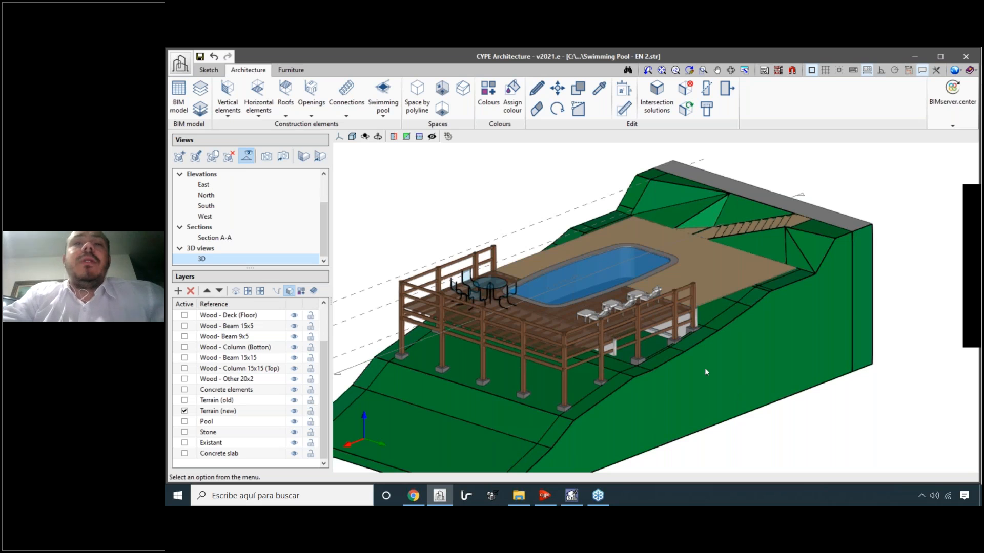
Examine the swimming pool model from another side, then switch to Open BIM Quantities and inspect the same model there.
scroll(643, 253, down, 3)
shift+middle_drag(642, 254, 804, 281)
scroll(495, 217, up, 2)
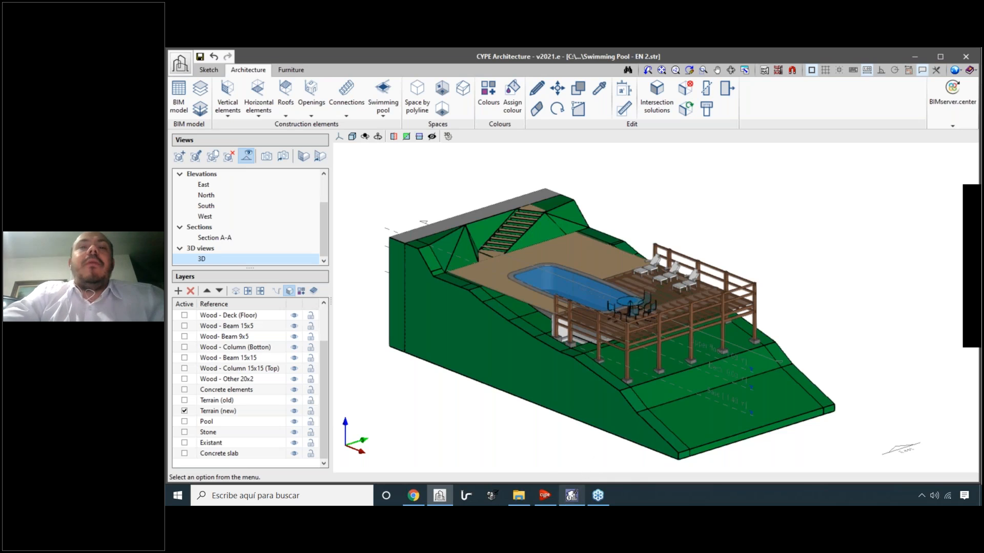
click(571, 497)
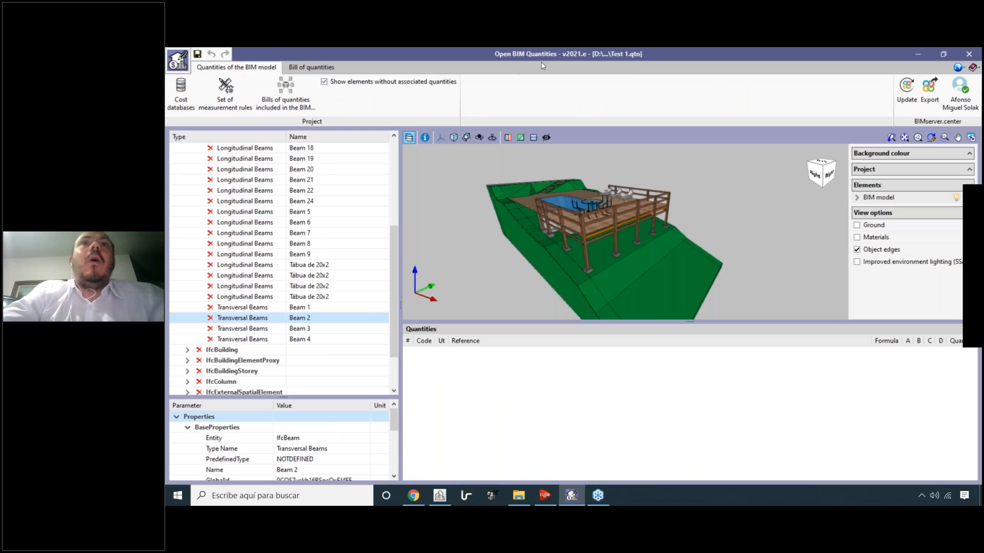
middle_drag(573, 232, 597, 243)
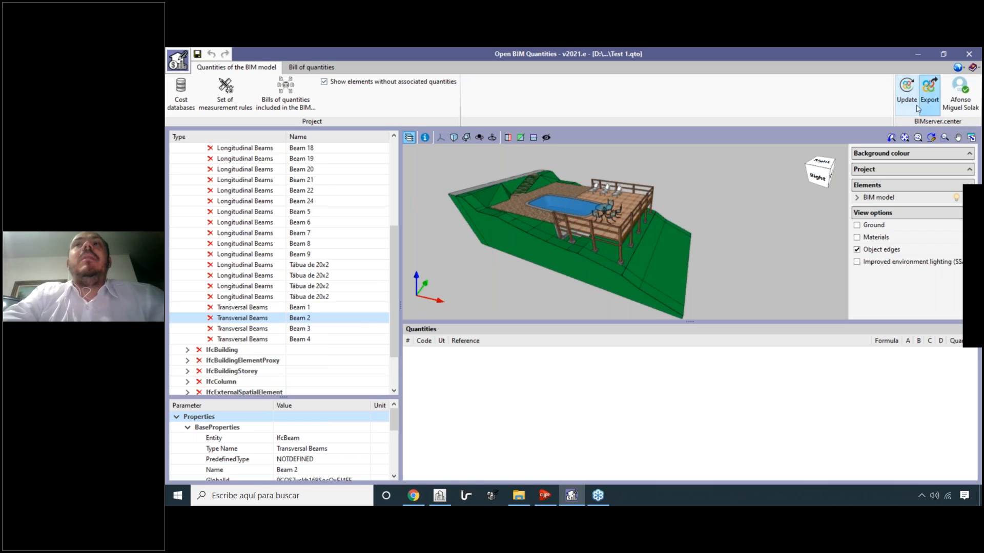
Switch back to CYPE Architecture and show the BIMserver.center options, examining the Bills of quantities tool.
click(442, 497)
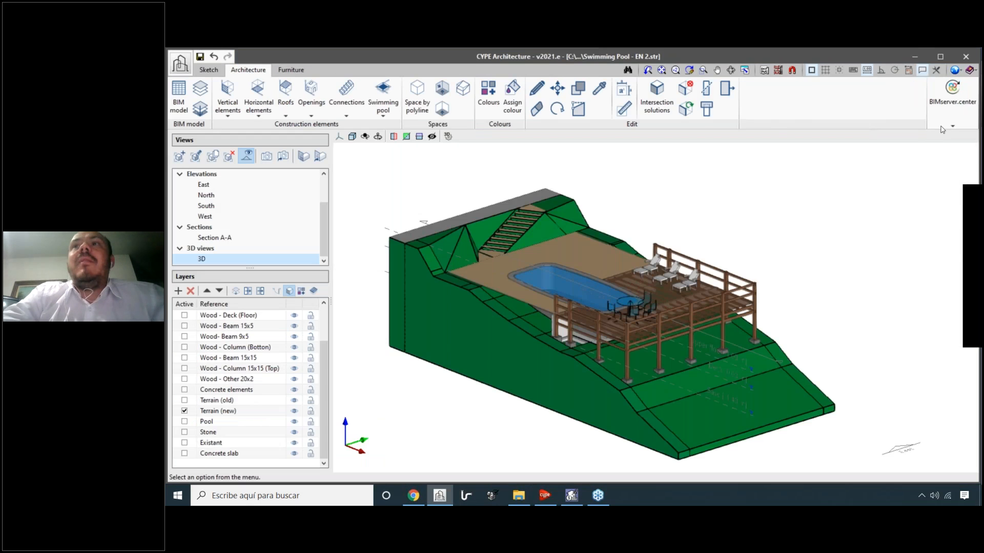
click(950, 107)
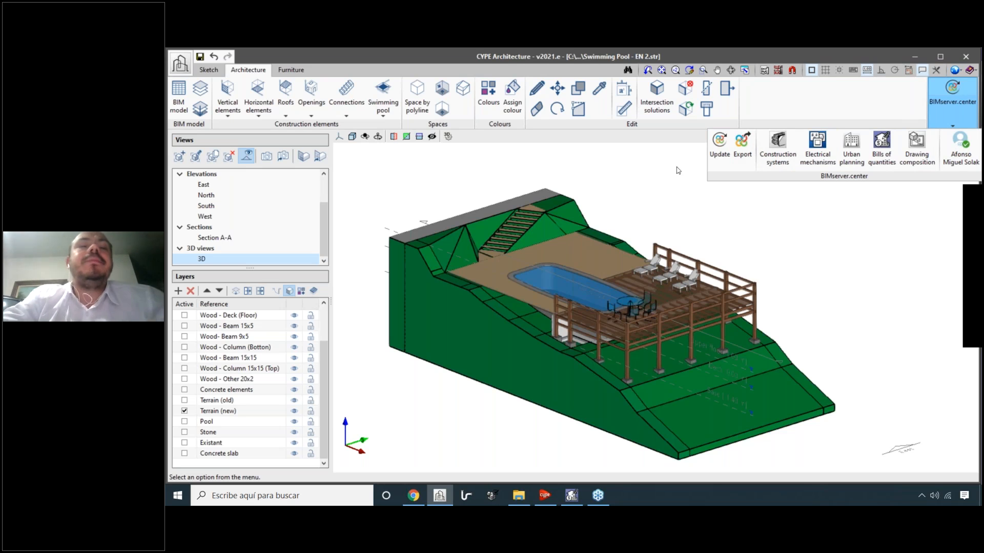
middle_drag(788, 288, 761, 296)
click(952, 105)
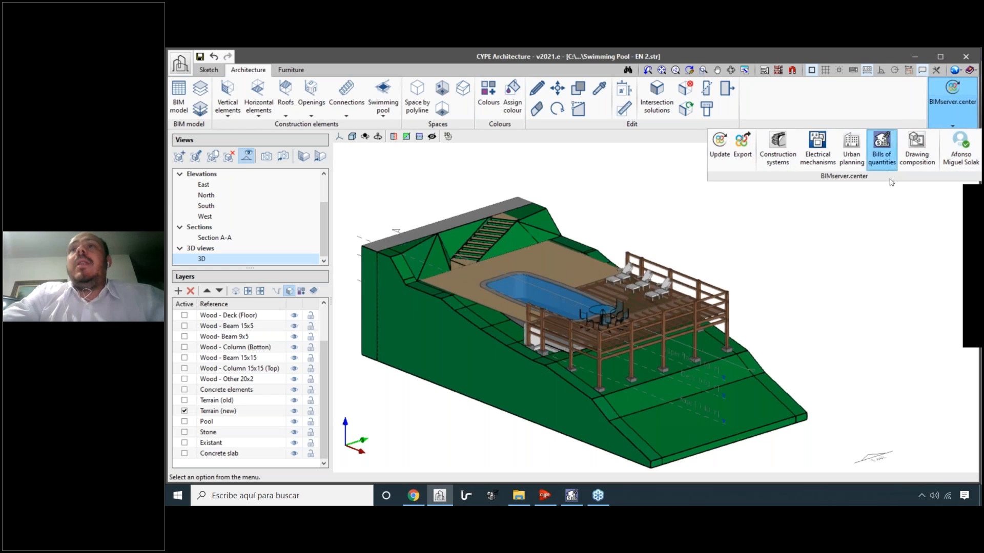
mouse_move(887, 174)
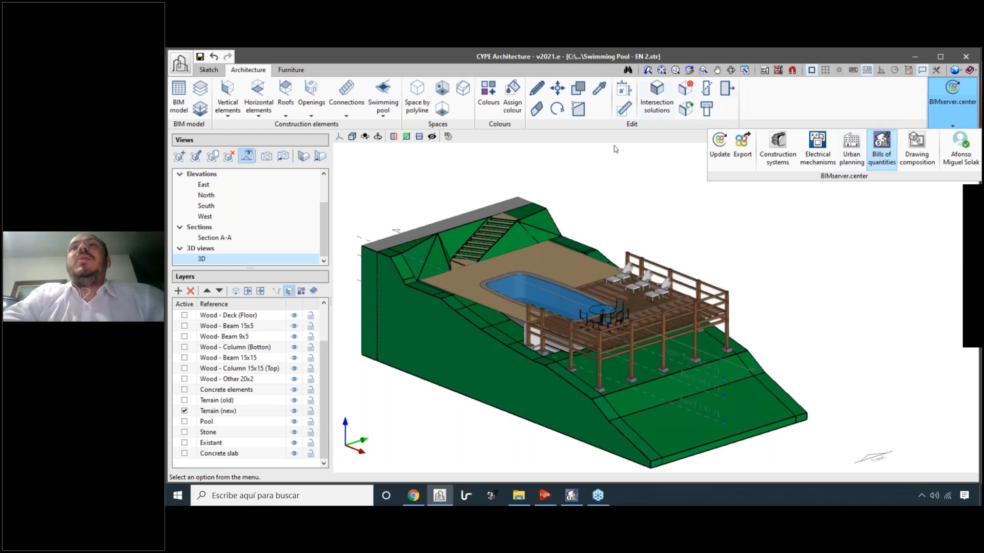
Switch to the Chrome browser and open bimserver.center in a new tab.
click(572, 495)
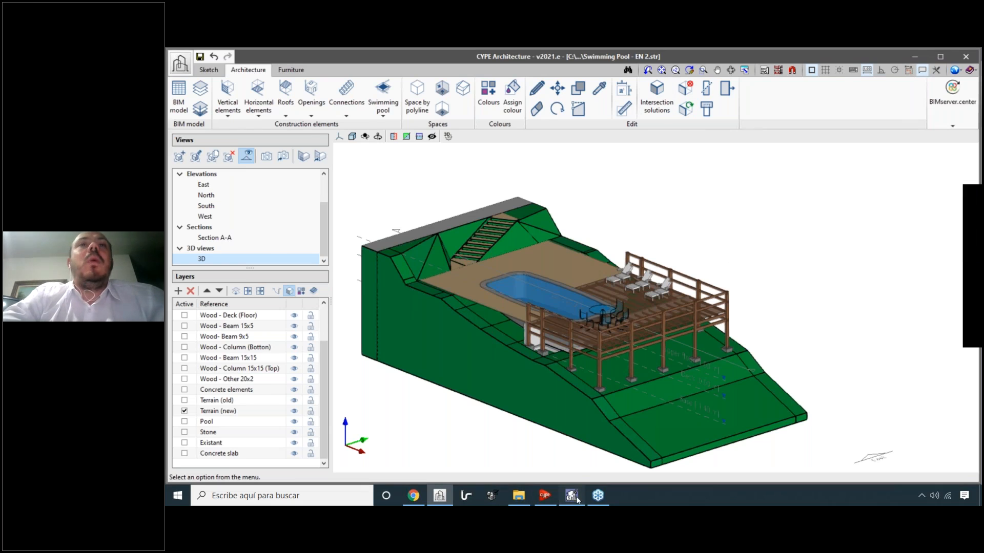
click(413, 496)
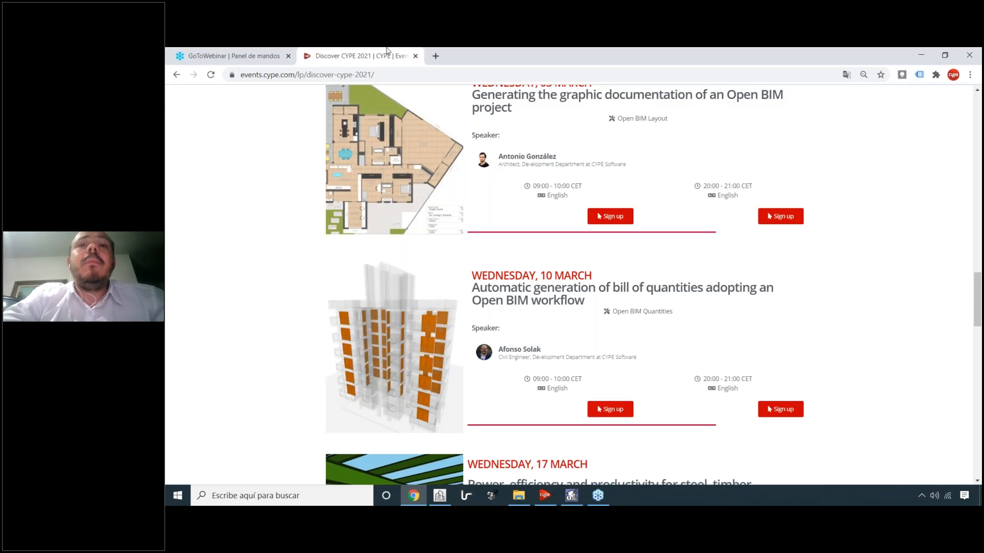
click(436, 57)
text(bimserver.center)
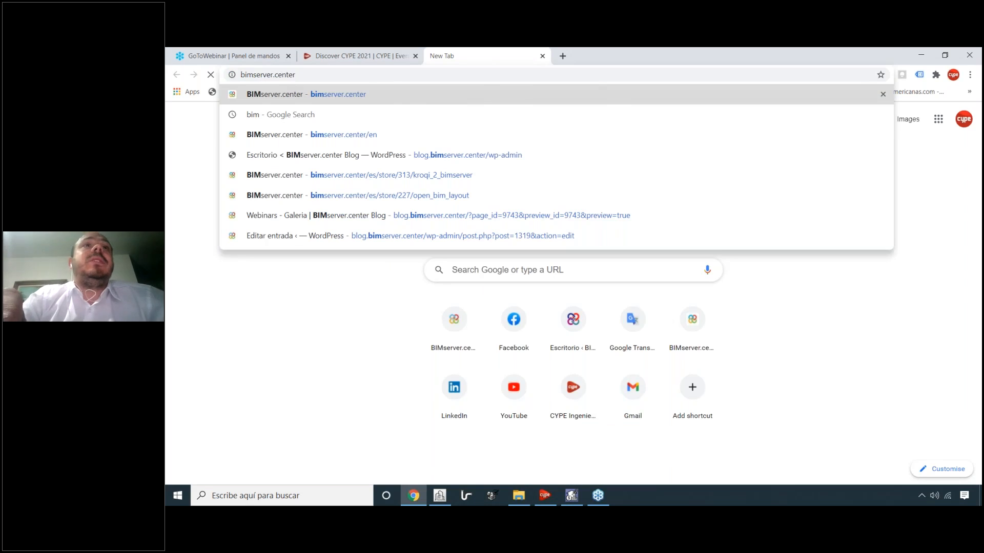
key(Return)
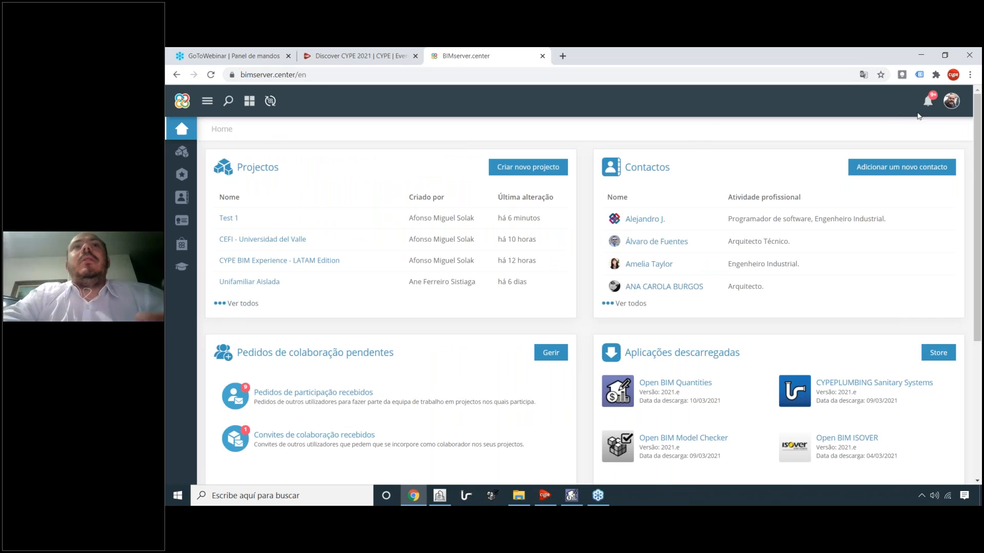
Set the account language to English in the user profile preferences and save the changes.
click(951, 101)
click(879, 259)
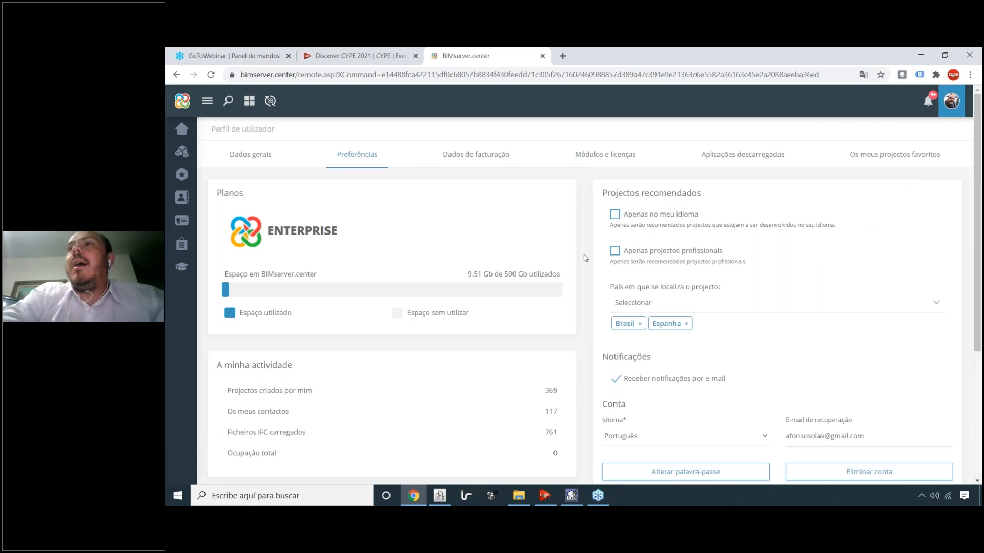
scroll(680, 288, down, 3)
click(677, 279)
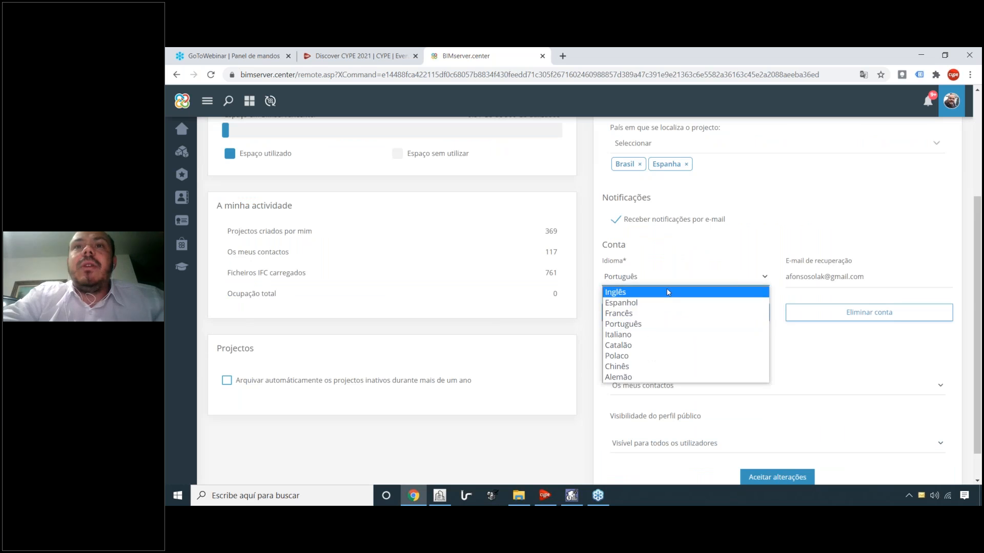
click(670, 287)
click(777, 477)
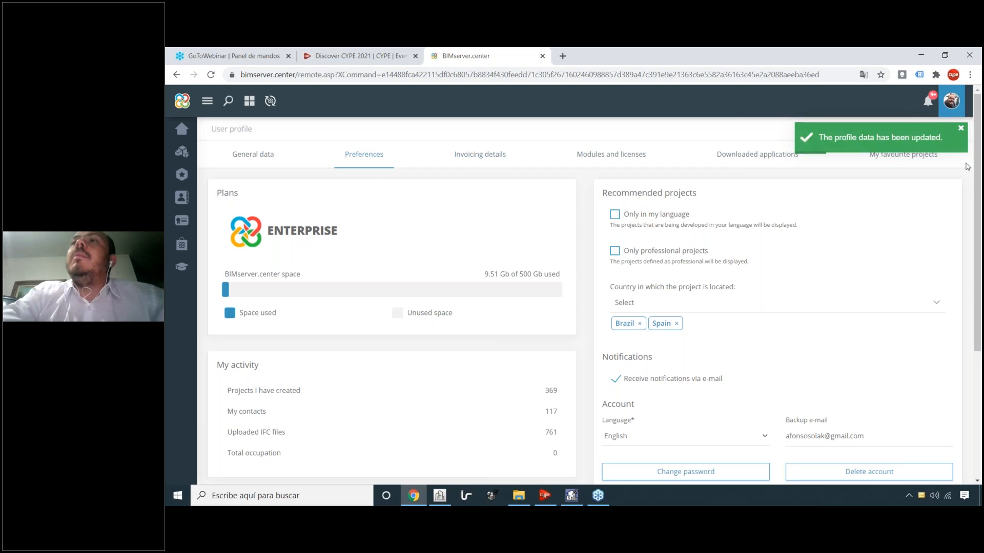
click(976, 205)
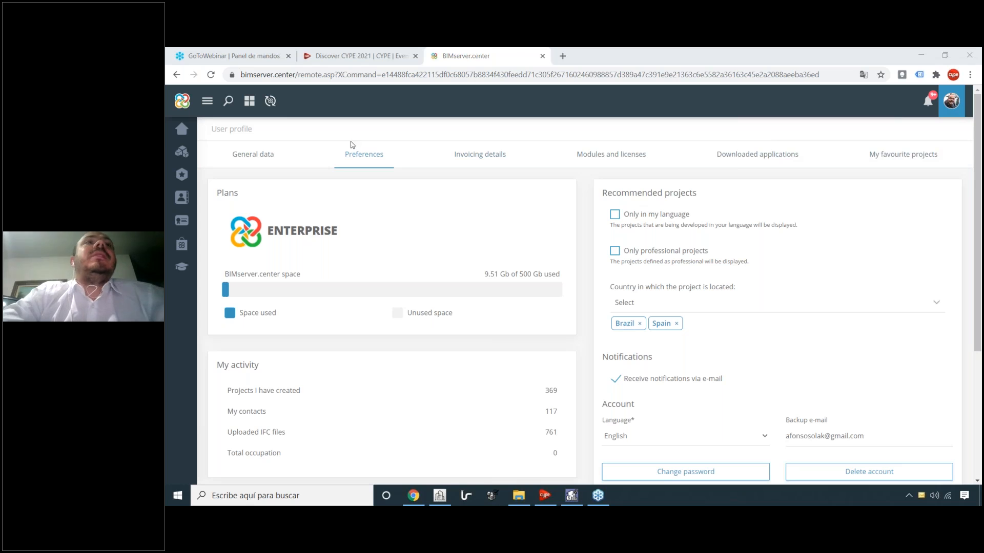
Return to the home dashboard and review its downloaded applications and the modules and licenses overview.
click(263, 130)
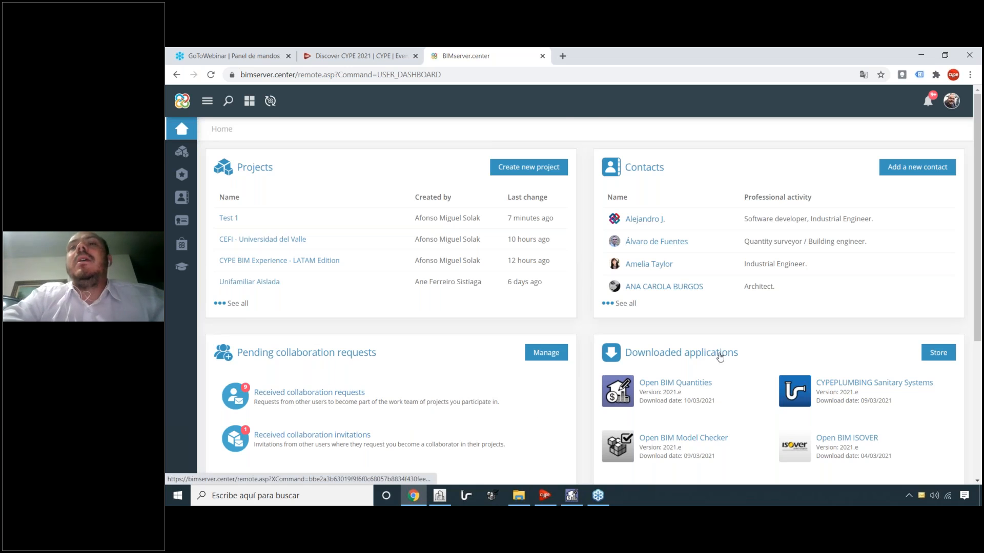
scroll(720, 354, down, 1)
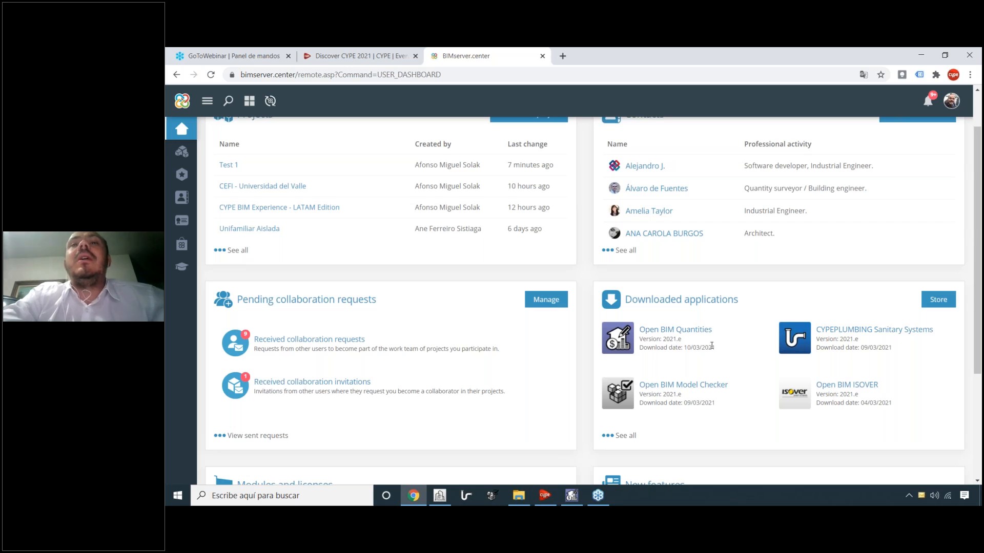
scroll(334, 368, down, 2)
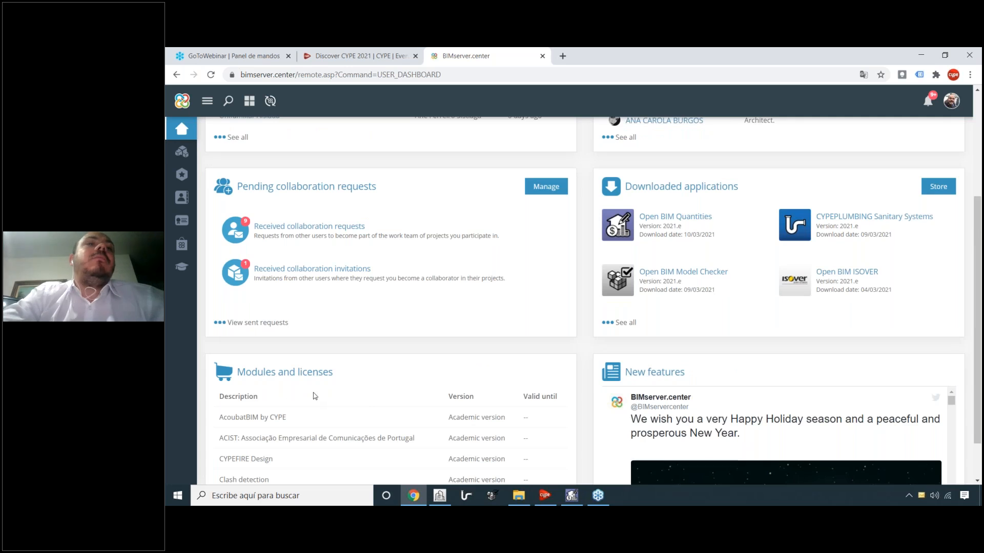
scroll(338, 392, up, 3)
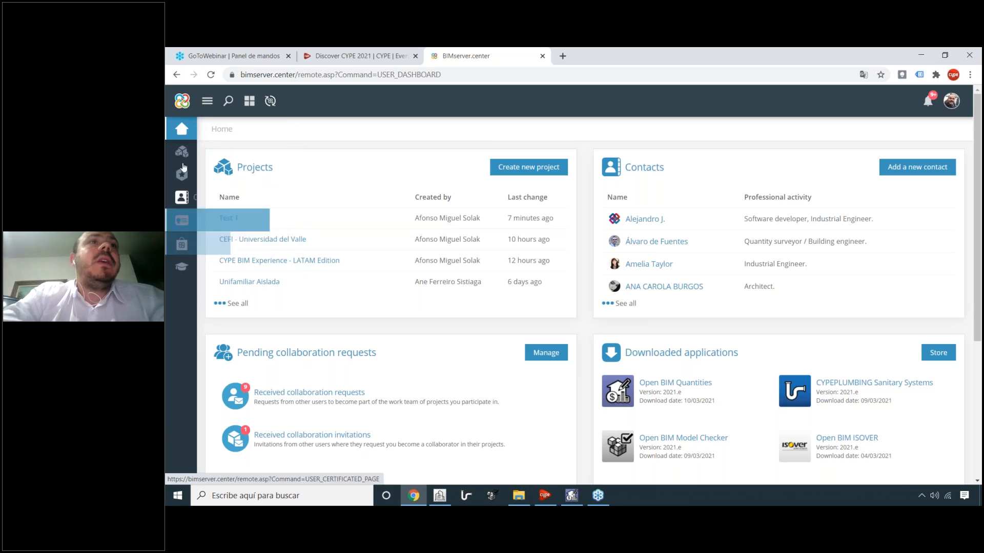
Open the BIMserver.center Store and browse its application categories down to the free and popular ones.
click(182, 245)
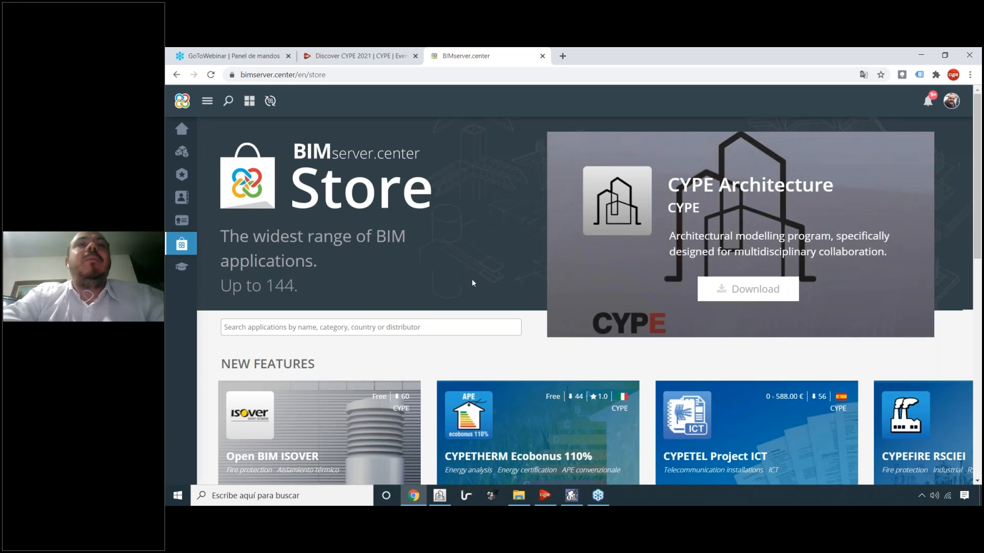
scroll(471, 280, down, 1)
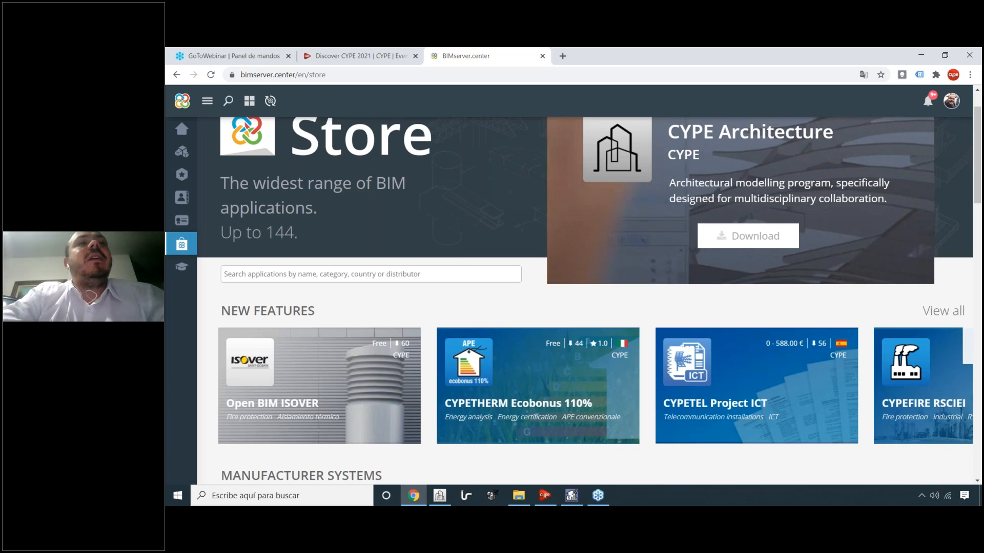
scroll(429, 281, up, 1)
scroll(436, 280, up, 1)
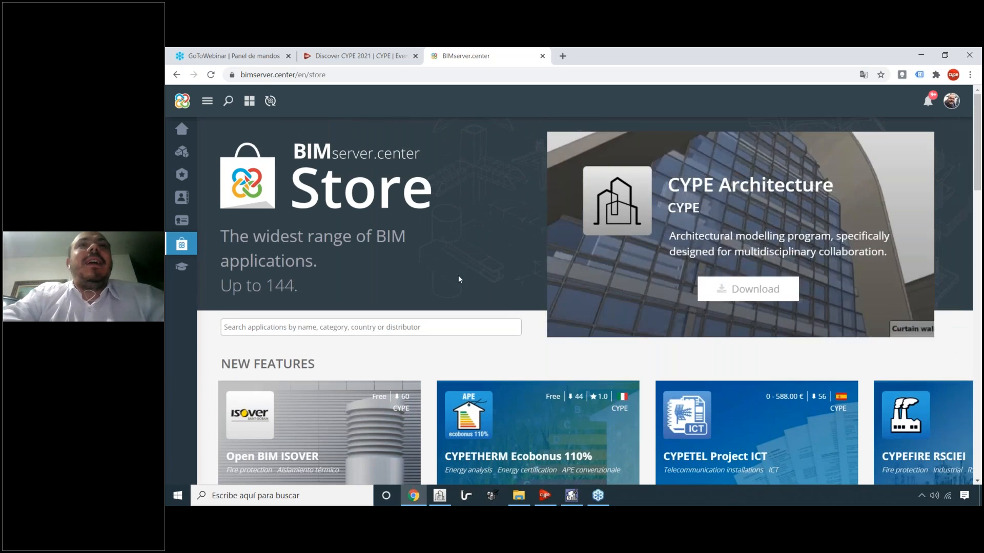
scroll(492, 270, down, 1)
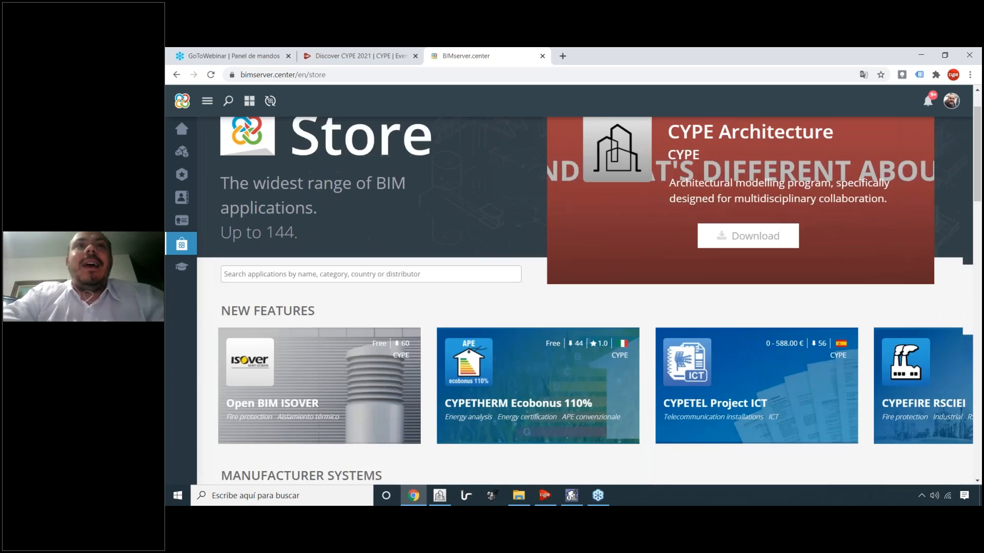
scroll(495, 285, up, 1)
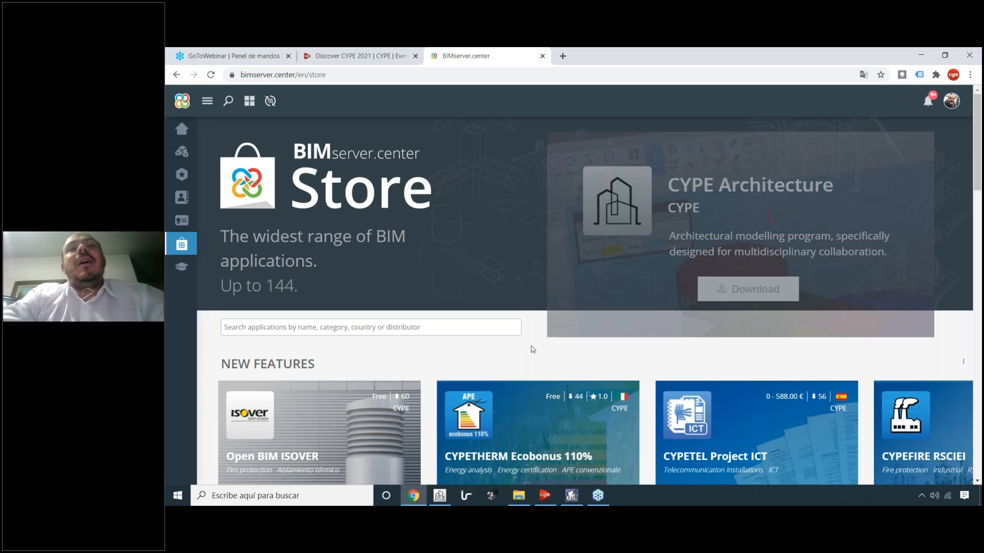
scroll(532, 349, down, 1)
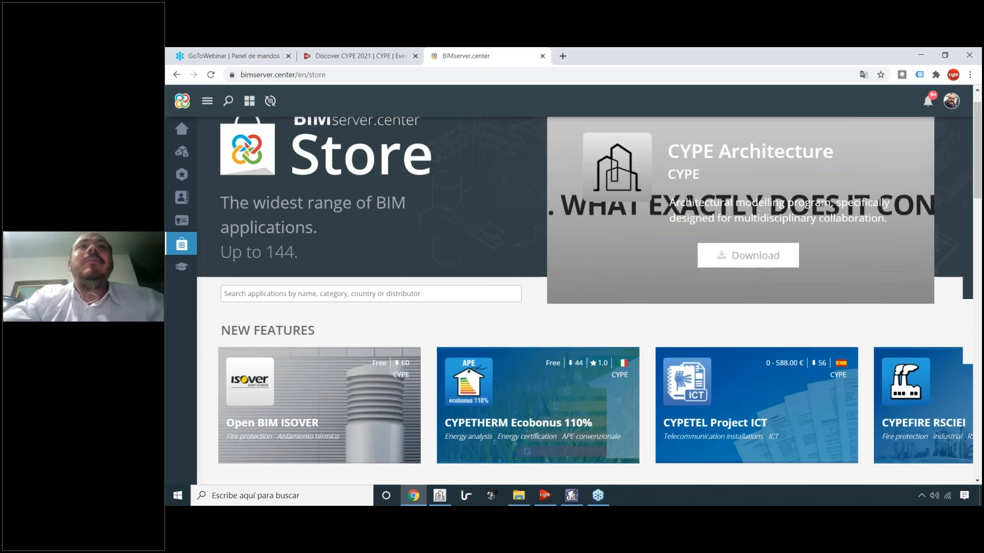
scroll(498, 324, down, 8)
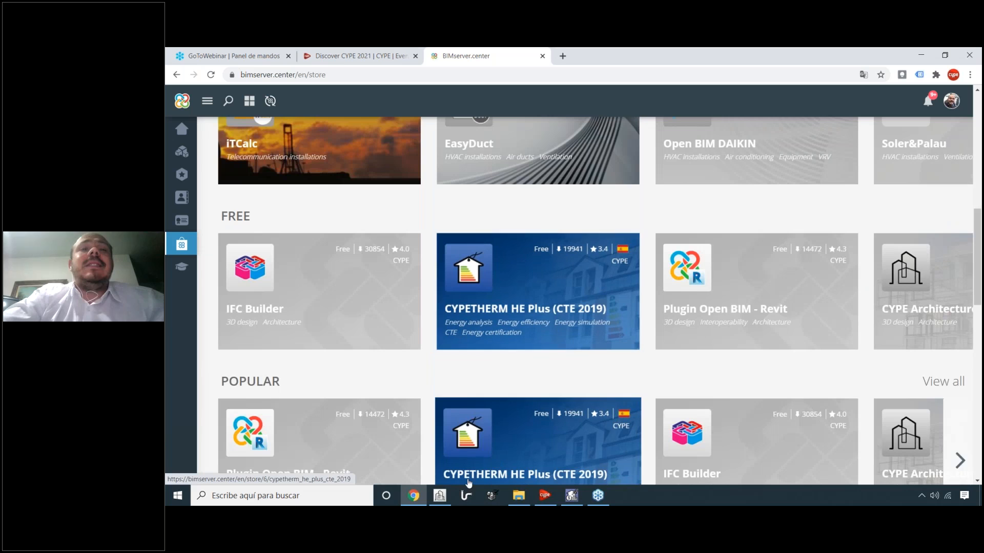
Switch to CYPE Architecture and show the BIMserver.center tool categories again.
click(440, 495)
click(968, 103)
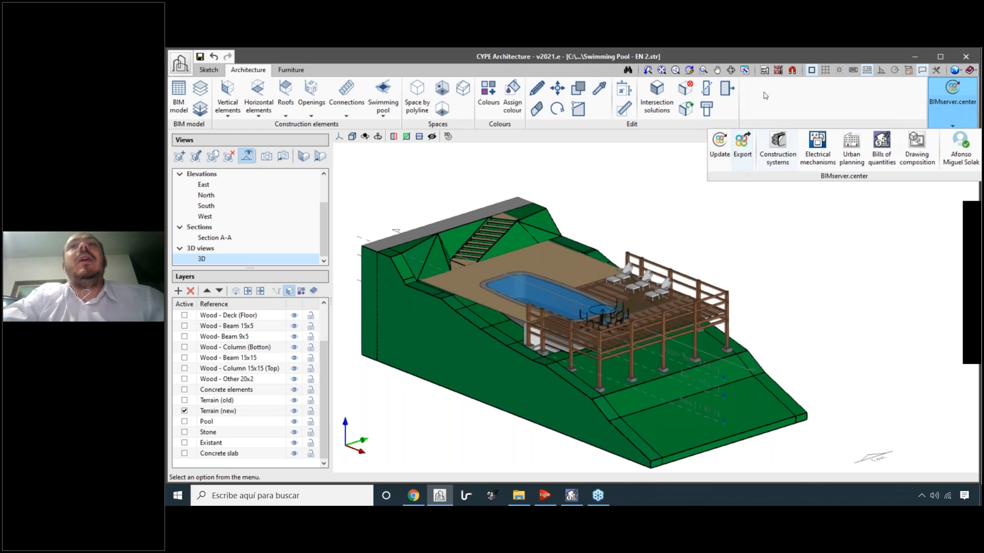
Return to the store in the browser and search the applications for "bill of quantities".
click(414, 496)
scroll(470, 239, up, 10)
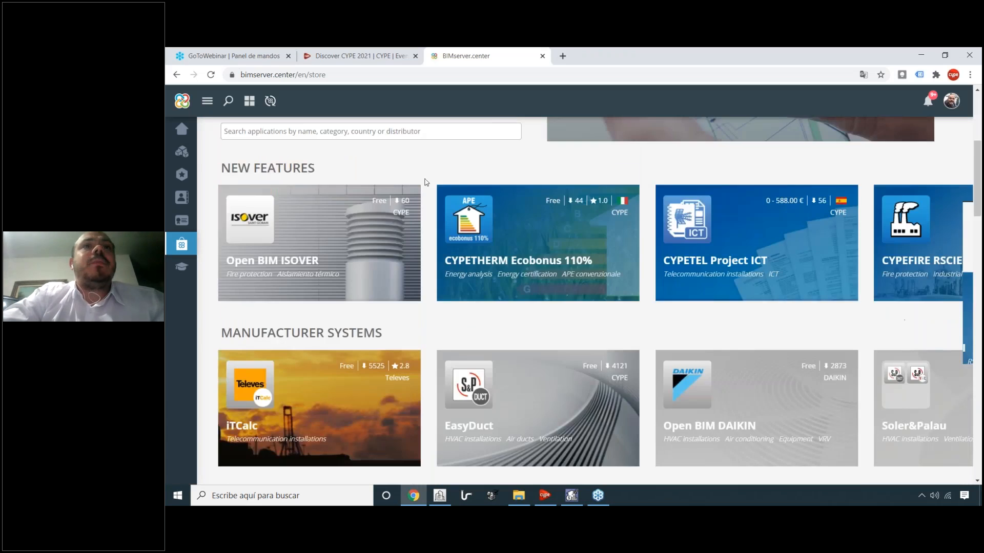
click(379, 328)
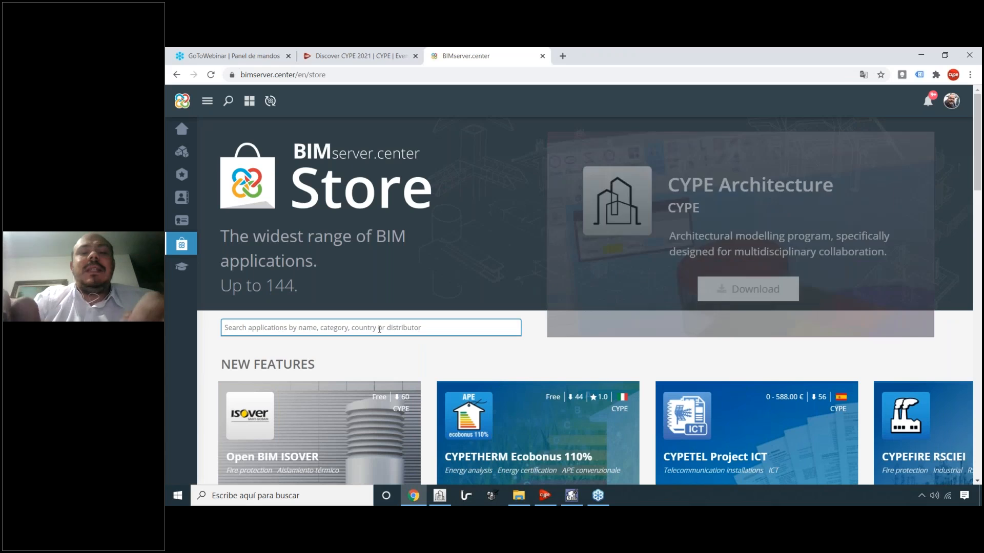
text(bill of)
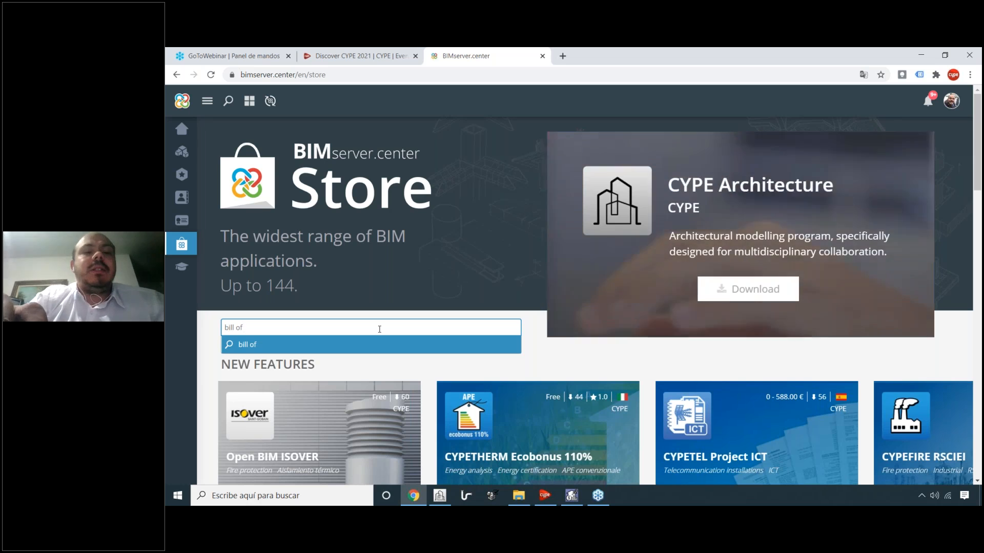
text( quanti)
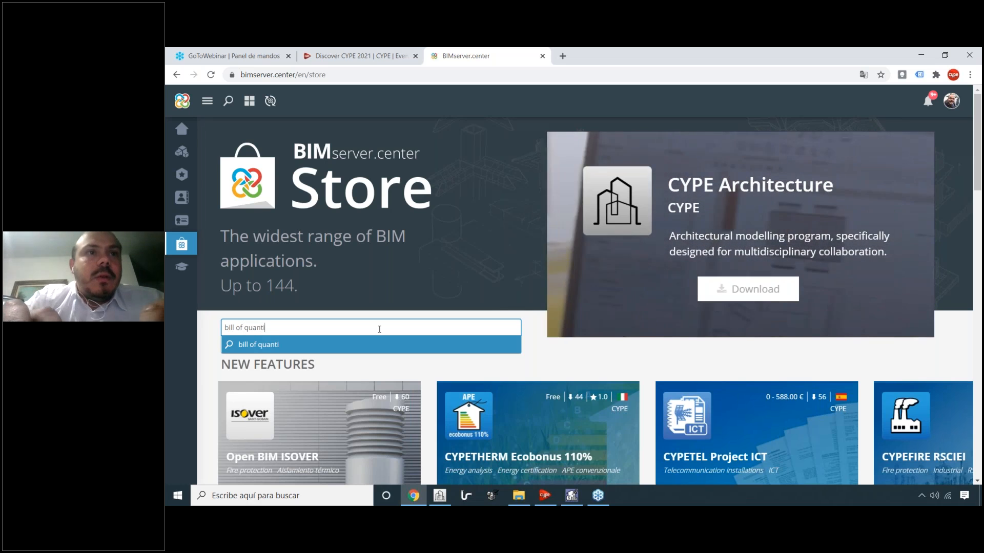
text(tue)
key(BackSpace)
key(BackSpace)
text(ies)
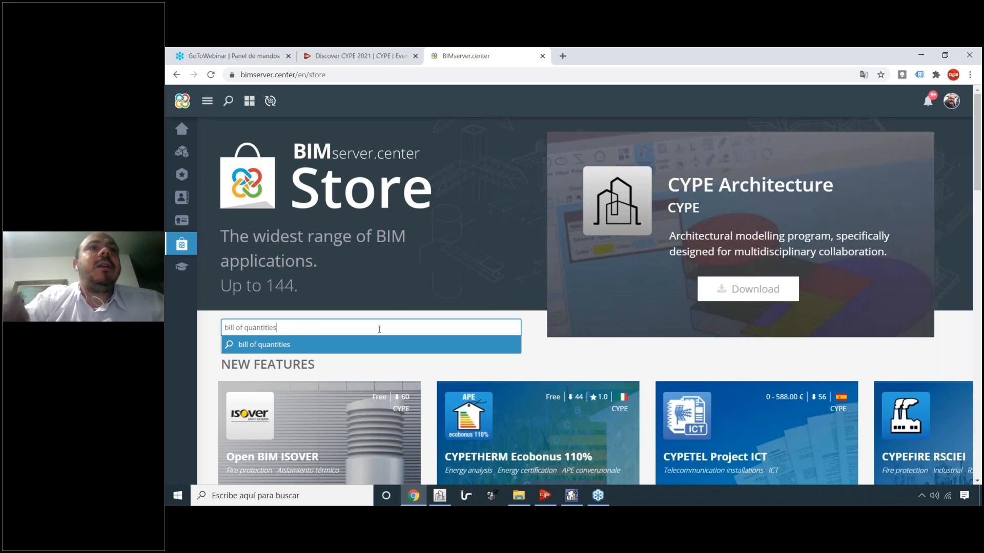
key(Return)
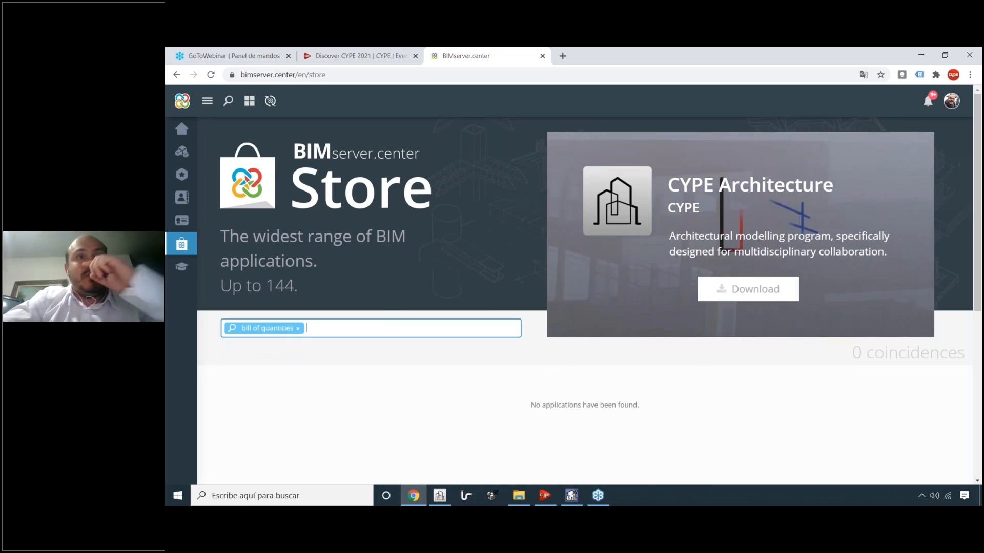
Replace the store's search term with "quantities" and view the matching application.
click(298, 328)
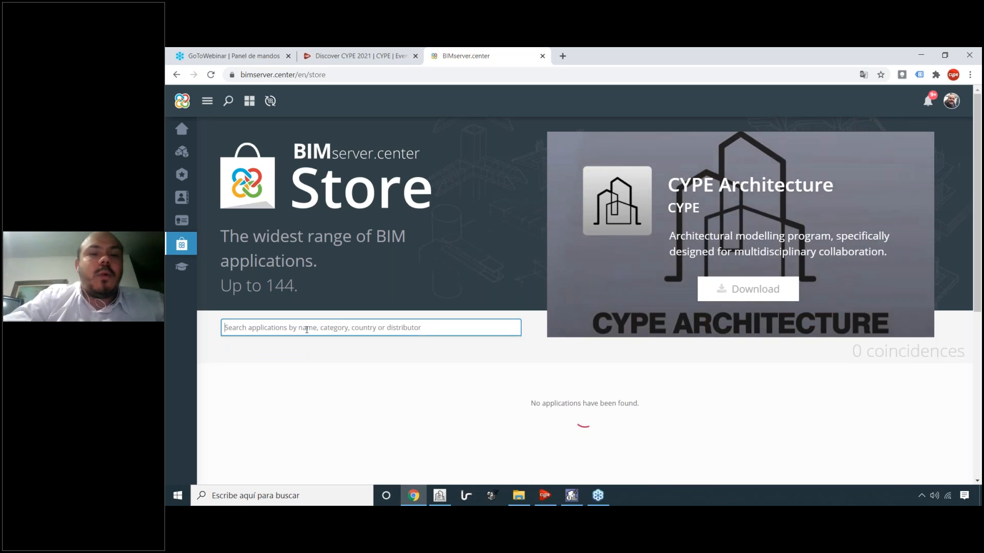
text(quantitir)
key(BackSpace)
text(es)
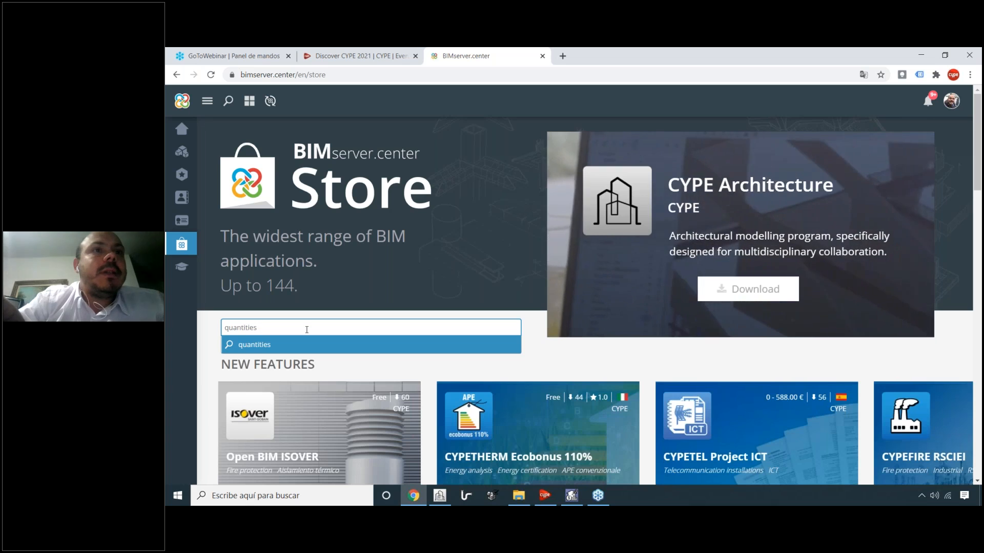
key(Return)
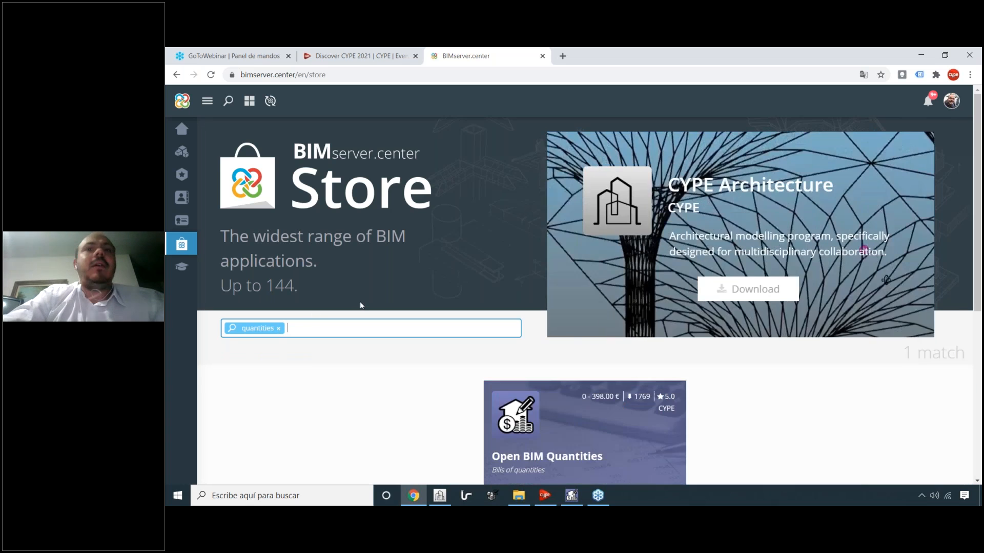
scroll(458, 296, down, 2)
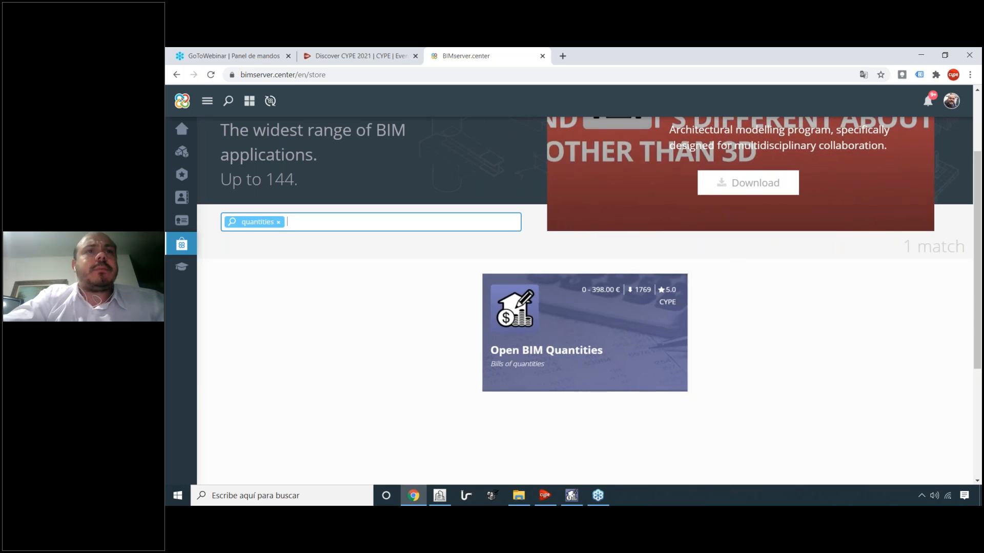
Clear the application search and open the store's Bills of Quantities category in a separate browser page.
click(279, 222)
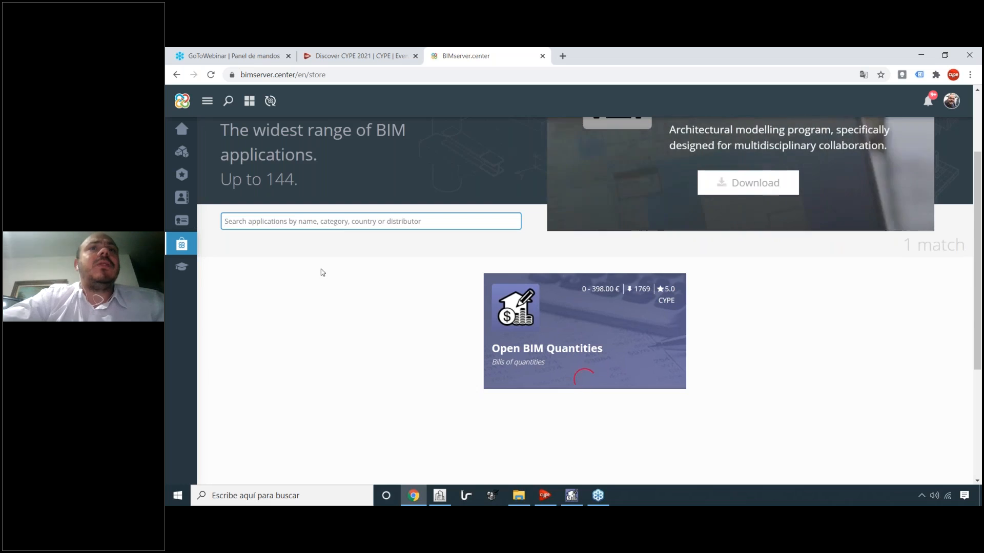
scroll(581, 378, up, 2)
scroll(391, 318, down, 4)
scroll(358, 255, down, 6)
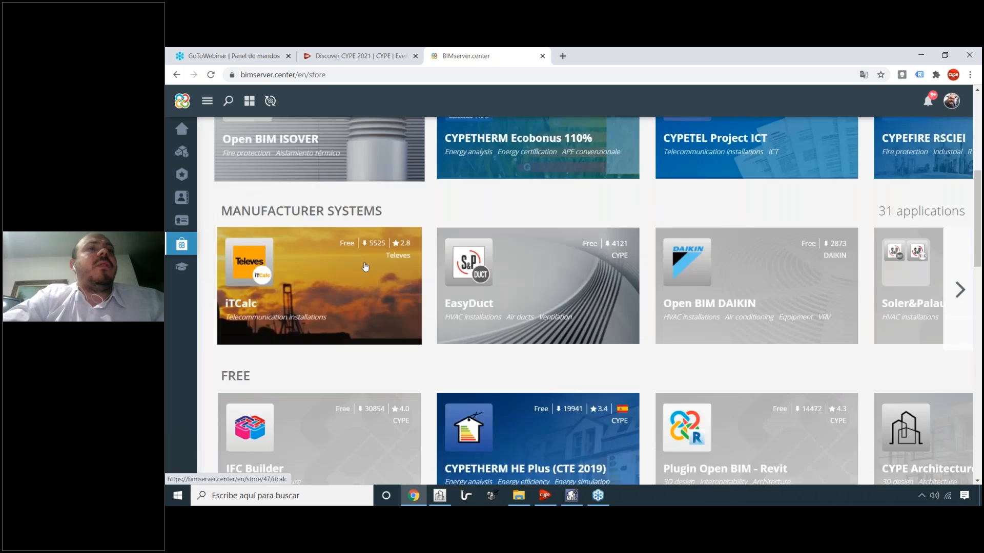
scroll(263, 202, down, 3)
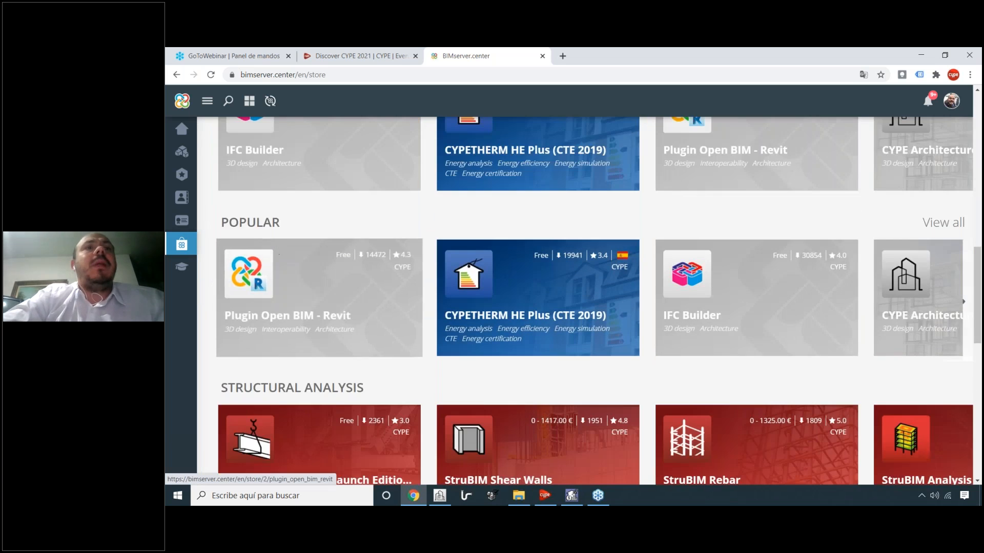
scroll(266, 231, up, 1)
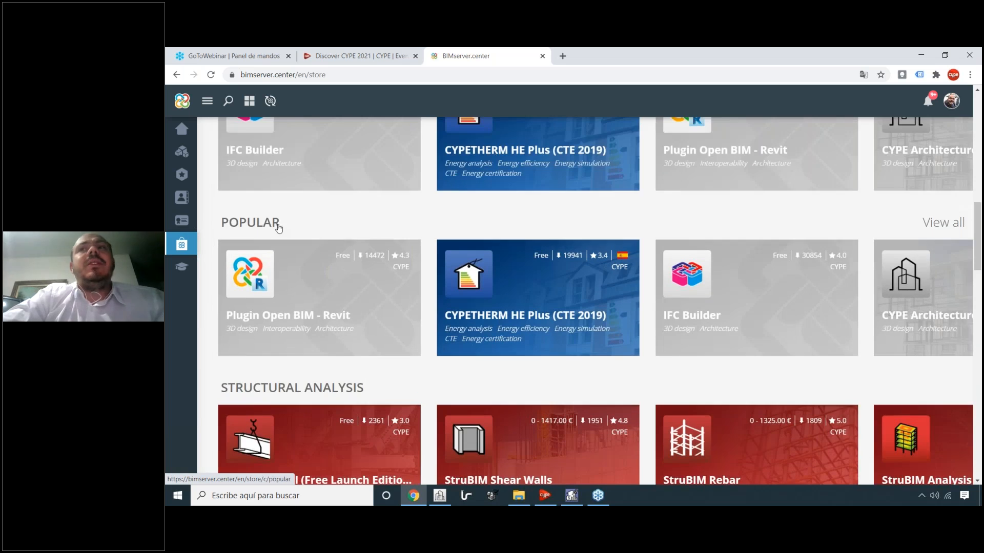
scroll(276, 290, down, 2)
scroll(276, 290, down, 3)
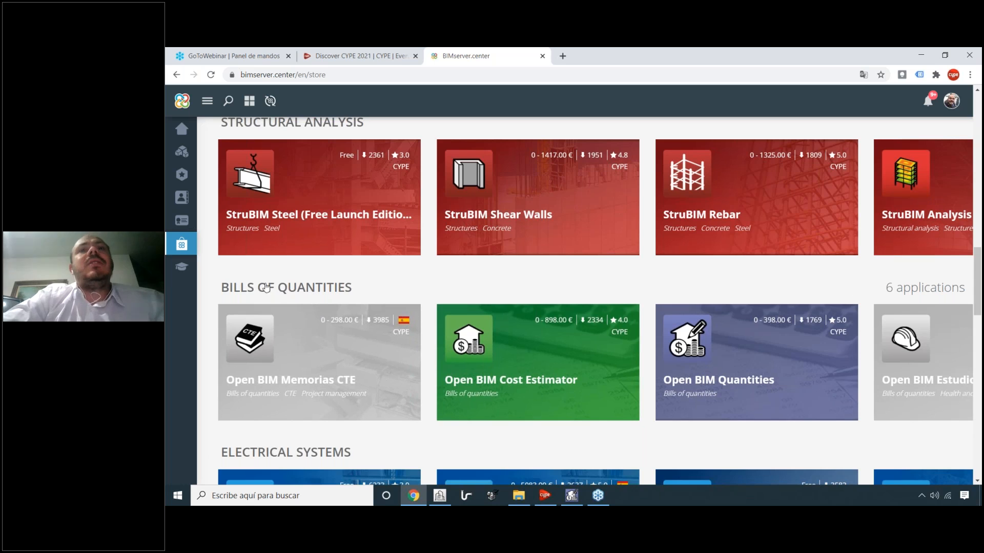
middle_click(296, 300)
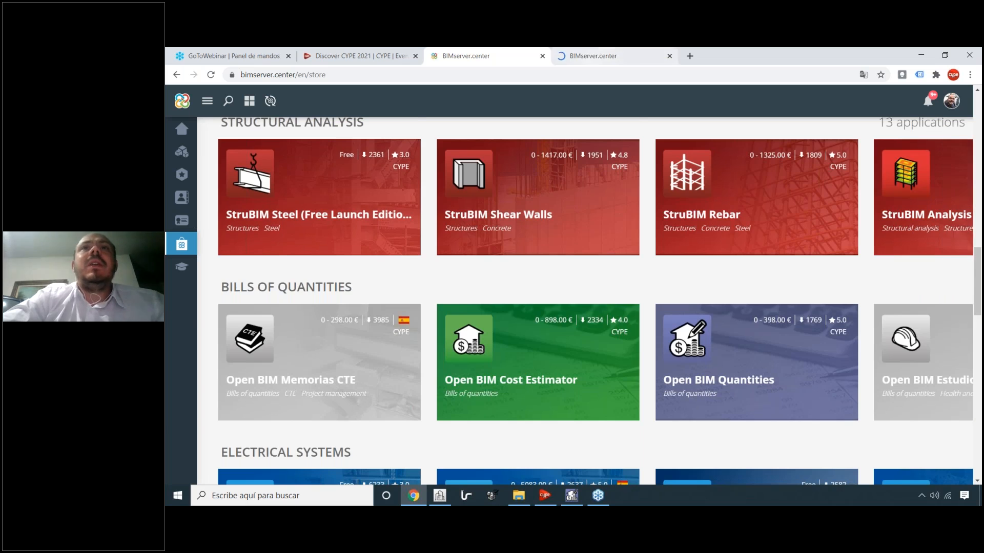
Browse the remaining store categories from Electrical Systems down to Interoperability and All.
scroll(375, 268, down, 6)
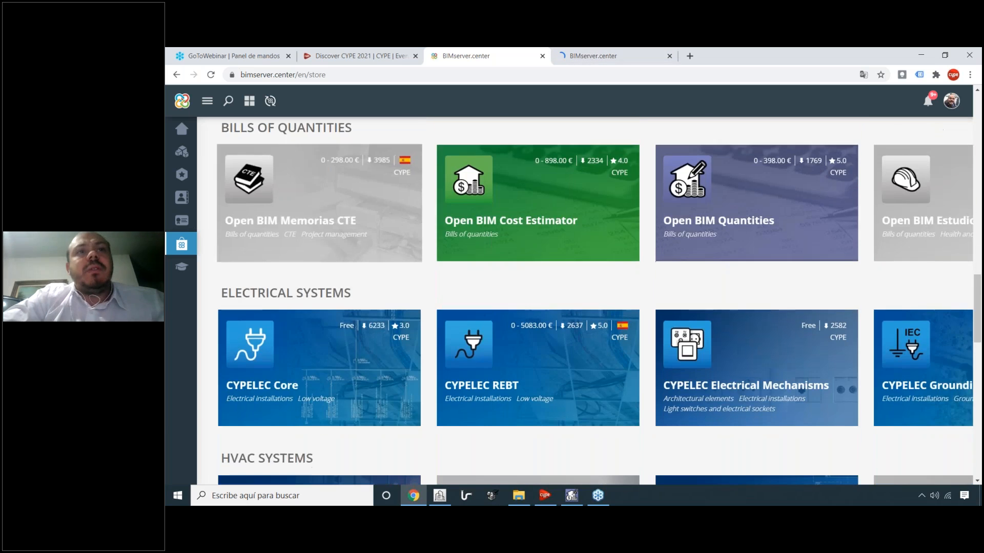
scroll(306, 323, down, 7)
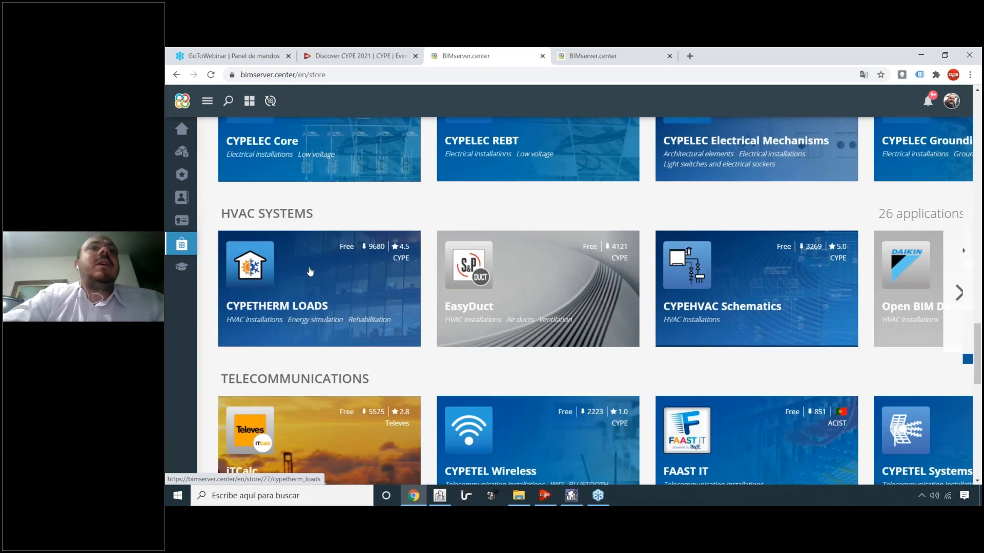
scroll(306, 323, down, 20)
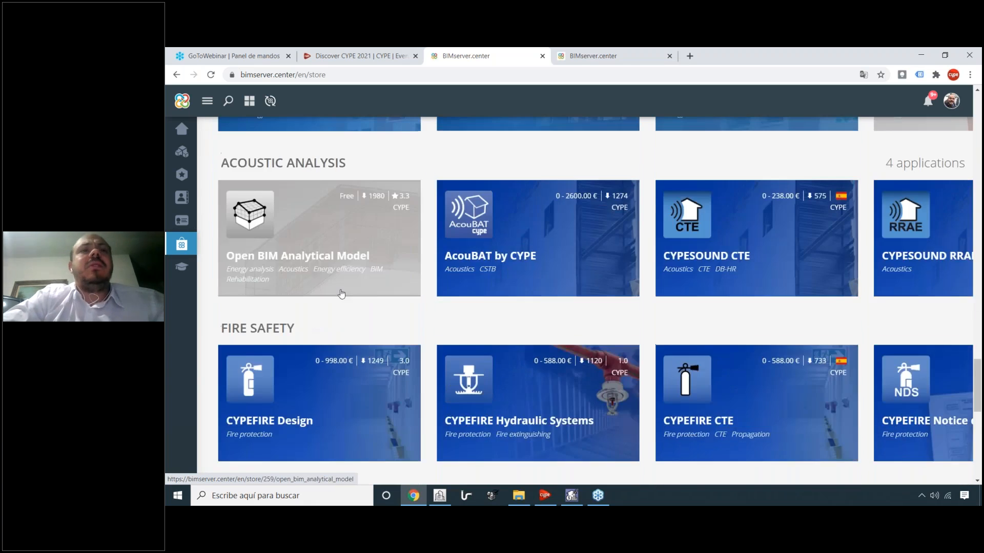
scroll(342, 305, down, 2)
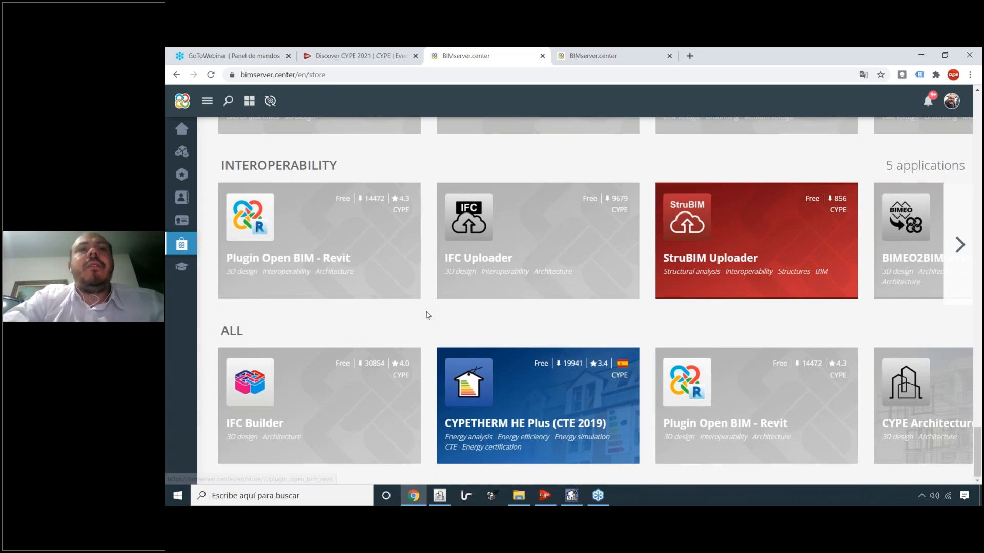
scroll(456, 318, up, 1)
scroll(457, 318, up, 3)
Review the Bills of quantities applications and open the Open BIM Quantities product page, pointing out its name.
click(593, 56)
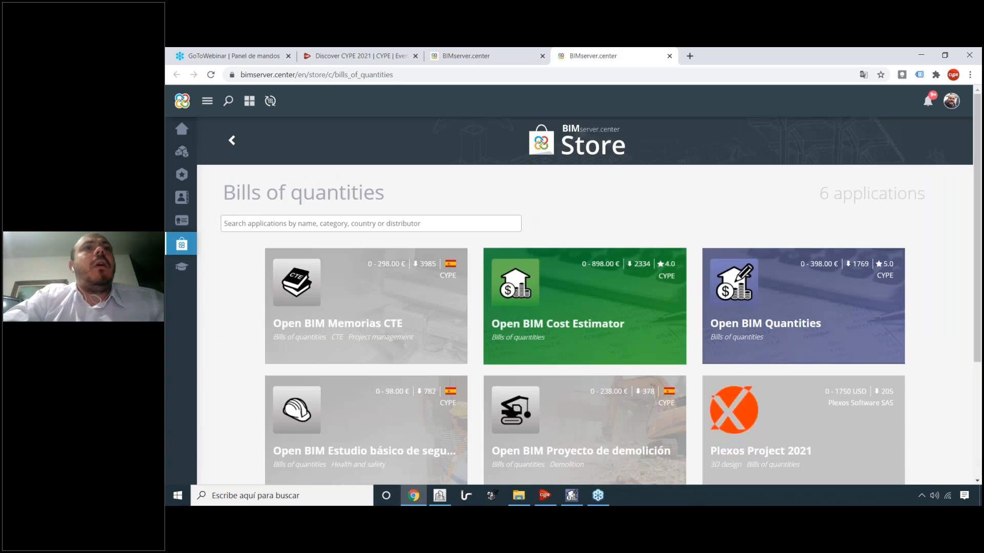
scroll(693, 381, down, 1)
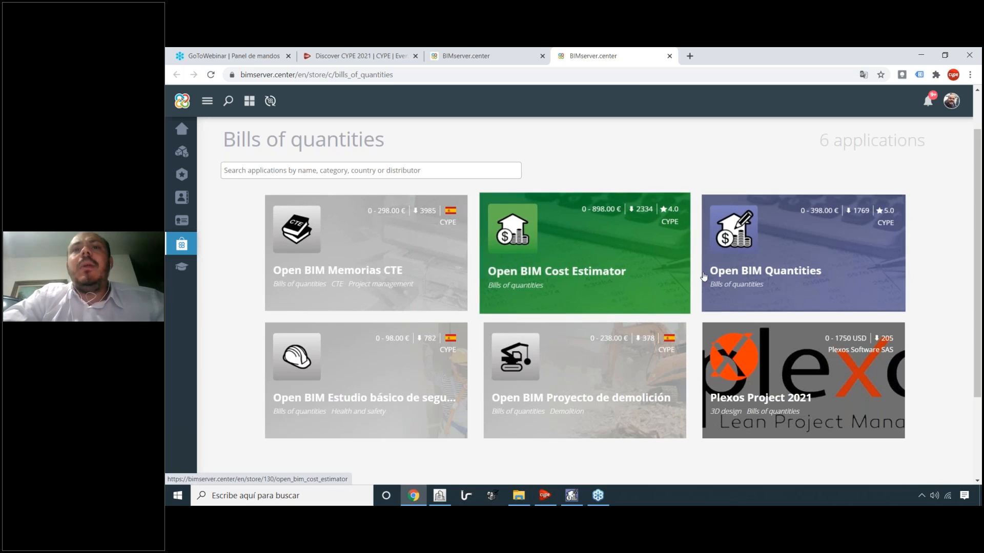
scroll(677, 181, up, 1)
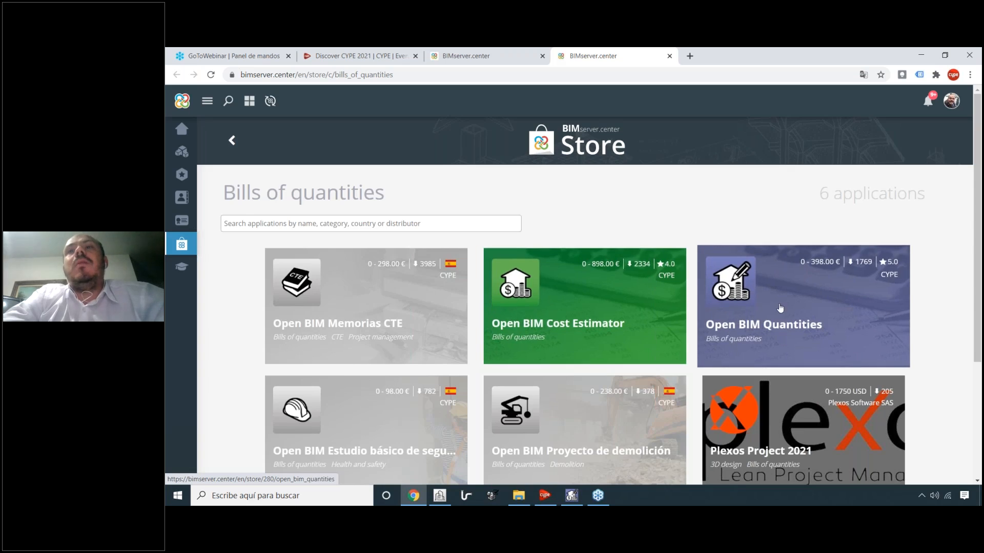
click(714, 272)
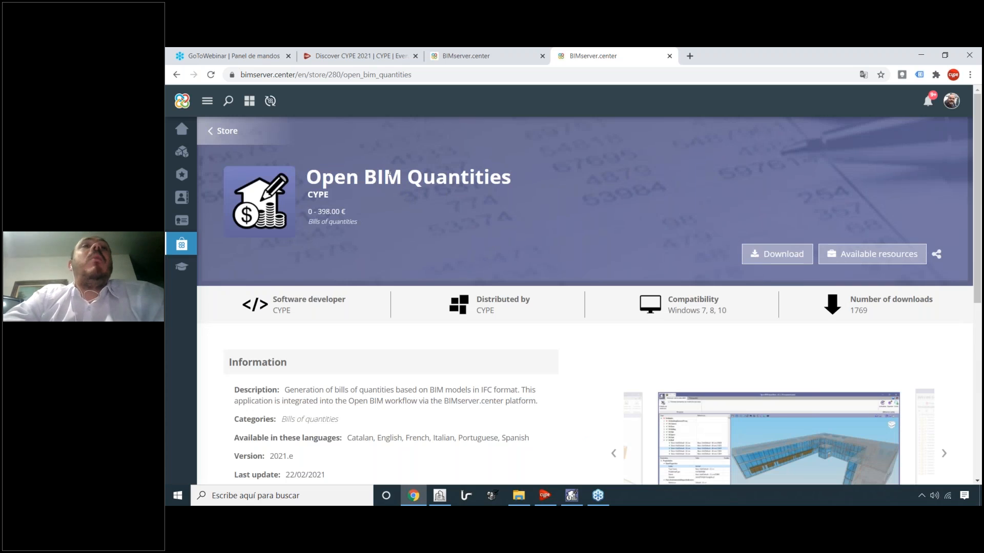
drag(331, 177, 485, 183)
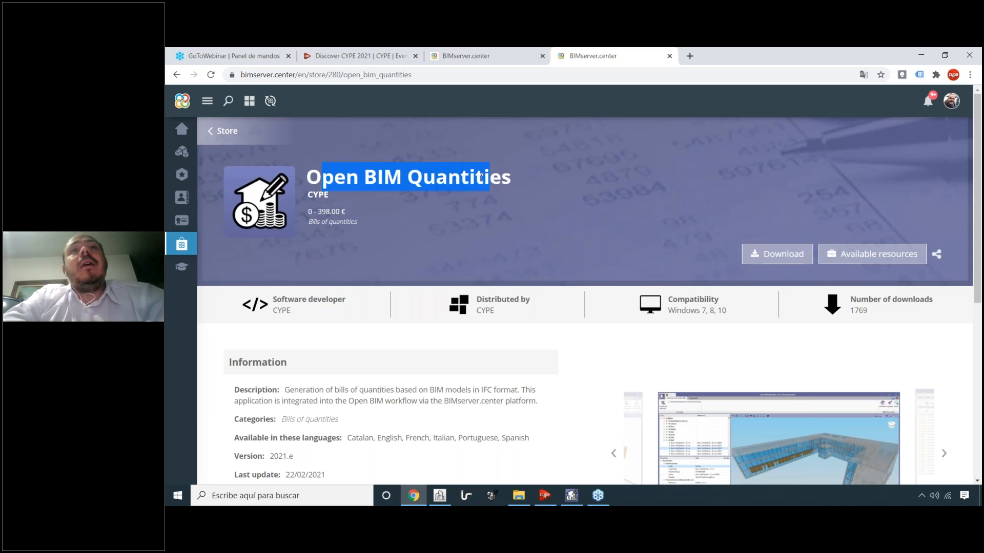
click(483, 177)
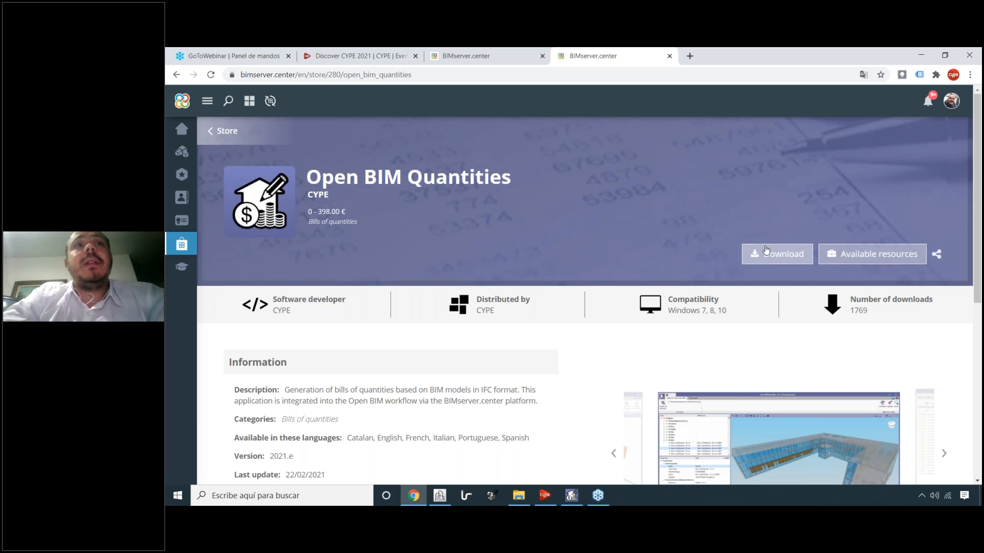
Review the available resources for Open BIM Quantities, filtering them to seminars, and close the list.
click(863, 255)
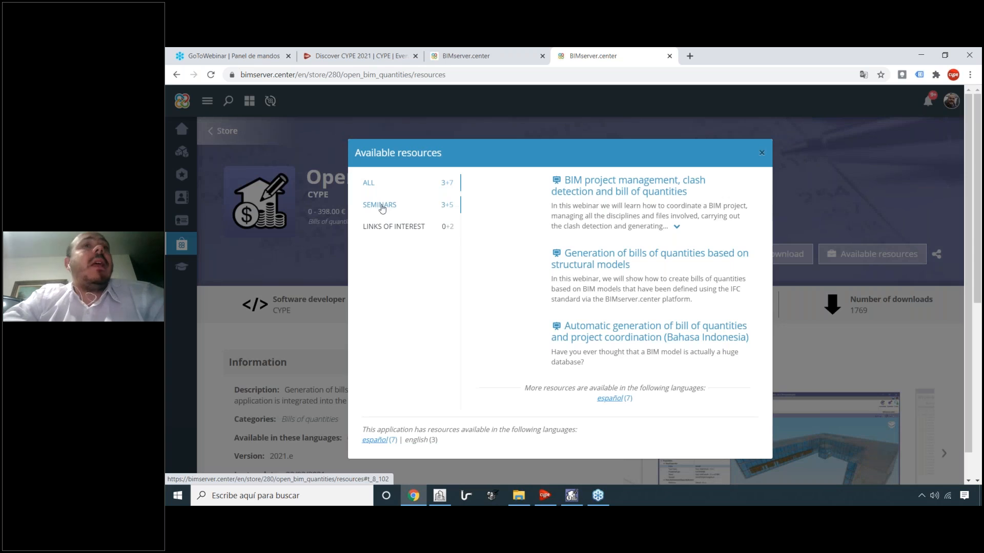
click(388, 227)
click(392, 213)
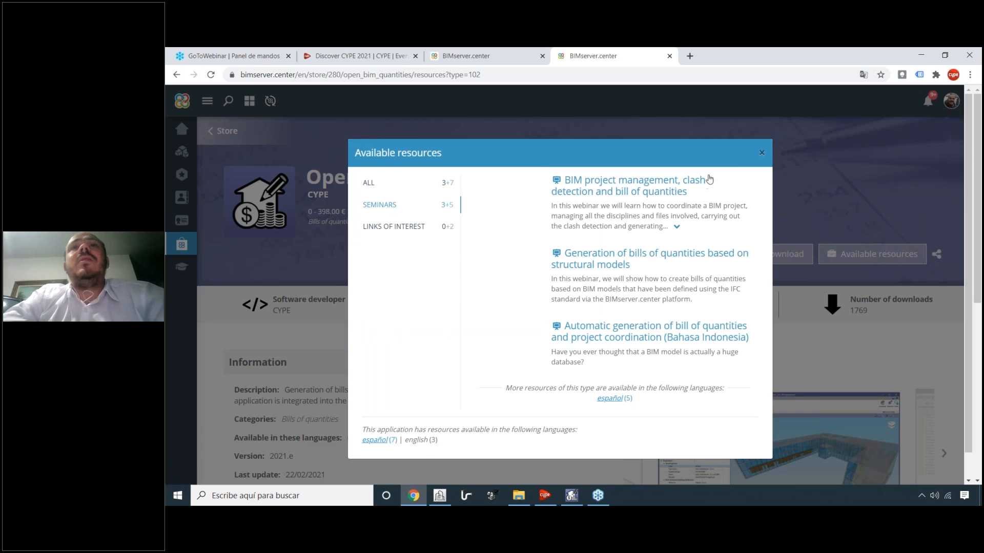
click(761, 153)
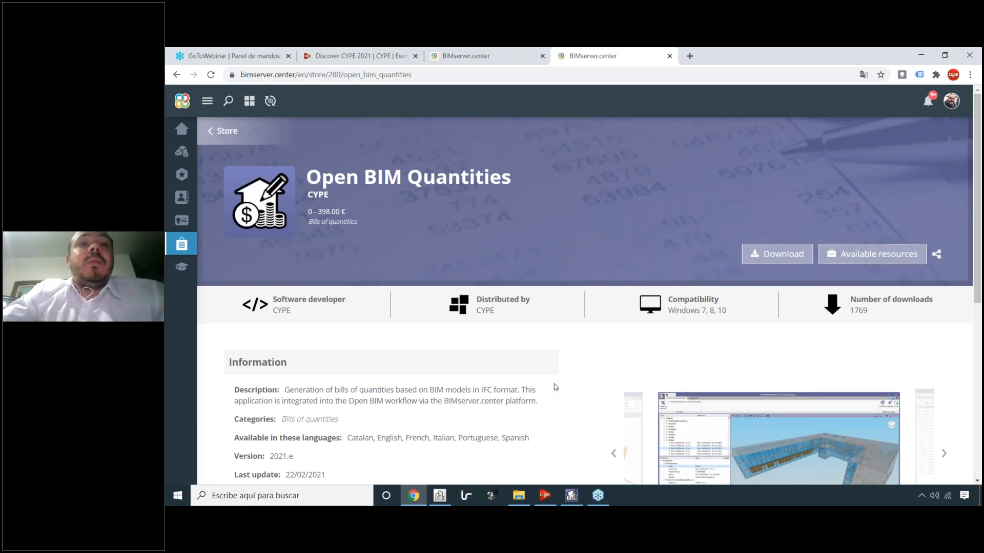
Switch to CYPE Architecture and examine the swimming pool model in 3D from both sides.
click(439, 496)
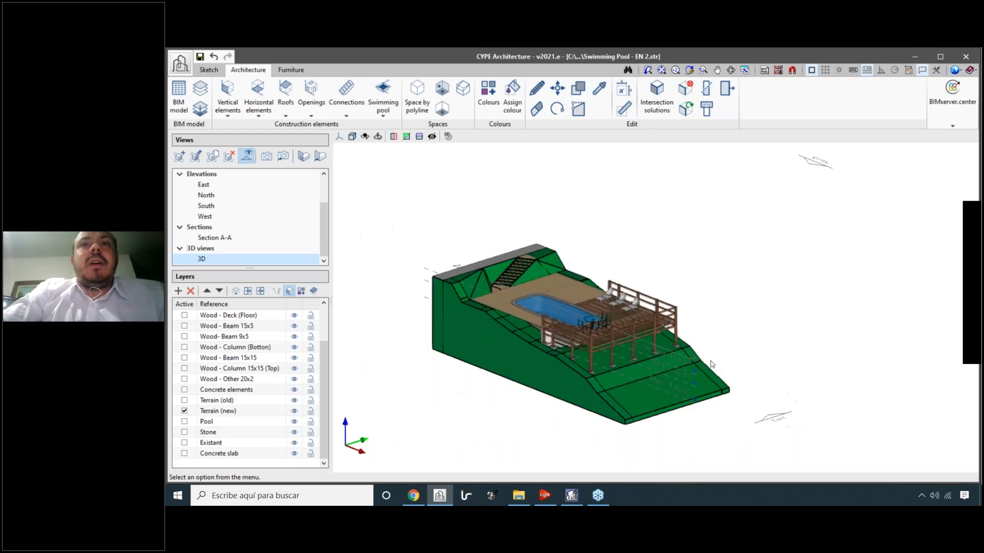
mouse_move(643, 365)
middle_down()
mouse_move(582, 397)
mouse_move(614, 343)
mouse_move(639, 358)
middle_up()
scroll(601, 373, up, 5)
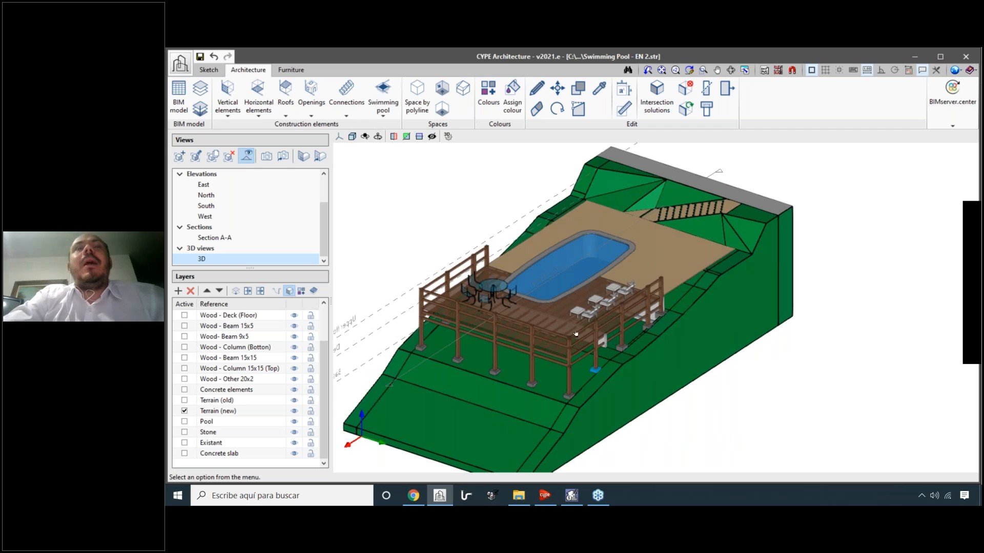
middle_drag(584, 336, 711, 366)
scroll(835, 379, up, 5)
scroll(695, 376, up, 5)
scroll(568, 374, up, 3)
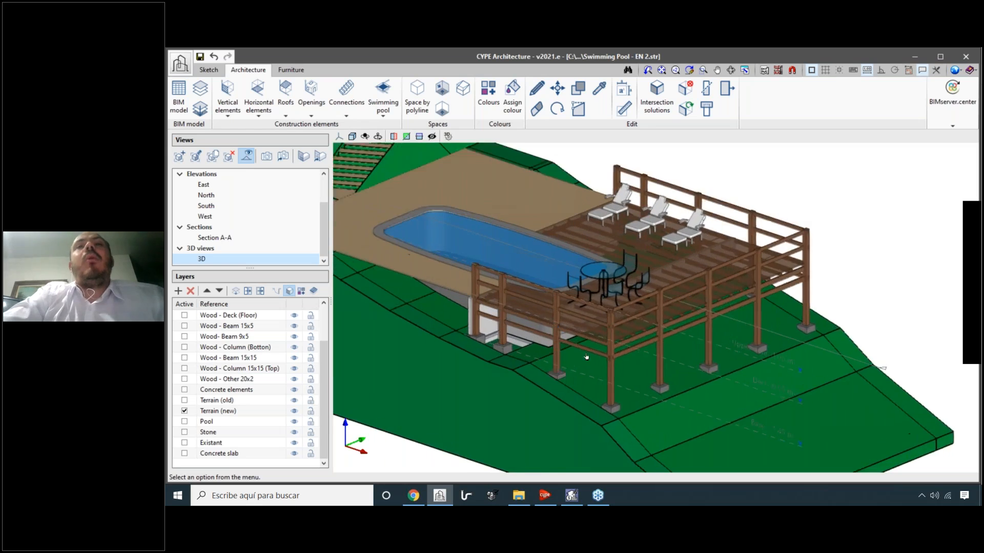
Examine the wooden deck's columns, beams and railings beside the pool, then the whole terrain.
scroll(612, 359, down, 3)
scroll(613, 374, up, 3)
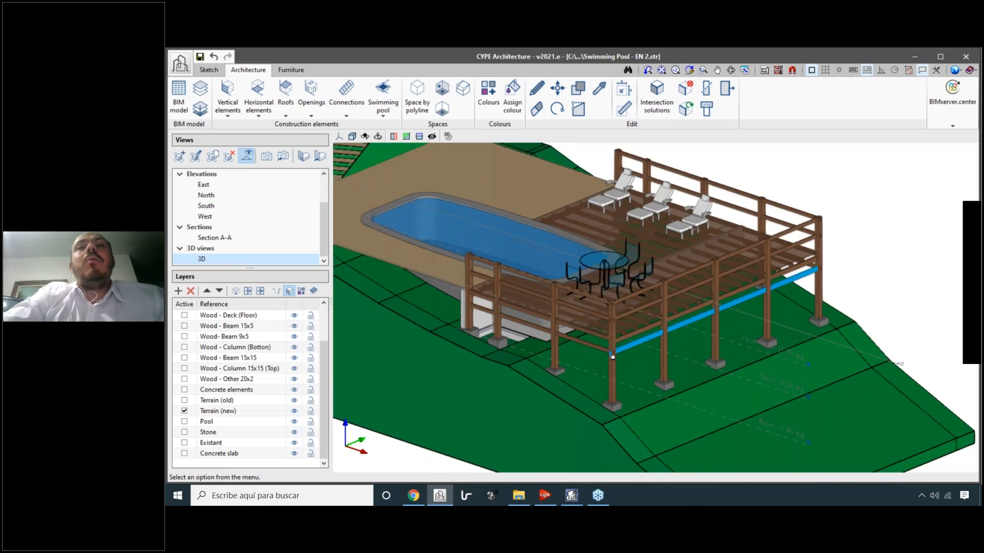
scroll(615, 381, down, 2)
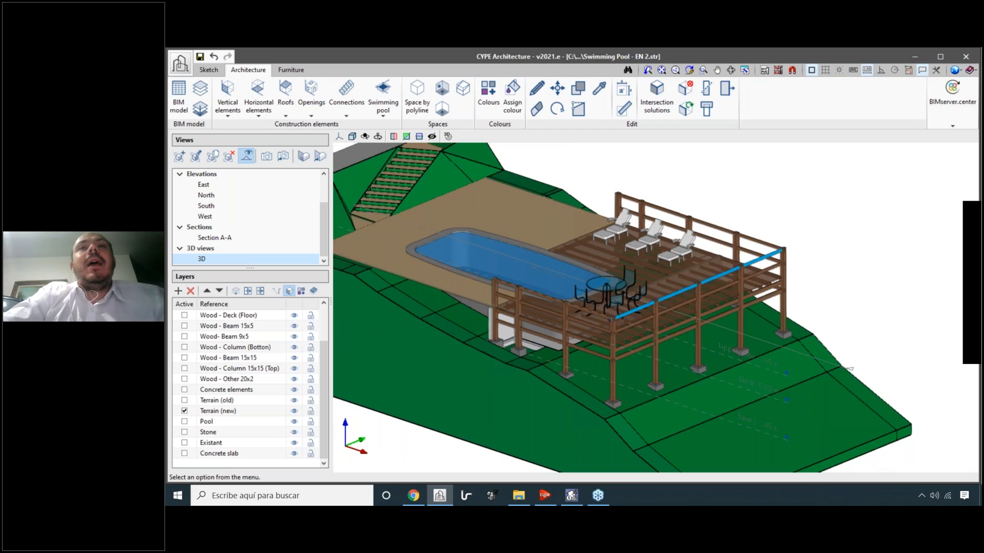
scroll(608, 374, up, 3)
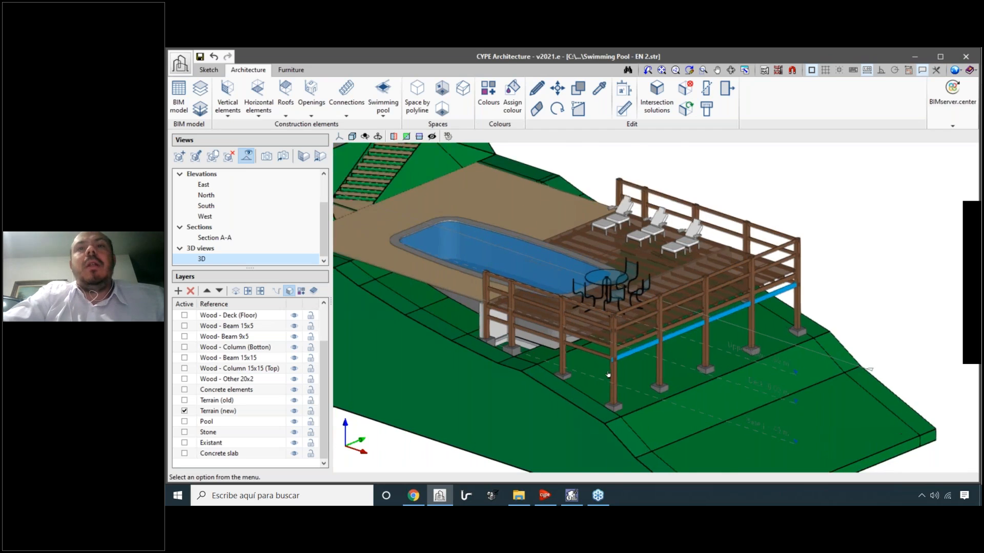
scroll(605, 361, down, 4)
scroll(605, 359, up, 3)
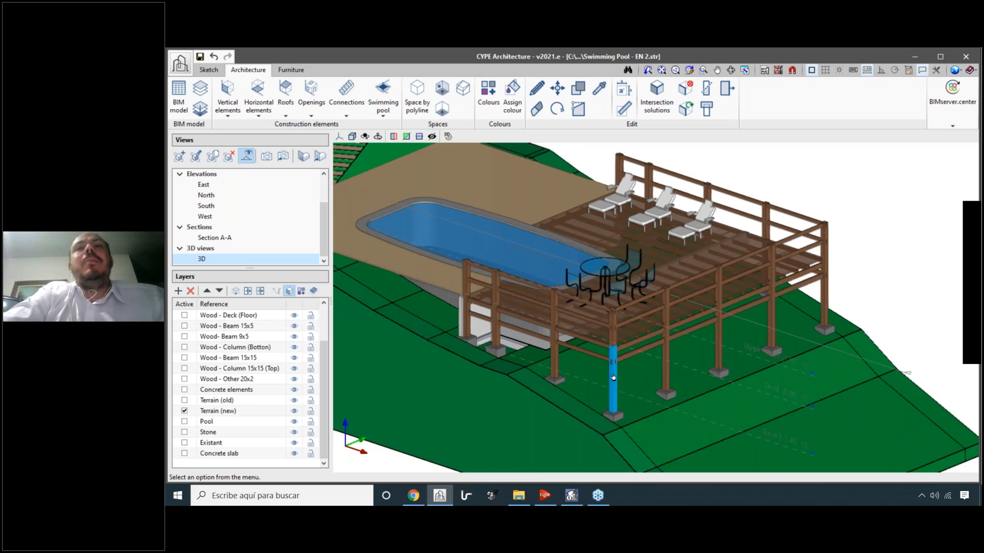
scroll(607, 379, down, 1)
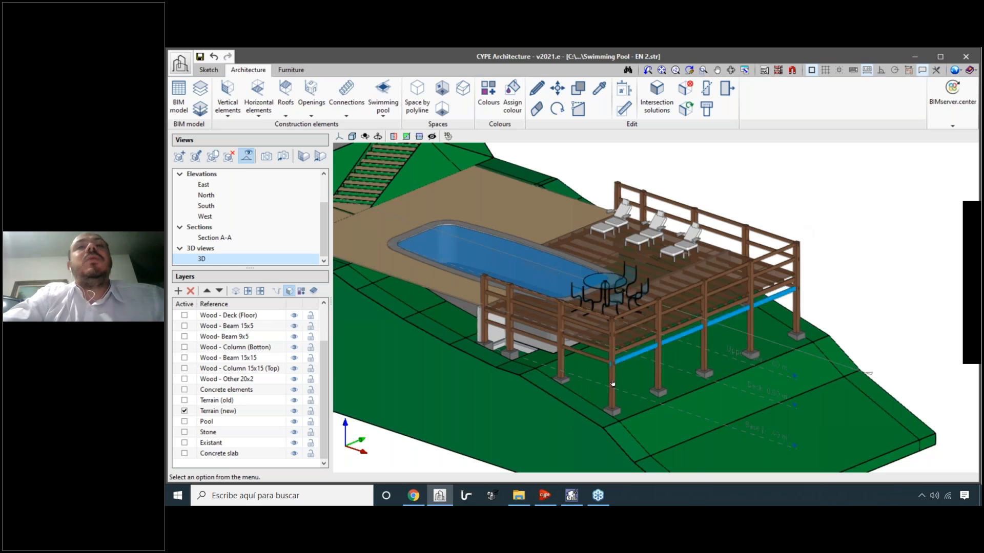
scroll(672, 361, down, 2)
scroll(671, 360, down, 1)
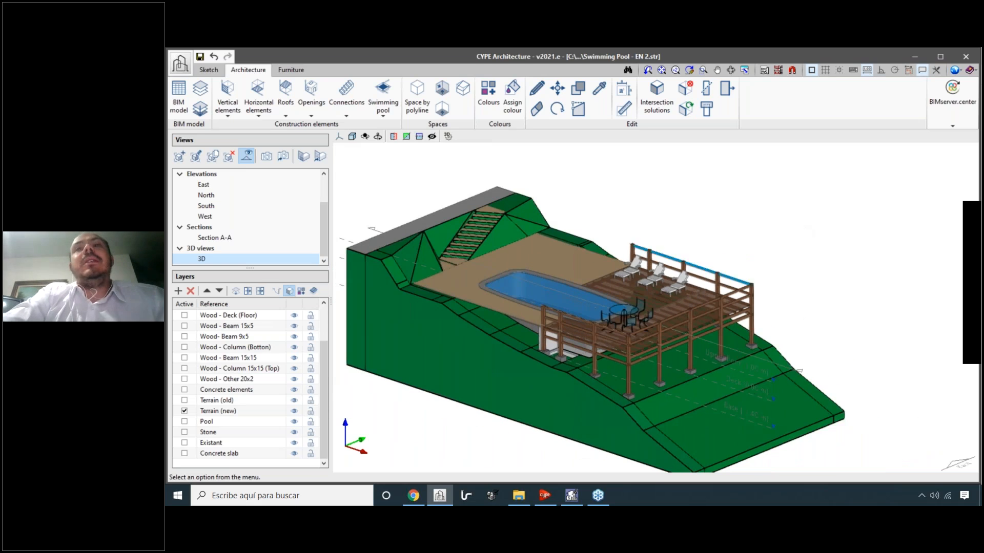
mouse_move(604, 417)
middle_down()
mouse_move(564, 424)
mouse_move(607, 406)
mouse_move(607, 425)
middle_up()
scroll(573, 432, up, 1)
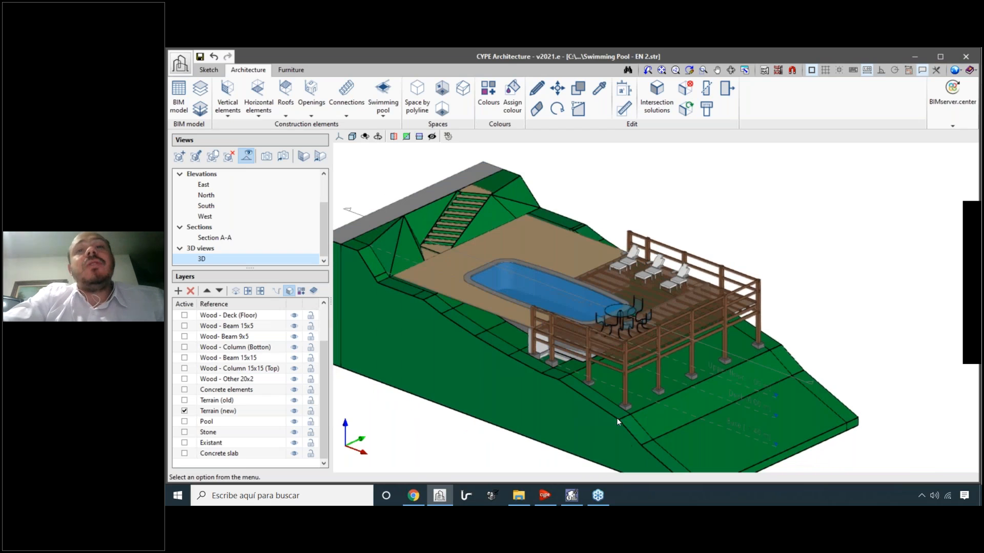
Show the Sketch tools with the BIMserver.center tools and hide the terrain in the 3D model.
click(210, 69)
middle_drag(412, 327, 426, 313)
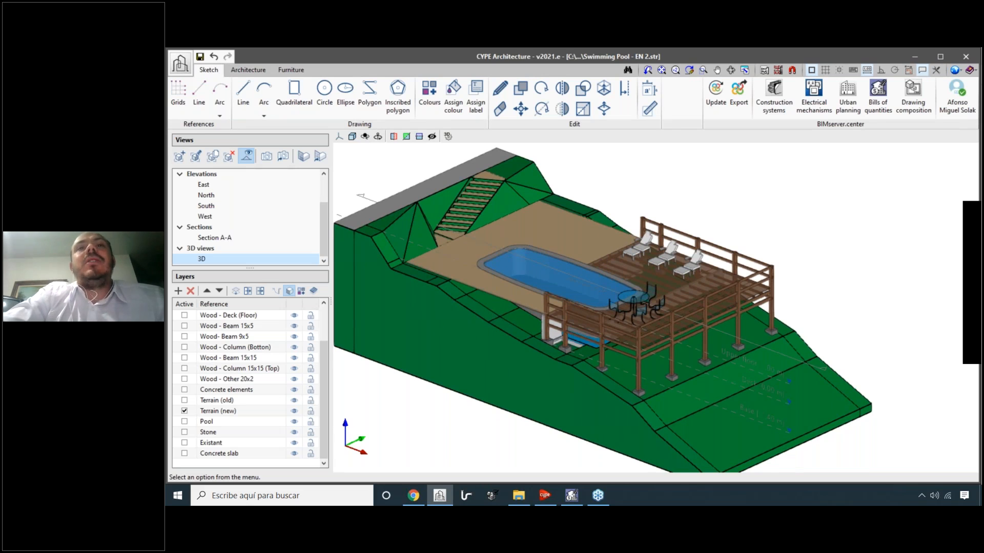
scroll(569, 341, up, 1)
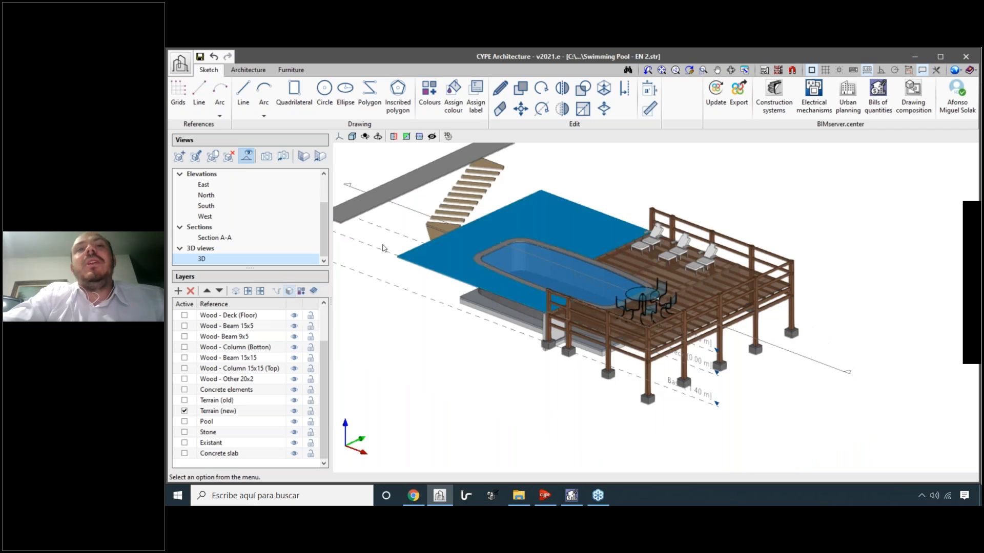
Bring the terrain back into the 3D model and examine the wooden deck and slope from both sides.
click(289, 290)
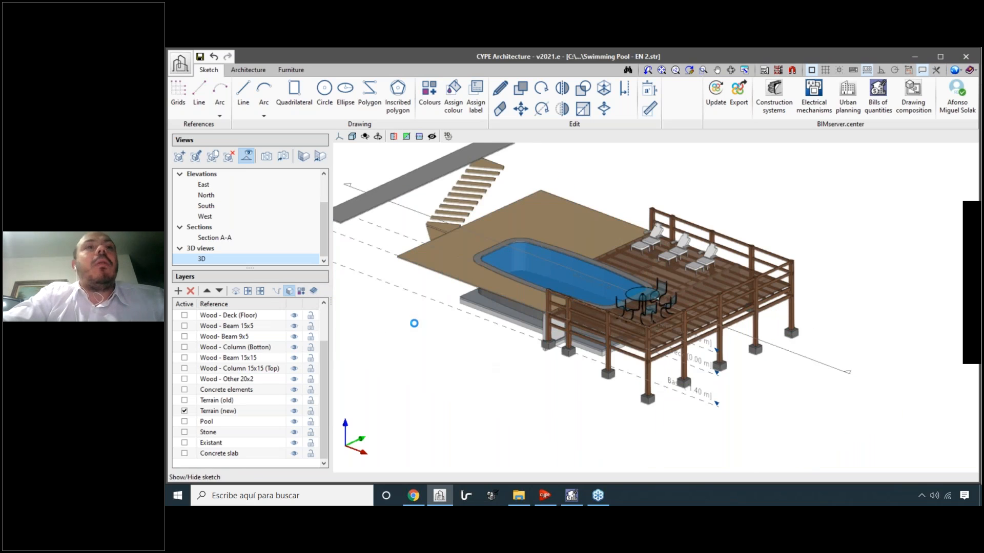
middle_drag(711, 385, 528, 375)
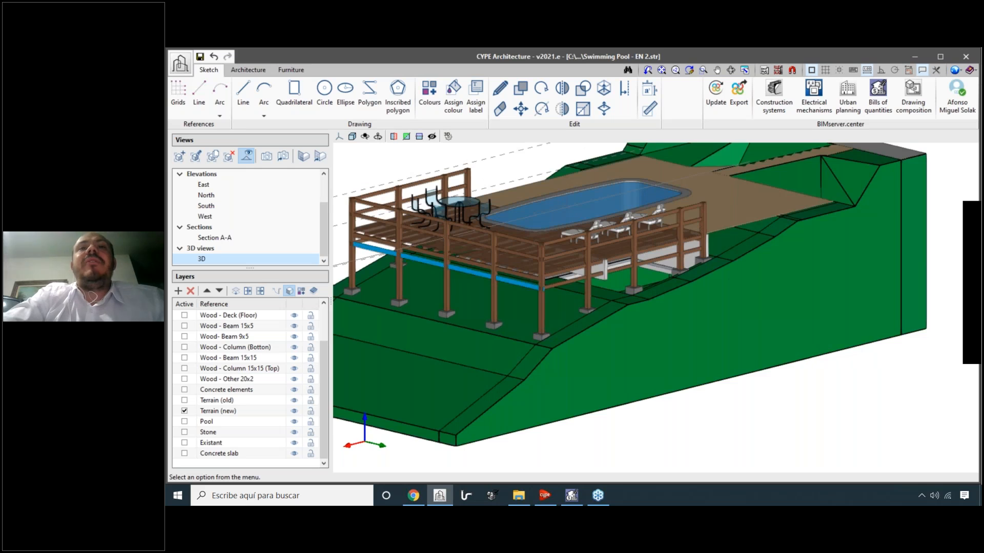
scroll(547, 321, up, 3)
scroll(554, 317, down, 1)
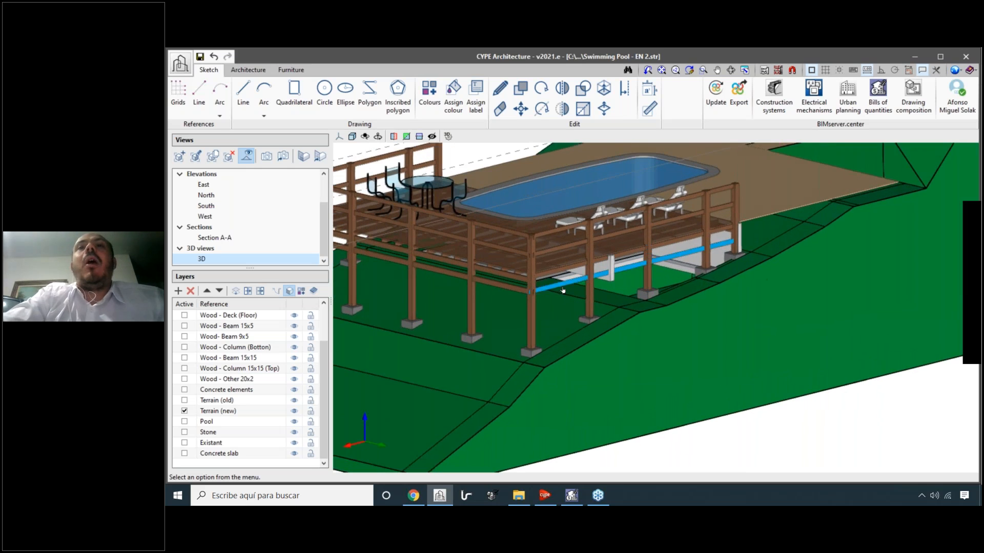
scroll(532, 349, down, 3)
shift+middle_drag(515, 377, 661, 381)
middle_drag(661, 382, 489, 347)
shift+middle_drag(568, 358, 575, 397)
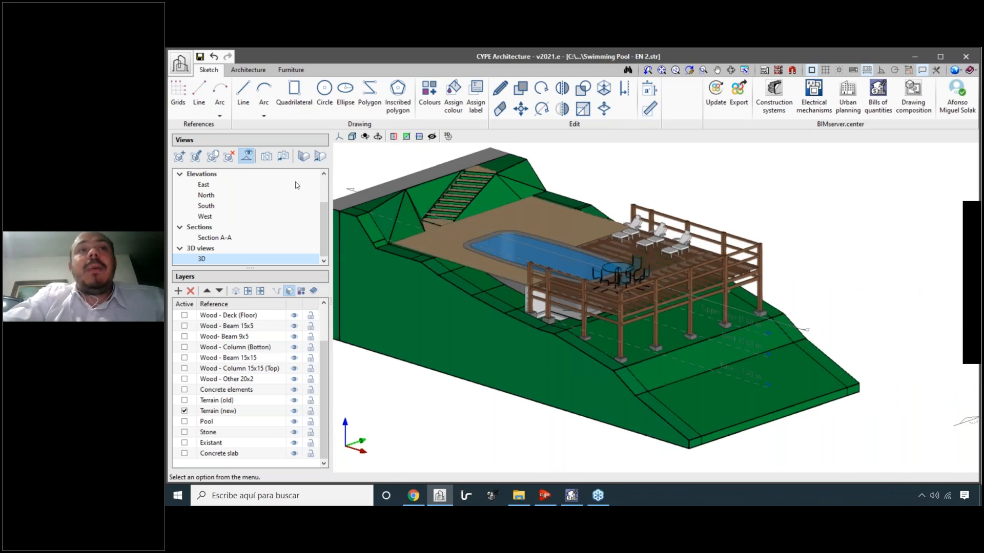
Examine the pool, deck and surrounding terrain up close in the 3D view.
middle_drag(572, 346, 594, 353)
scroll(594, 352, up, 2)
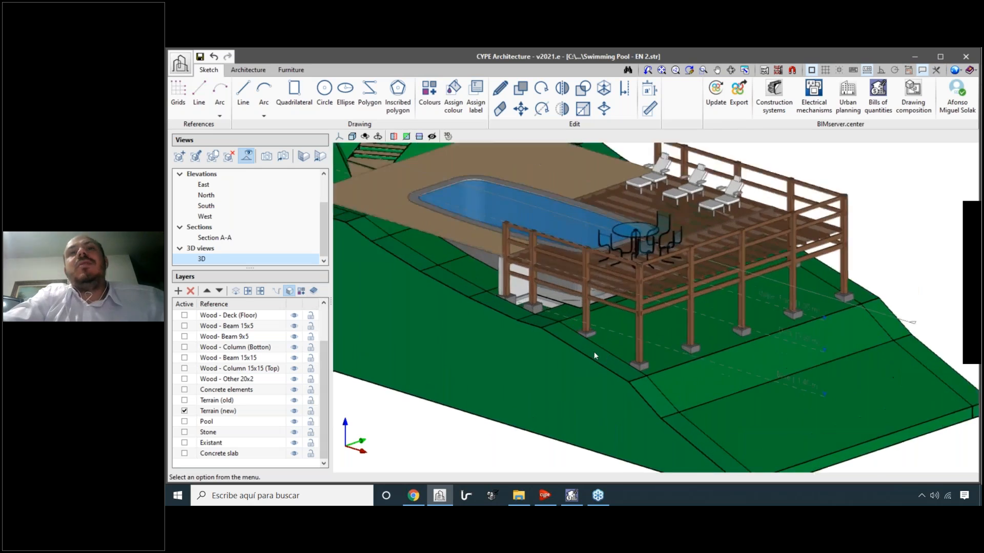
scroll(594, 353, down, 4)
scroll(668, 380, up, 2)
middle_drag(668, 380, 662, 380)
mouse_move(611, 362)
middle_down()
mouse_move(608, 353)
mouse_move(624, 369)
middle_up()
scroll(608, 352, up, 2)
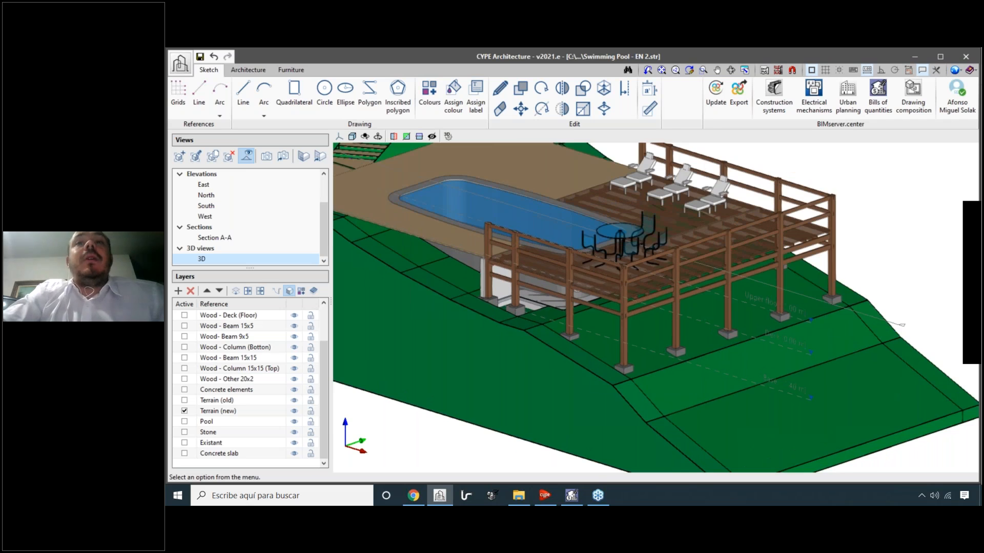
shift+middle_drag(519, 357, 527, 368)
middle_drag(624, 389, 735, 412)
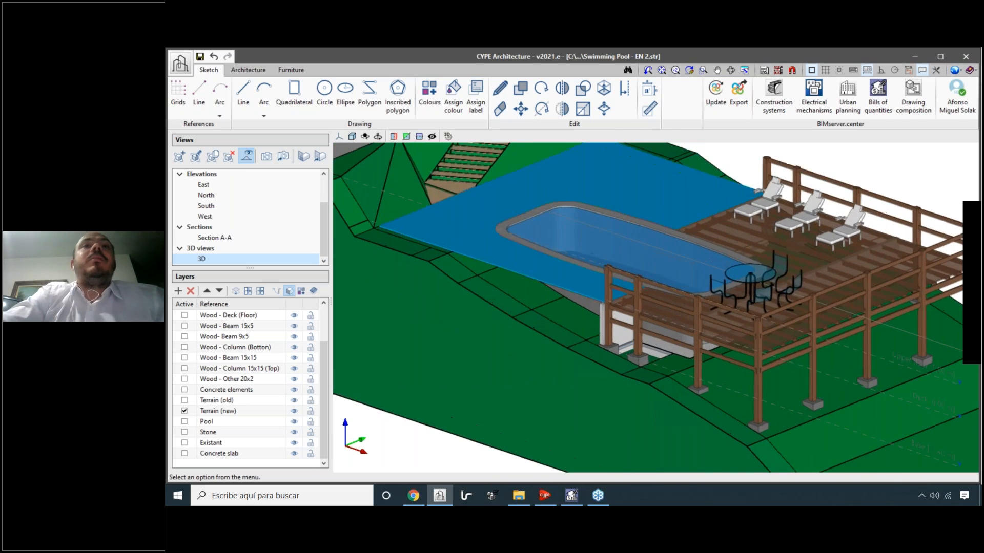
scroll(457, 297, down, 2)
With the Architecture editing tool, open the properties of the stone floor slab around the pool and keep the slab in view.
click(498, 99)
click(260, 71)
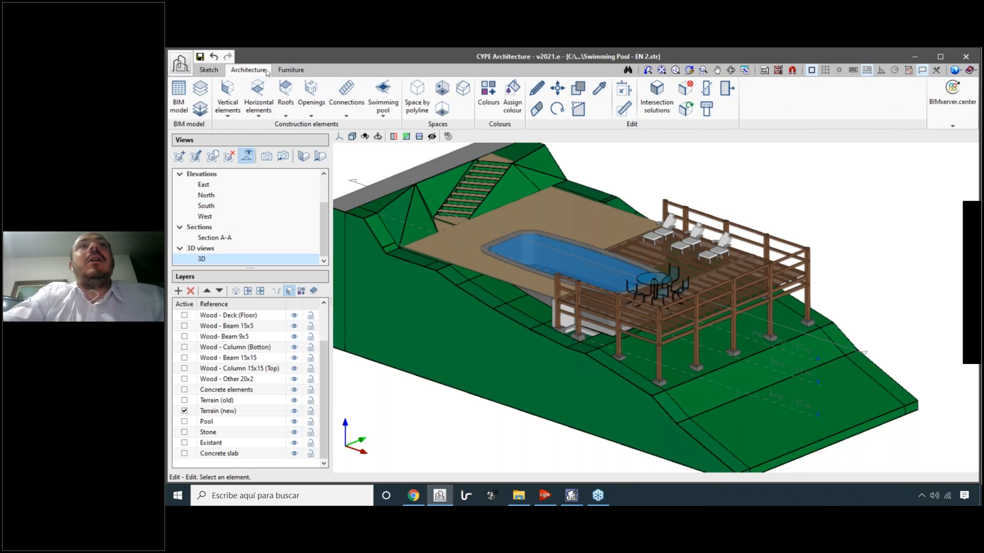
click(285, 95)
scroll(472, 246, up, 2)
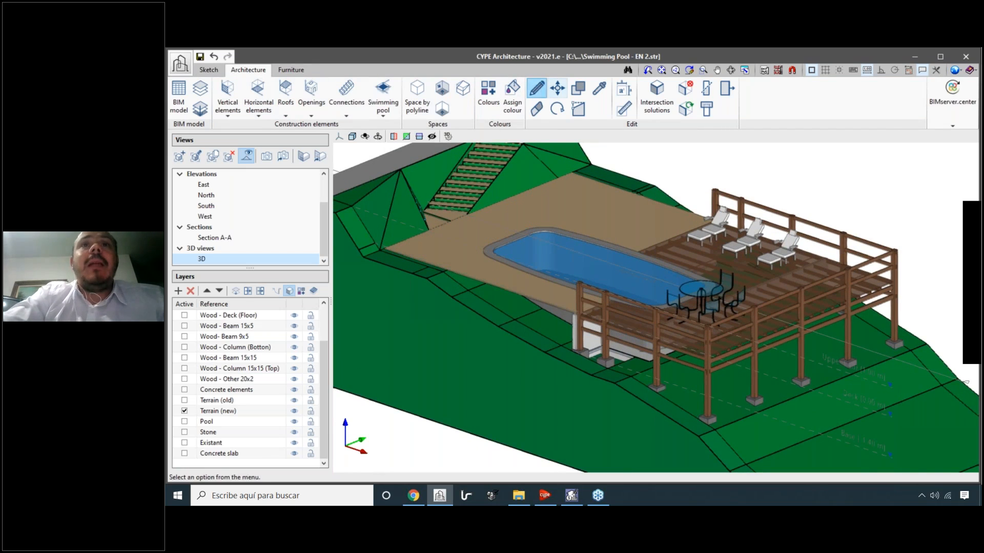
scroll(449, 217, up, 1)
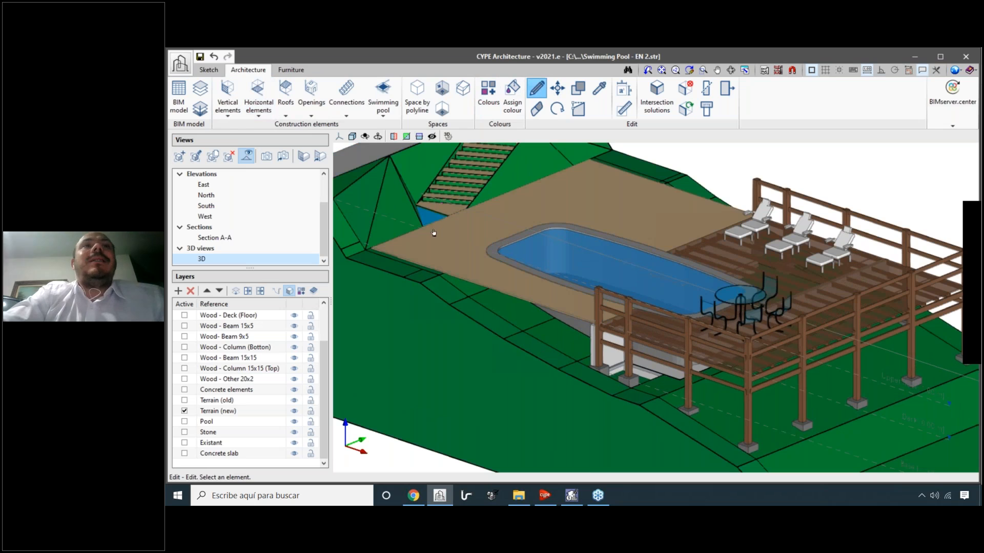
scroll(464, 248, up, 1)
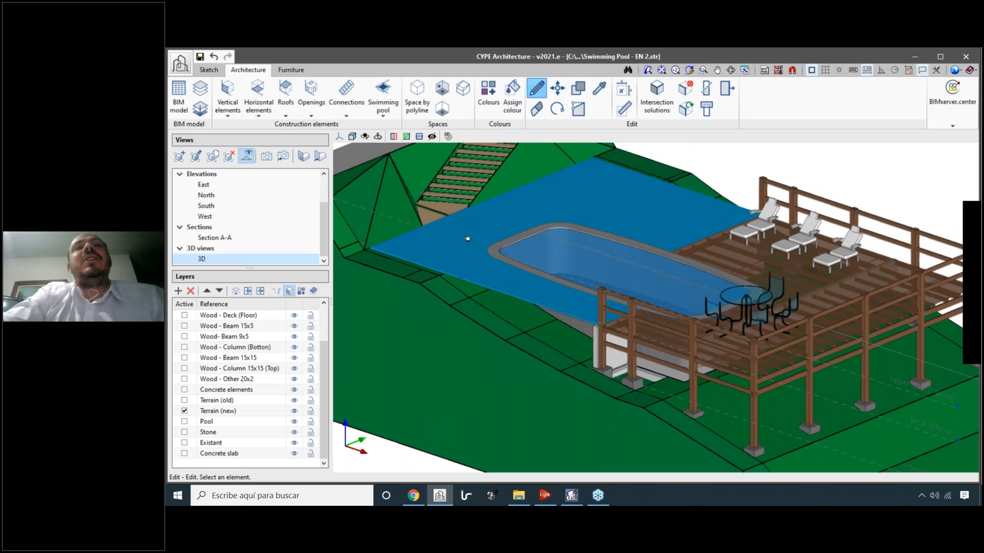
click(468, 242)
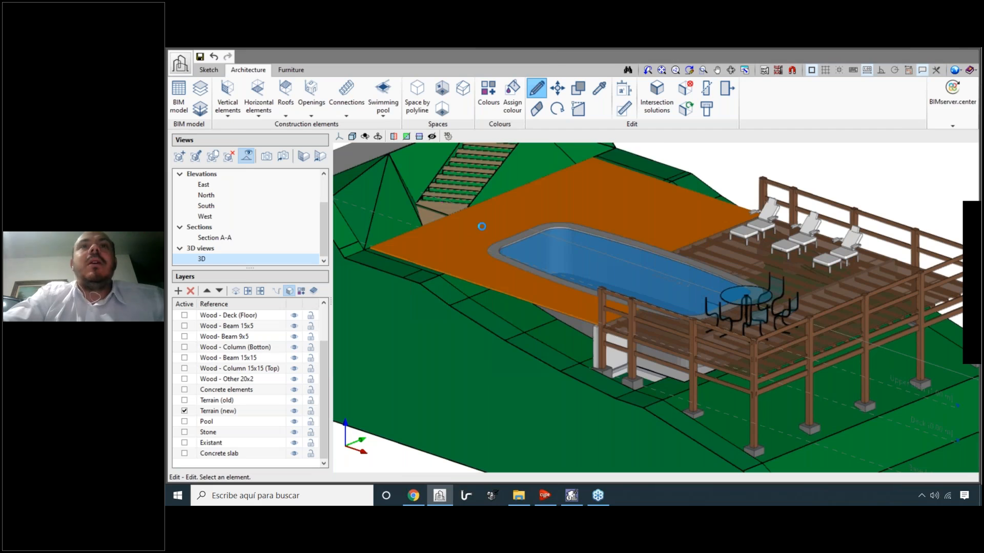
drag(615, 152, 785, 170)
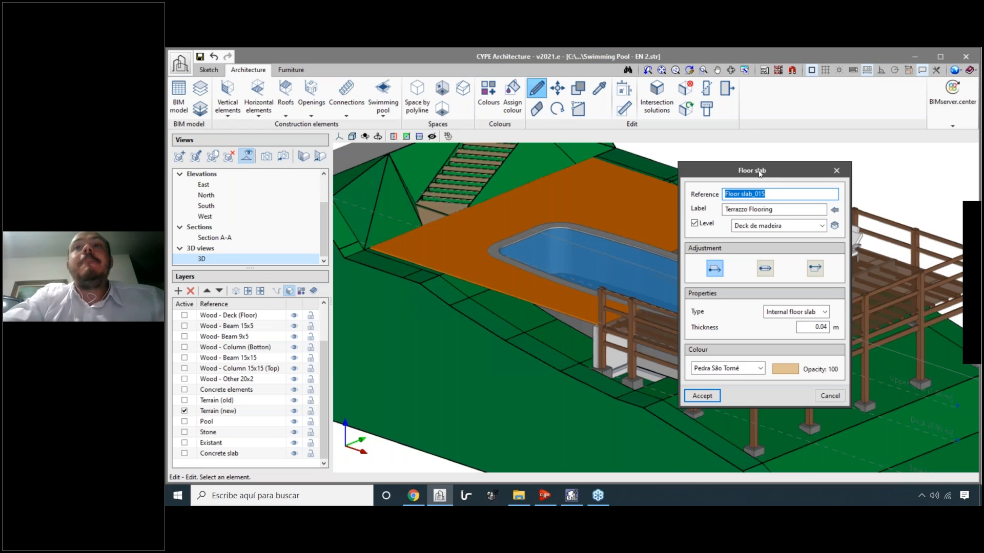
Review the label, reference and thickness of the paving slab around the pool, and close its properties without changes.
key(Tab)
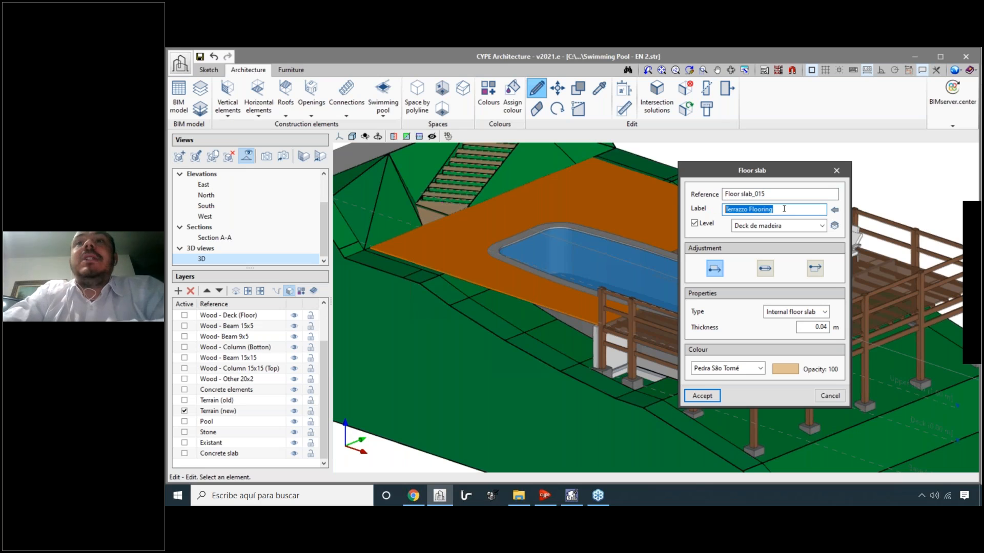
drag(783, 209, 726, 209)
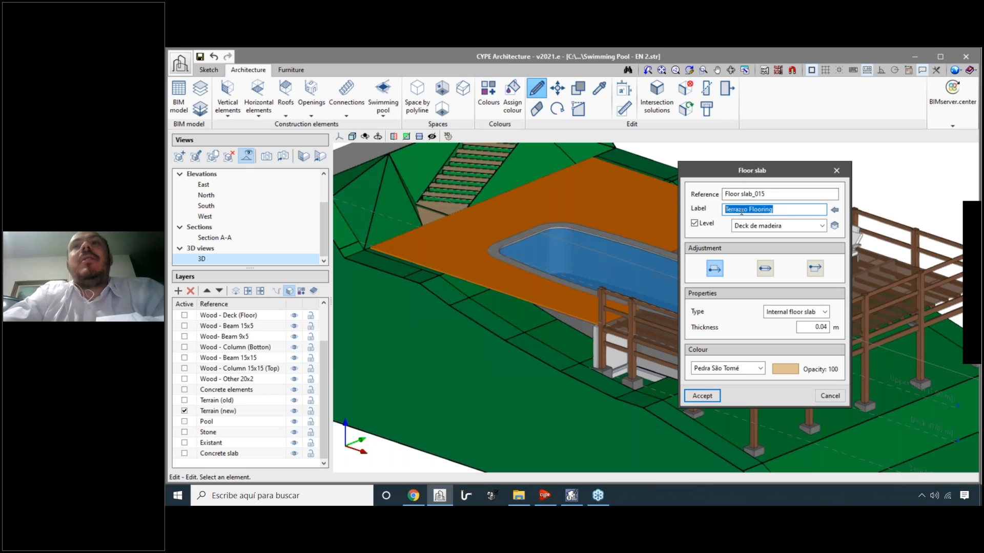
click(771, 211)
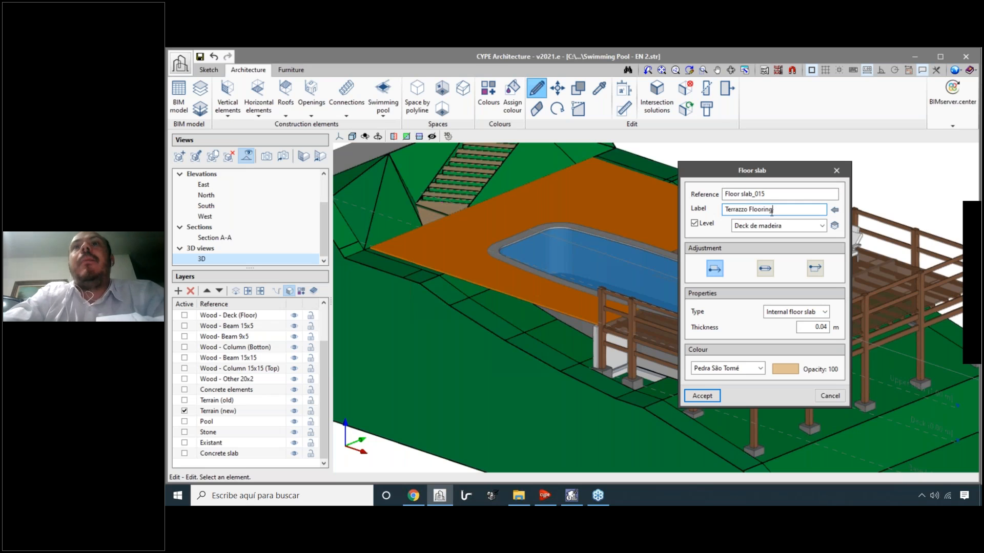
click(773, 194)
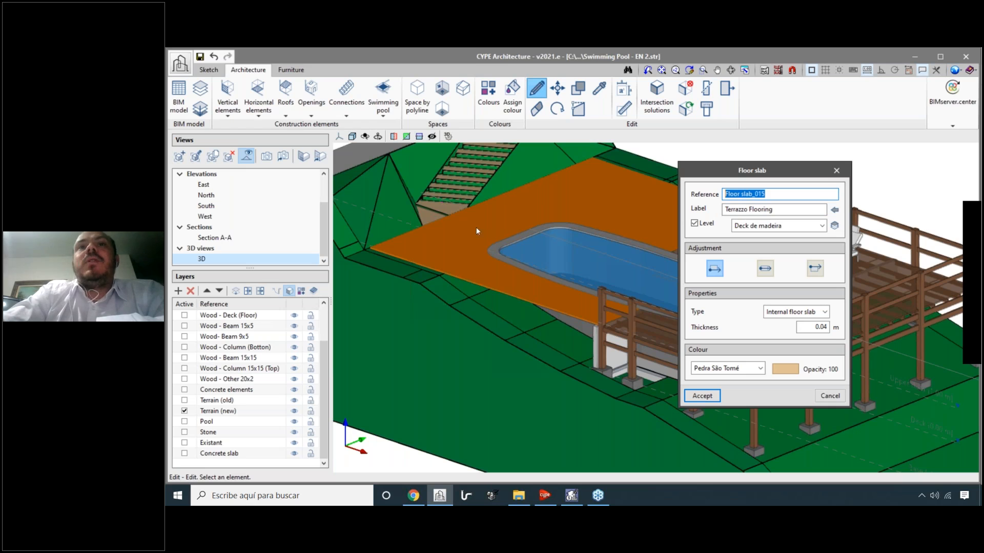
drag(751, 174, 806, 171)
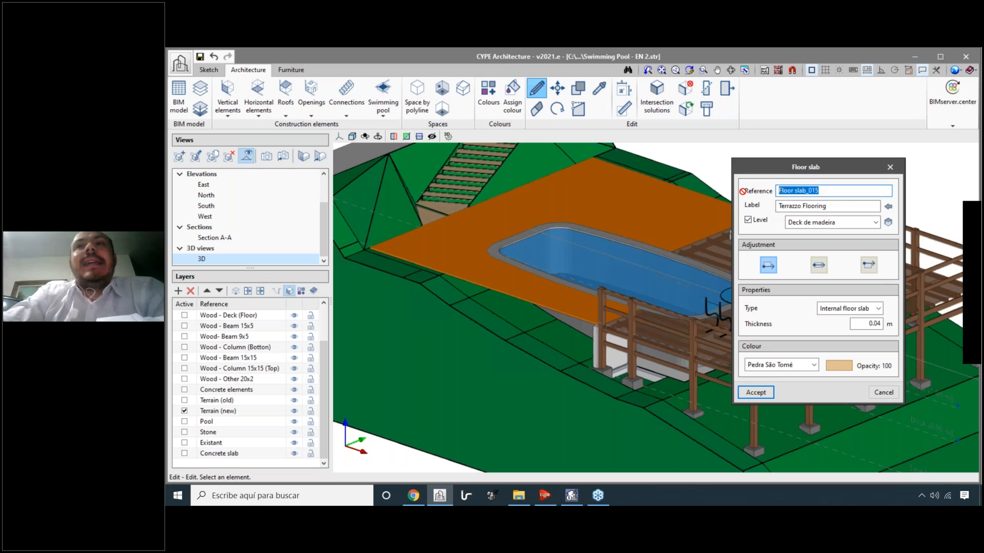
click(839, 189)
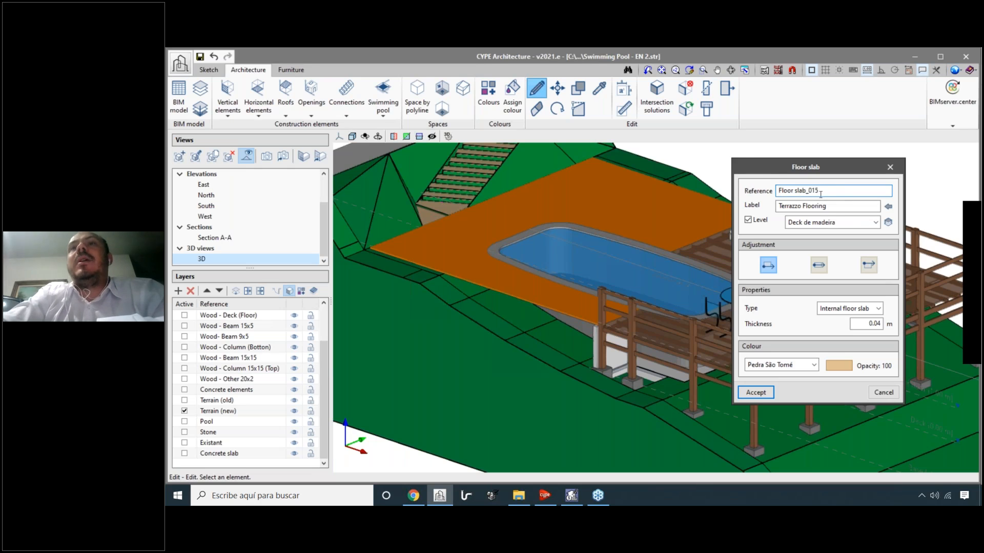
triple_click(805, 190)
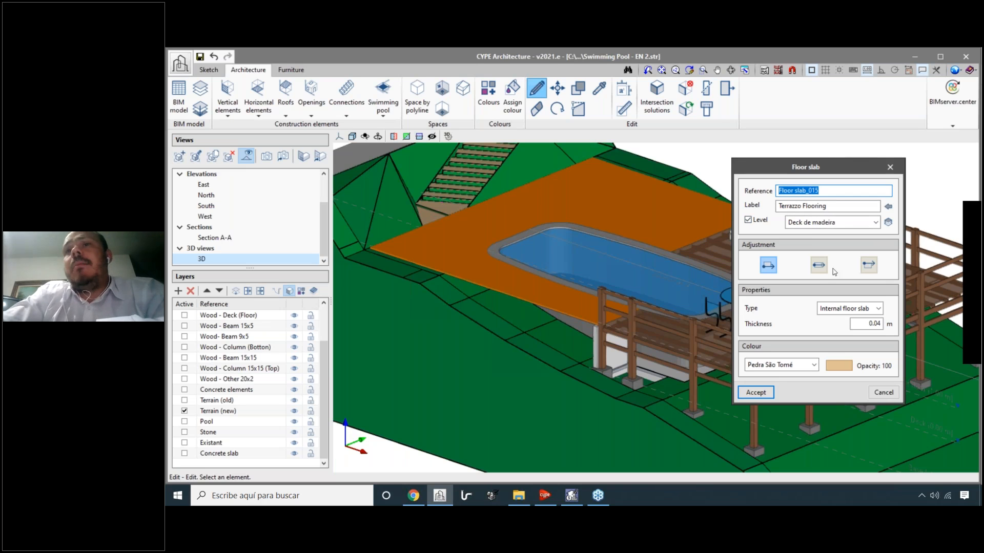
double_click(871, 324)
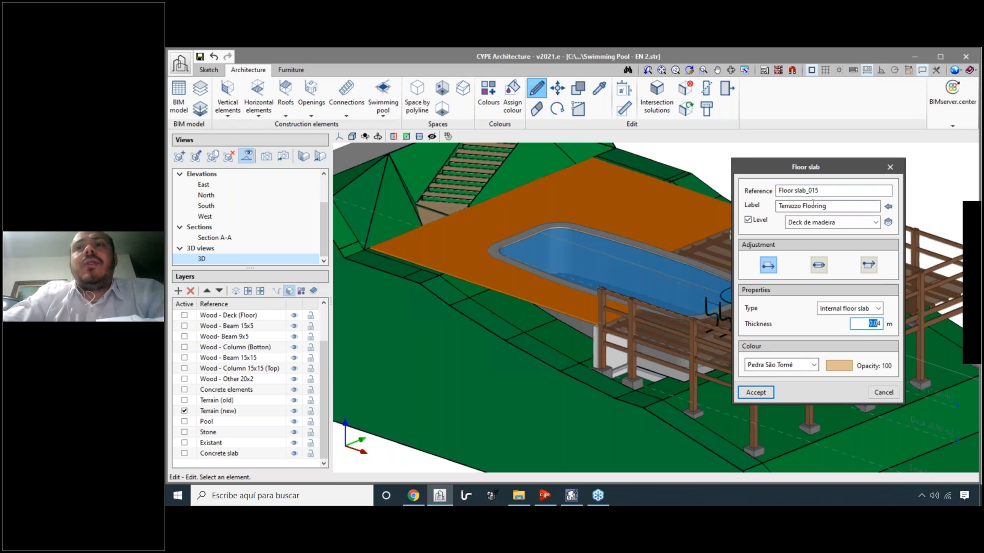
click(889, 168)
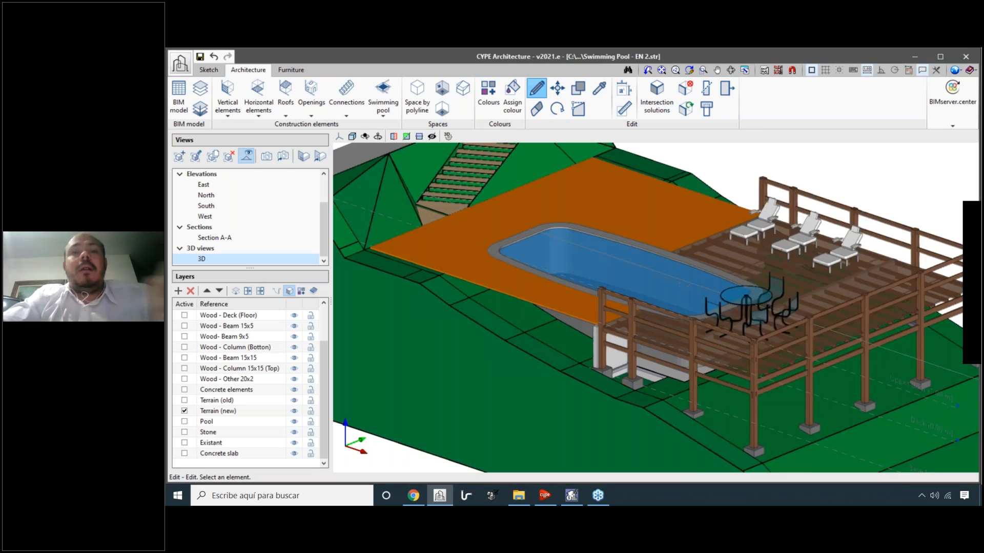
Examine the wooden deck from its outer corner and open the properties of the deck slab beside the sun loungers.
scroll(759, 241, down, 1)
shift+middle_drag(820, 328, 736, 342)
scroll(515, 289, up, 1)
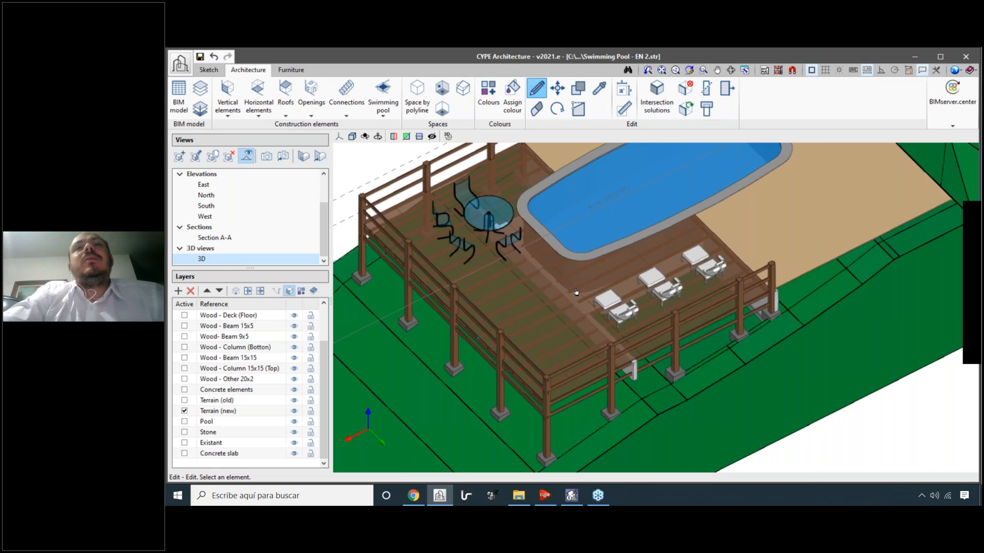
scroll(584, 283, up, 1)
shift+middle_drag(585, 284, 613, 270)
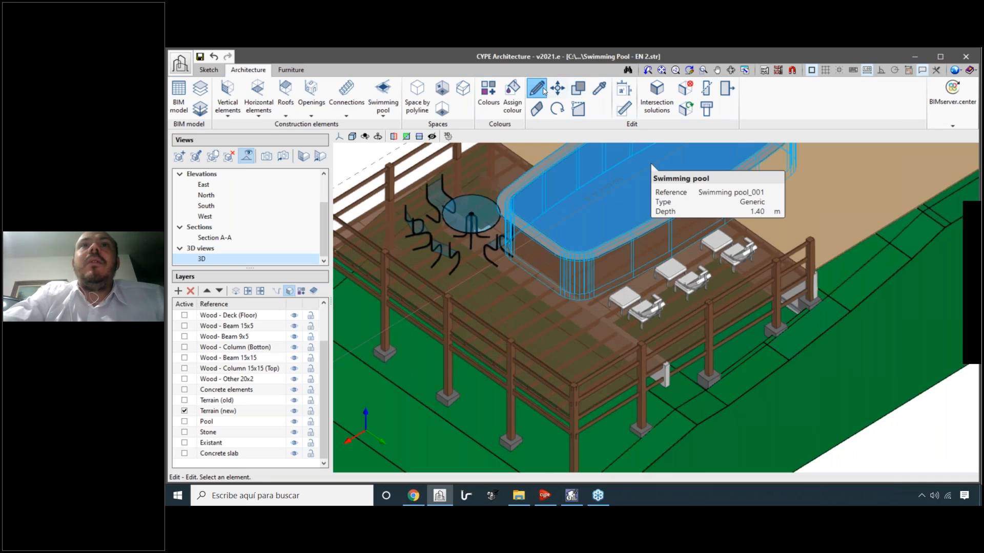
shift+middle_drag(603, 254, 609, 270)
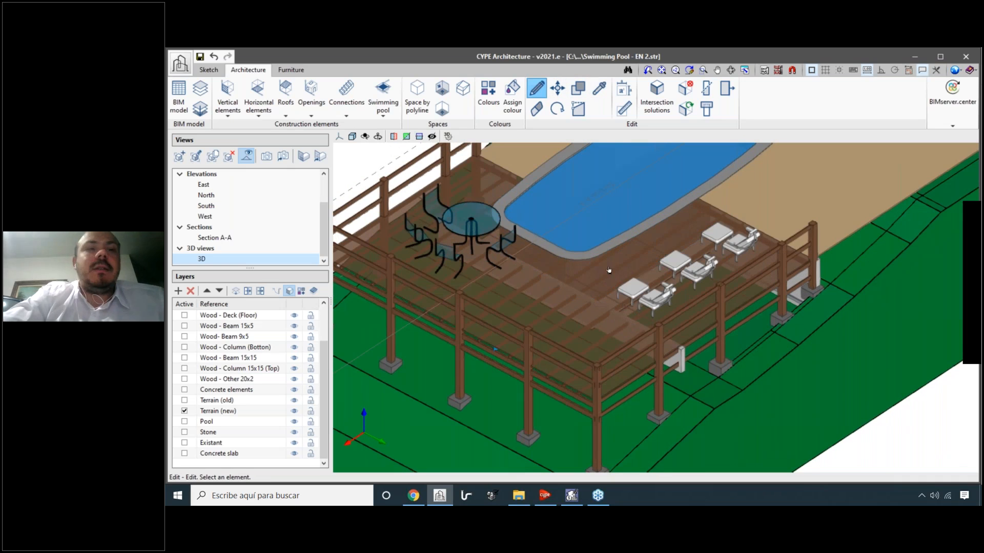
click(609, 270)
drag(589, 154, 796, 179)
Review the deck slab's reference, label and the list of assignable tags, and close both dialogs without changes.
click(797, 179)
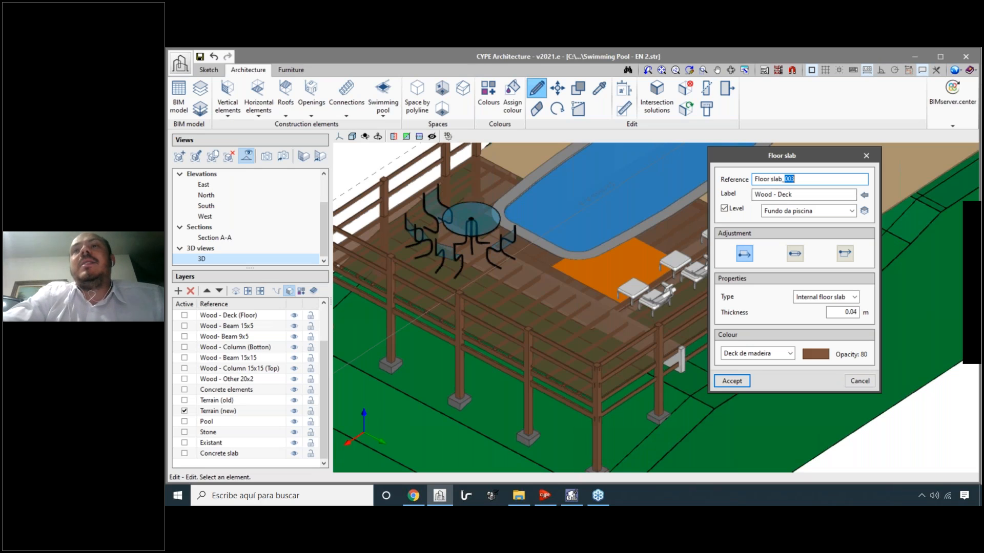
drag(792, 195, 752, 195)
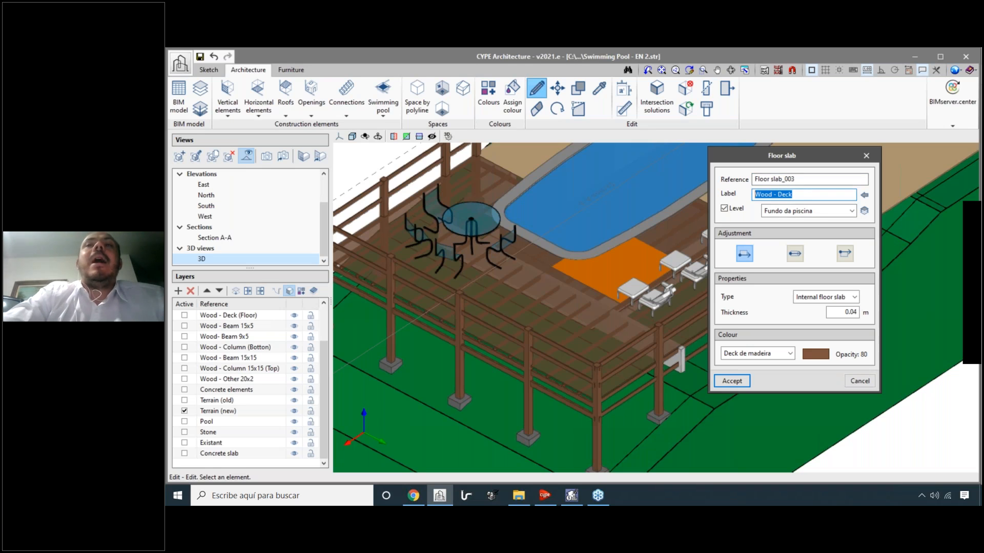
drag(816, 157, 786, 162)
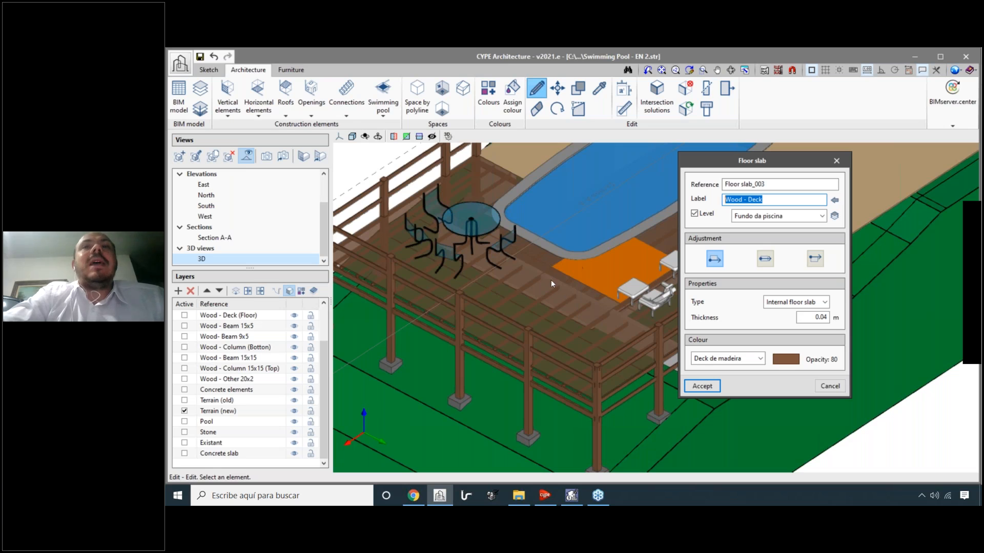
click(835, 201)
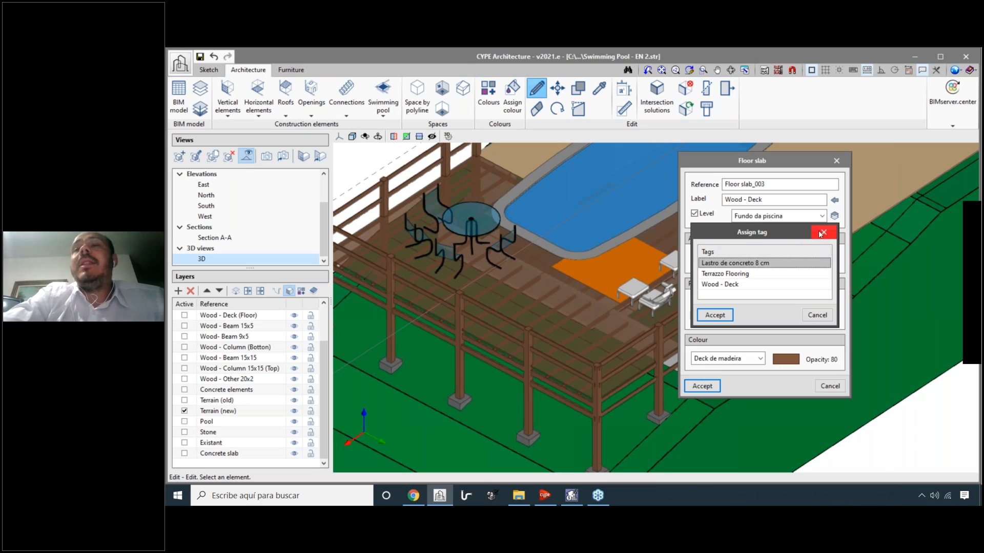
drag(796, 236, 807, 258)
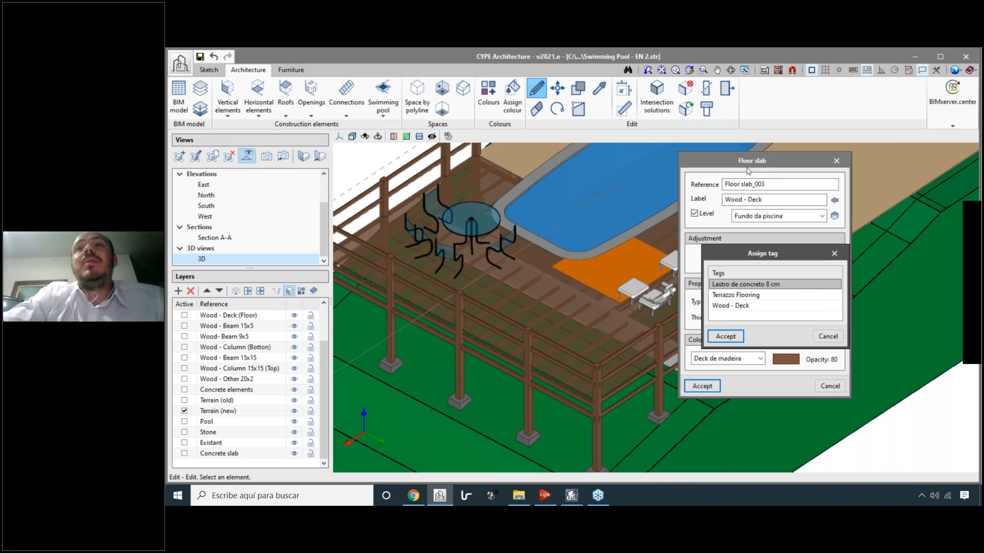
click(833, 254)
click(837, 163)
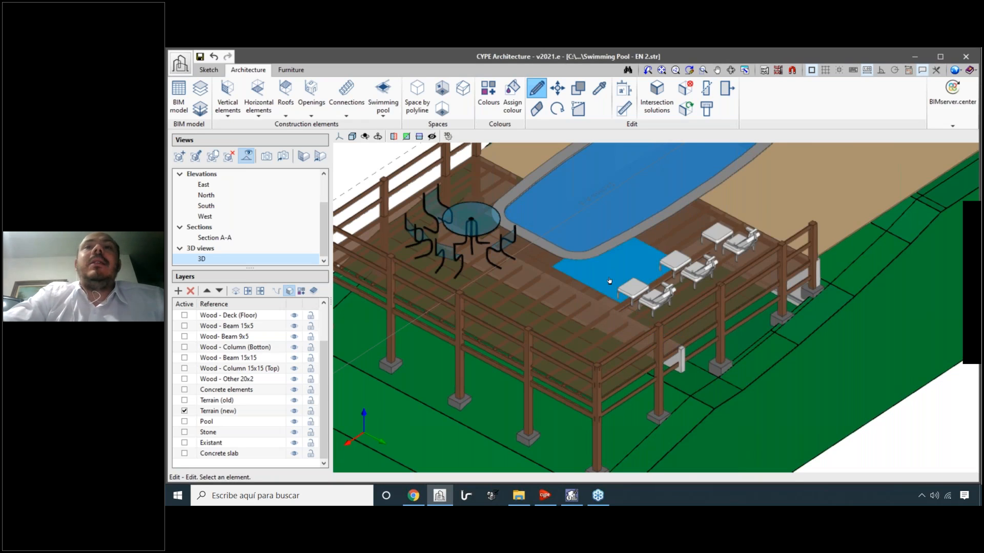
Review the reference, label and thickness of the deck slab near the outer corner, and close its properties without changes.
scroll(675, 148, down, 5)
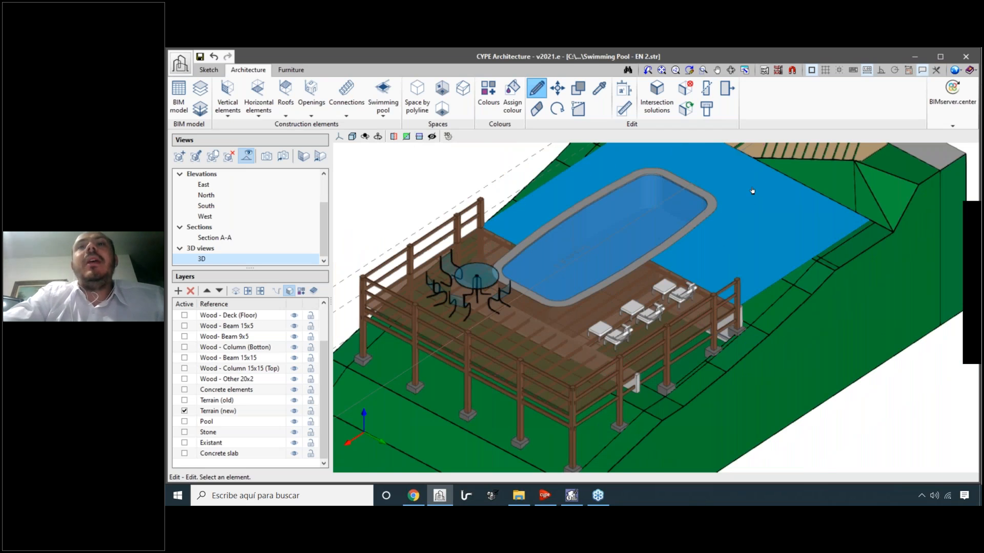
scroll(752, 191, up, 2)
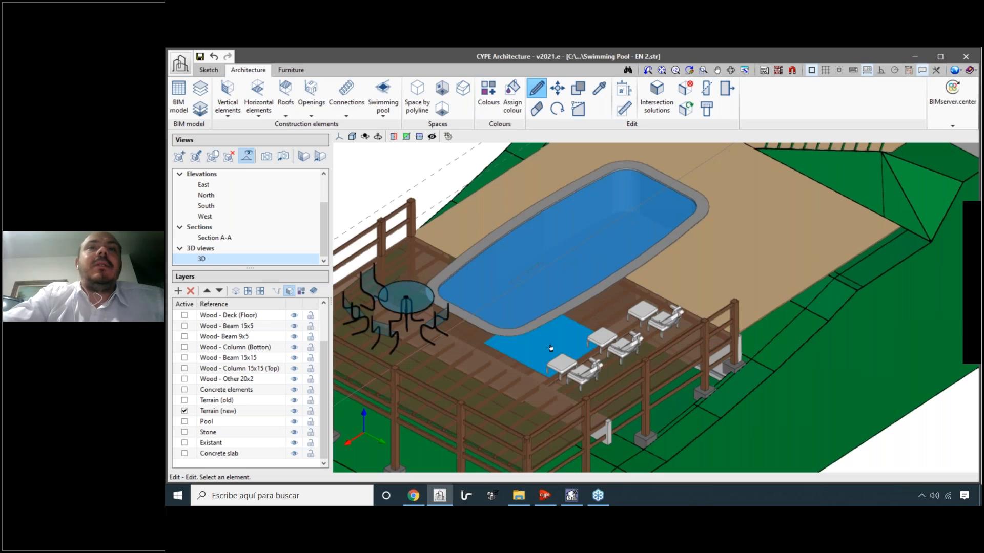
middle_drag(514, 356, 570, 312)
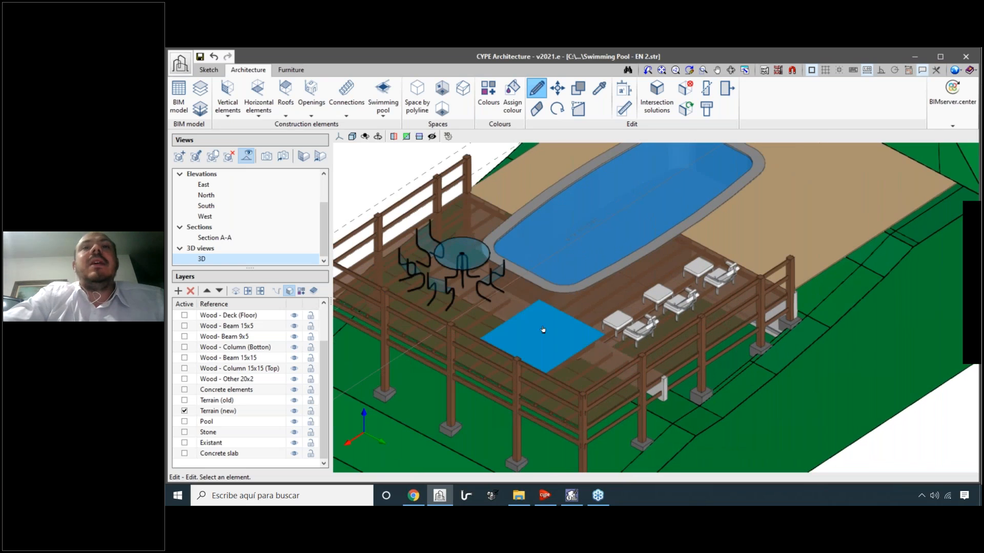
click(543, 326)
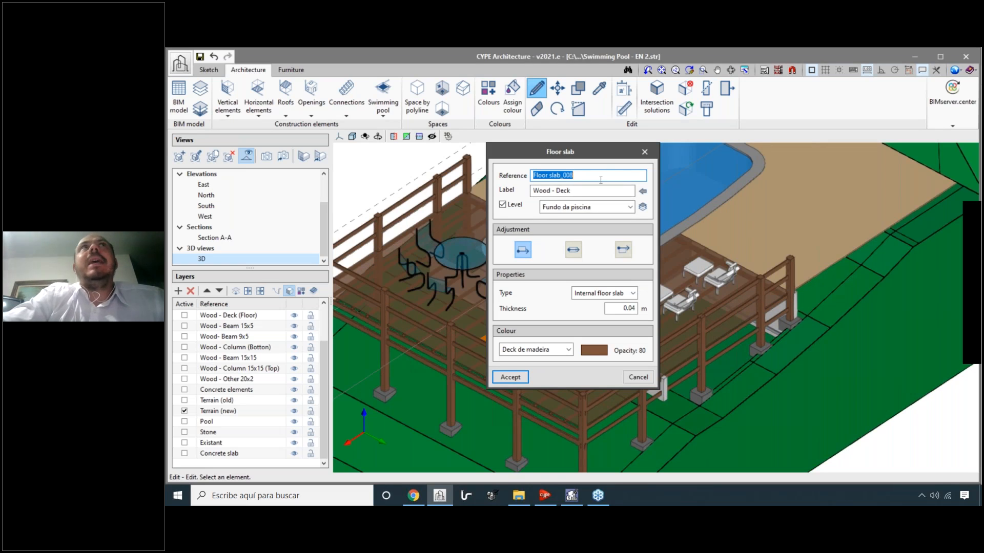
click(643, 152)
Examine the deck, railings and supporting columns from the dining table side down to the column bases.
scroll(758, 291, up, 3)
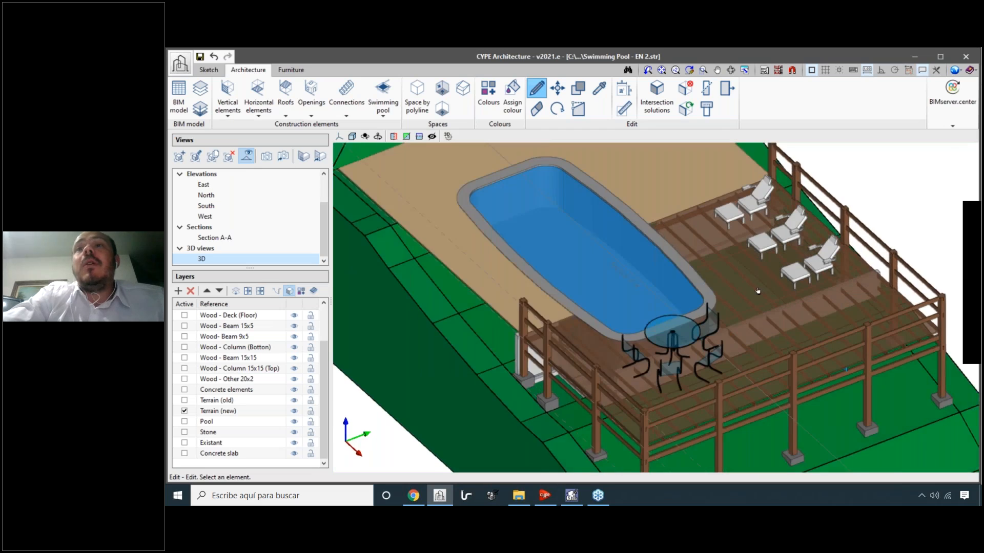
scroll(758, 291, down, 3)
scroll(744, 229, up, 3)
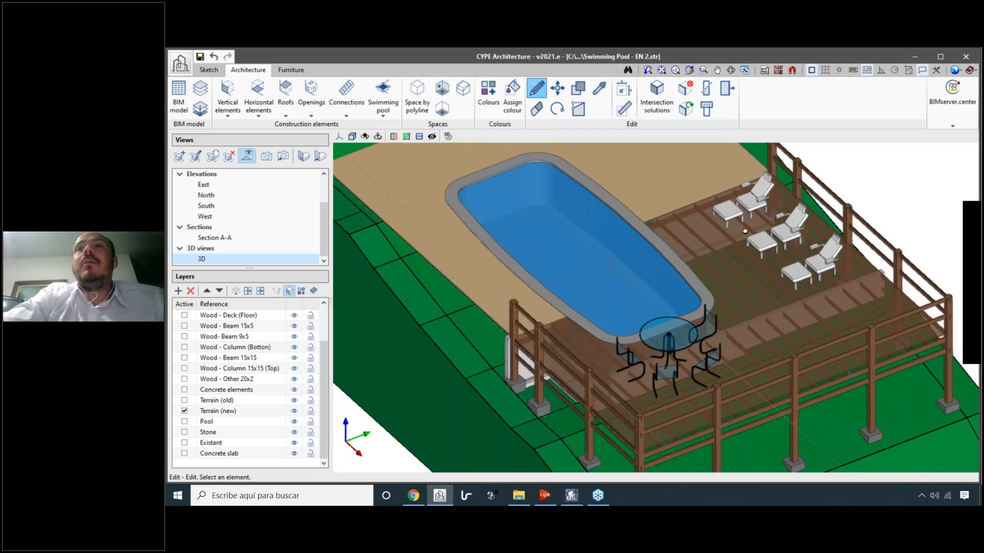
scroll(745, 279, down, 3)
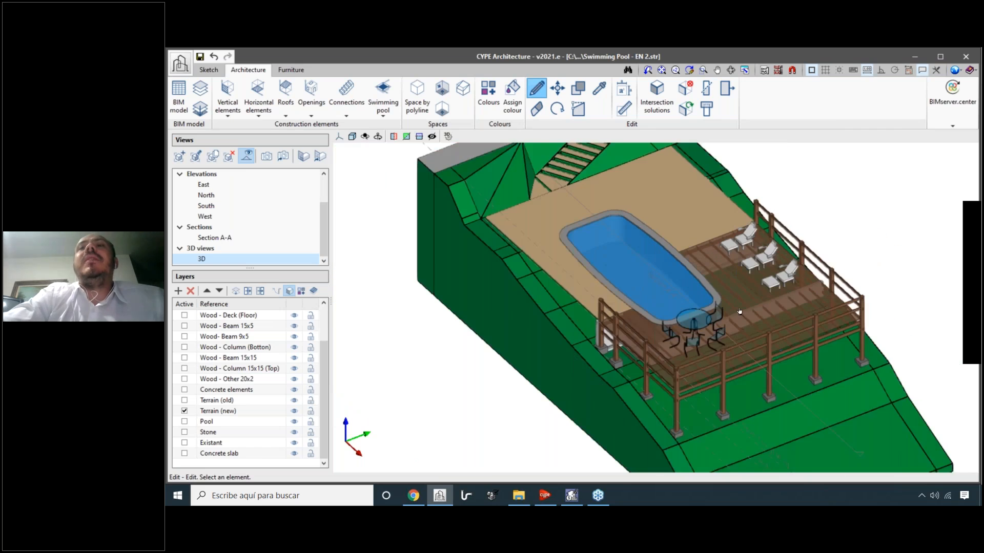
scroll(753, 307, up, 2)
shift+middle_drag(675, 319, 718, 311)
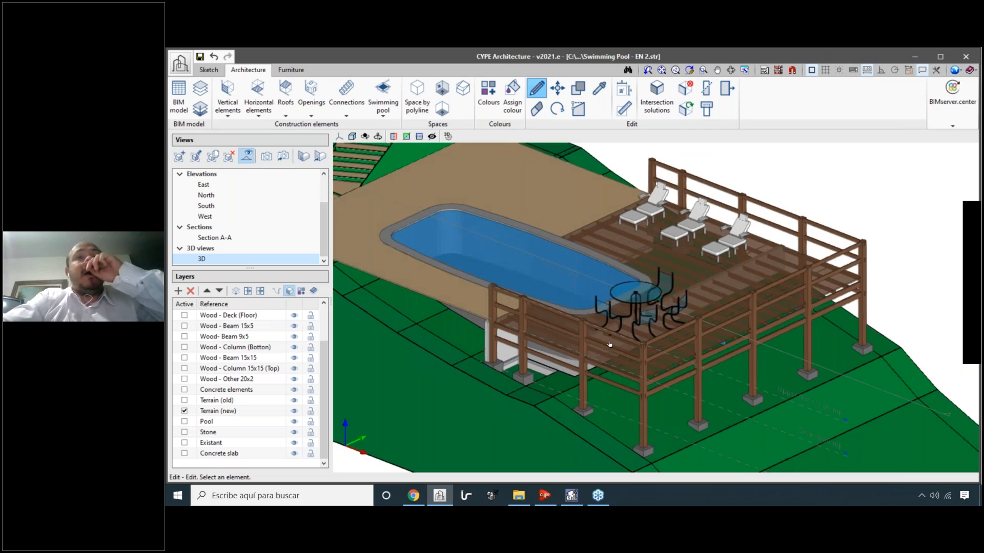
scroll(609, 344, up, 1)
scroll(564, 338, down, 3)
scroll(537, 336, up, 2)
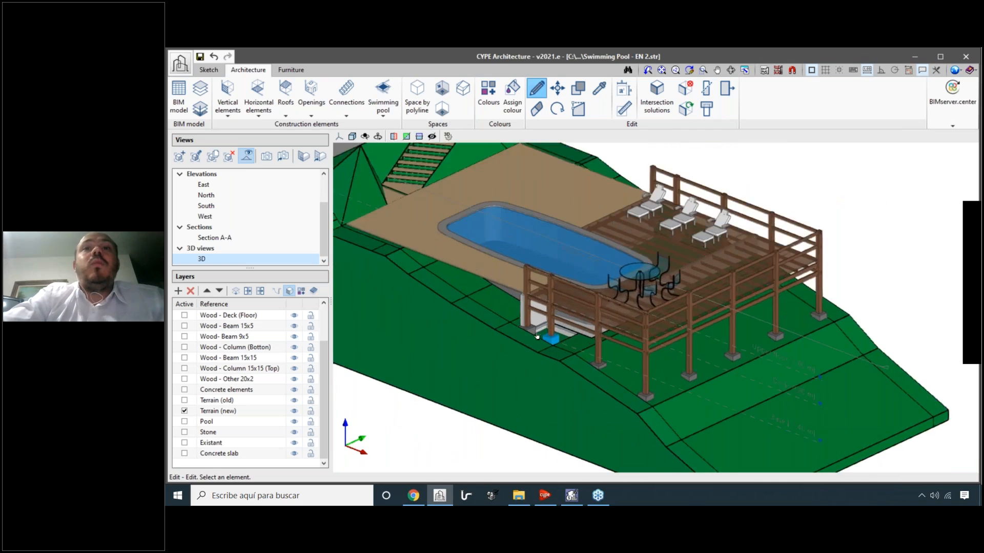
scroll(550, 317, up, 3)
scroll(615, 333, up, 2)
scroll(610, 340, down, 2)
scroll(593, 345, up, 2)
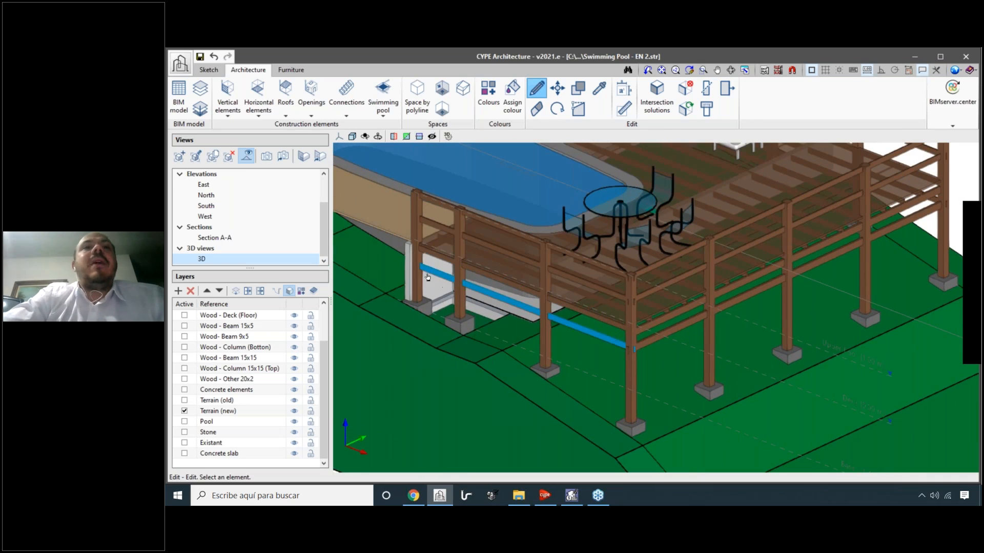
Set the references of the first two lower columns beside the pool wall to Column 1 and Column 2.
middle_drag(422, 291, 471, 290)
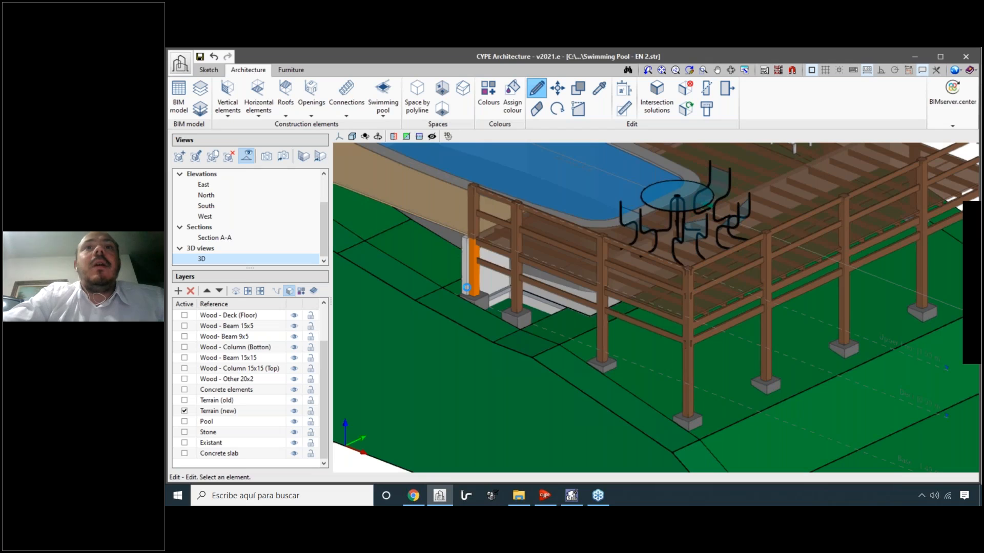
click(467, 288)
drag(531, 159, 282, 142)
click(422, 149)
click(516, 297)
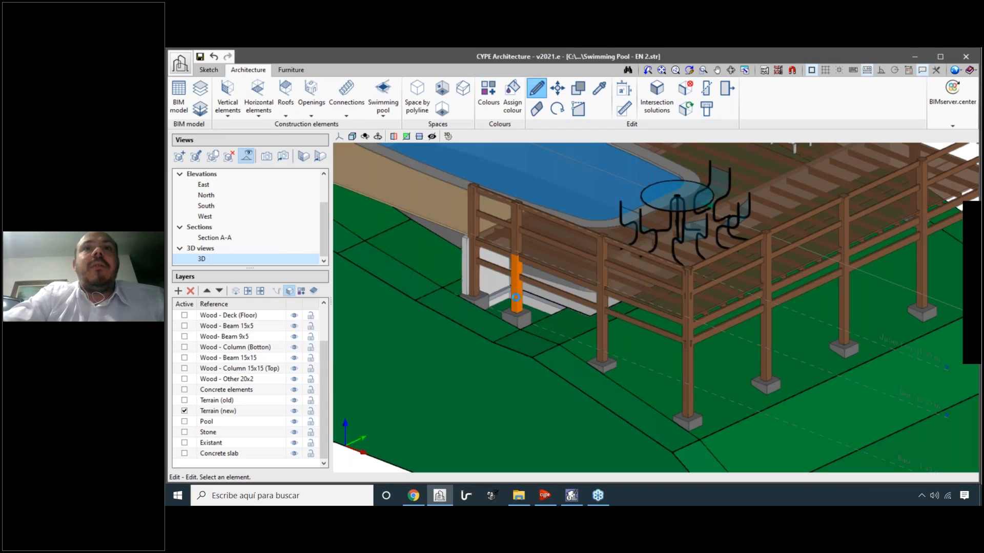
drag(575, 190, 534, 190)
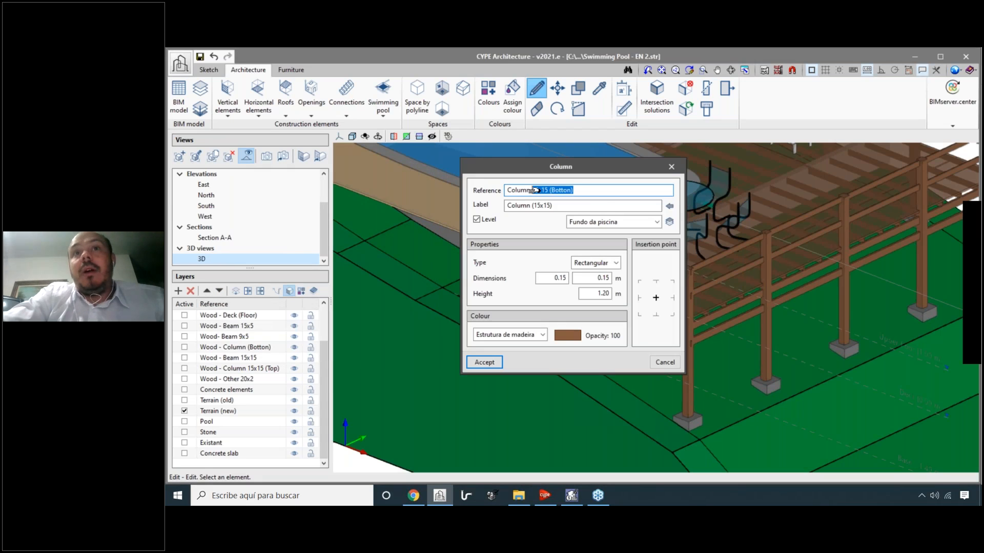
key(BackSpace)
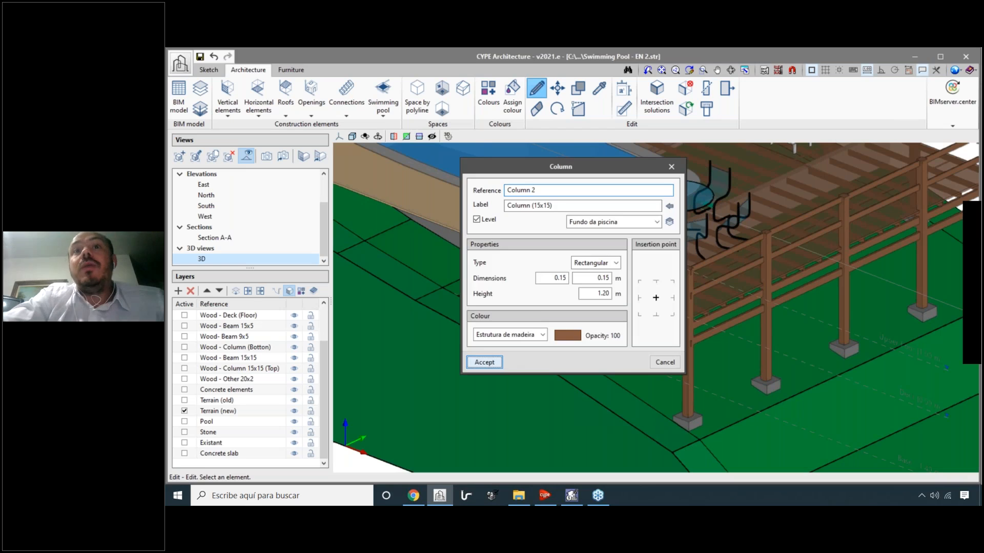
click(490, 363)
Set the references of the third lower column and the deck's corner column to Column 3 and Column 4.
drag(574, 190, 533, 190)
key(BackSpace)
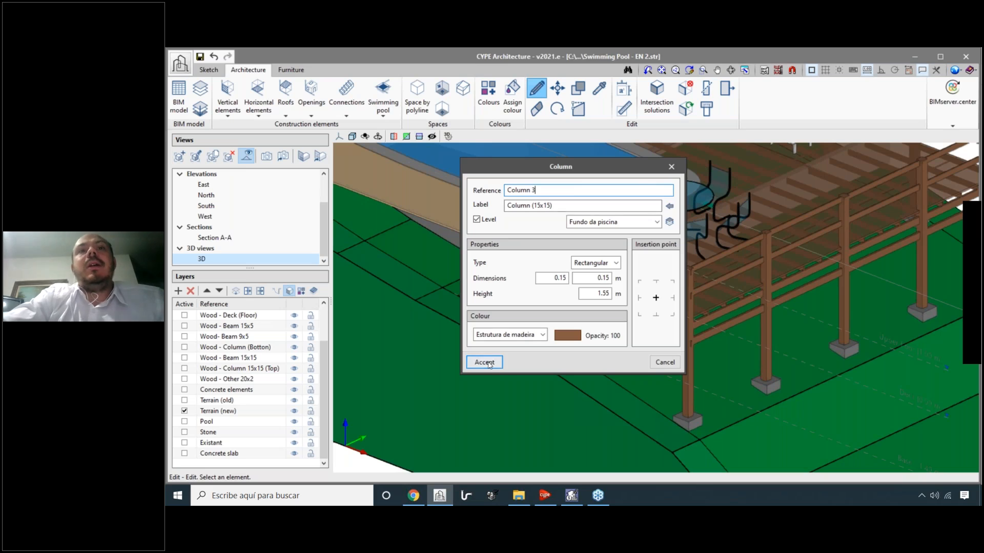
click(484, 363)
drag(535, 190, 628, 203)
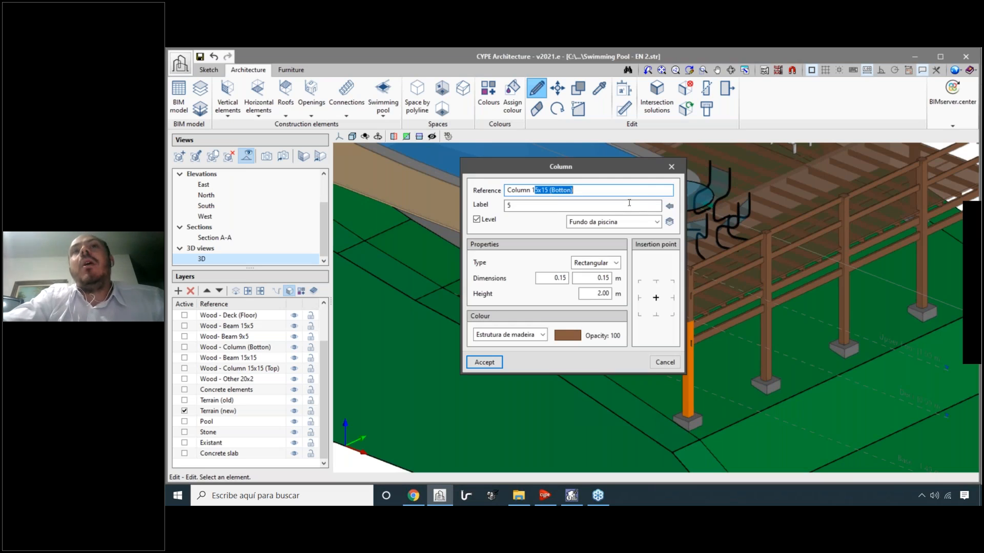
click(484, 362)
Review the references and labels of the first two lower columns, and close their properties without changes.
click(472, 290)
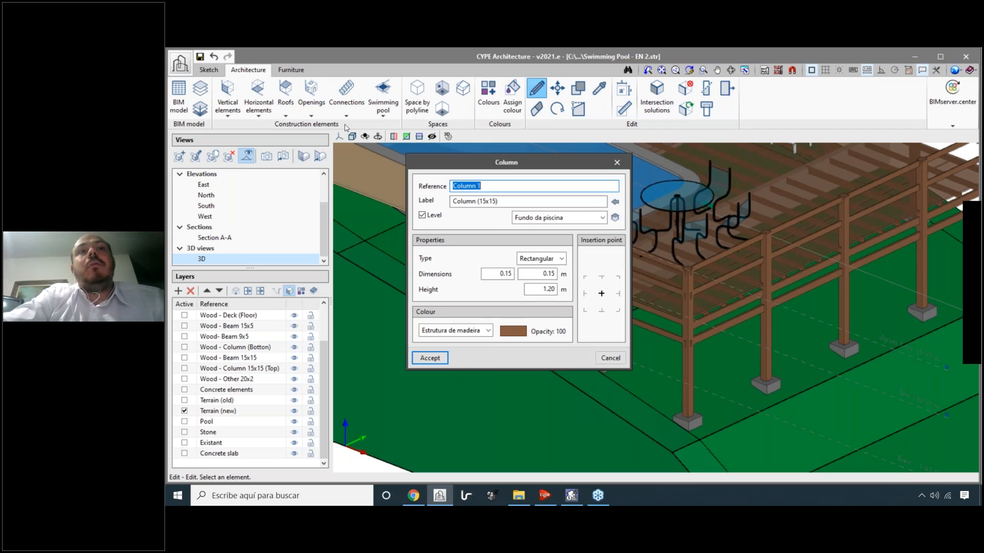
drag(486, 162, 346, 119)
drag(343, 158, 346, 159)
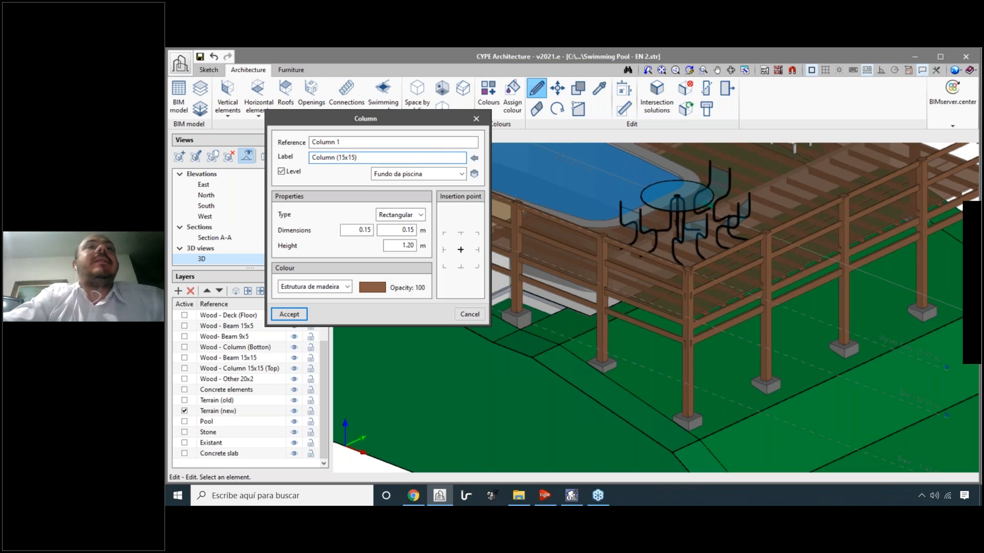
click(476, 119)
click(517, 287)
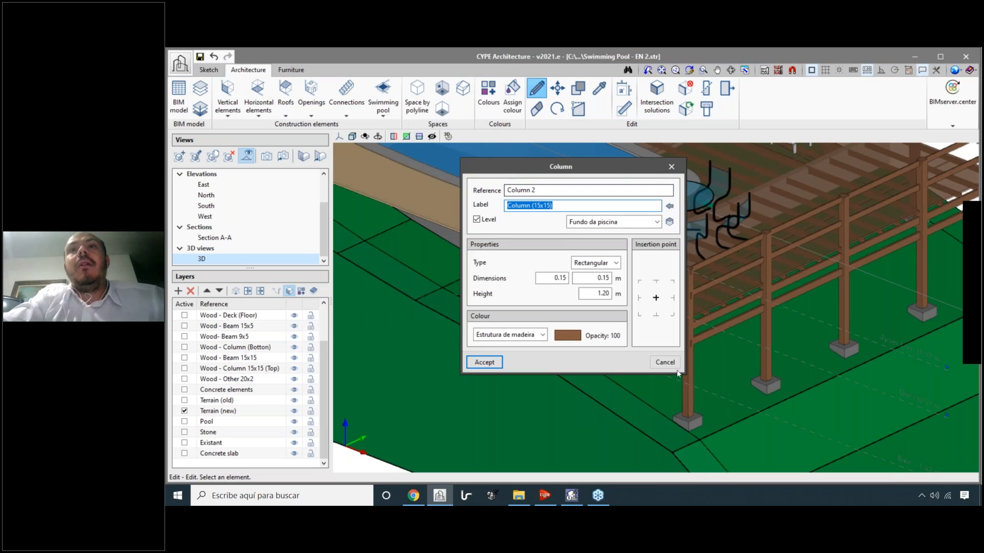
click(675, 172)
Assign the label Column (15x15) from the tag list to the deck's corner column, and save the project.
click(689, 348)
click(653, 205)
key(BackSpace)
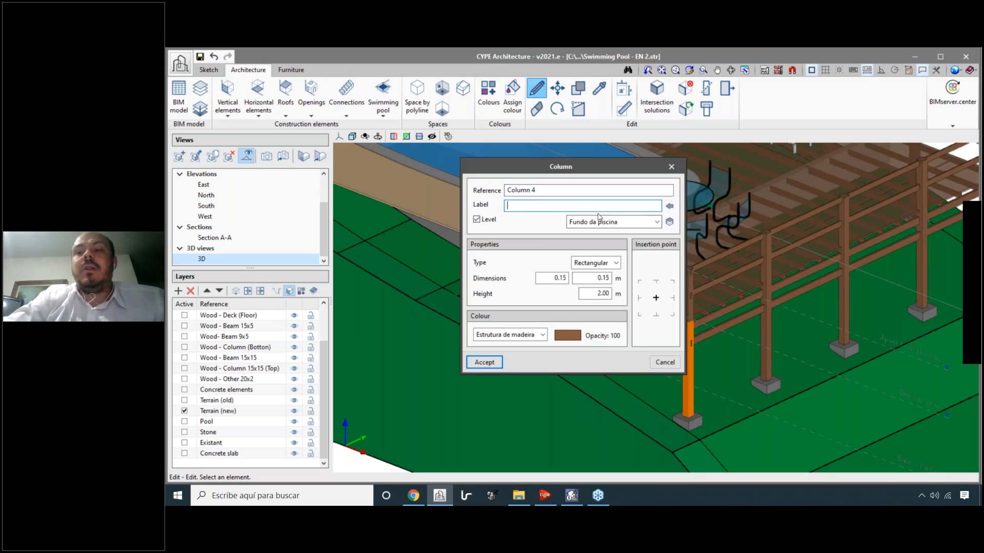
click(672, 206)
click(543, 264)
click(523, 306)
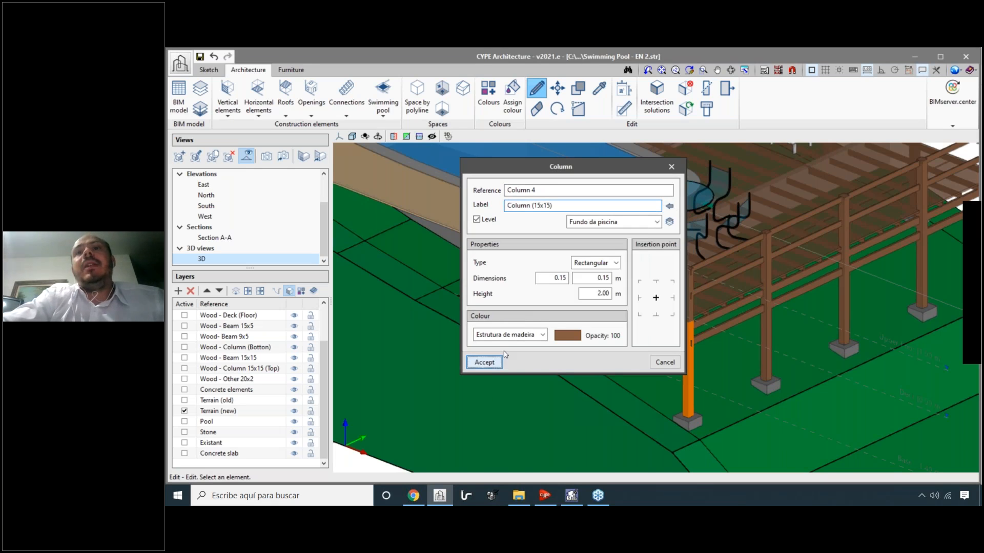
click(484, 362)
scroll(682, 379, down, 3)
middle_drag(681, 379, 646, 395)
scroll(676, 379, up, 2)
click(200, 57)
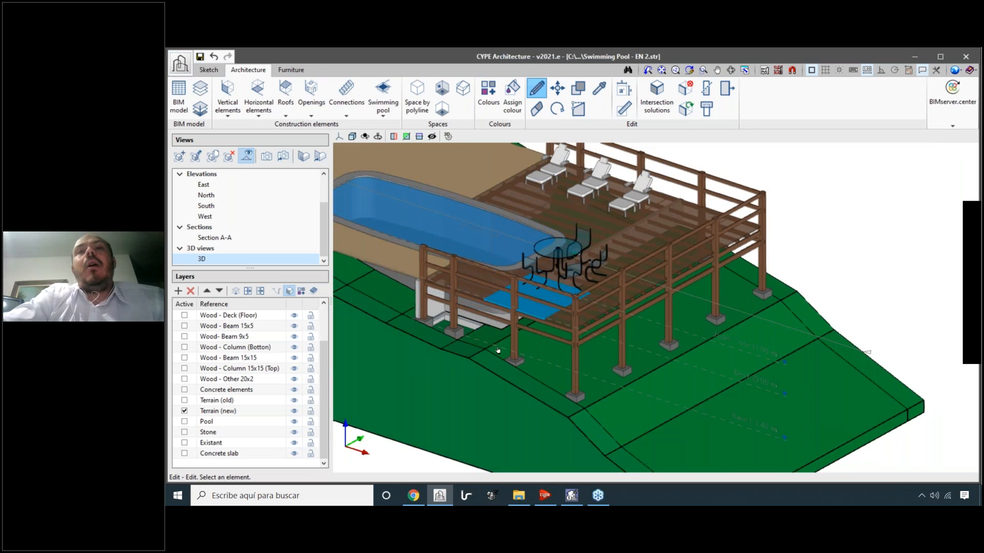
Start Copy properties from the first lower column beside the pool wall, taking only its label, Column (15x15).
shift+middle_drag(498, 351, 495, 314)
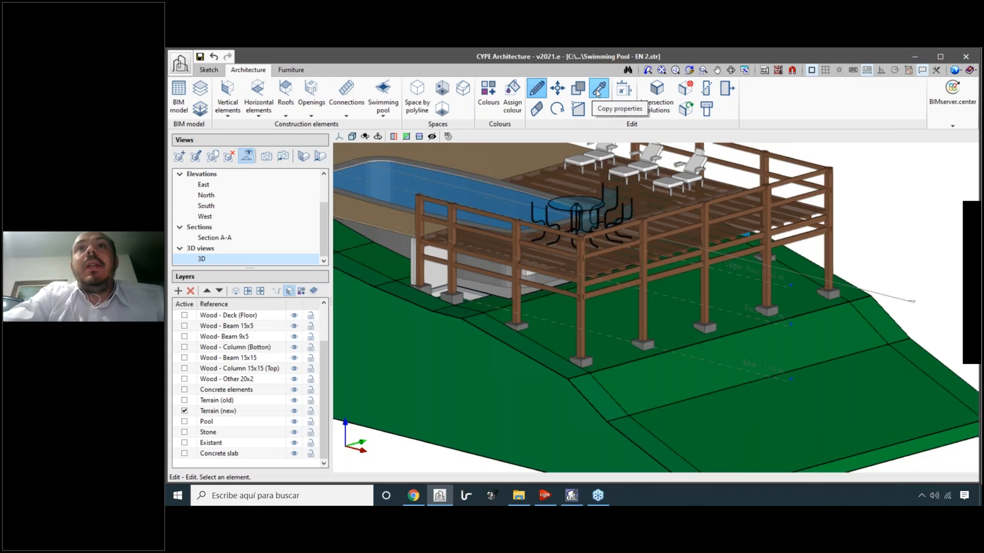
click(598, 90)
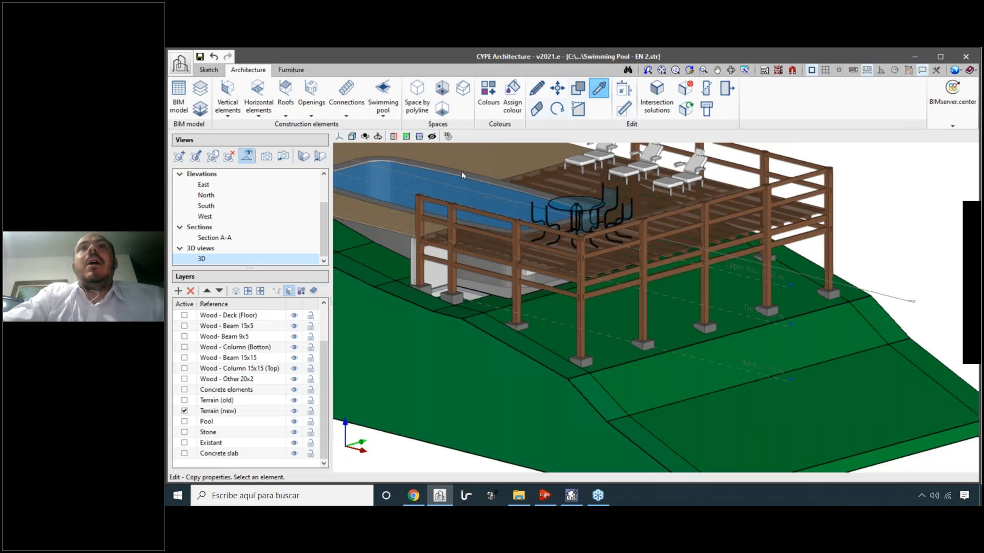
scroll(418, 280, up, 2)
click(418, 280)
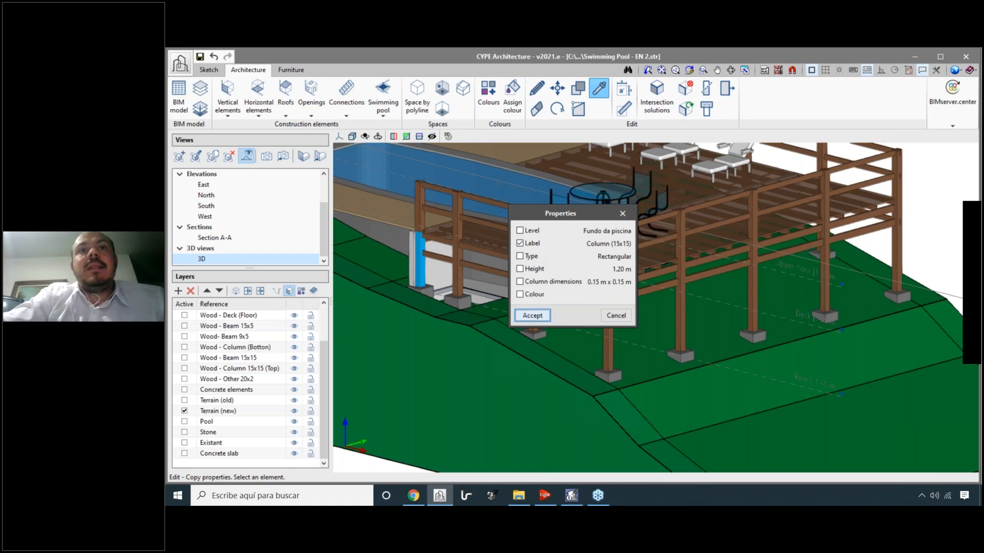
click(533, 315)
Apply the copied label to the remaining lower columns around the three sides of the deck.
click(532, 302)
click(610, 308)
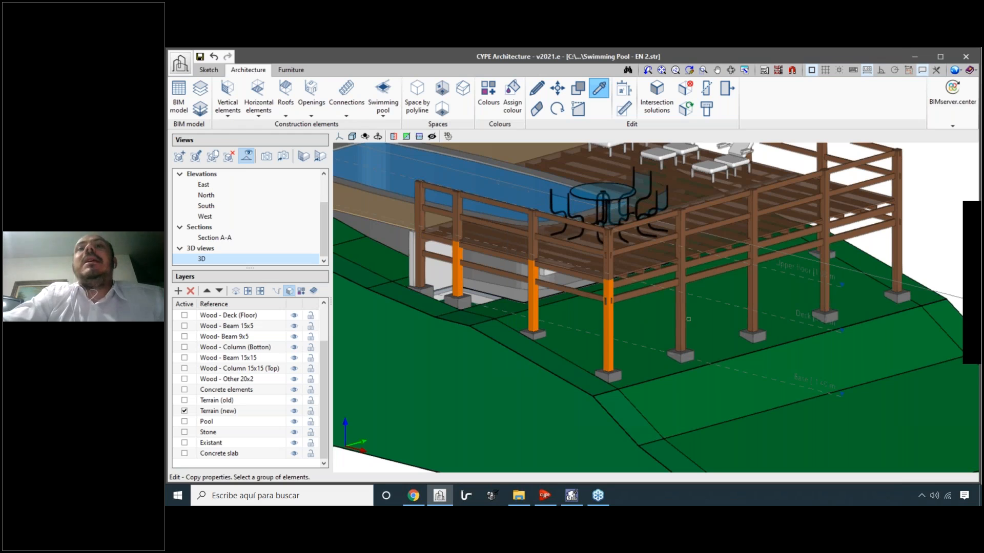
click(684, 315)
click(754, 287)
click(824, 272)
click(897, 260)
middle_drag(807, 322, 697, 308)
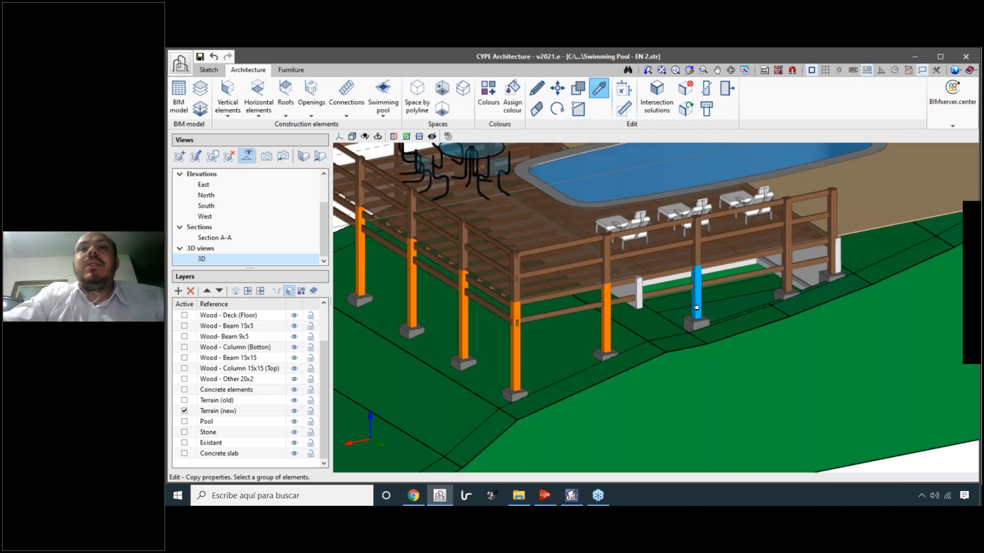
click(788, 271)
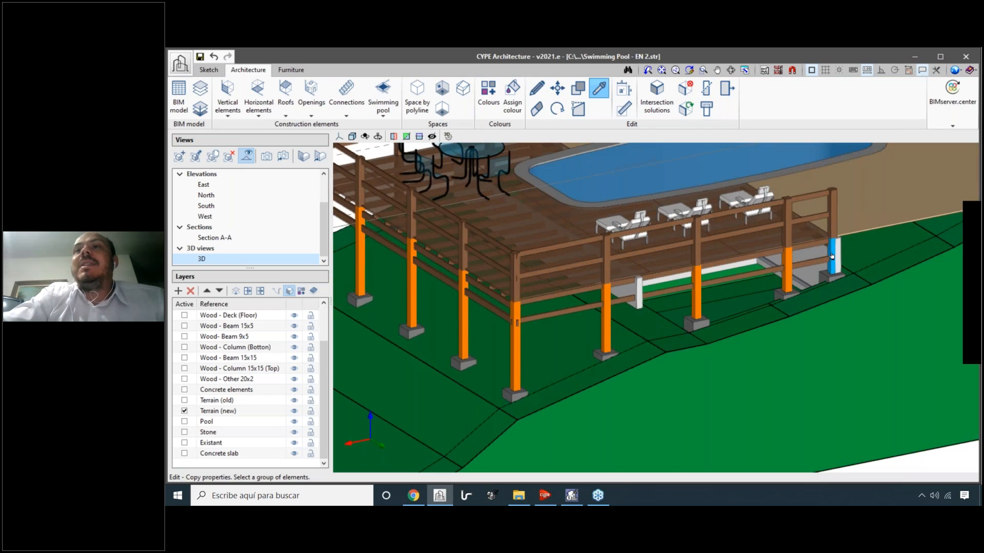
scroll(810, 266, down, 5)
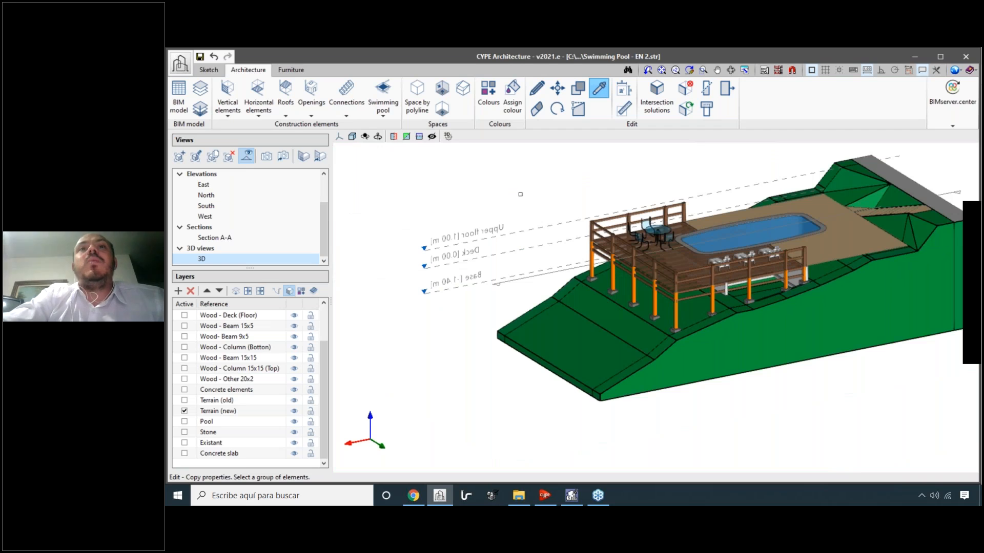
right_click(779, 315)
Check the label of the lower corner column on the sun lounger side with the editing tool, and close without changes.
scroll(773, 303, up, 4)
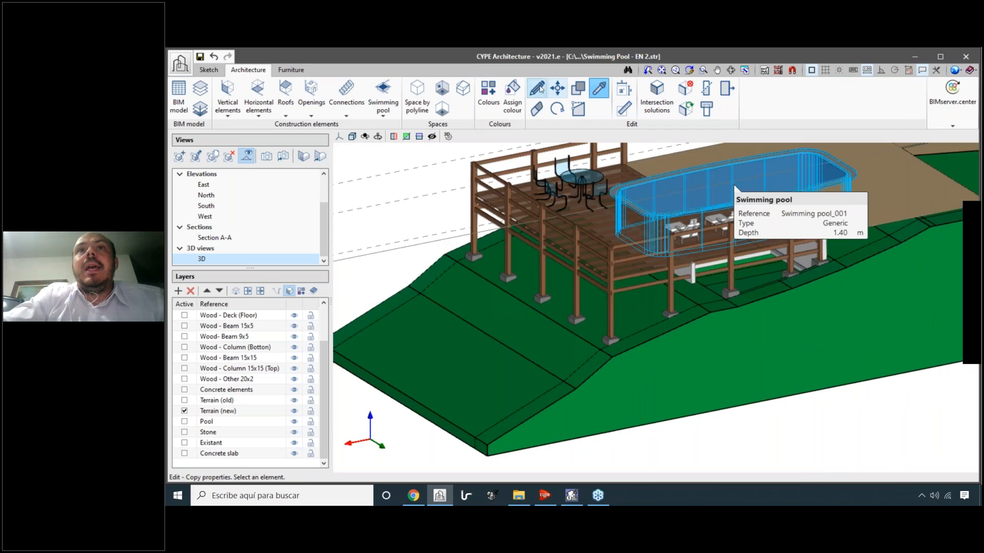
click(537, 89)
scroll(656, 313, up, 2)
click(607, 281)
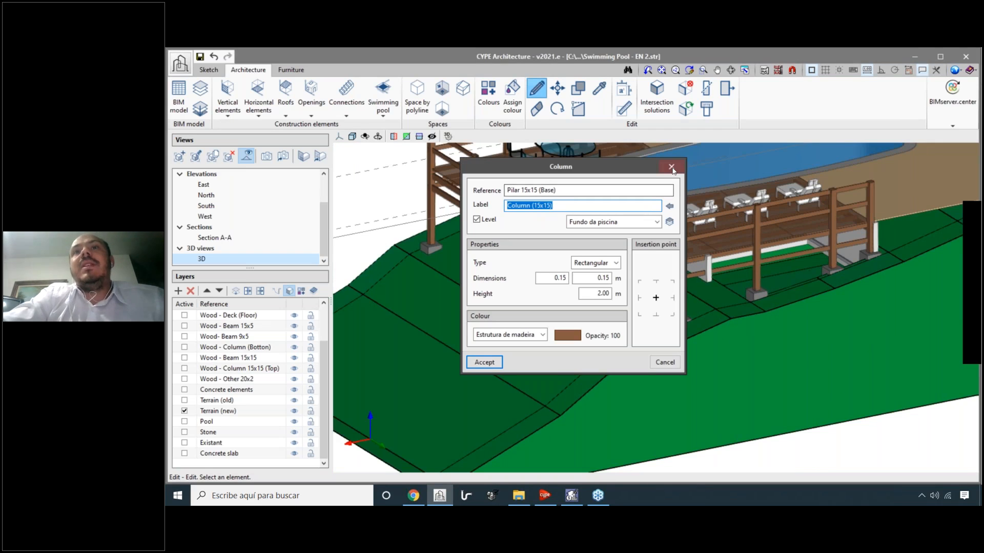
click(673, 171)
Inspect the reference and label of the beams running along the outer edge below the deck.
scroll(718, 307, down, 4)
shift+middle_drag(702, 312, 738, 325)
middle_drag(738, 325, 583, 323)
scroll(584, 321, up, 2)
scroll(579, 320, up, 5)
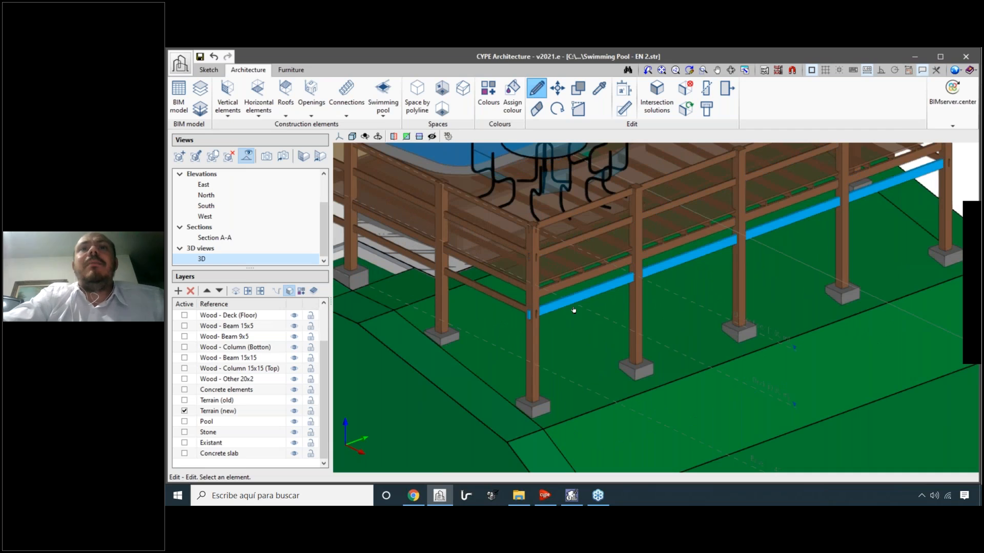
click(574, 309)
key(Tab)
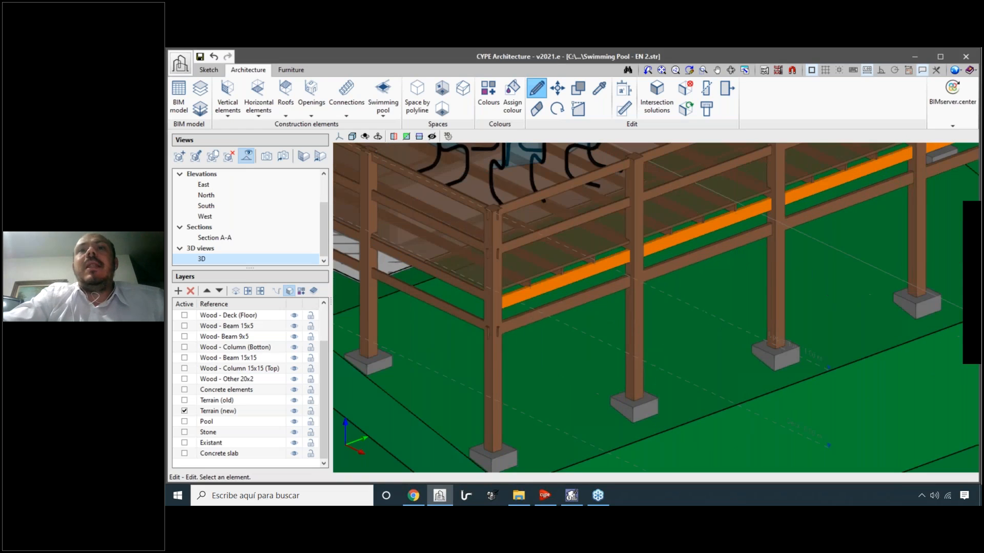
click(521, 187)
drag(520, 188, 296, 132)
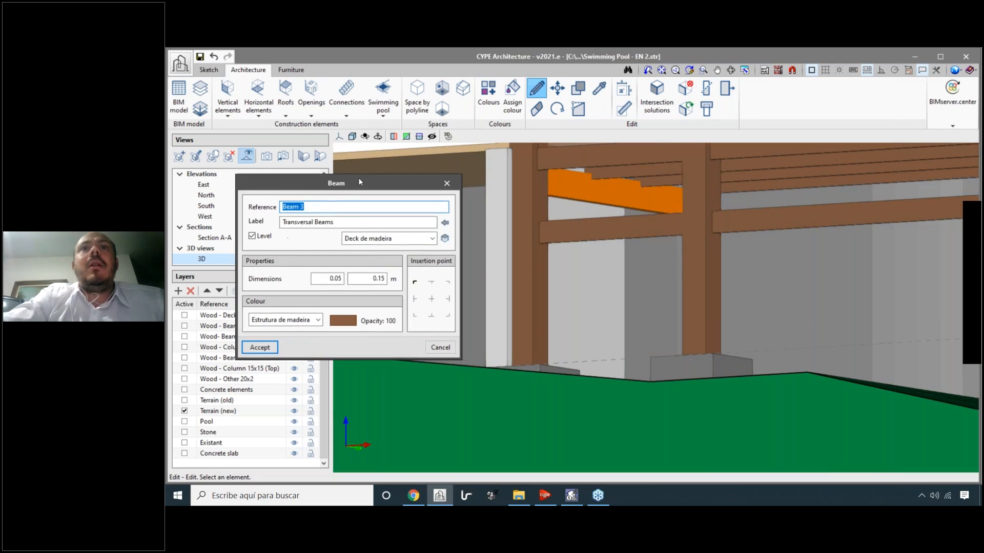
Review the reference and label of the transversal beam under the deck, and close its properties without changes.
key(Tab)
drag(293, 207, 421, 199)
click(447, 184)
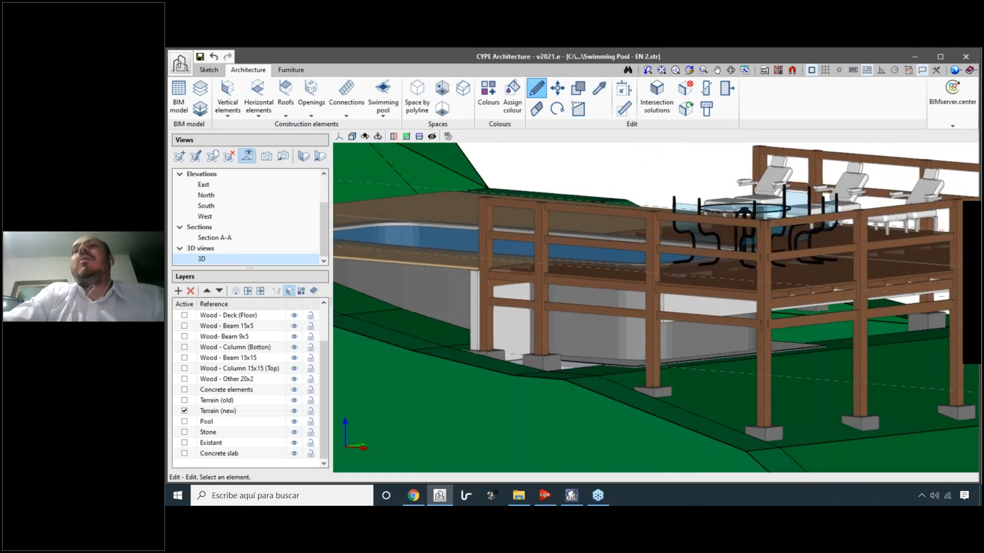
Inspect the reference and label of the longitudinal beam under the deck, and close its properties without changes.
shift+middle_drag(769, 333, 693, 325)
scroll(692, 325, up, 3)
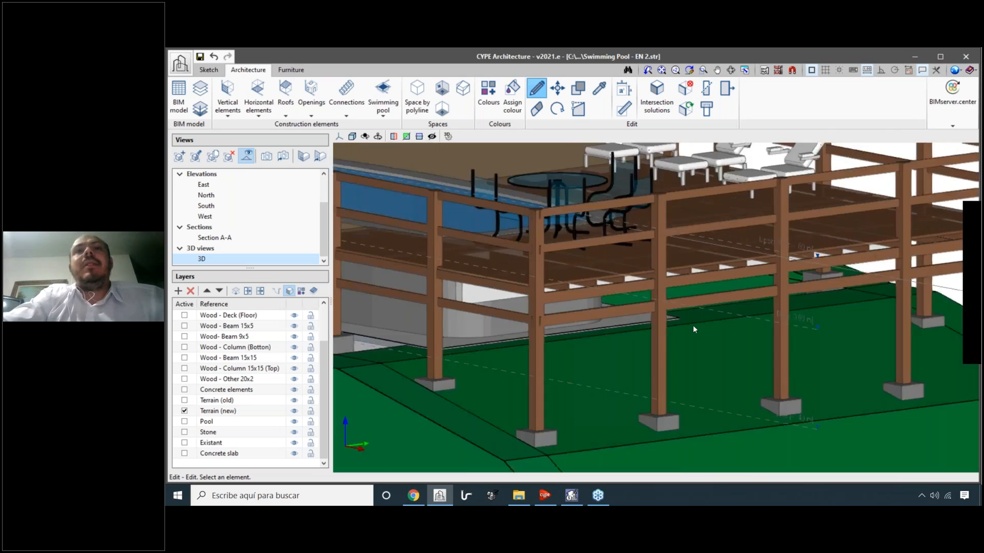
scroll(528, 282, up, 2)
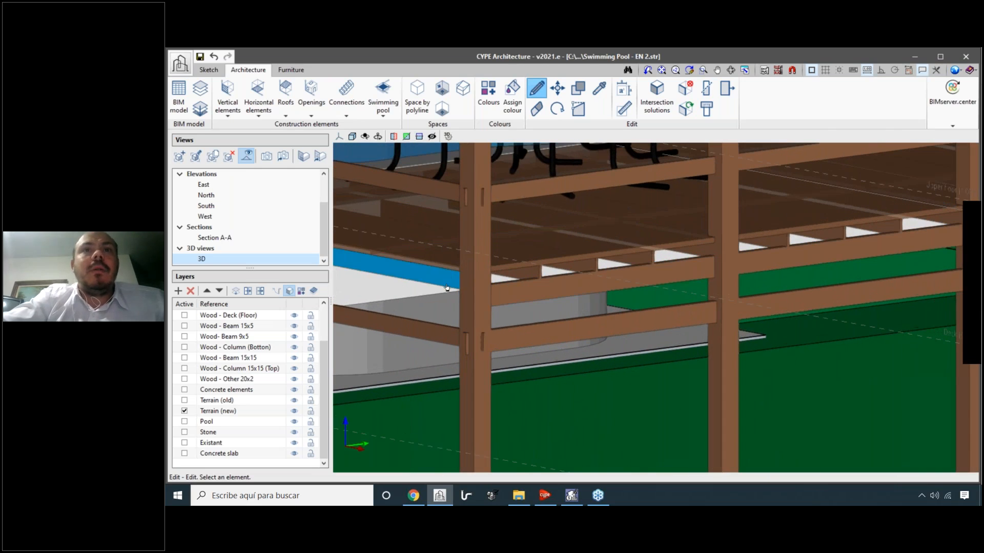
click(577, 282)
click(552, 206)
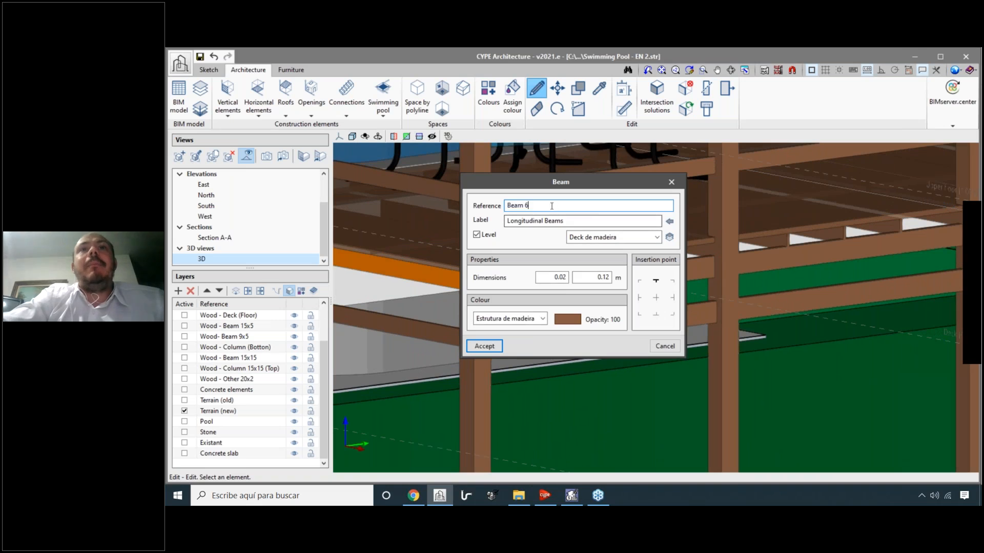
right_click(578, 226)
click(530, 240)
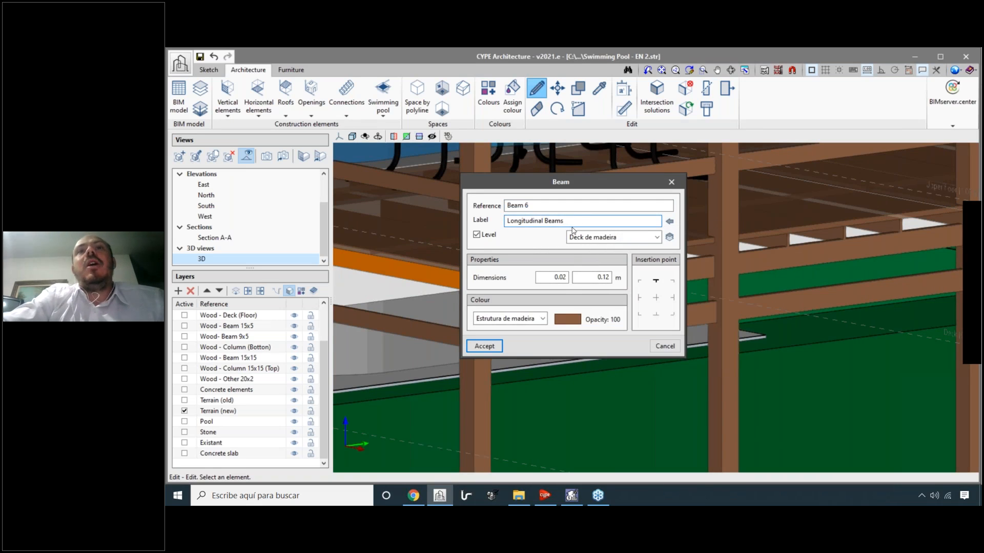
double_click(588, 220)
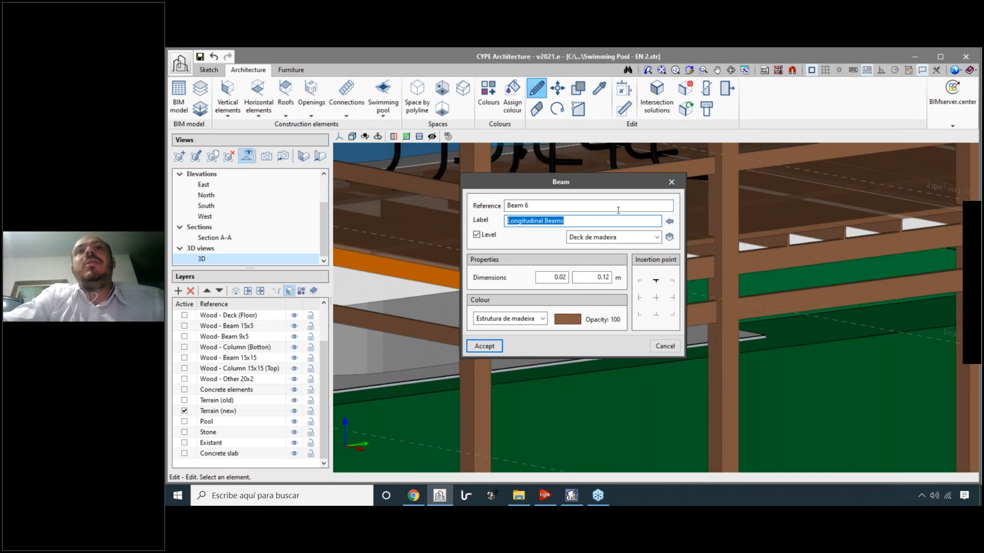
click(678, 187)
Check the label of the beam supporting the deck's outer edge, and close its properties without changes.
scroll(596, 309, down, 5)
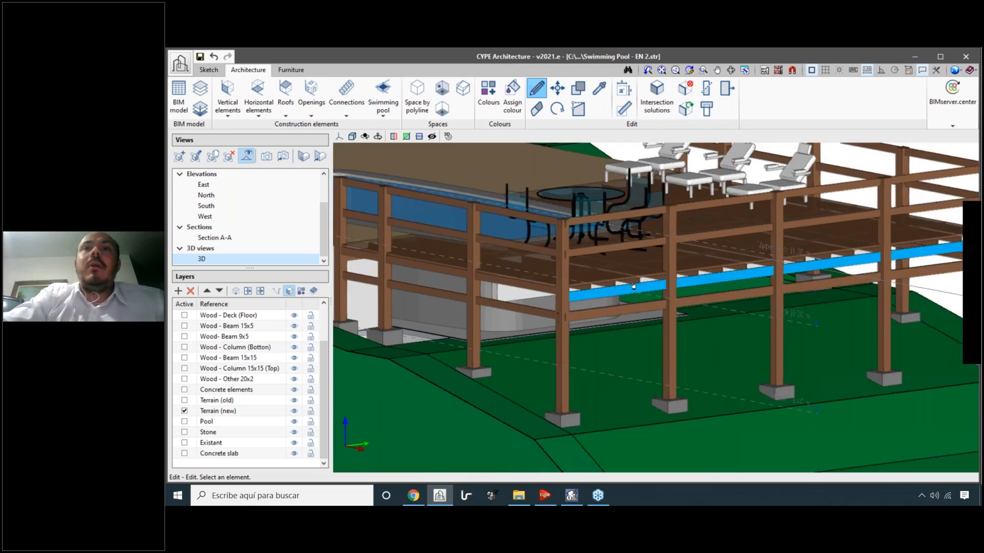
scroll(647, 273, up, 8)
click(648, 273)
double_click(569, 221)
click(672, 185)
Inspect the reference and label of the floor slab forming the landing at the foot of the outdoor stairs.
scroll(684, 391, down, 8)
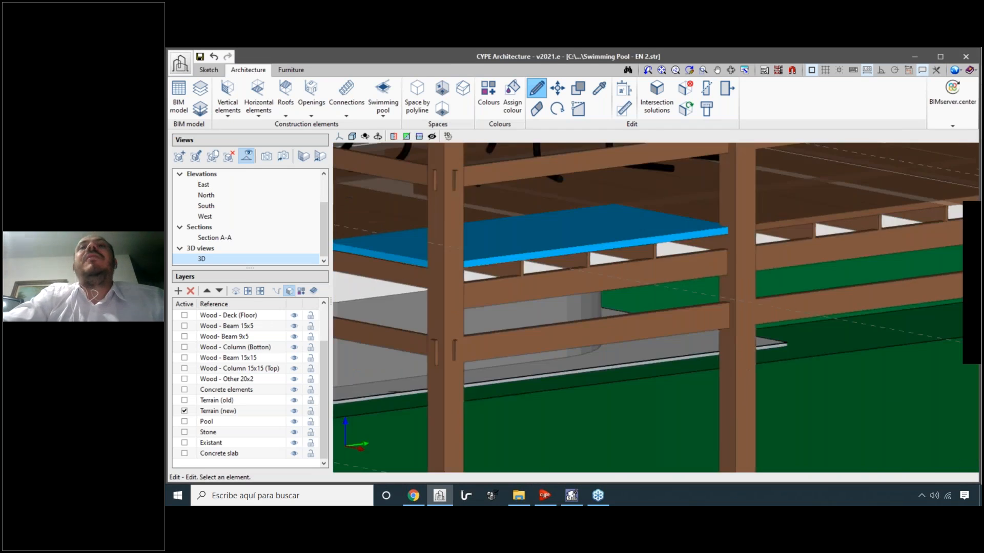
middle_drag(684, 391, 645, 385)
shift+middle_drag(696, 342, 630, 331)
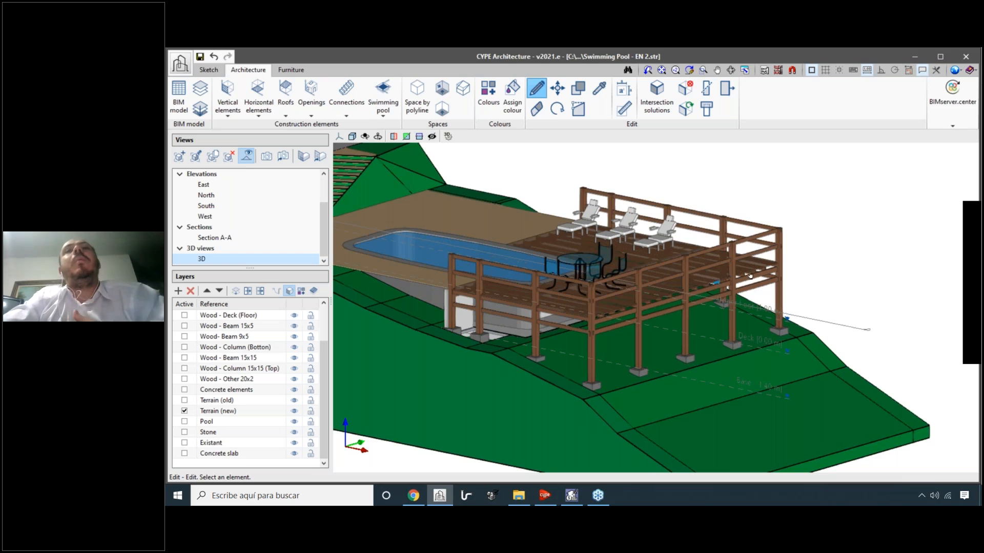
middle_drag(788, 229, 710, 301)
middle_drag(666, 272, 703, 324)
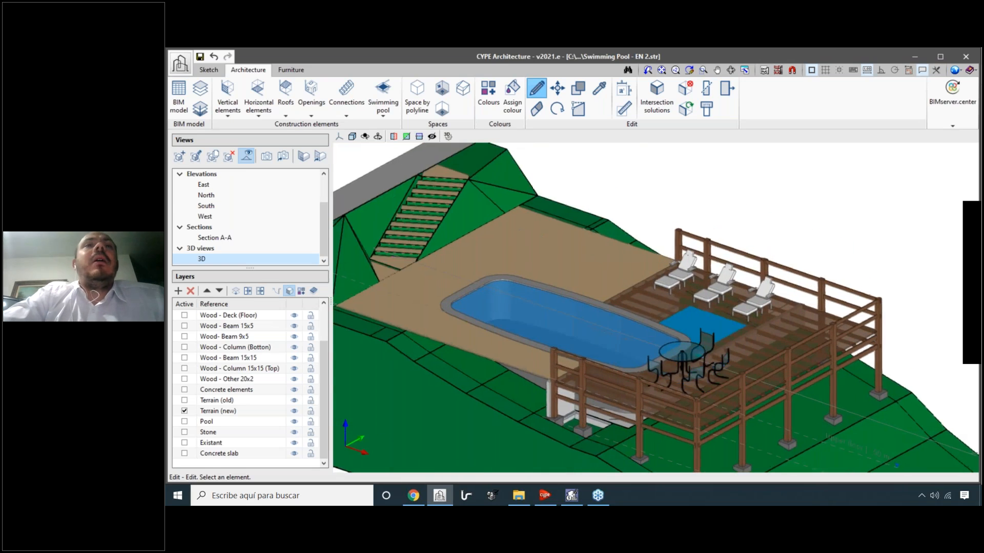
scroll(420, 302, up, 3)
scroll(426, 303, up, 1)
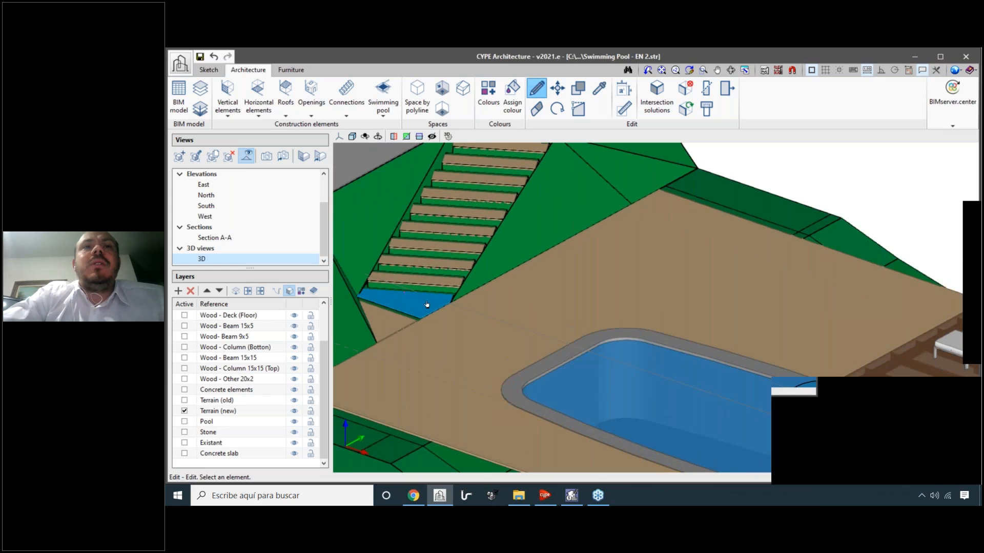
click(427, 304)
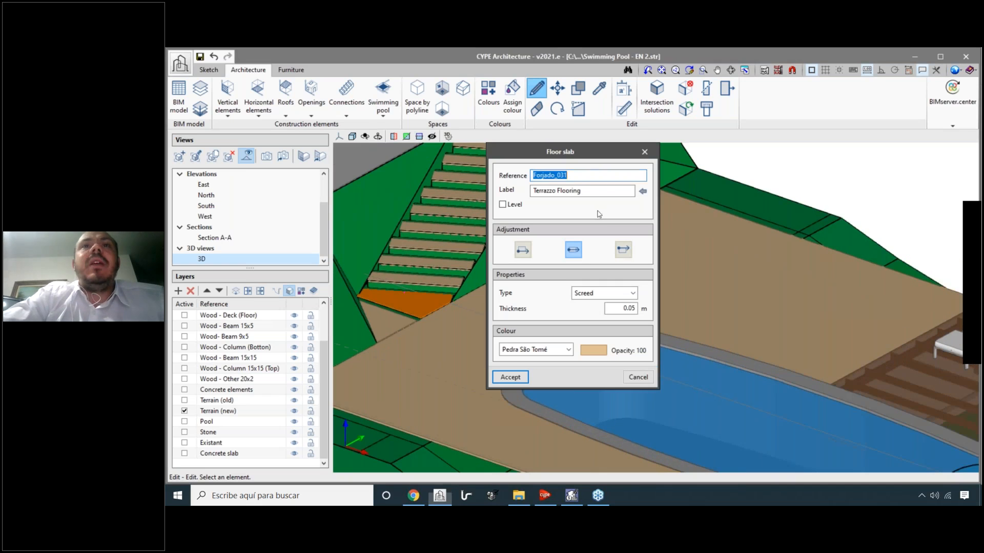
key(Tab)
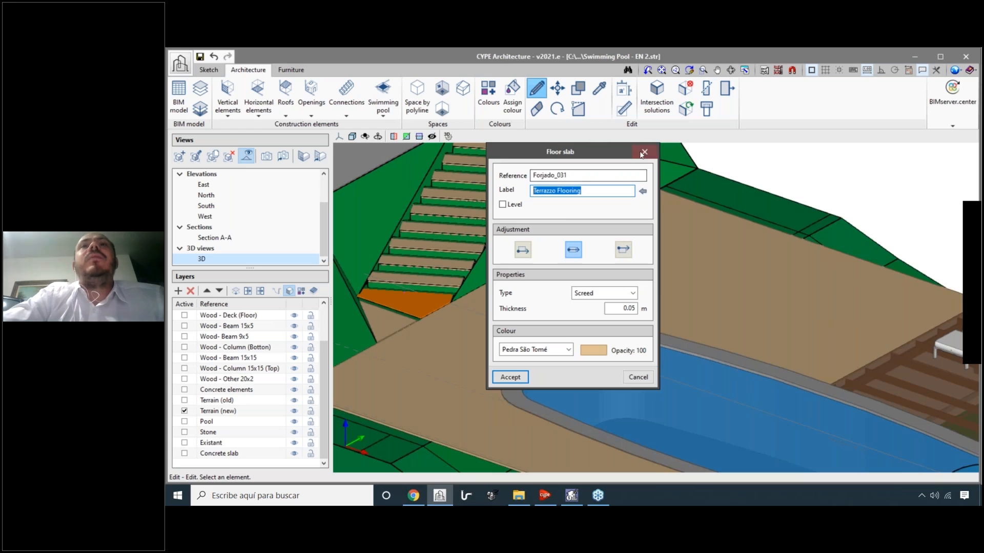
key(Return)
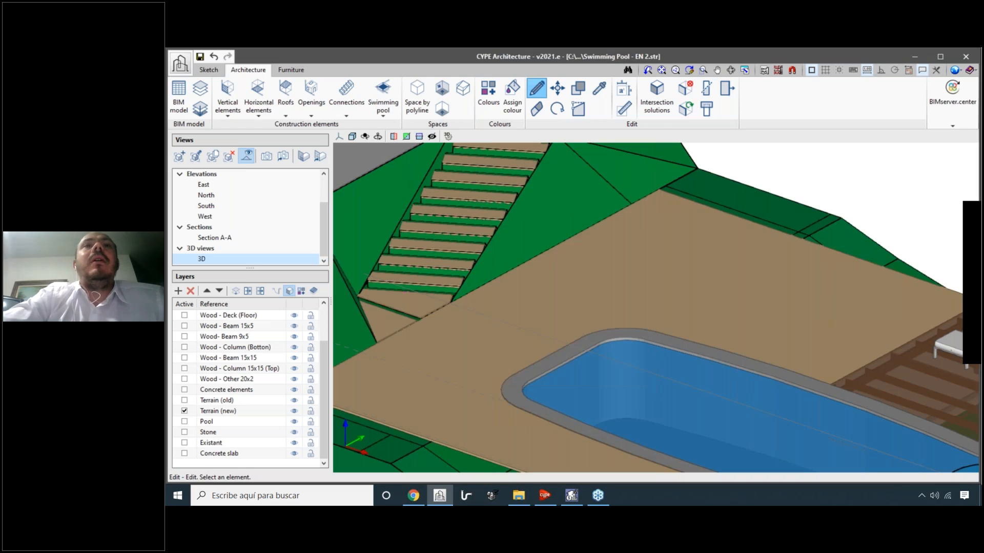
Check the label of one of the stair treads, and close its properties without changes.
click(479, 230)
key(Tab)
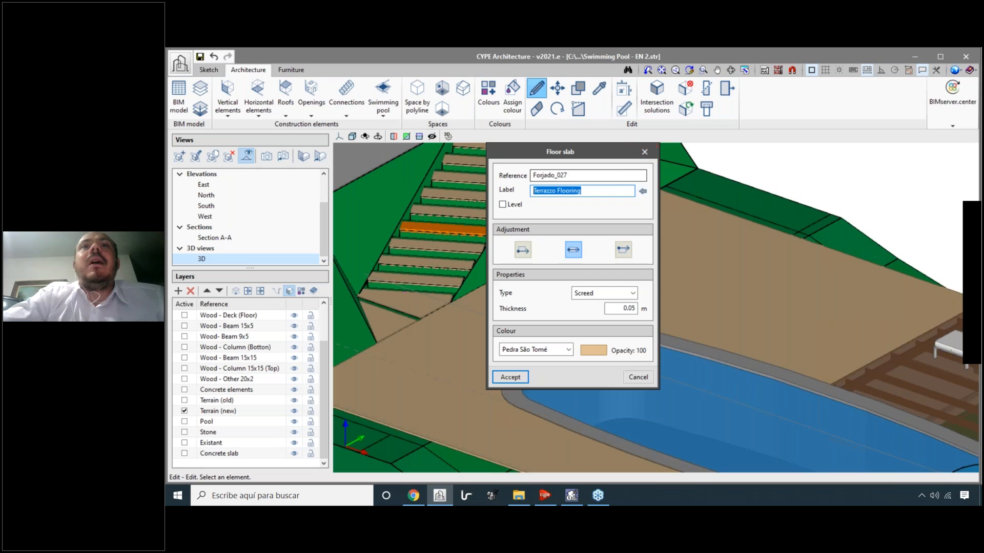
click(644, 152)
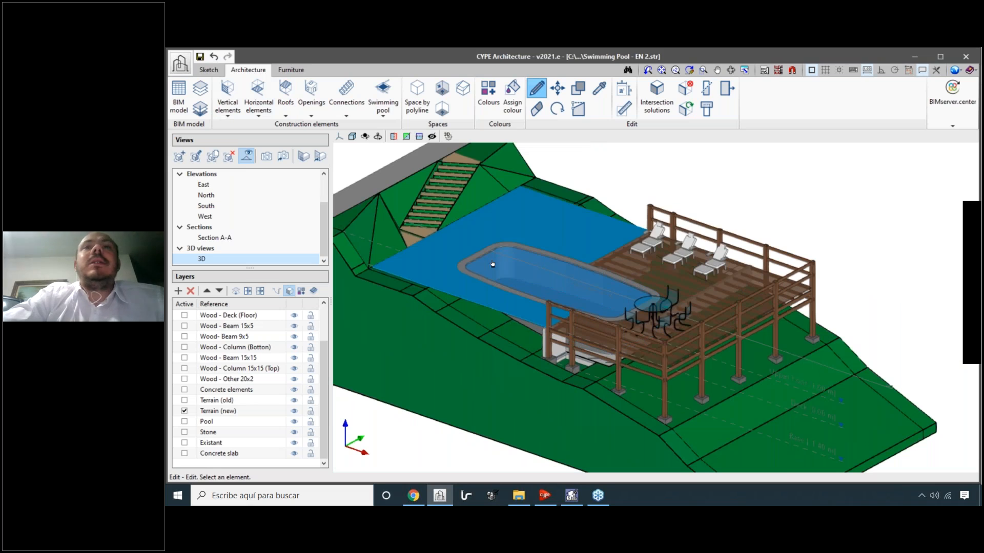
Review the reference and label of the swimming pool element, leaving its properties unchanged.
click(492, 264)
key(Tab)
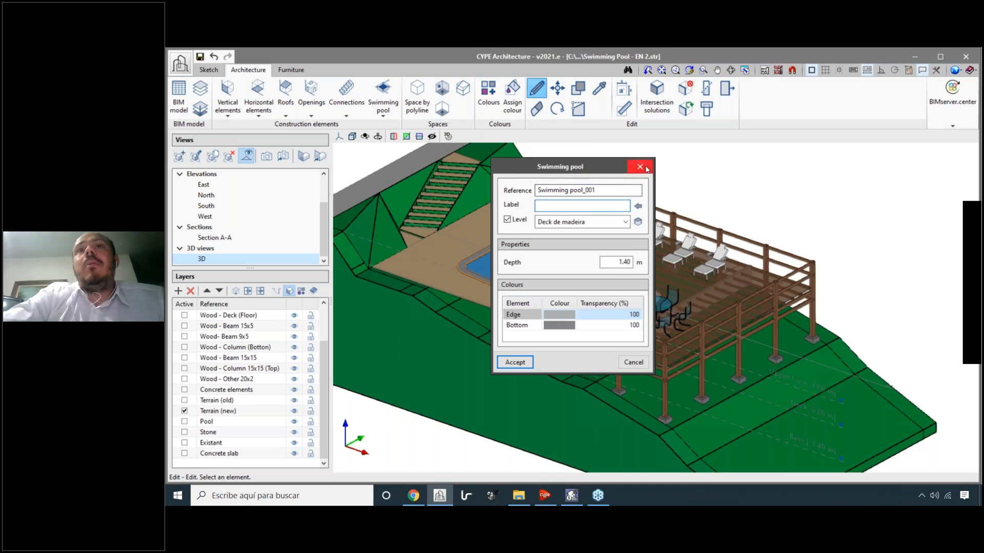
key(Escape)
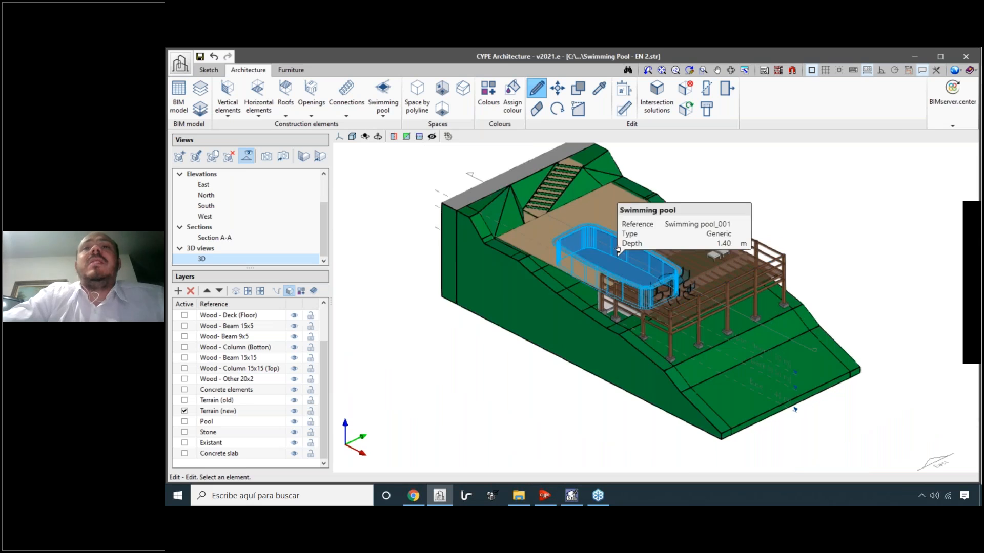
click(634, 207)
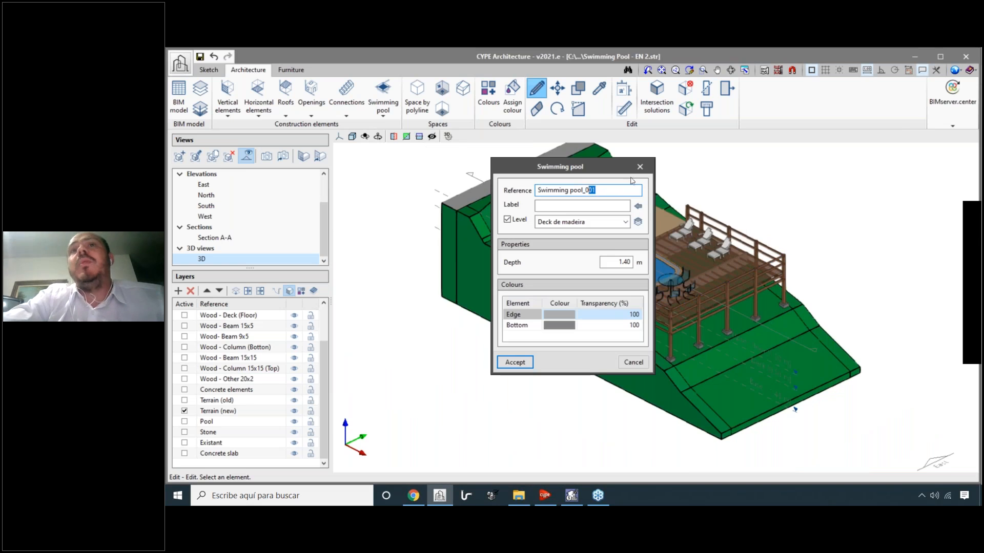
click(596, 190)
click(641, 167)
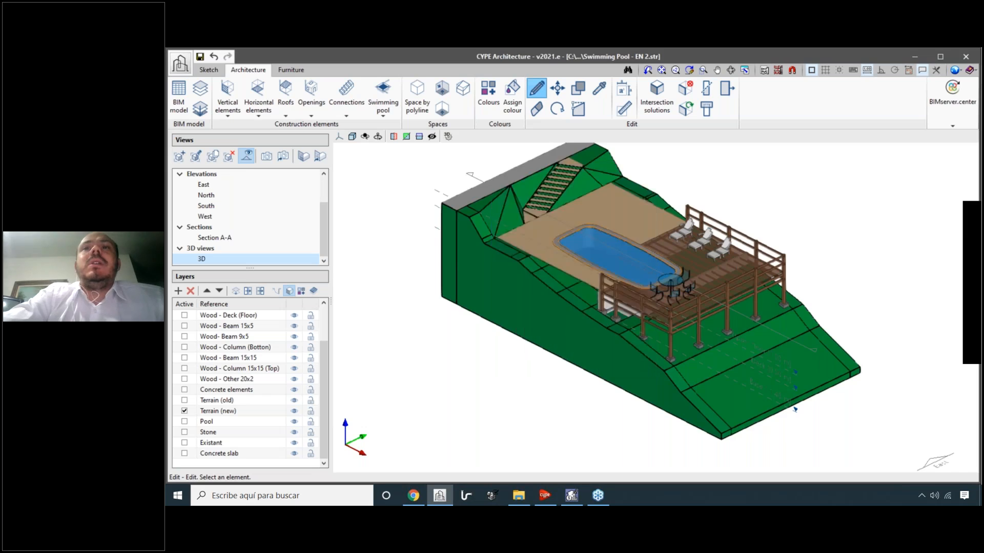
Save the swimming pool model.
scroll(723, 213, down, 1)
scroll(813, 287, up, 2)
middle_drag(812, 260, 703, 278)
click(200, 57)
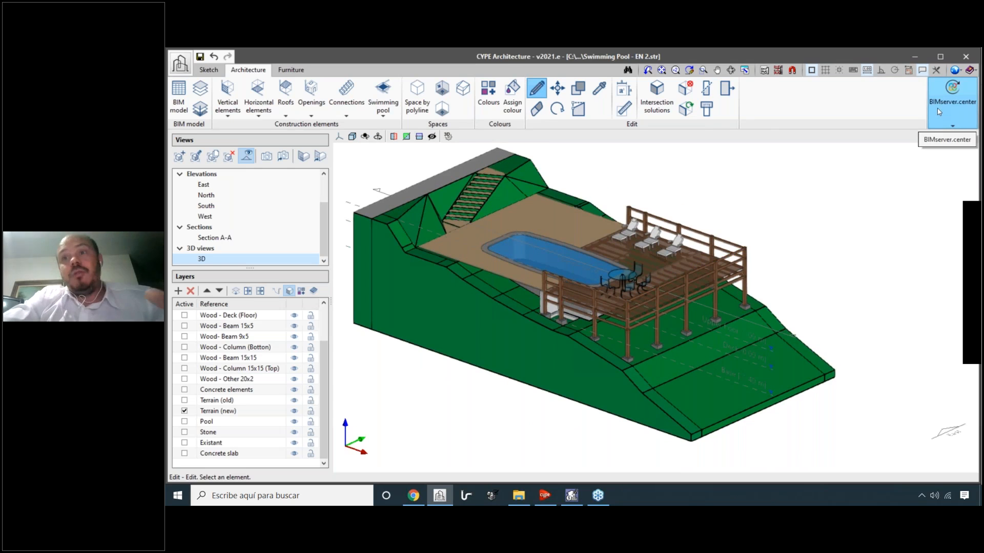
Start a new BIMserver.center project named "My new example 10th march" with the project type Other.
click(940, 112)
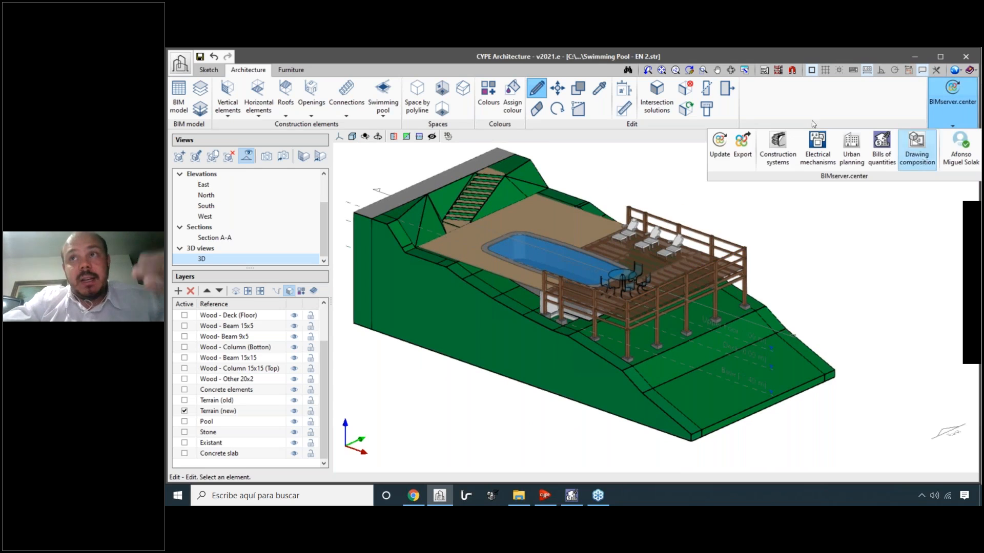
click(719, 147)
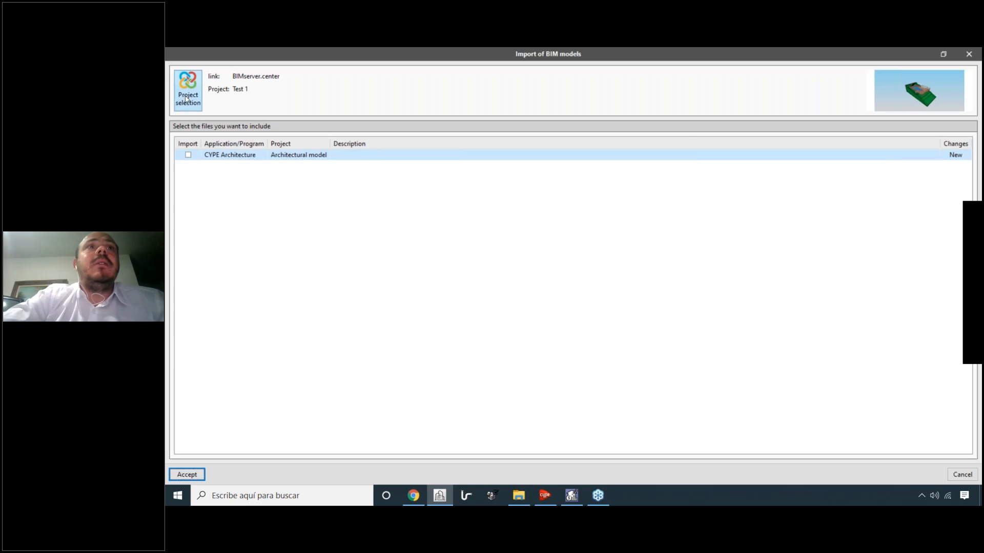
click(187, 90)
click(611, 307)
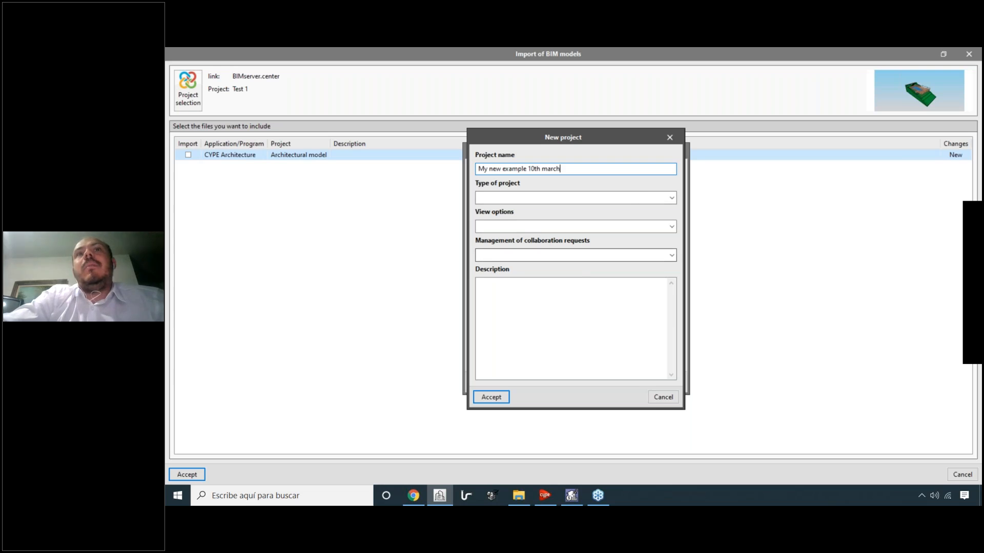
click(632, 201)
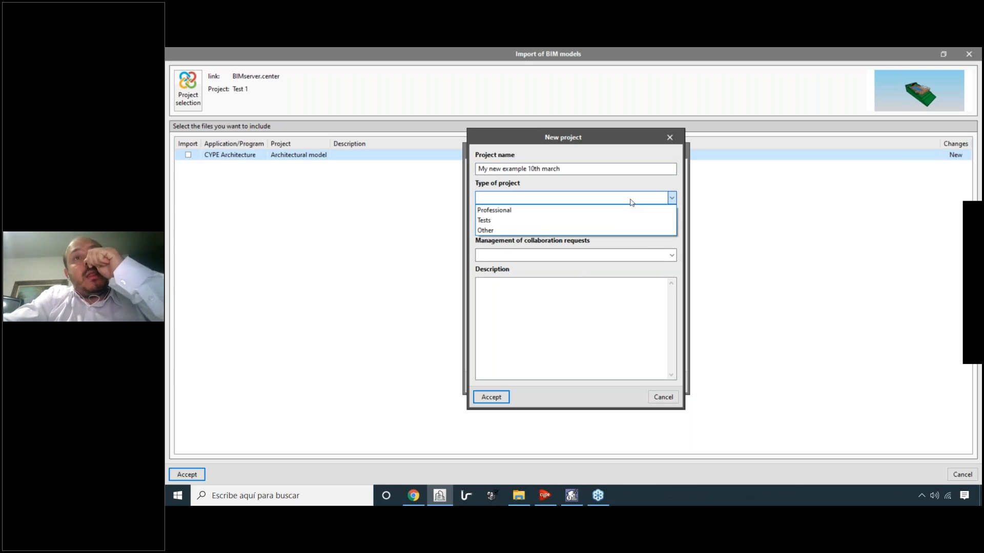
click(618, 230)
click(574, 200)
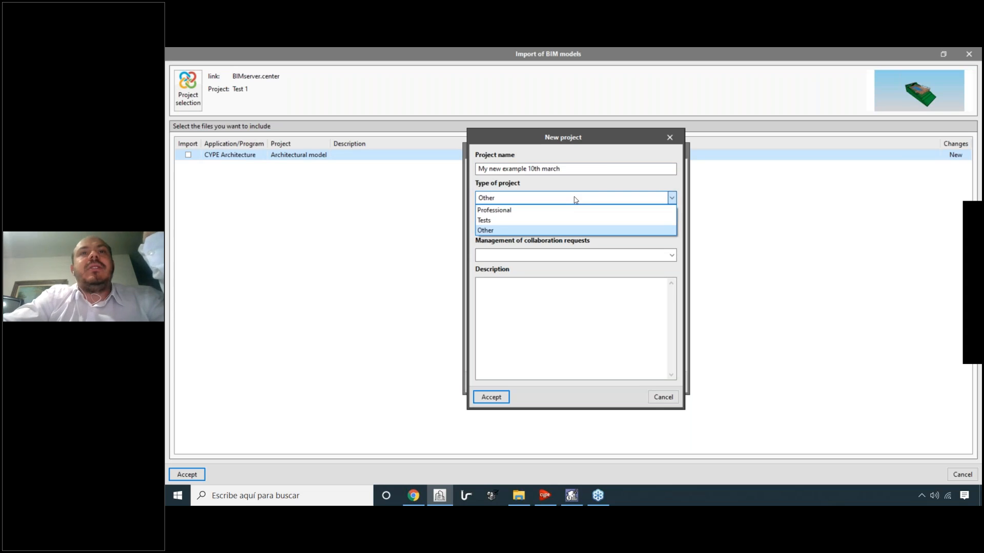
click(577, 200)
Set the new project to Not visible with collaboration requests Closed, create it and link the model to it.
click(575, 228)
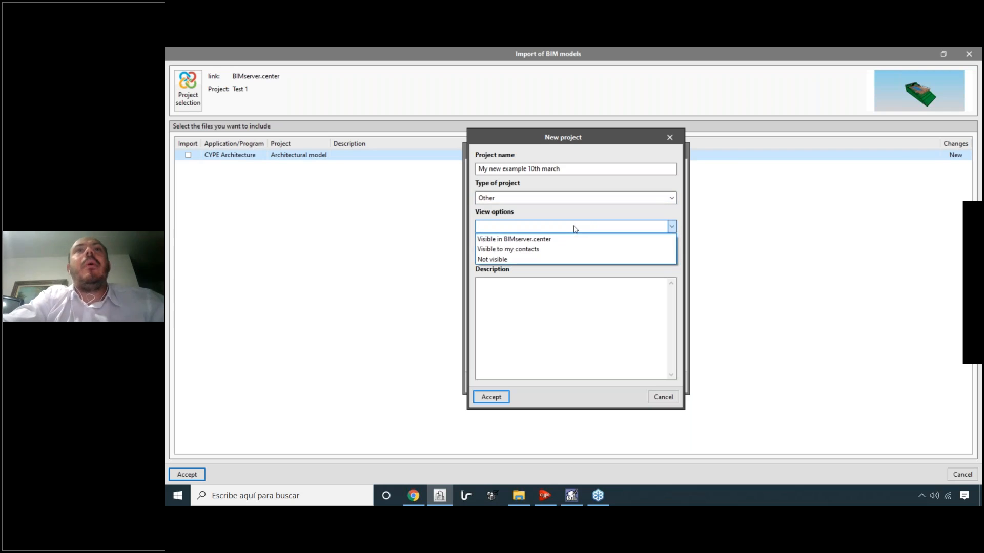
click(596, 259)
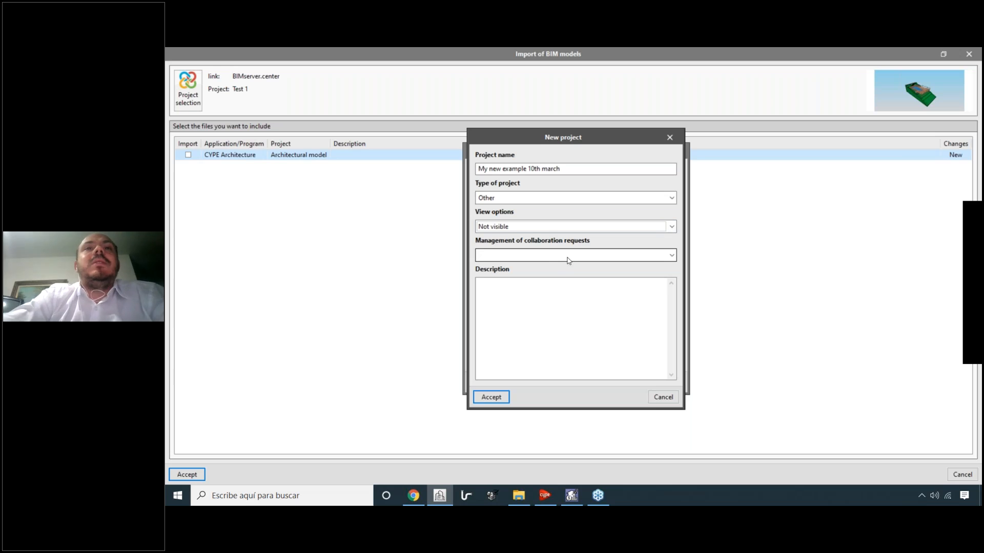
click(569, 258)
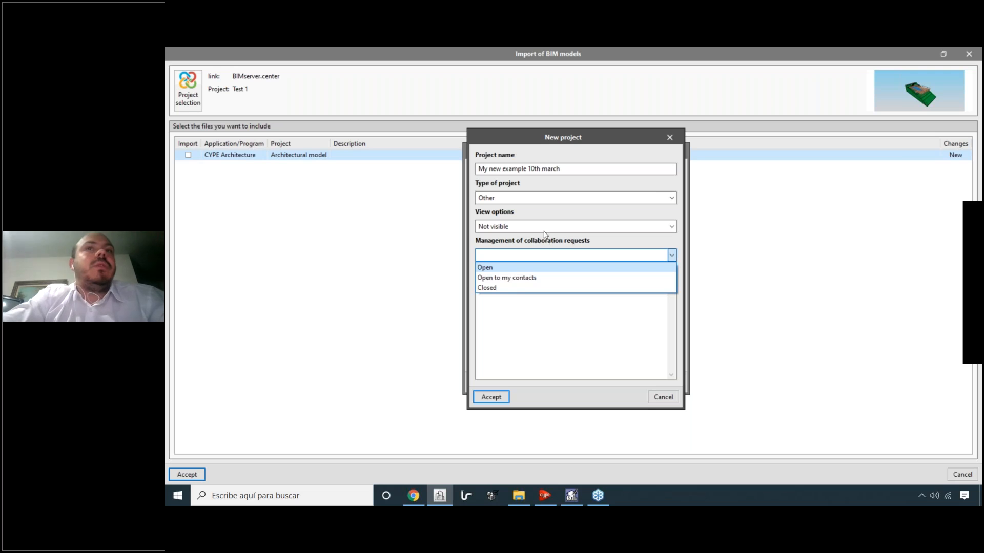
click(513, 288)
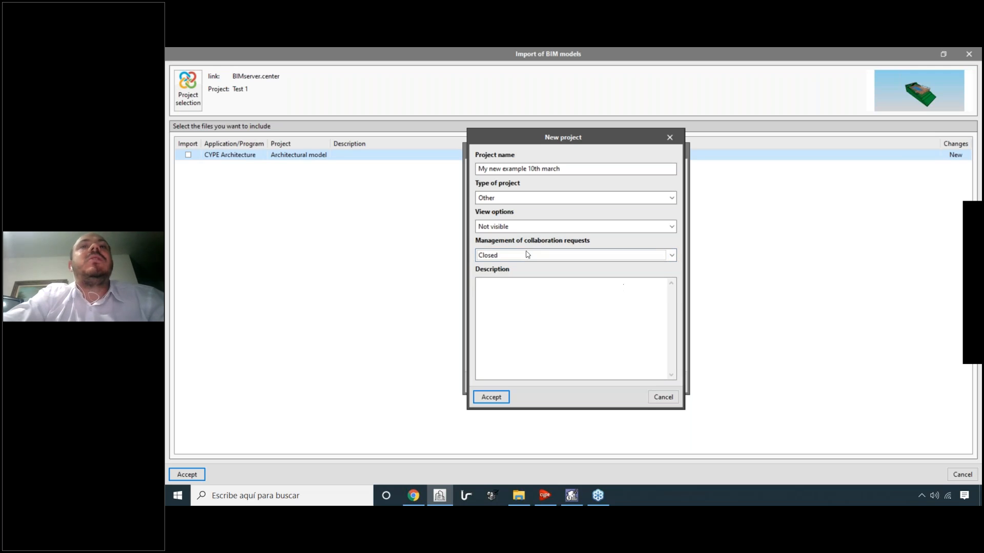
click(491, 397)
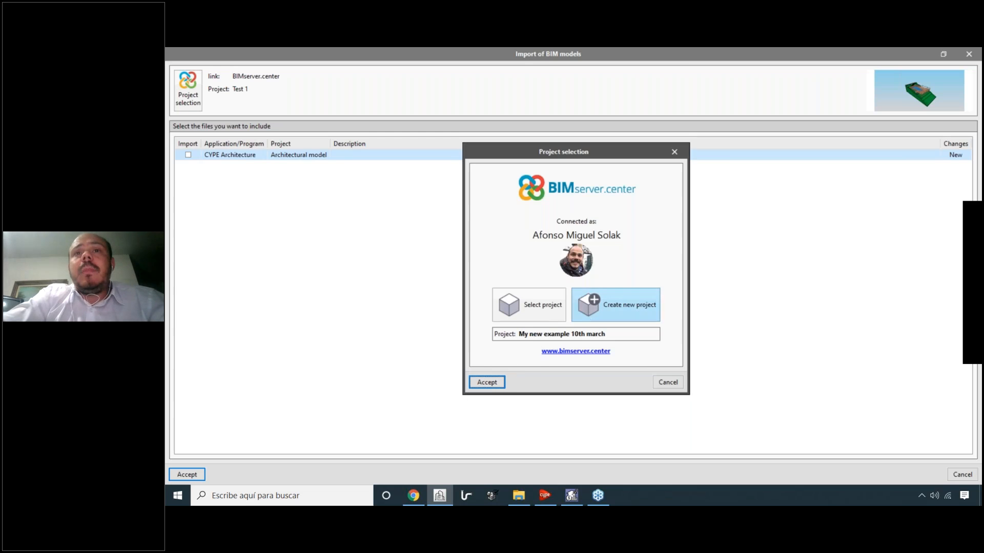
click(487, 383)
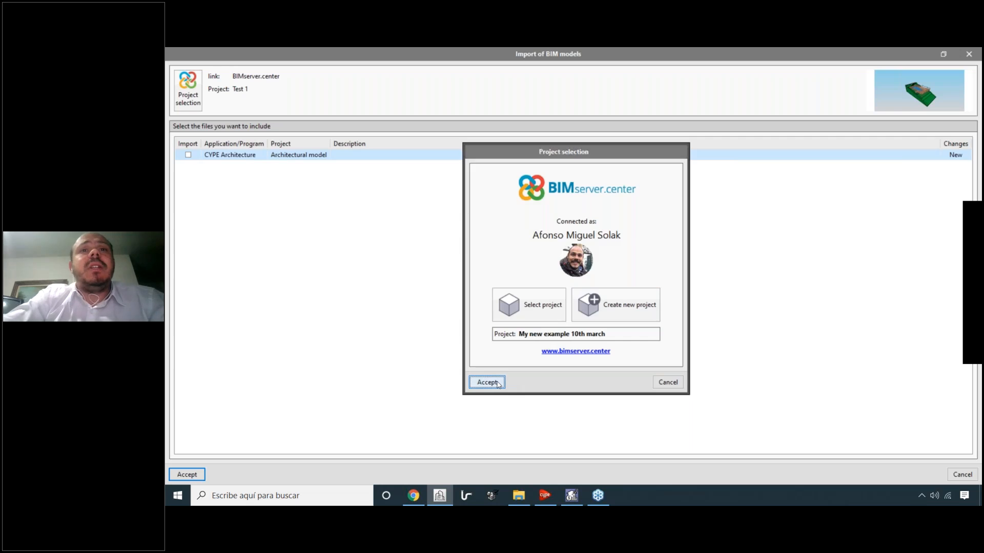
click(187, 475)
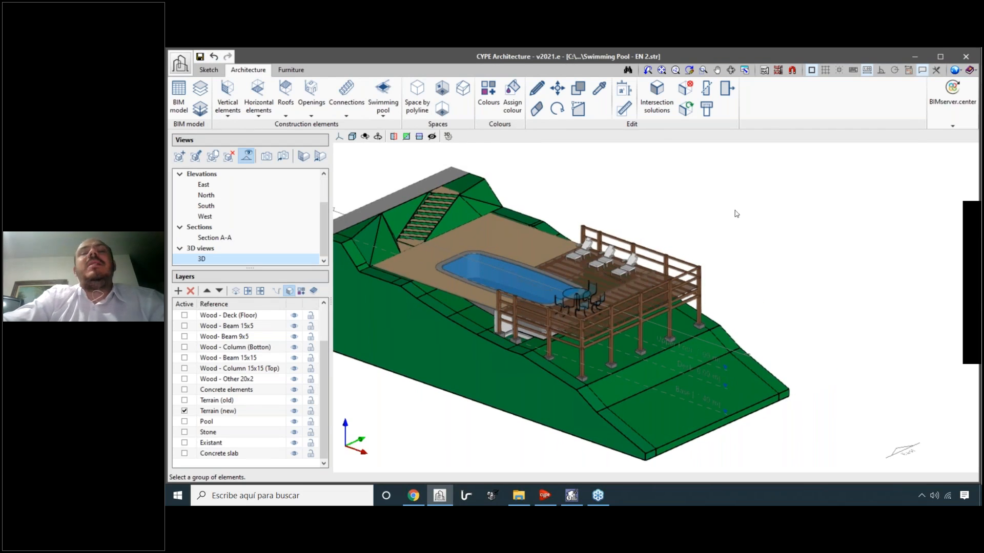
Export the model to the linked BIMserver.center project as an IFC file named "Architectural model", leaving the description empty.
click(938, 116)
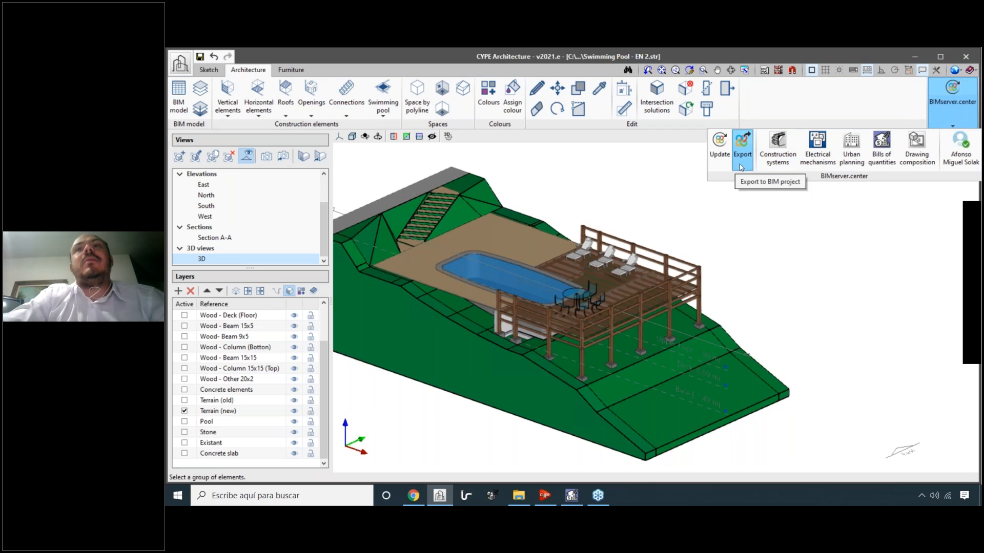
click(741, 165)
drag(459, 316, 405, 316)
click(464, 313)
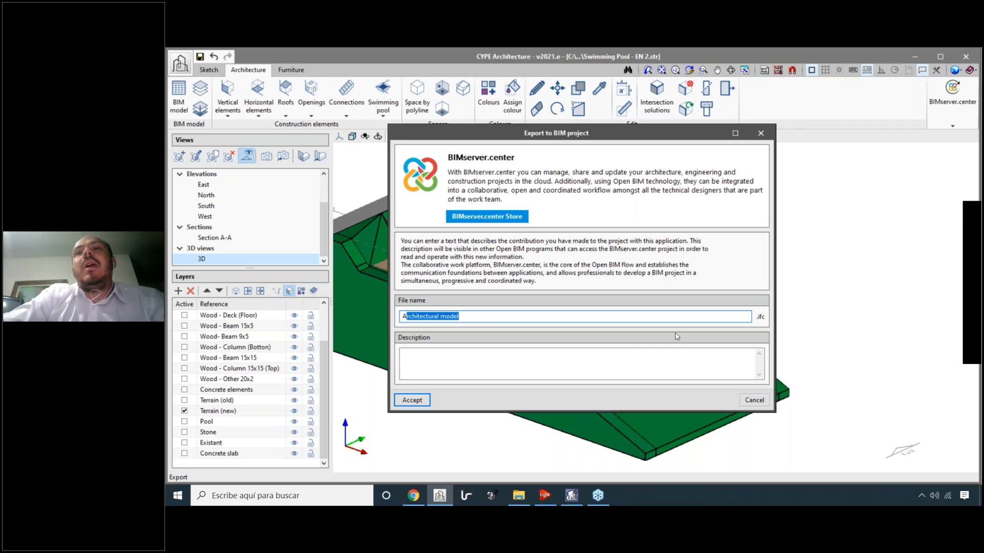
click(471, 351)
click(412, 401)
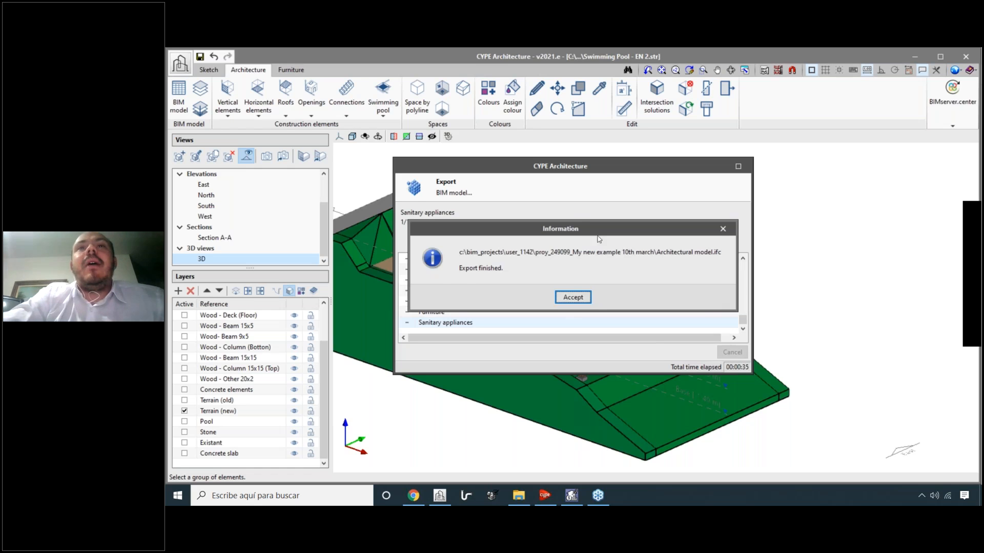
Check the exported IFC file's path and export status, and close the export messages.
drag(491, 278, 539, 279)
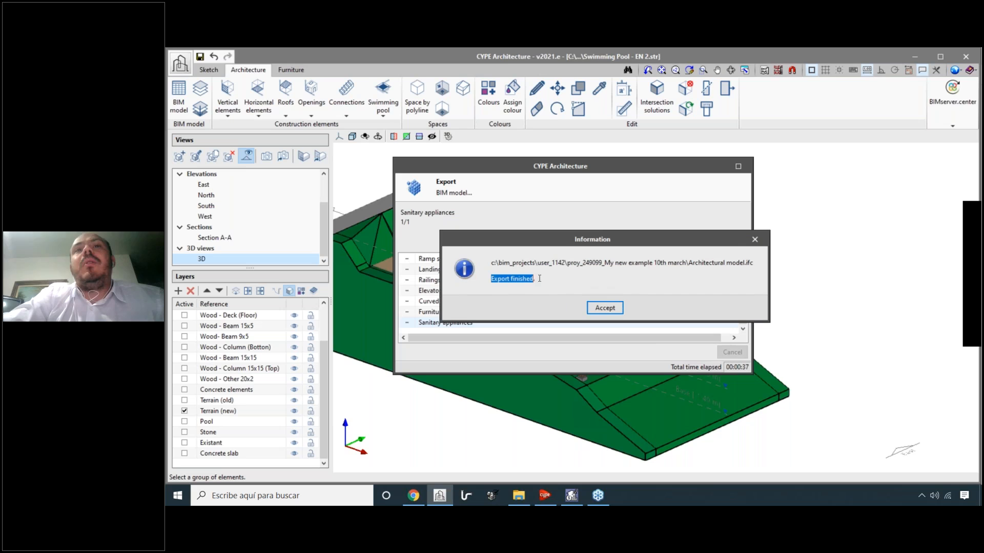
click(655, 262)
drag(496, 261, 692, 263)
click(635, 262)
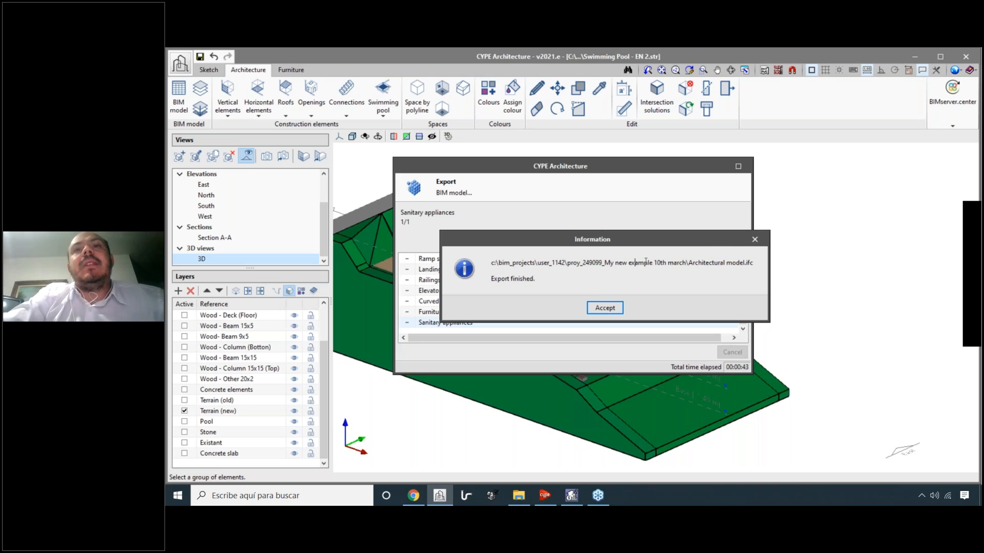
drag(493, 263, 602, 262)
drag(535, 262, 614, 262)
click(627, 263)
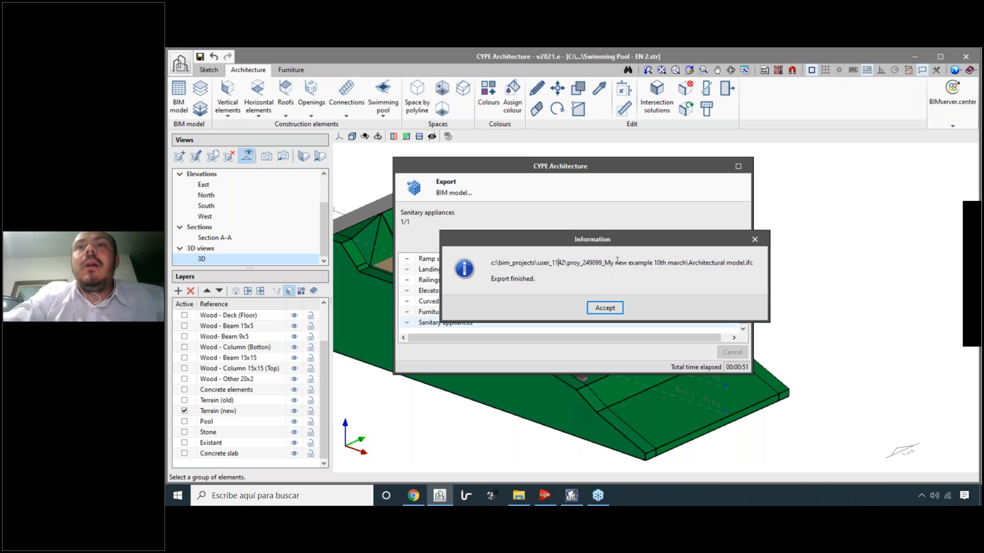
drag(651, 263, 754, 263)
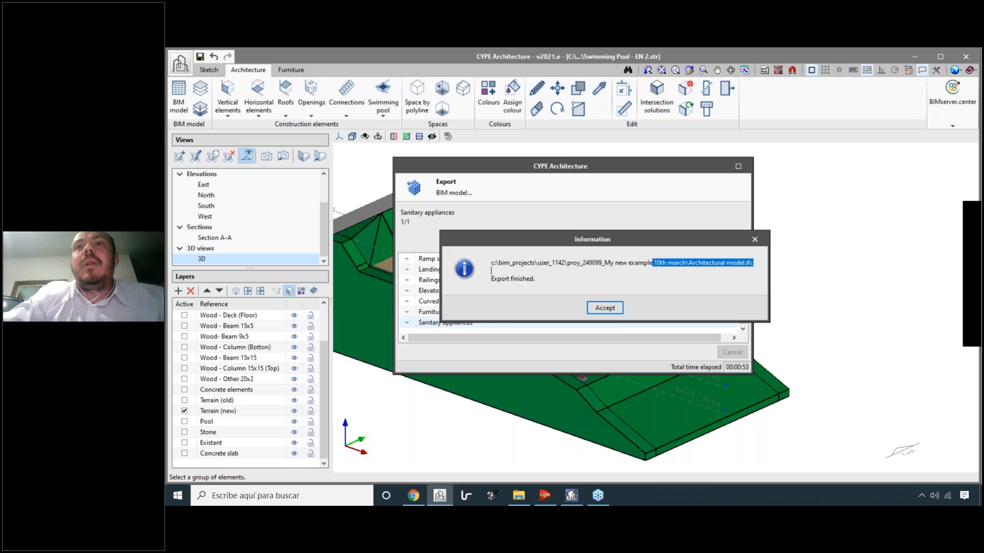
click(605, 308)
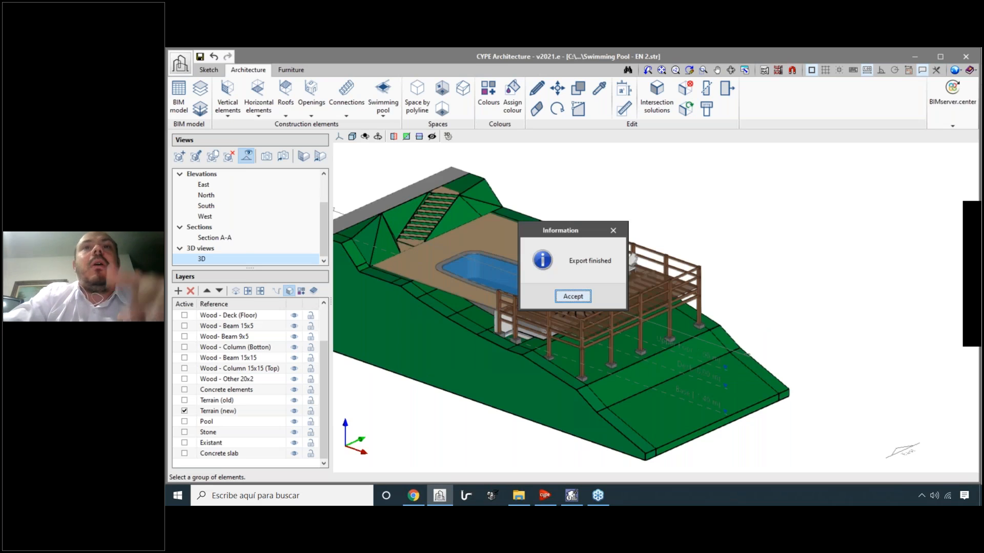
click(576, 297)
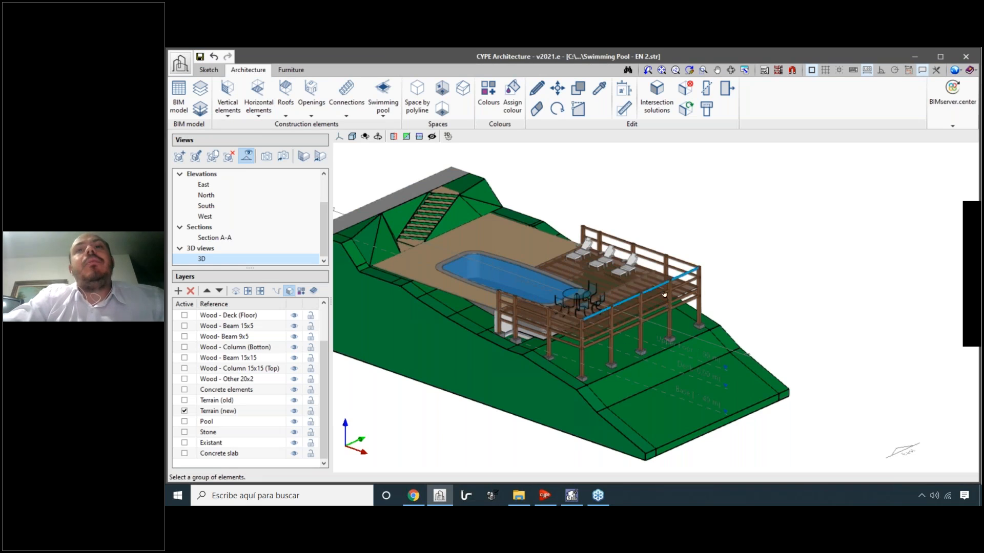
click(952, 97)
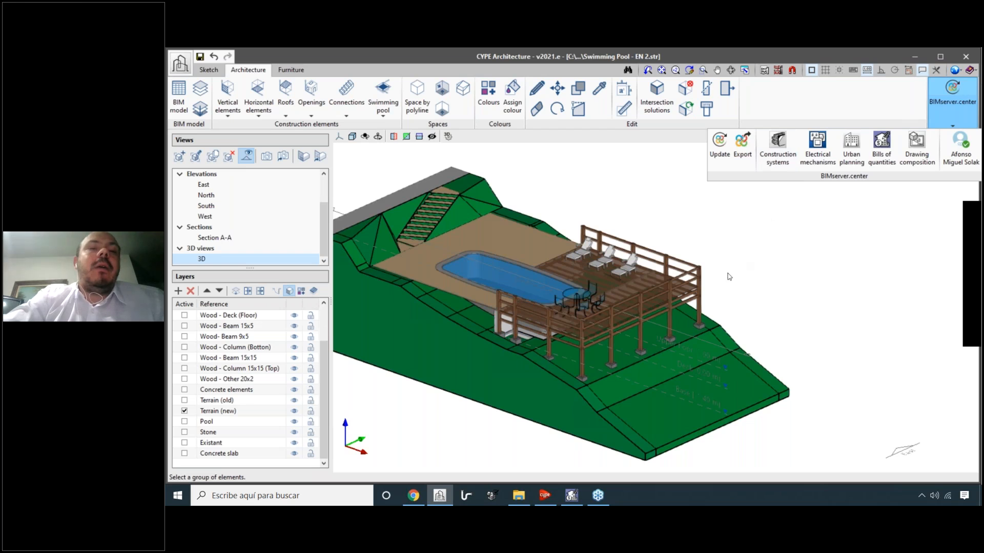
middle_drag(783, 253, 798, 243)
scroll(798, 243, down, 2)
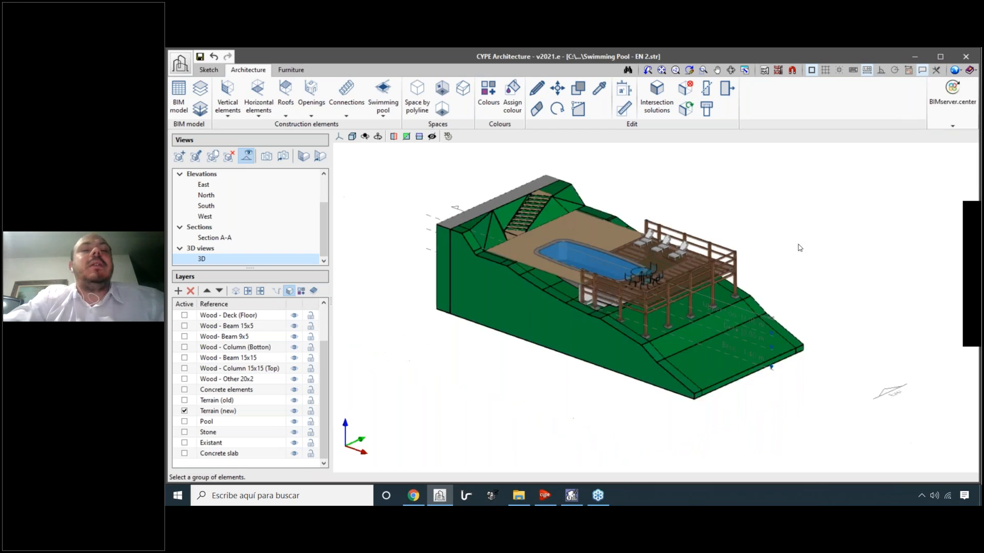
scroll(798, 243, up, 1)
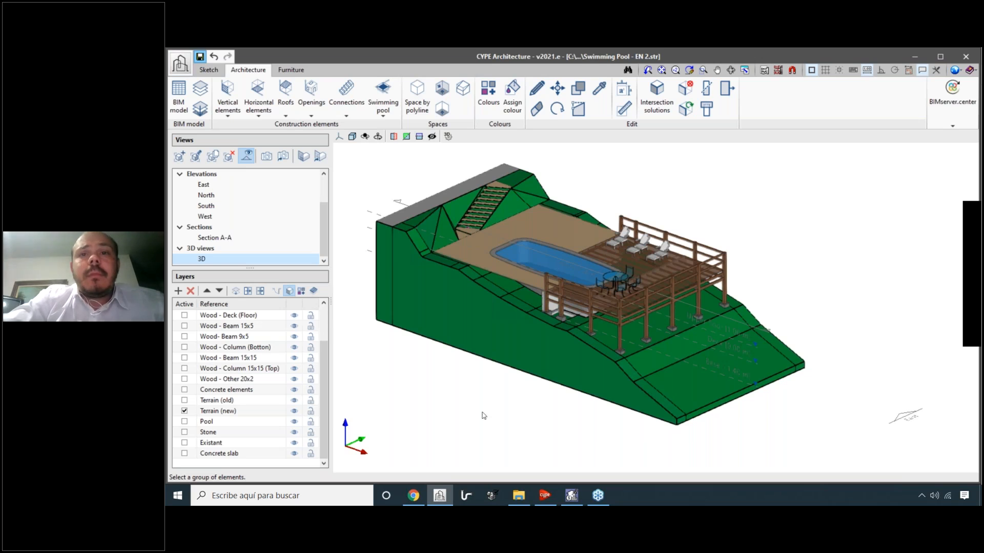
Switch to Open BIM Quantities and start a new job, saving the data of the current project.
click(582, 495)
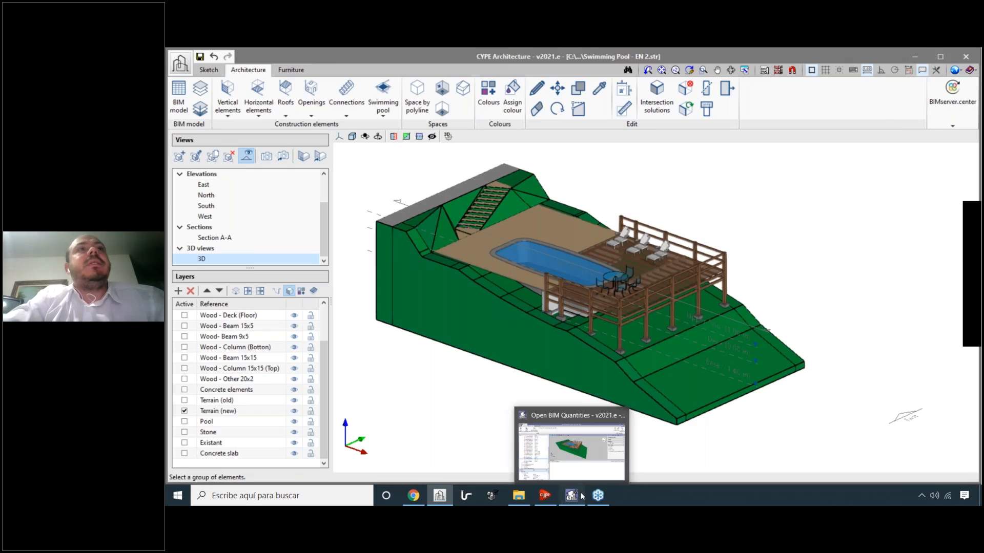
click(178, 61)
click(200, 84)
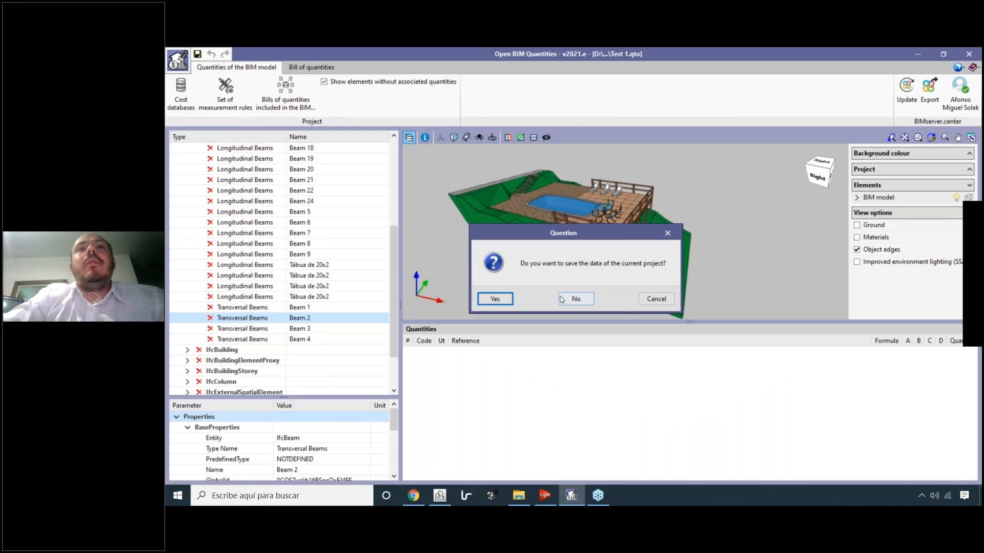
click(495, 299)
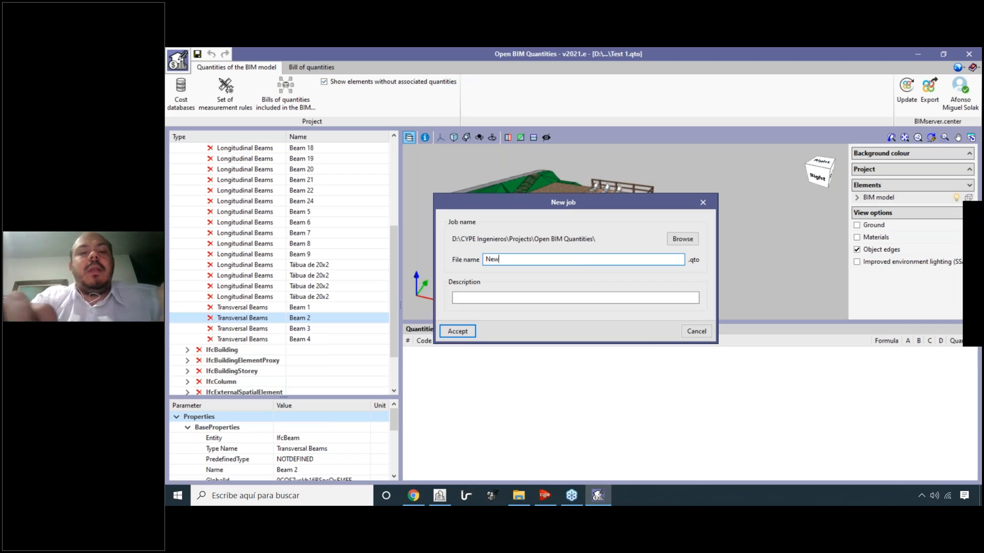
Name the new job file "My new project 10th March" and leave its description empty.
text(My nre)
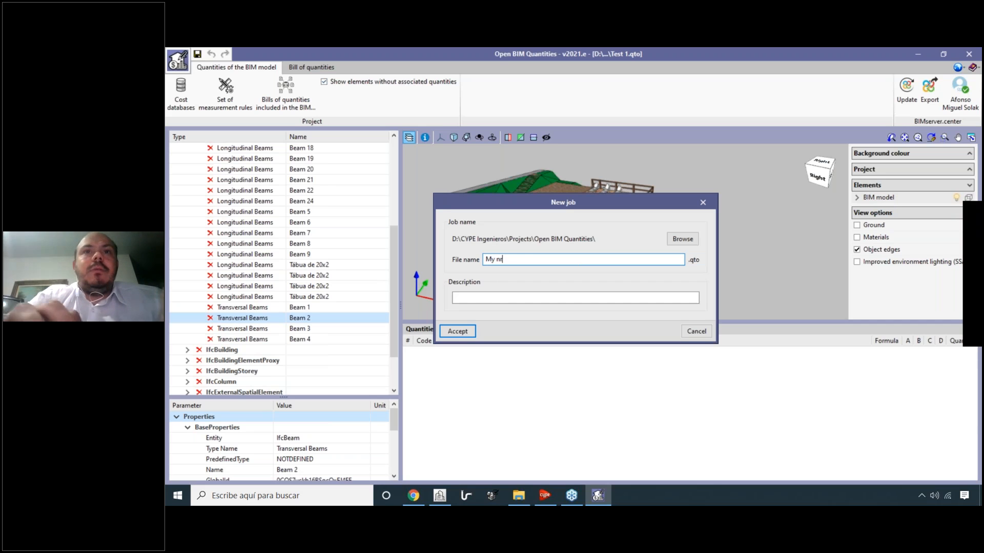
text(ew project 10th March)
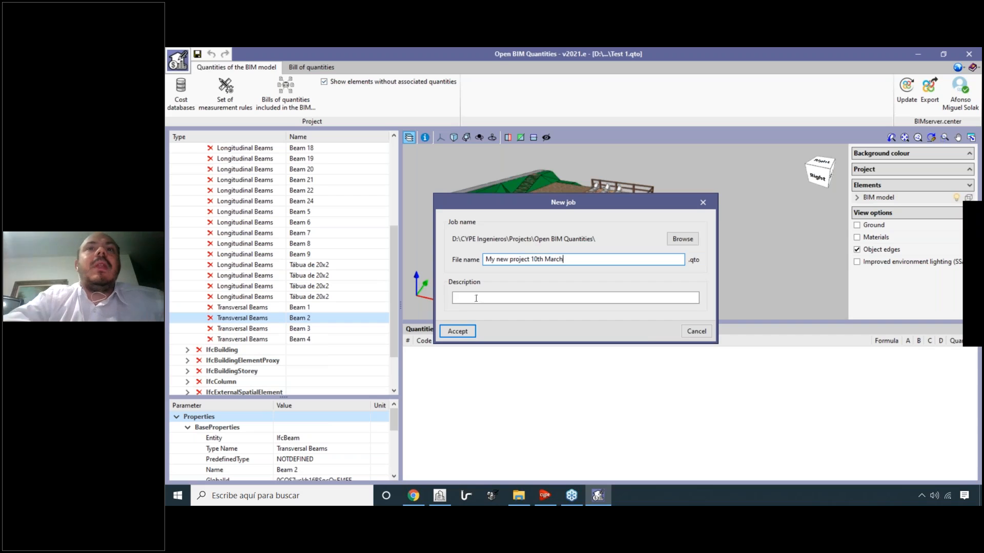
click(458, 331)
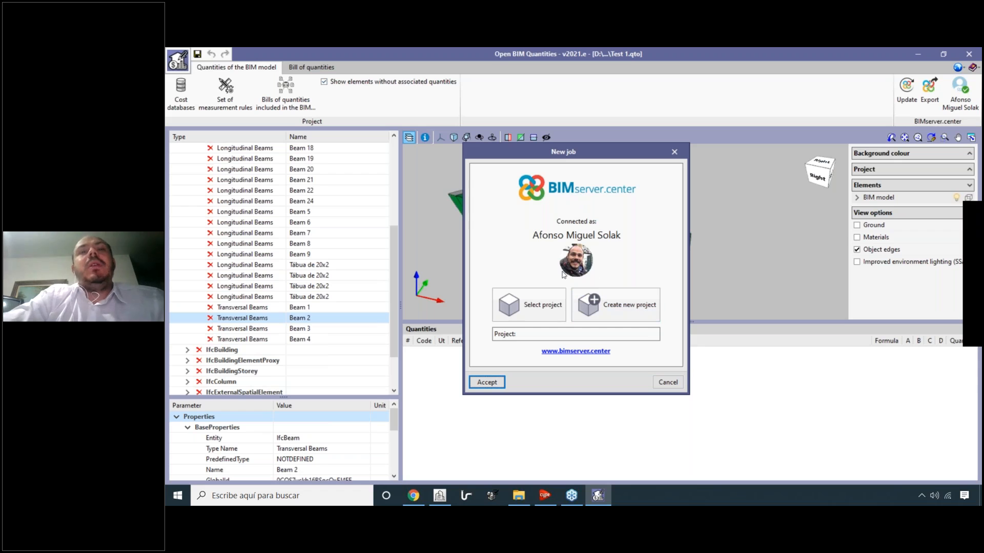
Link the job to the existing BIMserver.center project "My new example 10th march" and import its CYPE Architecture file "Architectural model".
click(522, 313)
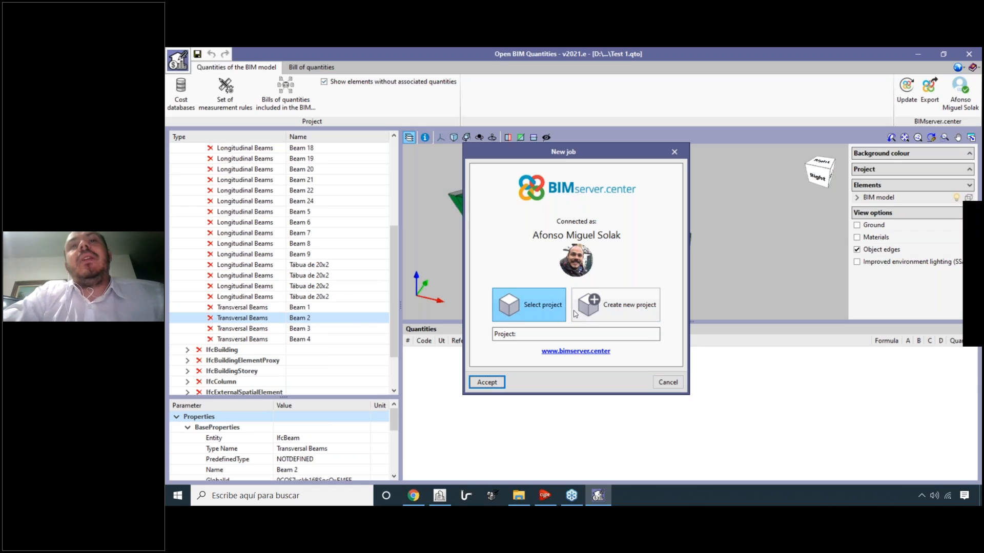
click(529, 314)
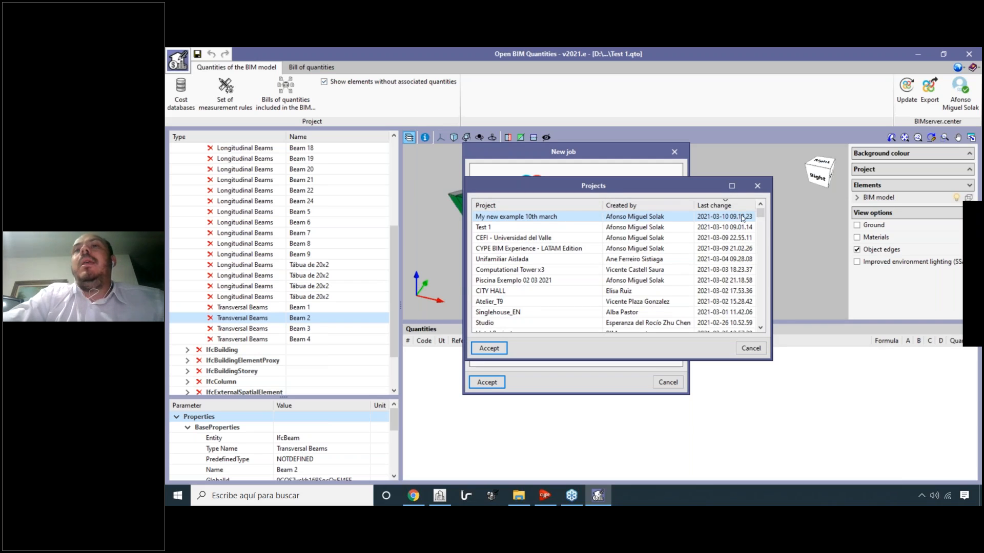
click(496, 353)
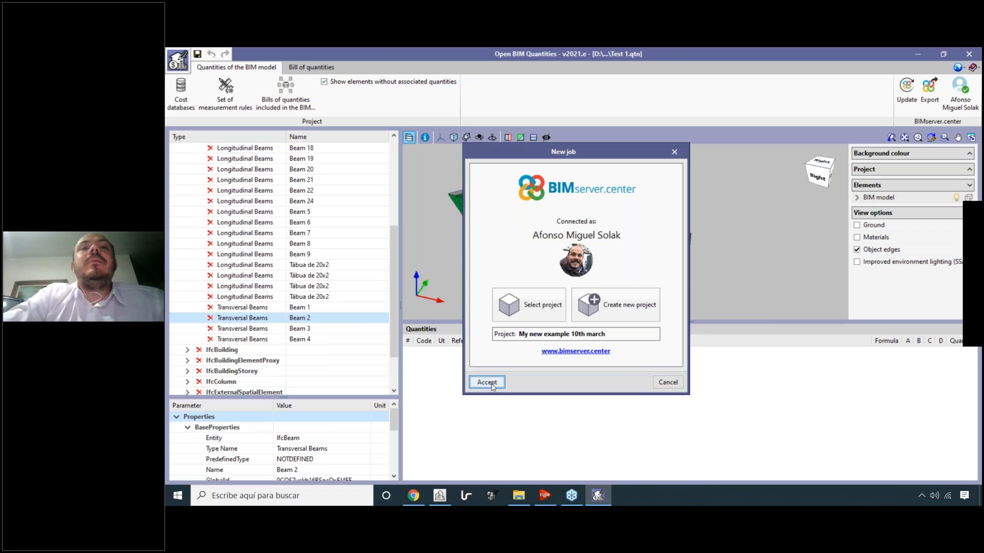
click(487, 383)
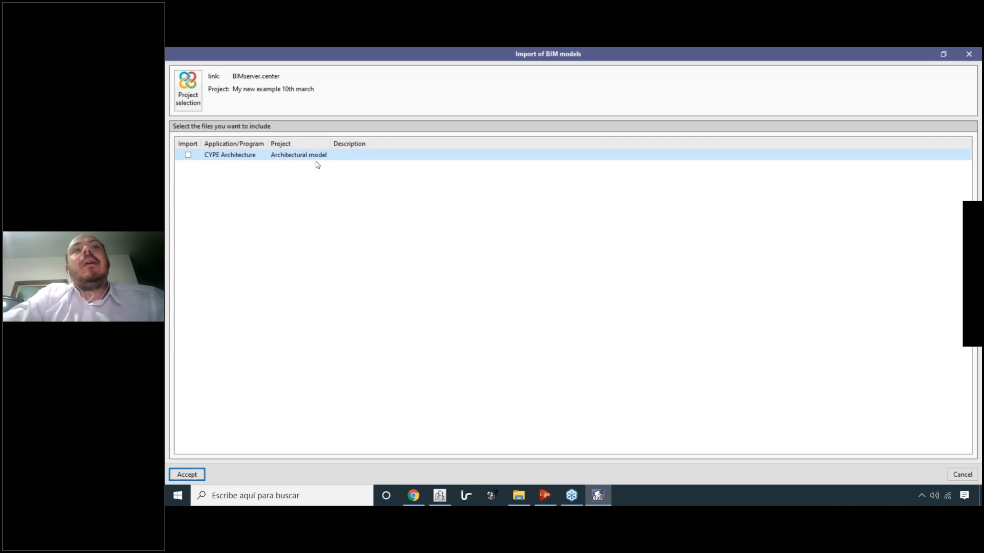
click(188, 155)
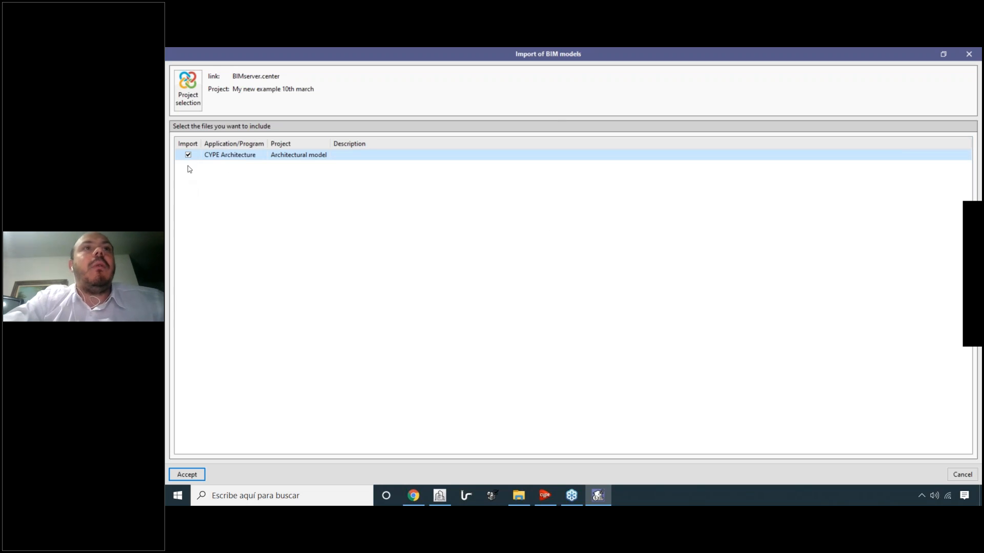
click(186, 474)
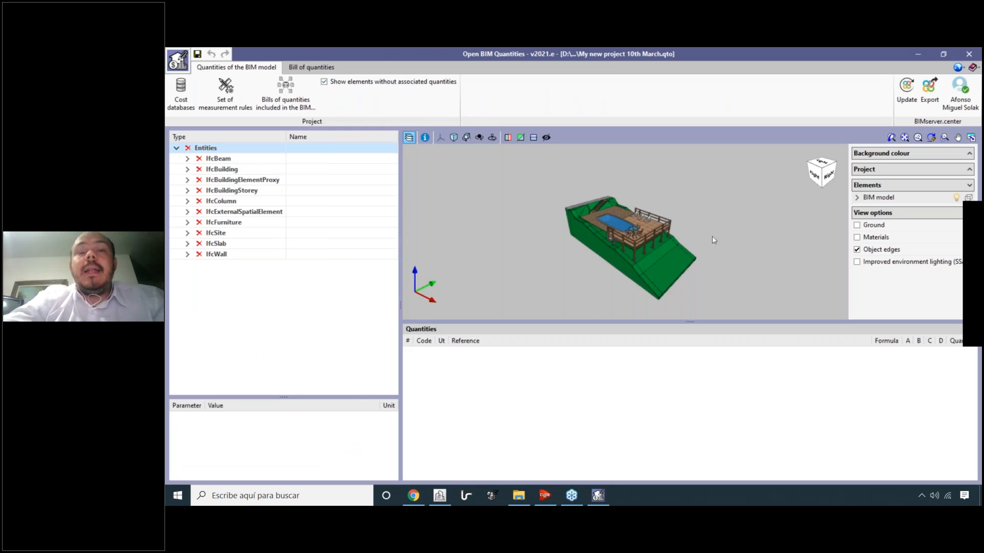
Enlarge the 3D view above the quantities table and look over the imported swimming pool model.
drag(694, 321, 692, 373)
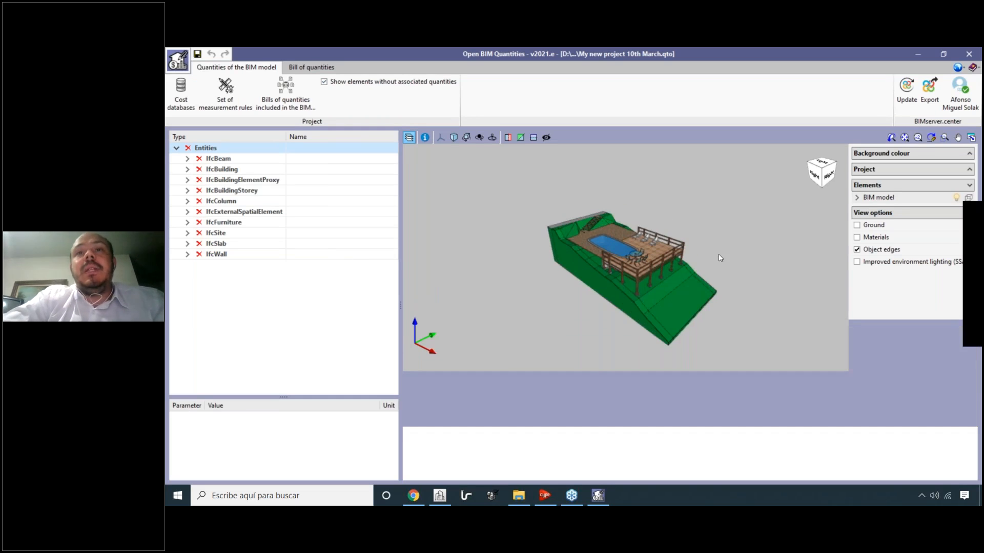
middle_drag(735, 281, 764, 272)
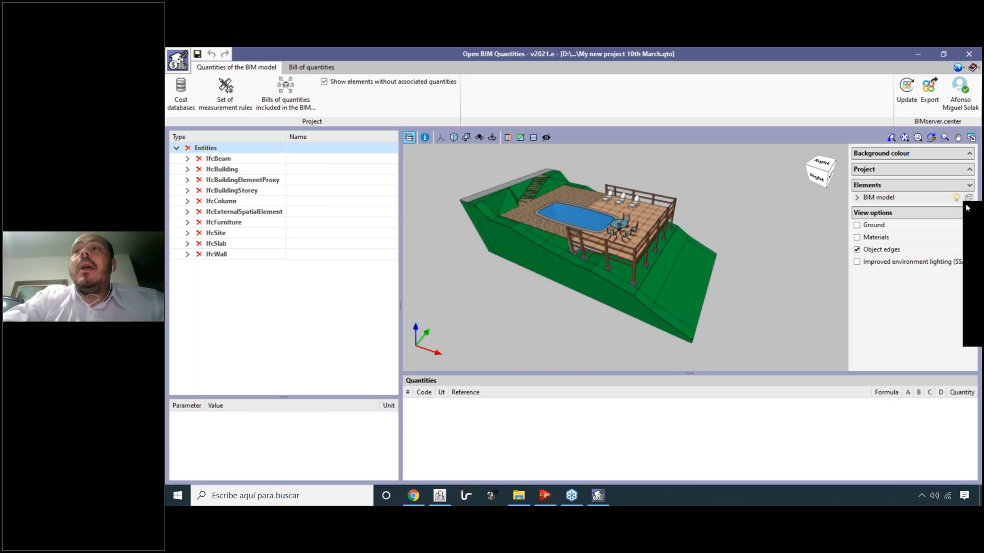
mouse_move(731, 237)
middle_down()
mouse_move(710, 235)
mouse_move(722, 237)
middle_up()
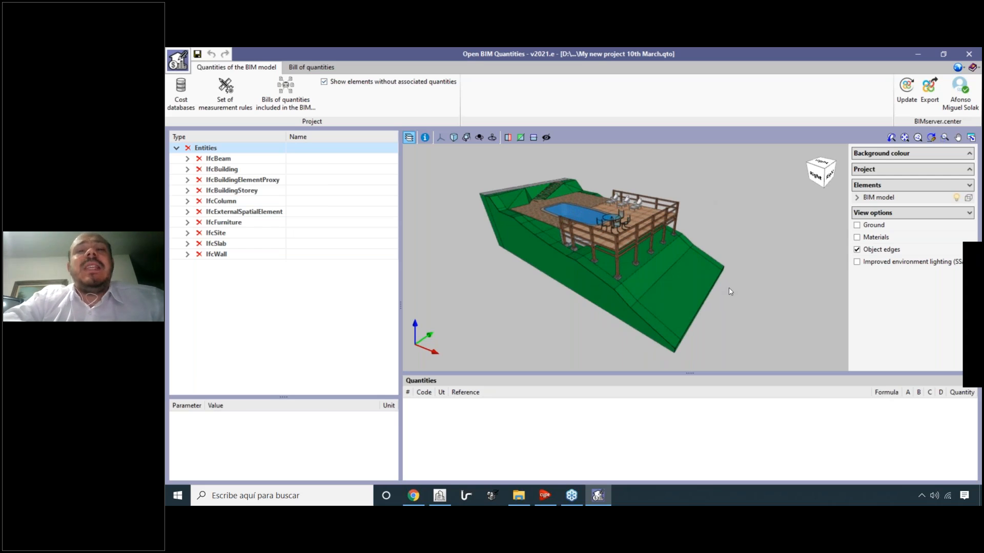
Switch to CYPE Architecture to look at its BIMserver.center options, and return to the update option in Open BIM Quantities.
click(439, 495)
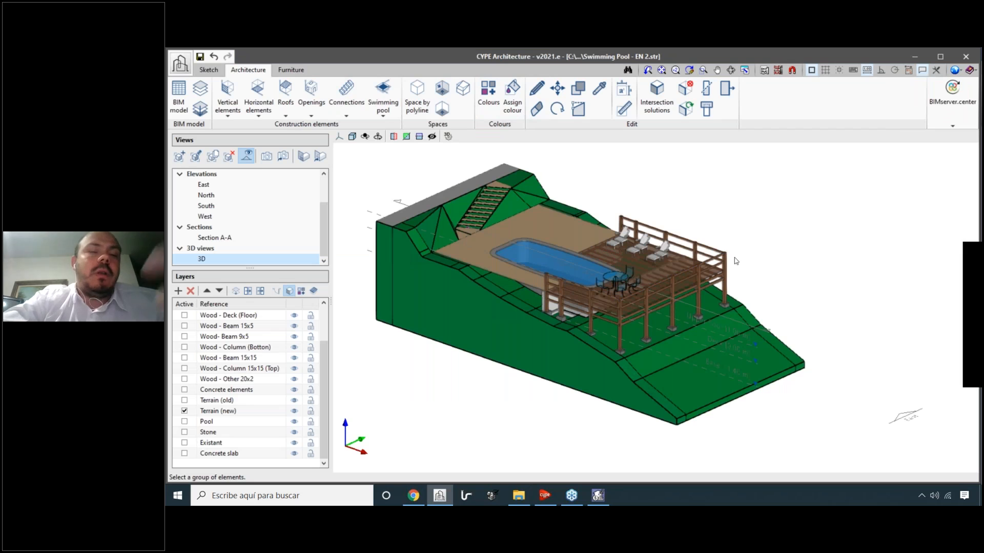
click(943, 113)
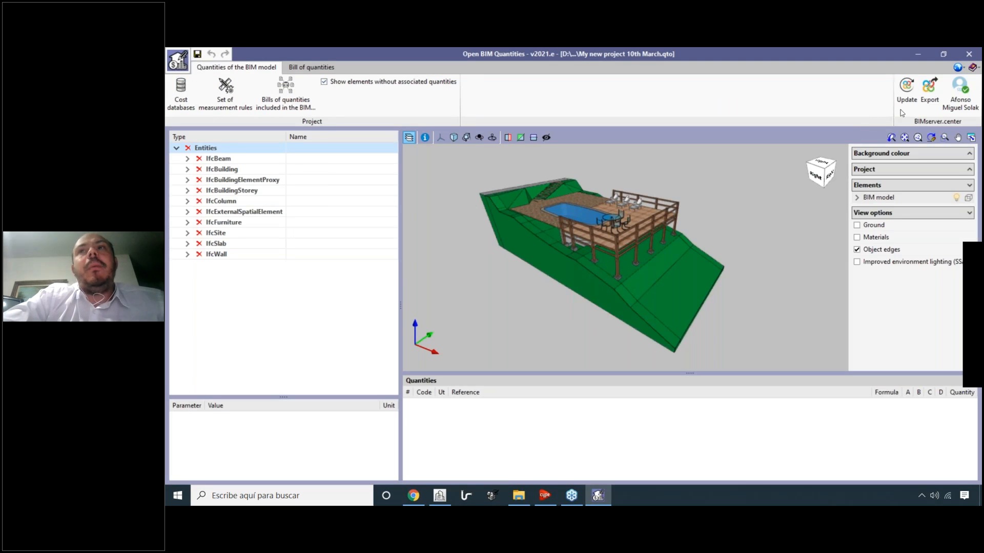
click(907, 109)
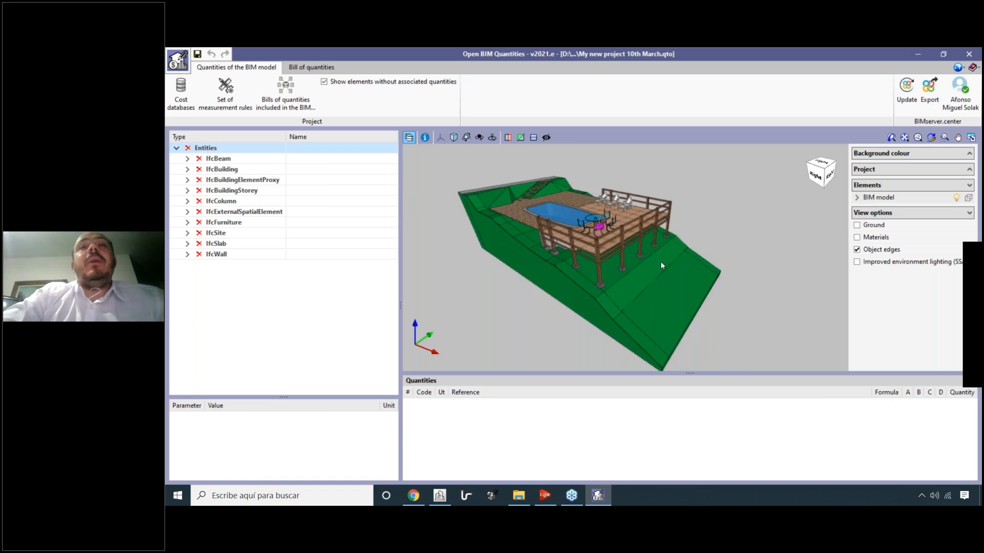
Select the deck's front corner column in the 3D model to find its entry among the IfcColumn entities.
scroll(660, 261, up, 3)
scroll(697, 232, down, 1)
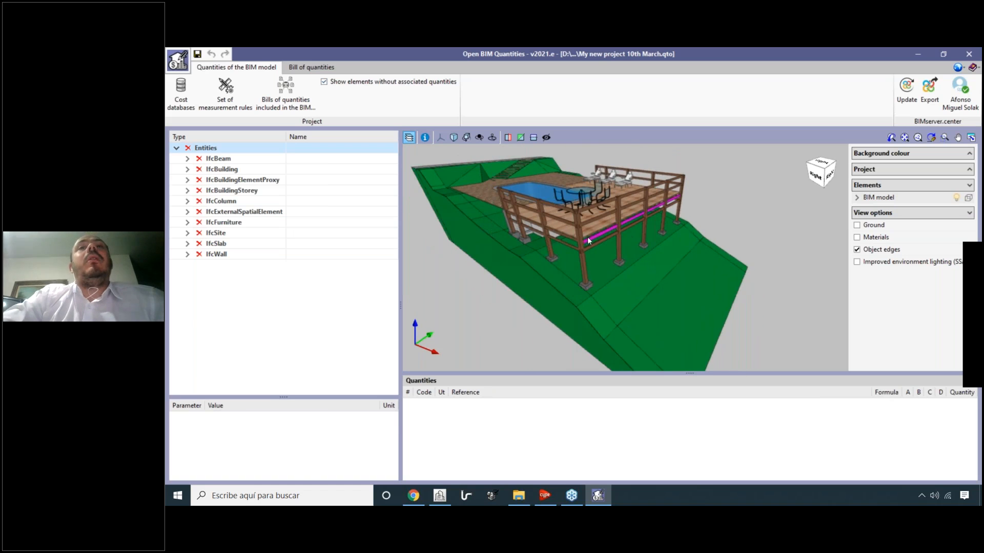
click(583, 268)
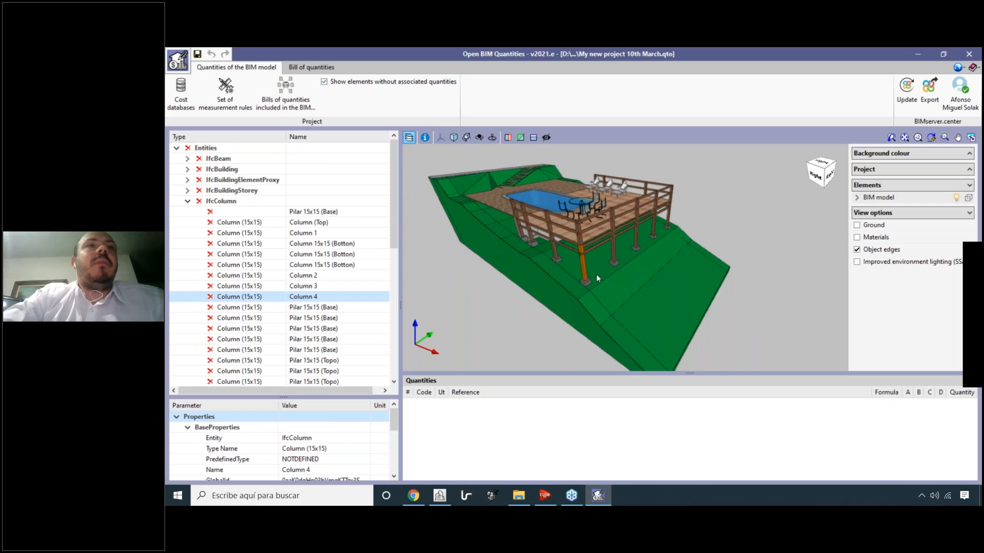
scroll(579, 266, up, 1)
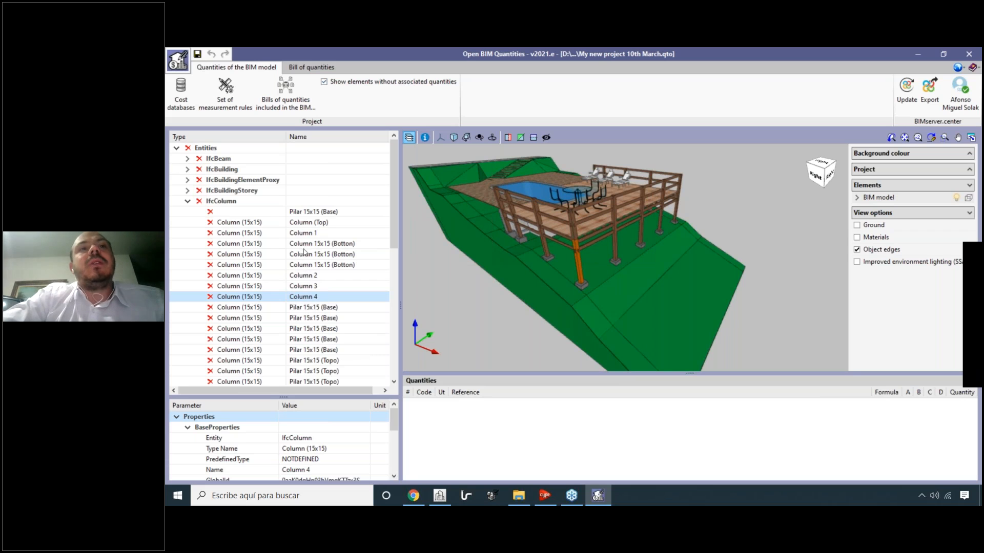
Locate Column 2, Column 3 and Column 4 in the 3D model from their IfcColumn entries.
click(306, 234)
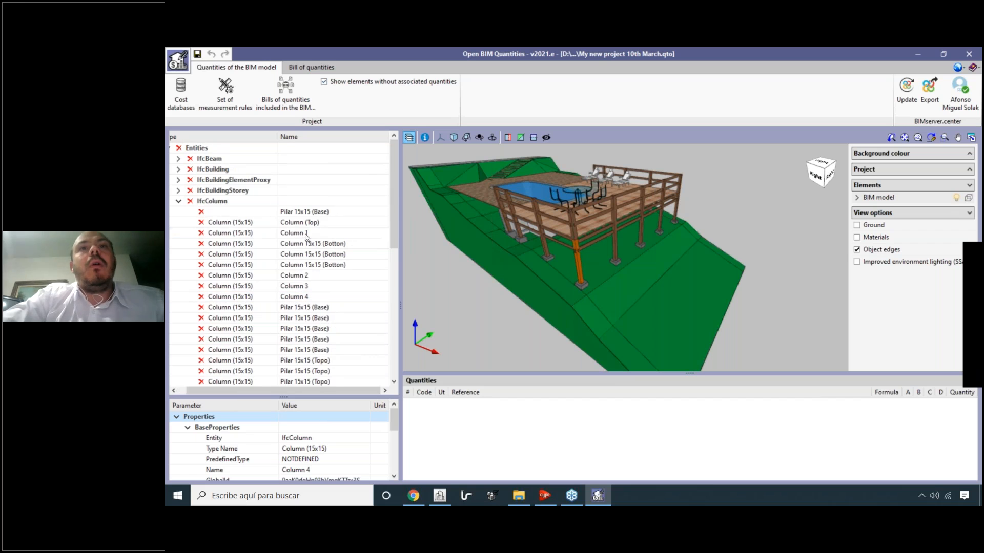
click(299, 276)
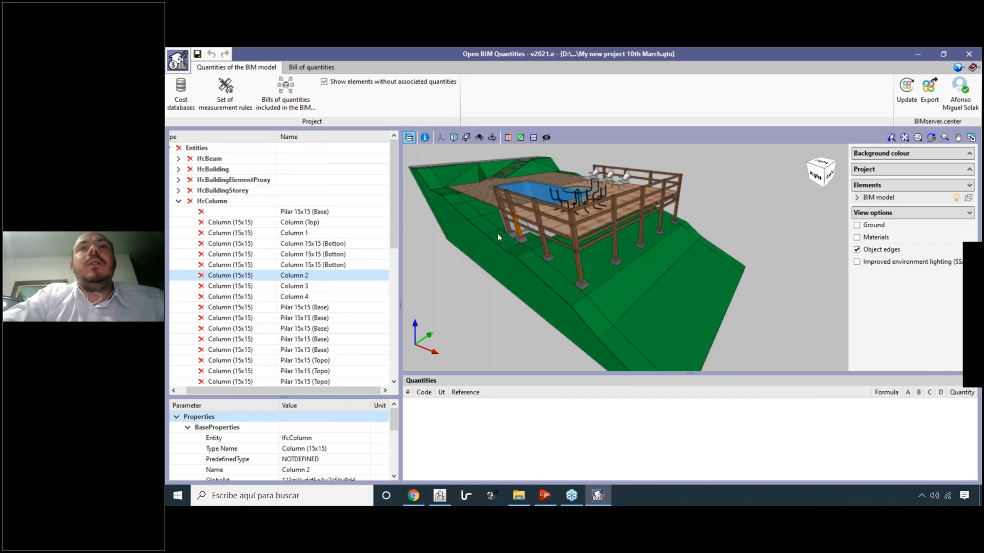
scroll(497, 233, up, 5)
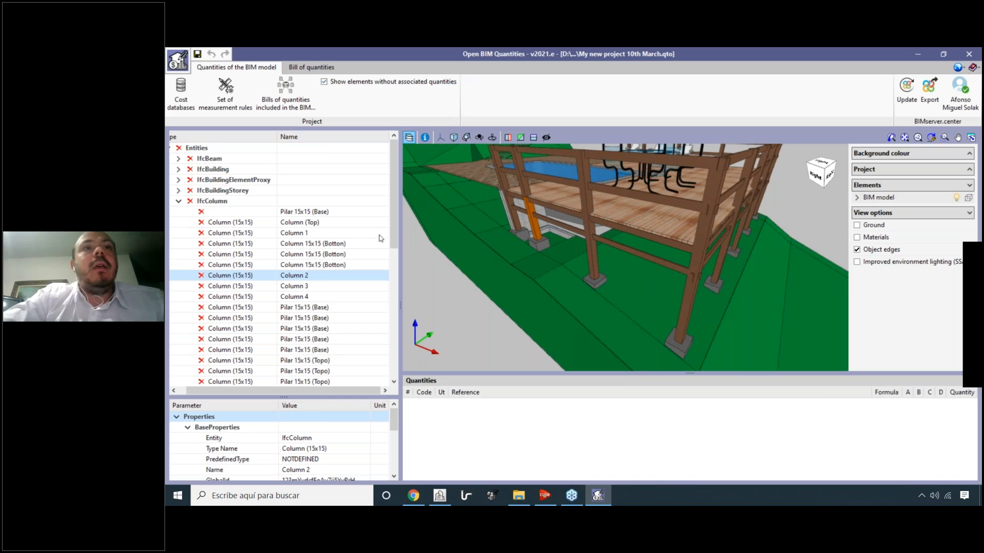
click(306, 288)
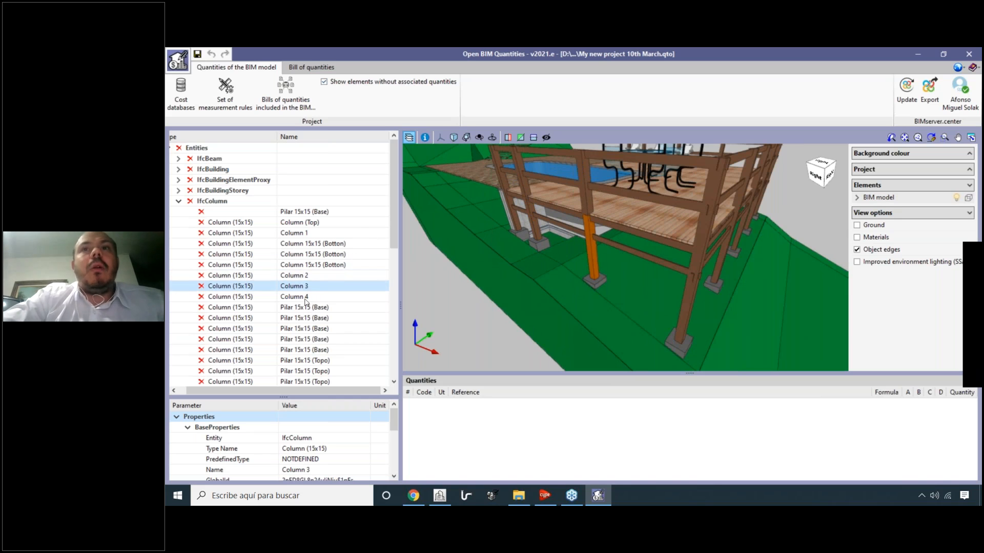
click(306, 298)
scroll(447, 245, down, 5)
scroll(479, 273, up, 1)
scroll(480, 276, down, 1)
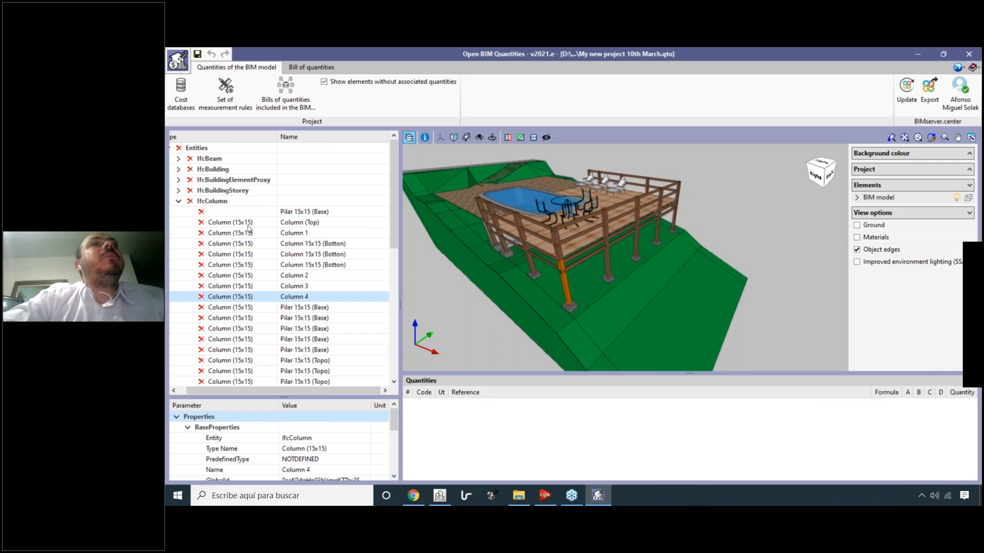
Check the reference and label of the deck's front corner column in CYPE Architecture, and return to Open BIM Quantities.
click(439, 496)
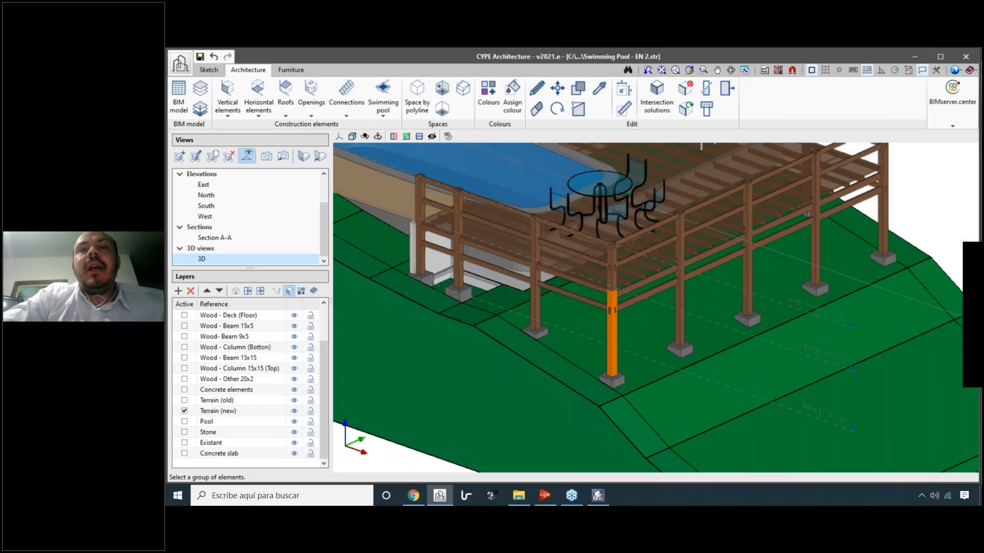
click(536, 88)
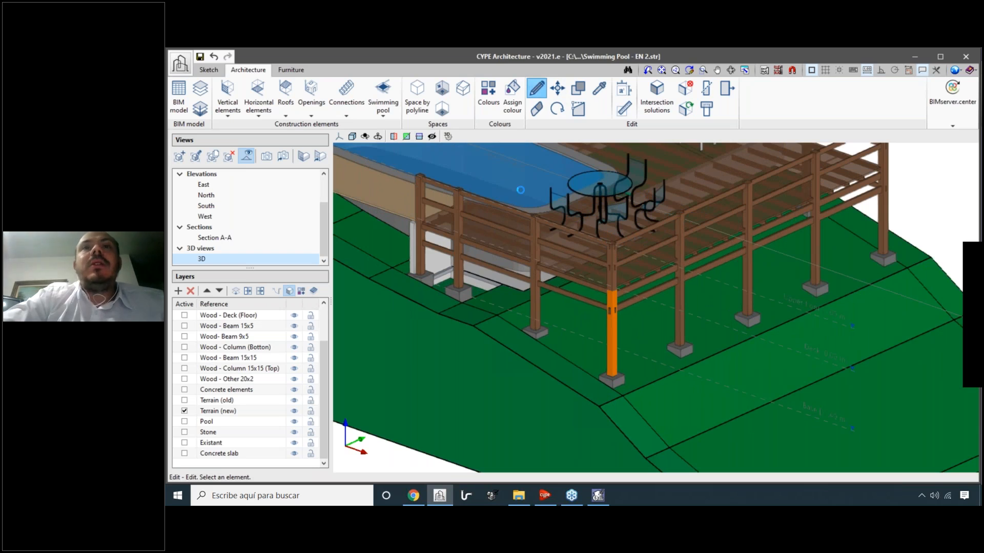
click(611, 333)
click(538, 190)
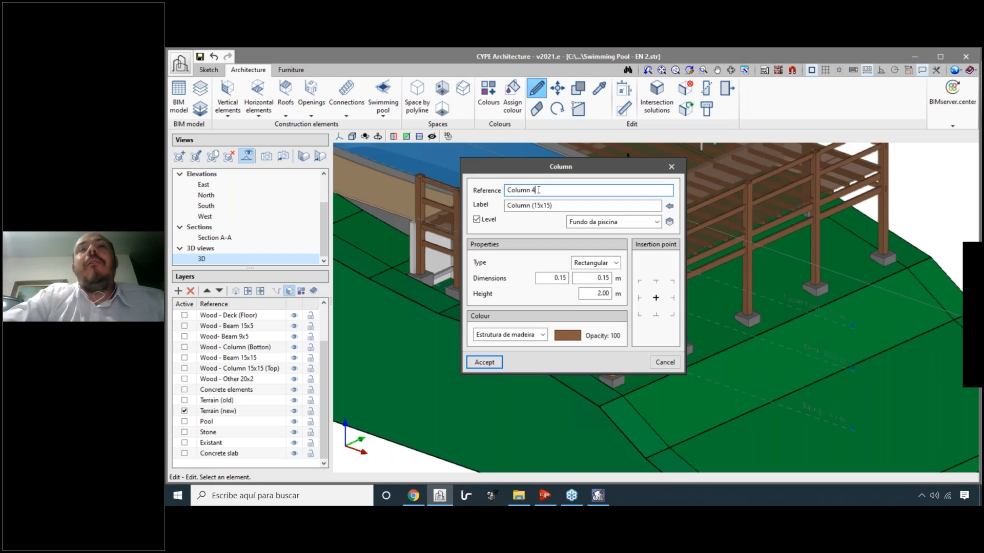
triple_click(560, 205)
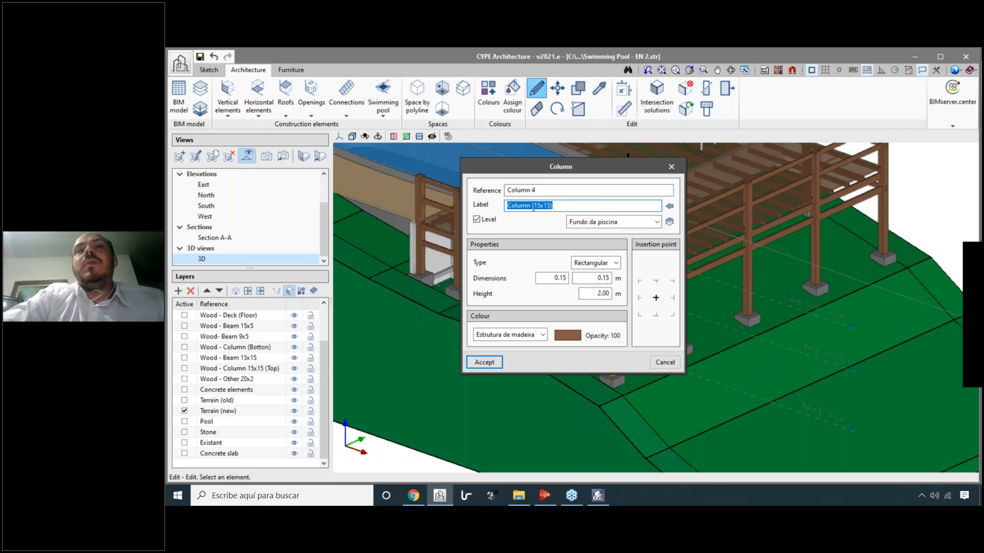
click(599, 497)
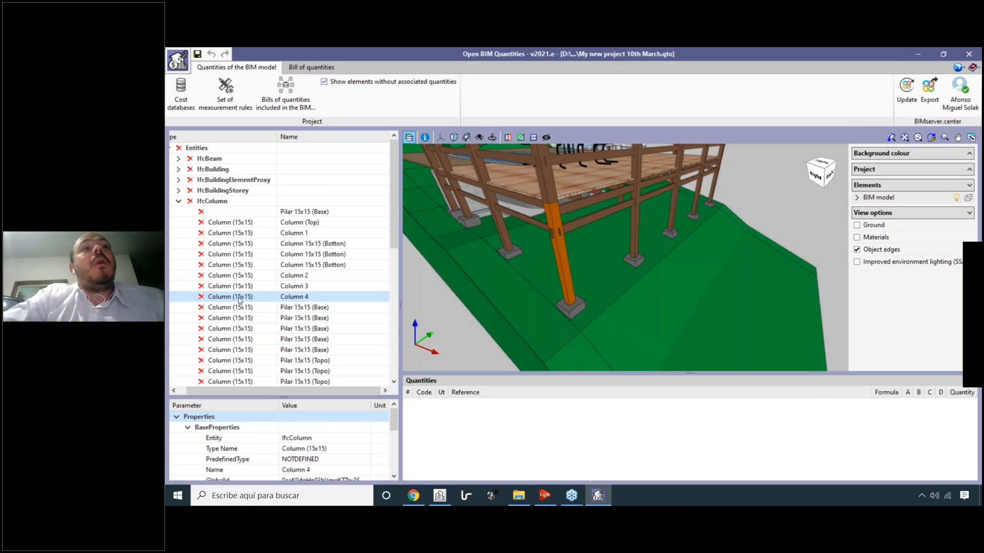
scroll(692, 334, down, 4)
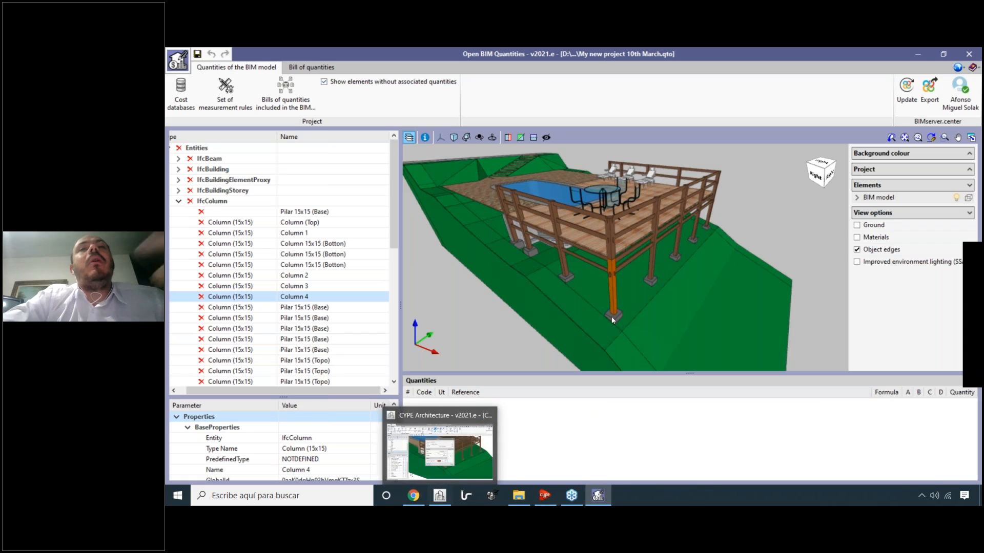
Enlarge the parameter list and review Column 4's BaseProperties, including its Entity, Type Name and GlobalId.
drag(322, 303, 322, 281)
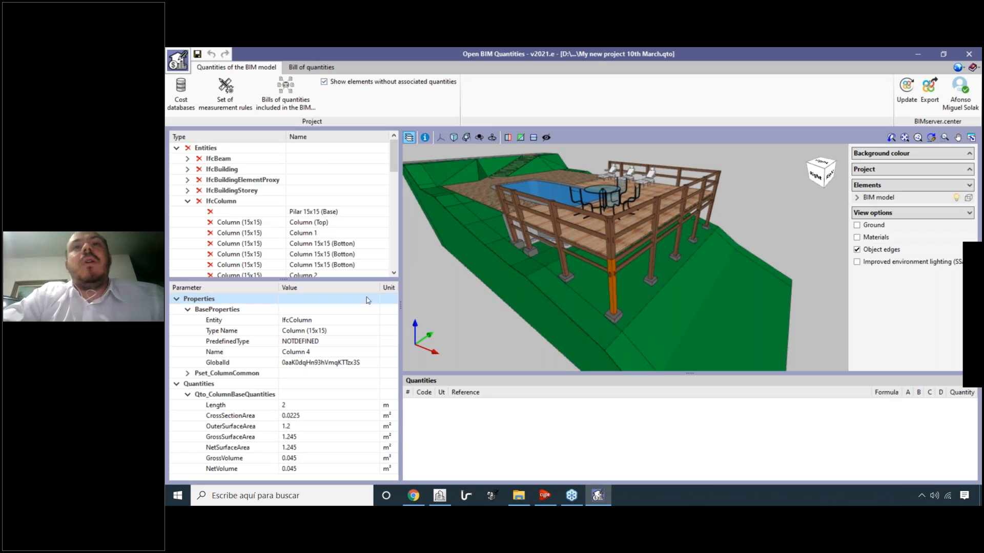
click(187, 396)
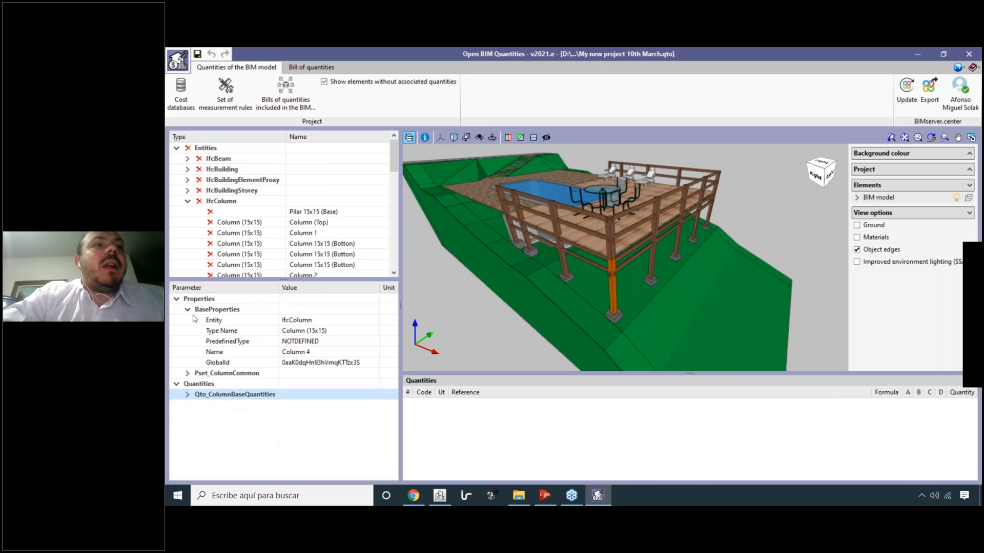
click(188, 310)
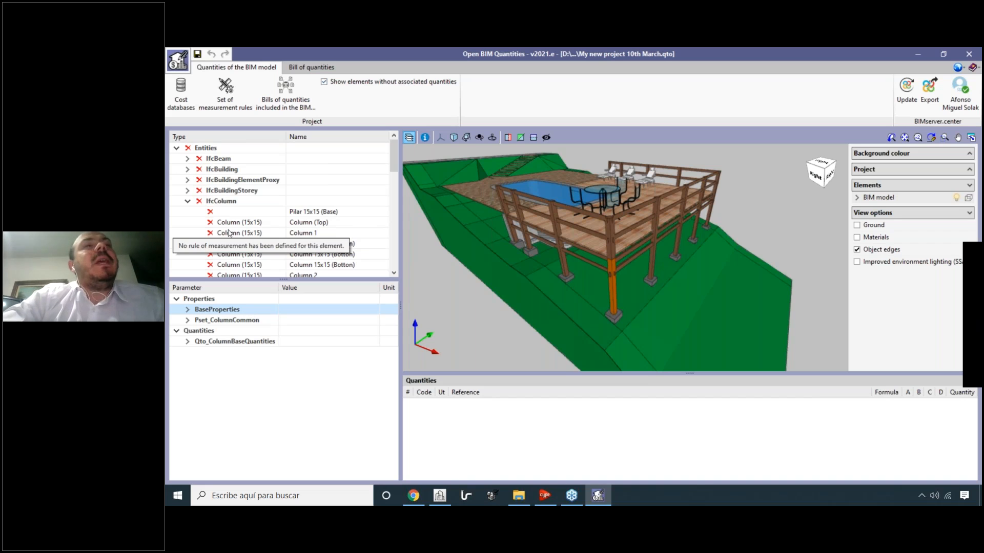
scroll(630, 289, up, 1)
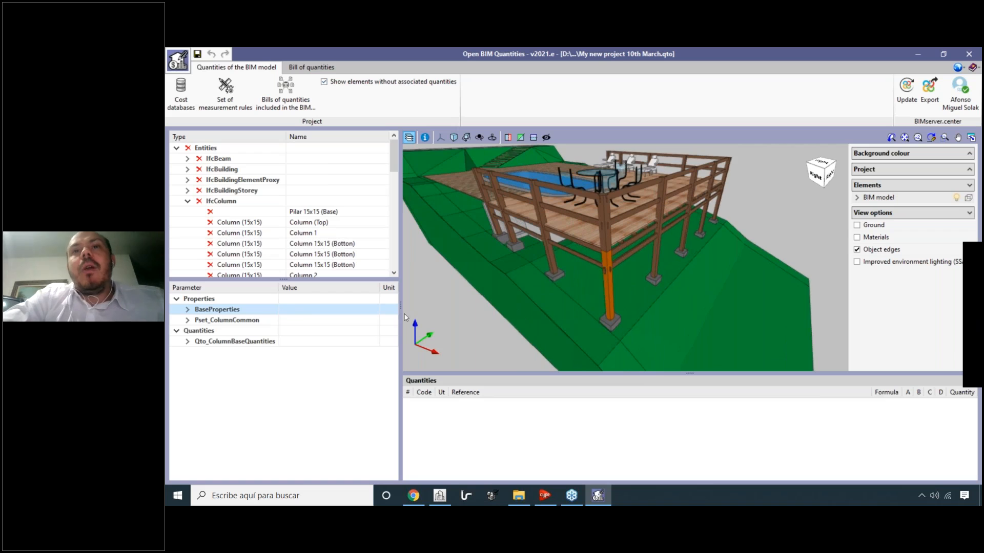
click(187, 310)
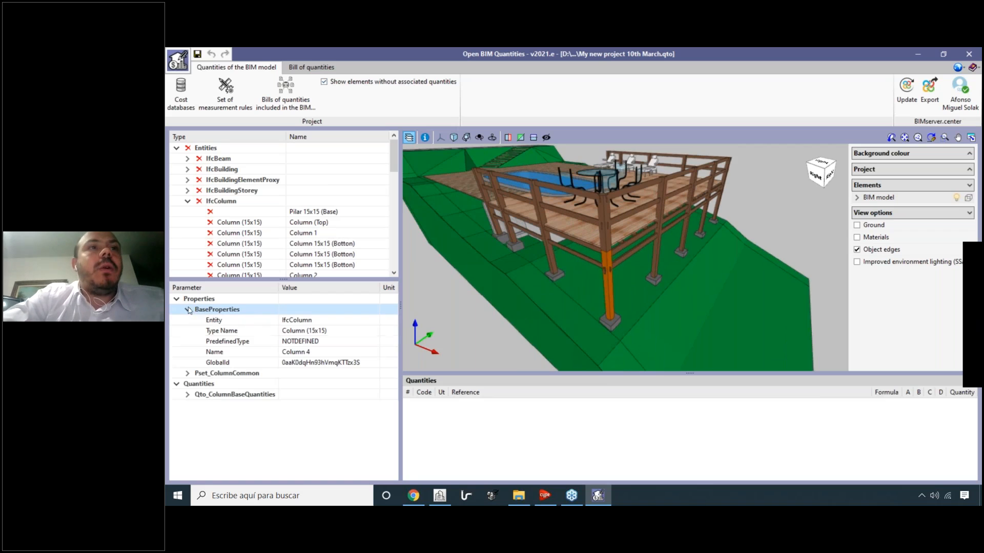
click(309, 321)
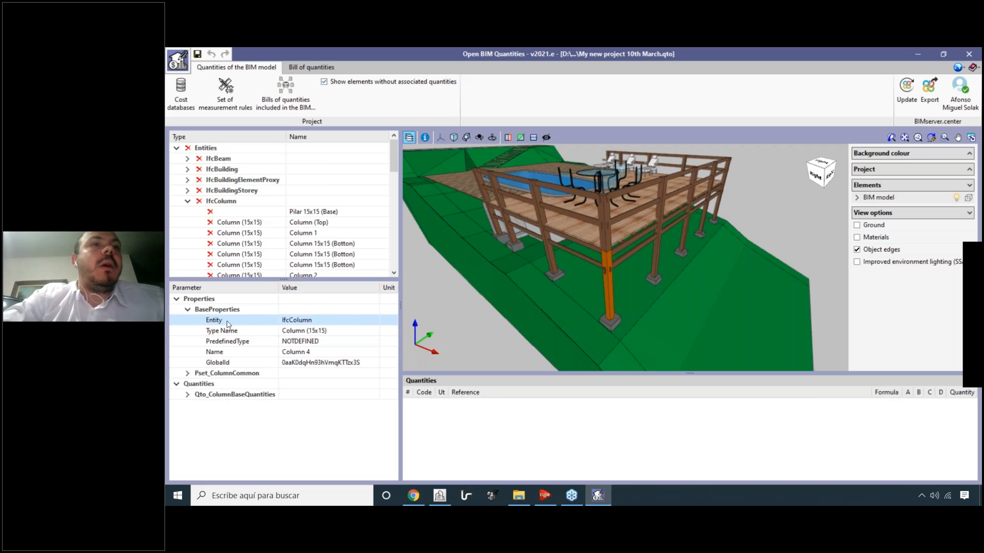
click(244, 332)
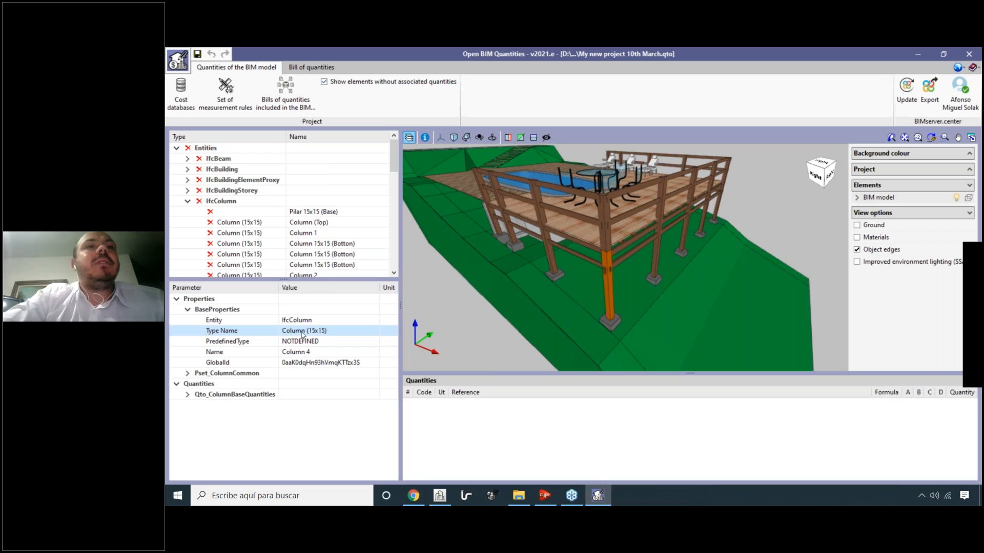
click(259, 364)
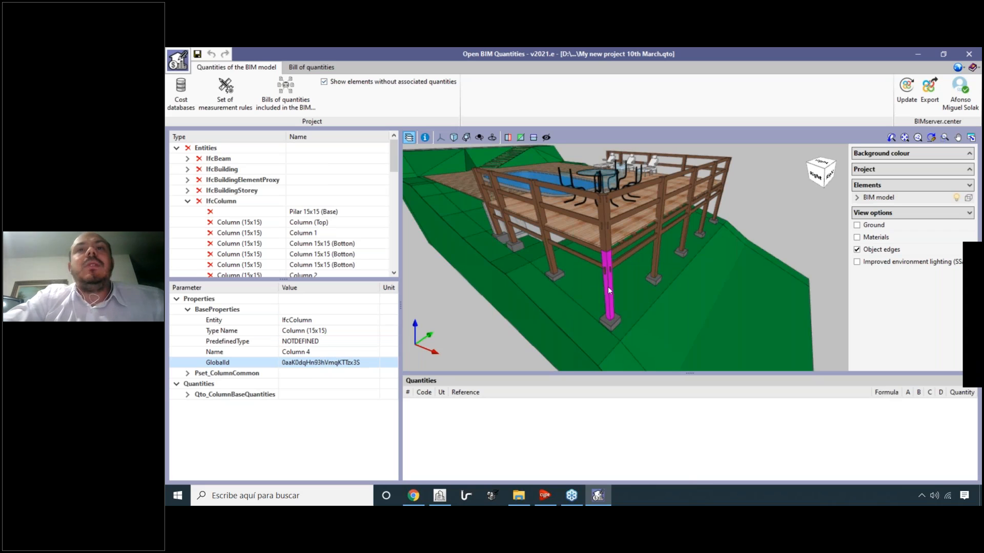
Select Column 3, a deck slab and the round table in the 3D model to view each one's base properties.
click(549, 261)
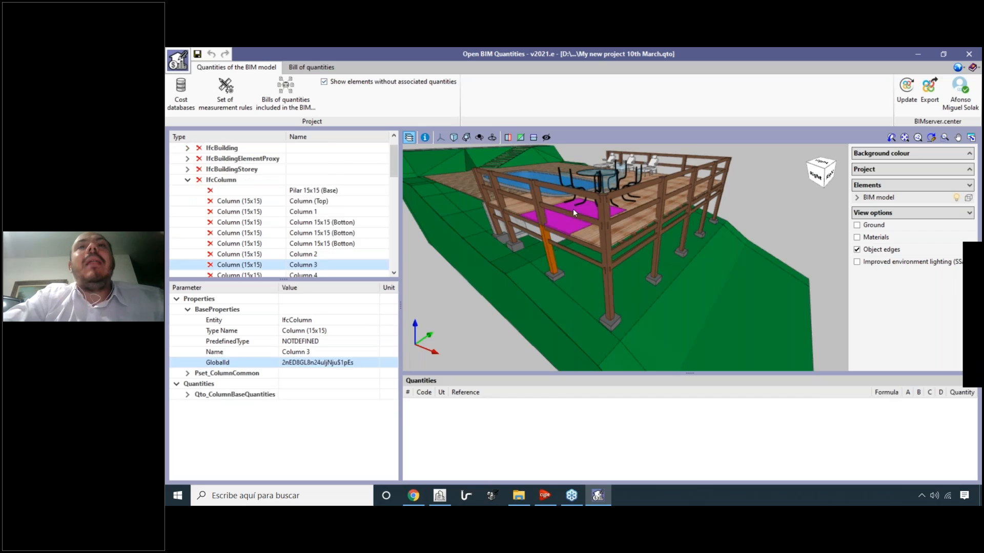
click(574, 213)
click(593, 174)
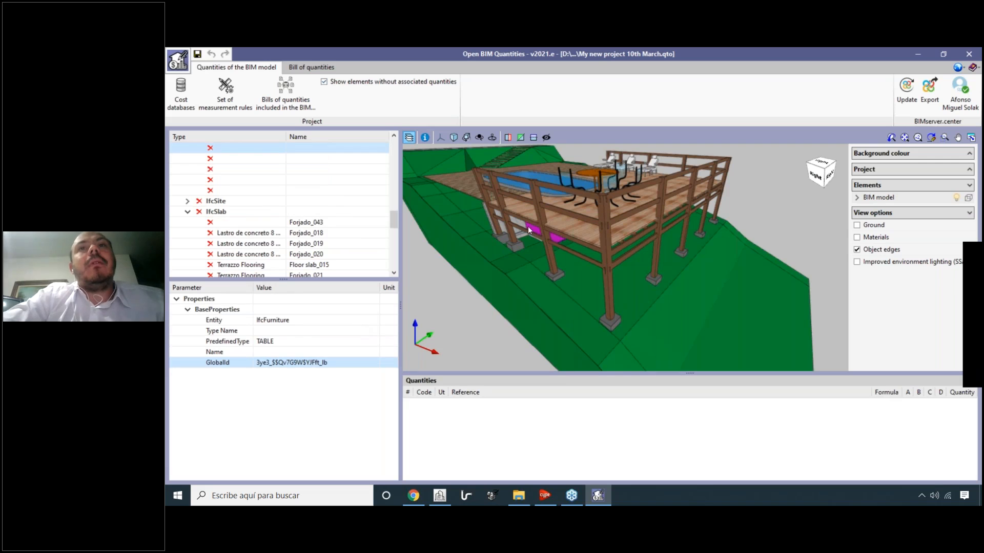
Select the deck's front corner column and examine its Qto_ColumnBaseQuantities, including the CrossSectionArea.
click(608, 289)
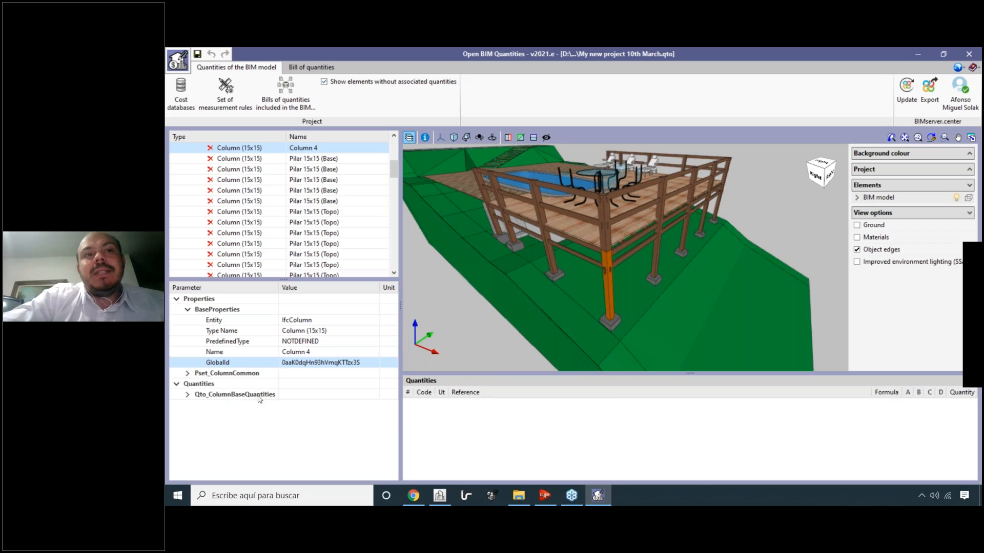
click(187, 394)
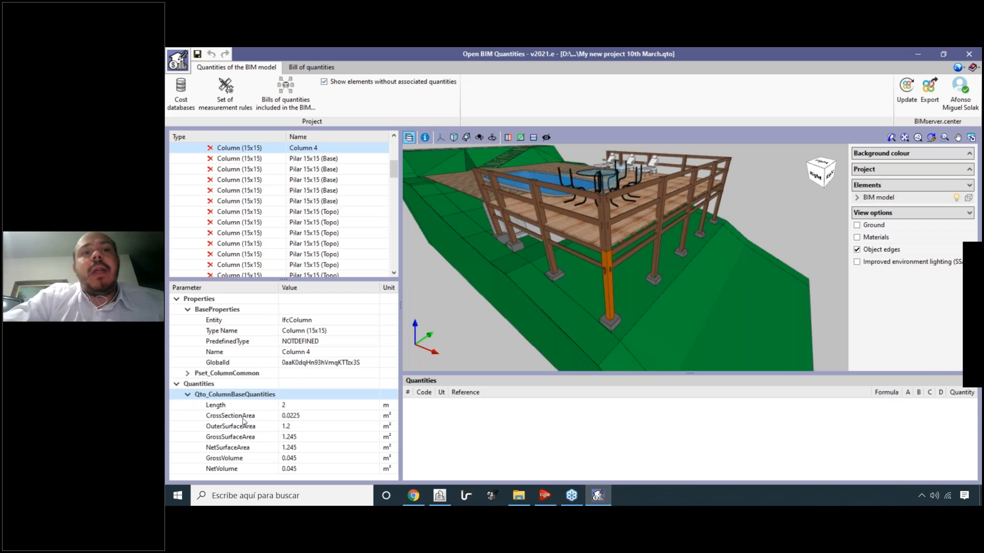
click(364, 418)
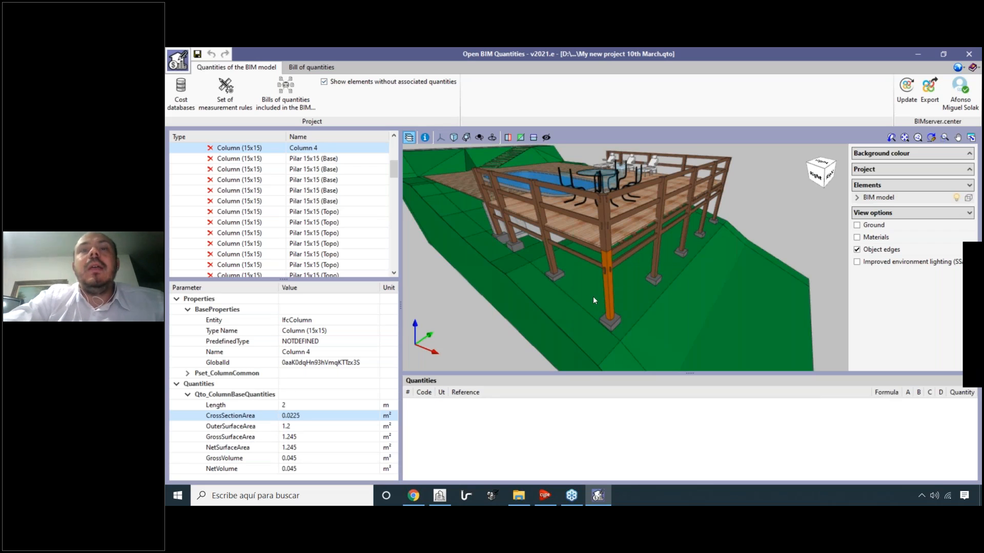
Select the wood deck slab beside the corner column, and collapse the IfcSlab, IfcColumn and IfcFurniture groups.
click(586, 238)
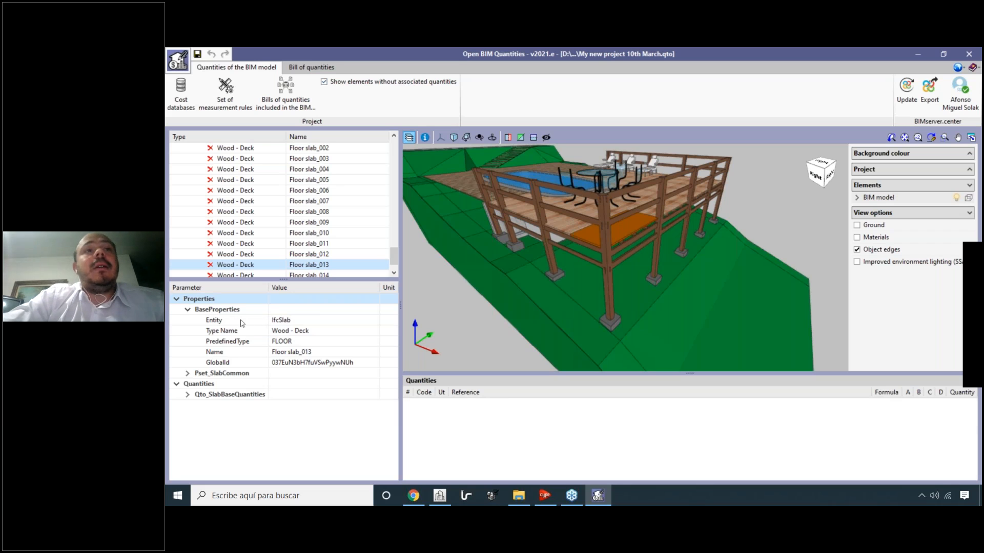
scroll(286, 210, up, 2)
scroll(286, 210, up, 7)
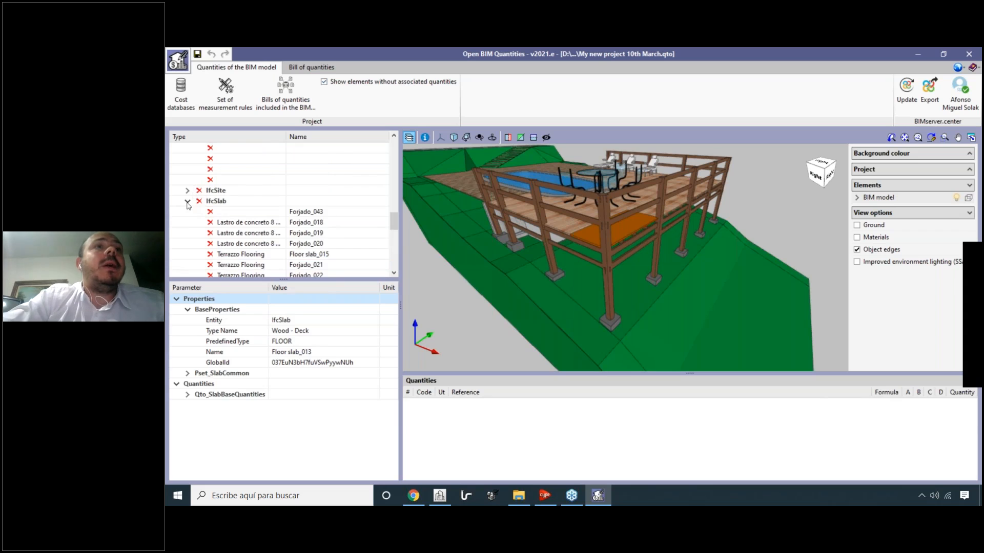
click(188, 201)
scroll(188, 201, up, 5)
scroll(188, 200, up, 8)
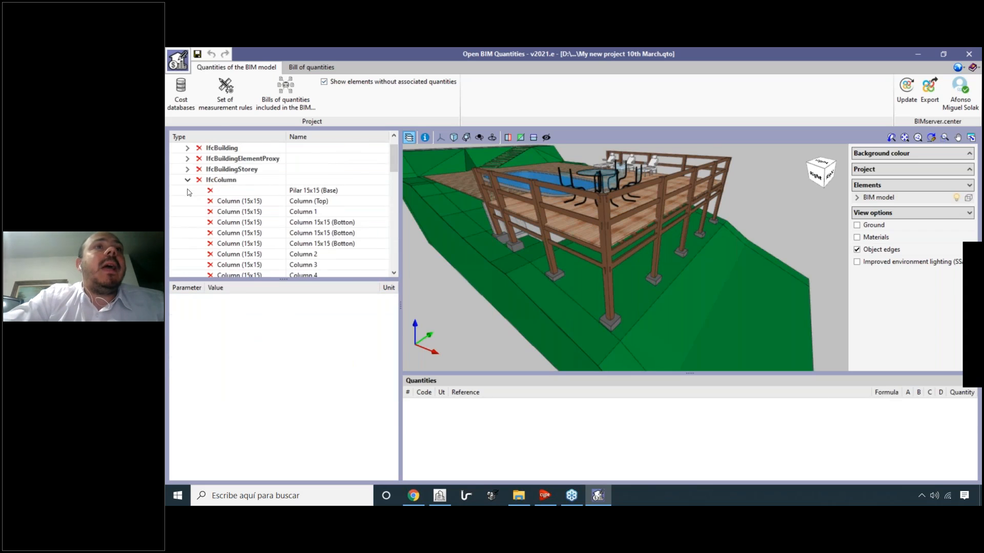
click(187, 180)
click(188, 201)
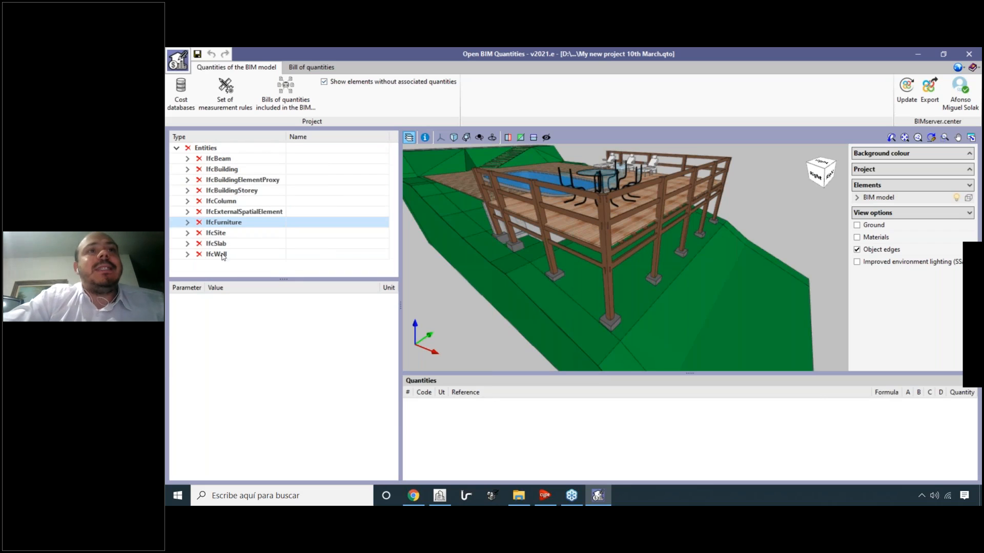
Expand the IfcColumn entities and select the front corner column in the 3D model to find its entry.
click(225, 203)
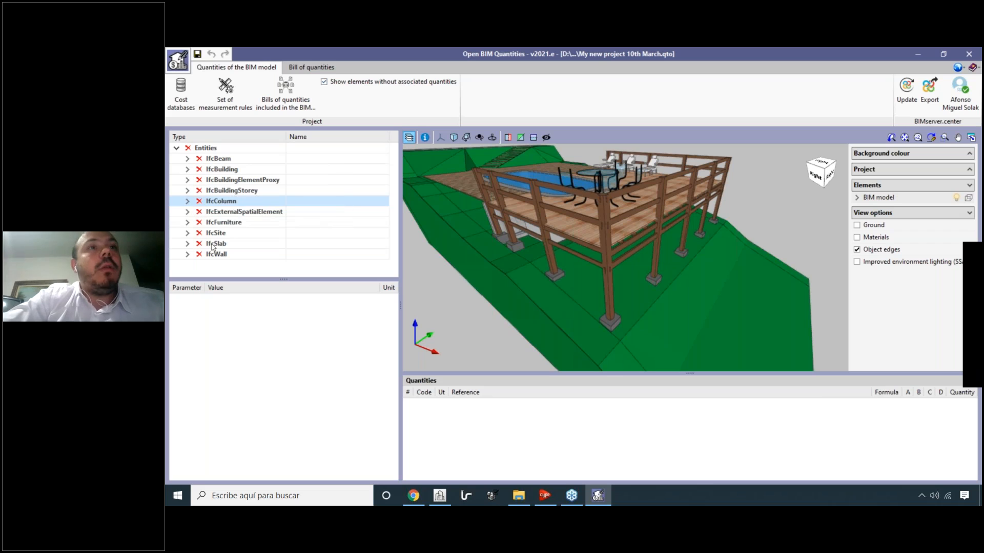
click(188, 201)
scroll(229, 256, down, 2)
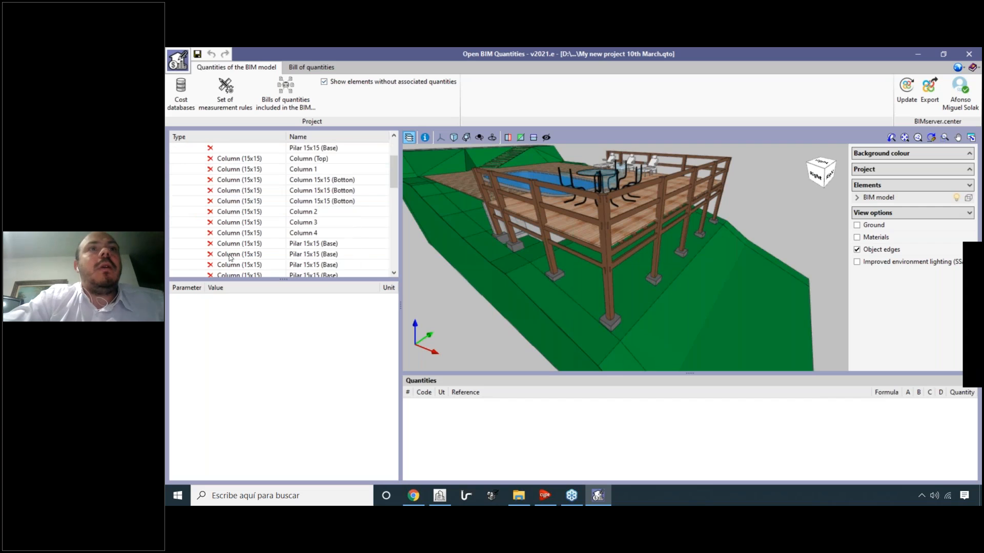
click(610, 287)
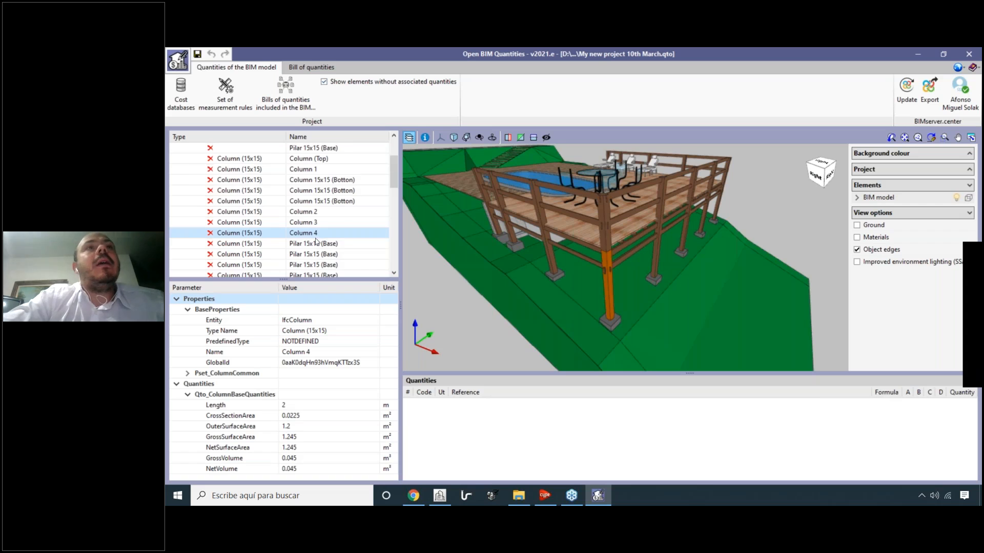
scroll(316, 241, up, 2)
Select the wood deck slab beside the corner column, find its entry under IfcSlab and display its Qto_SlabBaseQuantities.
click(586, 238)
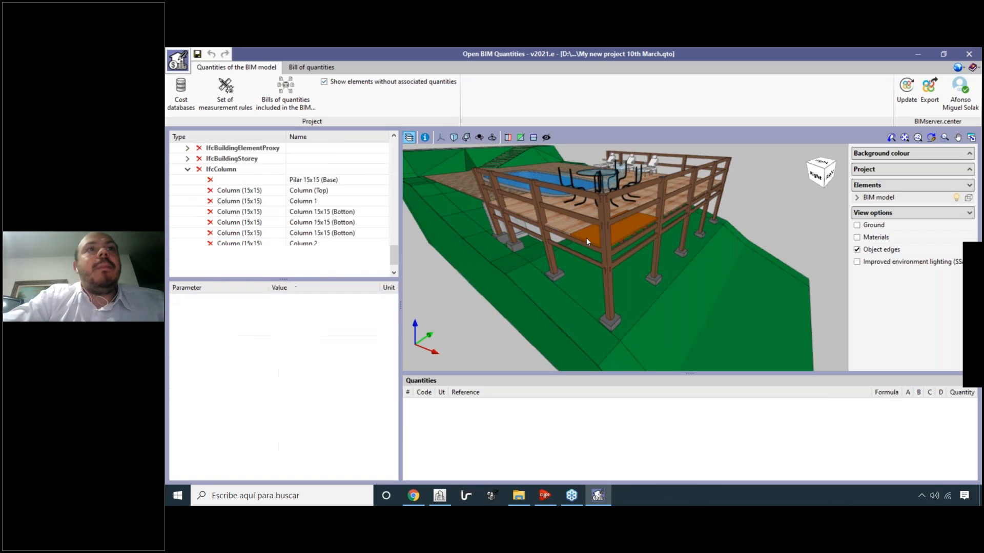
scroll(244, 193, up, 2)
scroll(244, 193, up, 3)
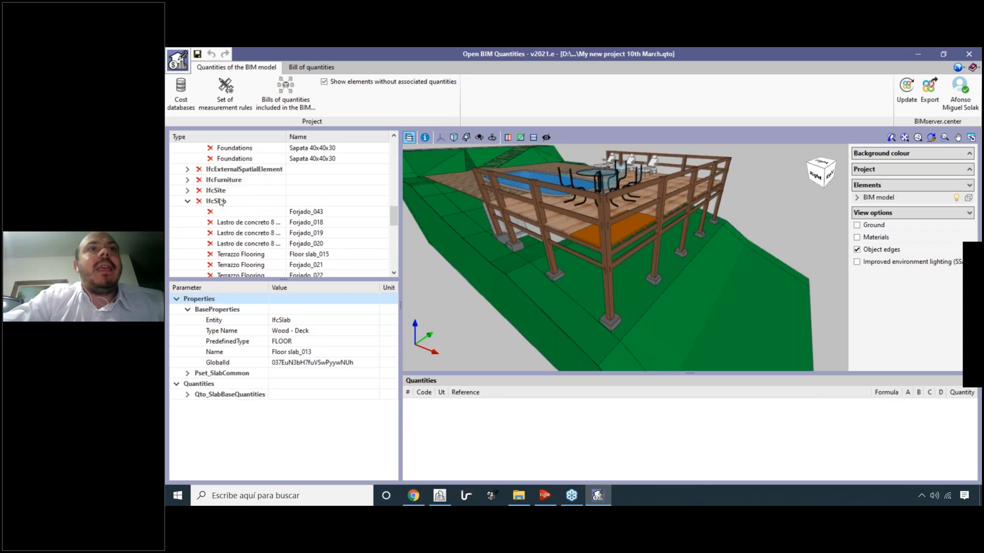
scroll(220, 201, down, 5)
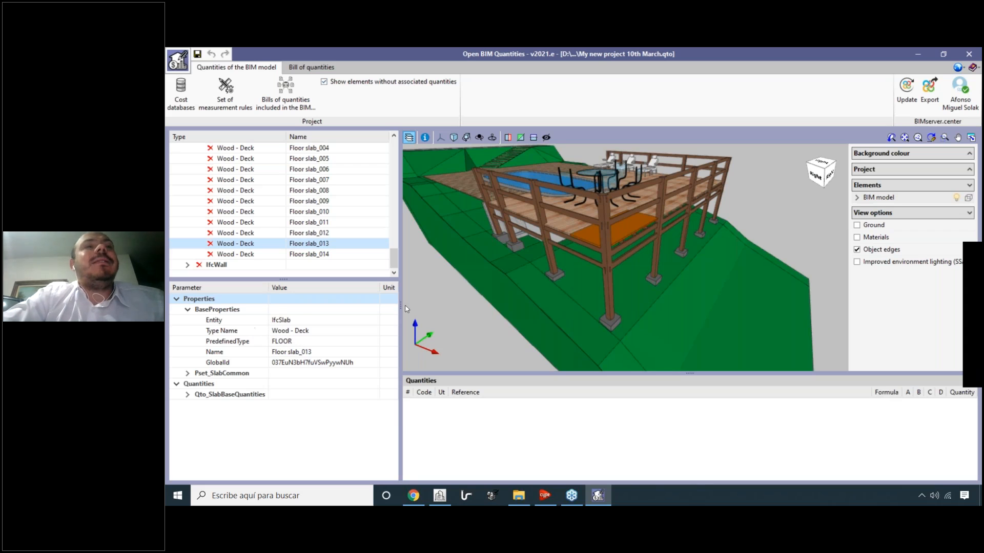
double_click(241, 395)
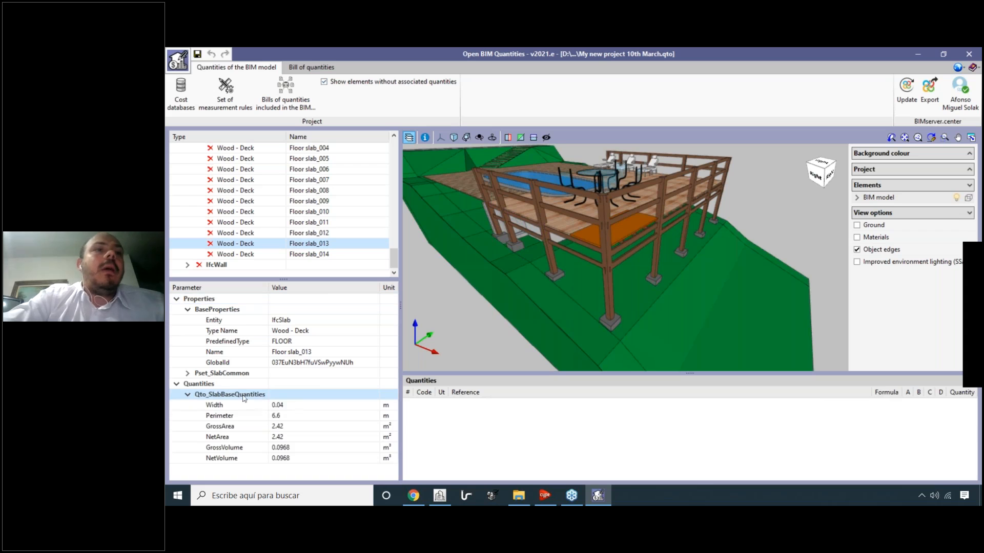
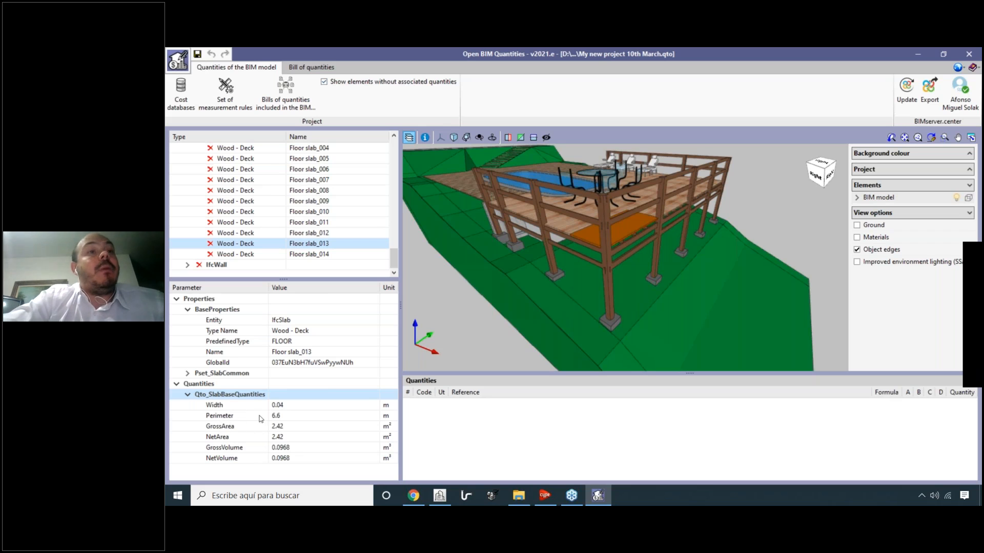
Compare the base quantities available for the corner column with those of the adjacent wood deck slab.
click(608, 294)
click(188, 393)
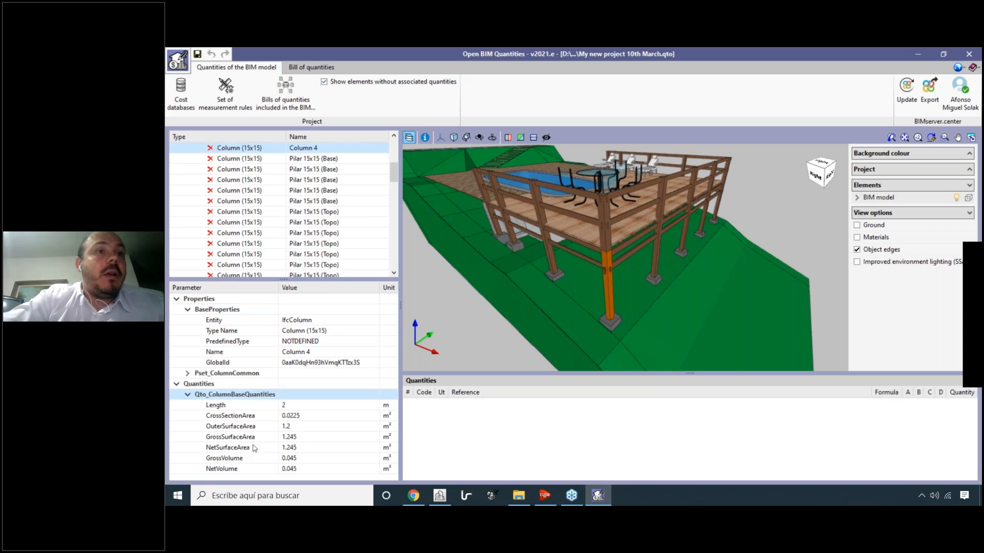
click(592, 238)
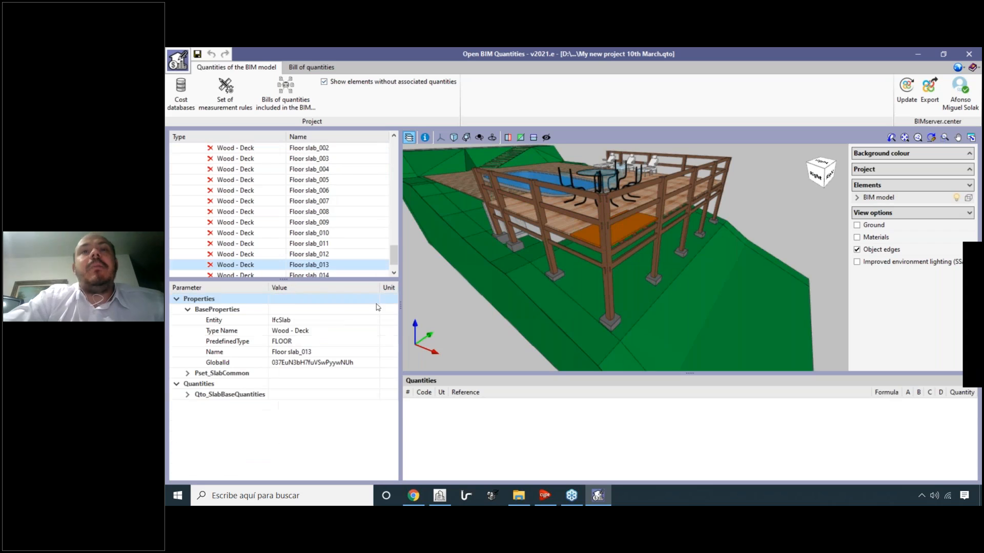
click(188, 395)
scroll(284, 235, up, 3)
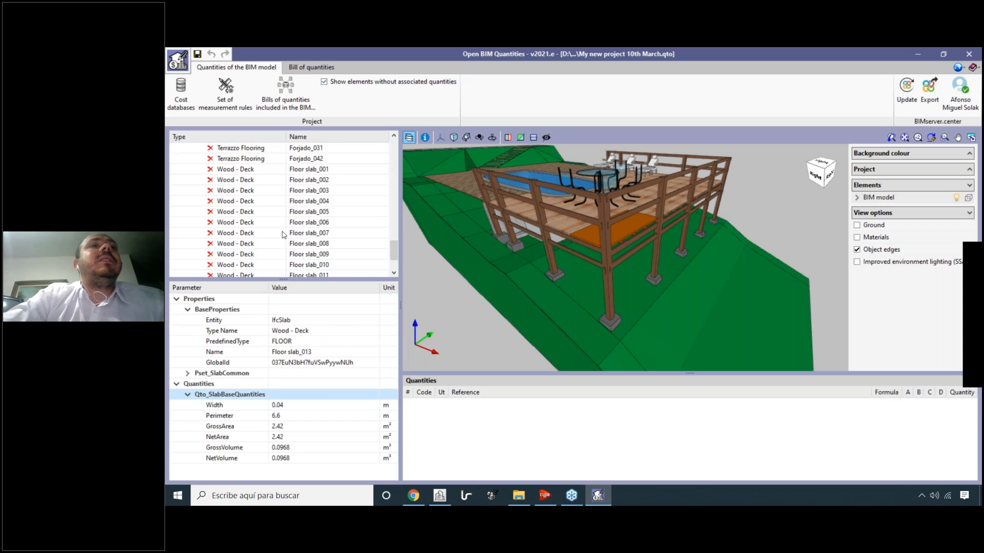
scroll(284, 235, up, 10)
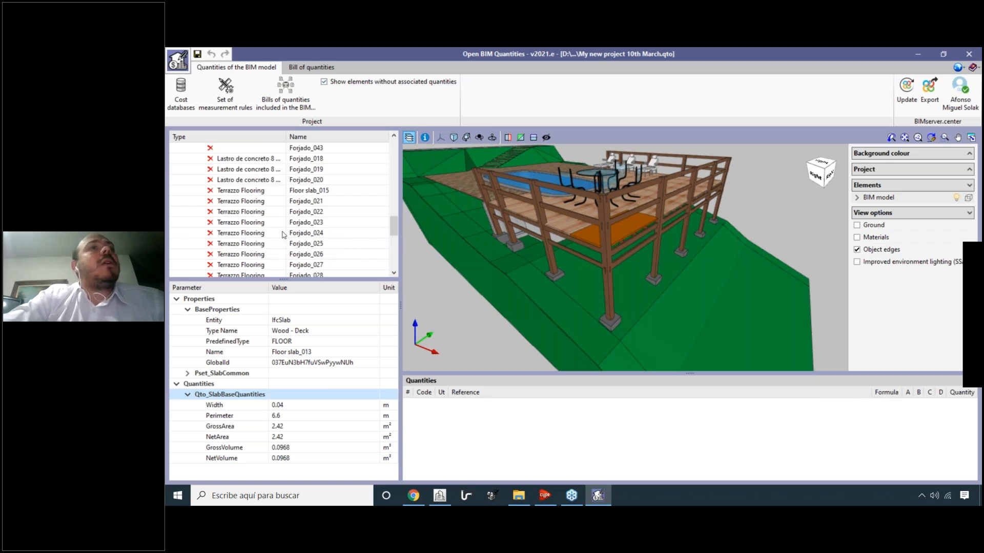
Look through the IfcSlab entries in the element list and view the deck structure in the 3D model.
scroll(285, 236, down, 8)
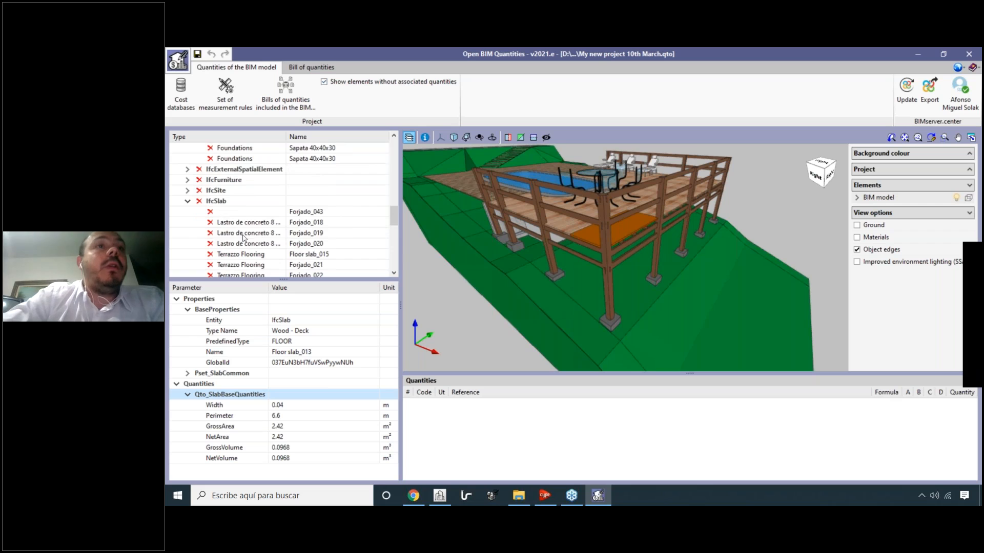
scroll(264, 241, down, 1)
scroll(318, 234, down, 2)
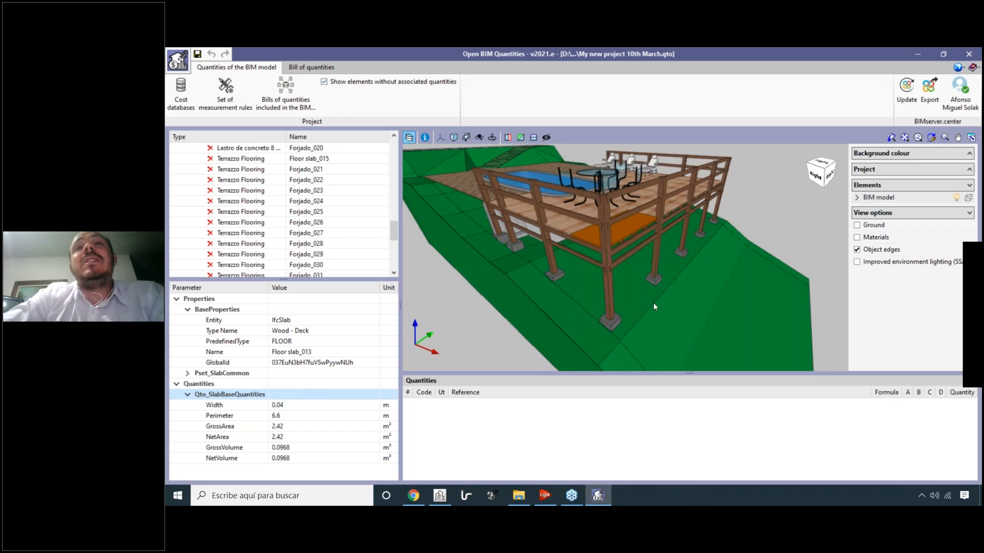
scroll(653, 303, down, 2)
scroll(745, 230, up, 2)
scroll(751, 232, down, 1)
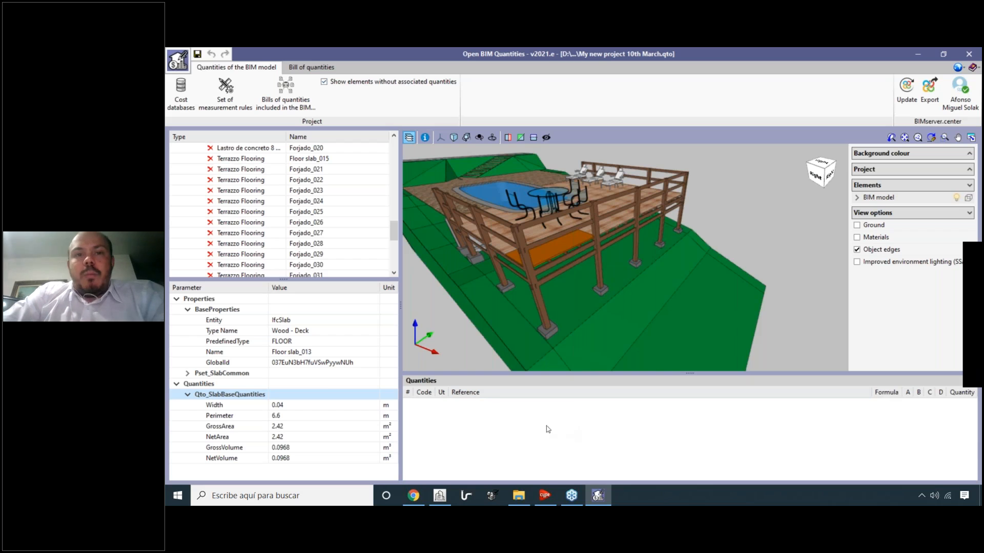
scroll(622, 316, down, 2)
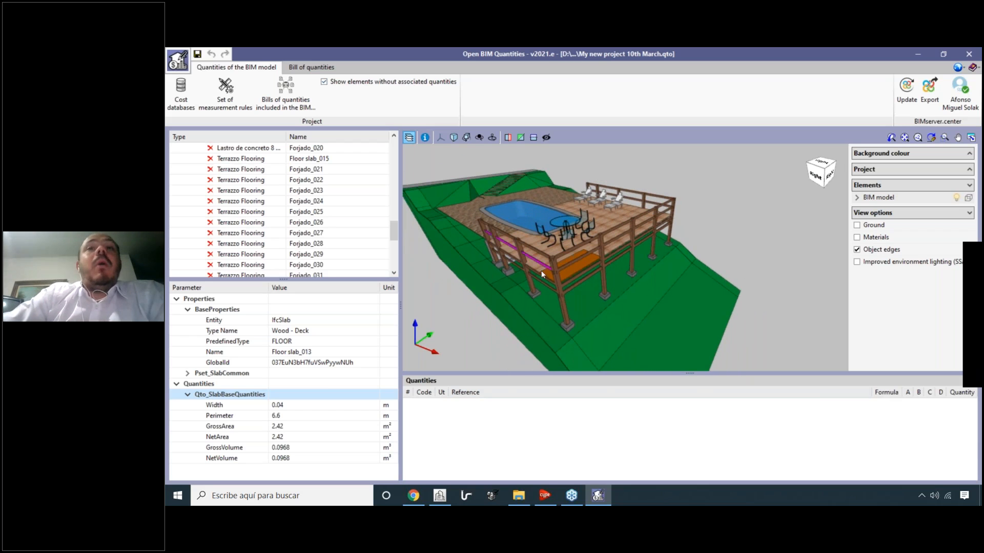
Switch to CYPE Architecture and examine the corner column's label and reference in its open Column dialog.
click(440, 495)
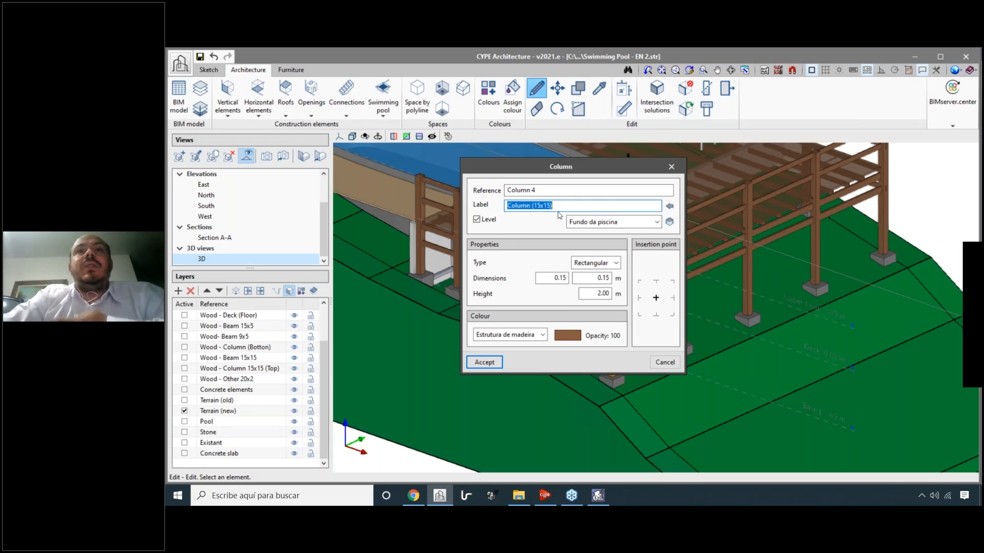
drag(579, 207, 481, 205)
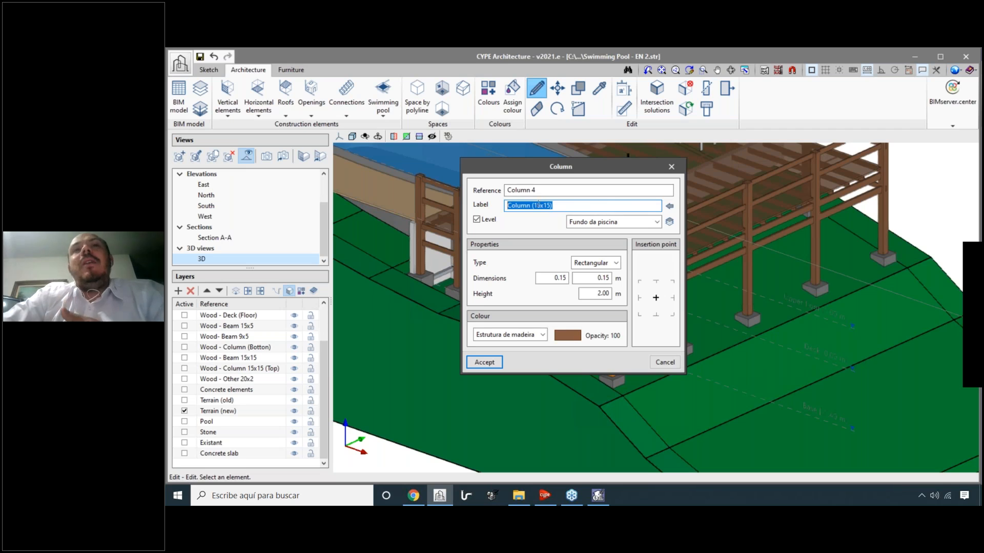
drag(574, 168, 522, 164)
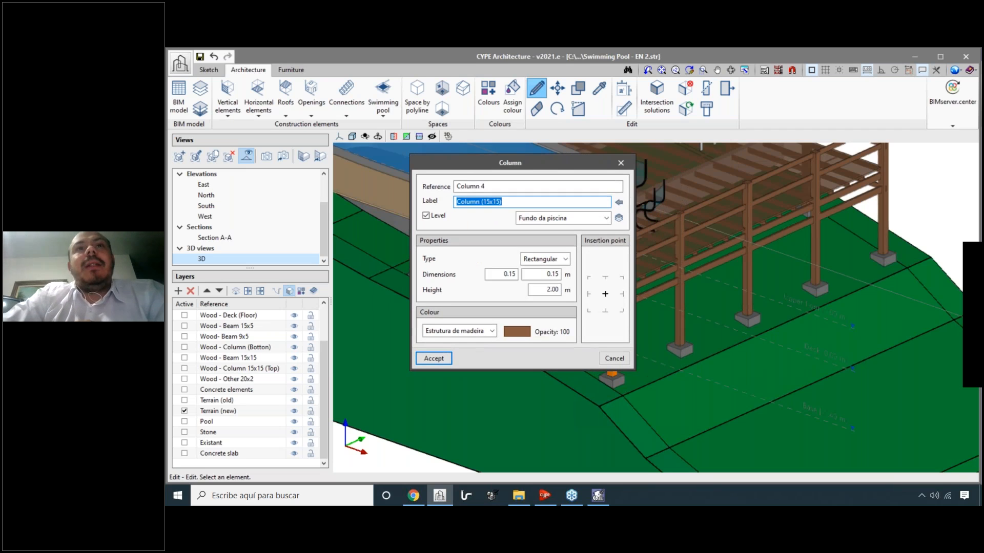
Switch back to Open BIM Quantities and inspect the properties of the front corner column and the adjacent wood deck slab.
click(598, 495)
middle_drag(564, 310, 576, 306)
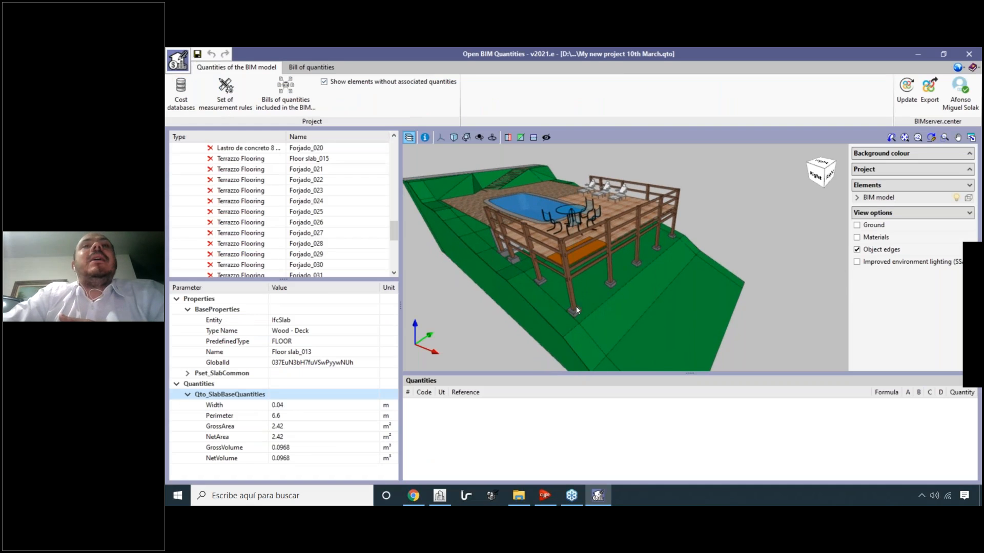
scroll(617, 242, up, 4)
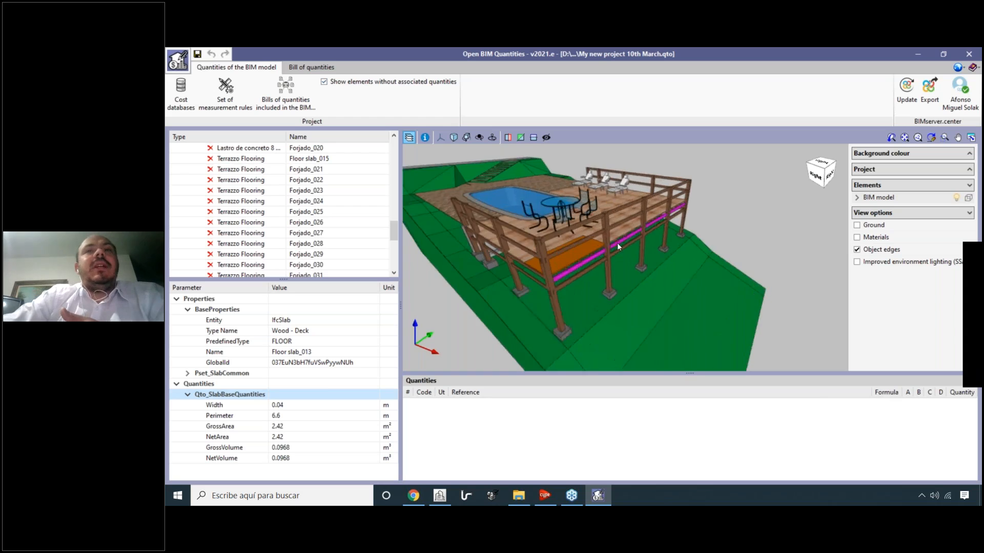
scroll(649, 219, down, 2)
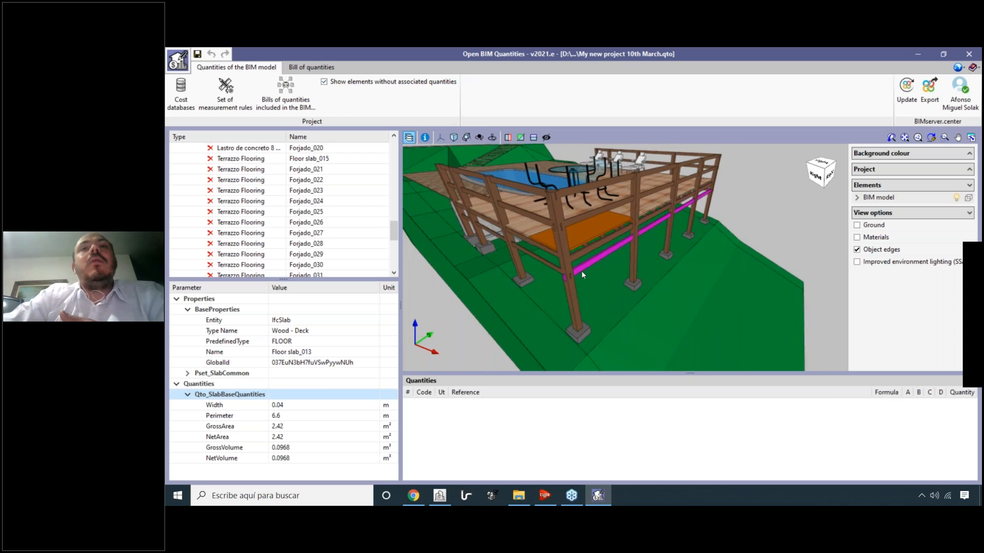
click(571, 281)
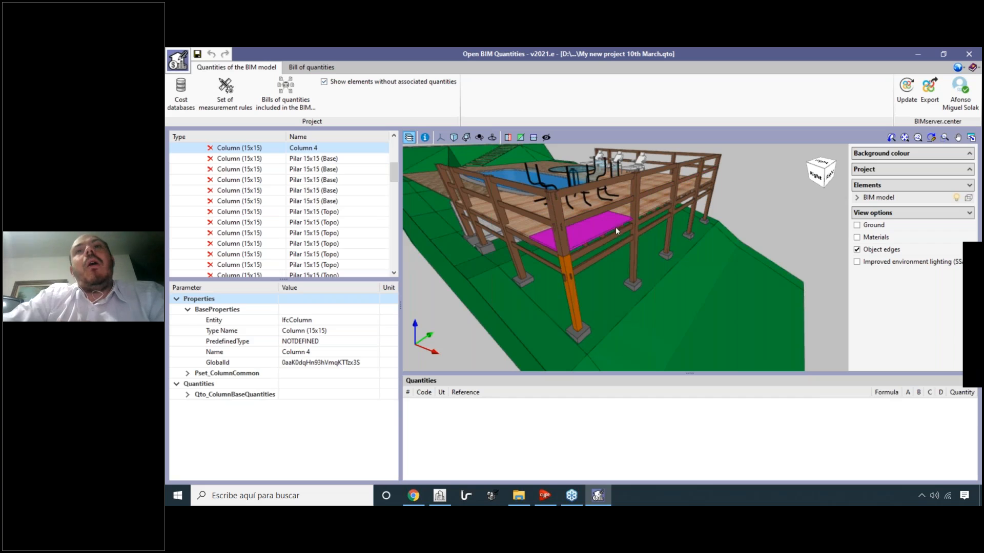
click(611, 223)
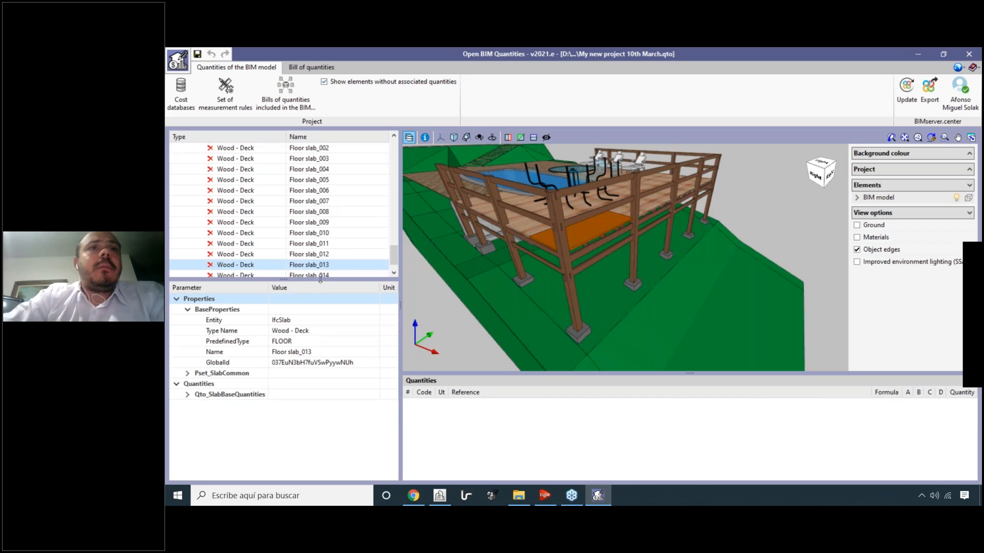
Enlarge the element list and collapse the IfcColumn and IfcSlab groups.
drag(284, 280, 283, 331)
scroll(285, 210, up, 10)
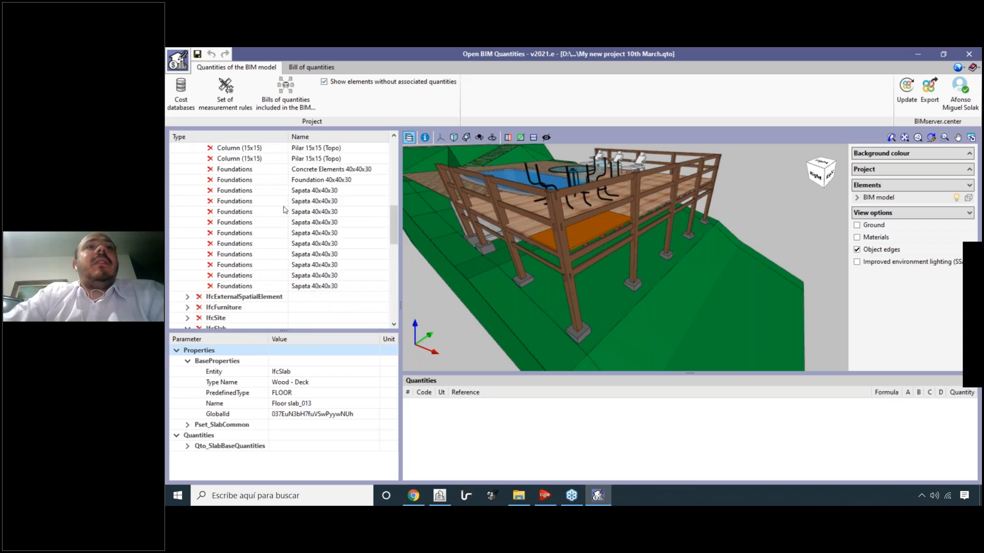
scroll(285, 210, up, 2)
click(188, 201)
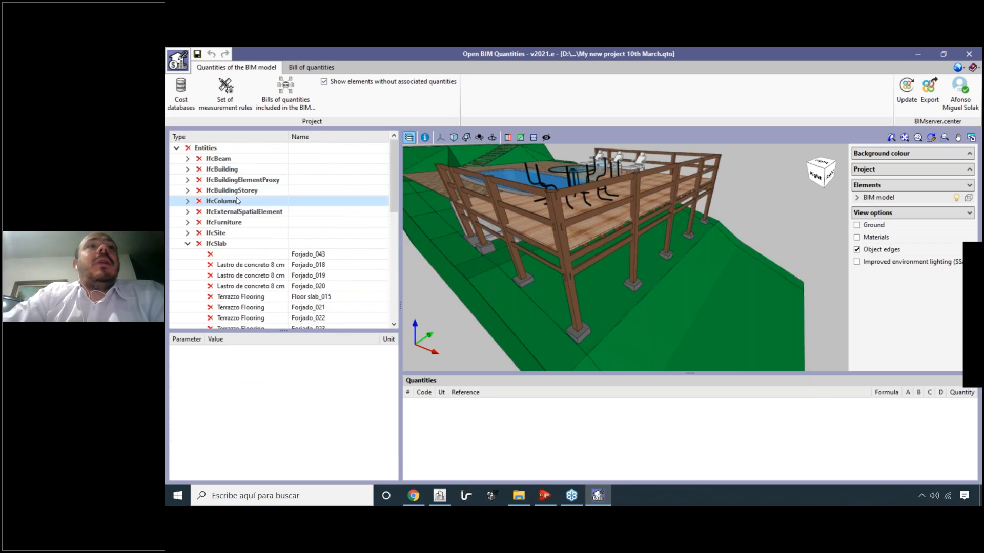
click(187, 243)
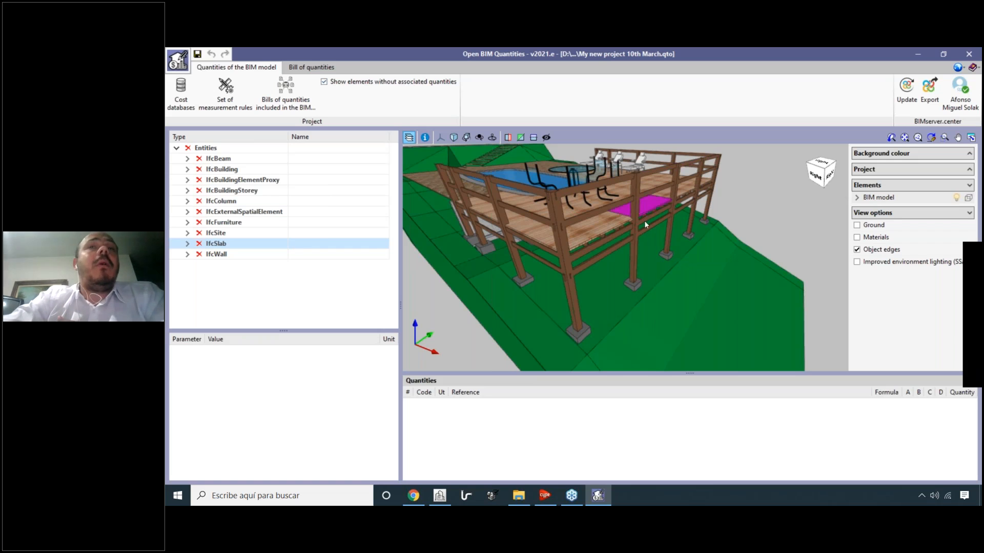
scroll(653, 231, down, 2)
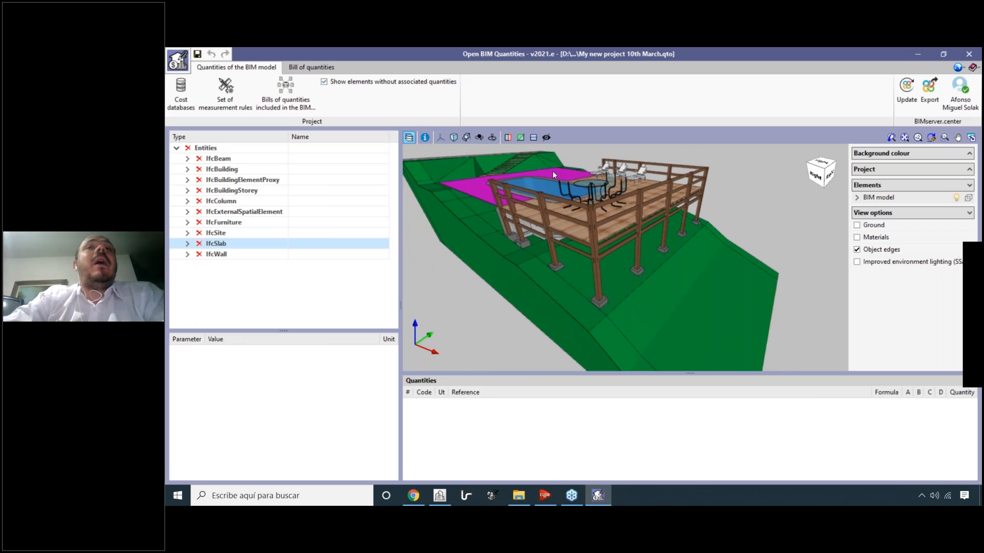
Create a cost database named "My new cost database" without importing a BC3 file.
click(181, 107)
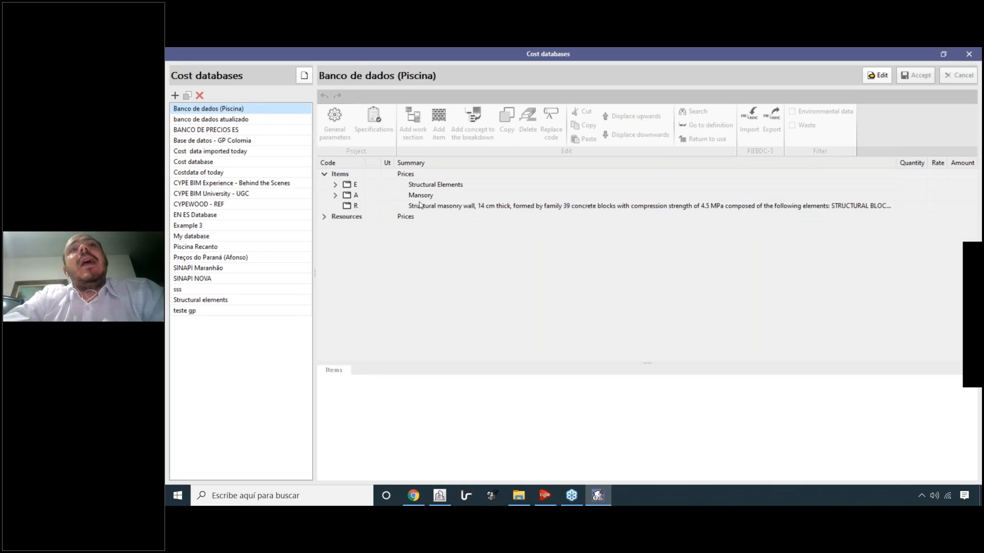
click(175, 96)
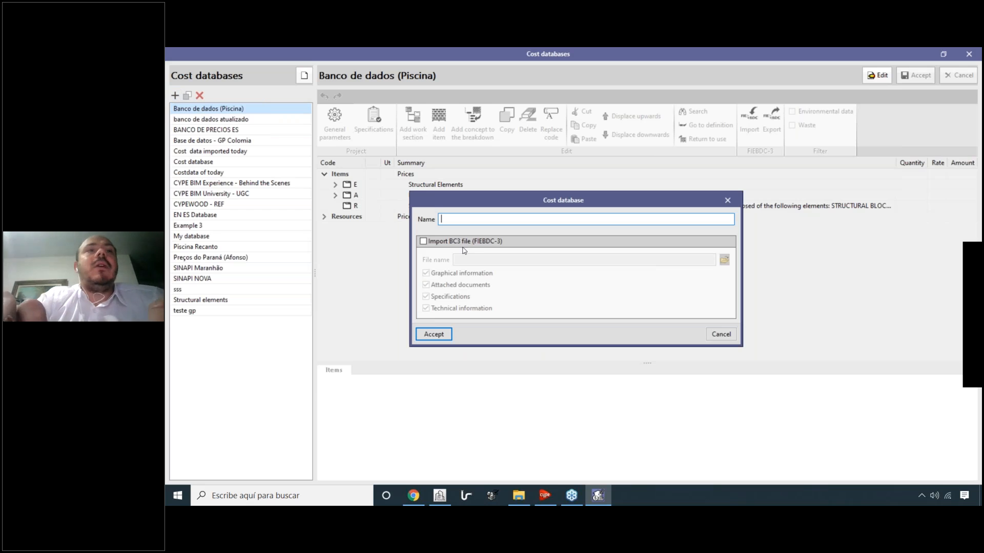
text(My new cost datab)
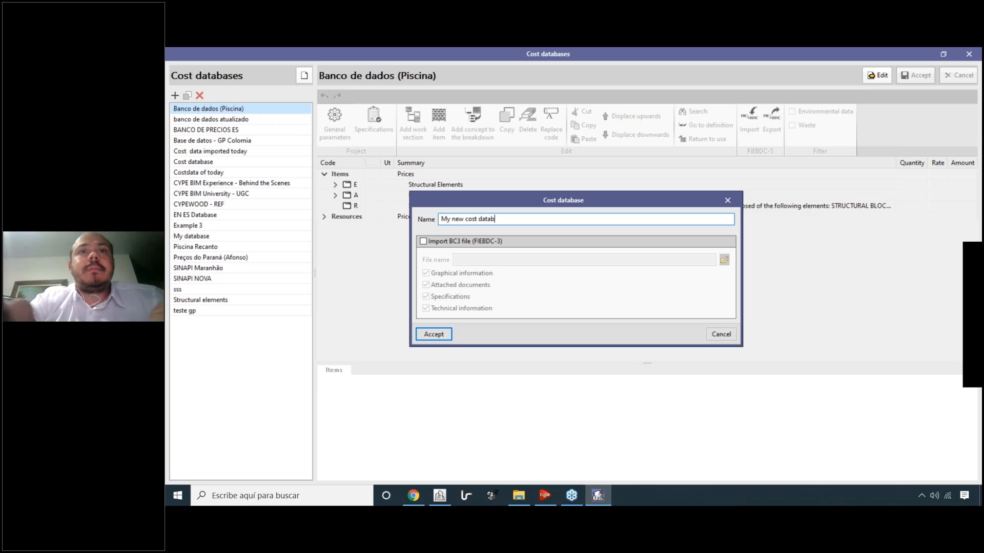
text(ase)
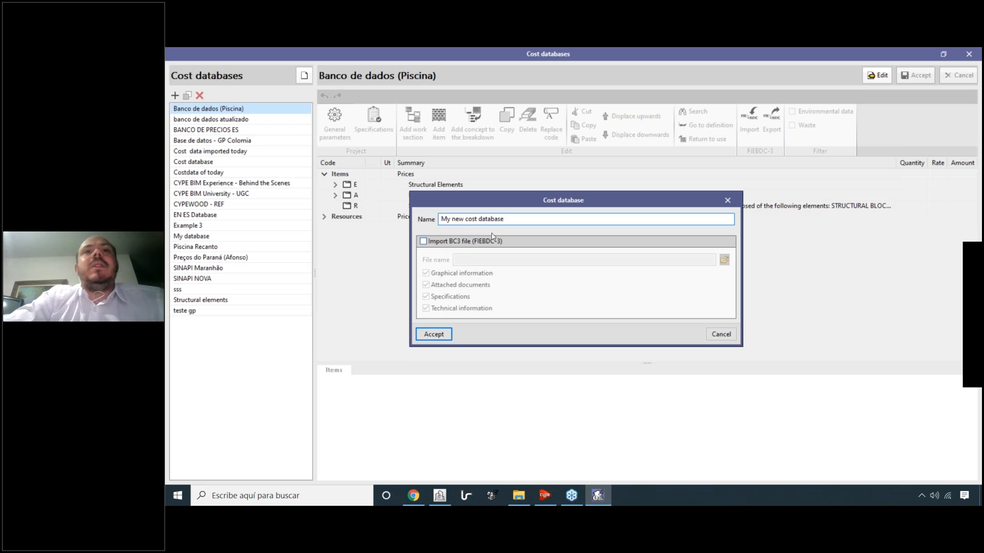
click(457, 242)
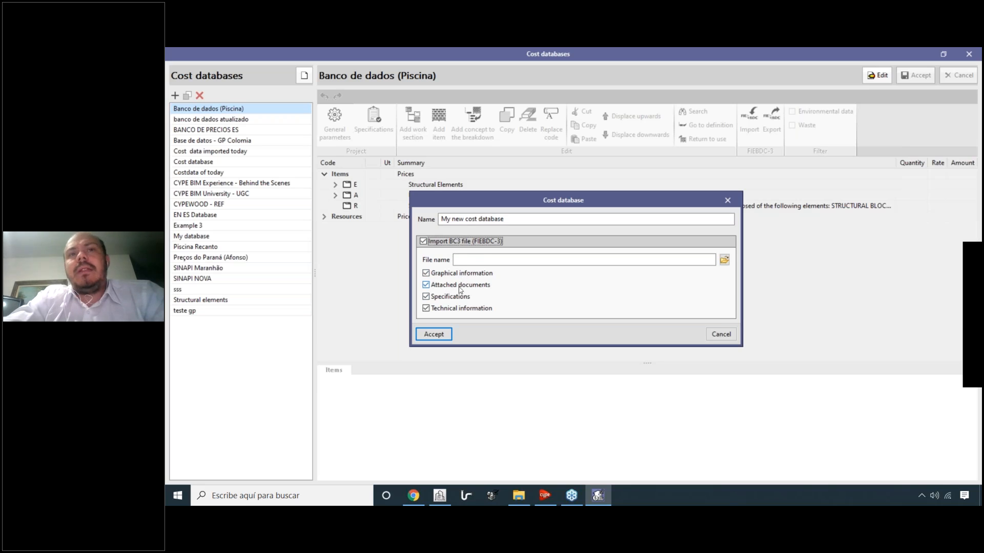
click(424, 241)
click(548, 220)
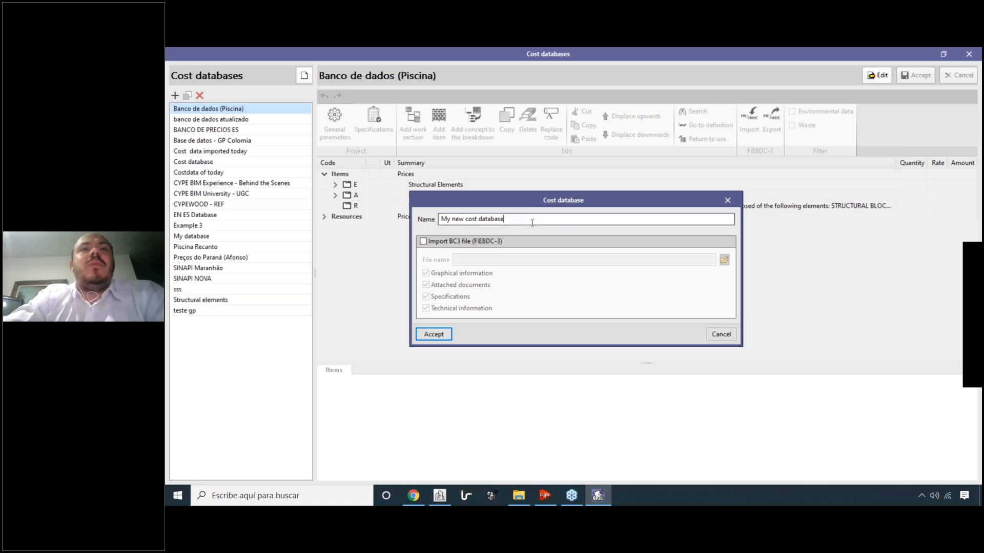
click(434, 334)
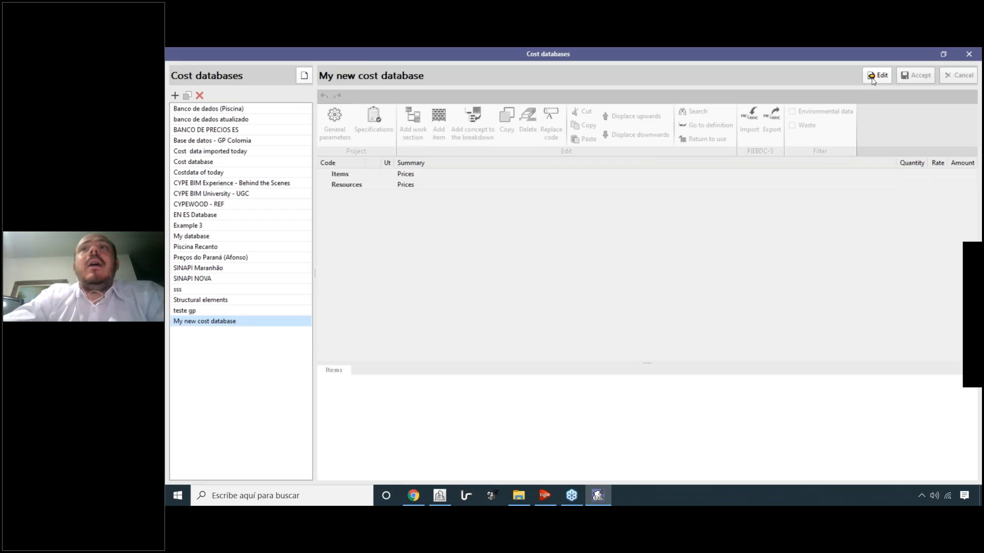
Put the new cost database in edit mode and set its currency to United States Dollar (USD) in the general parameters.
click(873, 77)
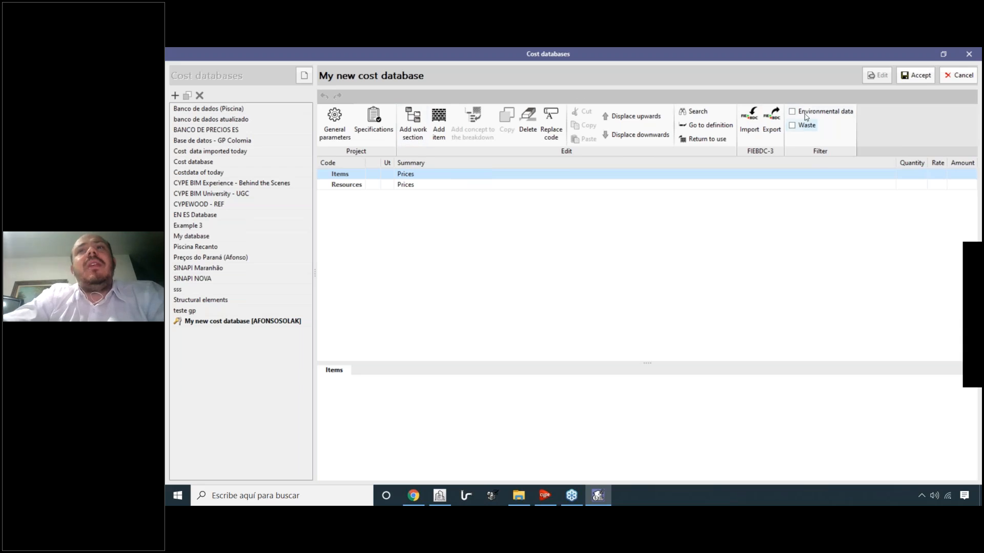
click(339, 133)
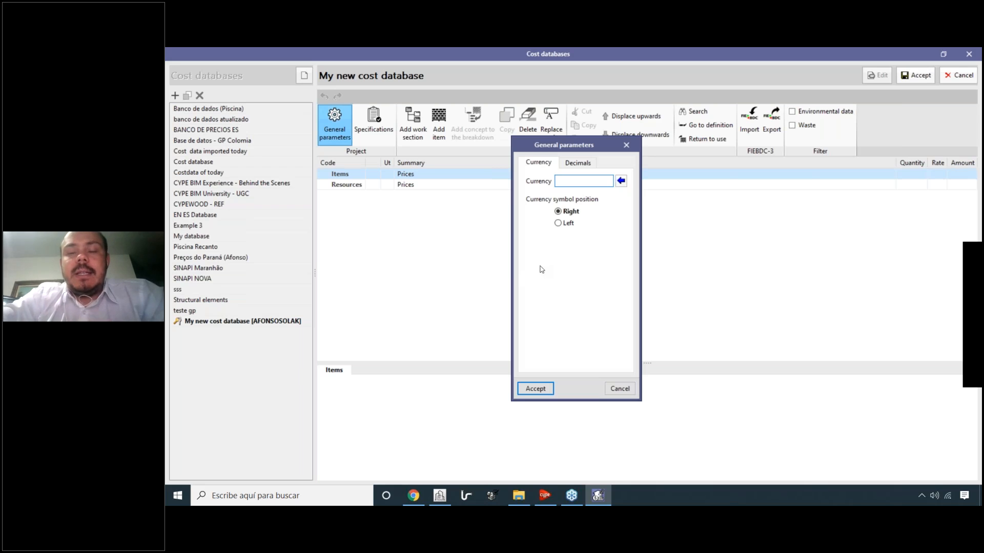
click(621, 180)
drag(597, 137, 765, 143)
text(cad)
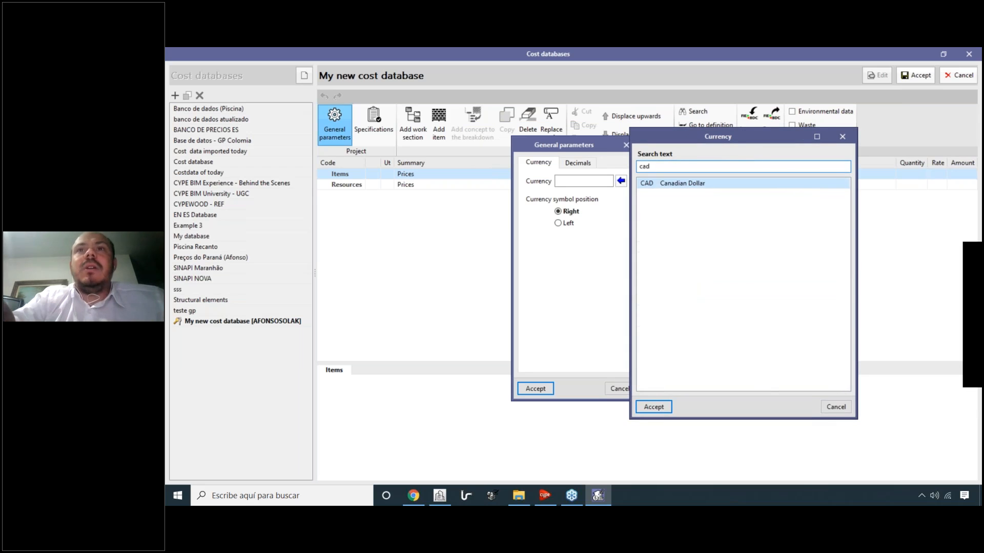
key(BackSpace)
key(BackSpace)
key(BackSpace)
text(u)
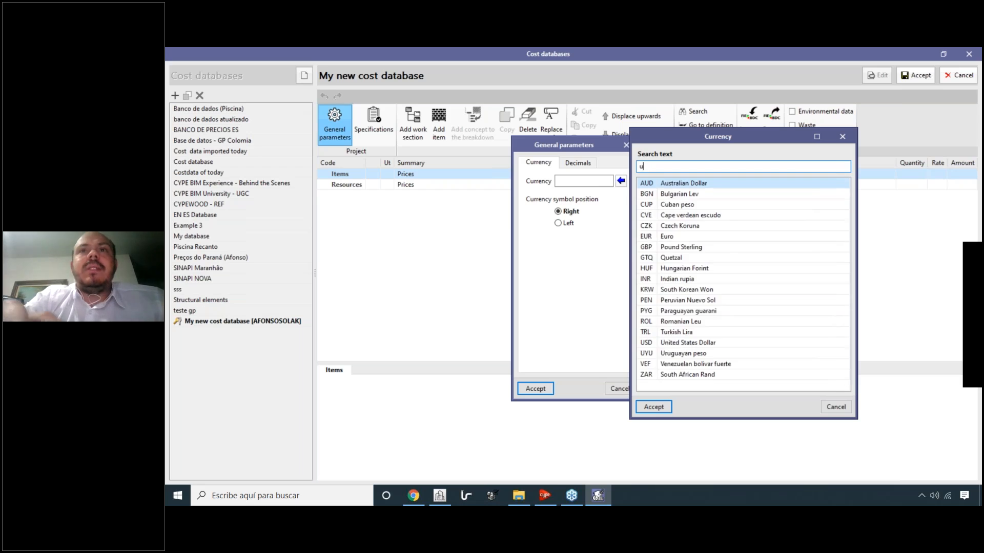
text(sa)
key(BackSpace)
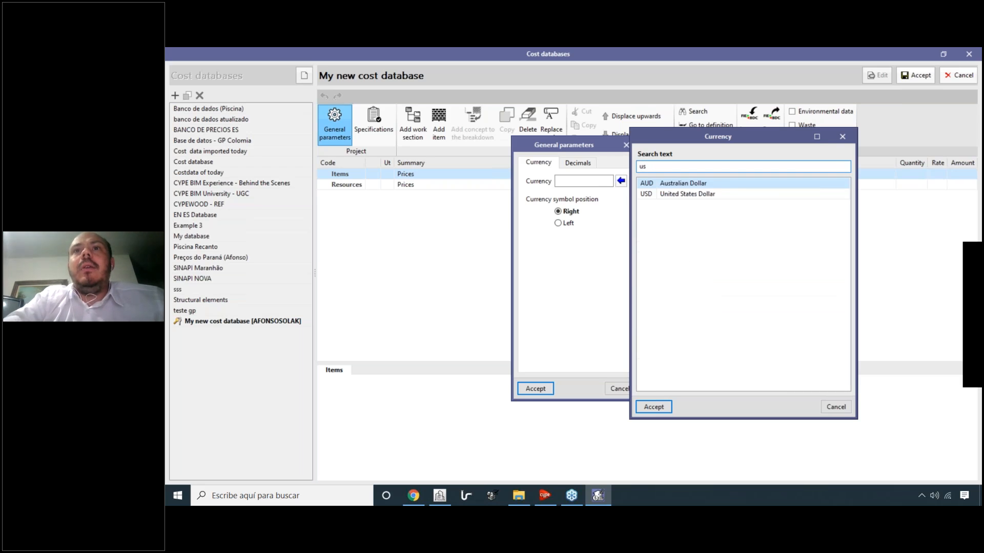
click(724, 195)
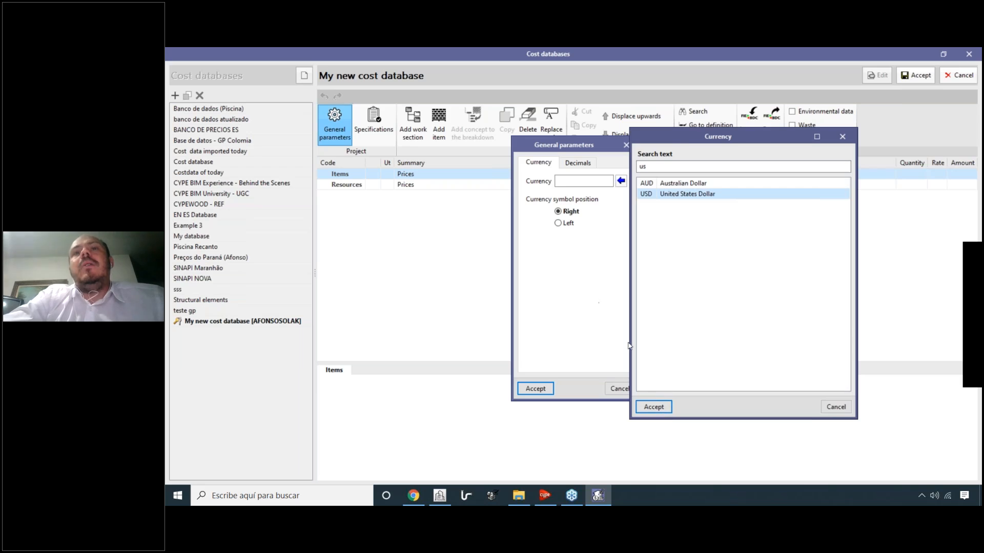
click(653, 407)
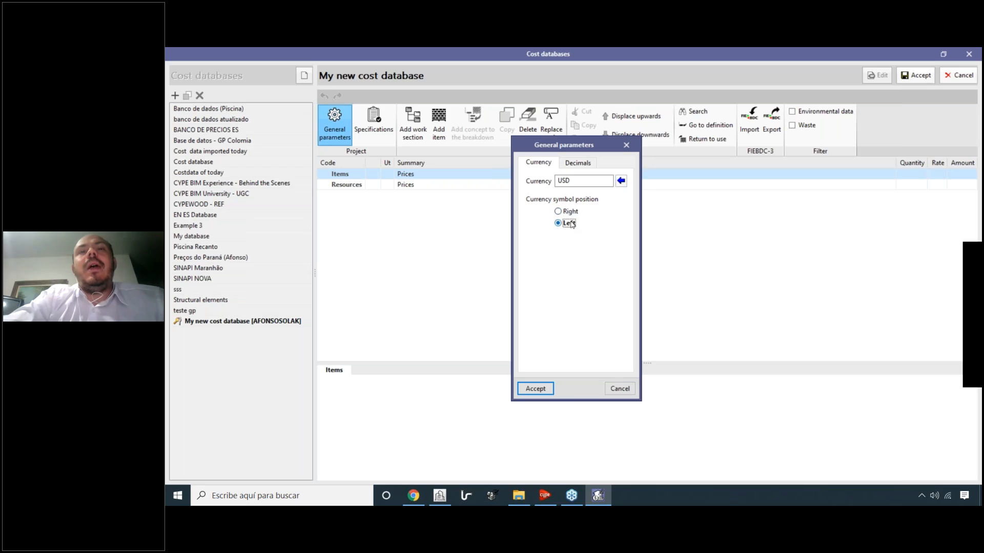
Set the currency symbol position to Right, review the decimals settings and accept the general parameters.
click(567, 223)
click(570, 212)
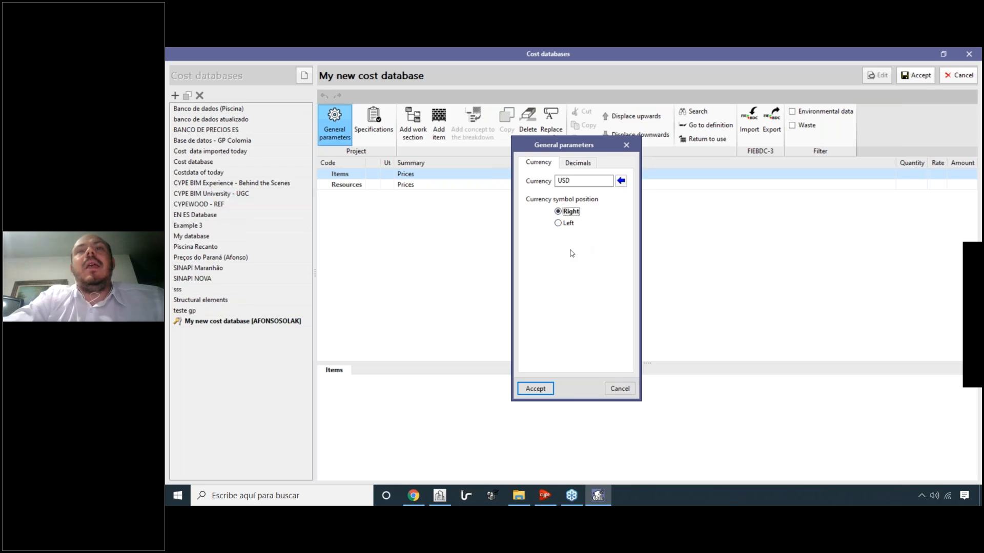
click(578, 163)
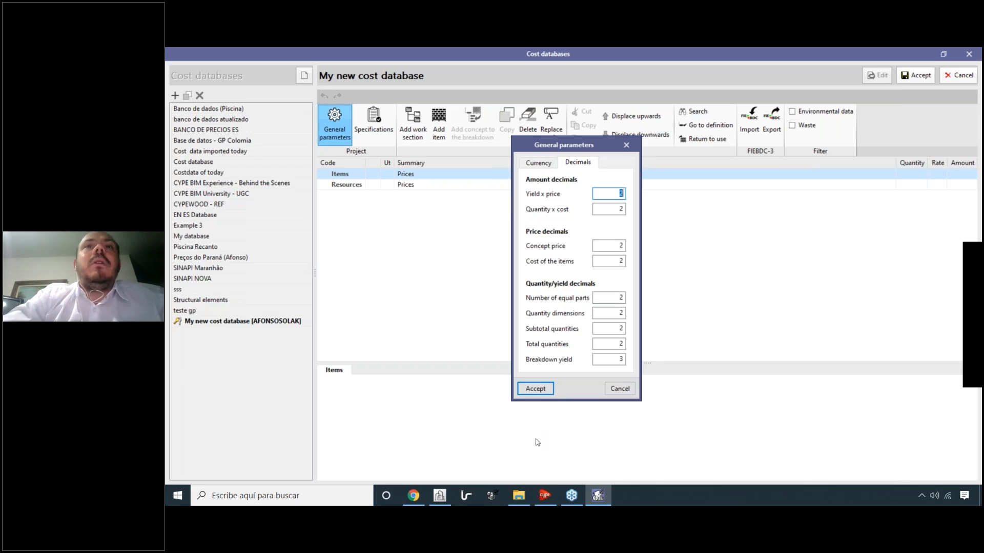
click(534, 388)
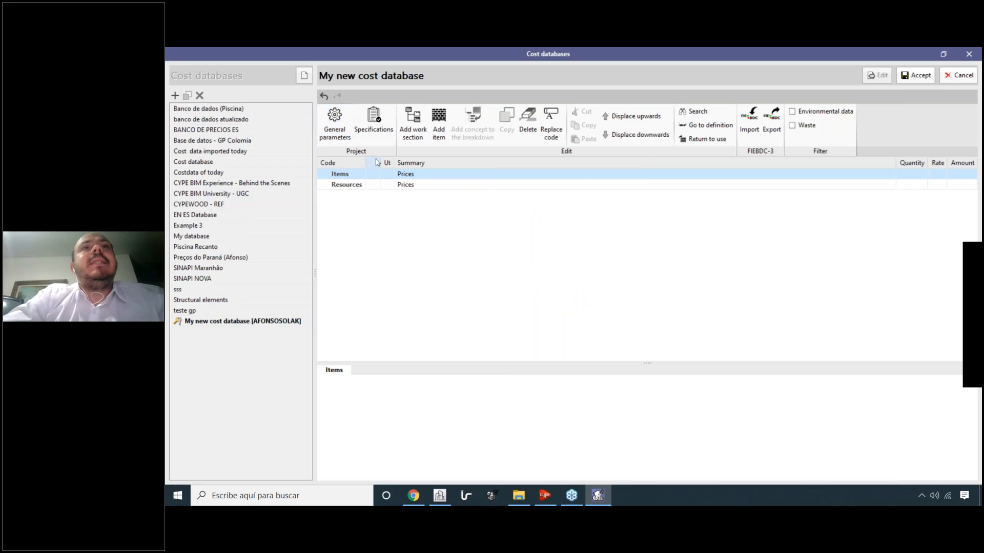
Add a work section under Items with the code F and the summary "Foundations".
click(417, 138)
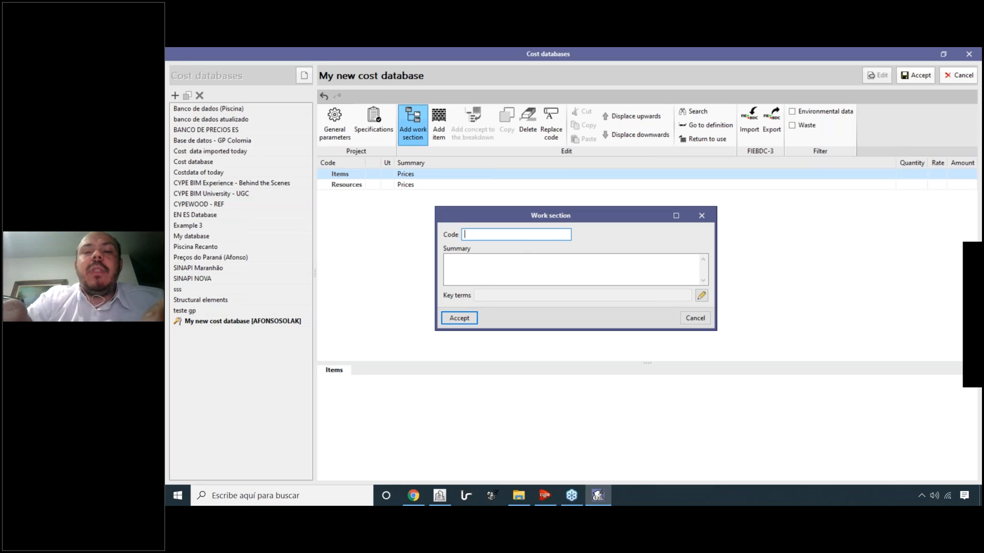
click(526, 273)
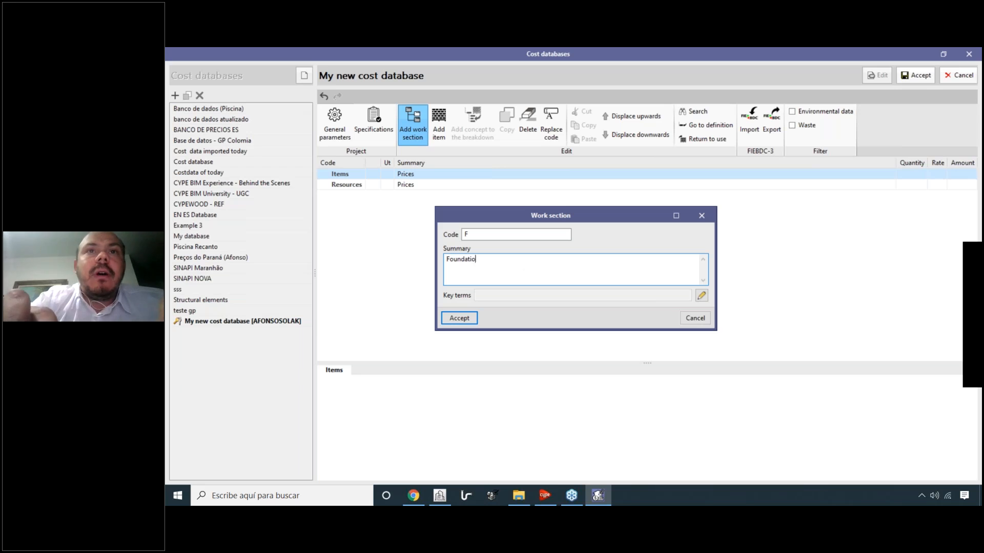
click(460, 318)
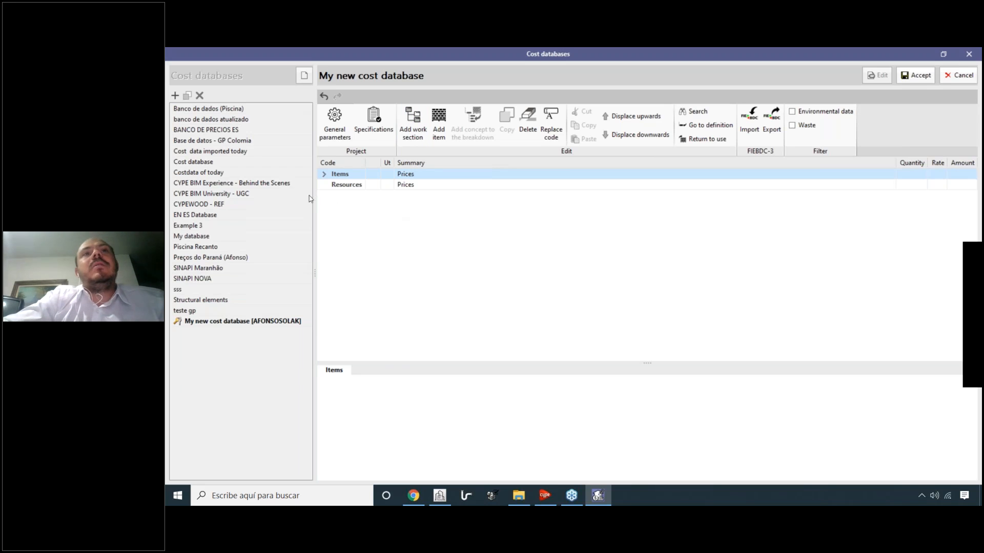
click(350, 185)
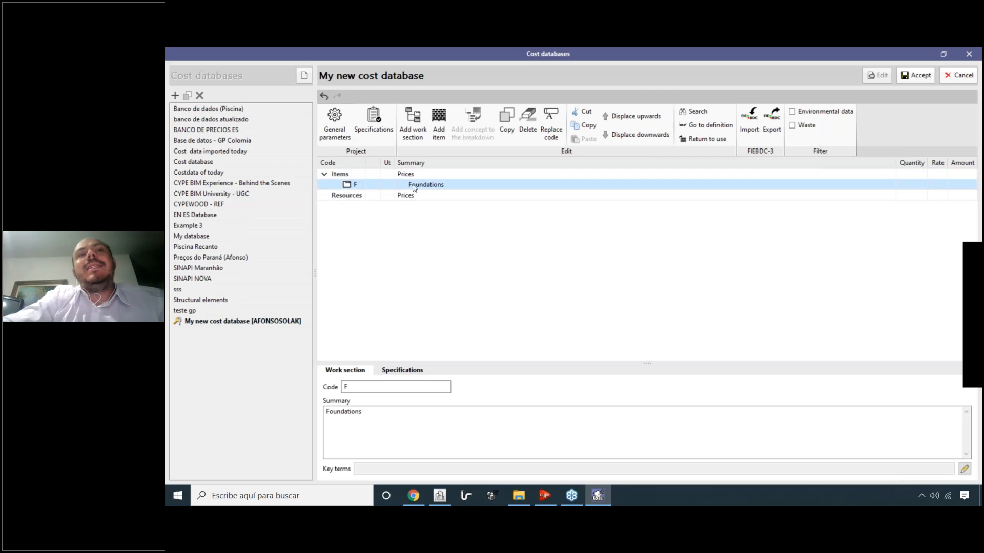
Add a second work section under Items with the code S and the summary "Structures".
click(352, 178)
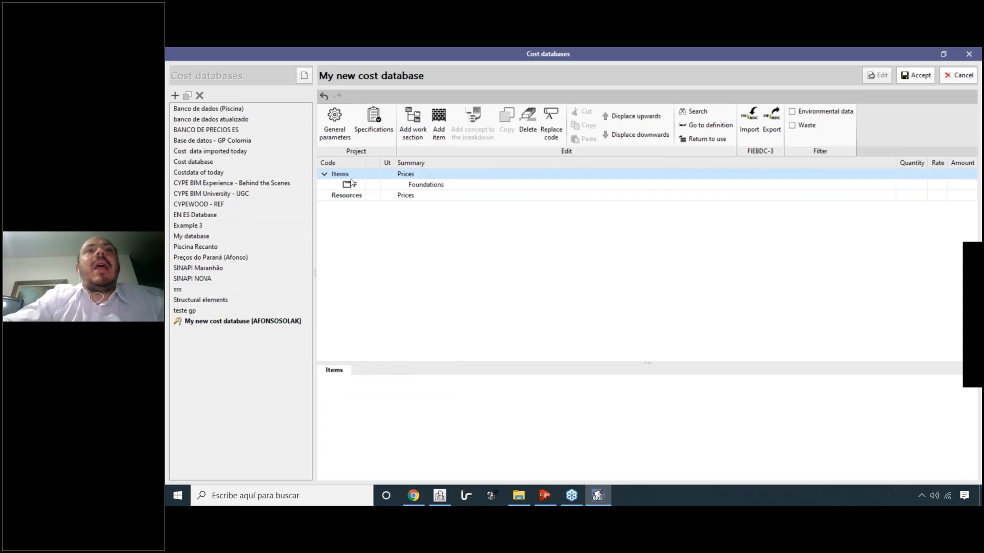
click(423, 119)
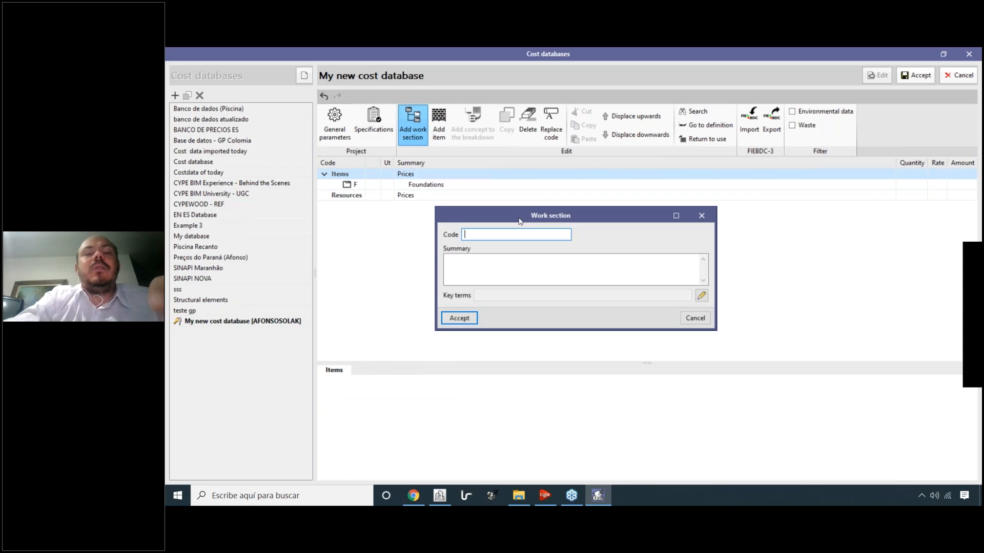
key(Tab)
text(Stru)
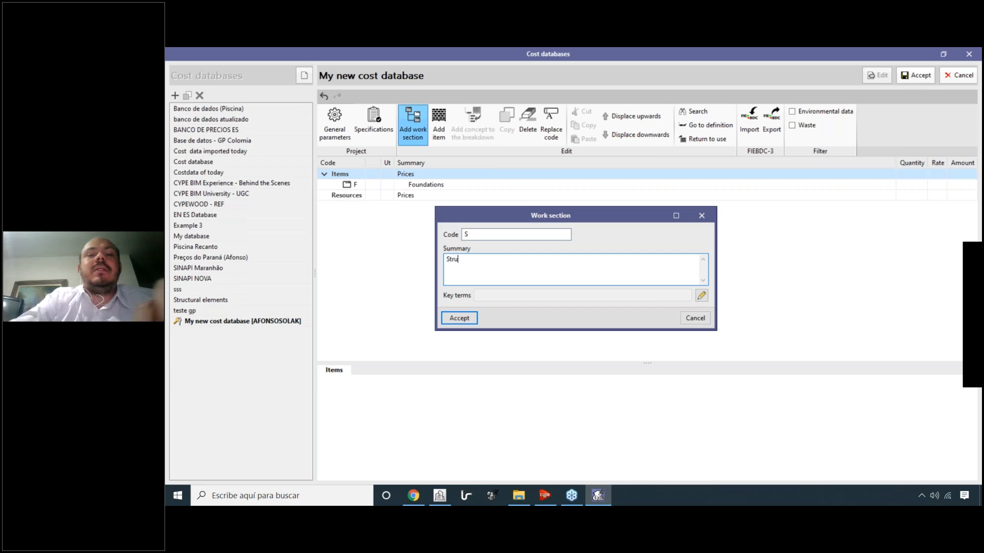
click(461, 319)
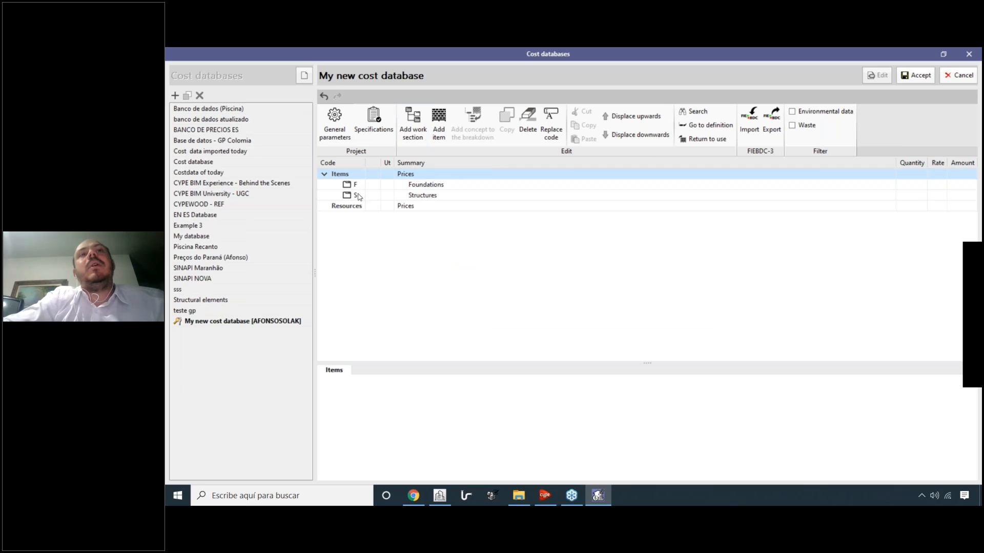
Add a third work section under Items with the code F and the summary "Finishes".
click(413, 123)
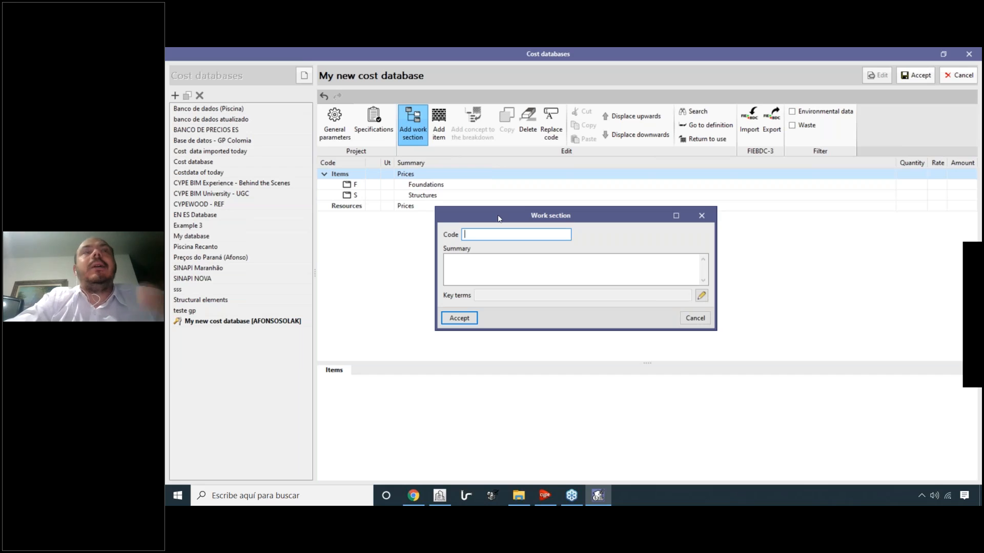
click(513, 260)
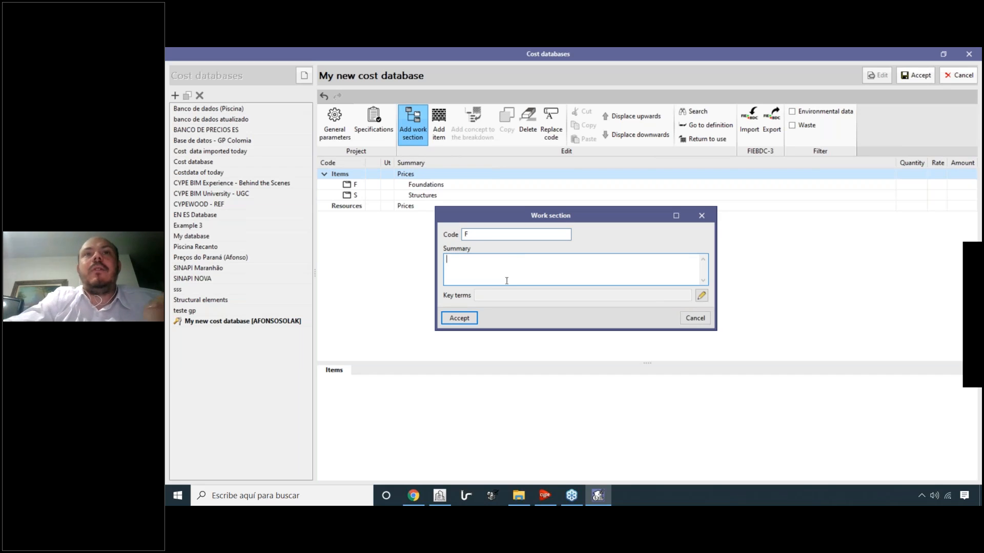
click(459, 318)
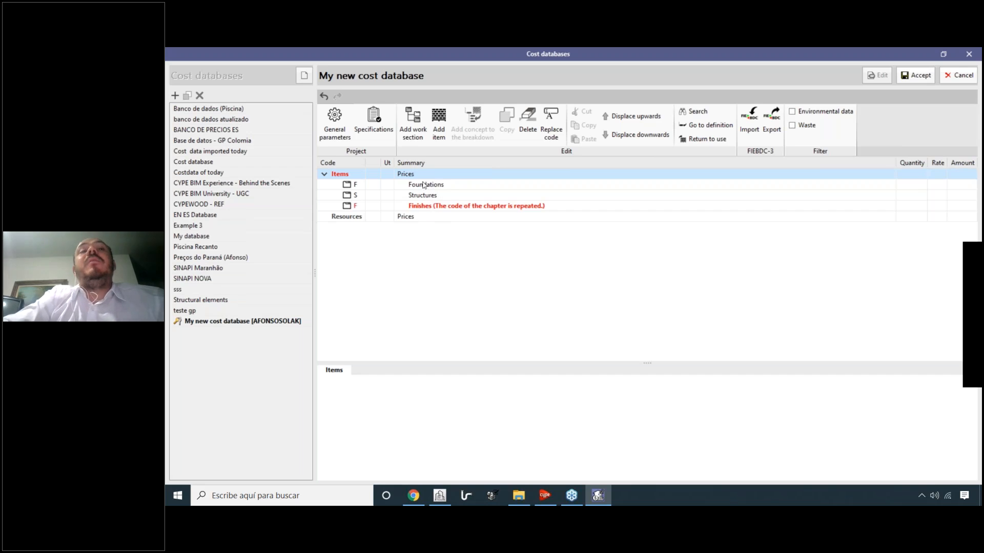
Change the work section codes to FOU for Foundations, STU for Structures and FIN for Finishes, and widen the code column.
click(360, 185)
click(402, 387)
text(OU)
click(377, 197)
click(377, 388)
text(STU)
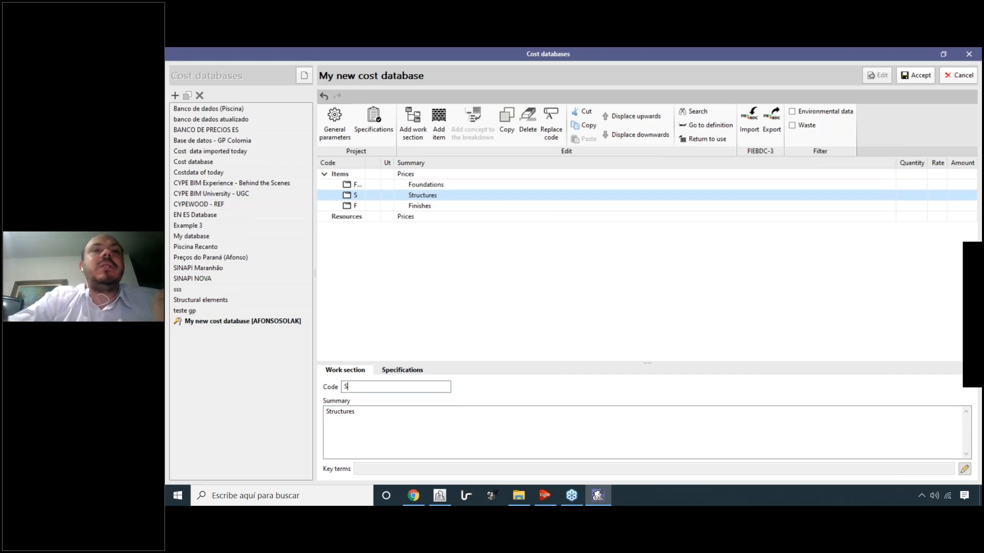
click(438, 206)
click(380, 386)
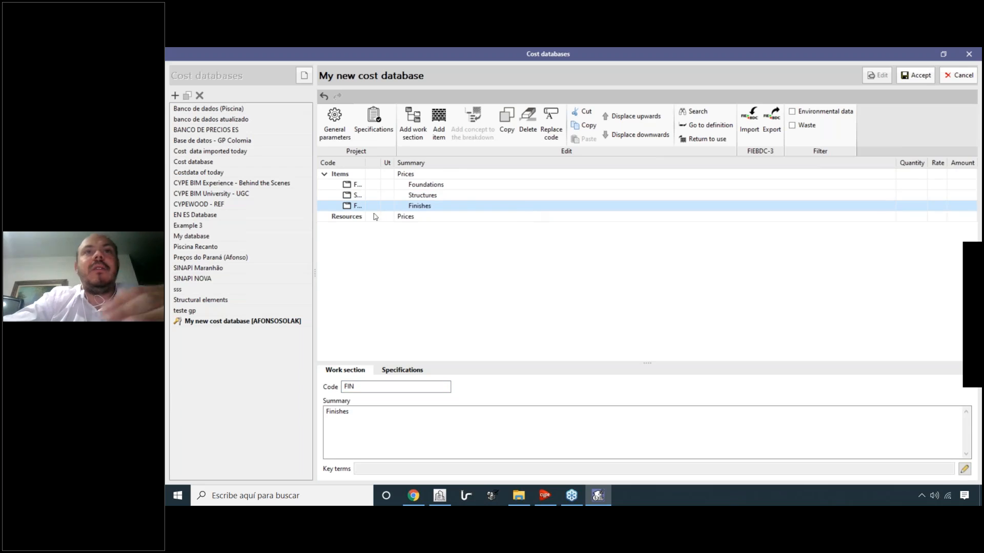
drag(366, 162, 404, 163)
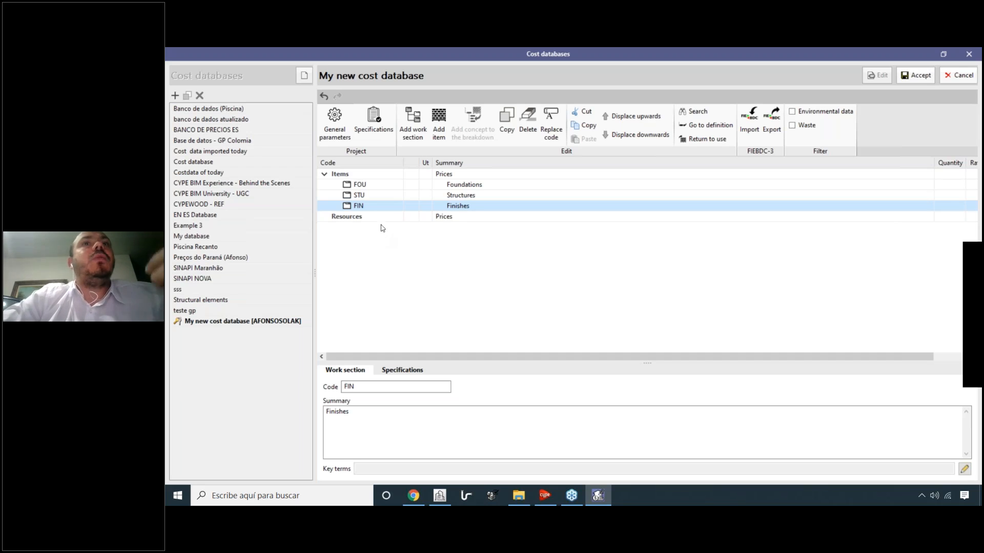
Start a new item under Resources with type Materials, code MAT0001, unit m3 and a rate of 300 USD.
click(360, 217)
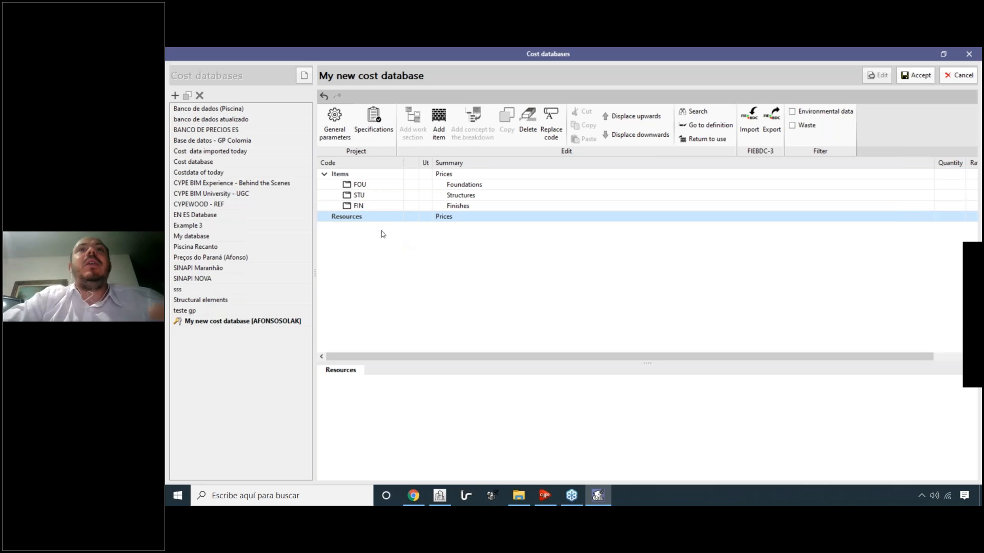
click(434, 135)
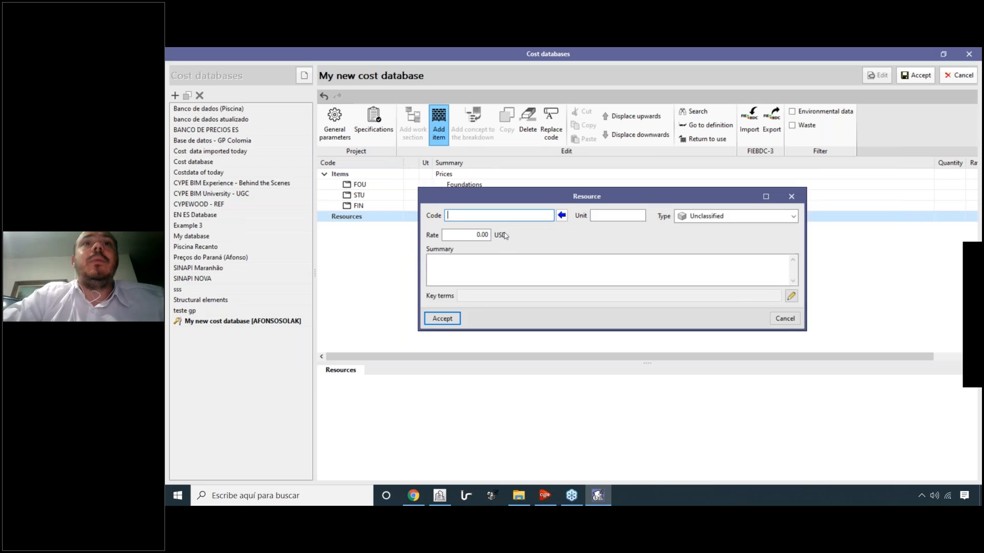
click(757, 216)
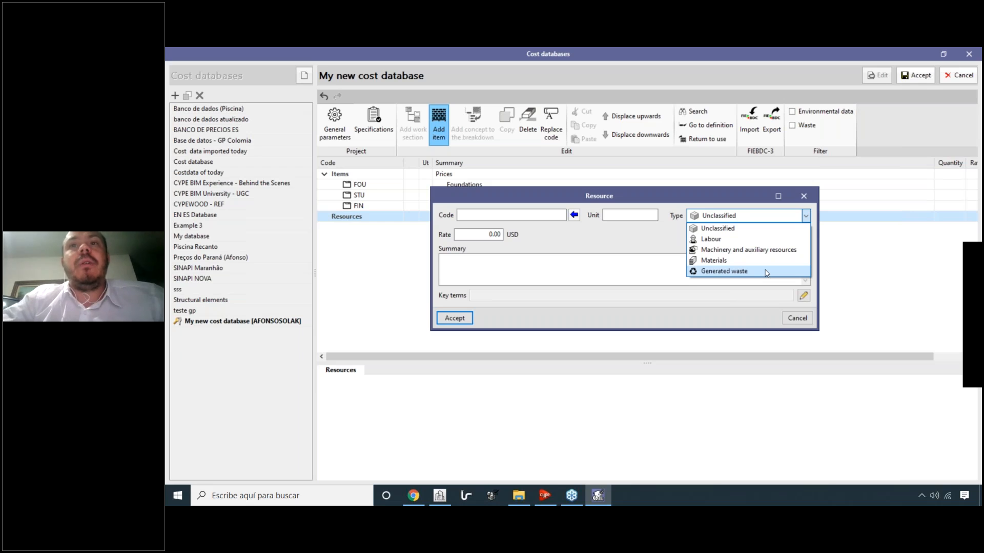
click(717, 261)
click(528, 214)
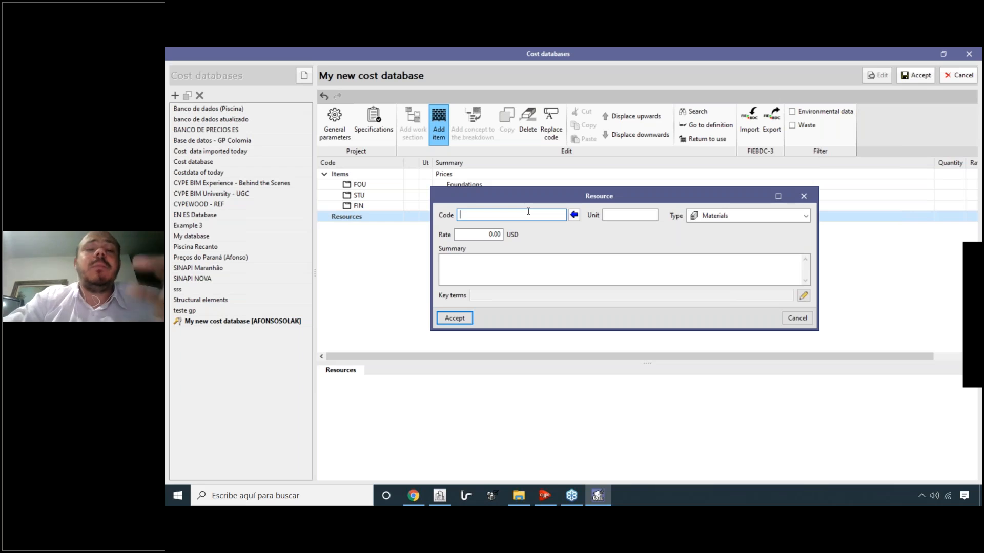
text(MAT0001)
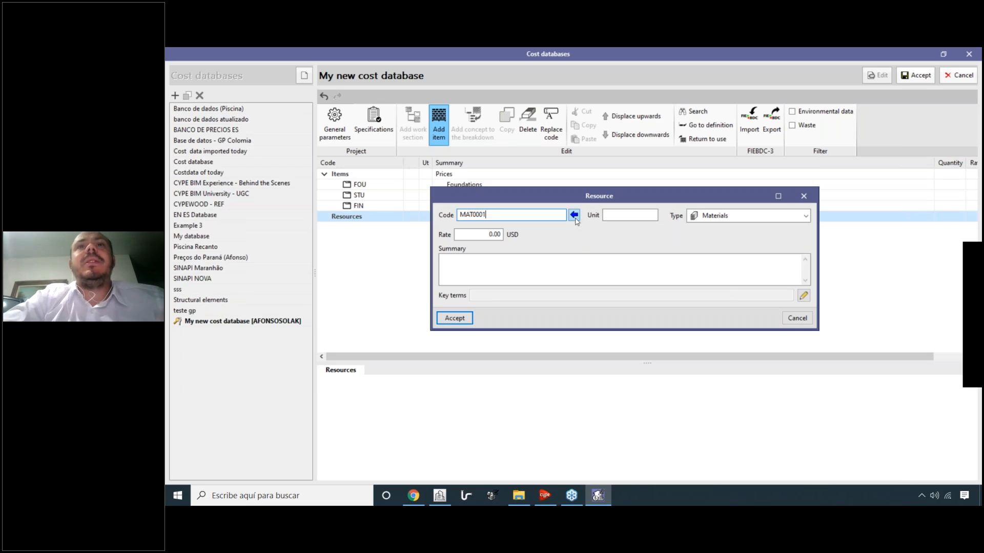
click(617, 217)
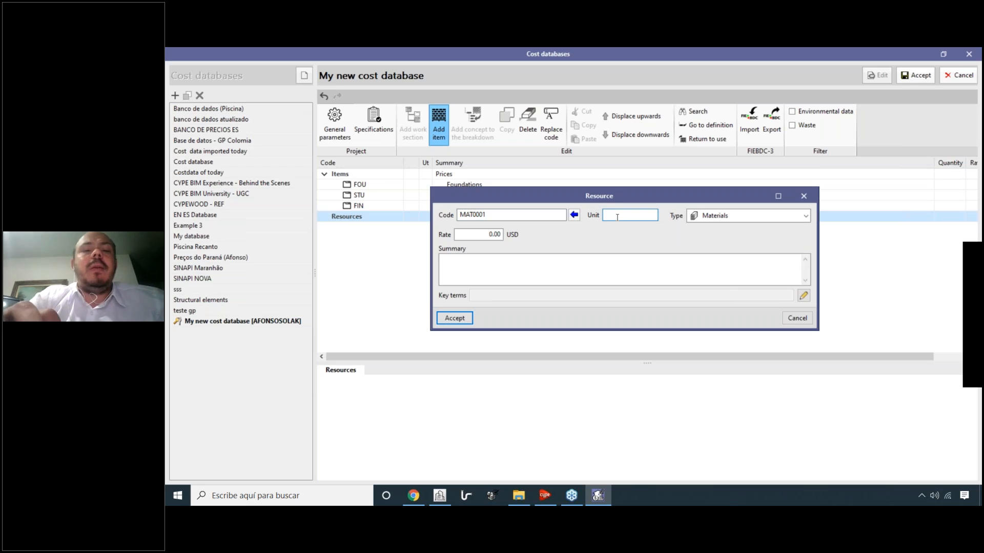
text(m3)
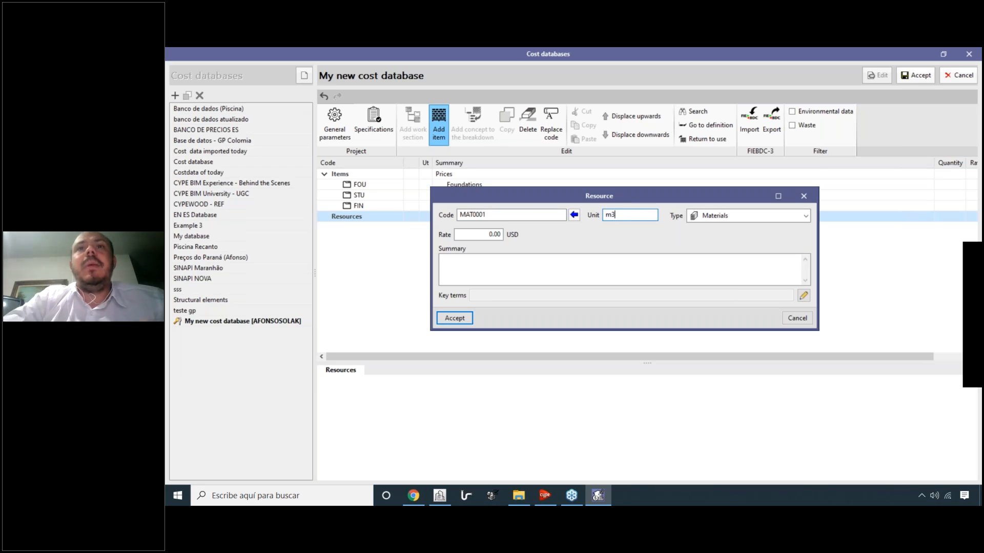
key(Tab)
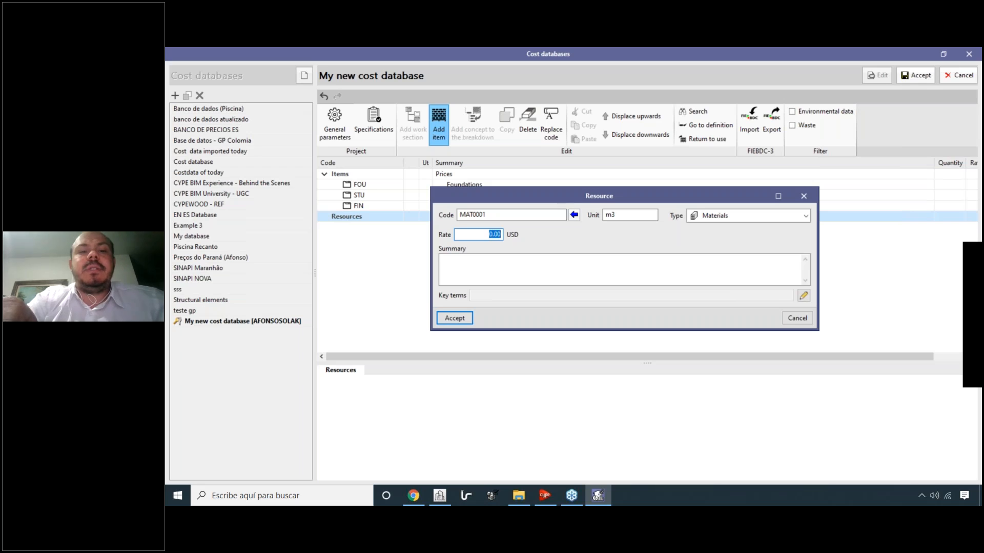
text(300)
Enter the summary "Beam of wood with some infor..." for the new resource, accept it and expand the Resources group.
click(525, 257)
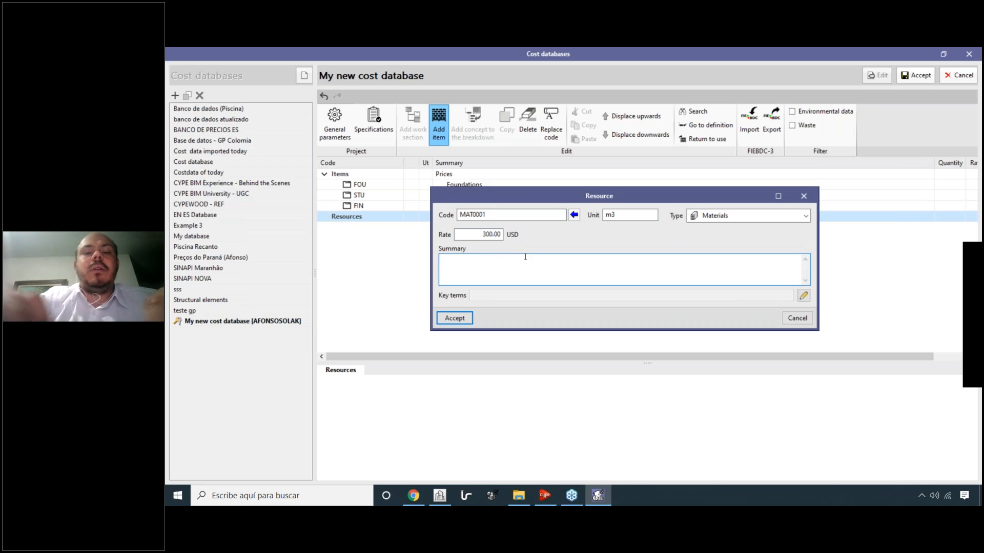
text(Beam of)
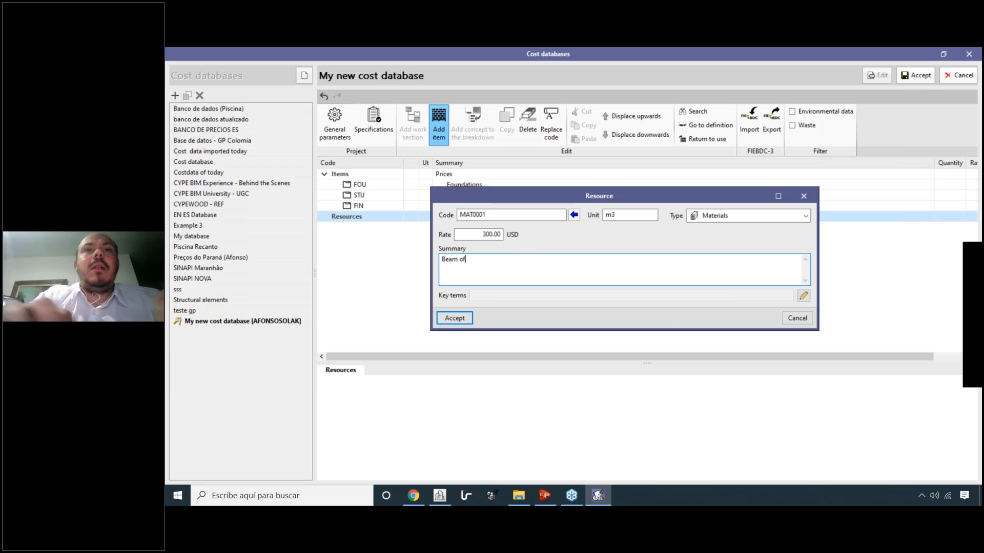
text( wood c)
key(BackSpace)
key(BackSpace)
key(BackSpace)
text(with)
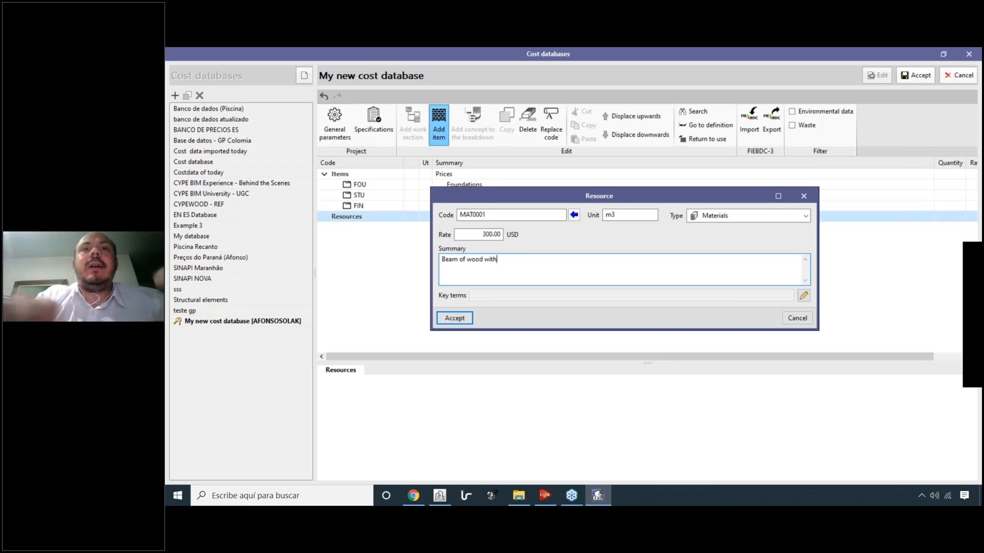
text(h so)
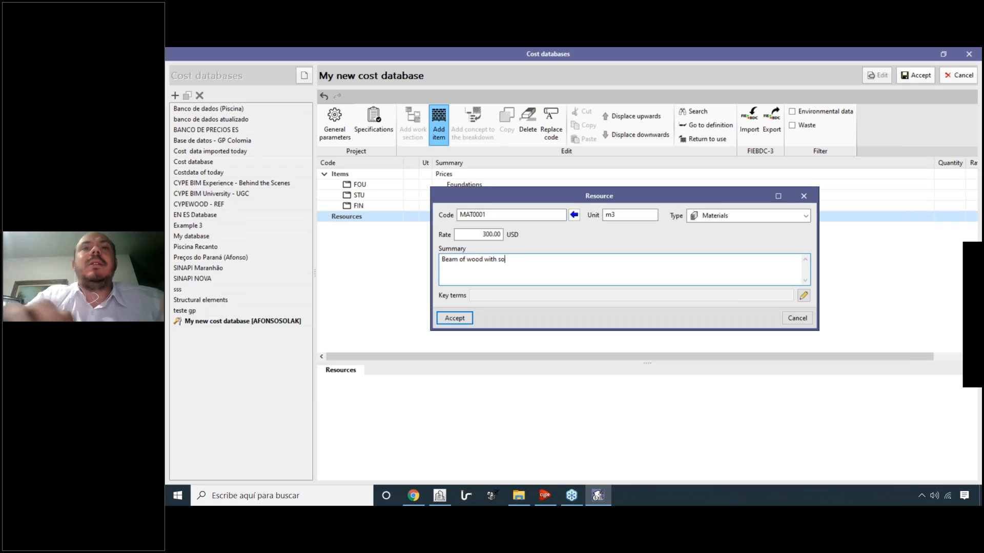
text(me infotmati)
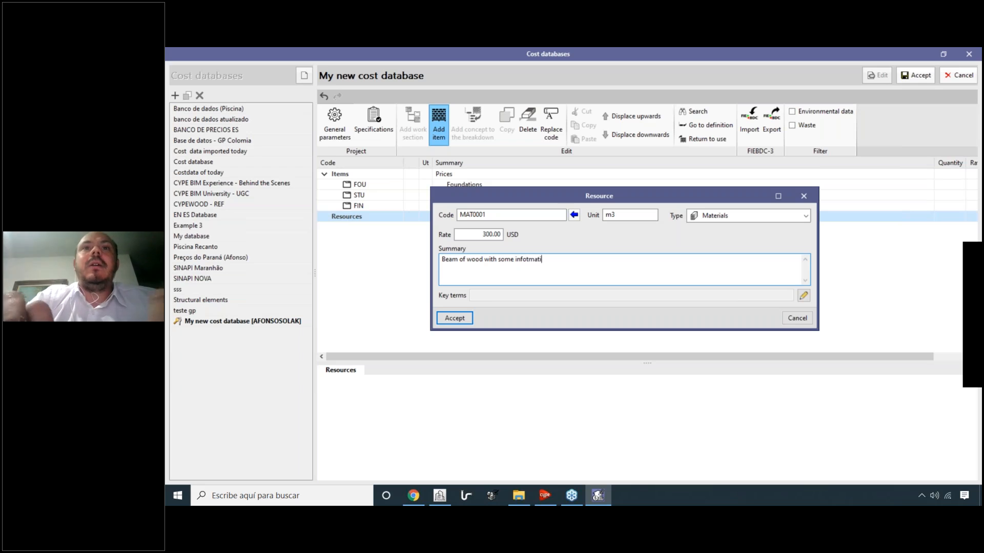
key(BackSpace)
key(BackSpace)
text(r...)
key(ctrl+a)
click(454, 318)
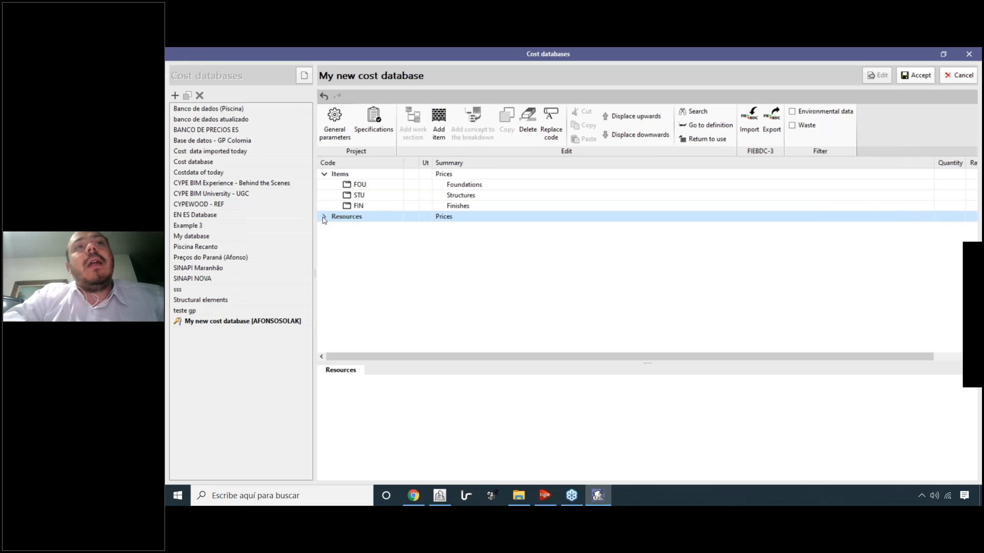
click(323, 218)
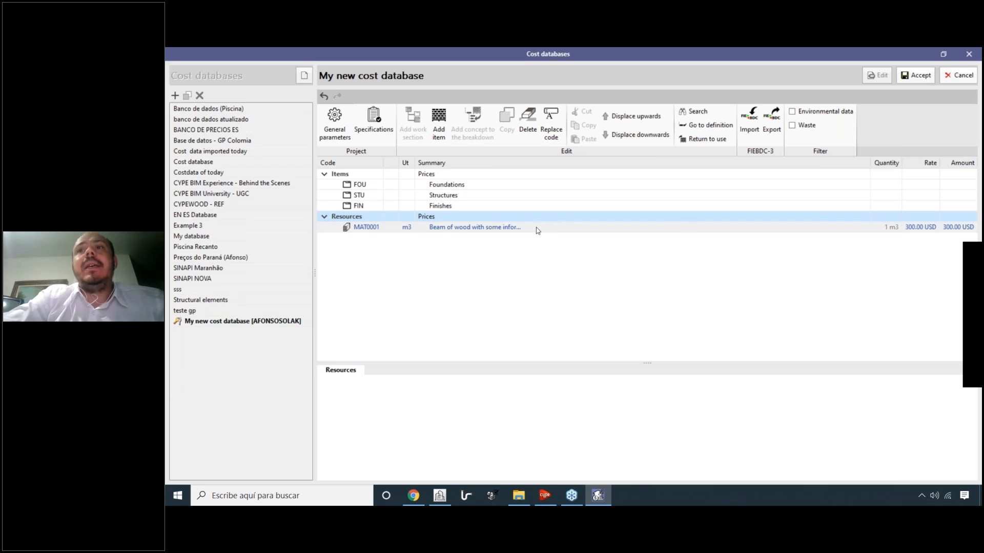
Set the rate of resource MAT0001 to 350 USD and re-enter its unit as m3.
click(375, 229)
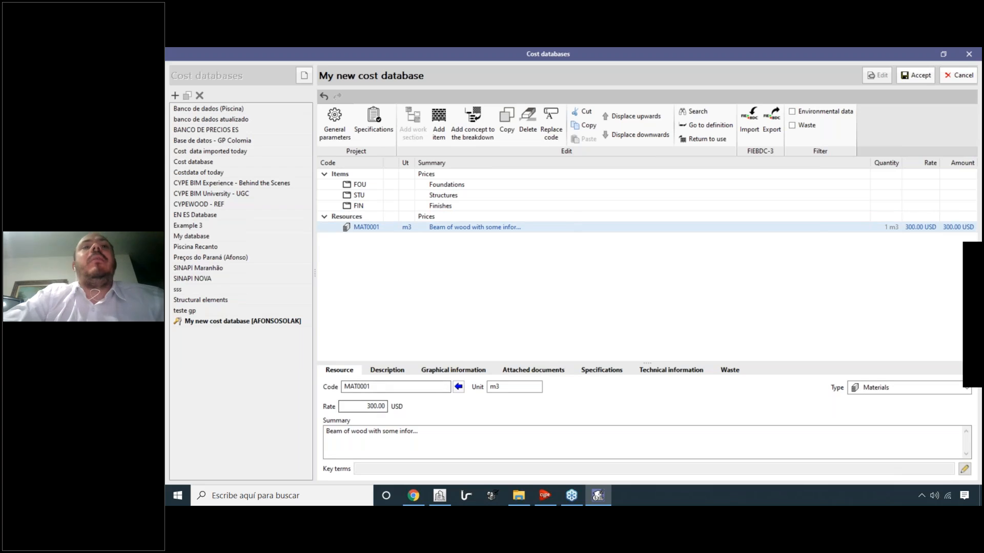
drag(370, 407, 395, 407)
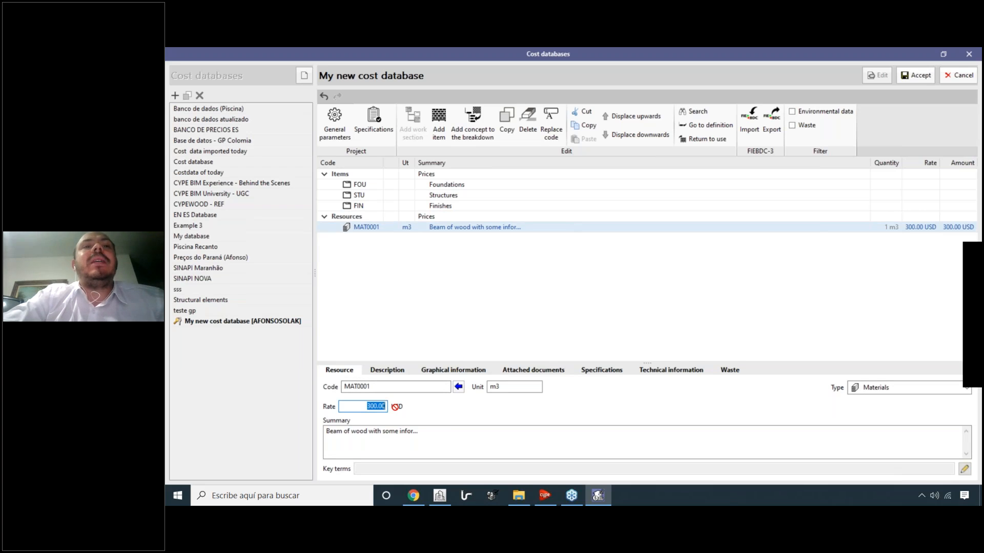
text(350)
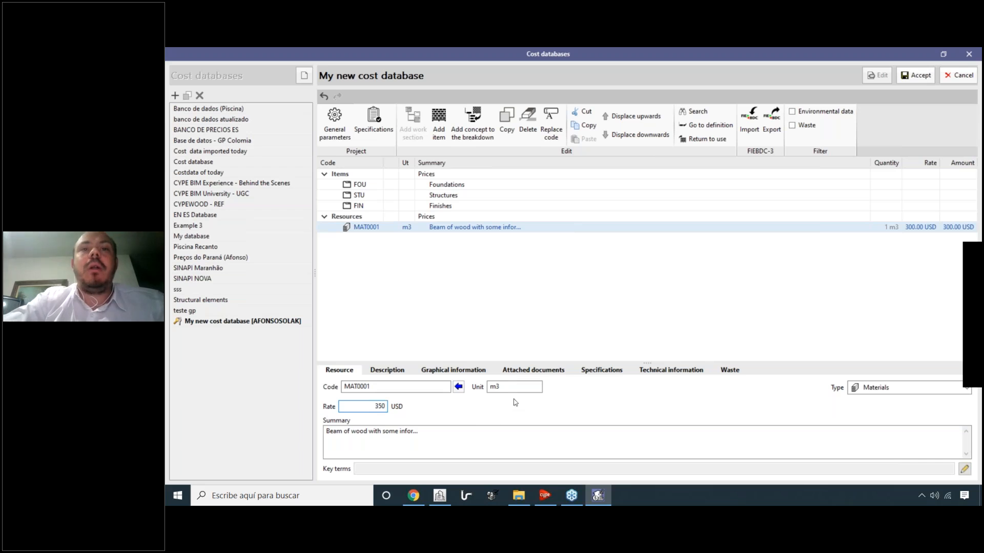
drag(507, 389, 480, 386)
click(507, 388)
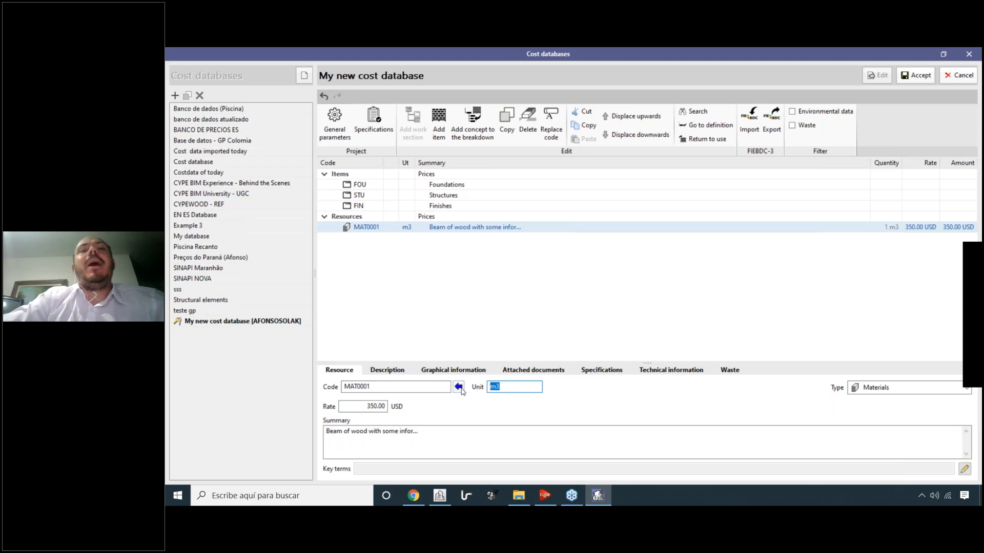
key(BackSpace)
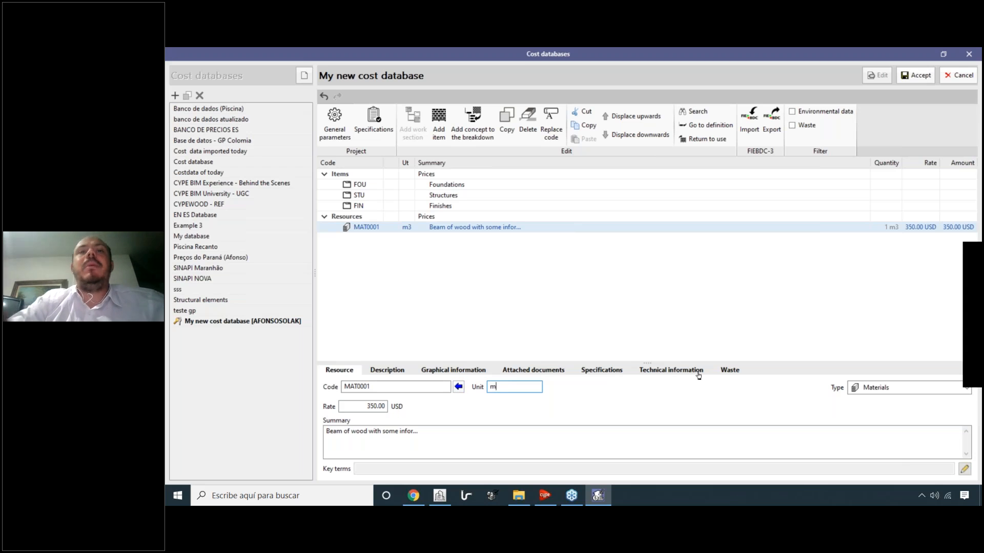
text(3)
click(328, 436)
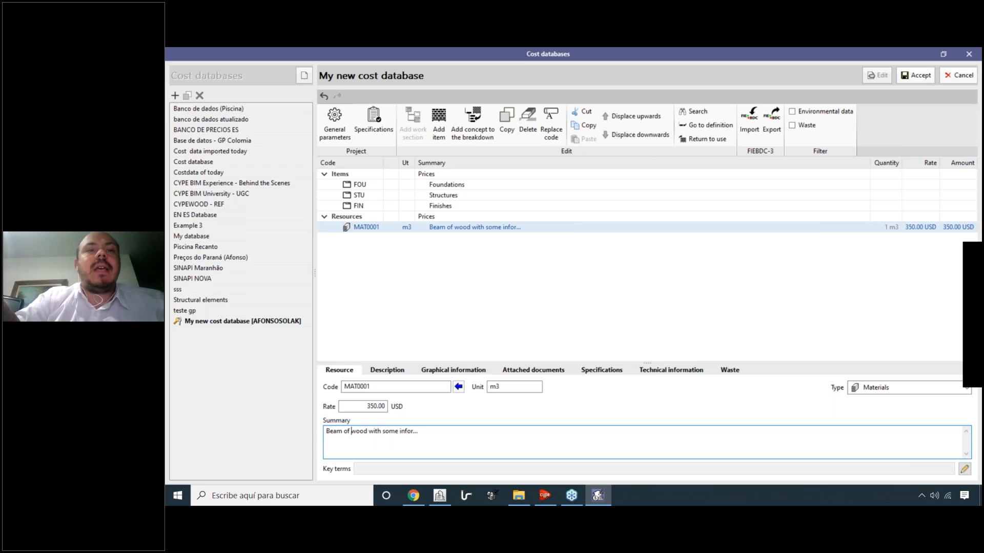
Insert the dimensions "(12x20)" before "wood" in the summary of the beam resource MAT0001.
text((12x)
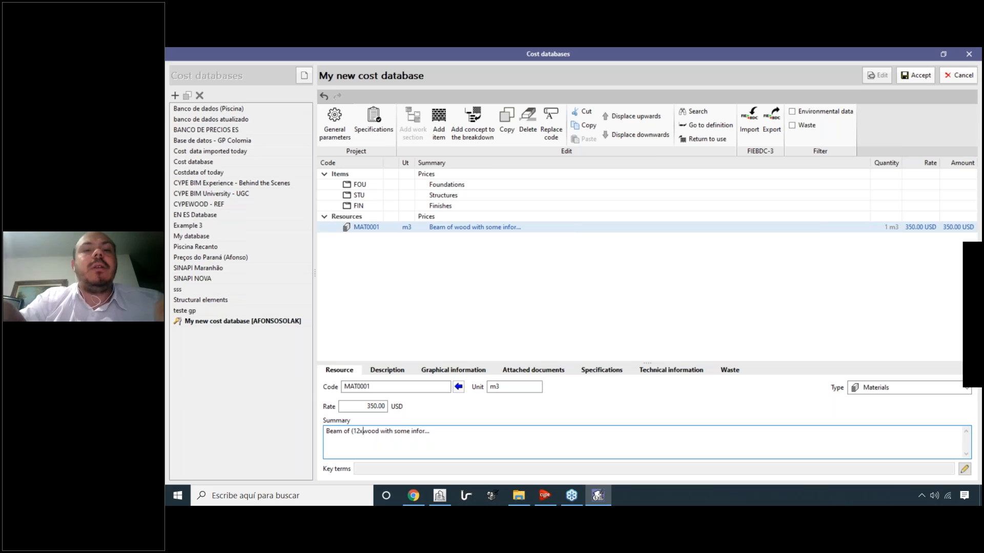
text(20))
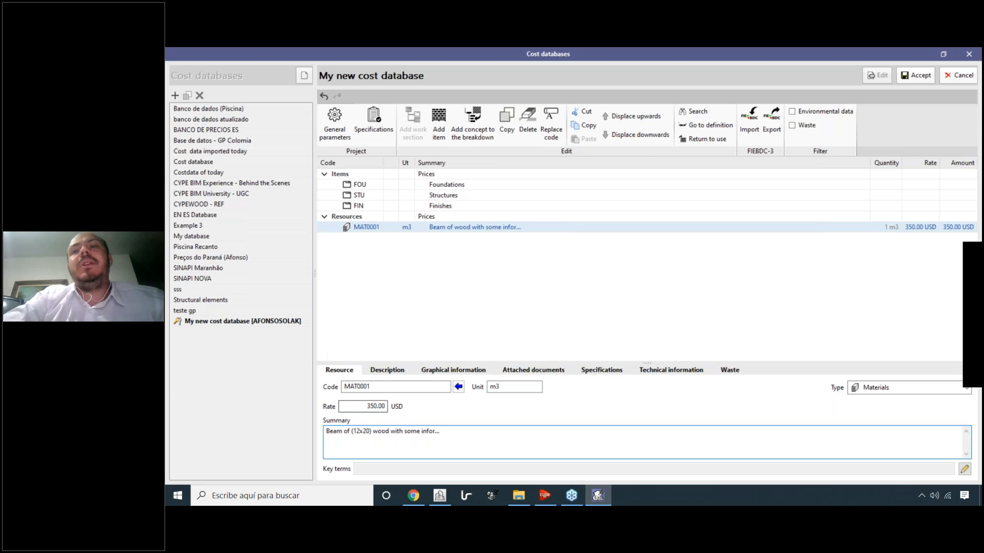
click(514, 249)
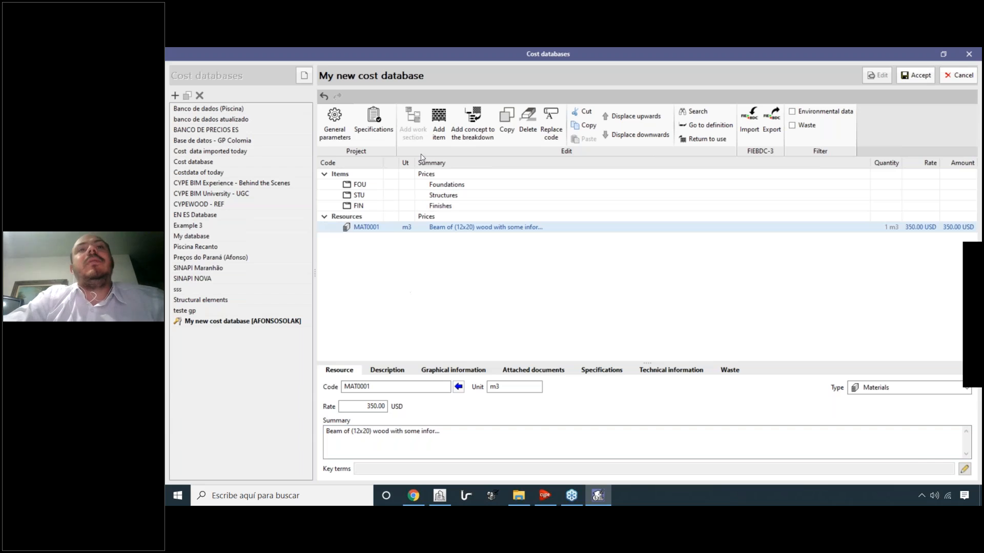
Copy the beam resource and change the duplicate's summary to "Column of (15x15) wood with some infor...".
click(505, 125)
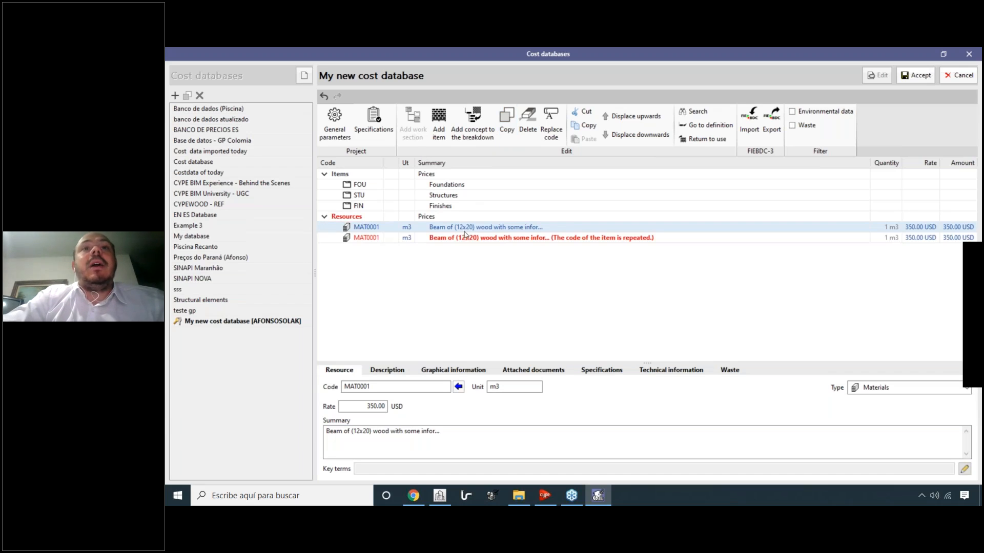
click(467, 238)
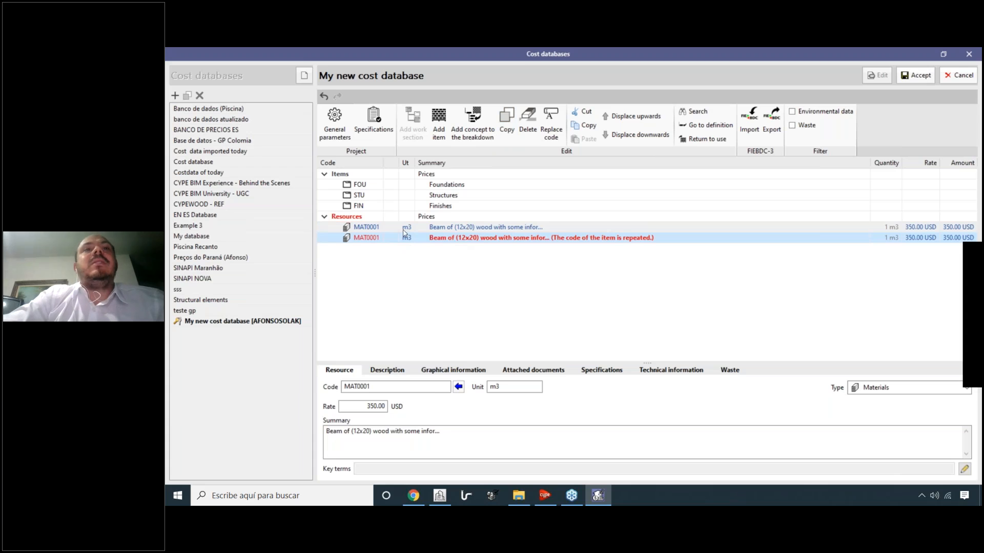
click(345, 431)
double_click(344, 432)
text(Colu)
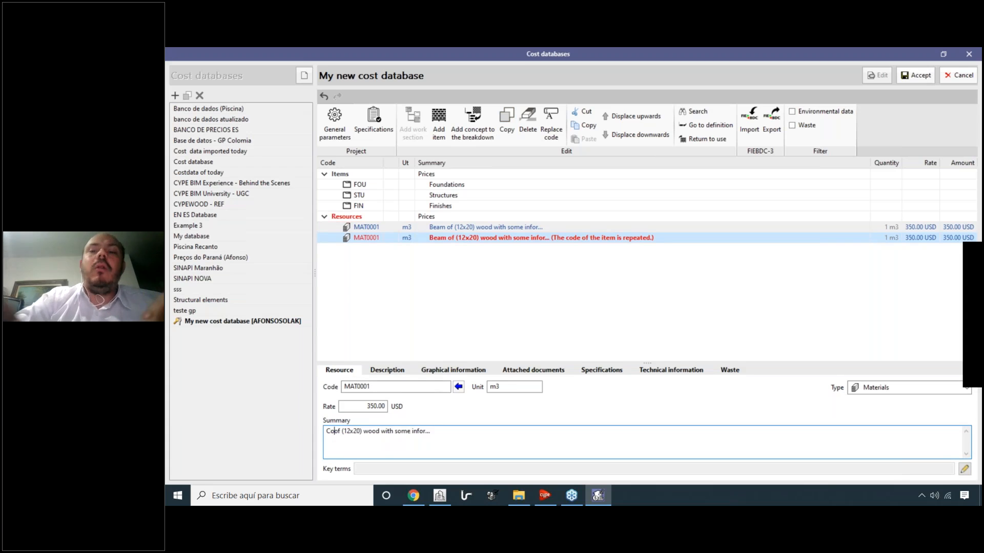
text(mn)
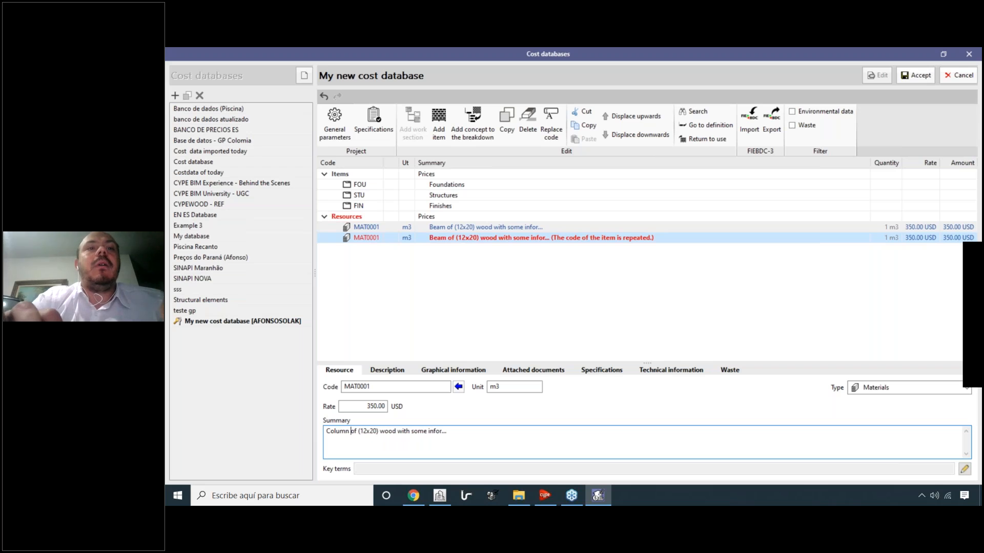
drag(363, 433, 379, 433)
text(5x15)
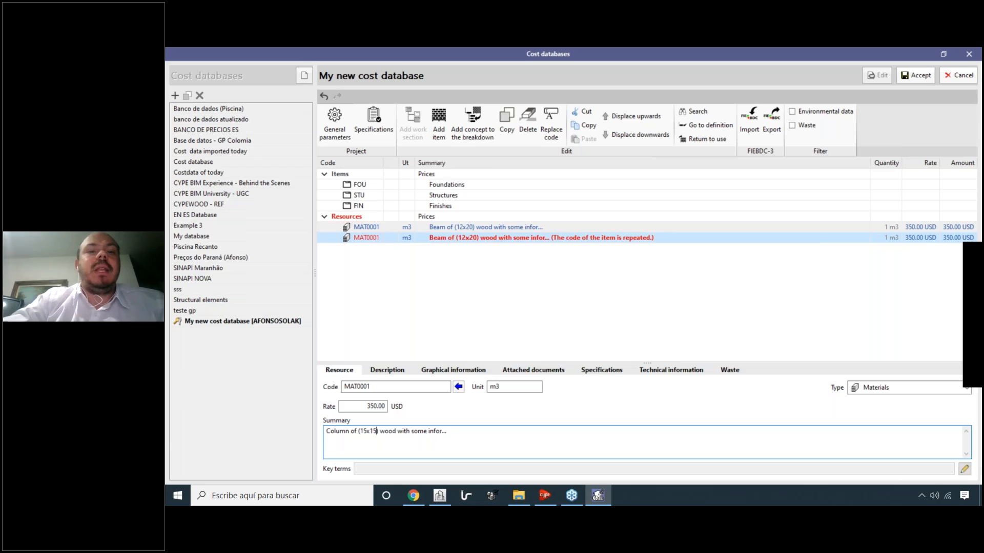
Set the column resource's rate to 400 USD and its code to MAT0002.
key(shift+Tab)
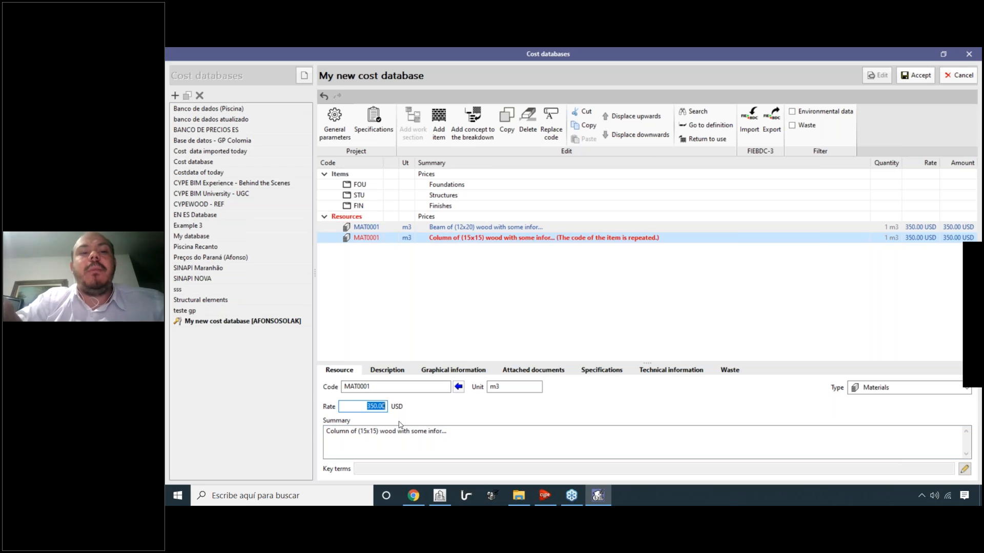
text(4)
click(372, 388)
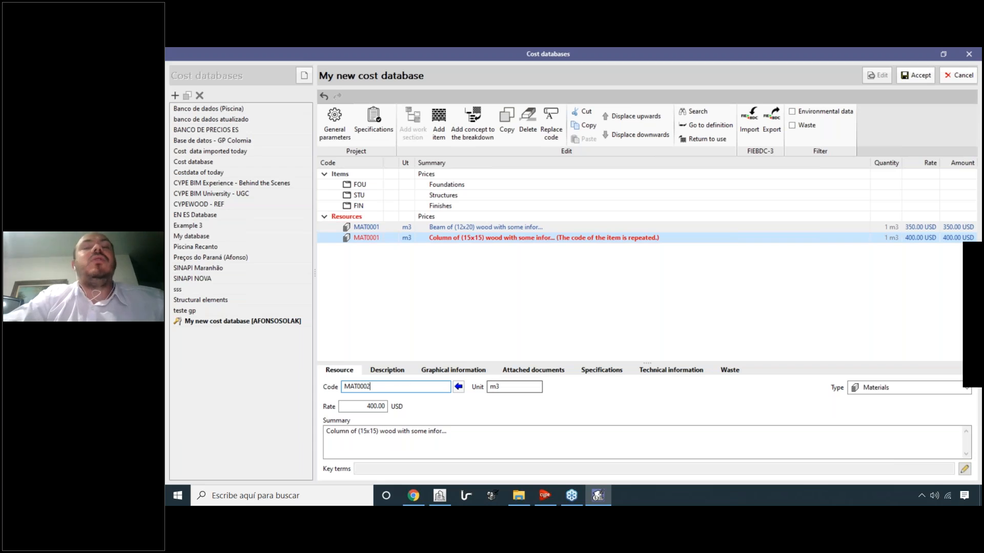
click(498, 257)
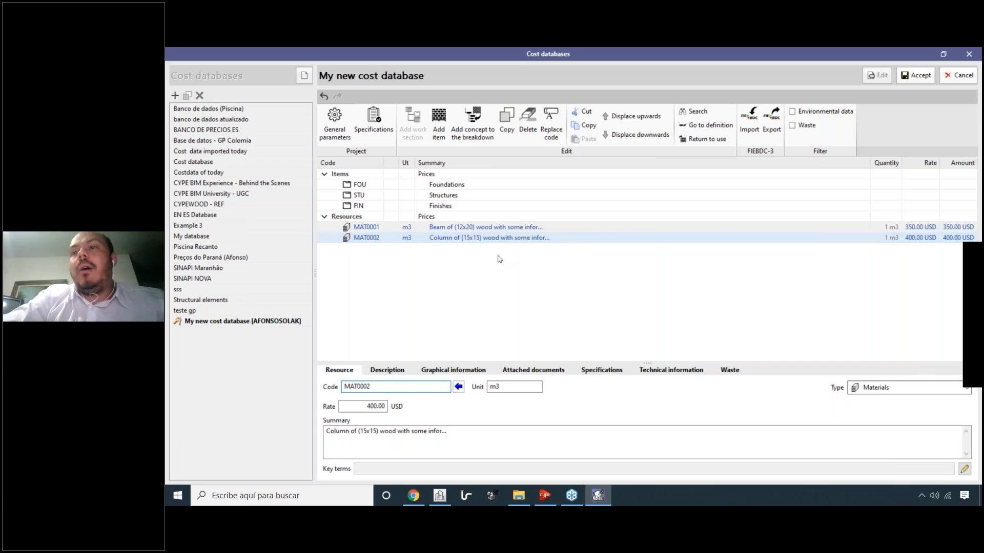
click(462, 229)
click(472, 239)
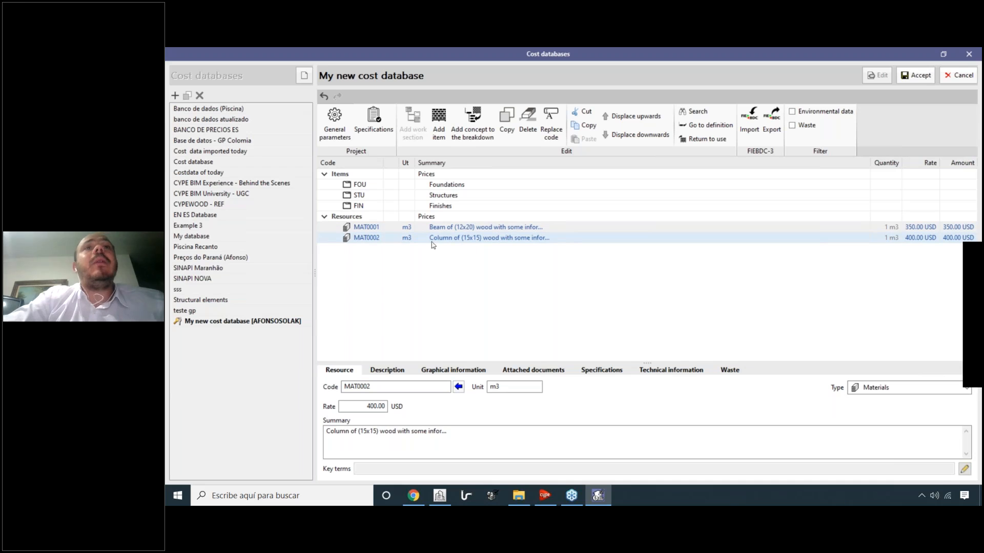
Start a new item under Resources with code WORK001, unit h and type Labour.
click(349, 217)
click(439, 122)
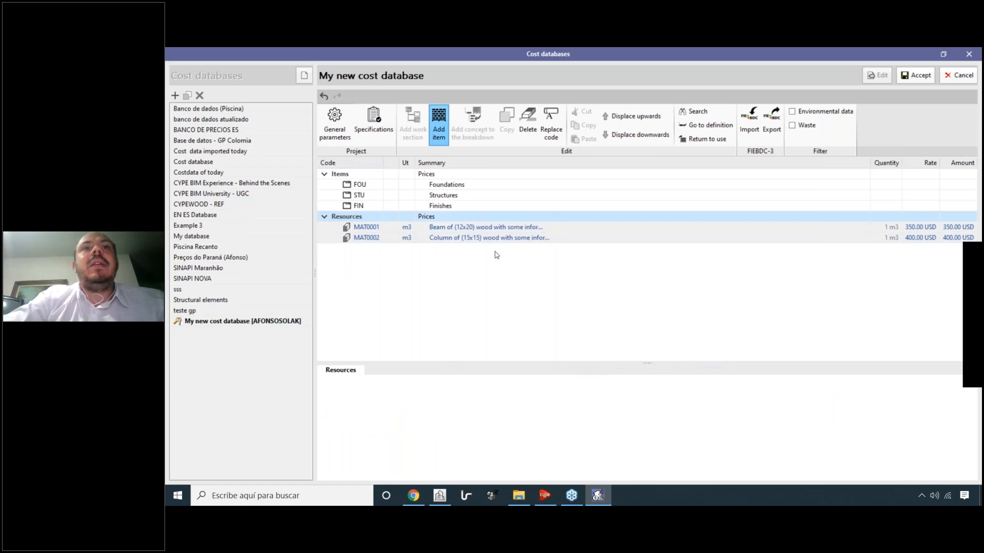
text(WORK)
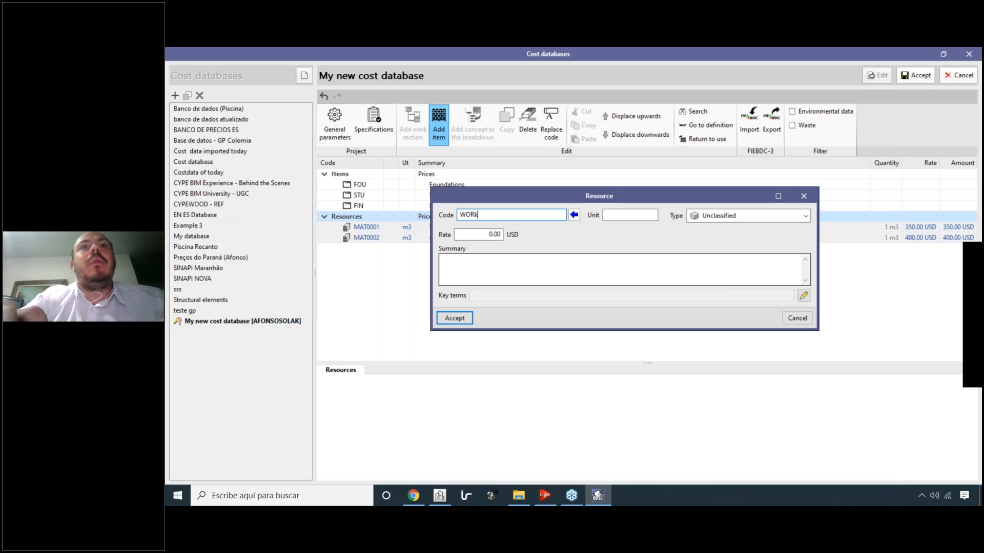
text(001)
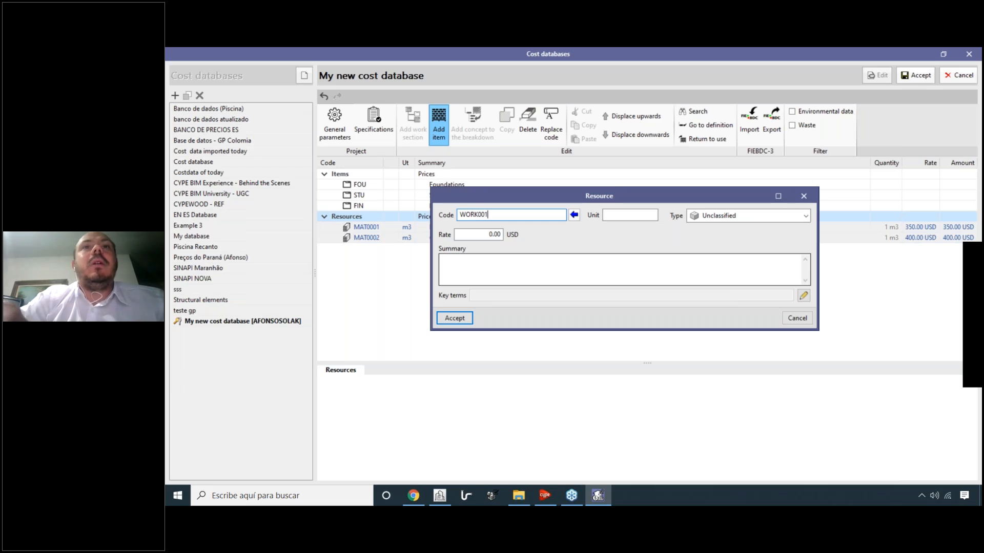
click(655, 216)
text(h)
click(748, 216)
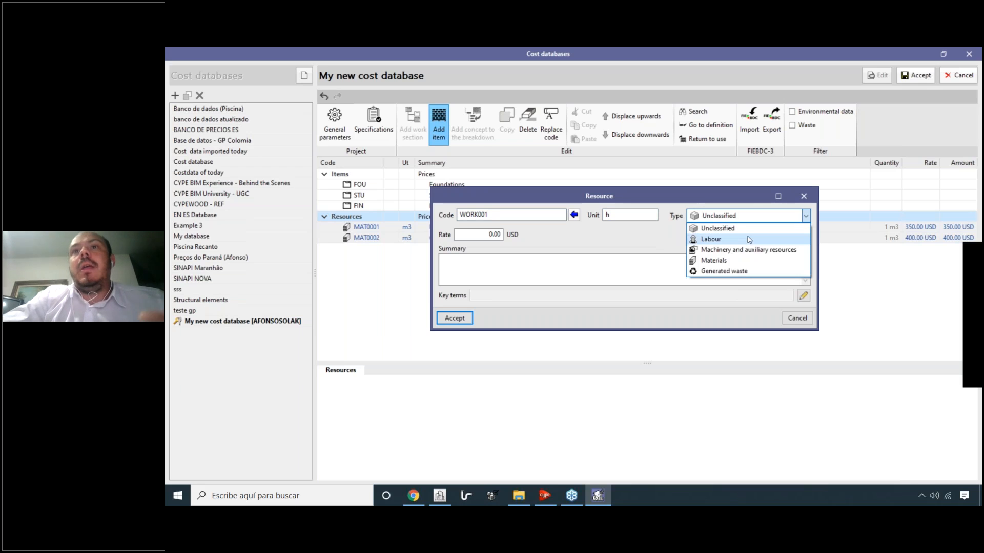
click(749, 239)
Give the new labour resource a rate of 12 USD and the summary "Worker A", and accept it.
key(Tab)
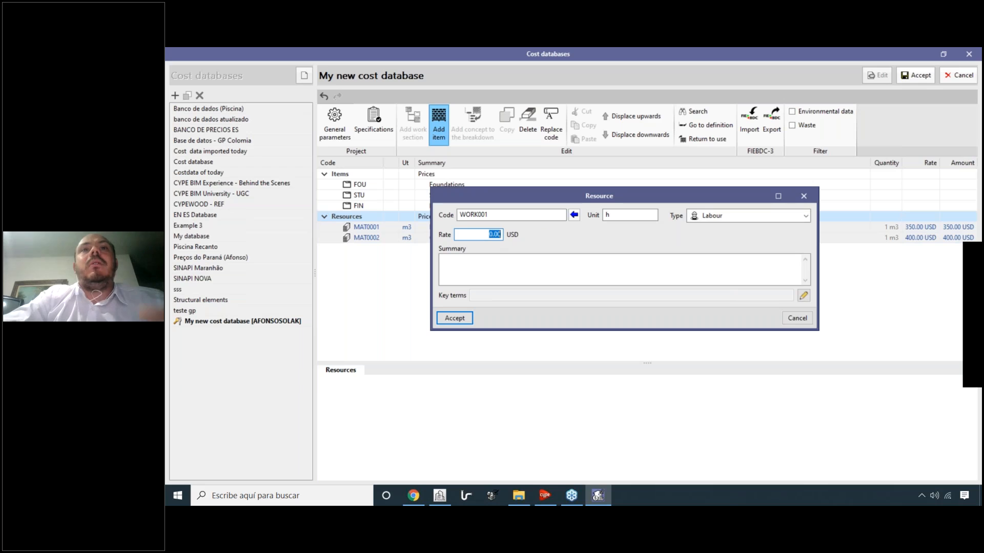
text(17)
key(Tab)
key(shift+Tab)
text(12)
key(Tab)
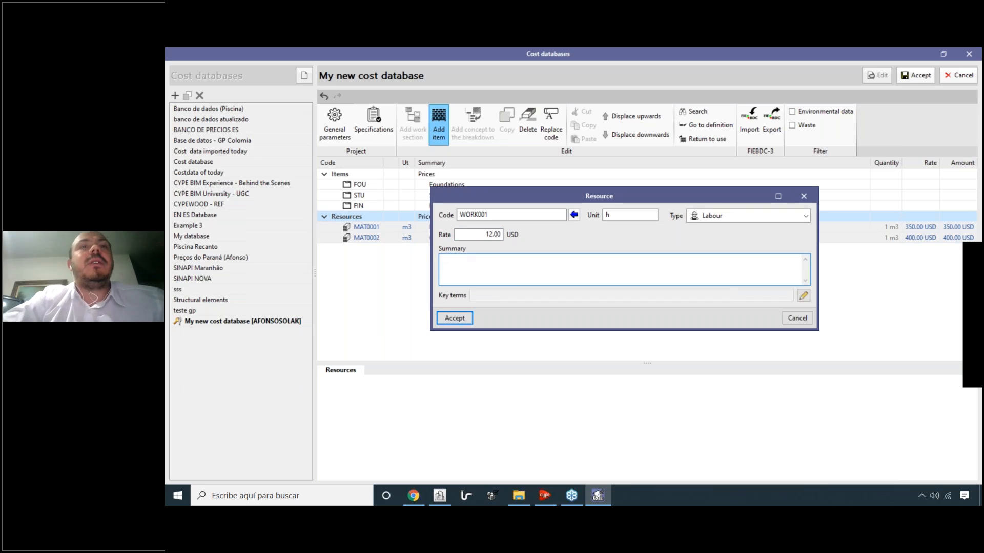
text(Worker A)
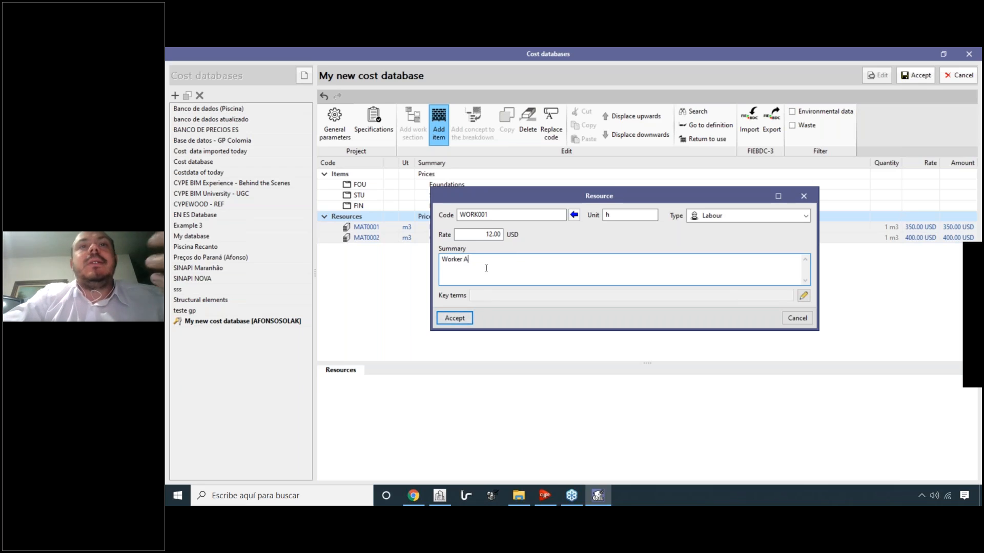
click(455, 318)
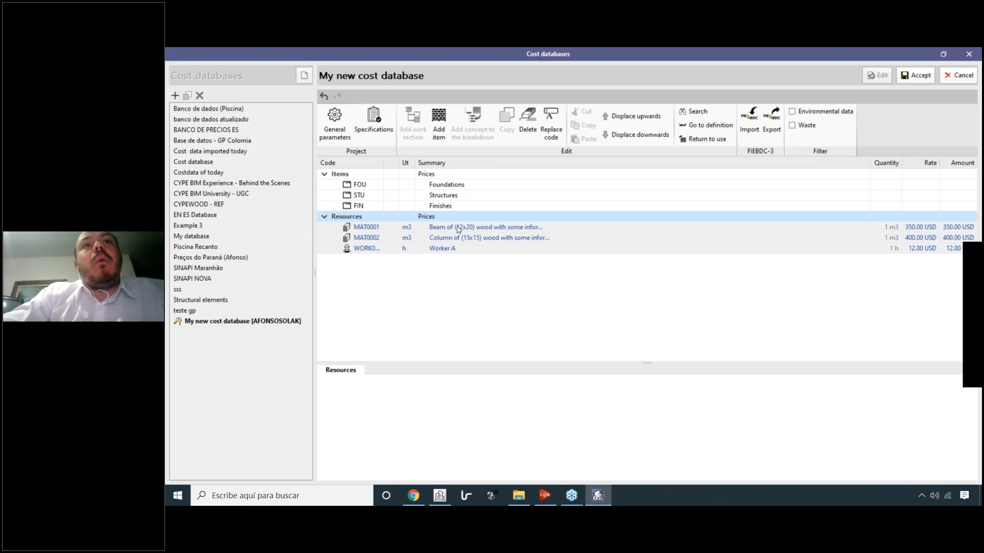
Add an item to the Structures work section with code SB001, unit m3 and type Materials.
click(457, 198)
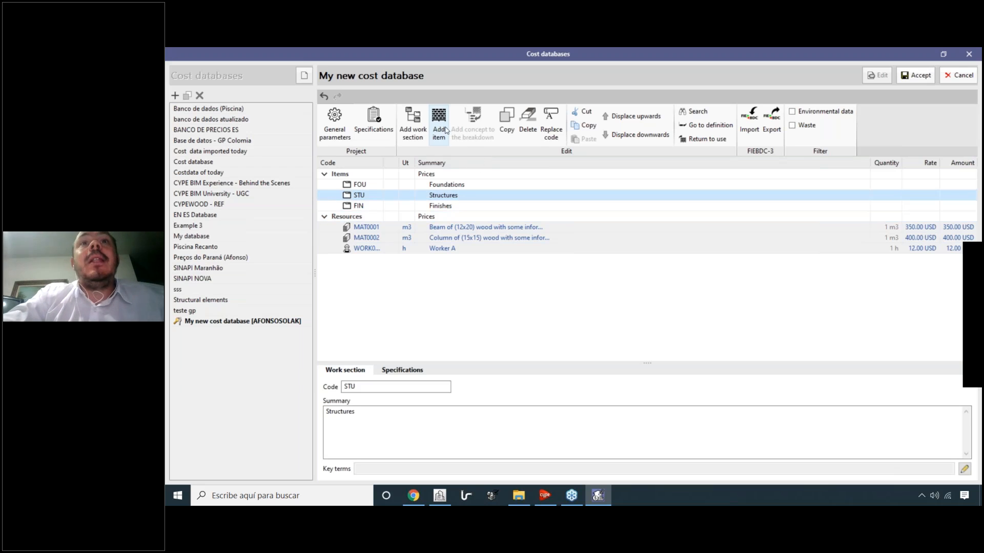
click(443, 133)
drag(553, 190, 592, 242)
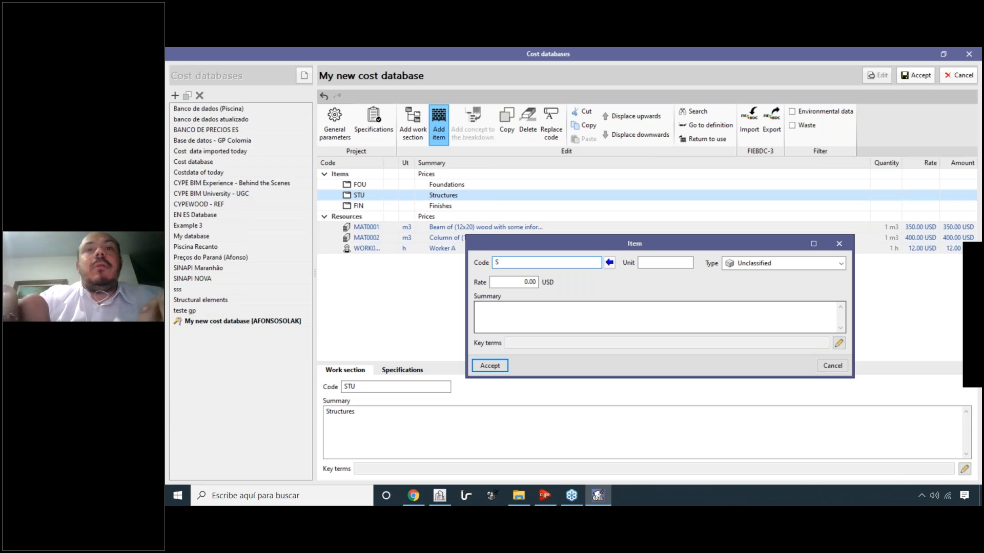
text(SB001)
click(669, 265)
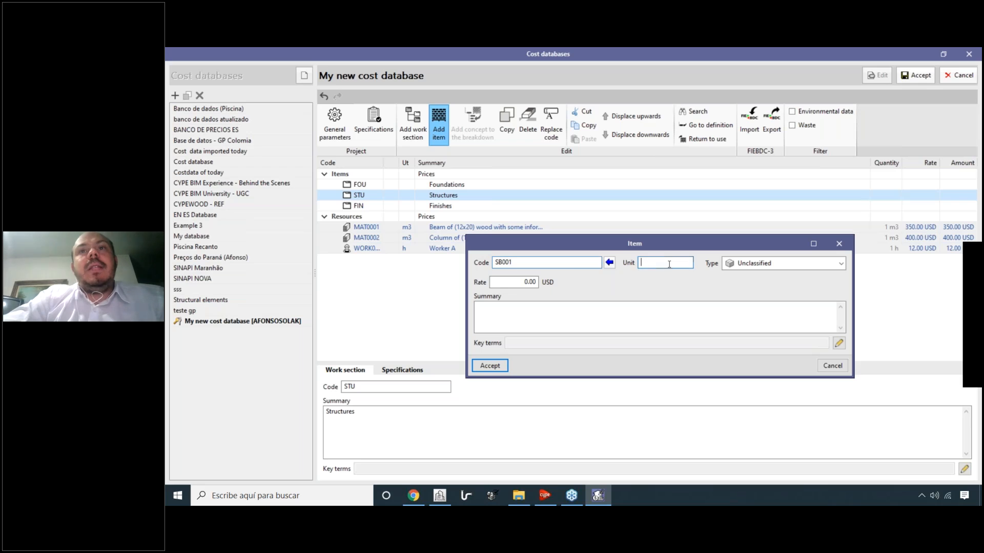
text(m3)
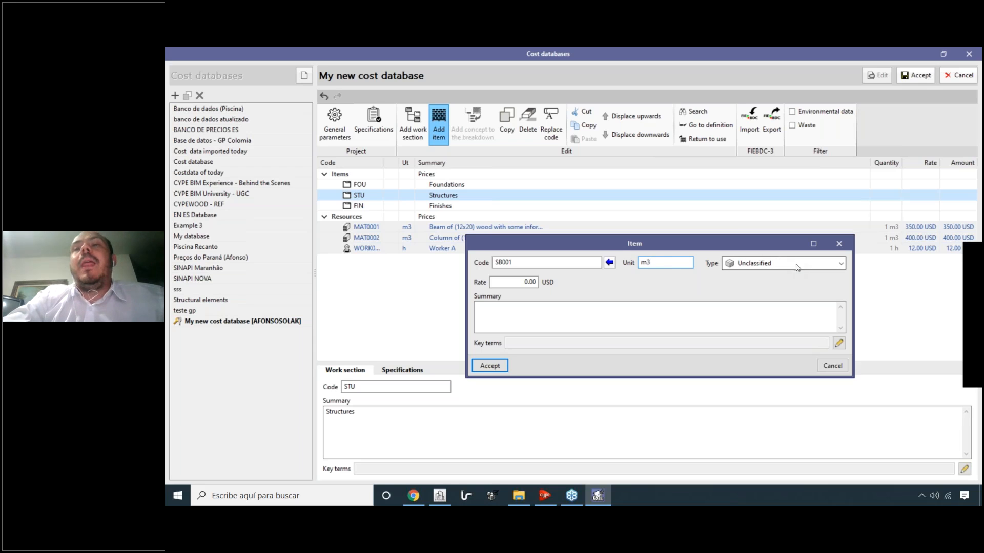
click(796, 264)
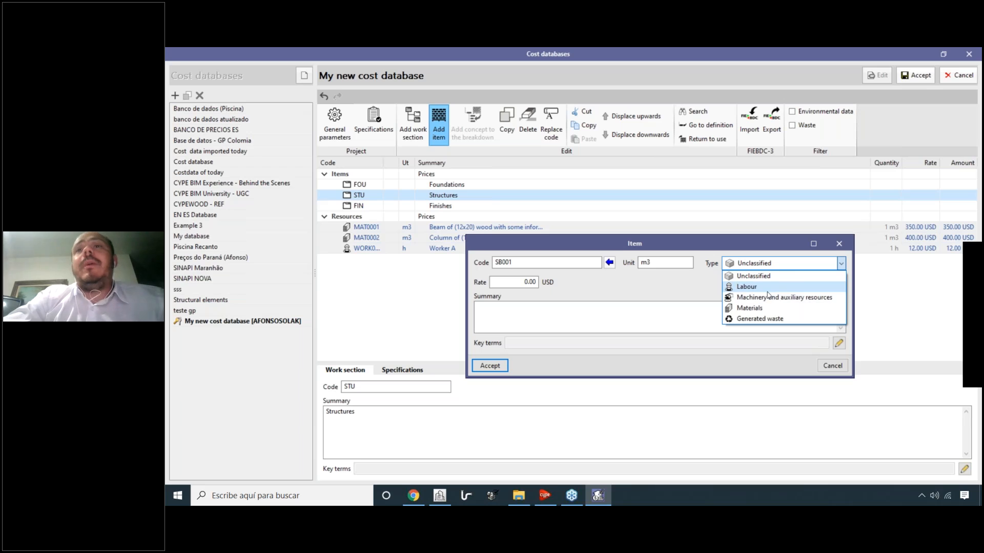
click(775, 308)
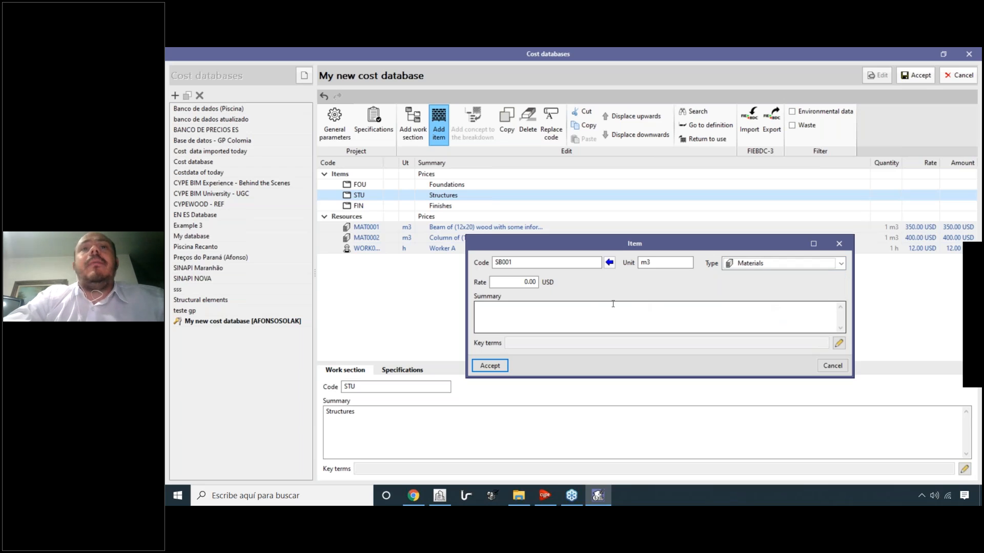
click(489, 365)
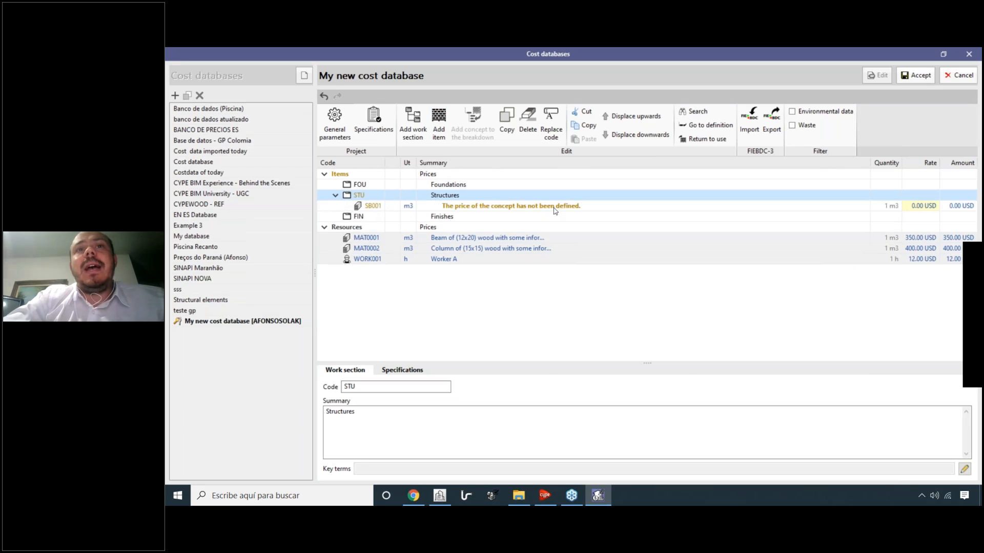
Start a breakdown concept for item SB001 and choose the beam resource MAT0001 as its concept code.
click(554, 209)
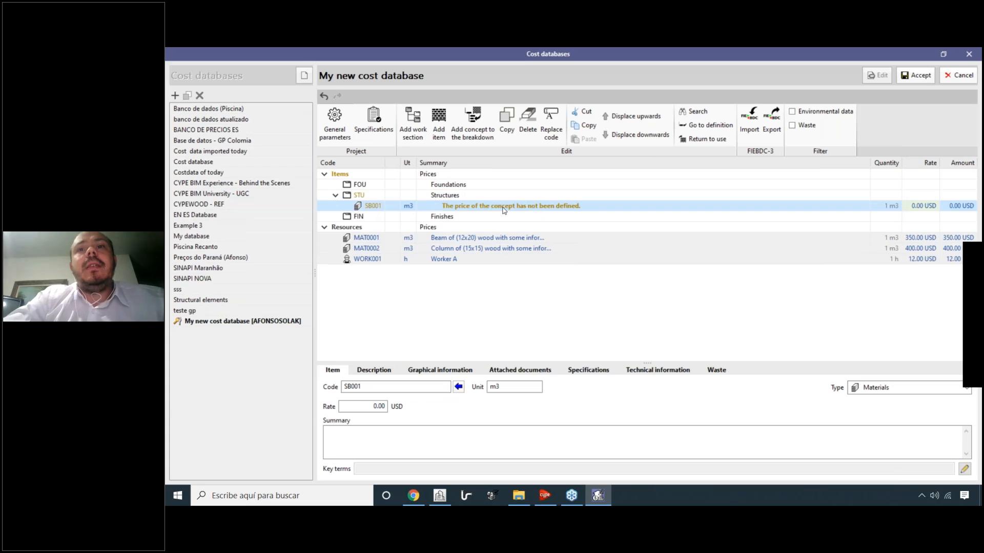
click(476, 131)
click(653, 259)
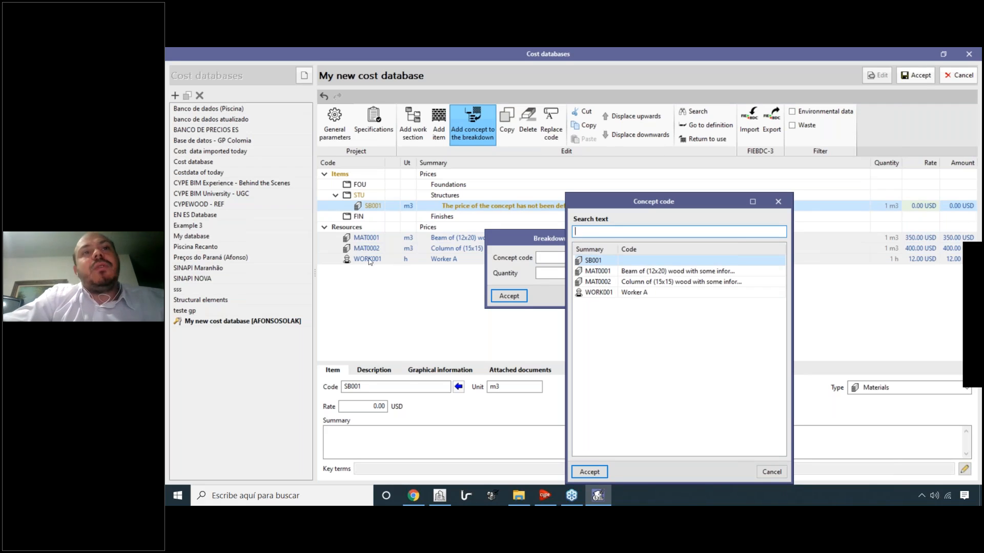
click(610, 273)
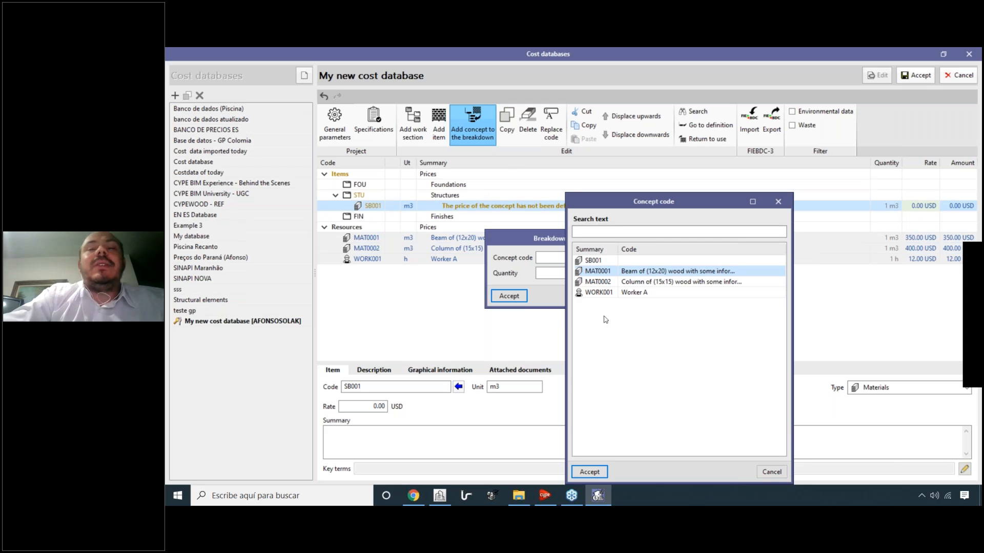
click(589, 471)
Set the breakdown quantity of MAT0001 to 1, accept it and select the new breakdown line under SB001.
click(563, 273)
text(1)
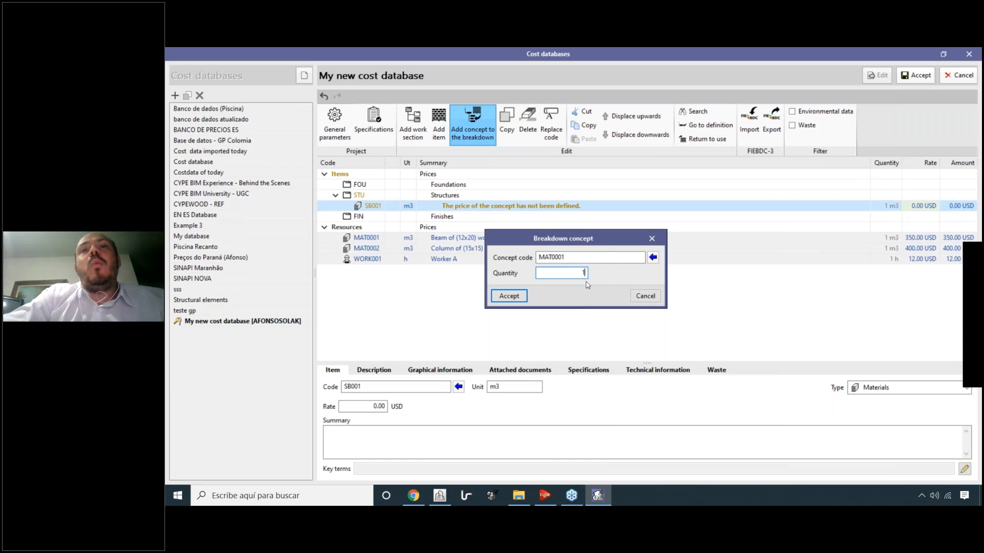
drag(594, 242, 585, 309)
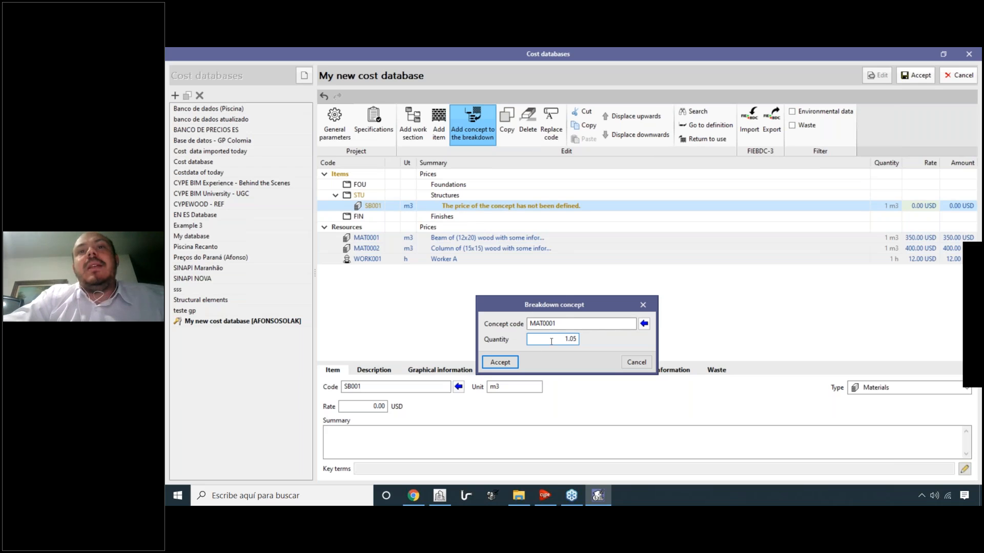
drag(568, 305, 582, 286)
drag(574, 321, 602, 322)
click(577, 322)
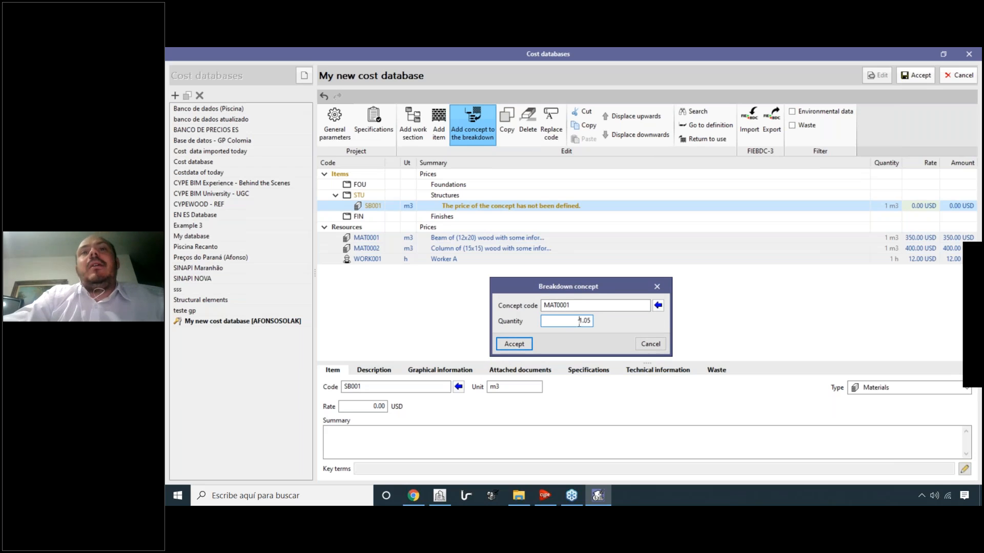
click(518, 344)
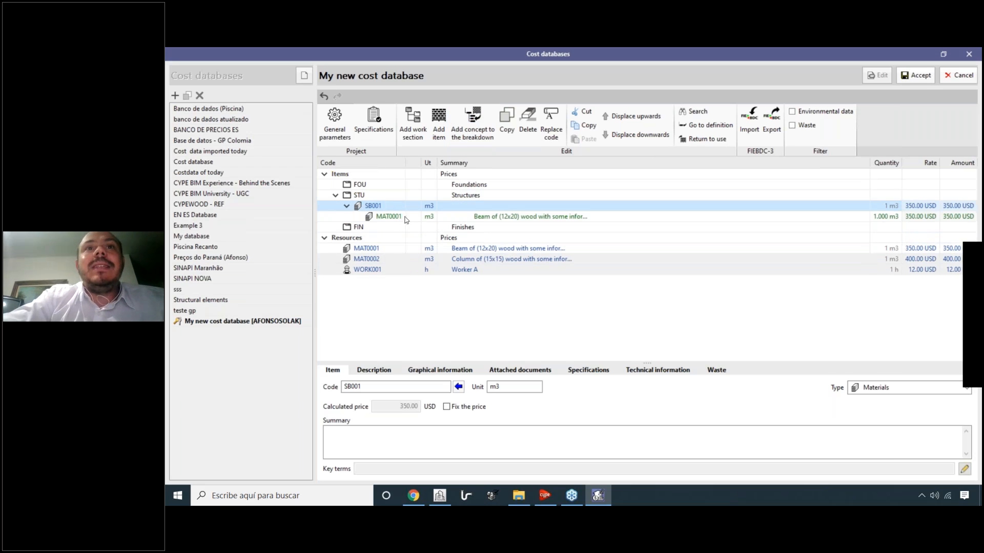
click(507, 220)
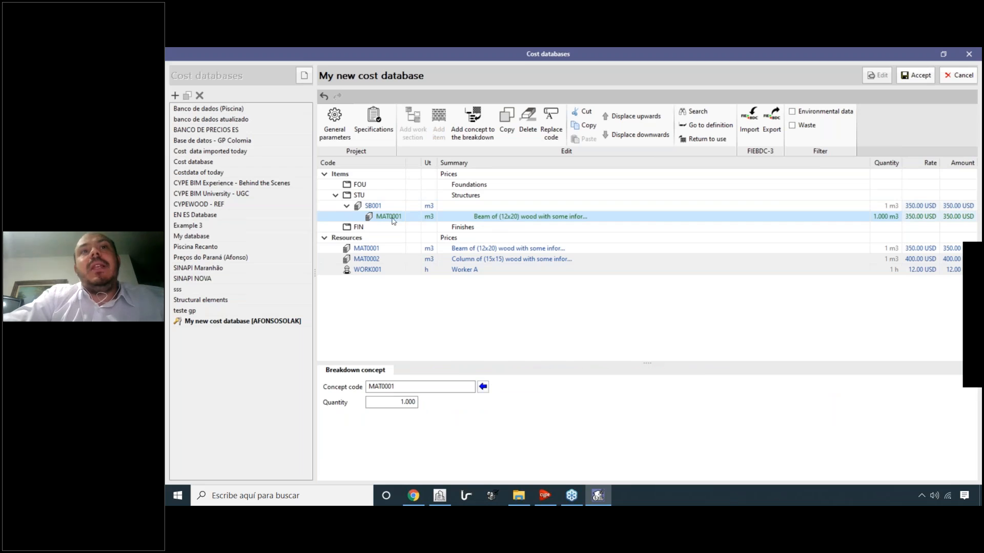
Enter the summary "Structural beam with sections of 12x20 to 15x25 cm." for item SB001 and leave the item selected.
click(373, 207)
click(417, 451)
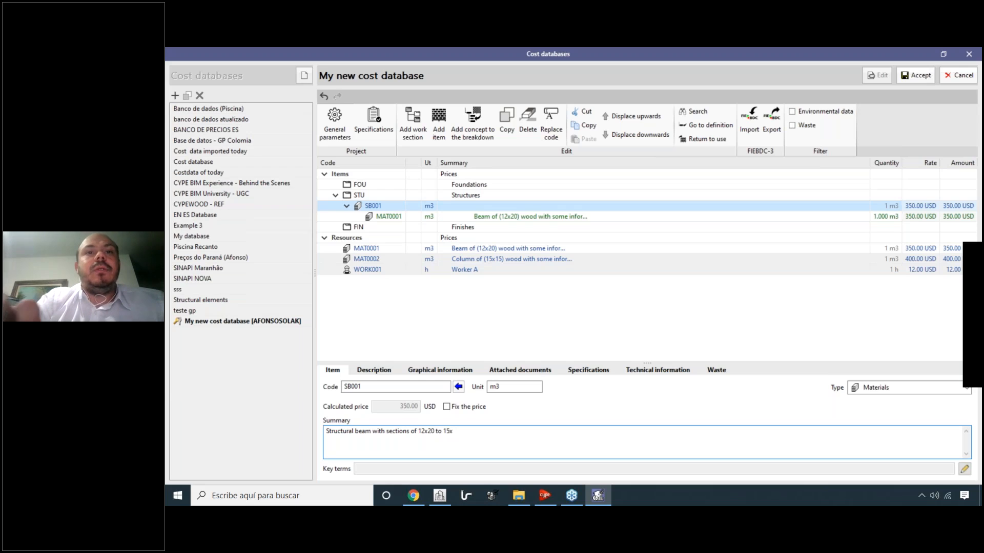
text(m.)
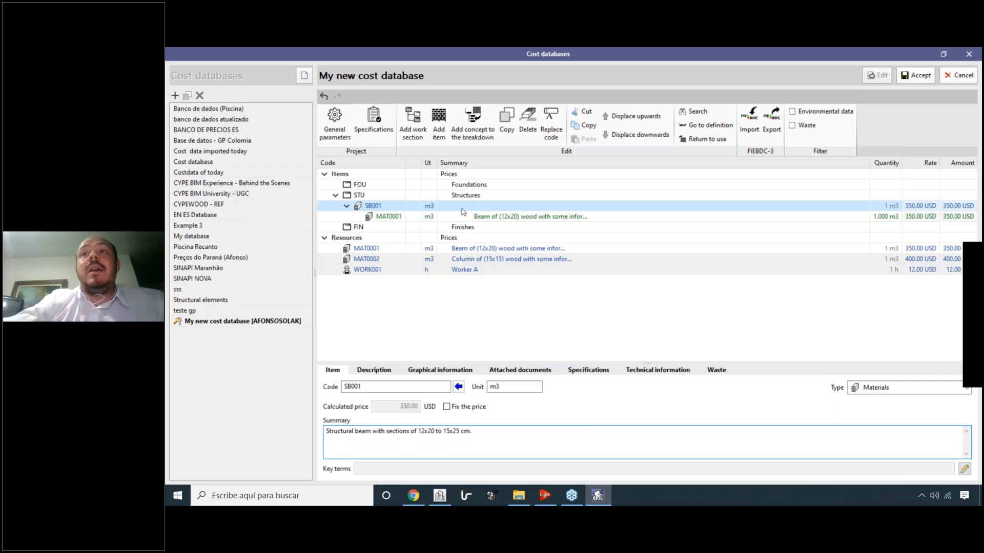
click(492, 216)
click(483, 206)
click(482, 214)
click(482, 207)
click(477, 217)
click(483, 207)
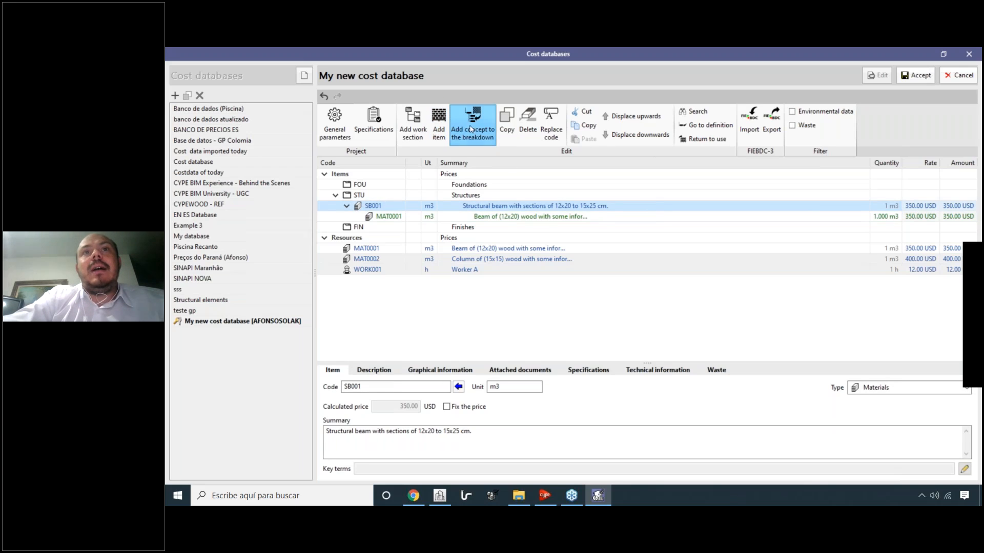
Add labour resource WORK001 to the breakdown of SB001 with a quantity of 4.5.
click(471, 129)
click(653, 257)
click(630, 293)
click(589, 472)
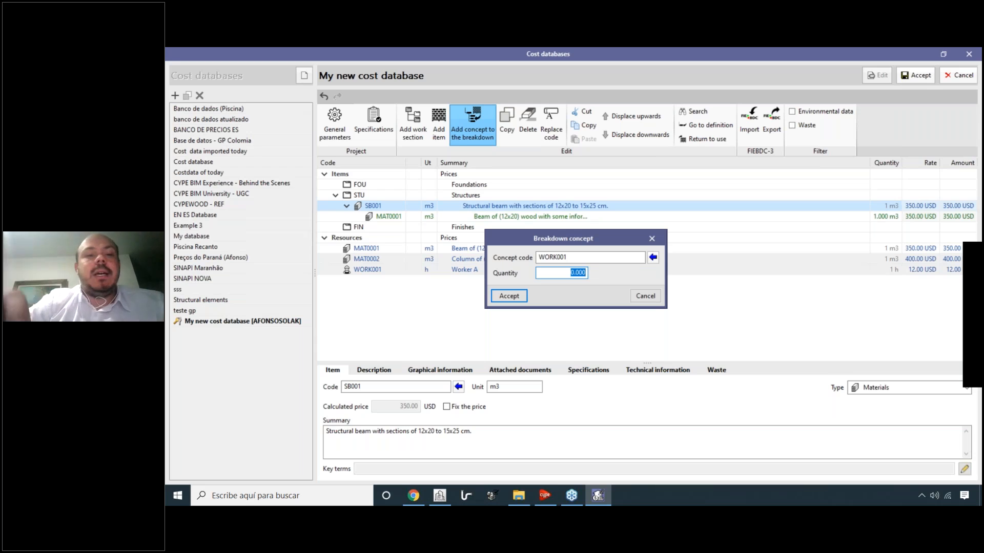
text(4.5)
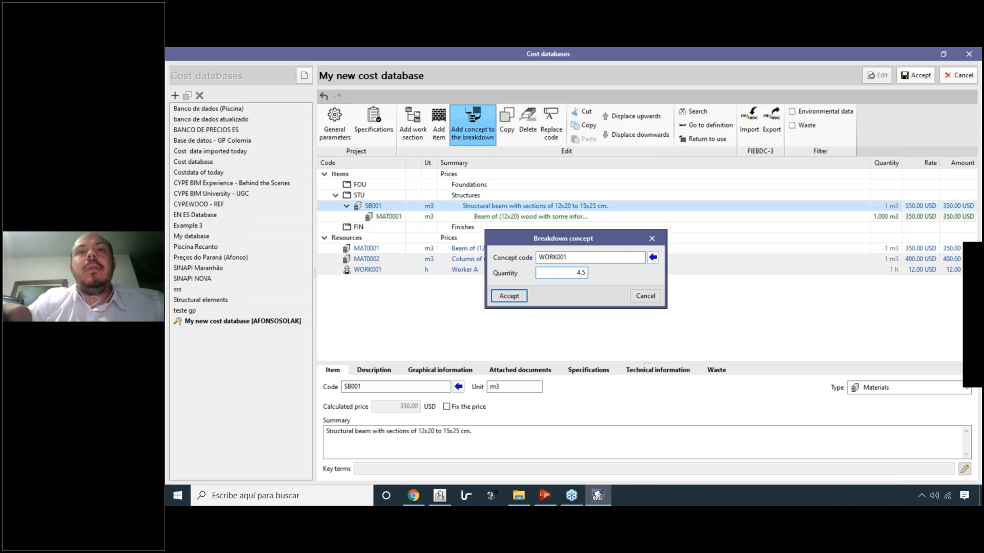
drag(605, 248, 651, 263)
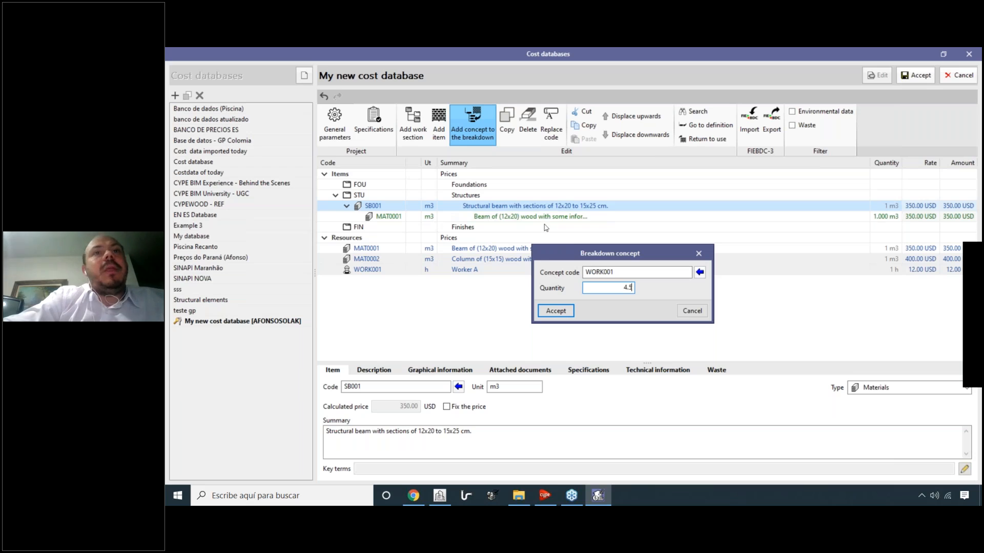
click(552, 309)
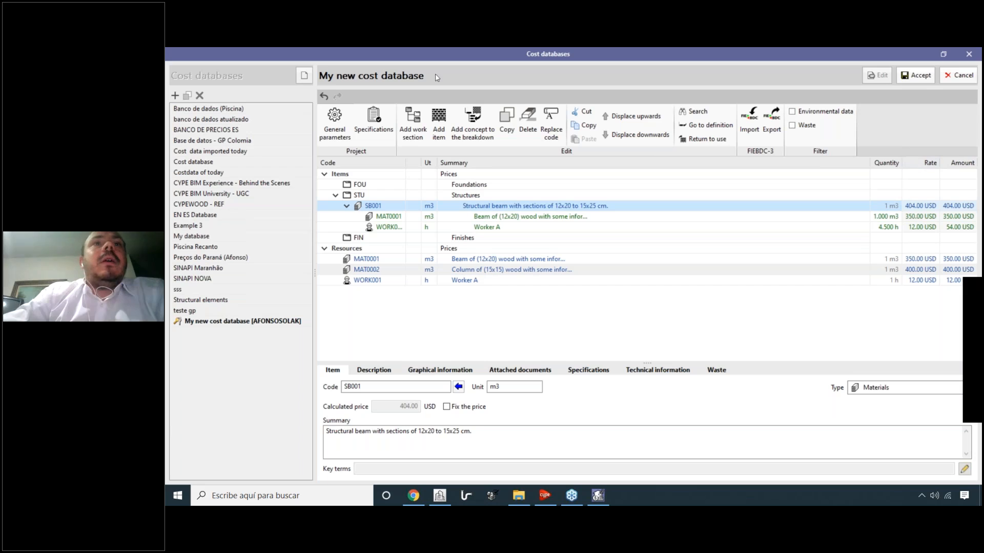
Duplicate item SB001 with its breakdown and change the copy's code to SC001.
click(505, 122)
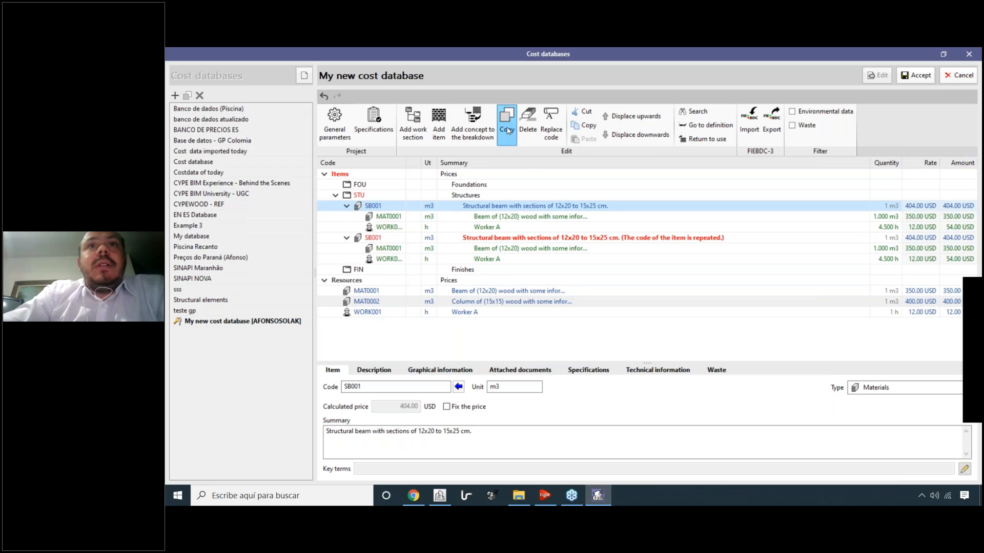
click(382, 238)
click(351, 388)
key(BackSpace)
text(C)
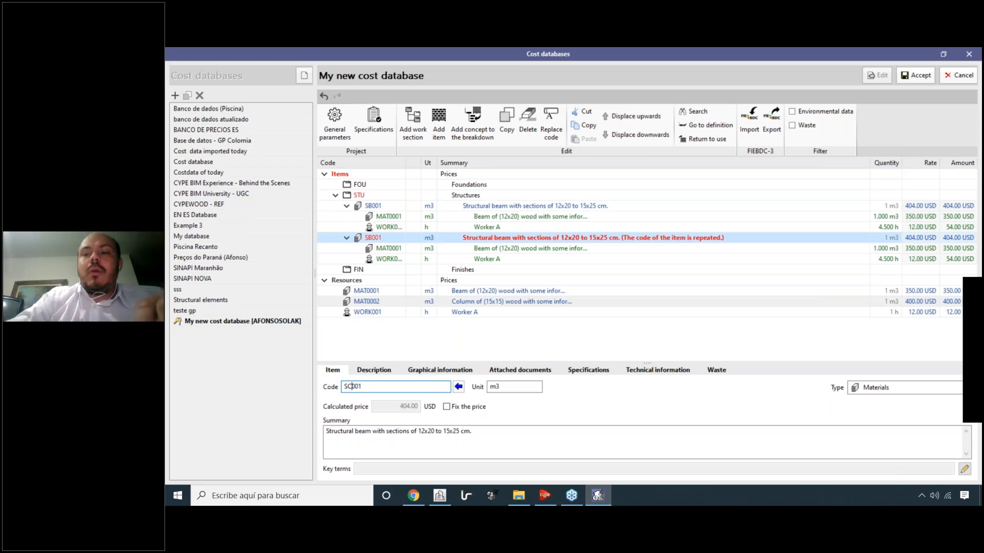
Change the summary of SC001 to "Structural columns with sections of 15x15 cm.".
click(354, 432)
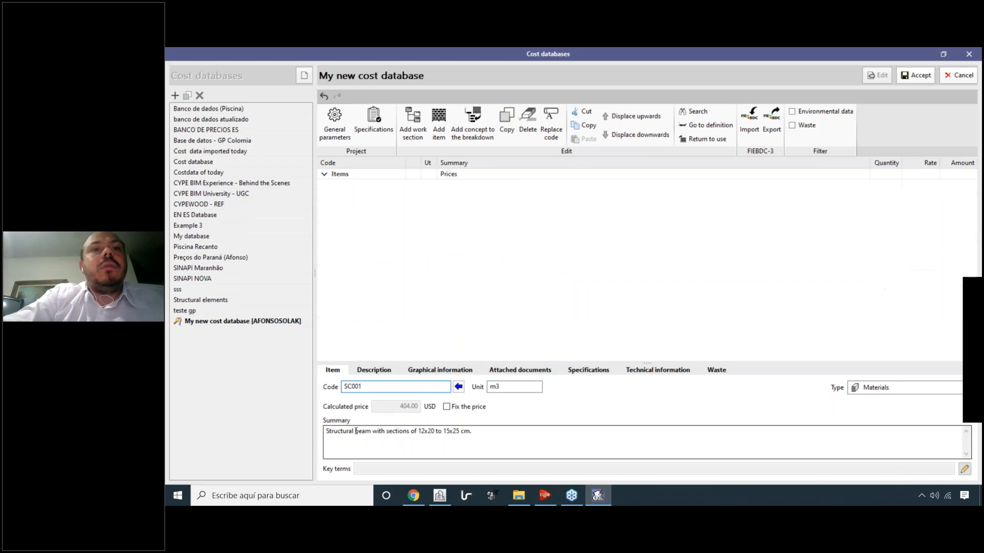
double_click(363, 432)
text(cou)
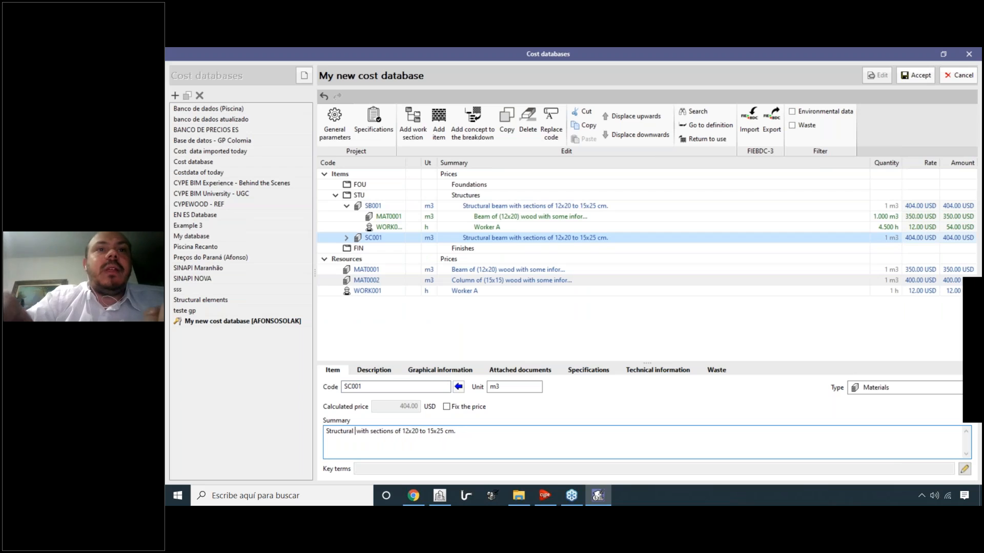
text(lmn)
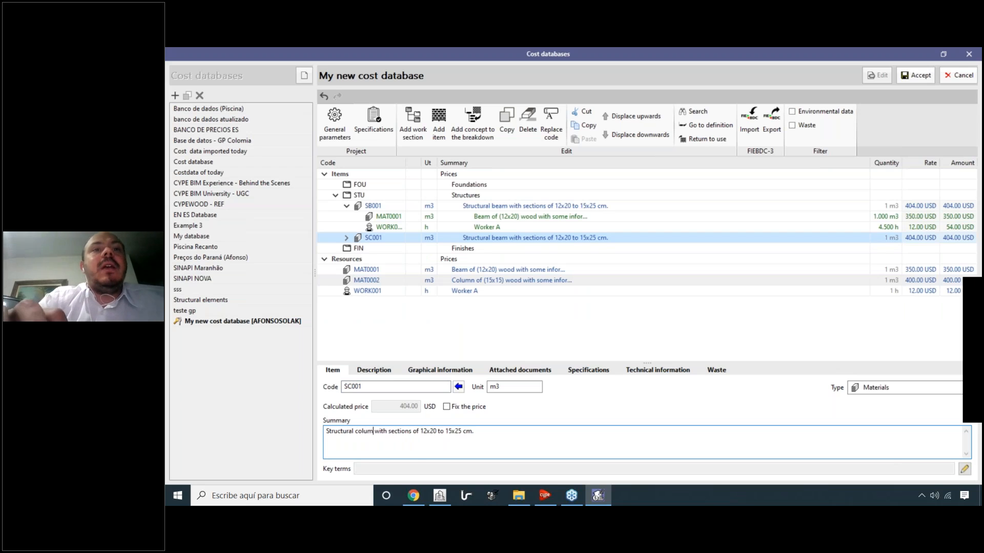
text(s)
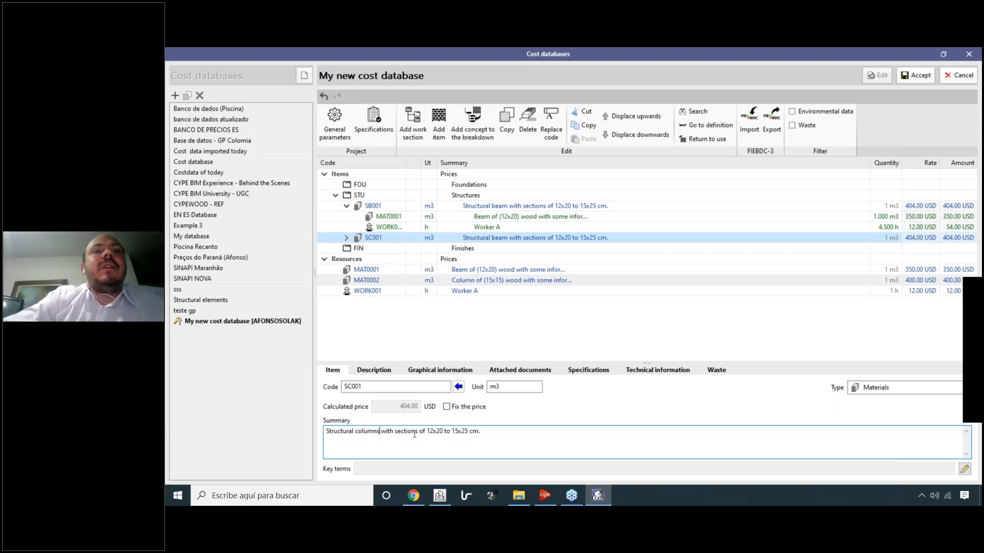
drag(427, 430, 460, 429)
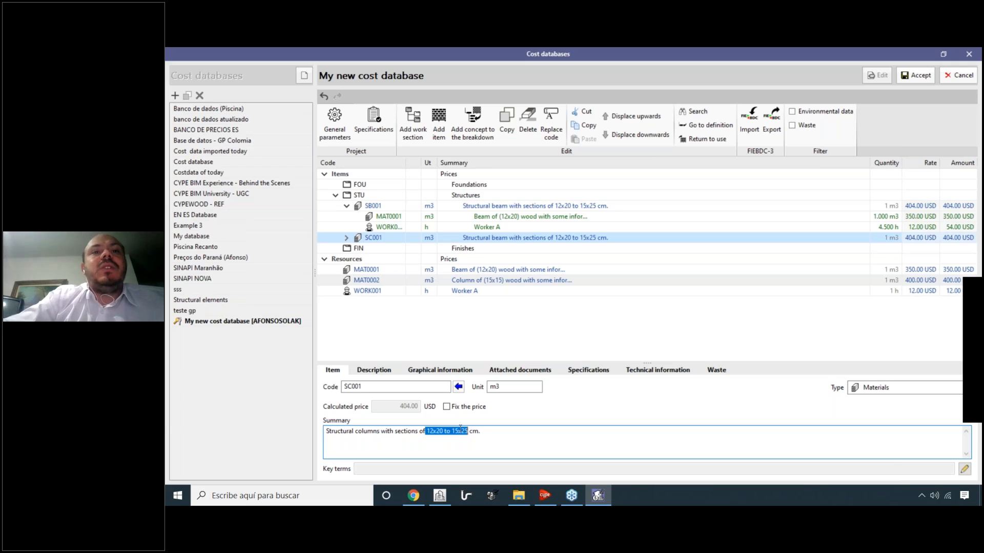
text(15x15)
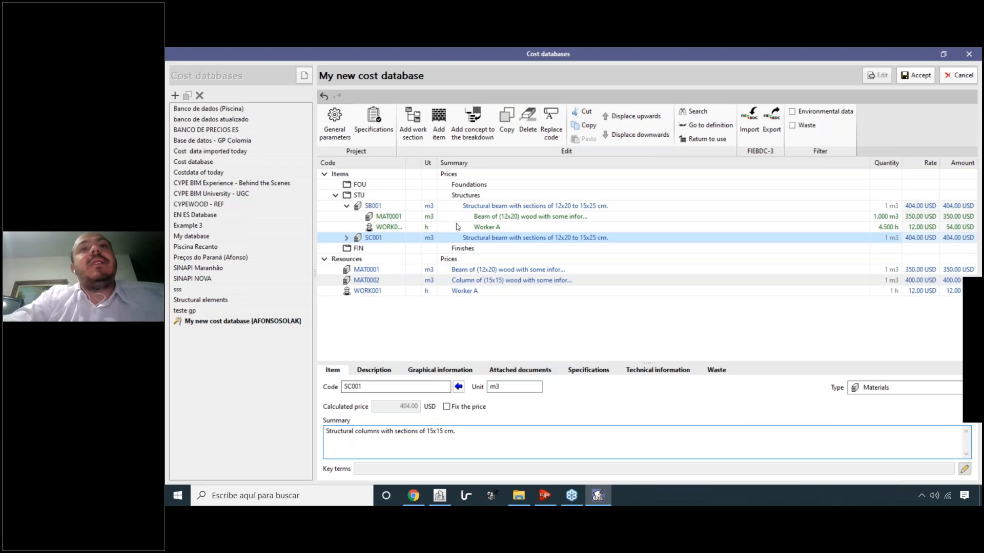
Expand the SC001 breakdown and replace its beam material with the column resource MAT0002.
click(347, 237)
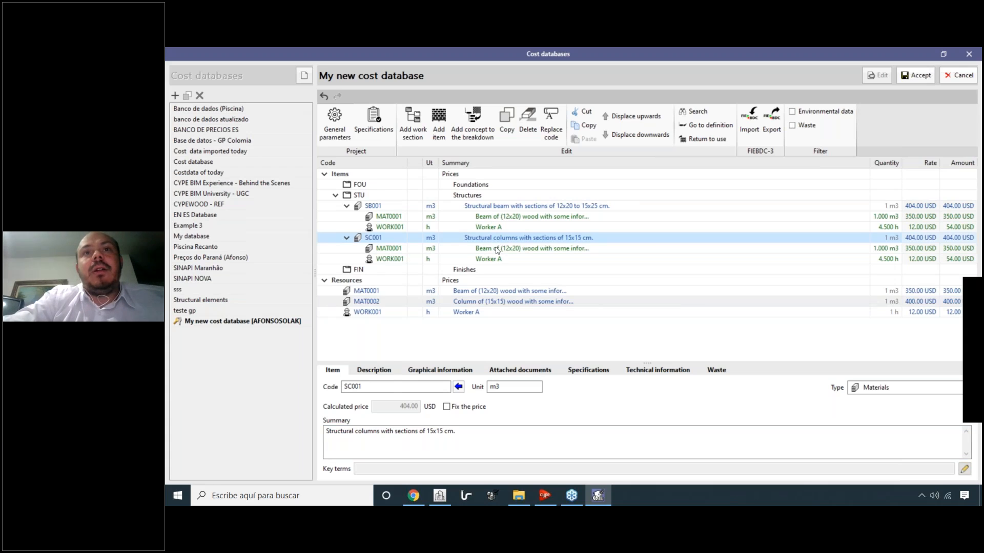
click(497, 249)
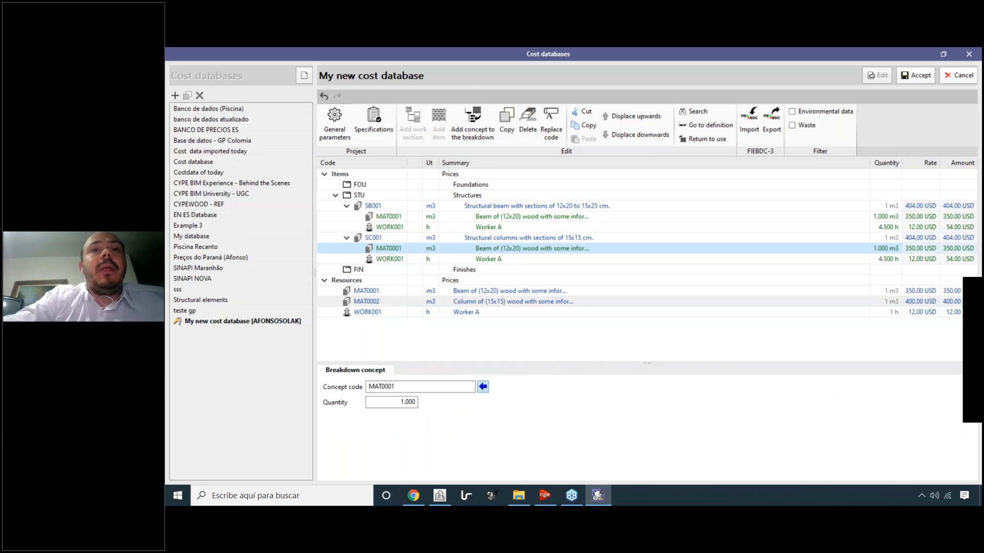
click(482, 387)
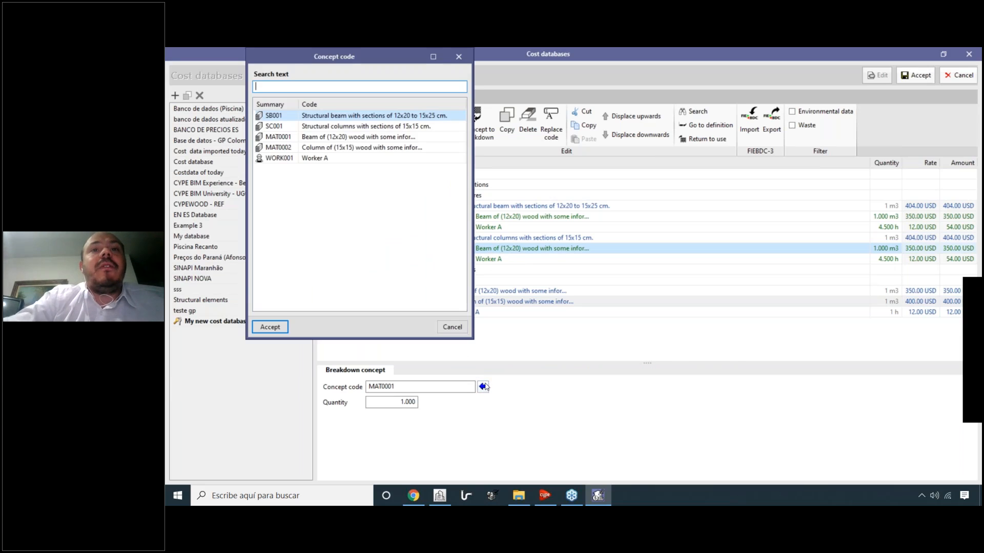
click(282, 148)
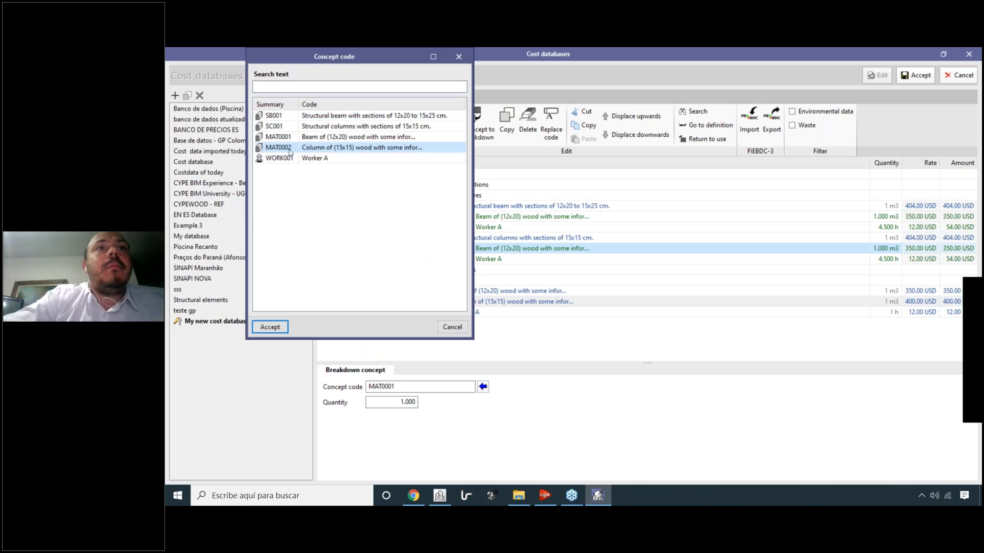
click(270, 327)
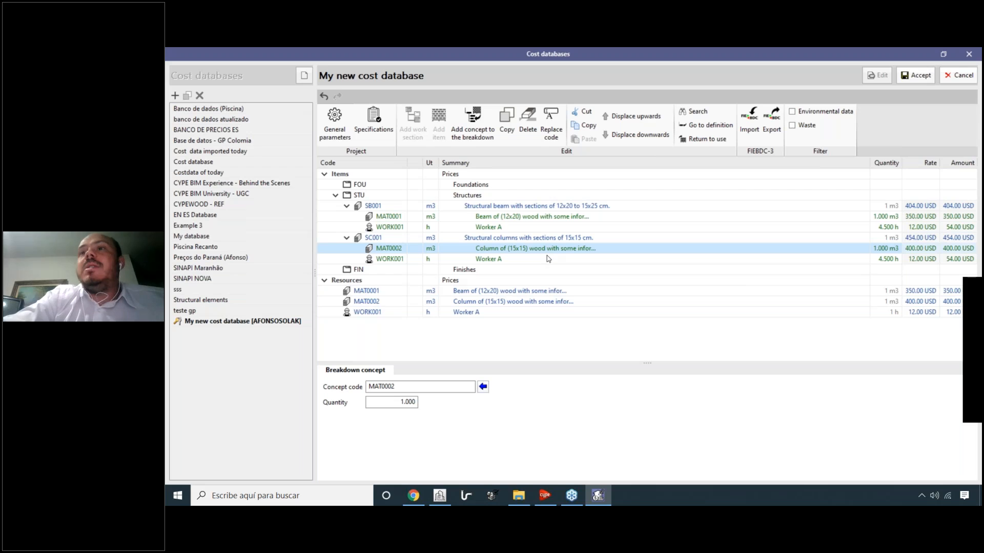
Set the WORK001 quantity under SC001 to 4 and accept the edits to the cost database.
click(495, 261)
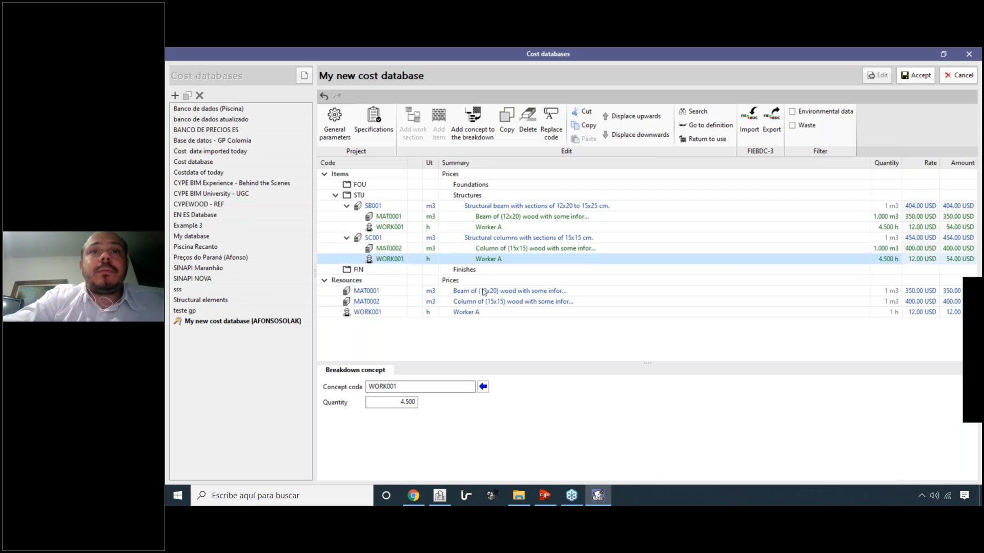
drag(398, 403, 430, 401)
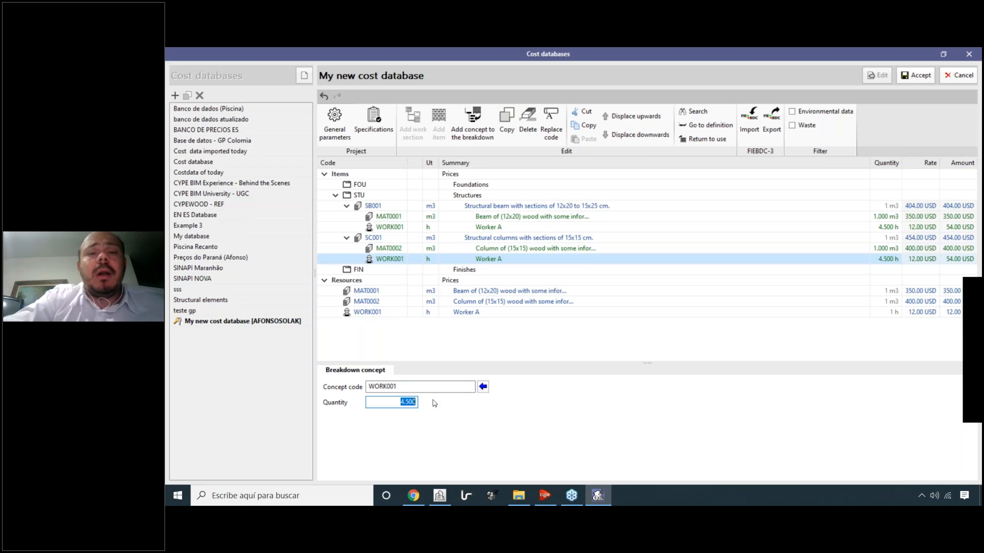
text(4)
key(Return)
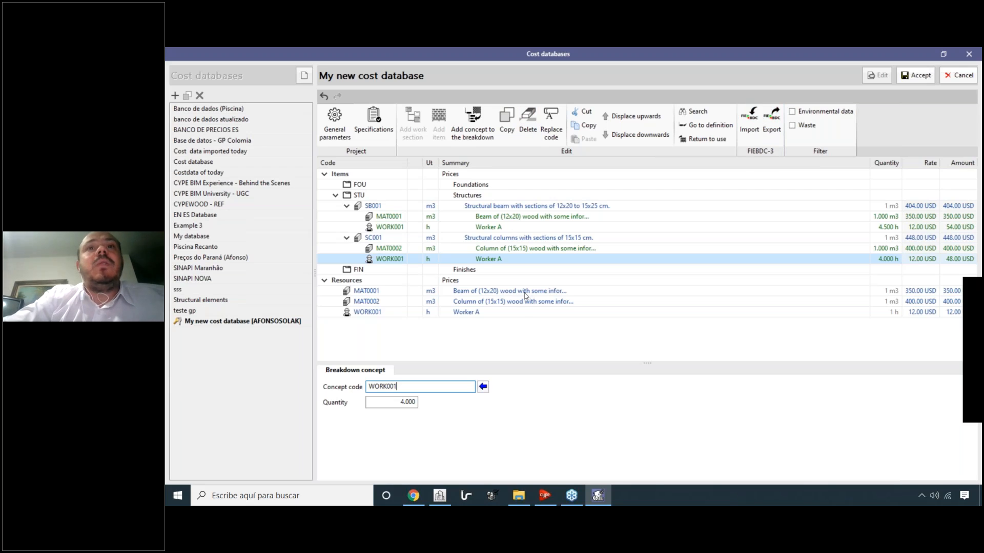
click(920, 76)
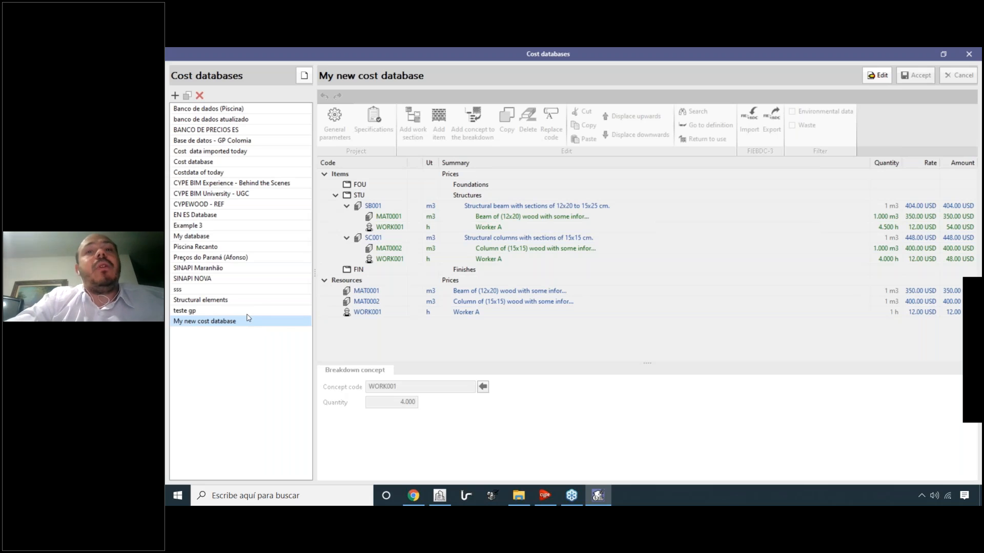
Check the Column (15x15) element in CYPE Architecture, close its properties dialog and return to the cost databases.
click(447, 502)
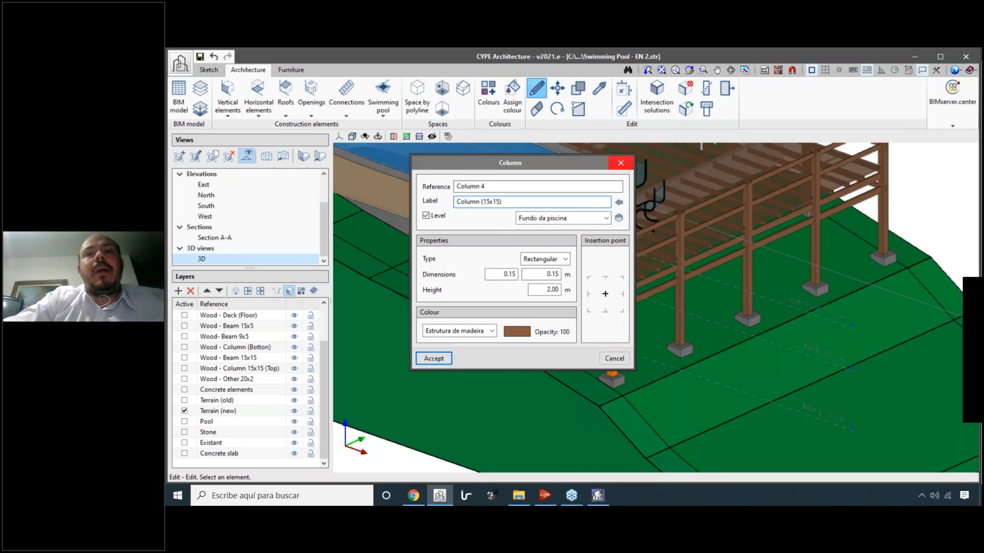
click(620, 163)
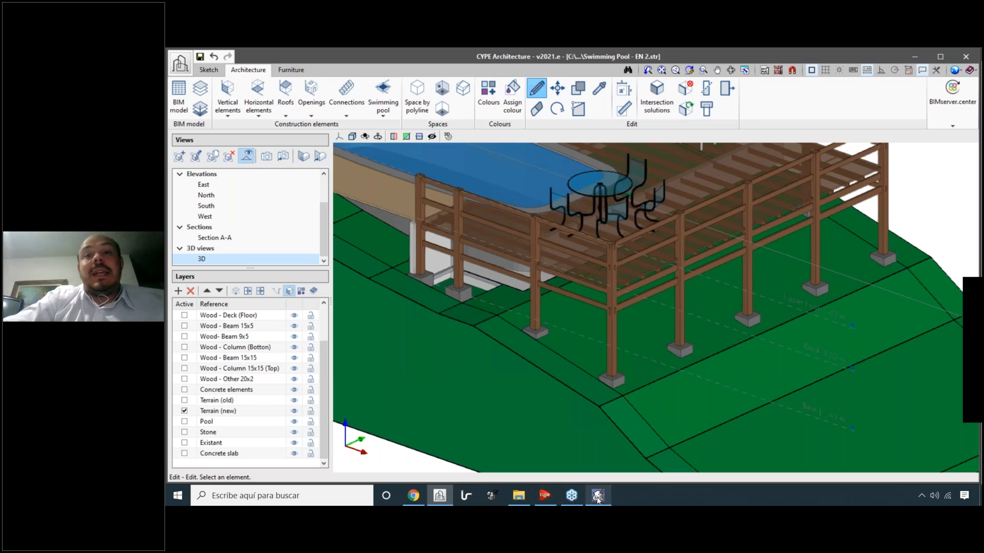
click(597, 498)
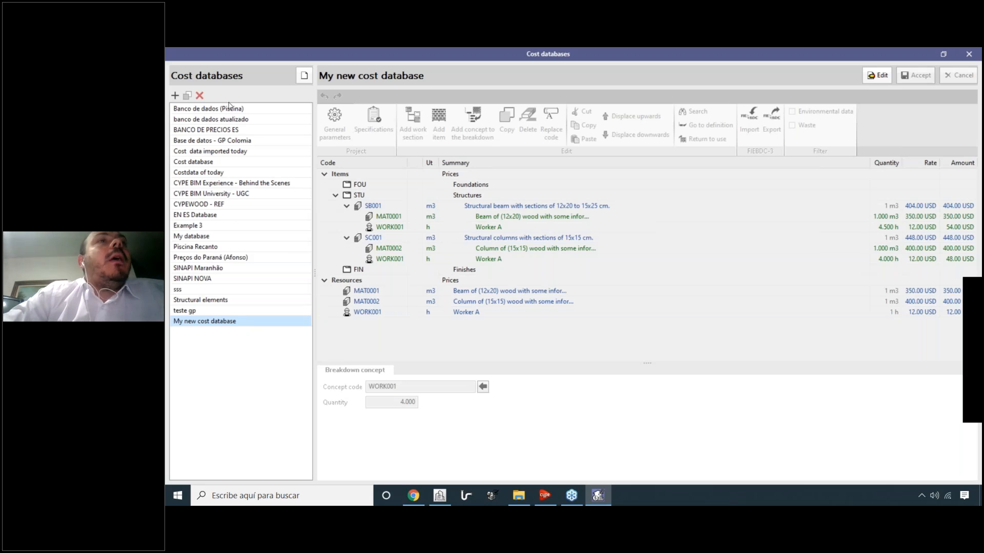
View the contents of the existing databases Cost database, Costdata of today and SINAPI Maranhão.
click(210, 162)
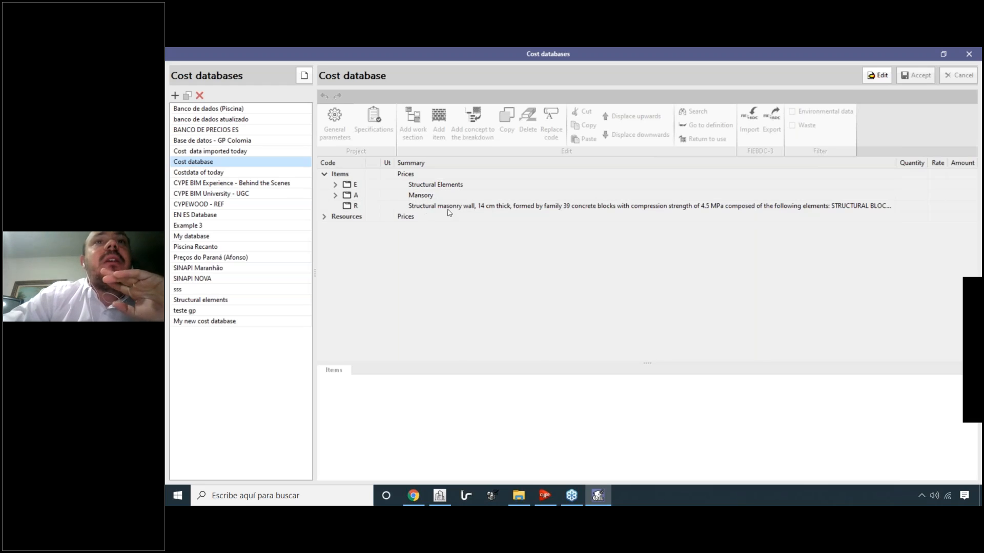
click(193, 173)
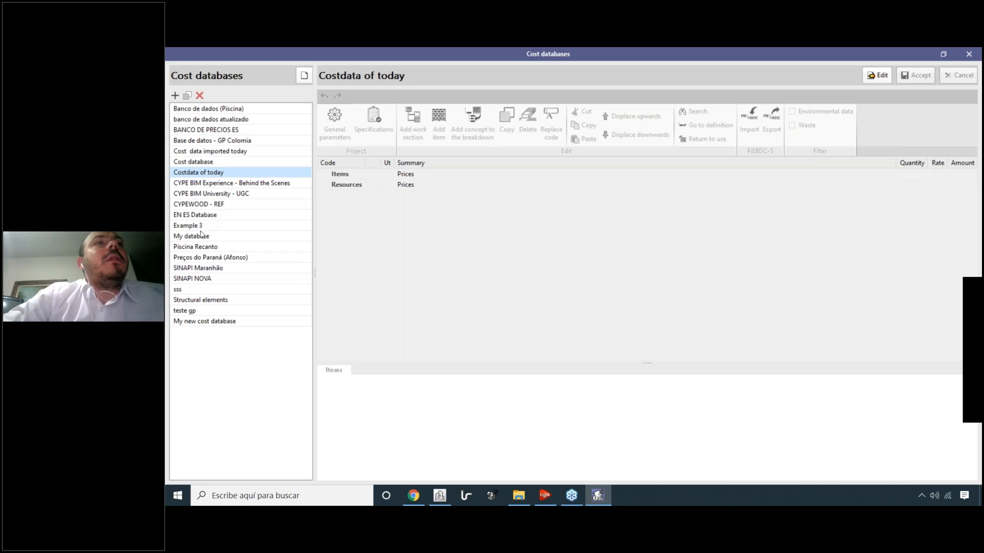
click(210, 269)
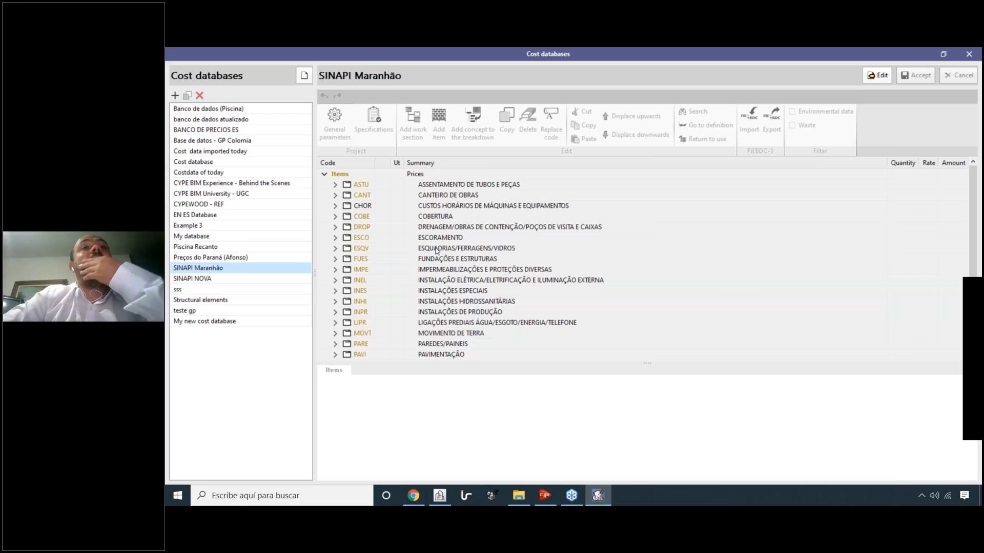
Open Cost database for editing, expand its Structural Elements and Mansory work sections and select work section R.
click(207, 162)
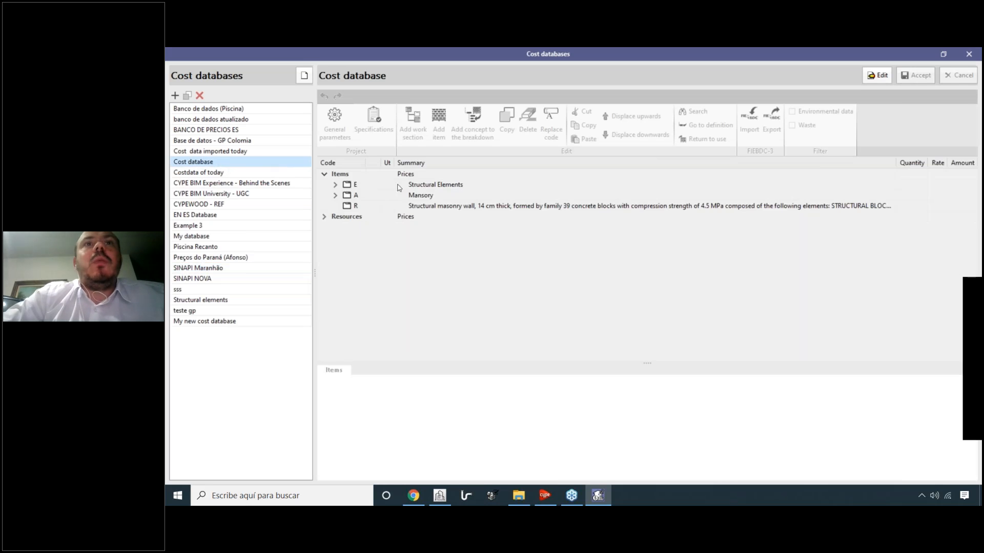
click(877, 75)
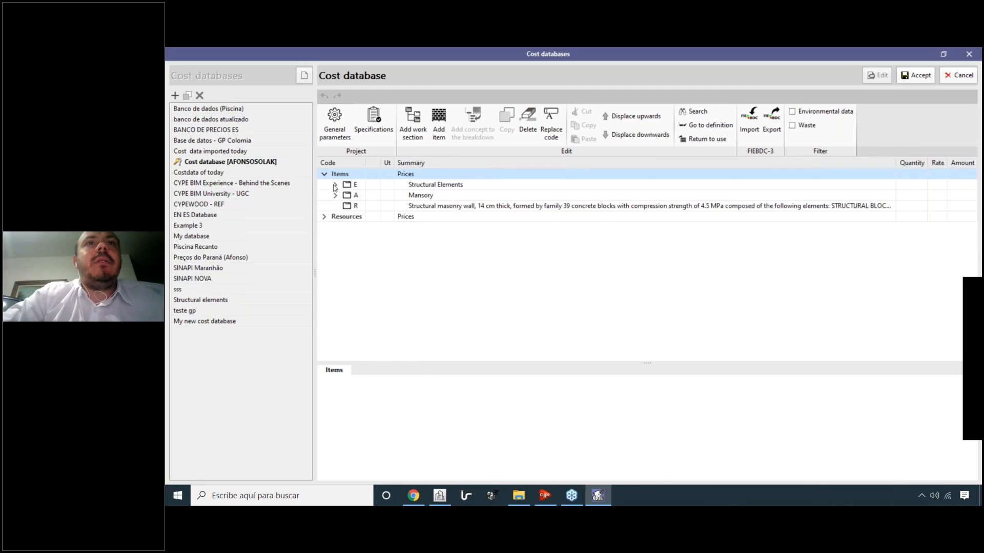
click(335, 185)
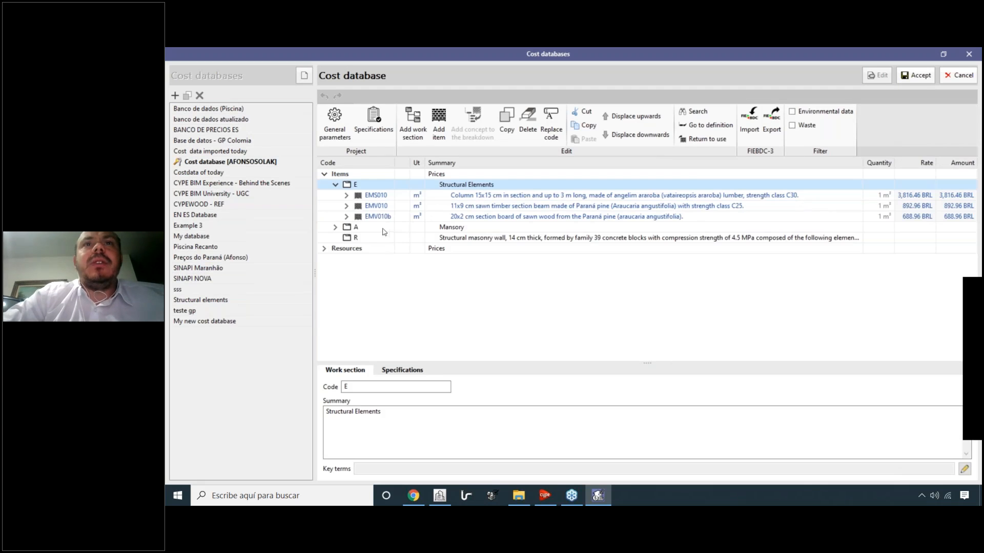
click(335, 227)
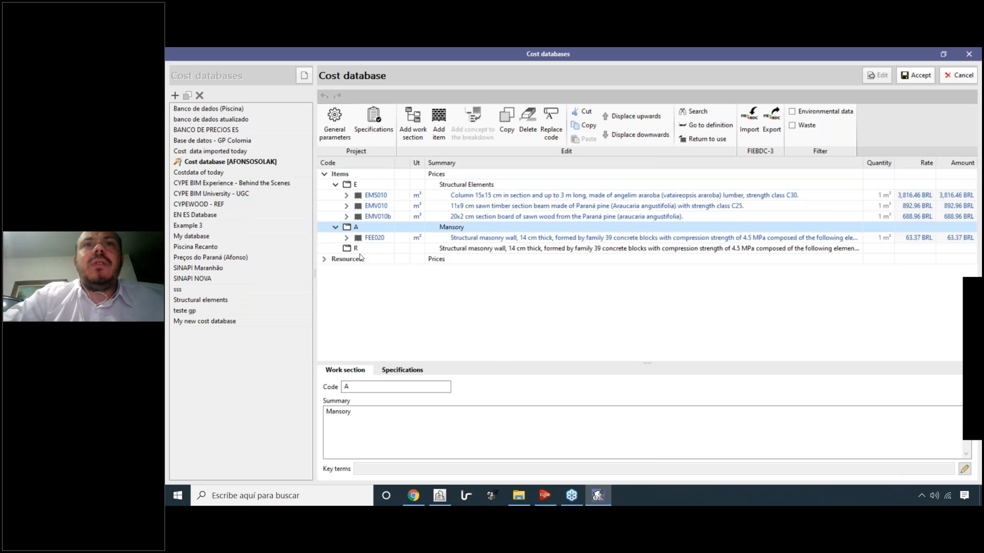
key(Down)
key(Down)
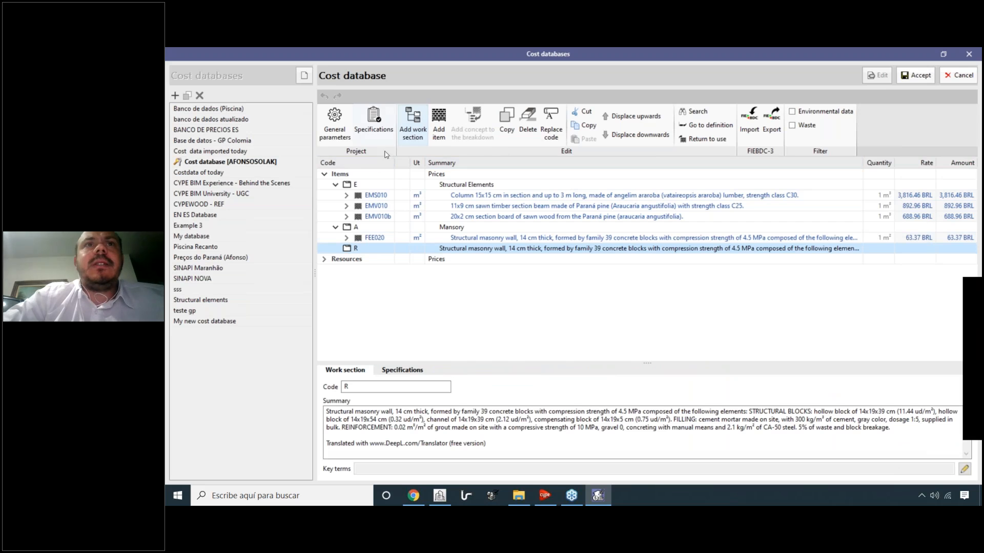
Change work section R's code to F and replace its summary with Finishes.
double_click(346, 387)
text(F)
drag(535, 443, 403, 424)
key(ctrl+a)
text(Finishe)
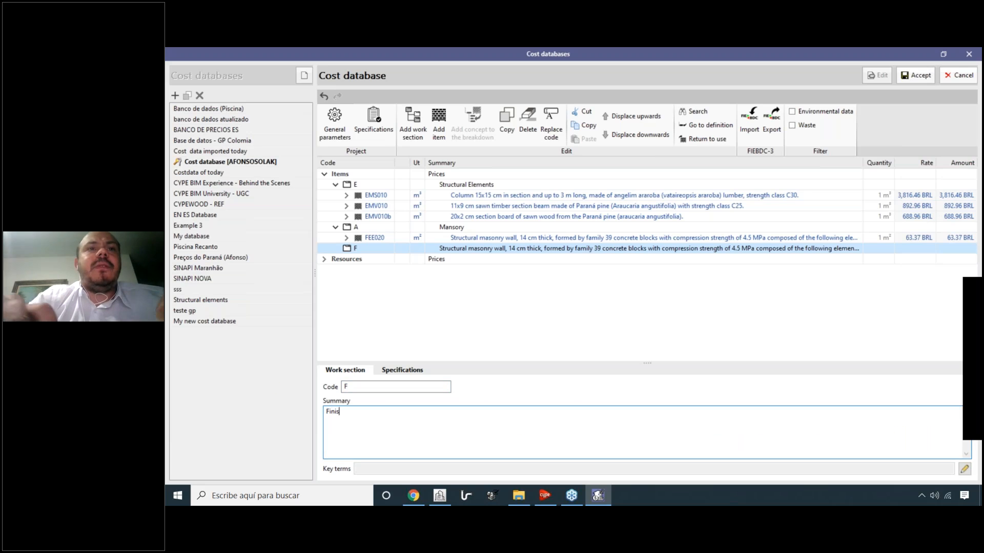
click(443, 175)
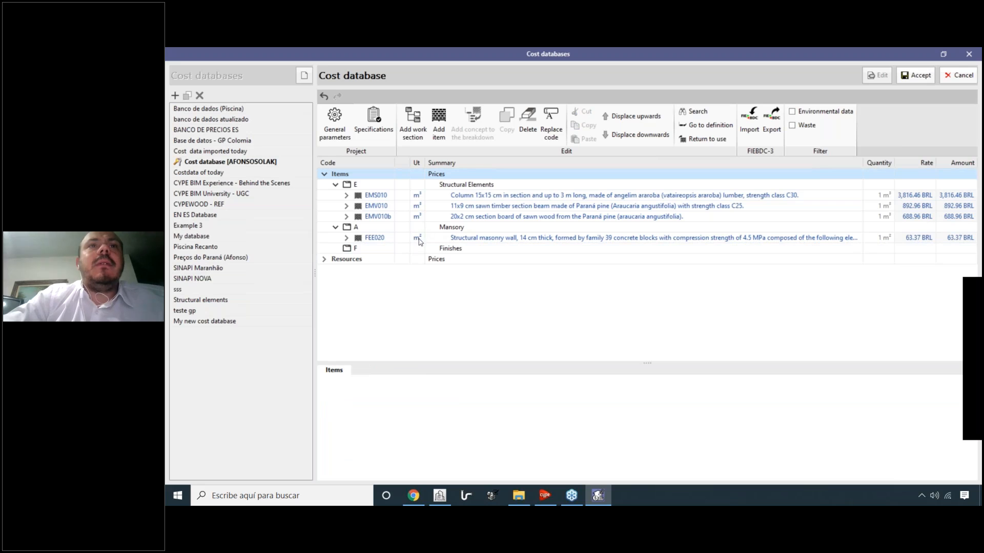
Create a new item in the Finishes work section with code T001, unit m2, type Labour and a rate of 34.
click(418, 238)
click(420, 248)
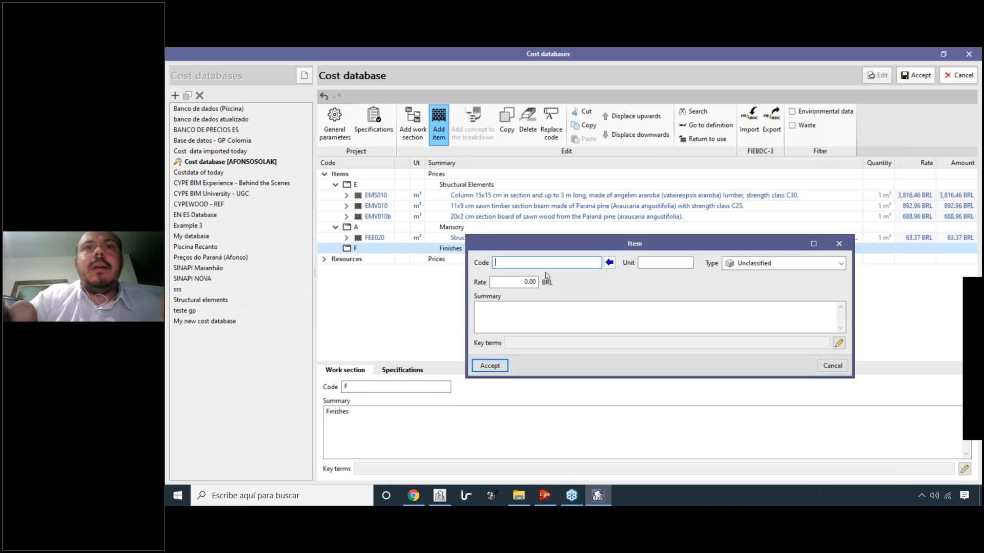
text(T001)
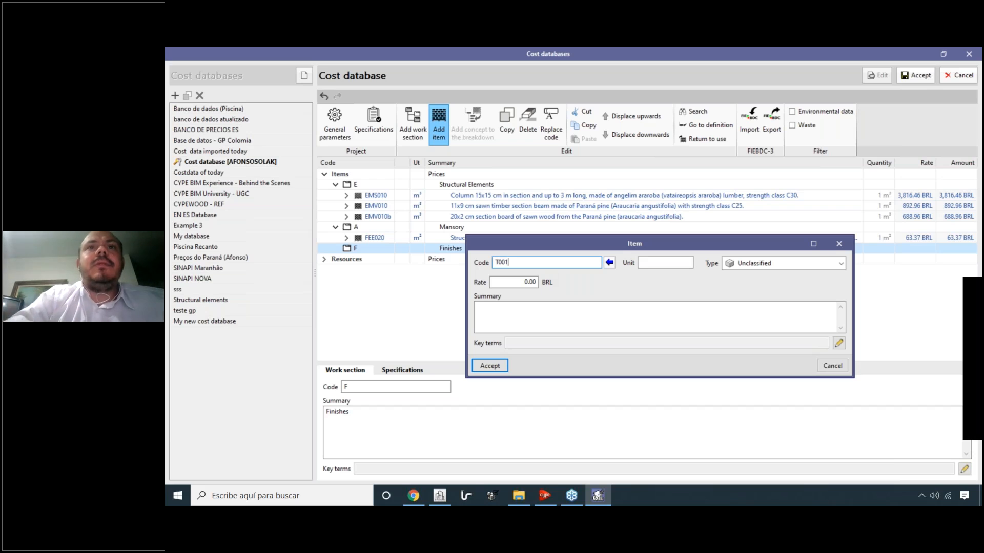
click(652, 265)
text(m2)
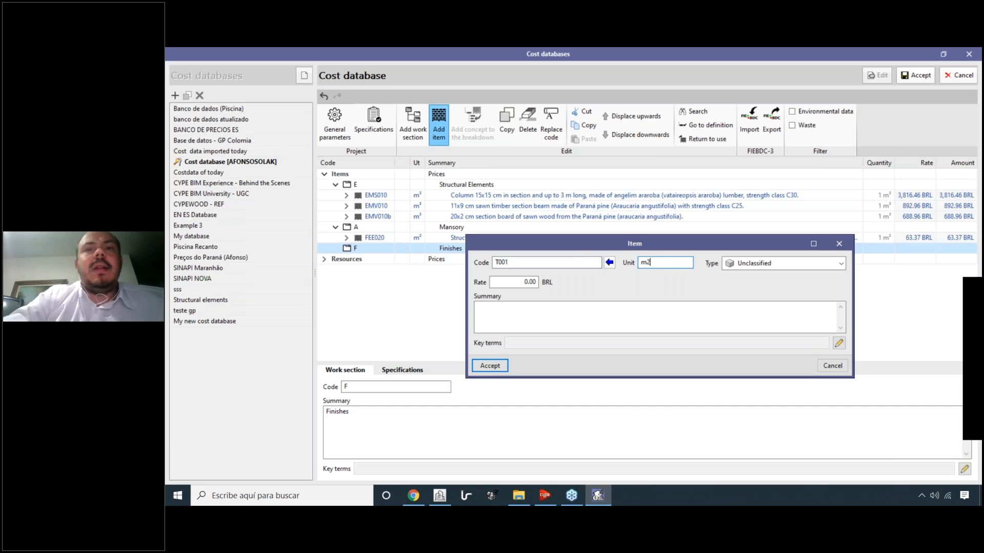
click(757, 266)
click(753, 286)
text(34)
Enter Terrazzo floor as the new item's summary, accept the item and select it in the Finishes work section.
click(531, 326)
text(Ter)
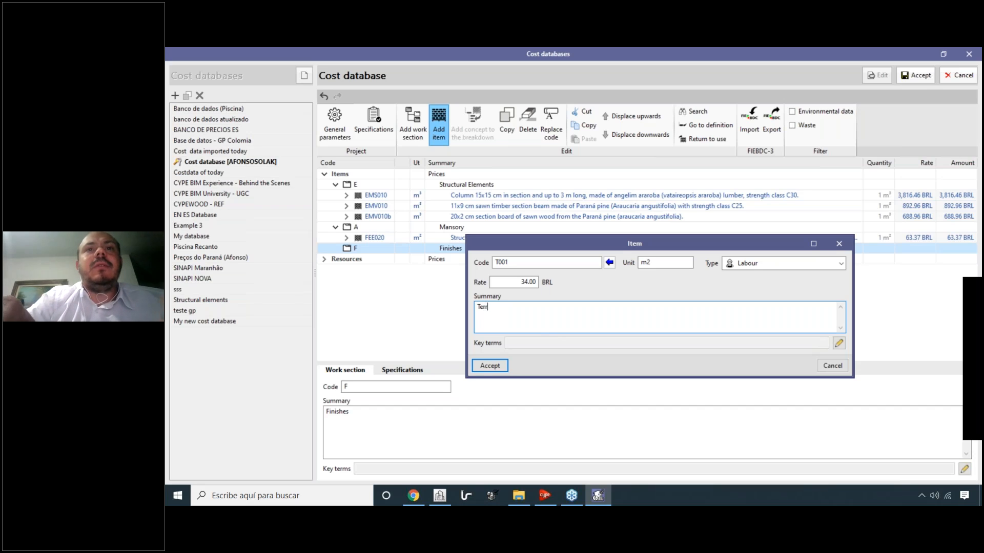
text(razzo )
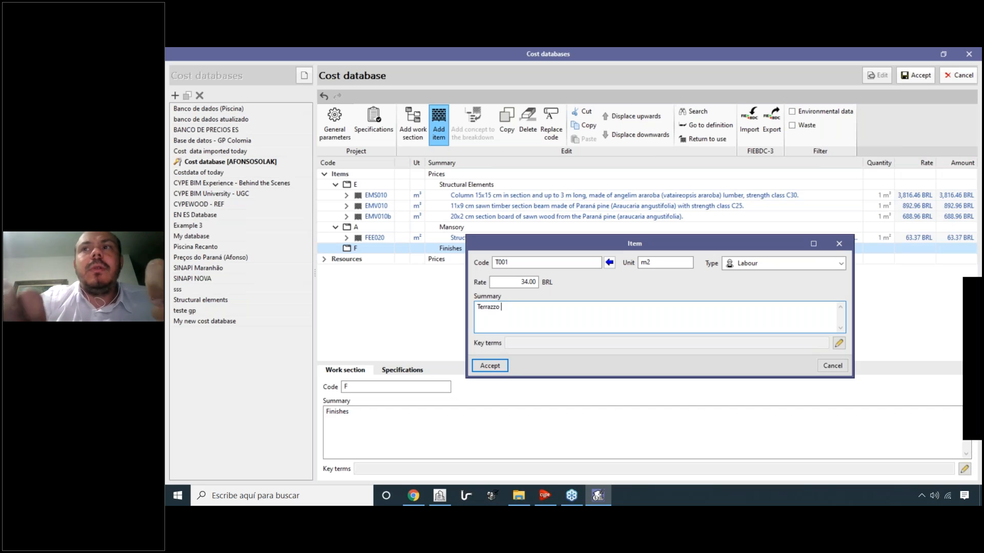
text(floor)
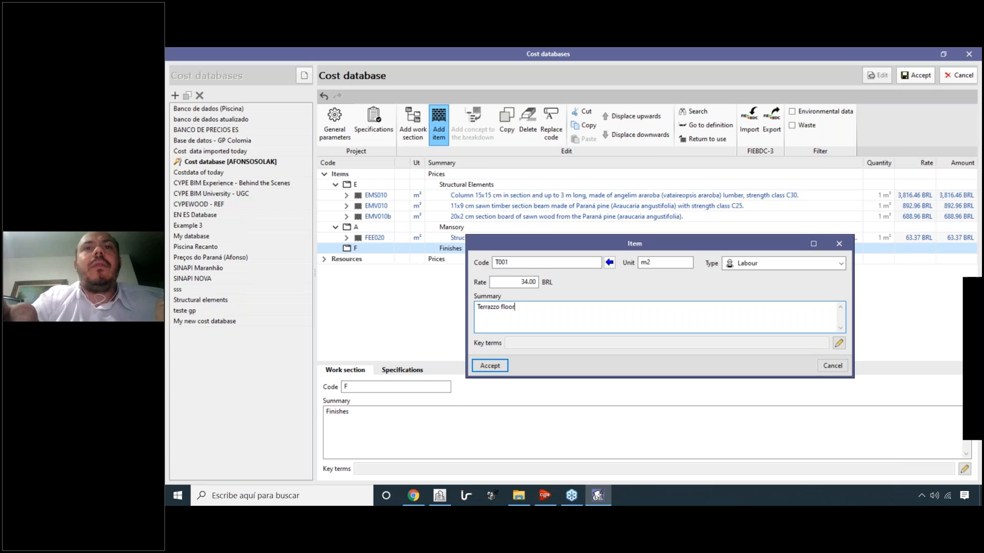
click(490, 365)
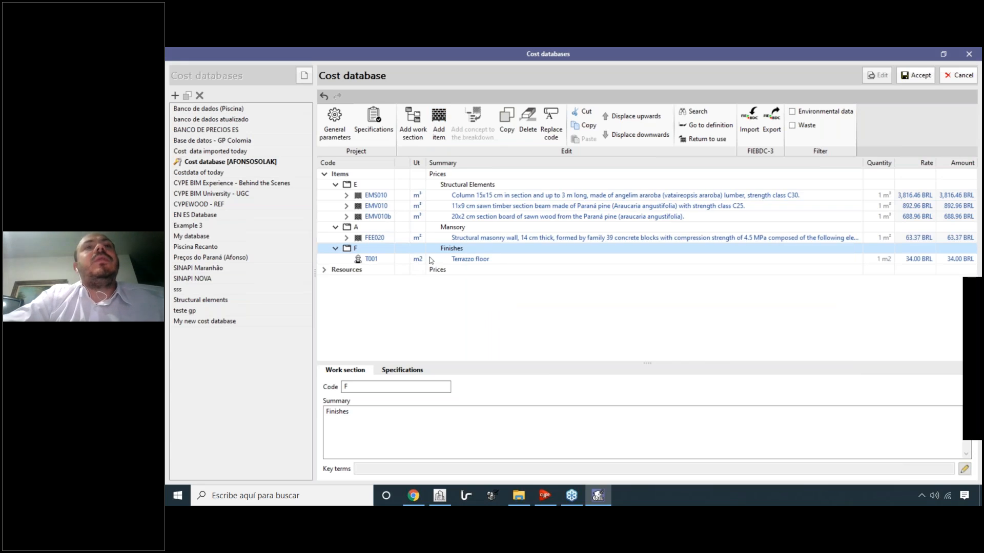
click(490, 260)
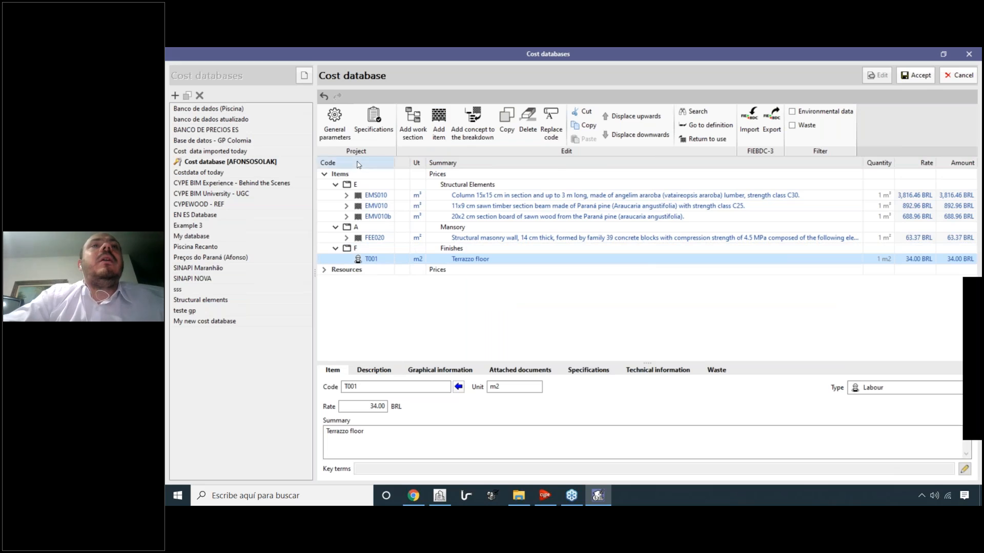
Set the cost database's currency to USD (United States Dollar) and accept the edits to the database.
click(335, 123)
click(621, 181)
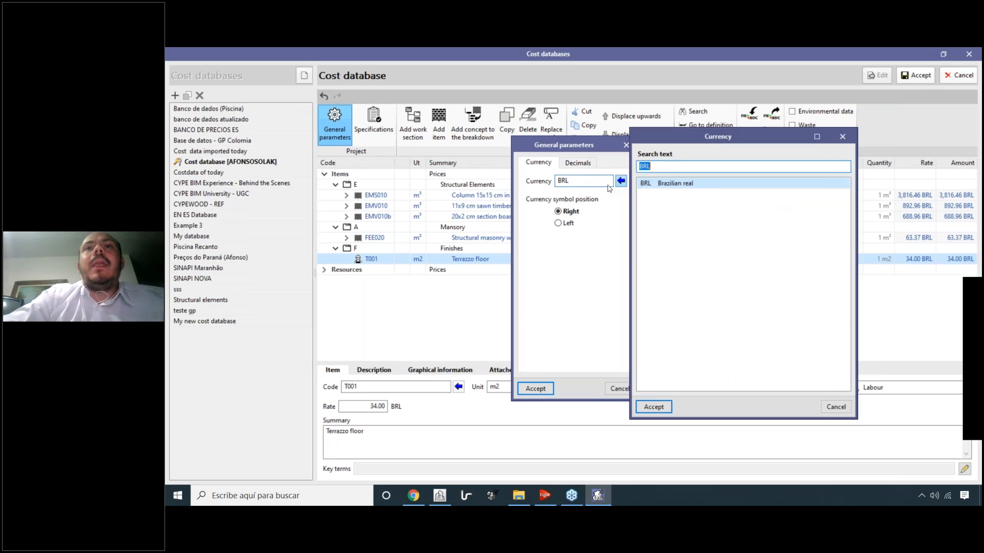
text(us)
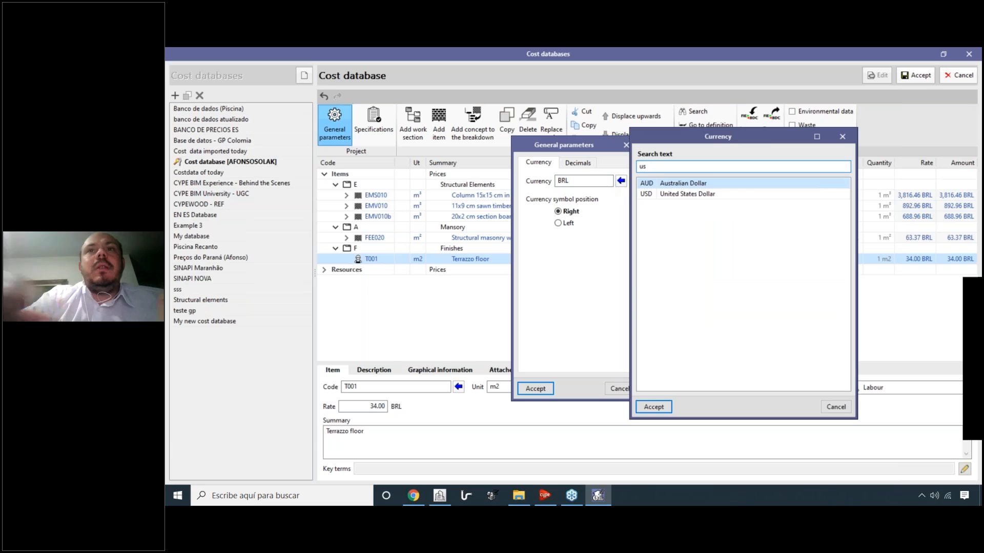
click(699, 194)
click(654, 407)
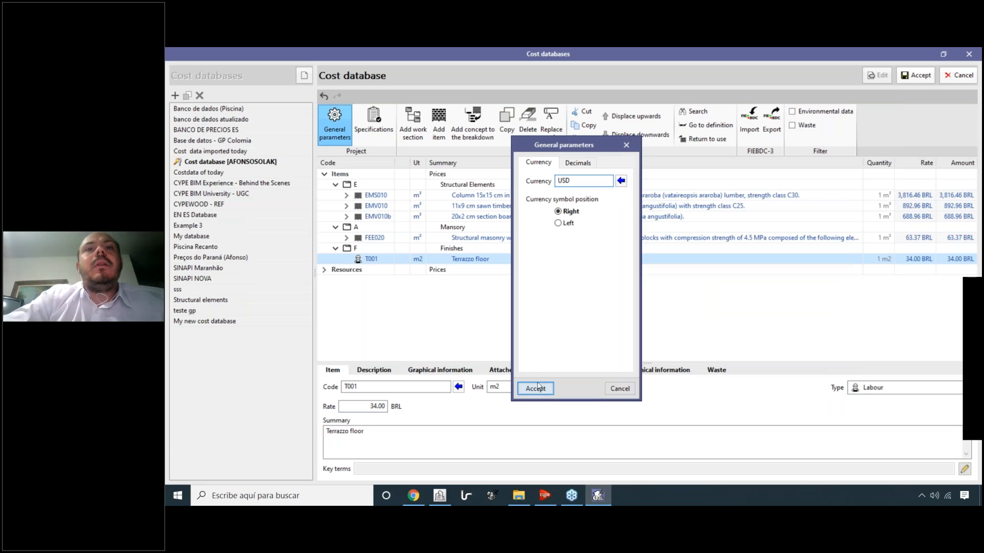
key(Return)
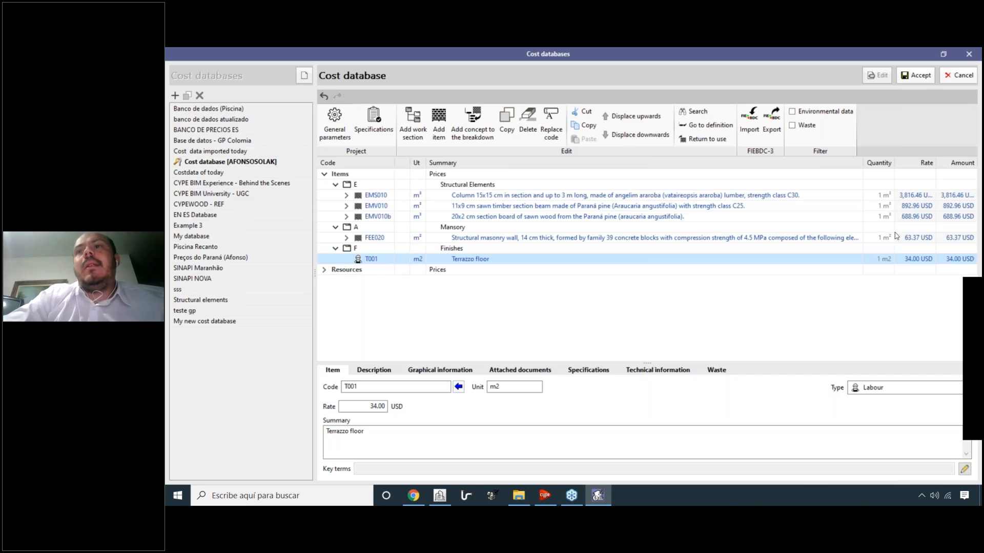
click(496, 290)
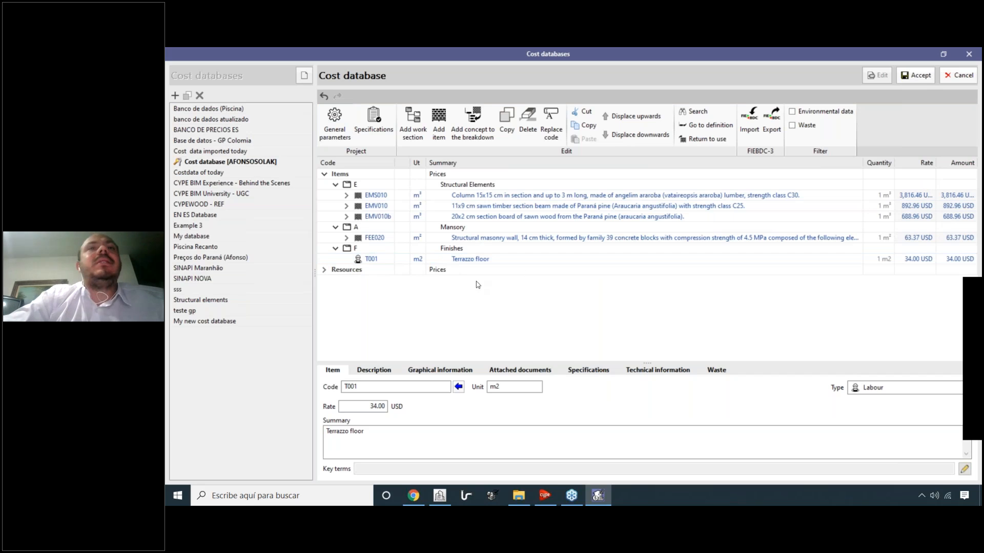
click(920, 77)
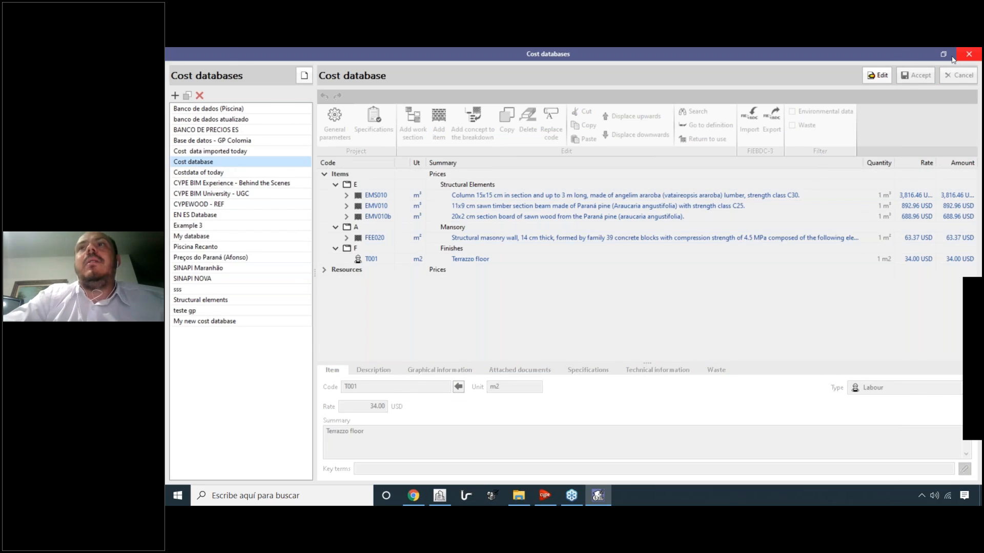
Close the cost databases and examine the properties of Column 4 under the deck in the 3D model.
click(969, 53)
middle_drag(691, 271, 700, 254)
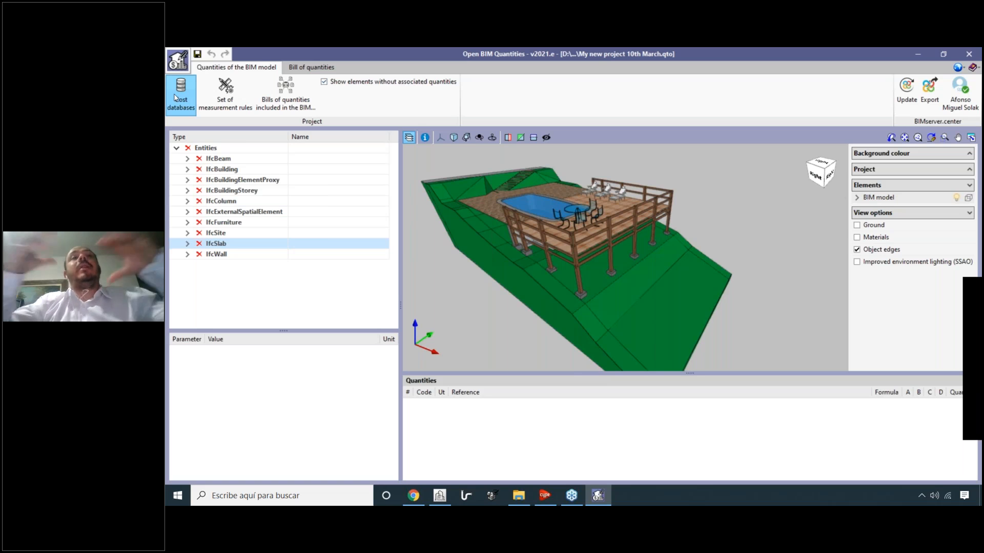
scroll(547, 281, up, 5)
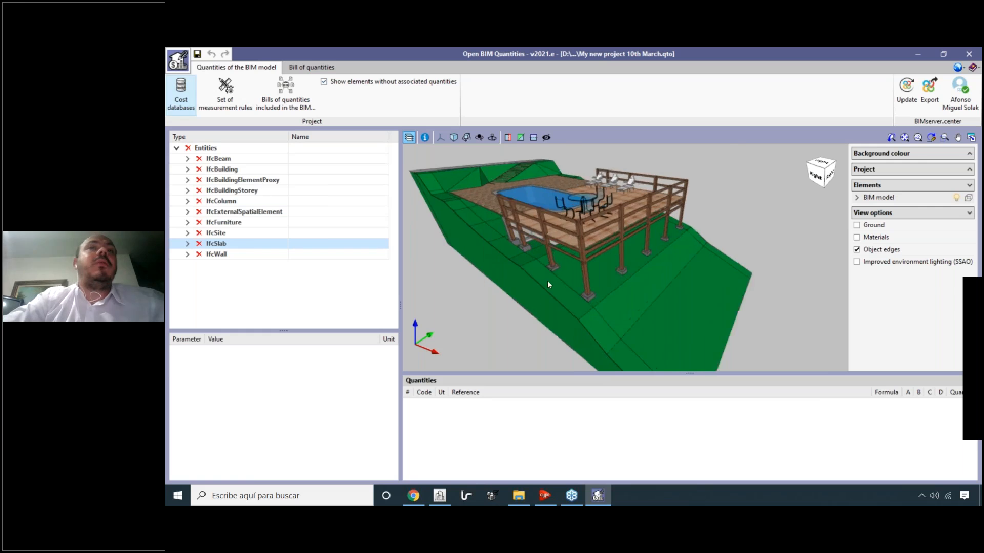
click(622, 269)
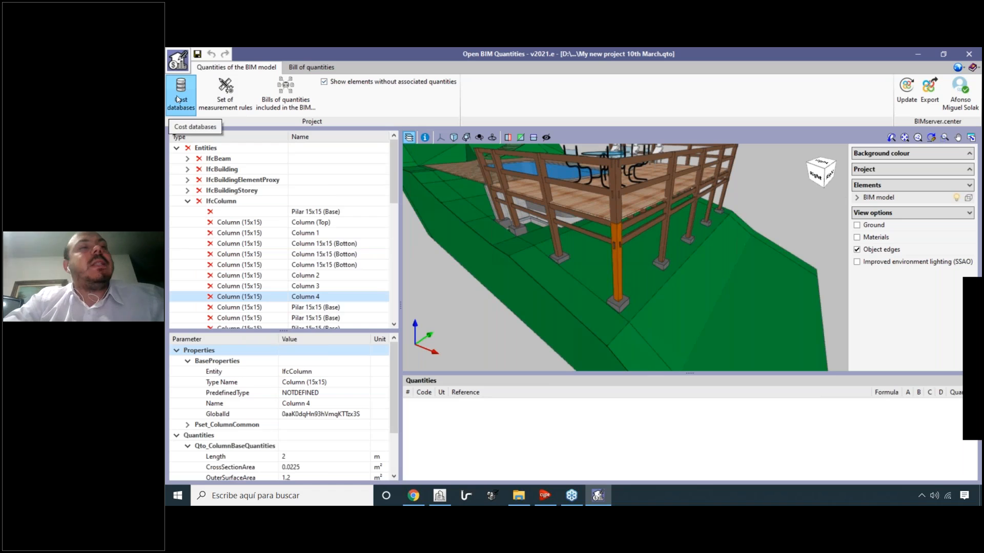
scroll(466, 245, down, 3)
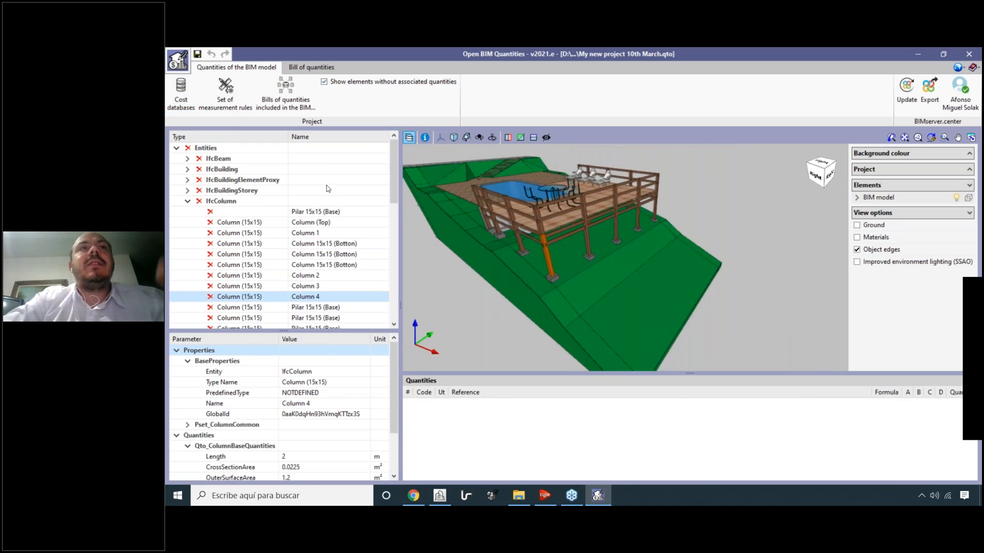
Open the sets of measurement rules and start creating a new set.
click(232, 113)
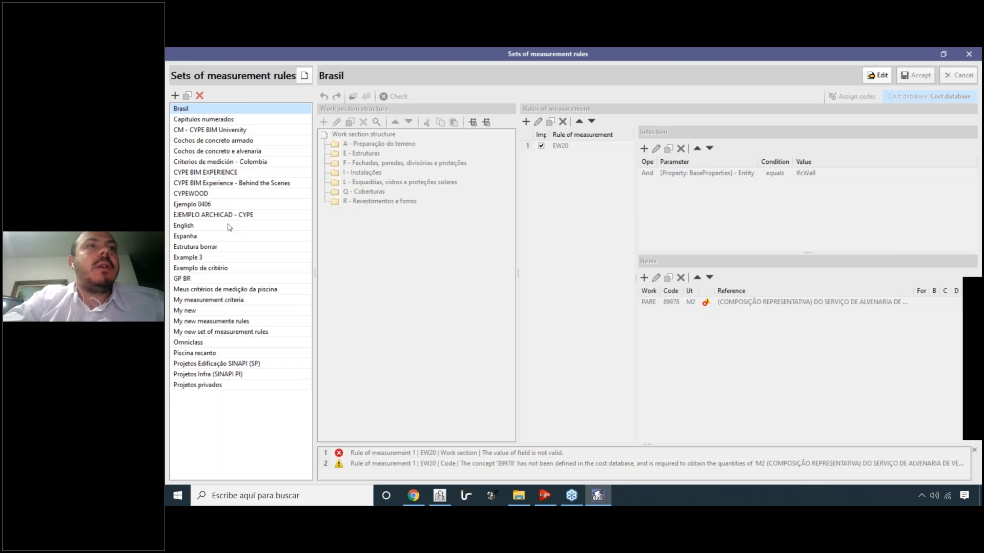
click(175, 96)
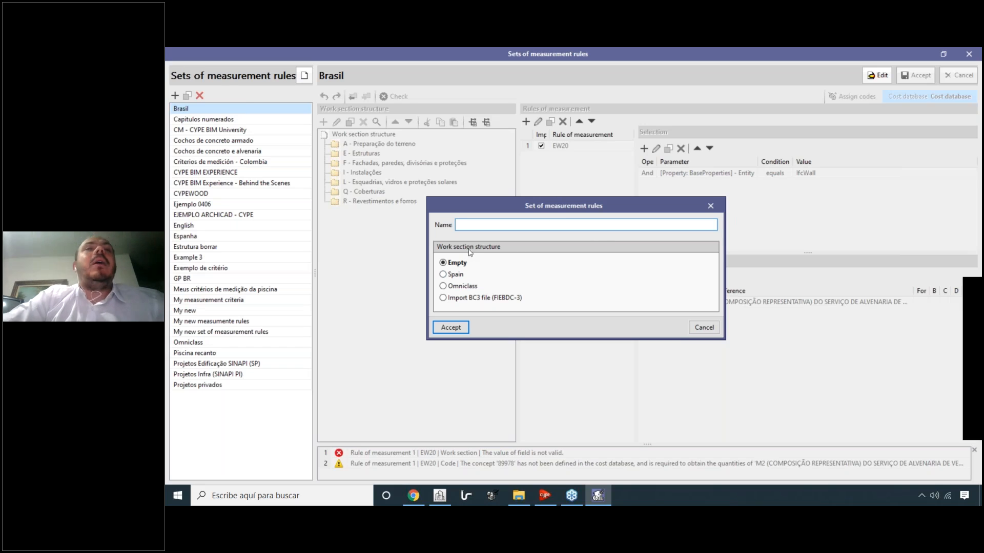
Create a set of measurement rules named "Omniclass (Pool project)" using the Omniclass work section structure.
click(461, 286)
click(501, 224)
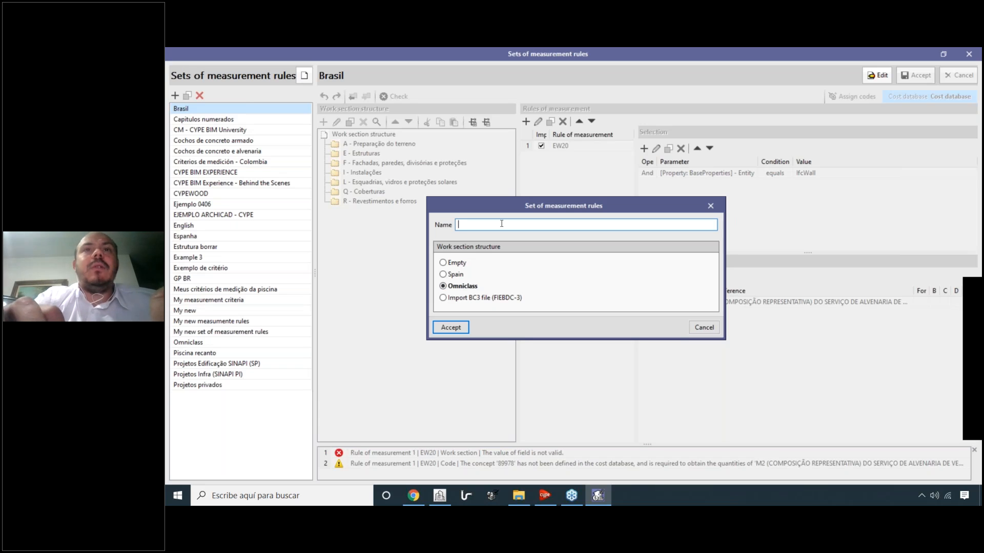
key(BackSpace)
key(BackSpace)
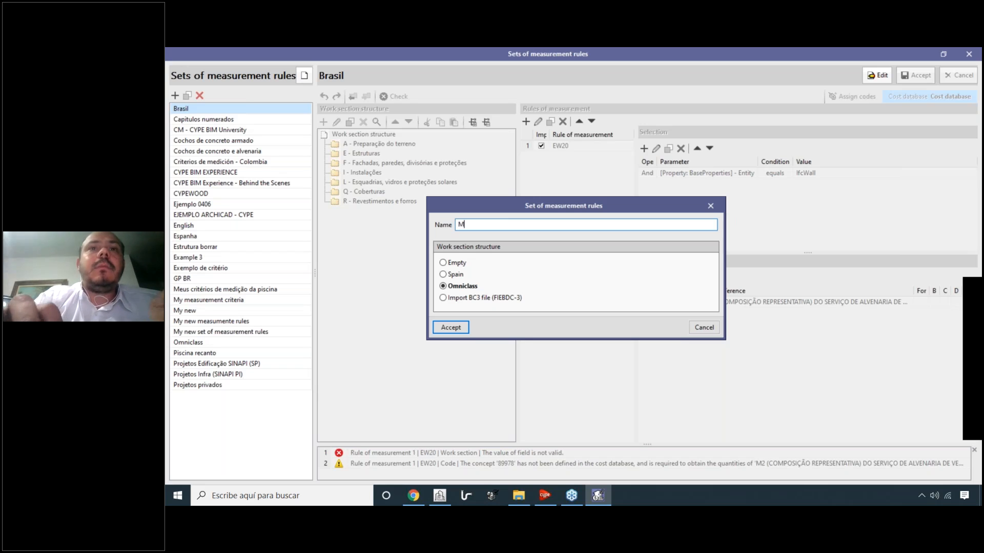
text(M)
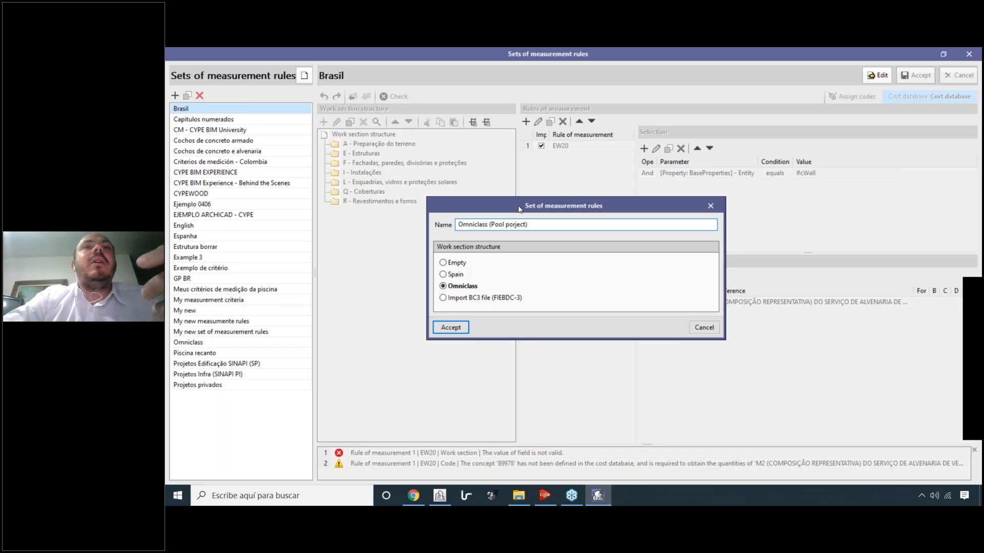
key(BackSpace)
text(ro)
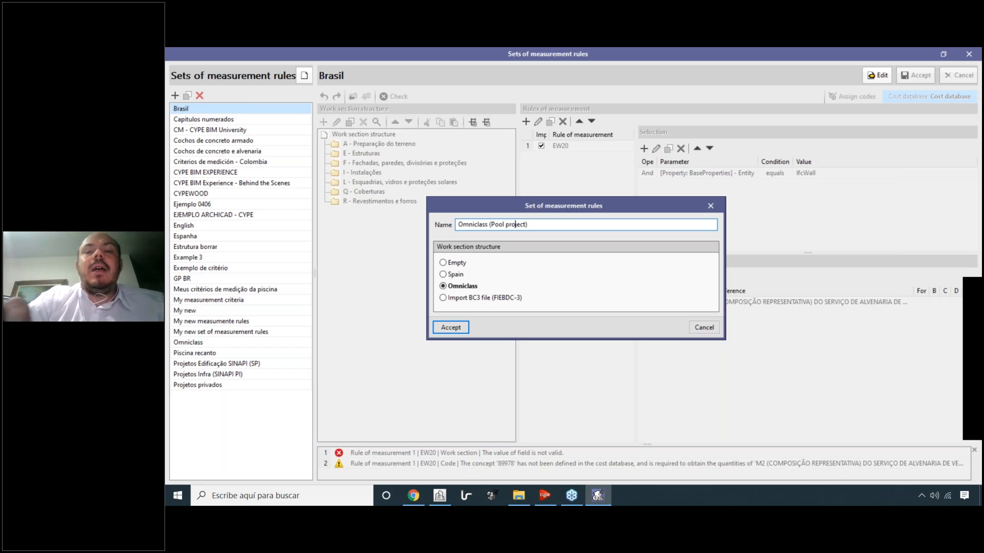
double_click(487, 225)
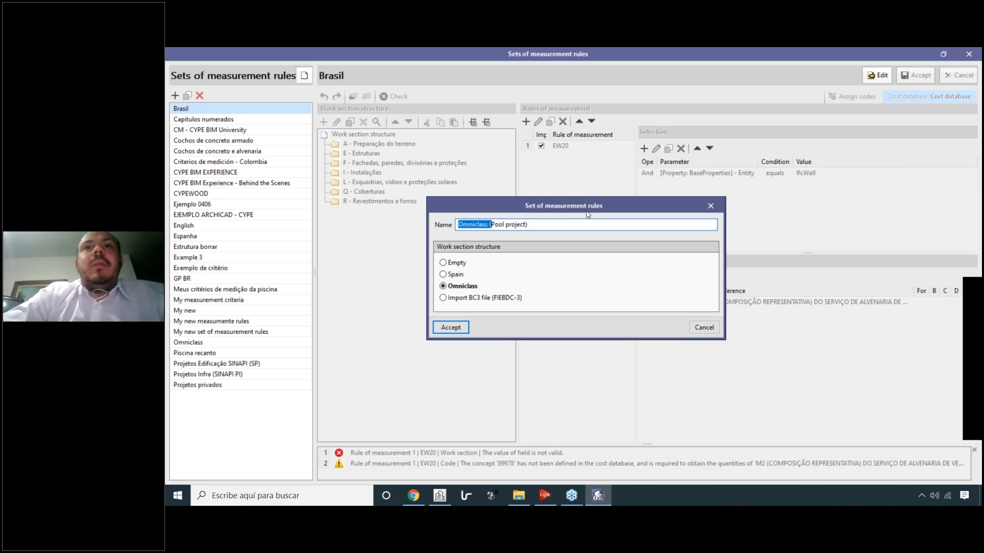
click(535, 225)
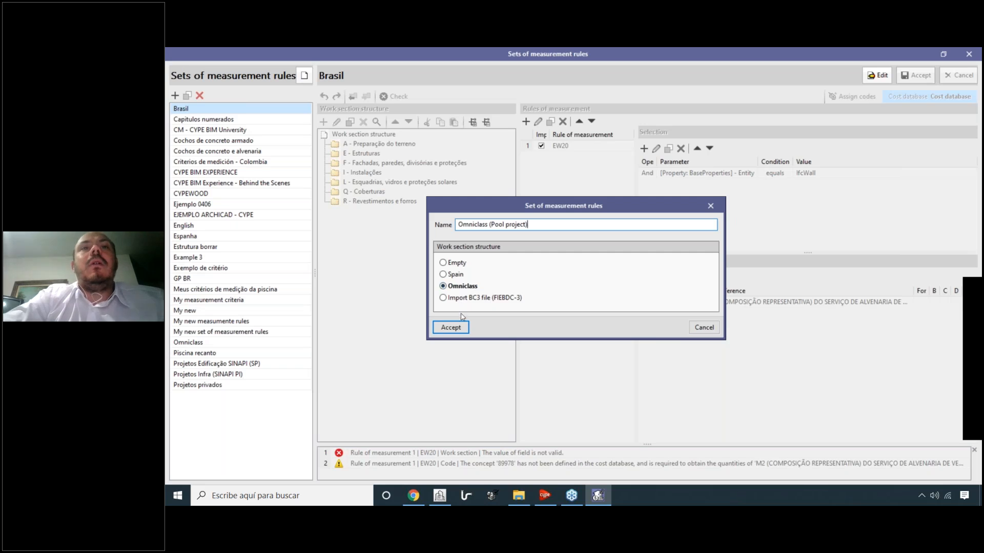
click(451, 327)
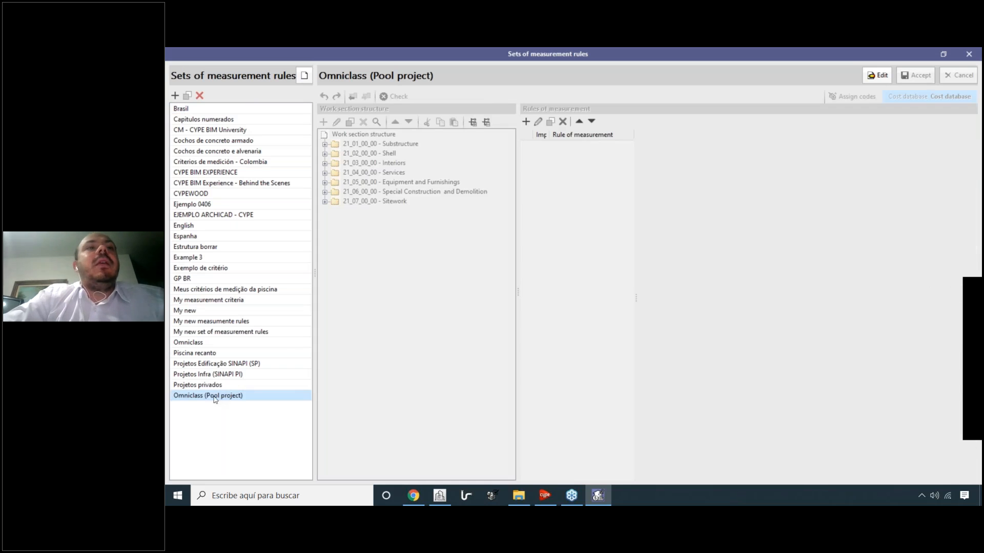
Examine the Substructure and Shell branches of the Omniclass work section structure in edit mode, then leave editing without saving.
click(877, 75)
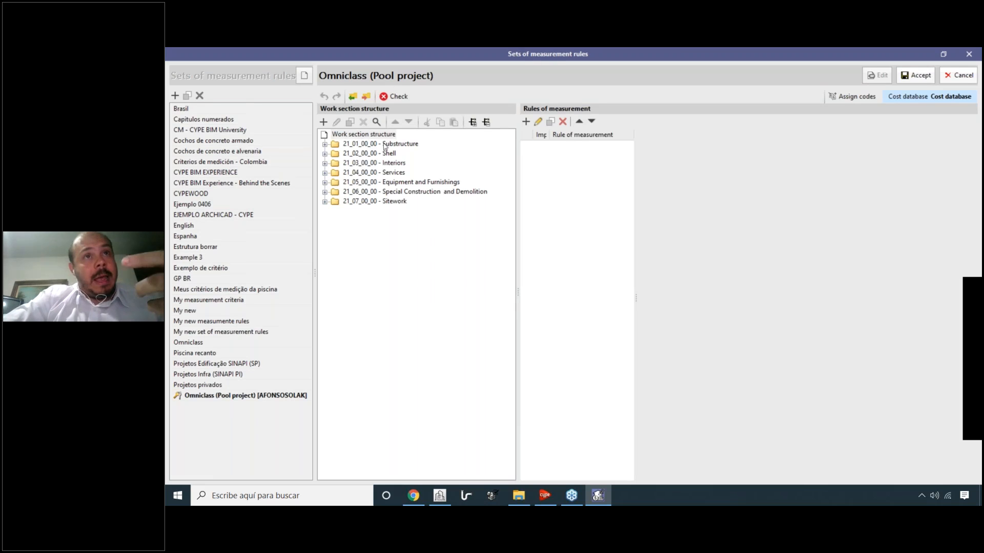
click(325, 145)
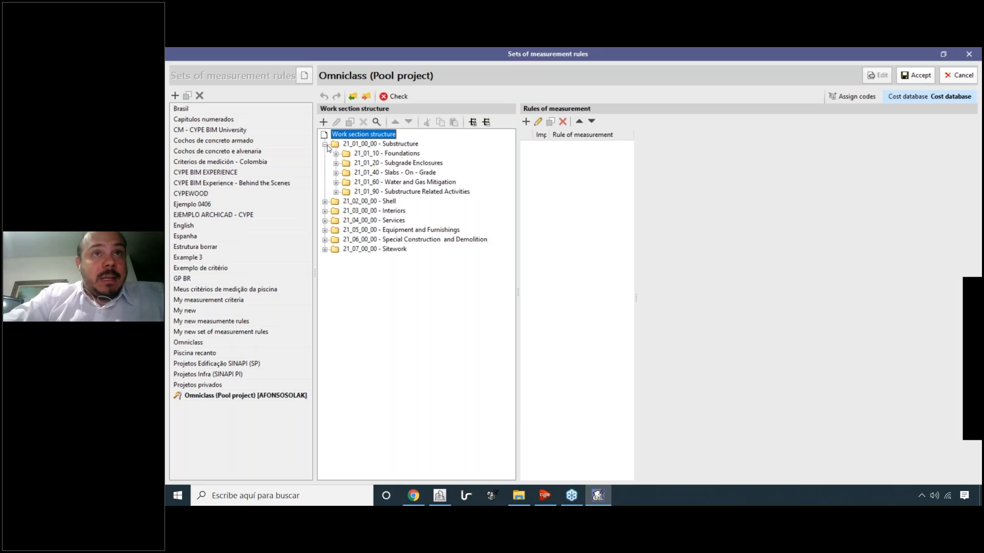
click(336, 154)
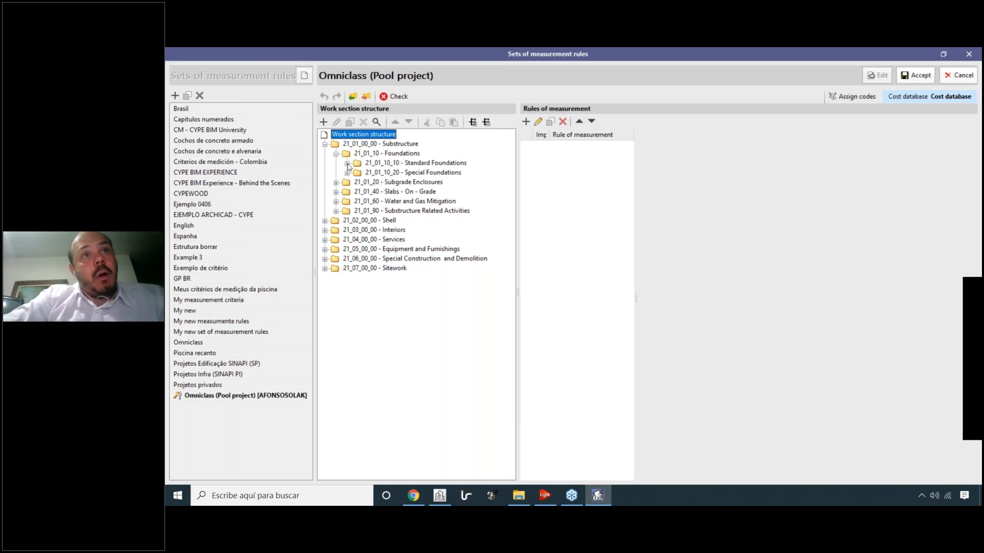
click(347, 163)
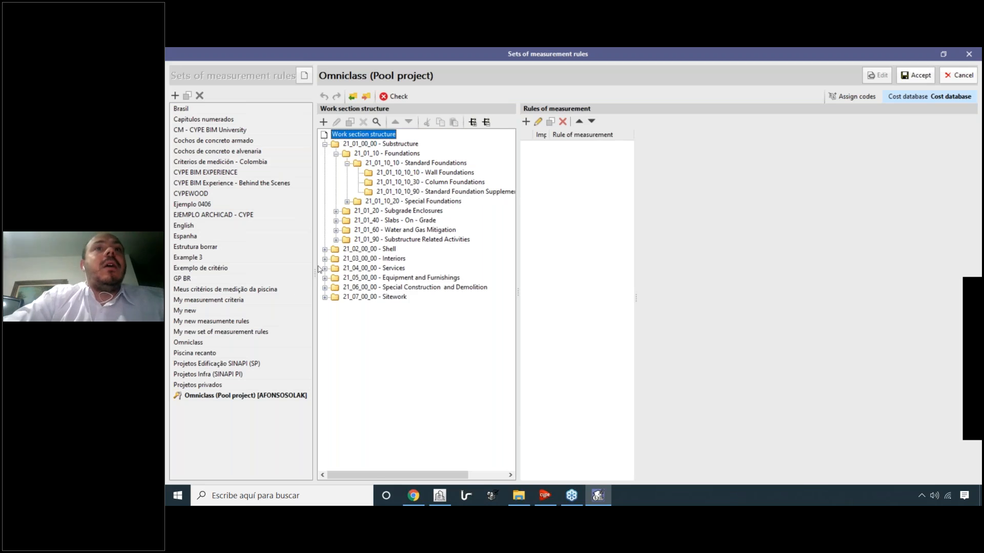
click(325, 249)
click(389, 268)
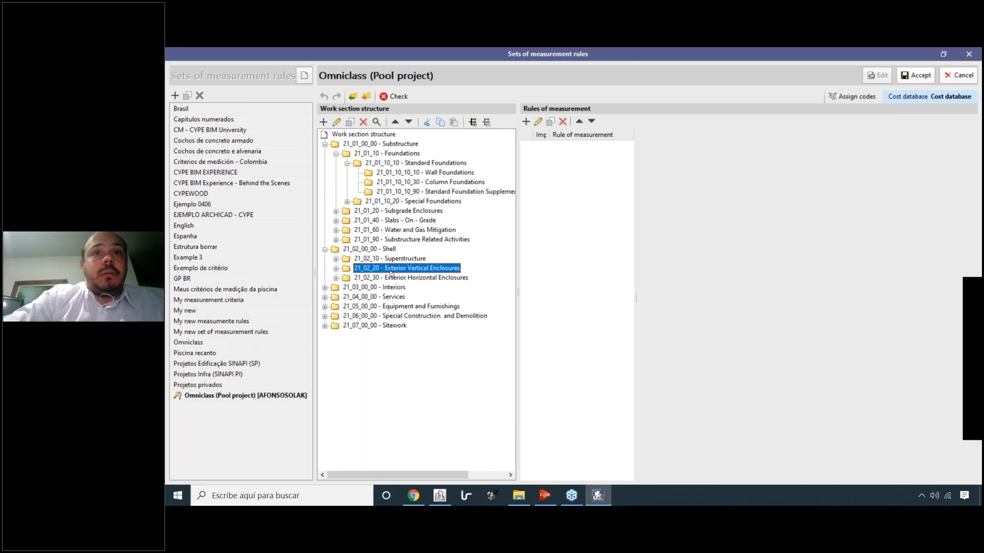
click(336, 278)
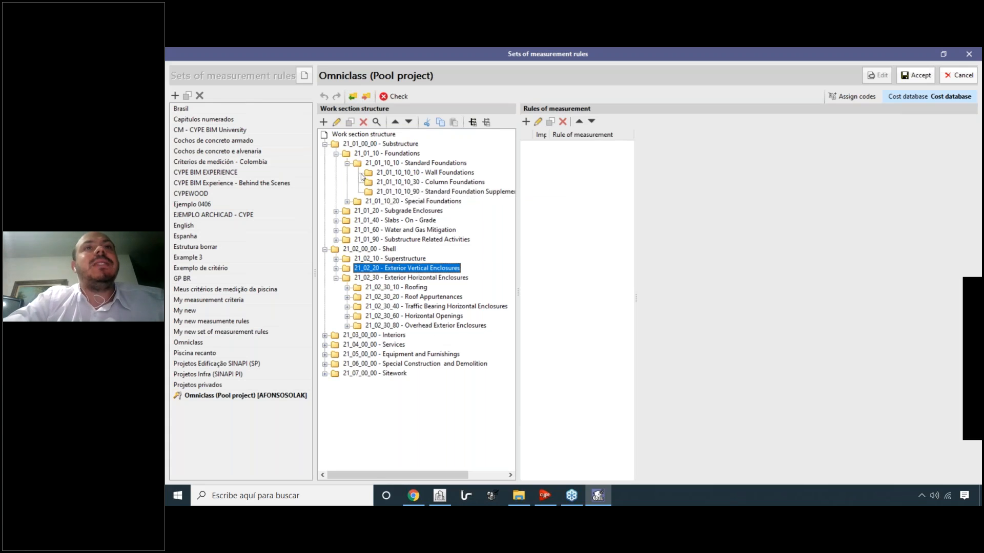
click(337, 154)
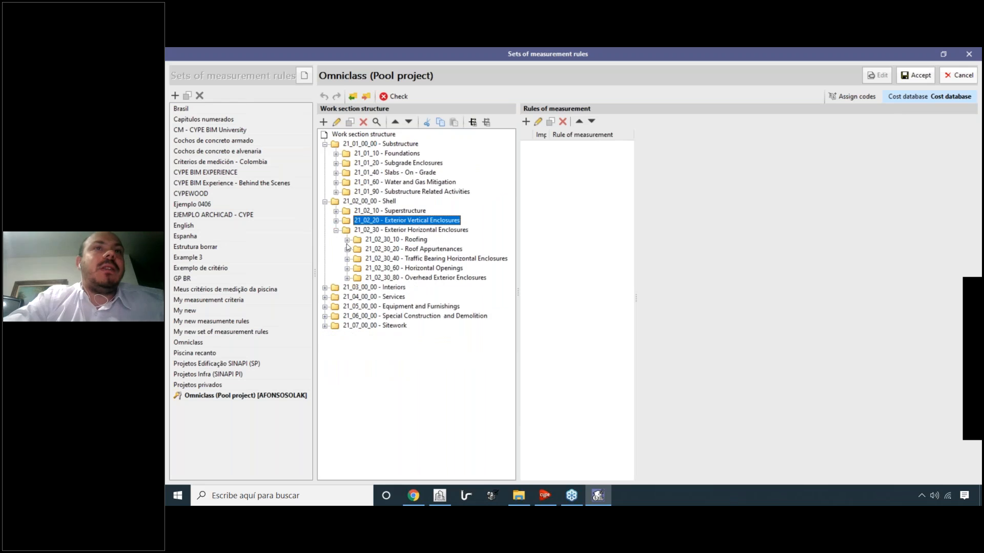
click(338, 231)
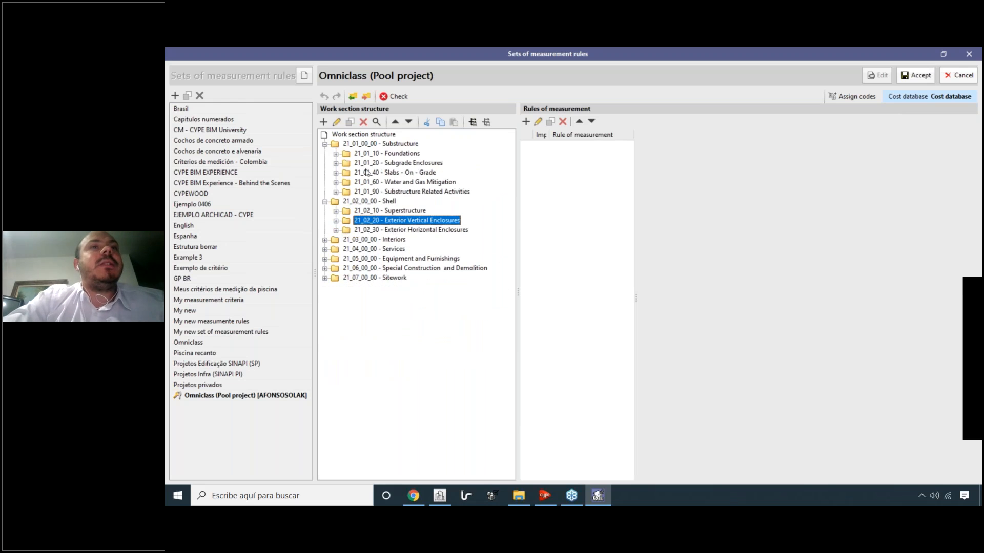
click(324, 144)
click(324, 154)
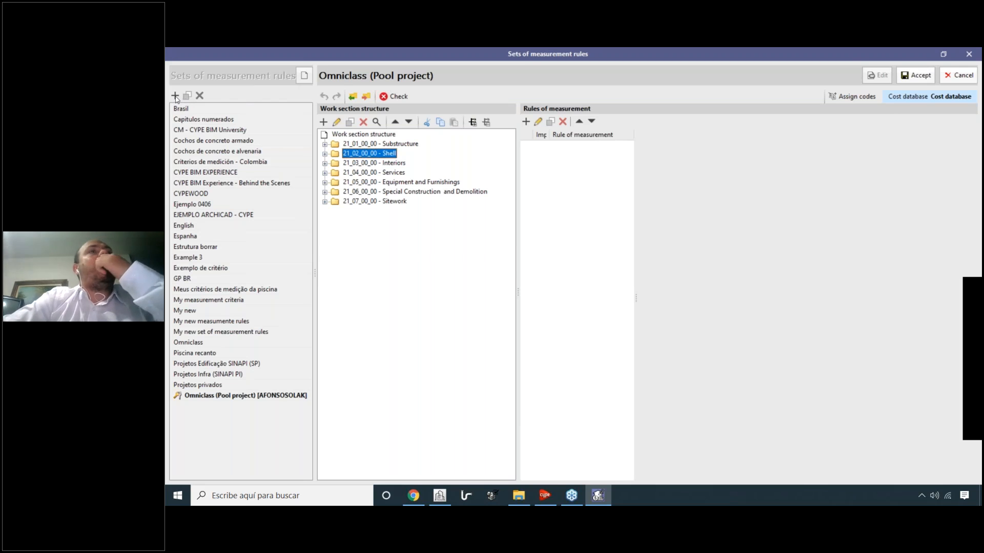
click(964, 74)
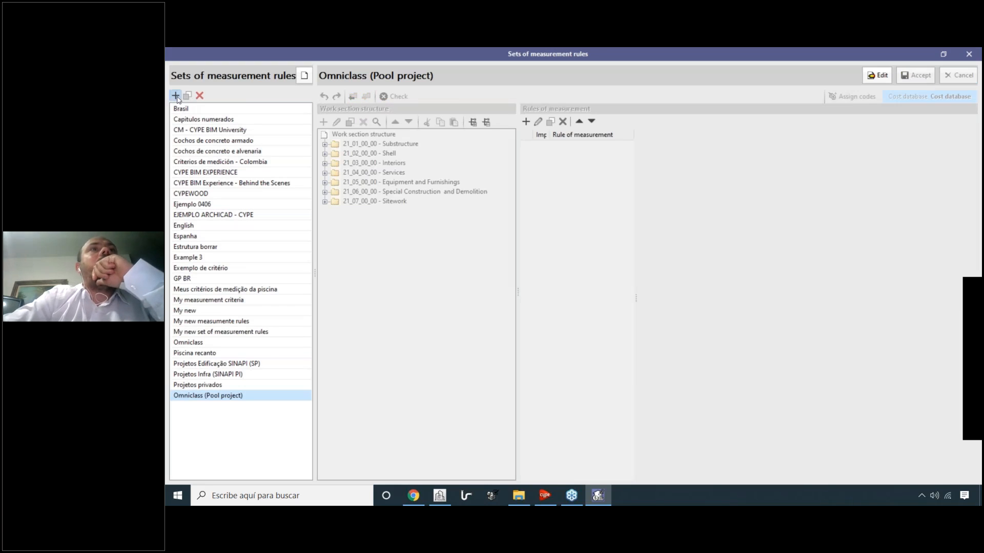
Create another set named "My new set of measuremnt rules (10th march)" with an empty work section structure.
click(175, 96)
text(My nre)
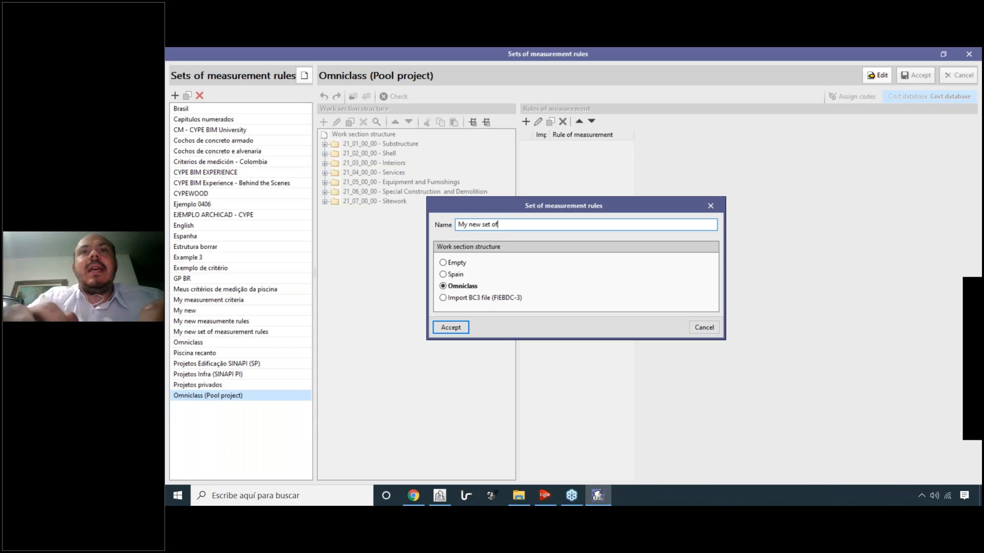
text( set of meas)
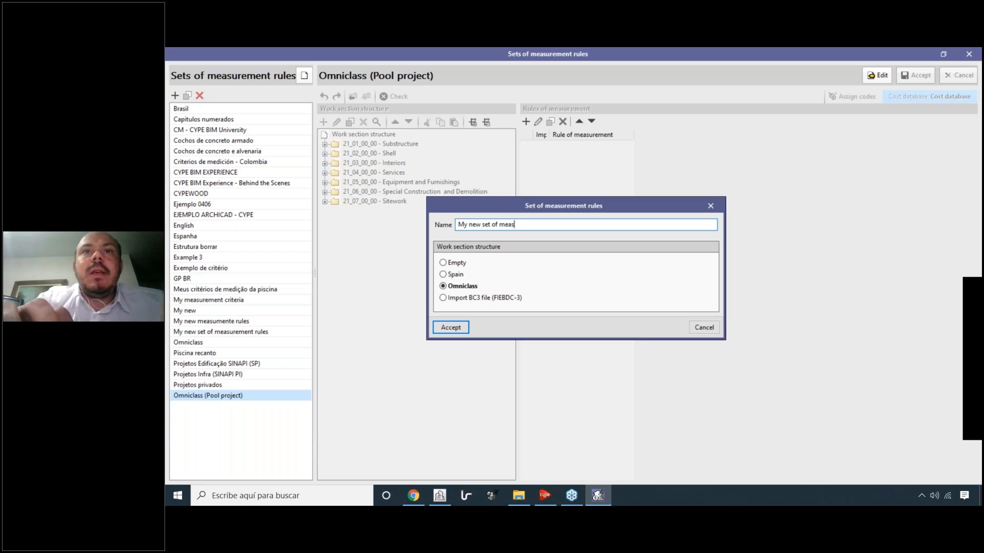
text(uremnt)
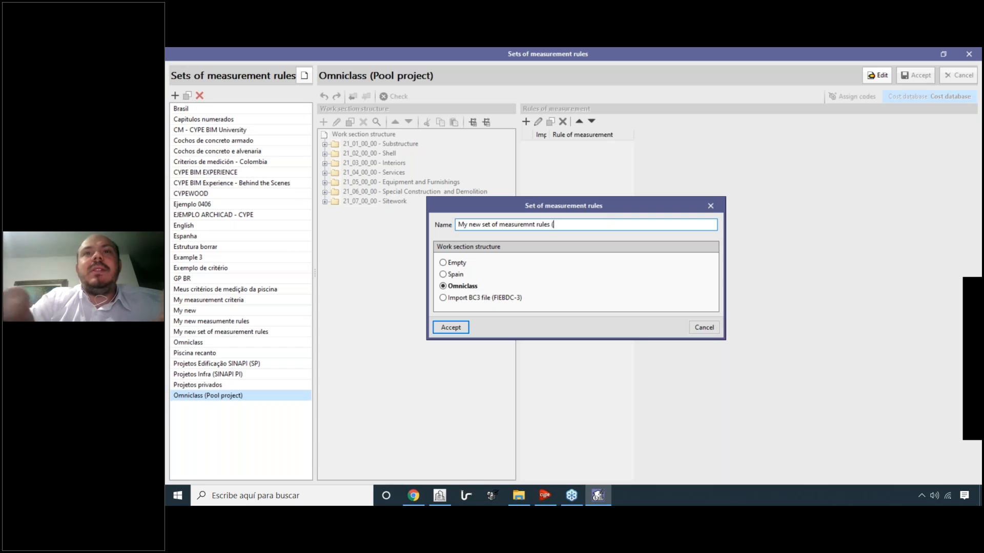
text(rules (10th march)
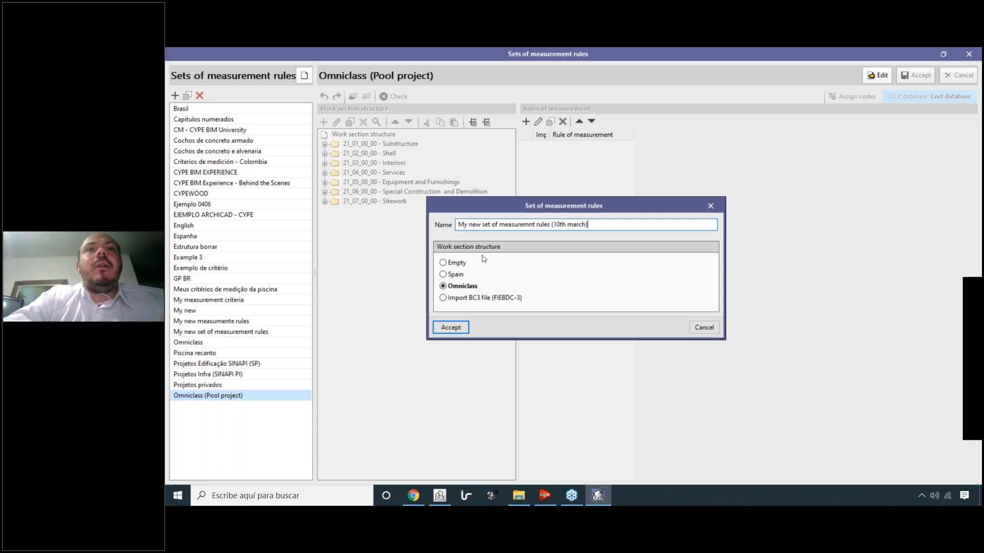
click(455, 264)
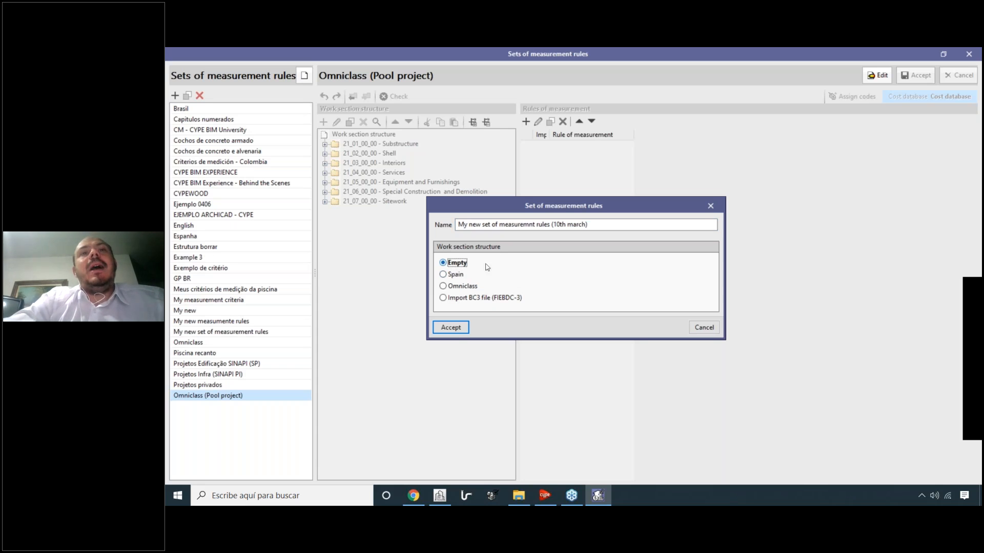
click(451, 327)
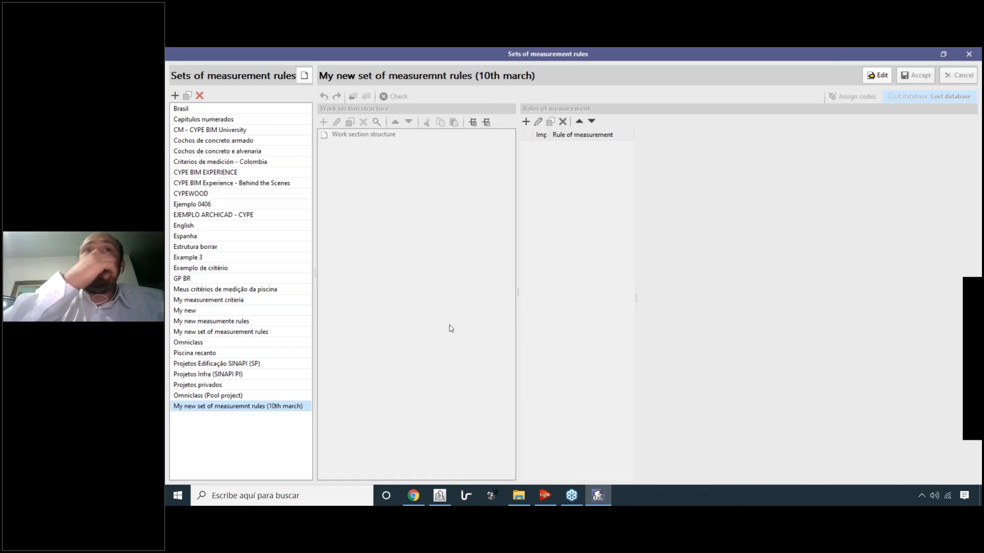
Open the new set for editing and add a work section with code STU and reference Structures.
click(877, 75)
click(324, 123)
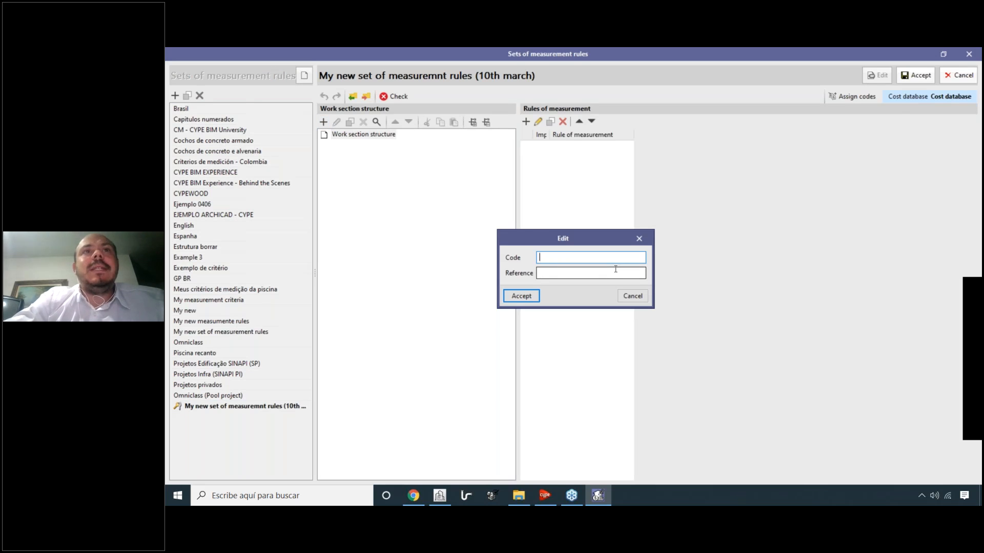
text(Structures)
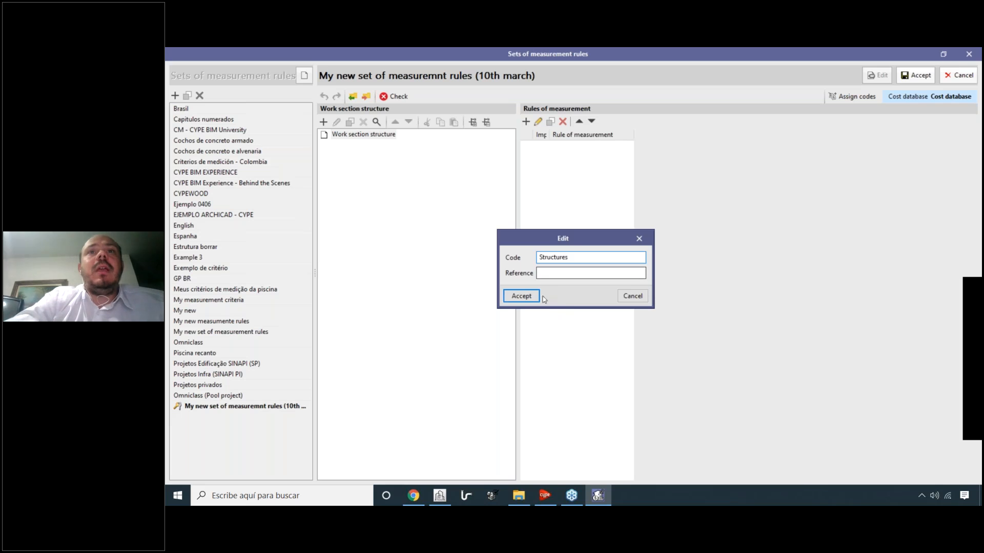
key(Return)
click(574, 300)
double_click(559, 257)
text(STU)
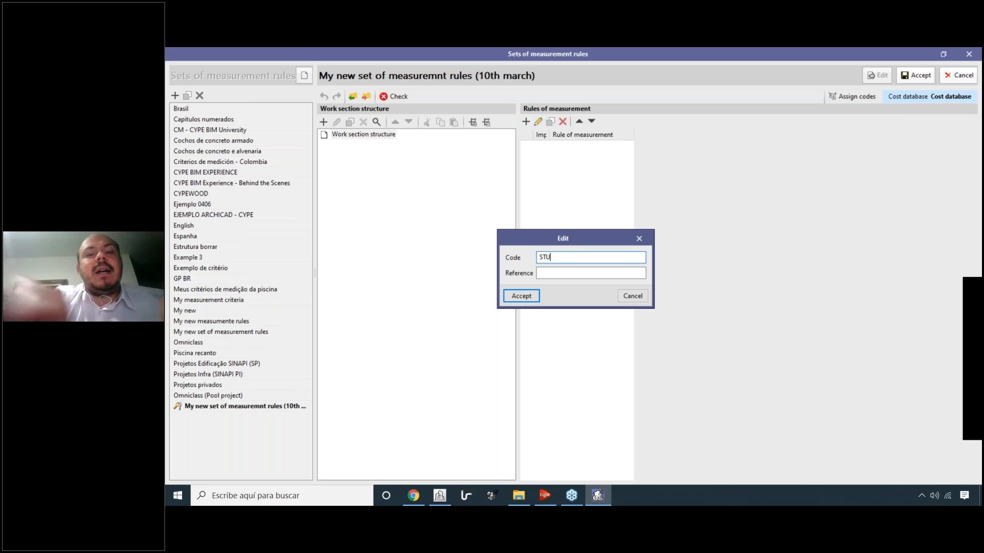
click(628, 275)
text(Stru)
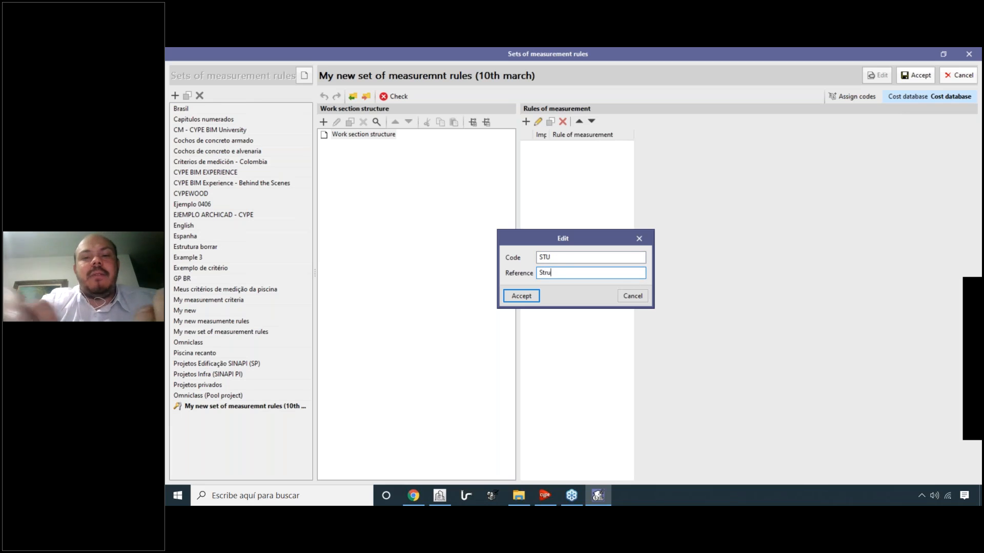
text(ctures)
click(521, 296)
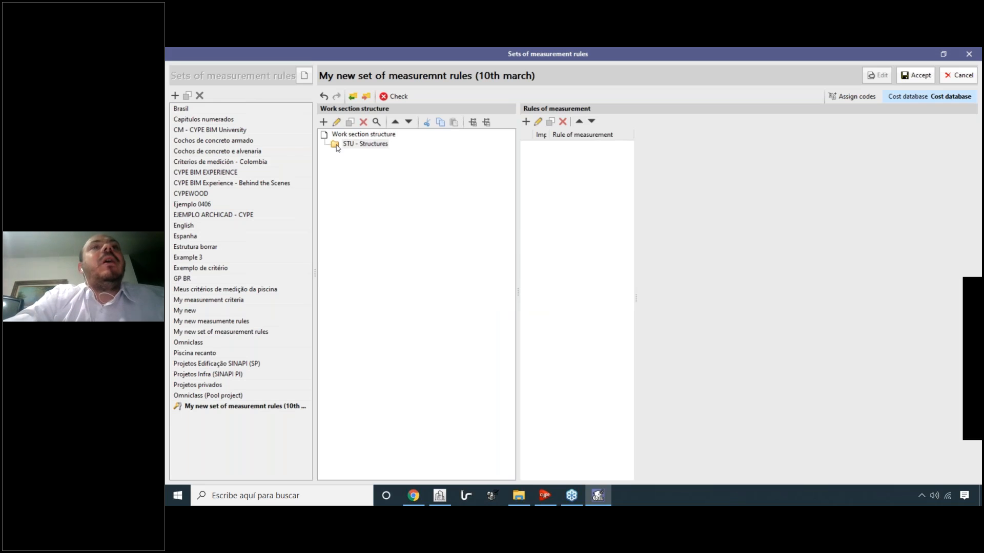
Add a subsection under Structures with code COL and reference Columns.
click(323, 122)
text(Co)
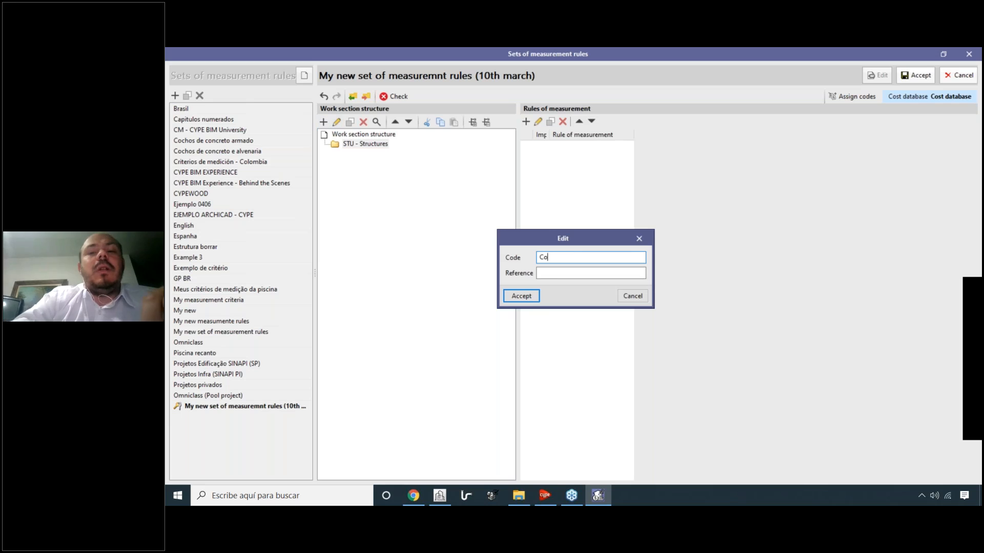
click(540, 273)
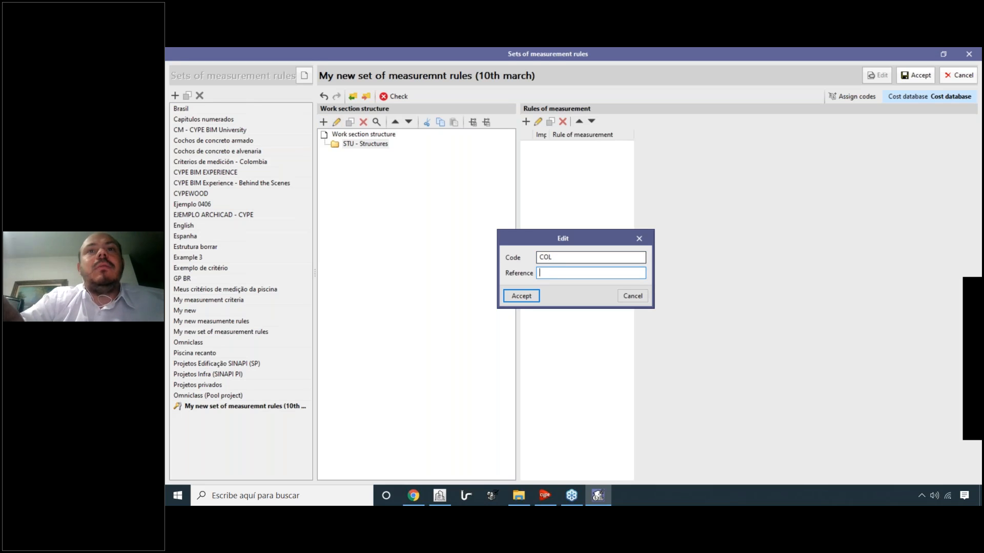
text(Columsn)
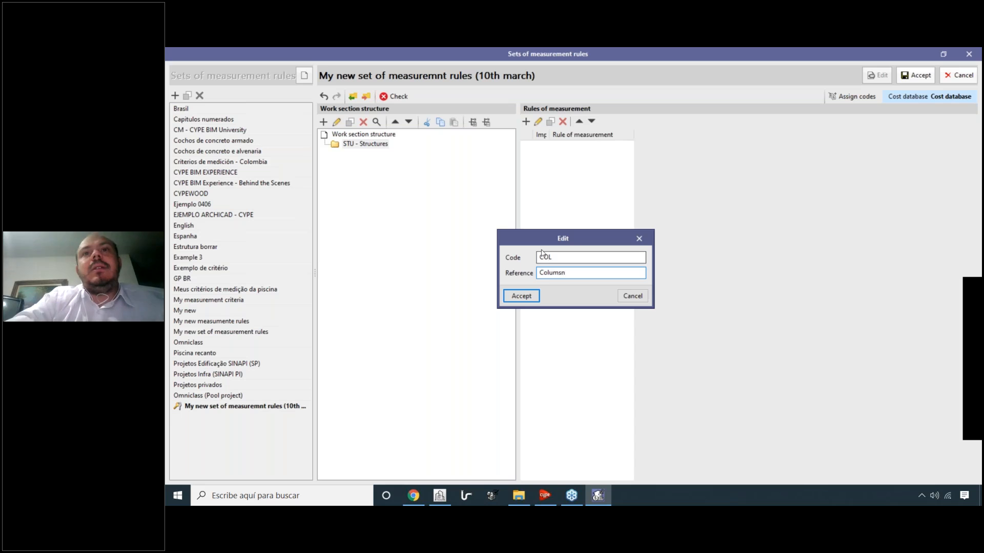
key(BackSpace)
key(BackSpace)
text(ns)
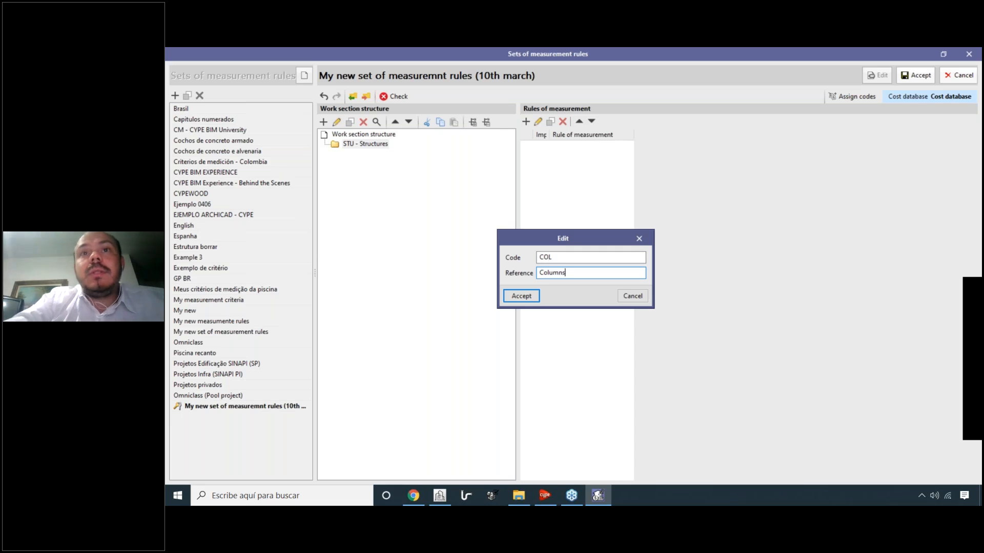
key(Return)
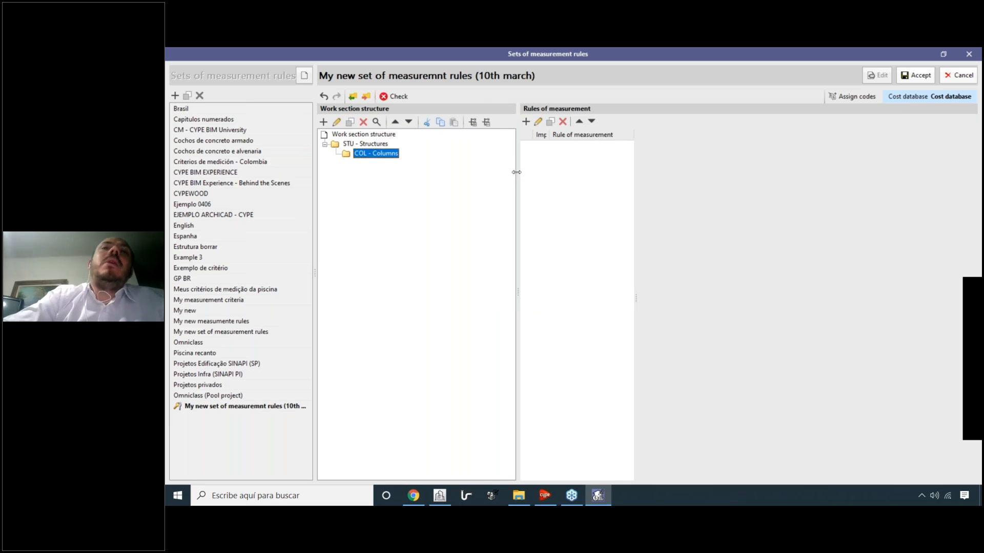
Start a new rule of measurement in the Columns subsection and name it Columns (15x15).
drag(517, 174, 480, 174)
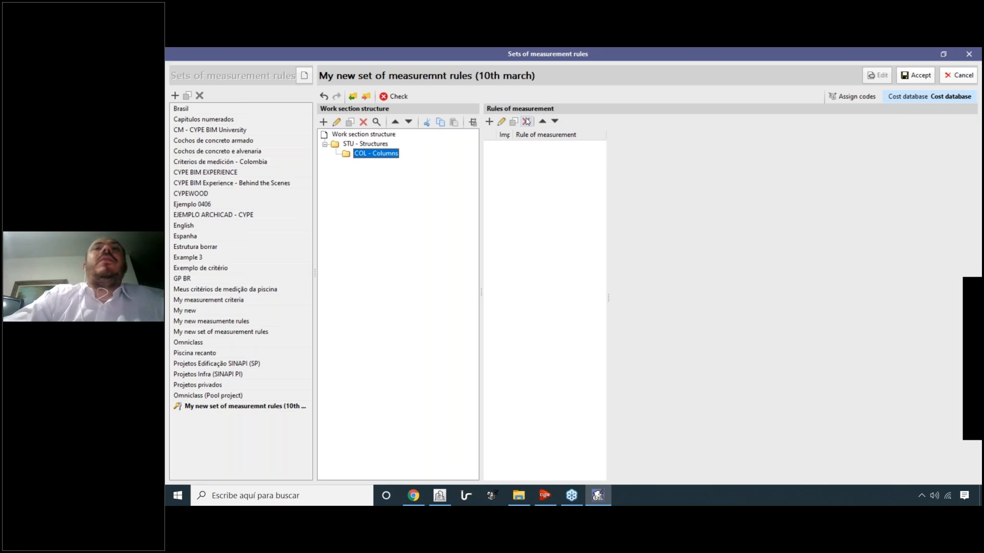
click(489, 122)
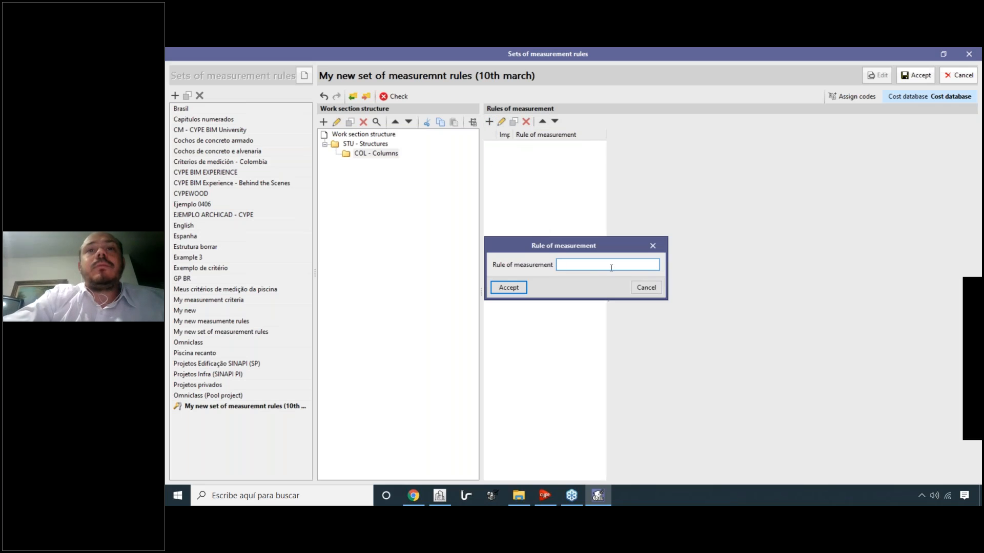
text(CO)
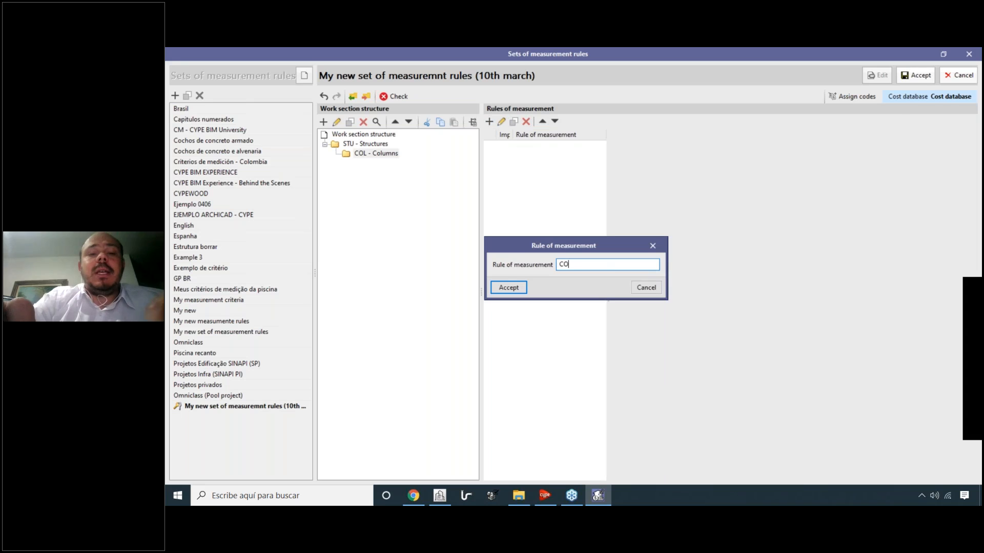
key(BackSpace)
key(BackSpace)
key(BackSpace)
key(BackSpace)
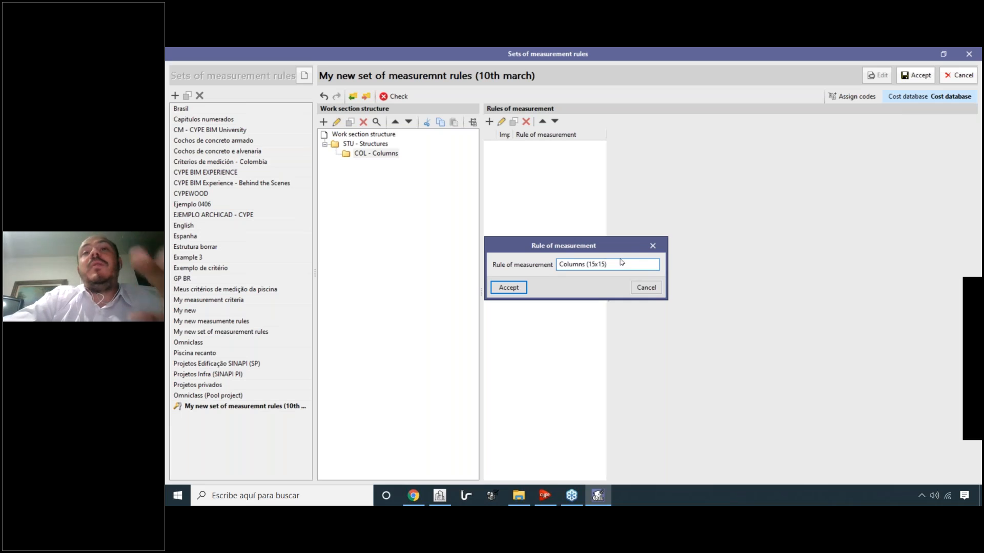
drag(622, 264, 561, 263)
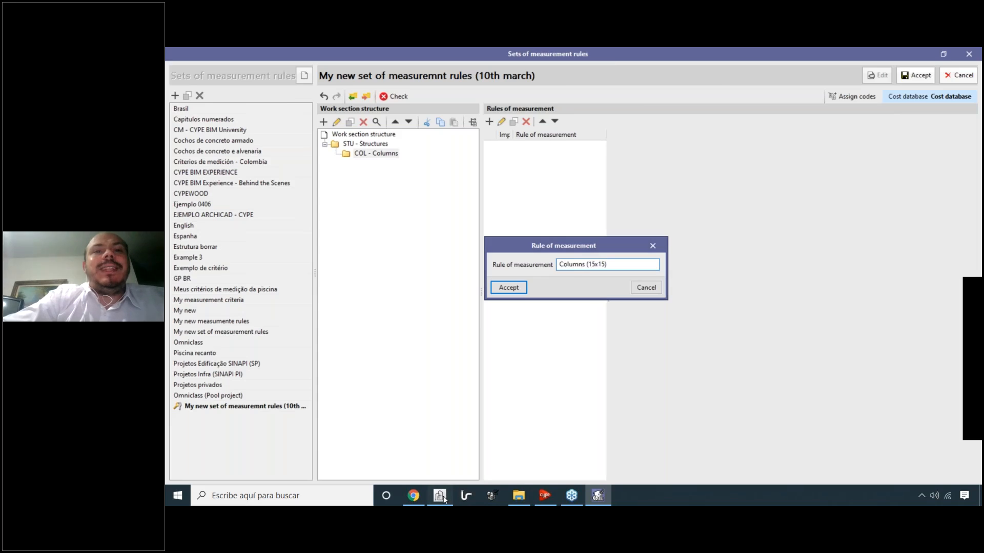
Switch to CYPE Architecture and open a wooden deck column's properties to check its label.
click(449, 496)
click(607, 312)
drag(566, 206, 512, 206)
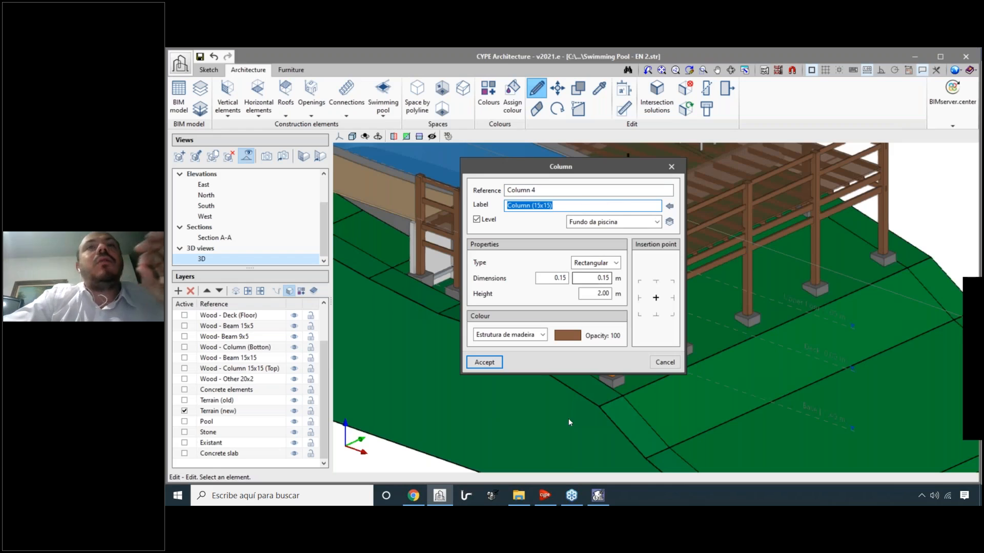
Return to Open BIM Quantities, complete the rule's name as "Columns (15x15) - DIF" and add the rule.
click(597, 496)
click(627, 265)
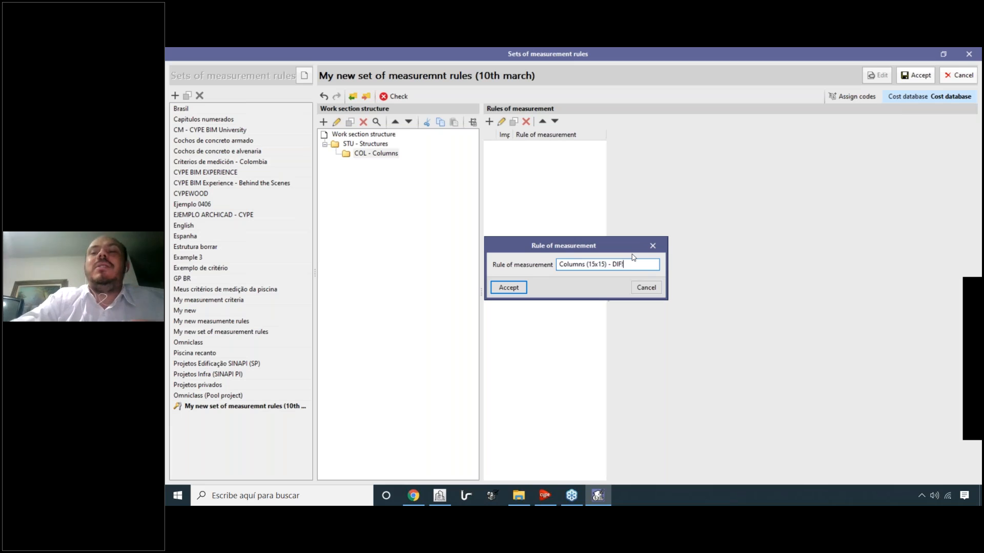
drag(637, 265, 513, 264)
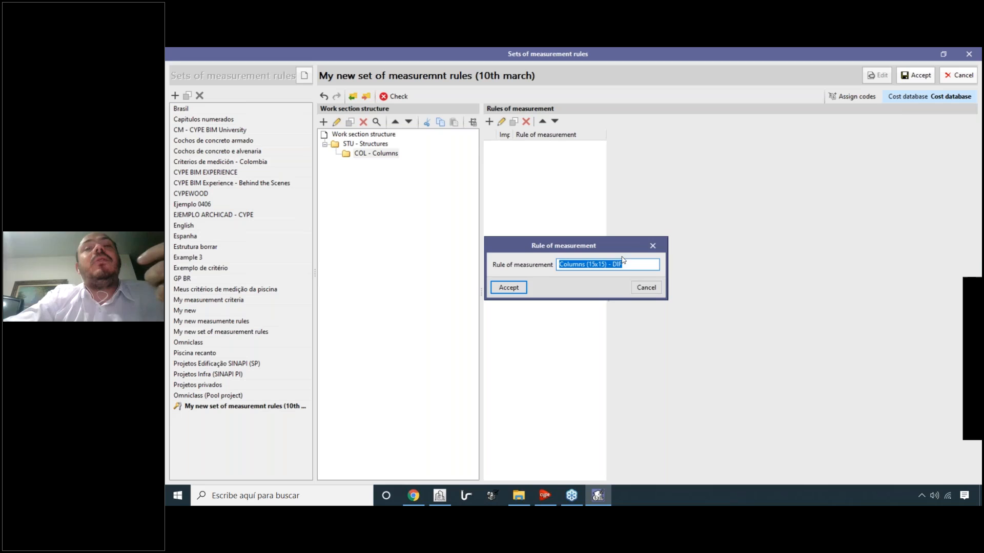
click(510, 288)
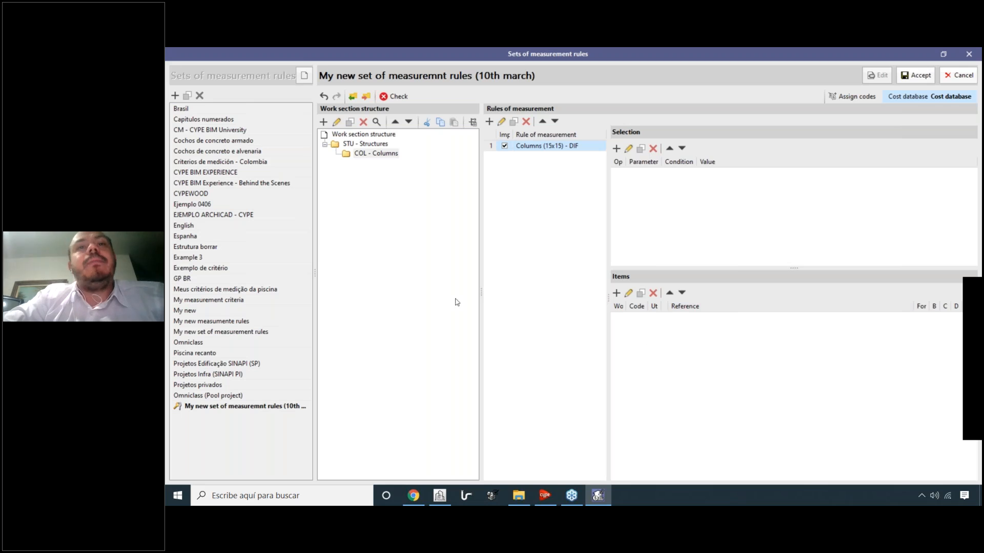
Display the cost database for assigning codes and look through the available databases, keeping Cost database selected.
drag(472, 288, 426, 280)
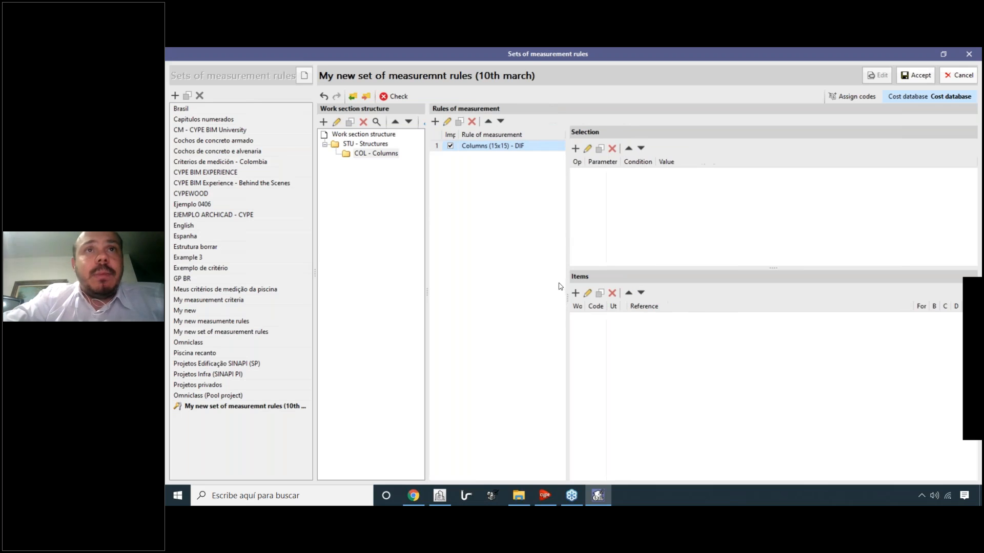
drag(529, 291, 502, 279)
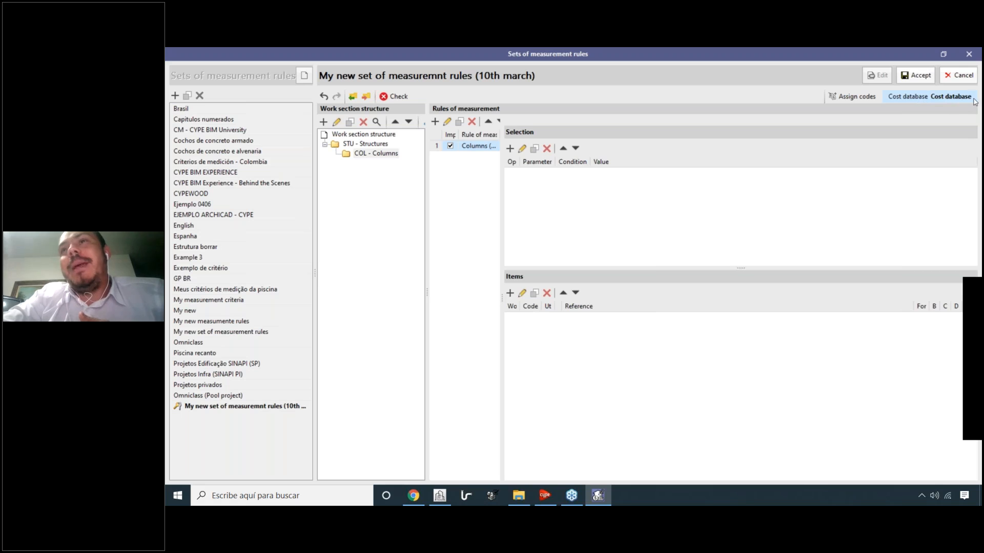
click(854, 98)
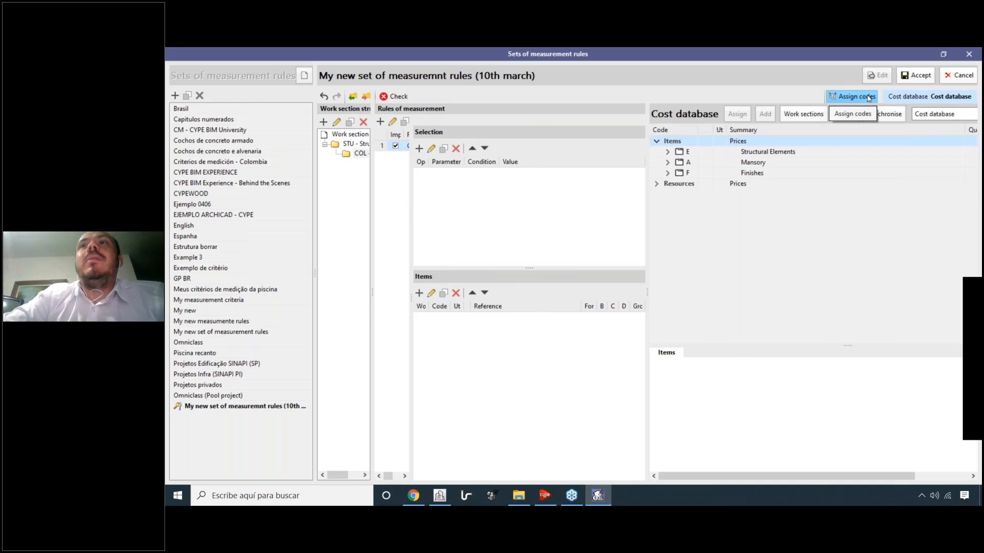
click(958, 118)
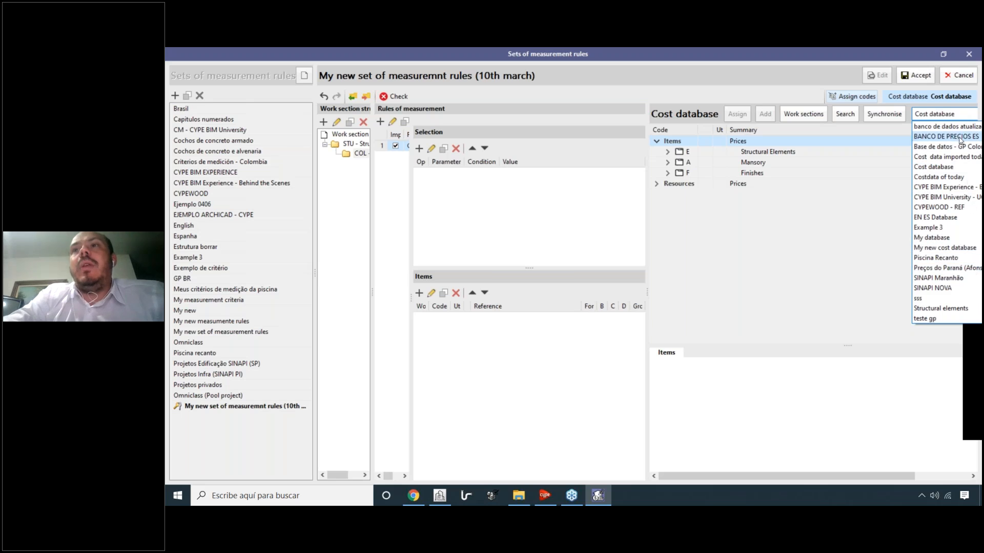
scroll(956, 200, down, 1)
scroll(954, 179, up, 2)
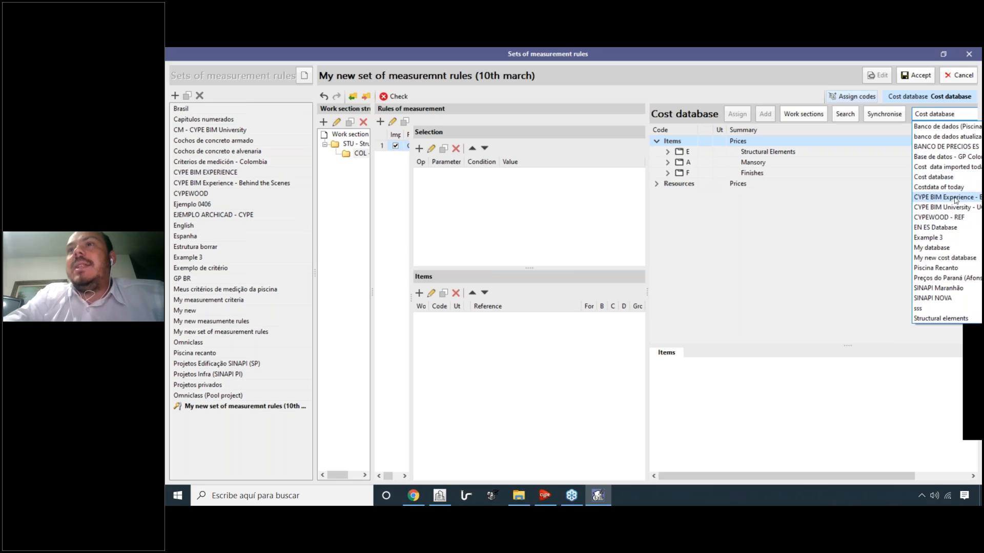
scroll(952, 231, down, 1)
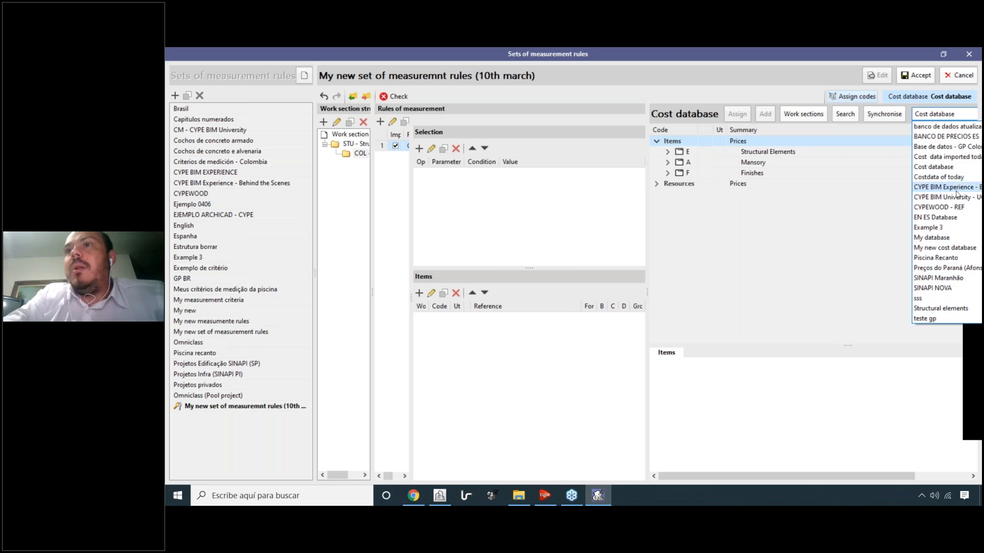
click(951, 171)
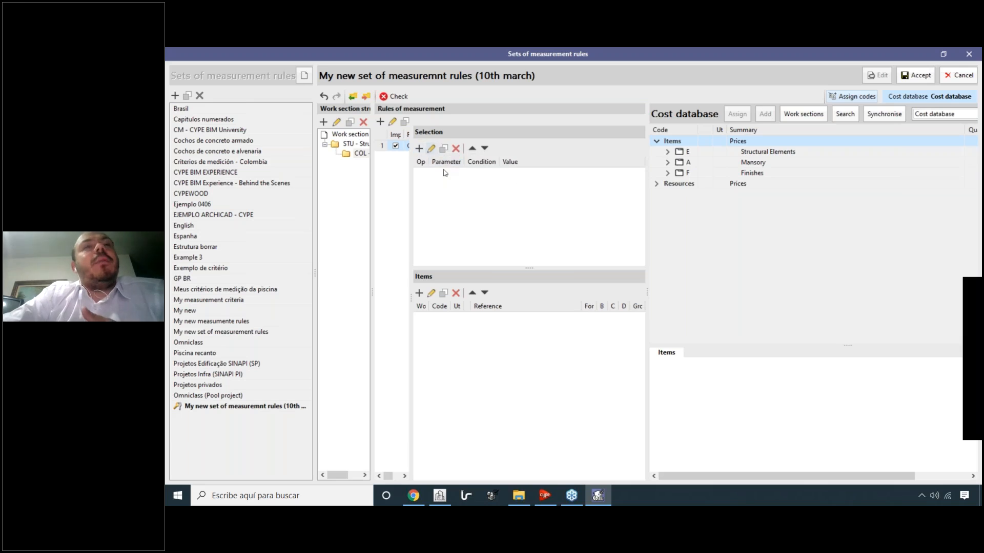
click(419, 148)
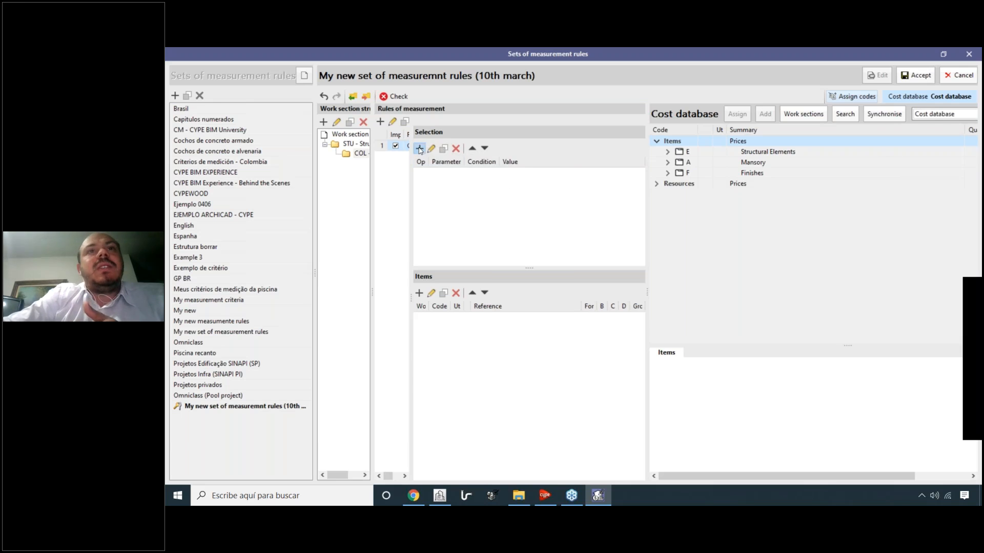
drag(510, 192, 559, 224)
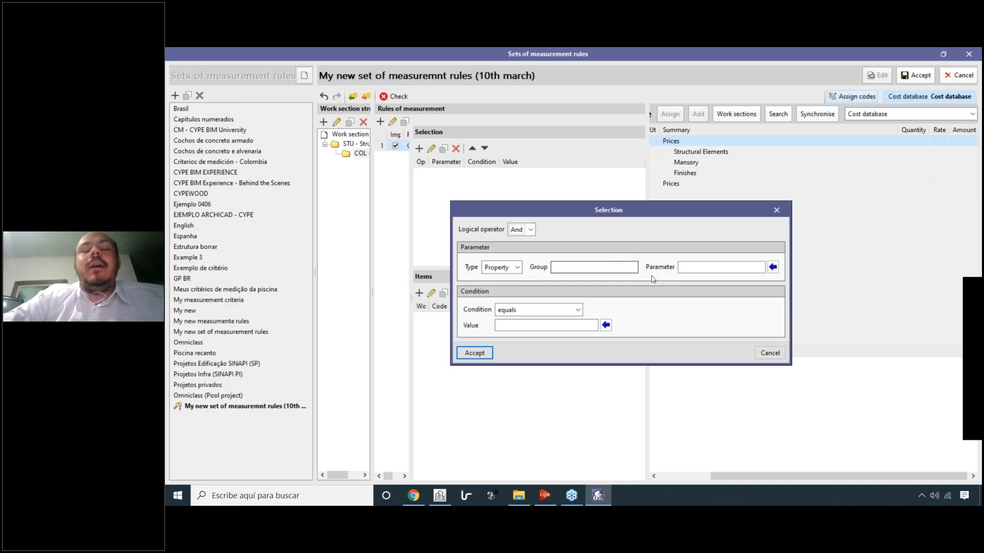
drag(613, 210, 583, 219)
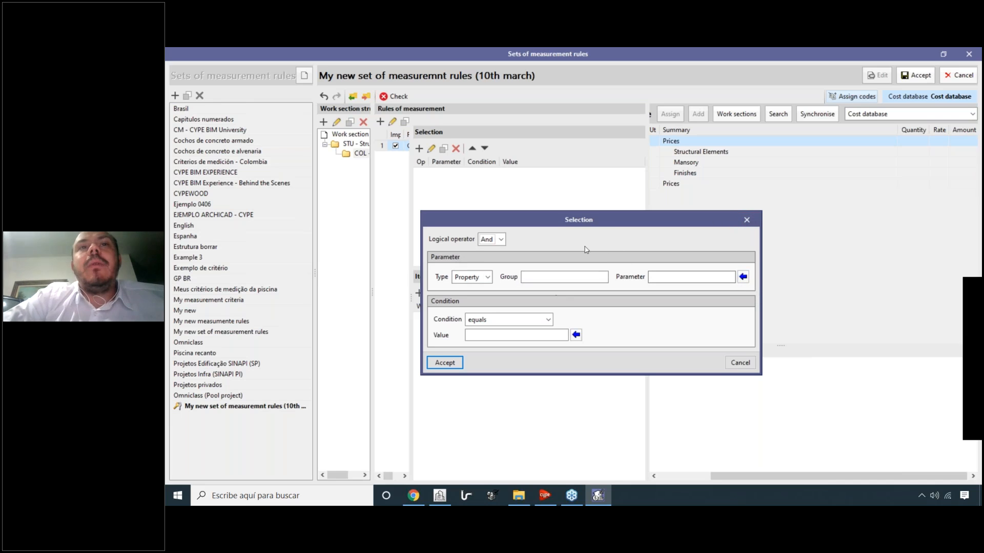
click(746, 221)
Save and close the set of measurement rules, and examine Column 4 and its base properties in the BIM model.
click(915, 75)
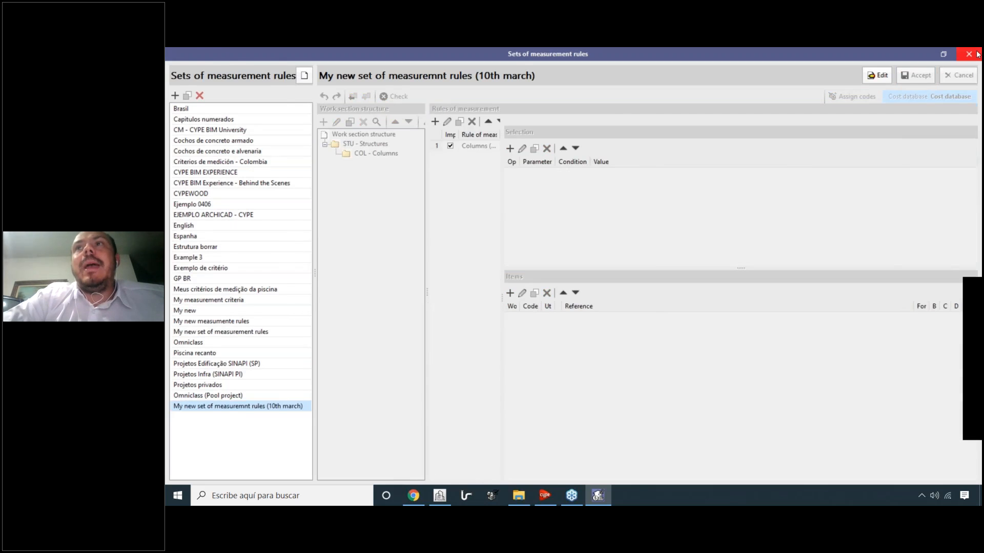
click(977, 55)
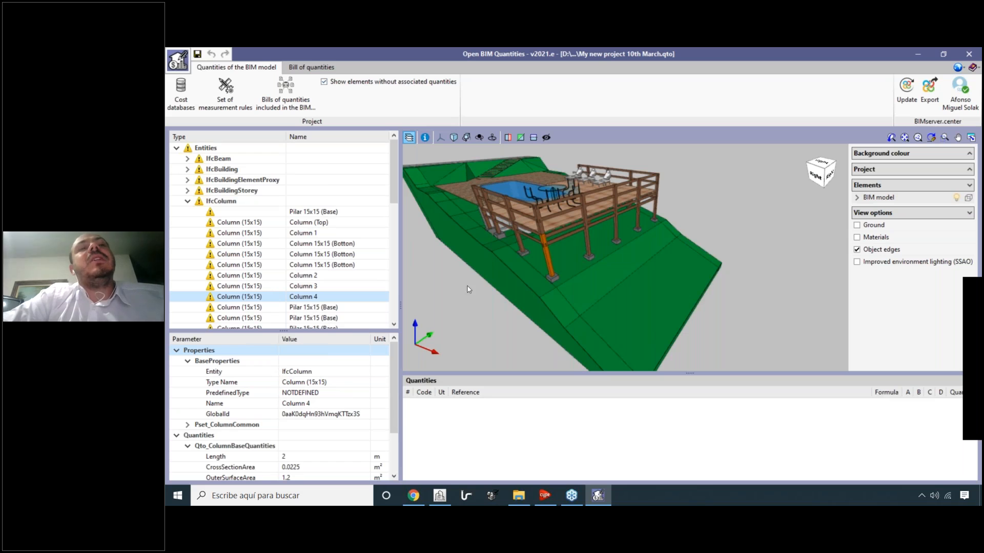
scroll(541, 264, up, 3)
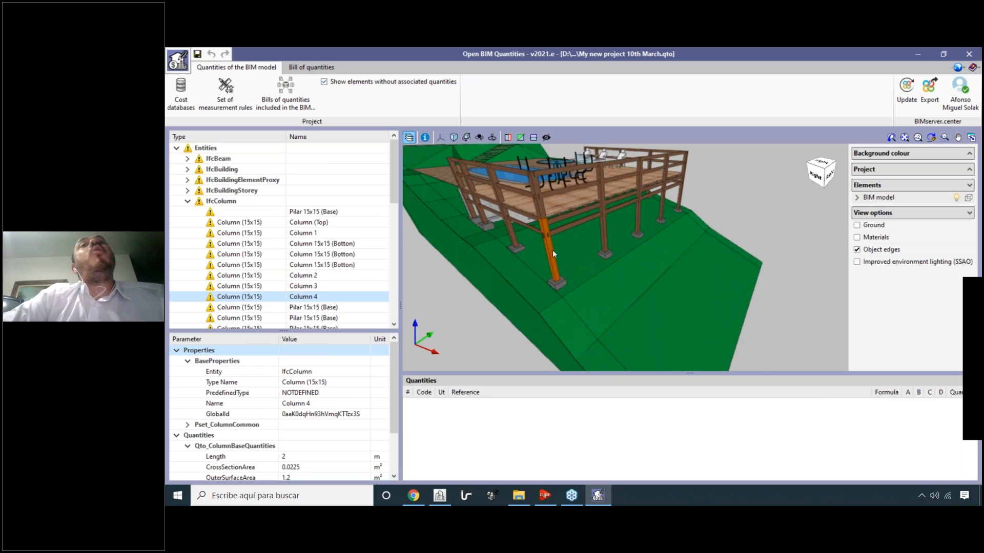
scroll(552, 250, down, 1)
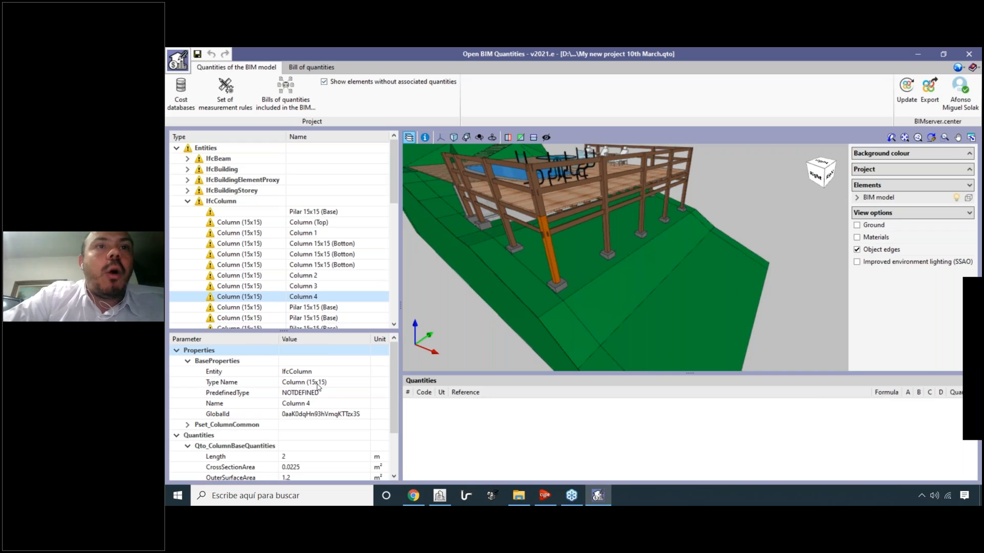
scroll(322, 384, down, 2)
scroll(320, 388, up, 2)
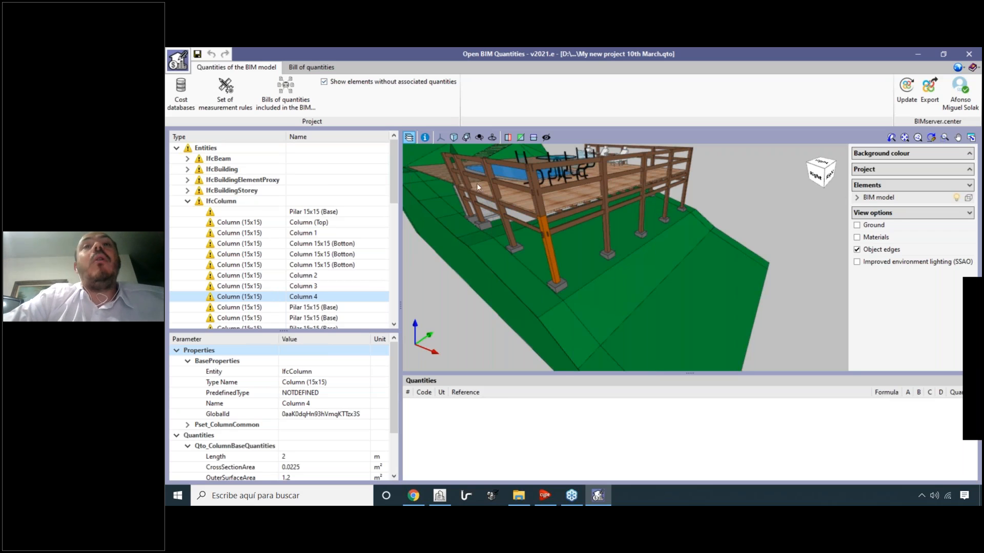
scroll(653, 279, down, 1)
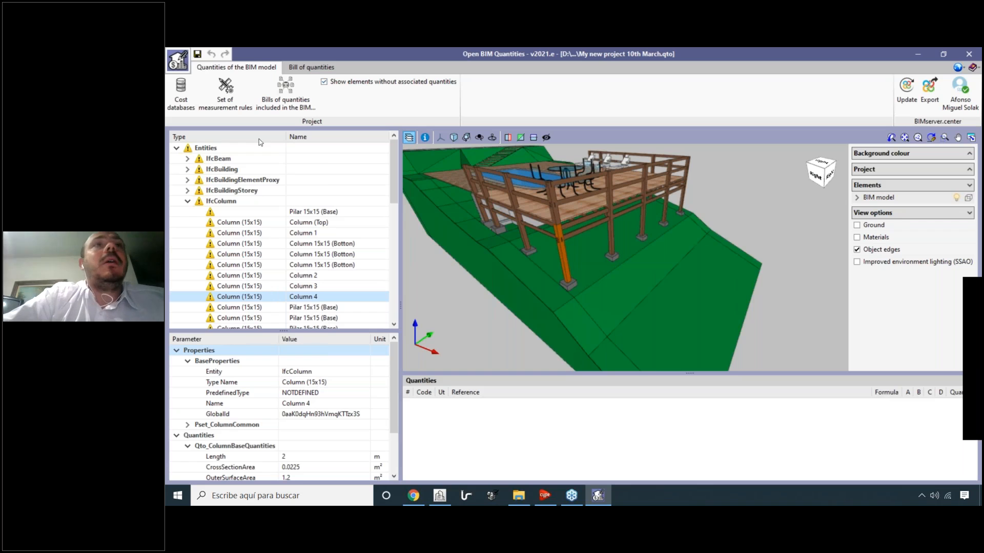
Reopen the 10th march set of measurement rules for editing and select the 15x15 columns rule under Structures.
click(229, 101)
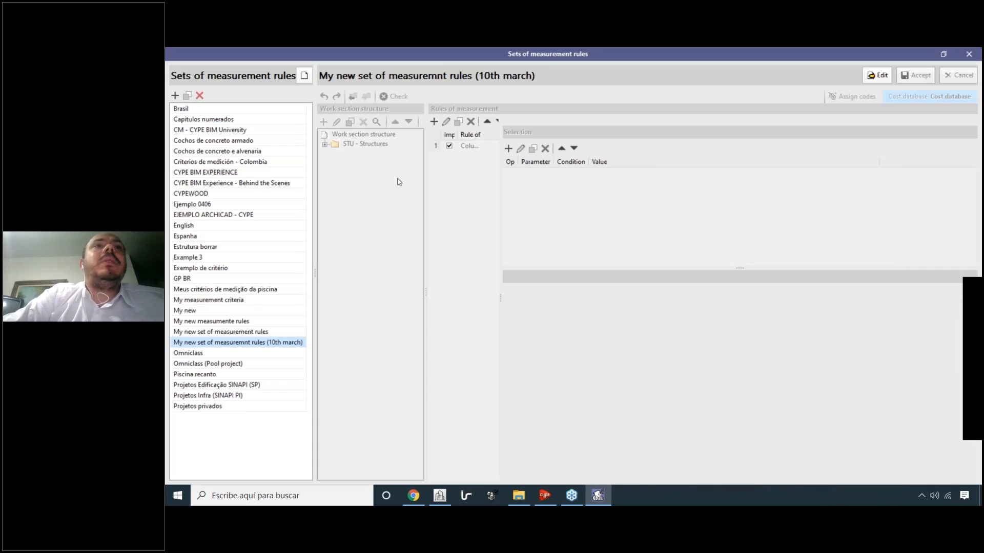
click(878, 75)
double_click(377, 145)
click(476, 147)
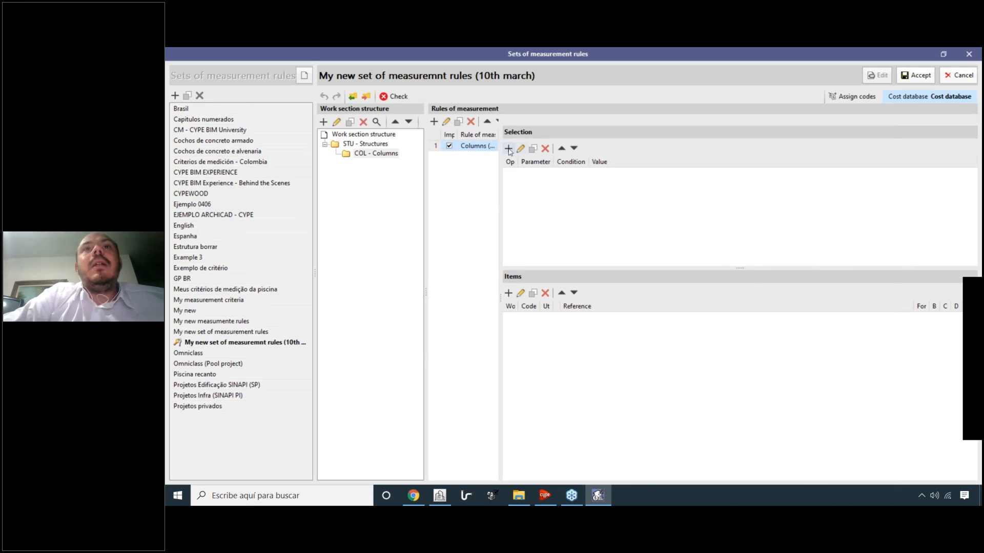
Start a selection condition for the columns rule, searching parameters for "type" and choosing Type Name from BaseProperties.
click(508, 148)
click(728, 253)
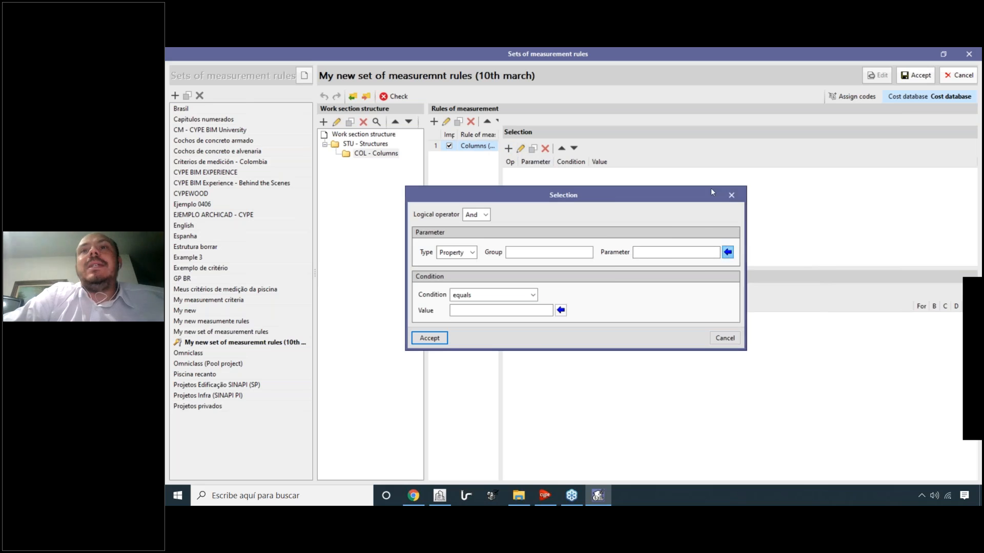
text(type)
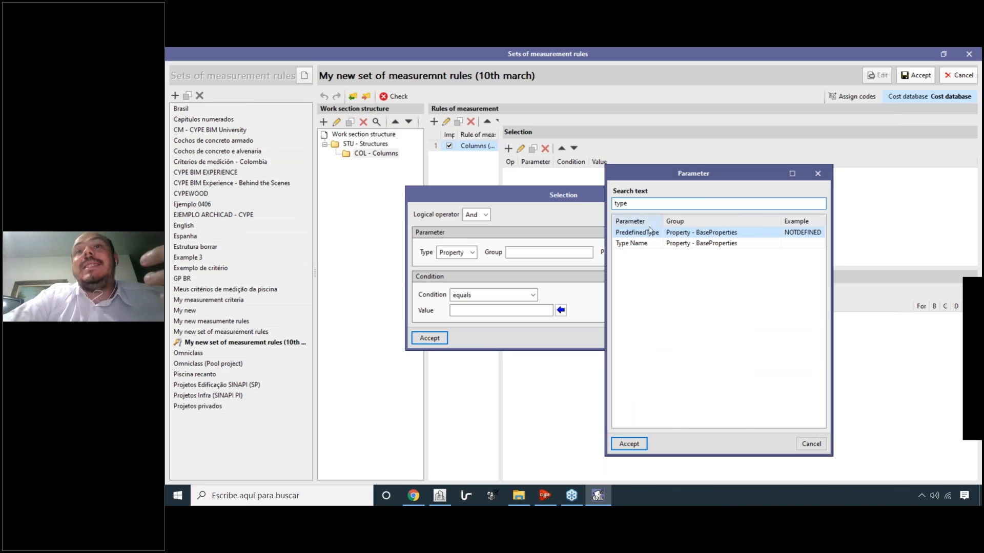
click(644, 245)
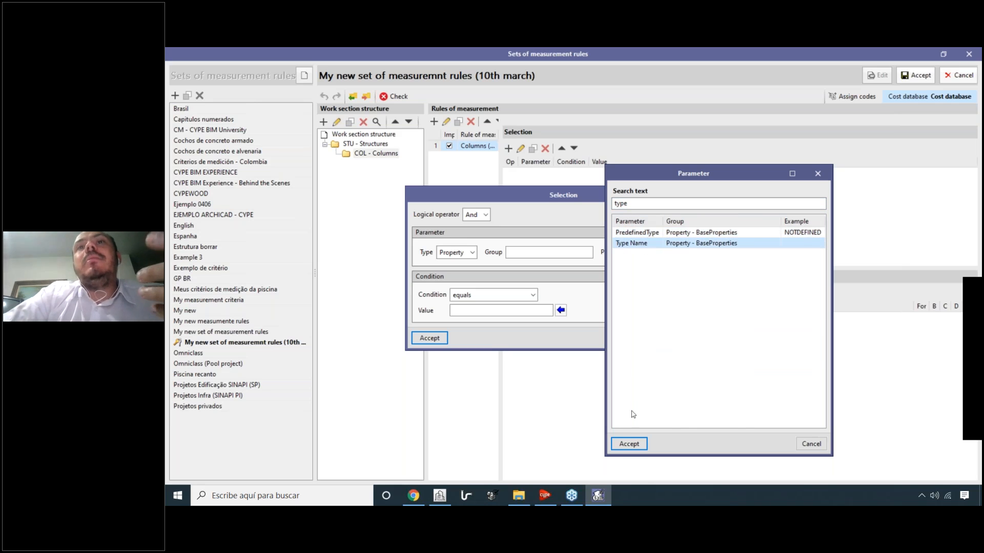
click(630, 444)
Set the selection condition to equals with the value Column (15x15).
click(483, 295)
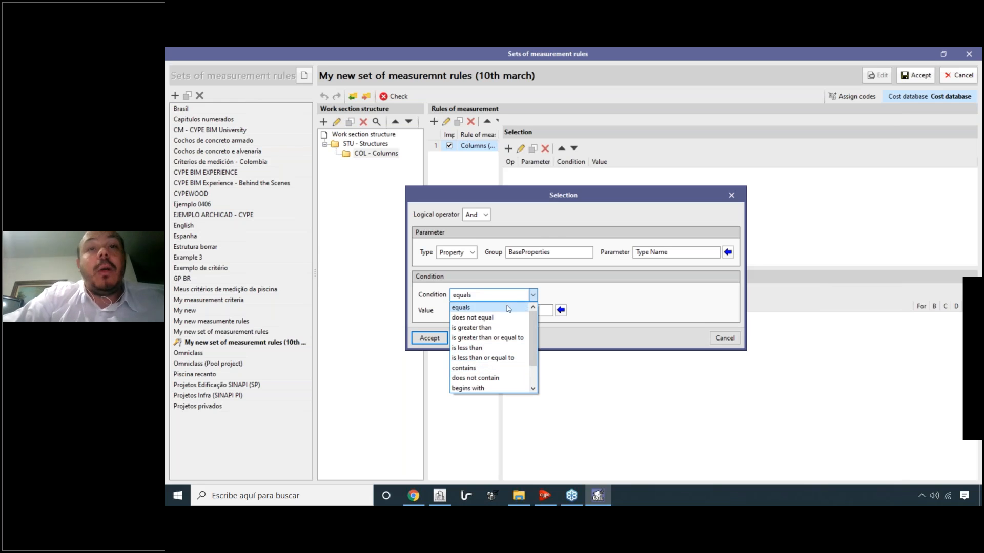
click(500, 309)
click(560, 310)
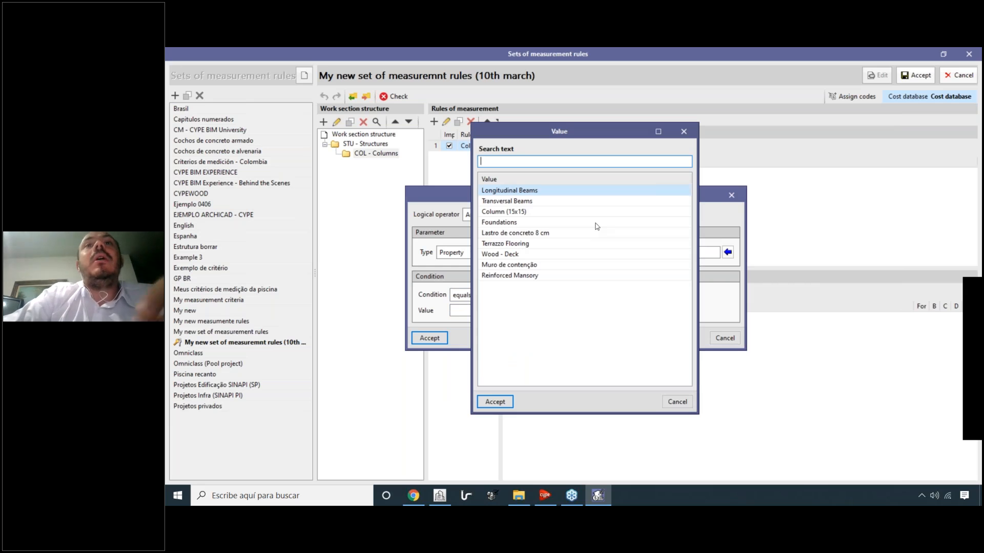
click(504, 213)
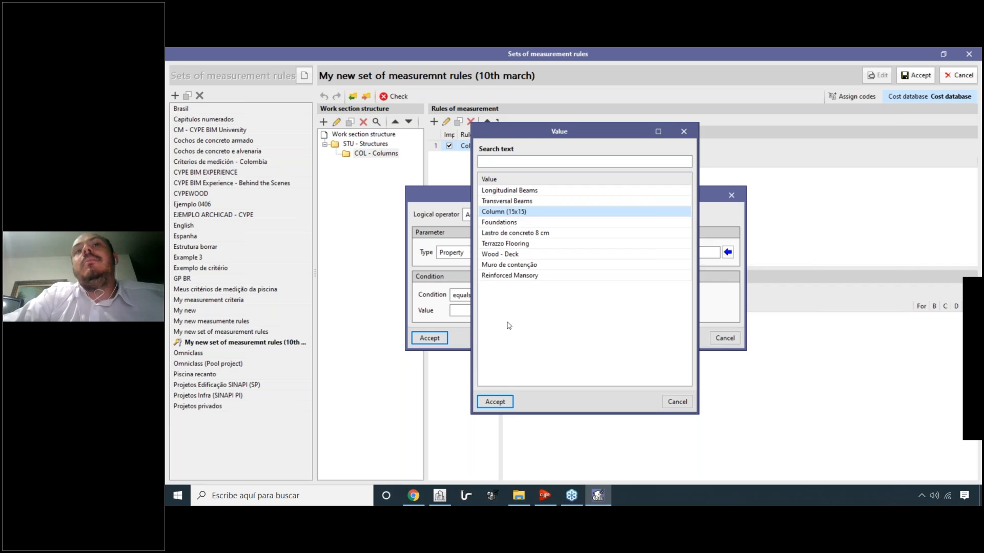
click(495, 401)
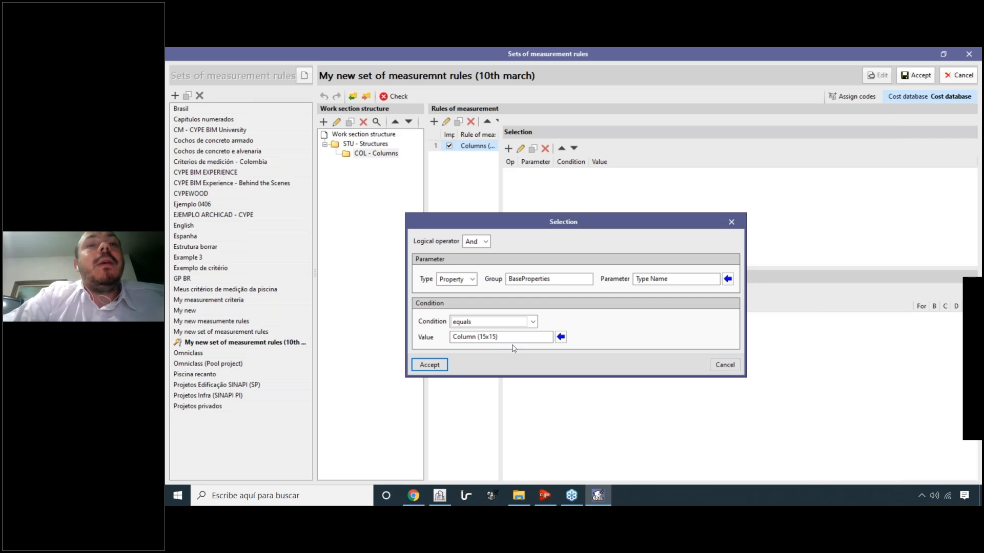
Switch to CYPE Architecture and examine the reference and label of Column 4 in the 3D view, discarding any changes.
click(440, 496)
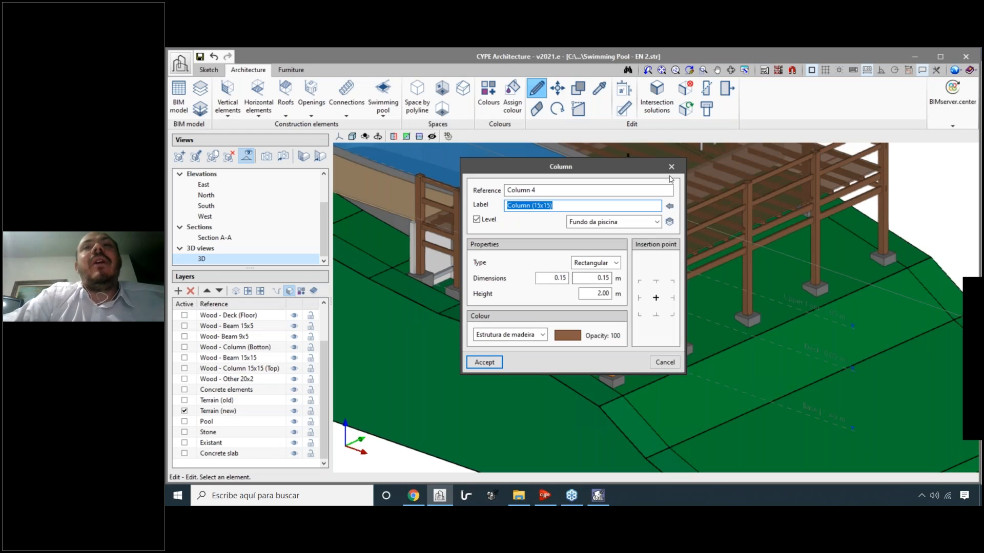
key(Escape)
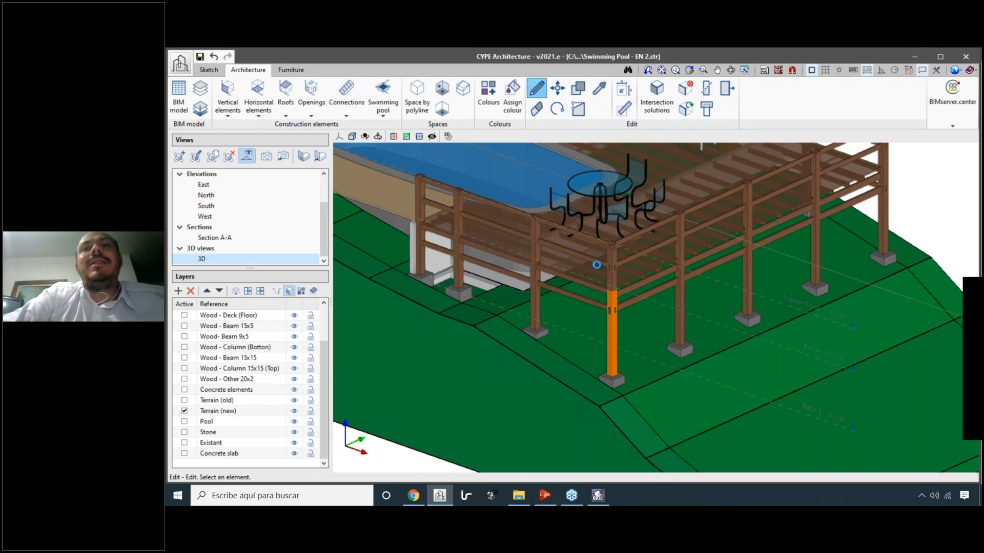
click(611, 328)
drag(539, 171, 314, 179)
key(Tab)
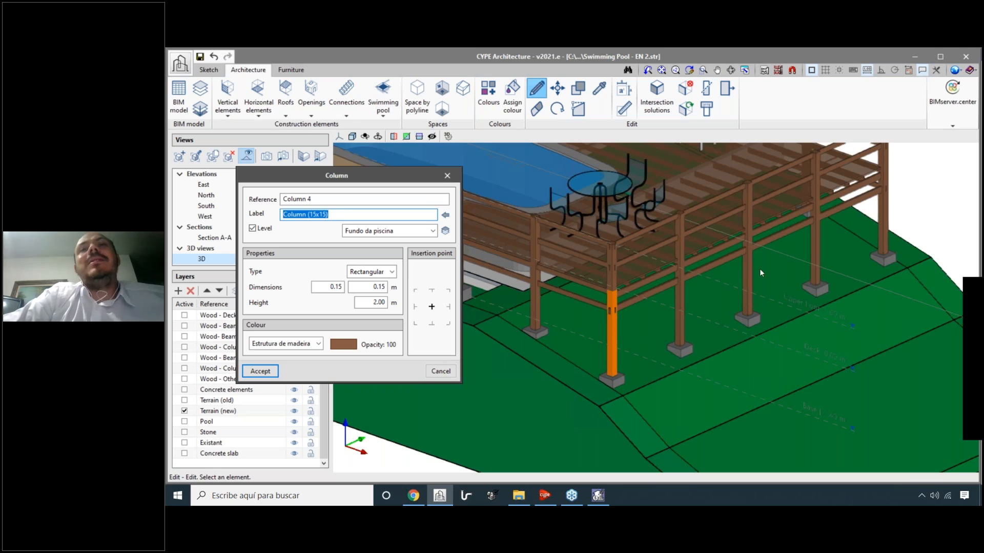
key(BackSpace)
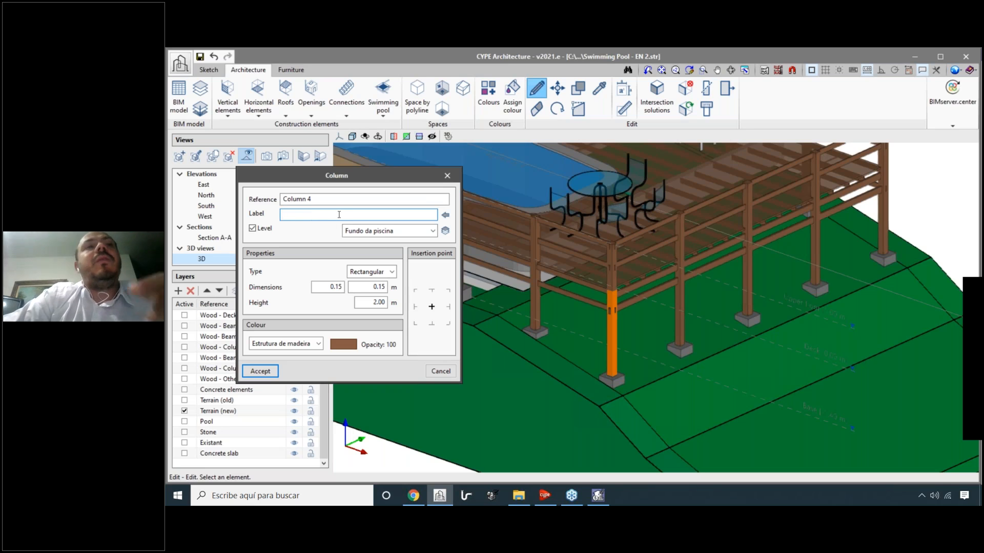
key(shift+Tab)
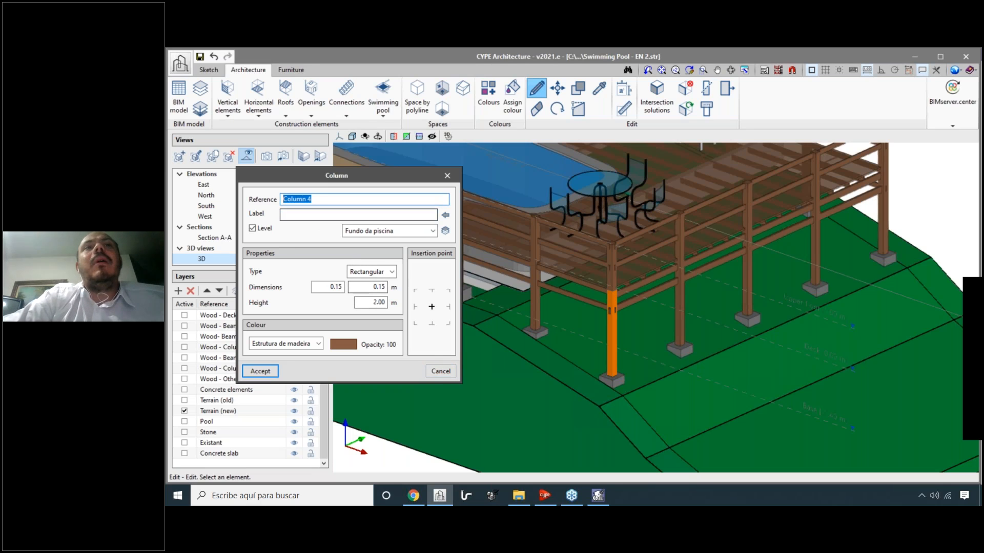
click(446, 375)
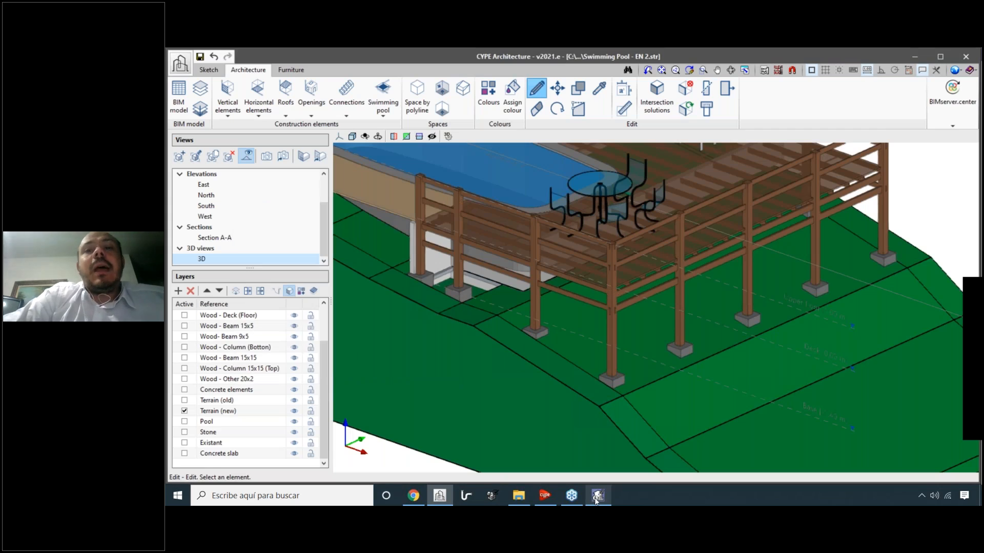
Return to the sets of measurement rules, accept the Type Name condition for the columns rule, and widen the rule list.
click(595, 501)
click(432, 366)
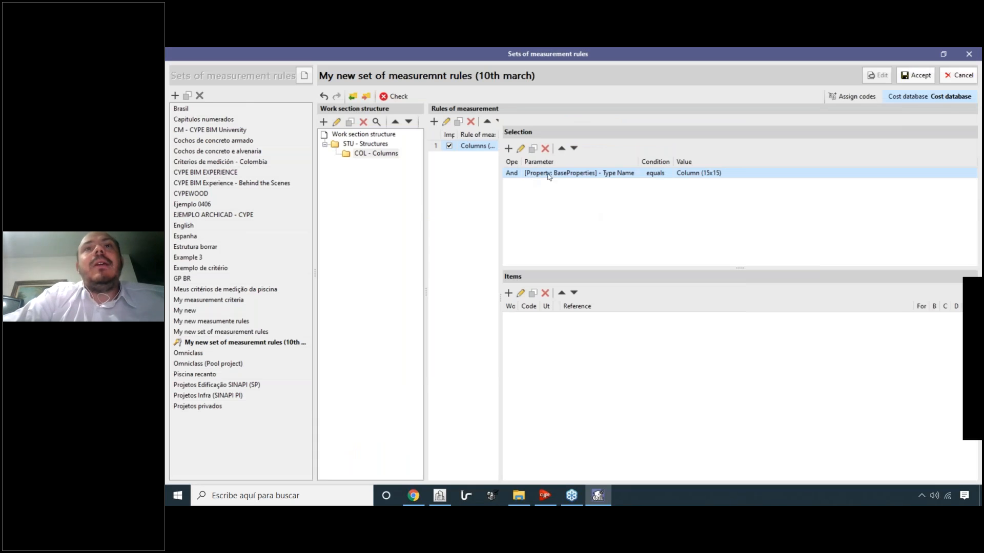
drag(501, 188, 526, 188)
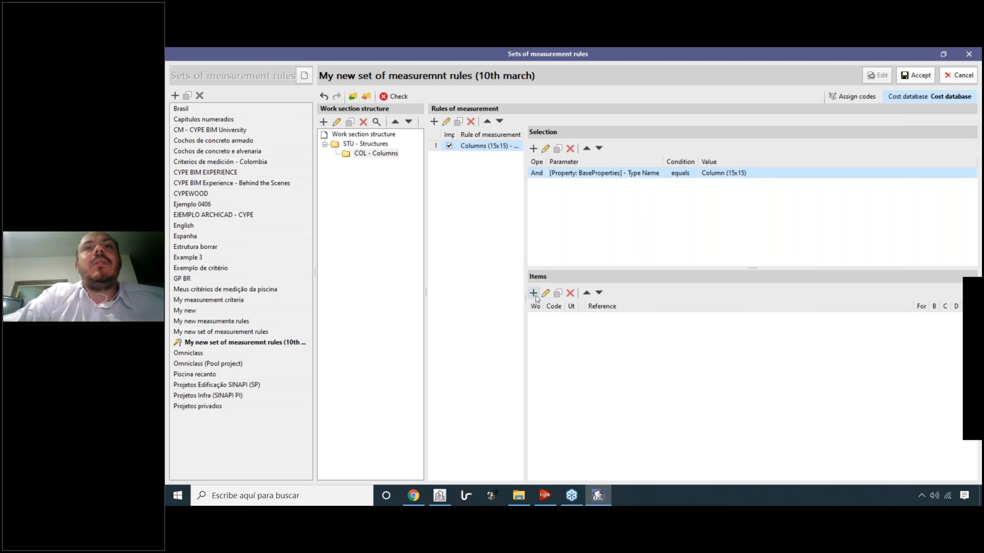
Show the cost database and add the Structural Elements item EMS010, the 15x15 cm column, to the columns rule.
click(853, 96)
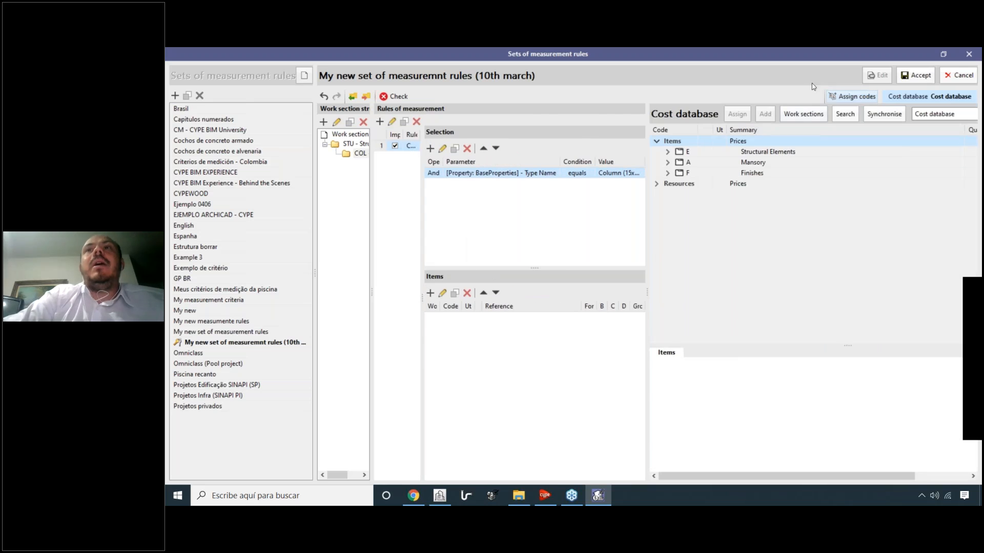
click(668, 152)
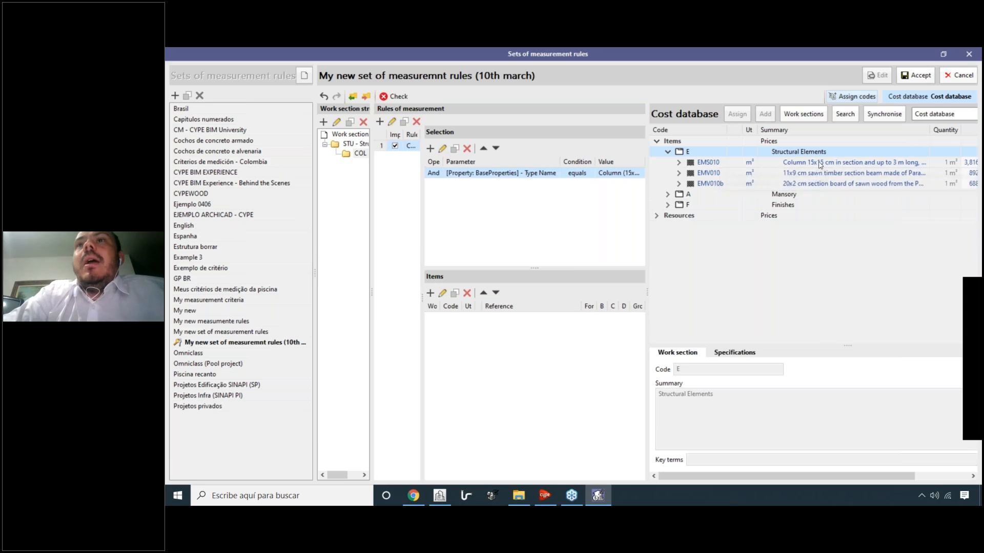
click(826, 164)
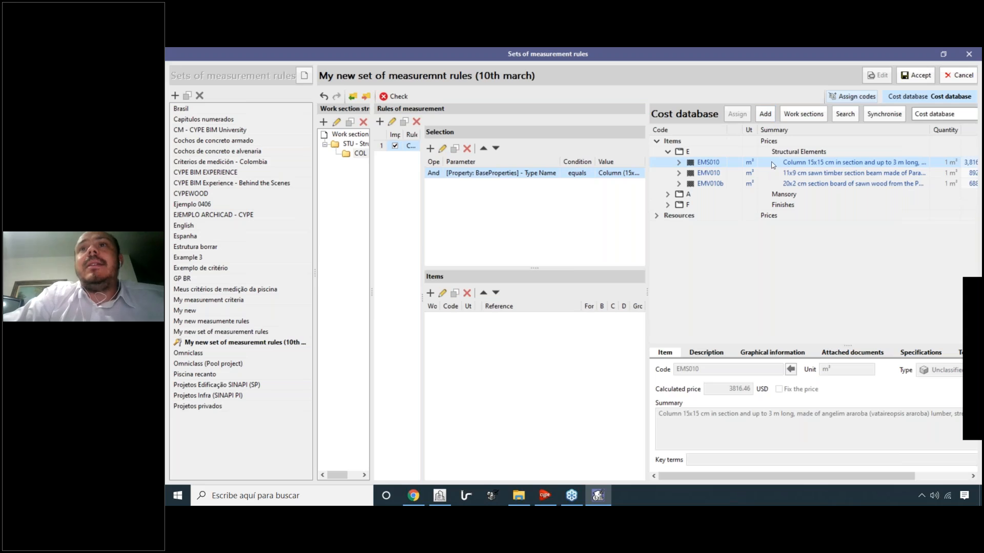
click(765, 114)
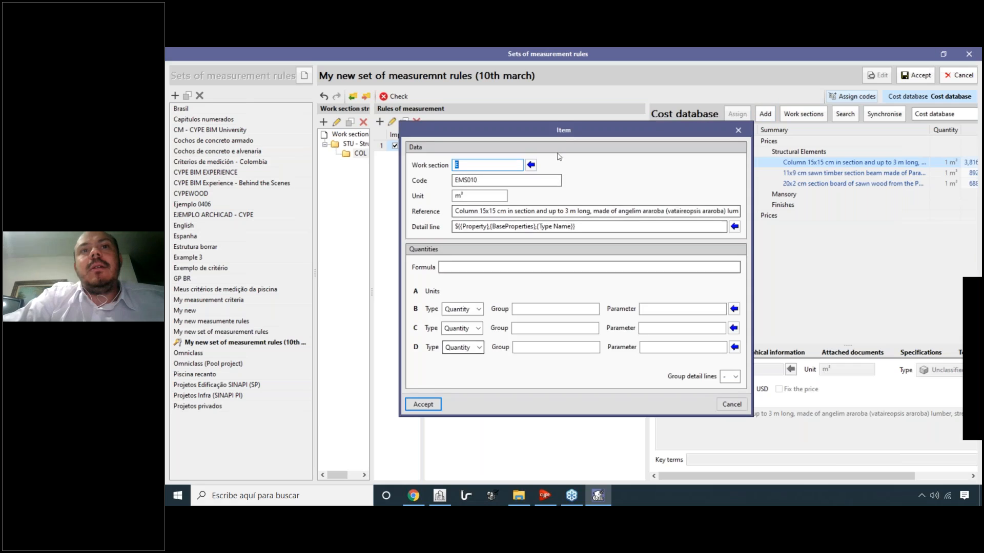
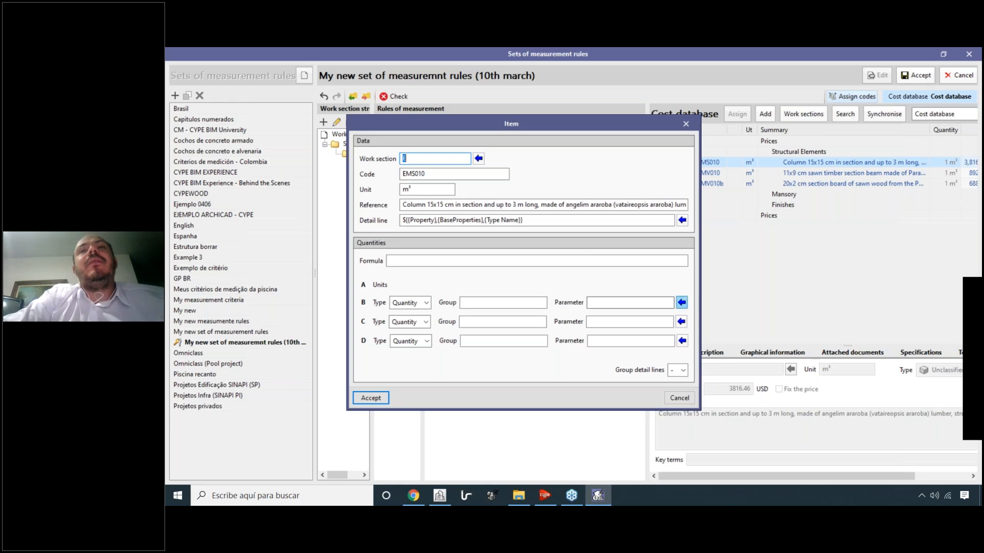
Set quantity B of the EMS010 item to the GrossVolume parameter from Qto_ColumnBaseQuantities.
click(682, 305)
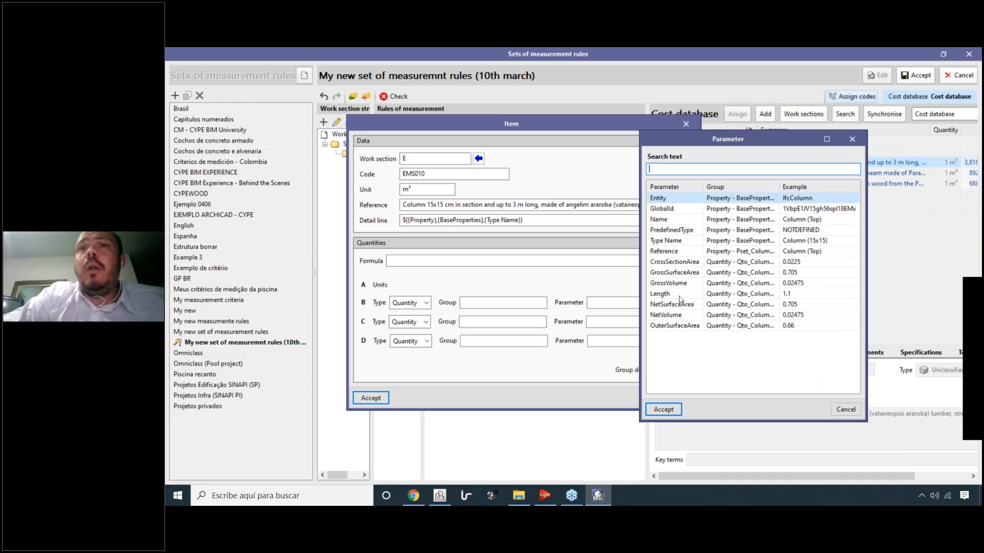
click(675, 315)
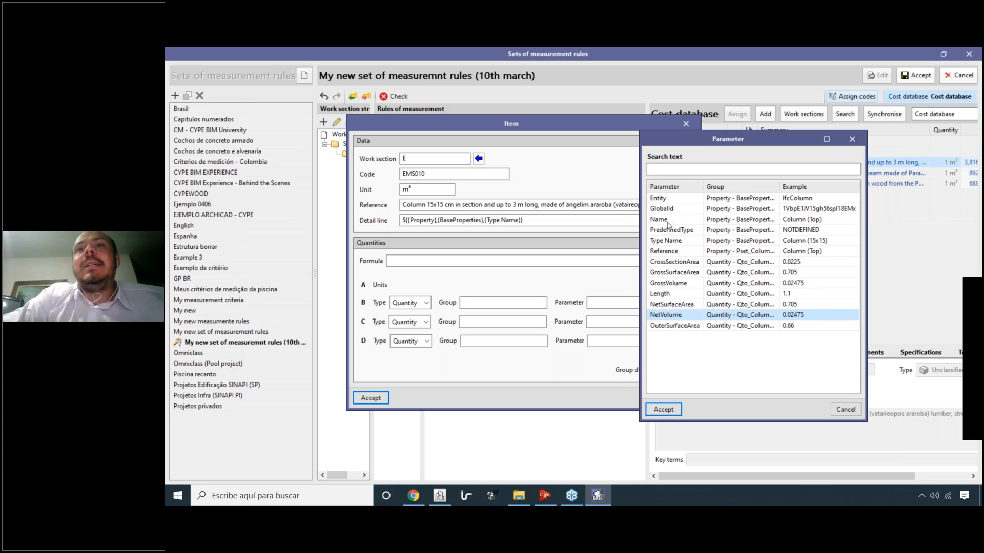
click(674, 283)
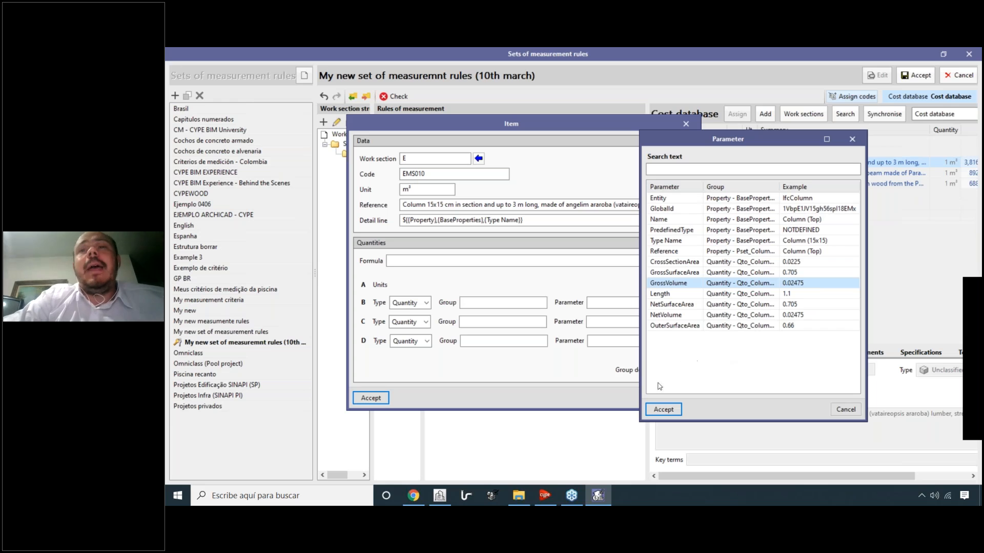
click(663, 410)
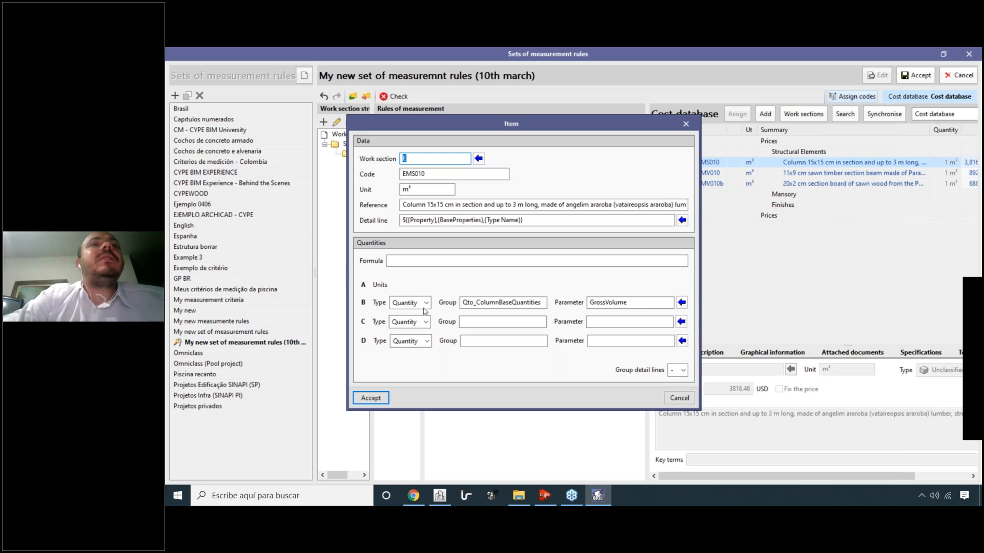
Try A*B+C as the item's quantity formula, browse the parameters for quantity C, and clear the formula.
click(394, 259)
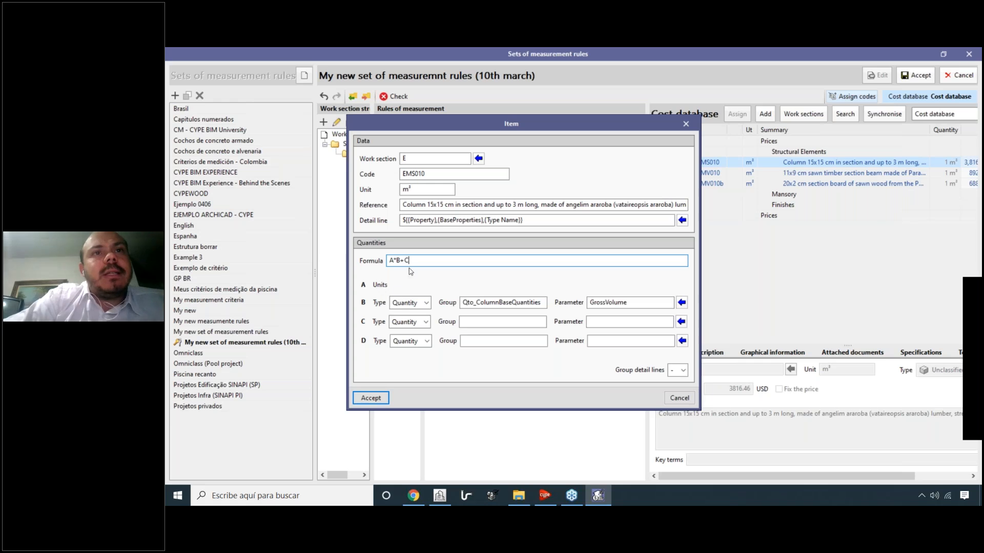
click(681, 321)
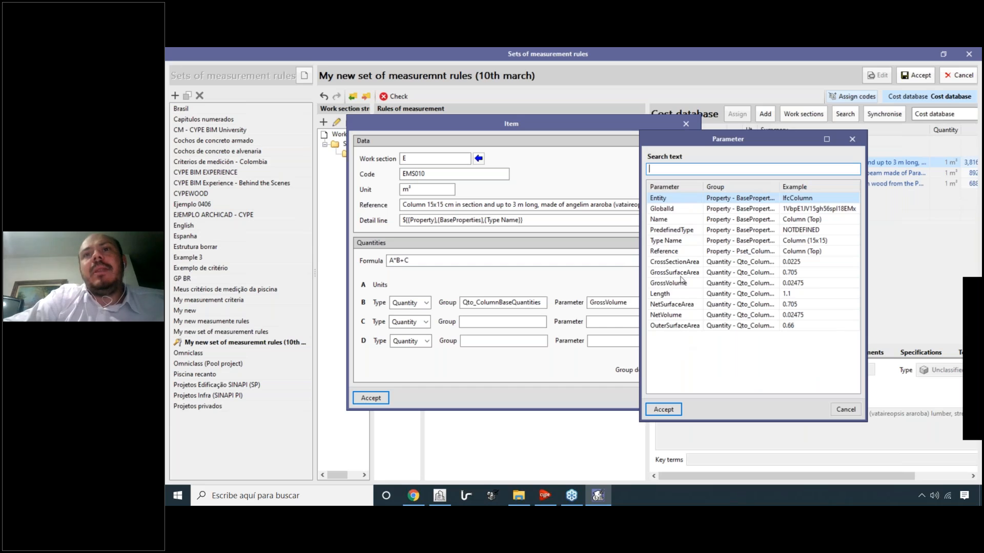
click(851, 139)
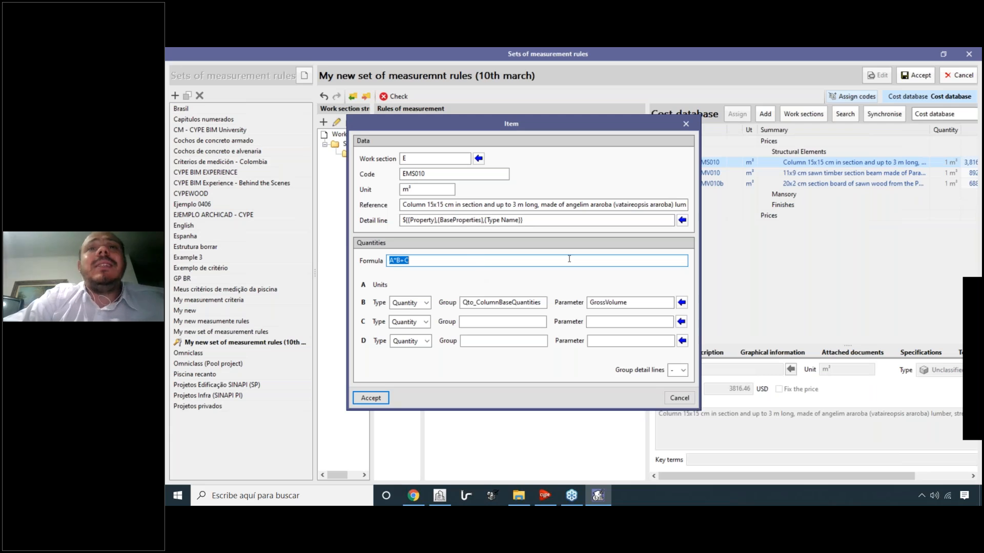
key(BackSpace)
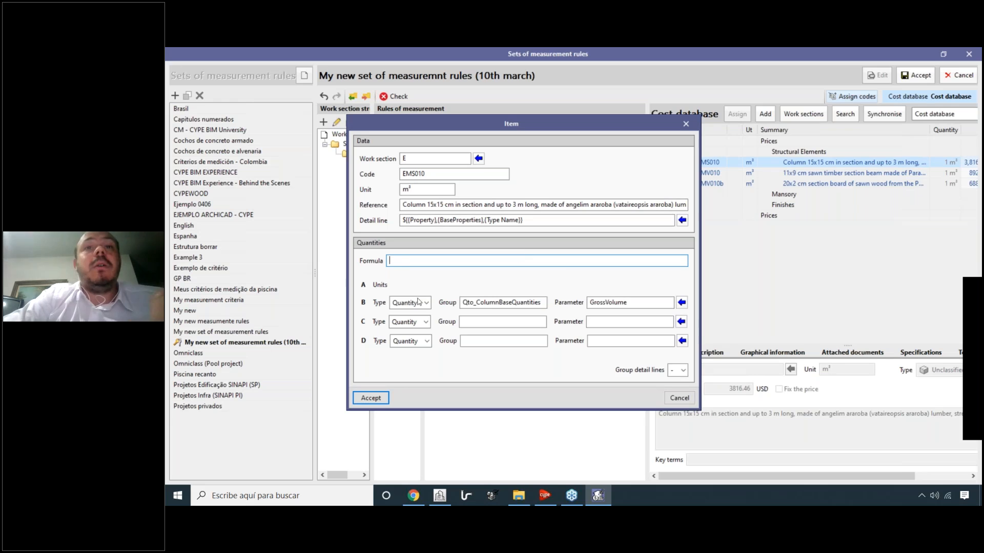
Set the quantity formula of the EMS010 item to B and accept the item.
text(B)
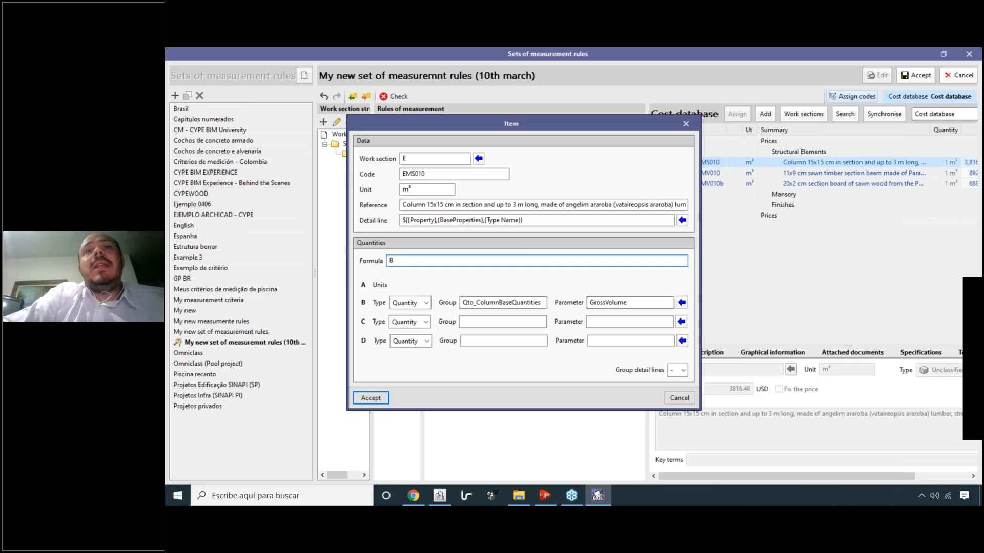
drag(503, 302, 557, 317)
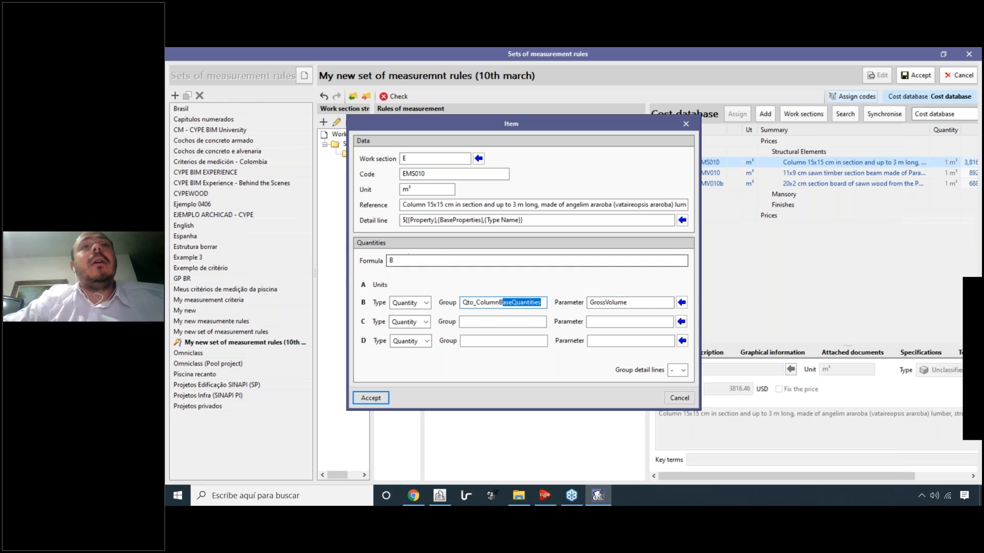
click(382, 400)
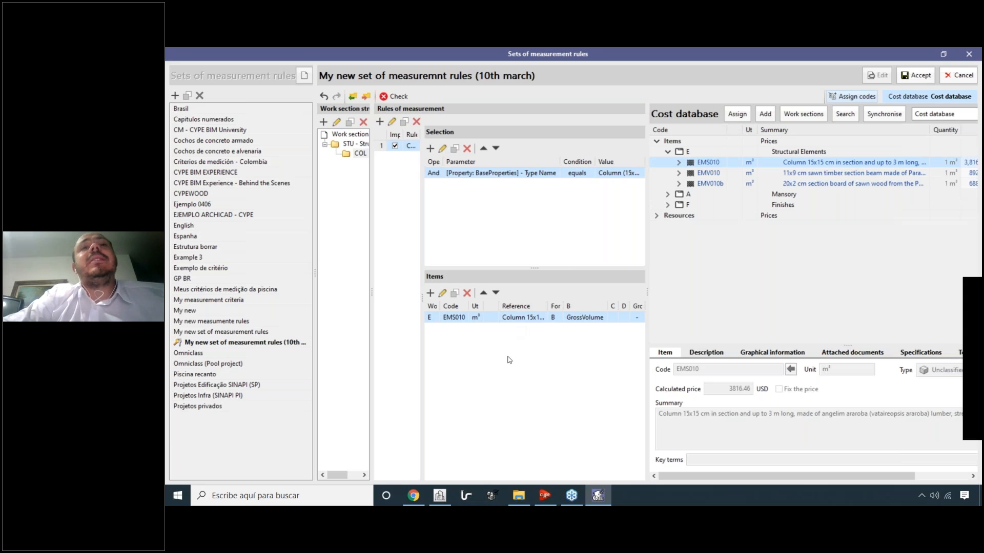
Widen the work section structure and rules of measurement areas so that their names are fully readable.
drag(423, 298, 478, 292)
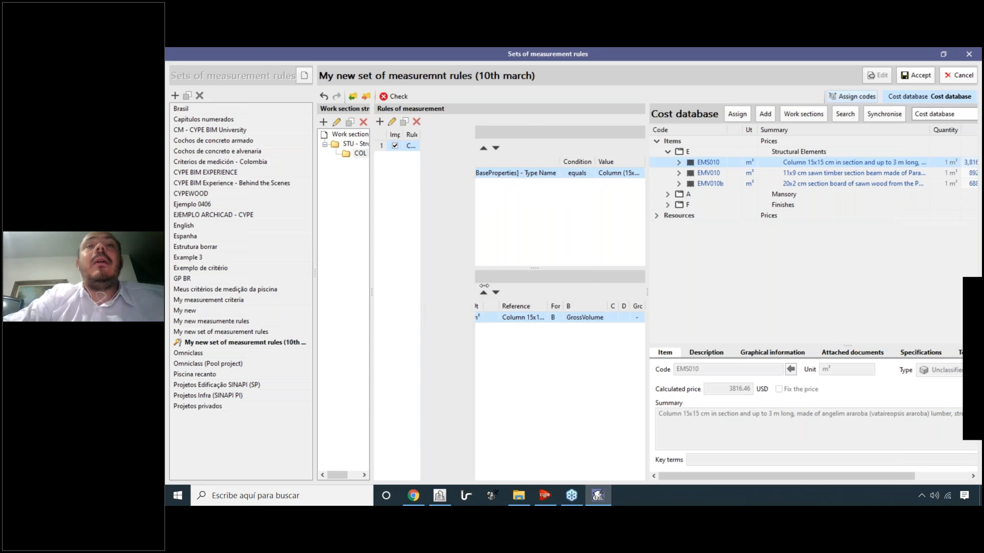
drag(689, 280, 689, 280)
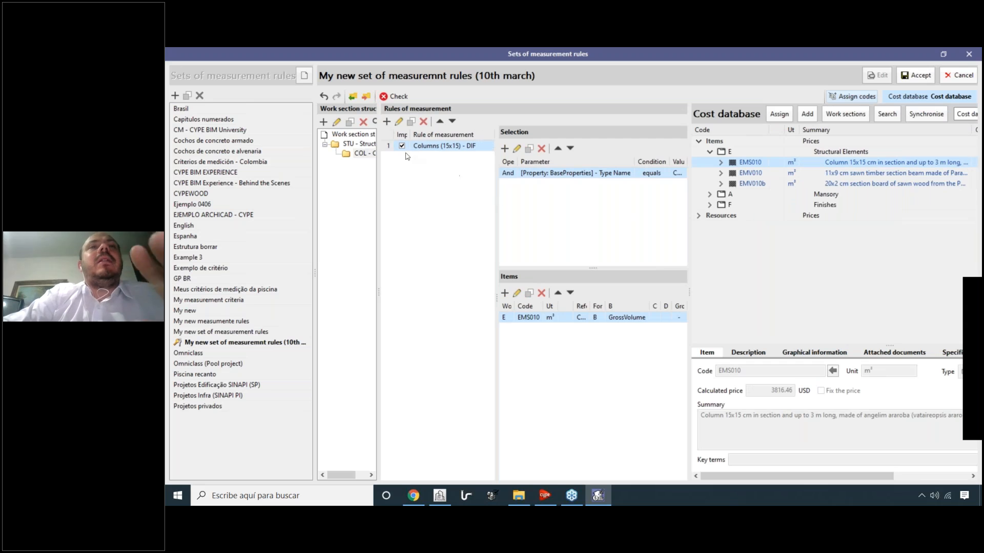
drag(378, 194, 396, 195)
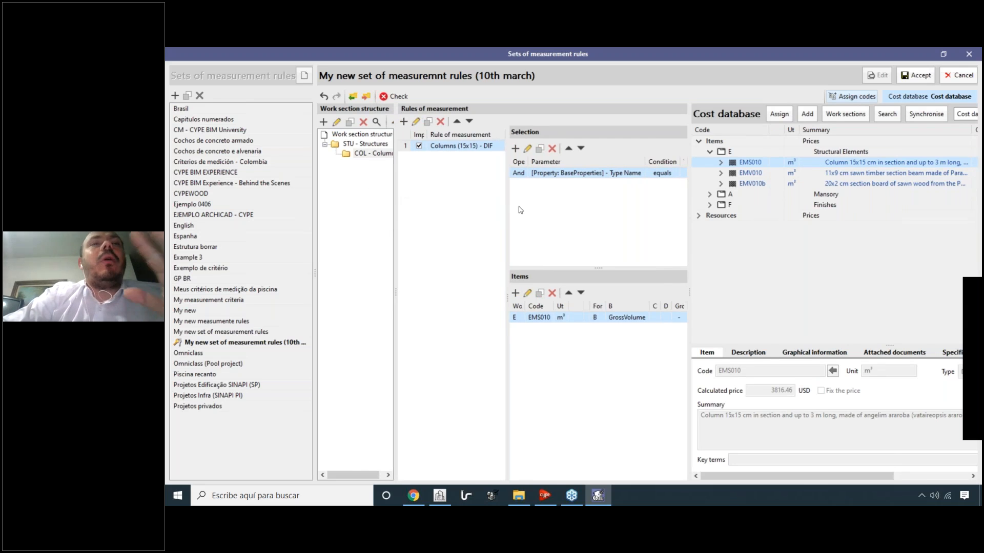
drag(507, 212, 533, 212)
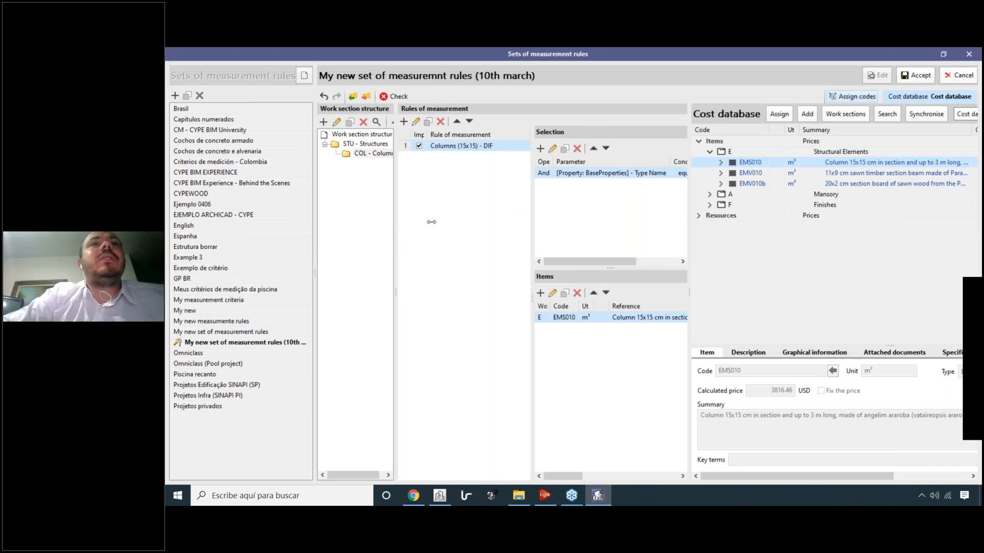
drag(432, 222, 431, 222)
Duplicate the Columns section under Structures and give the copy the code BEA and the reference Beams.
click(375, 153)
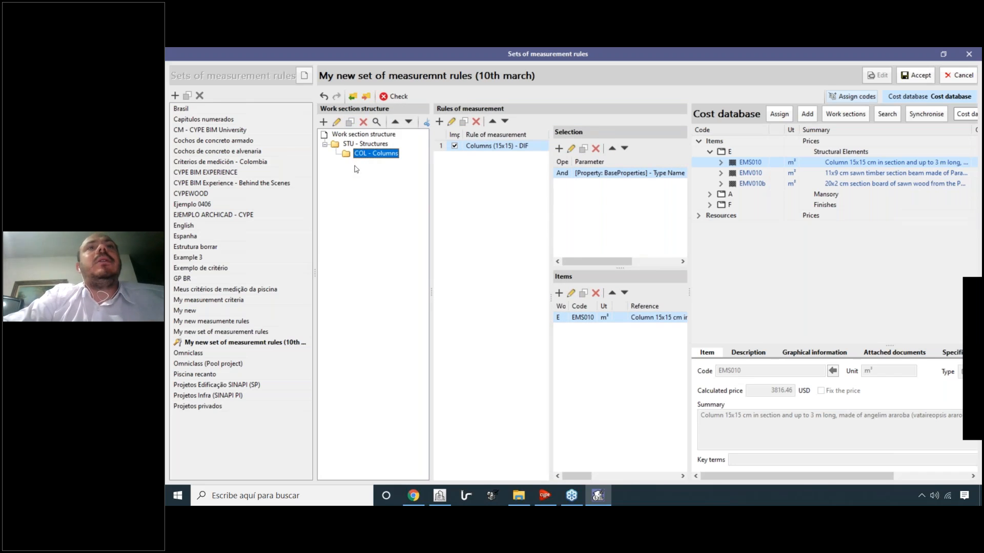
click(350, 122)
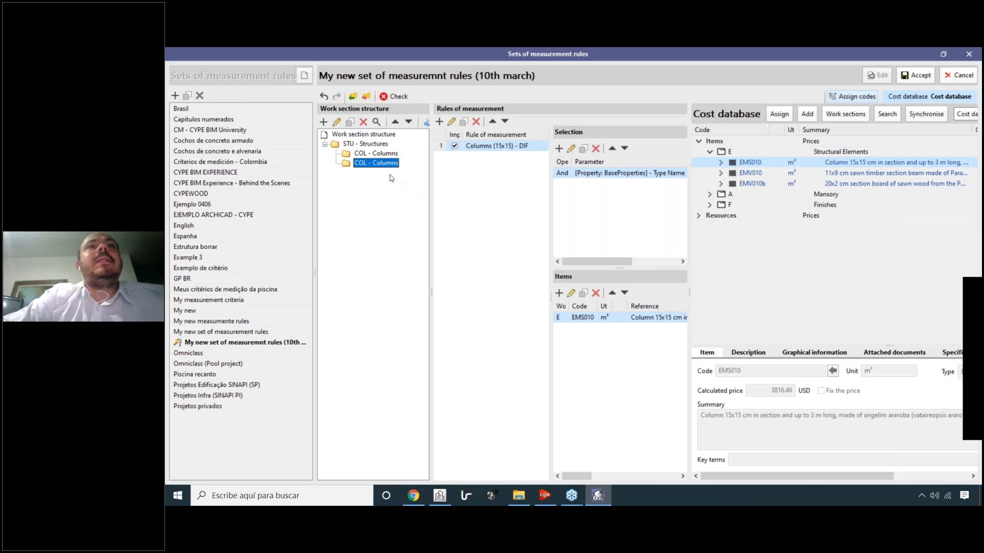
double_click(369, 163)
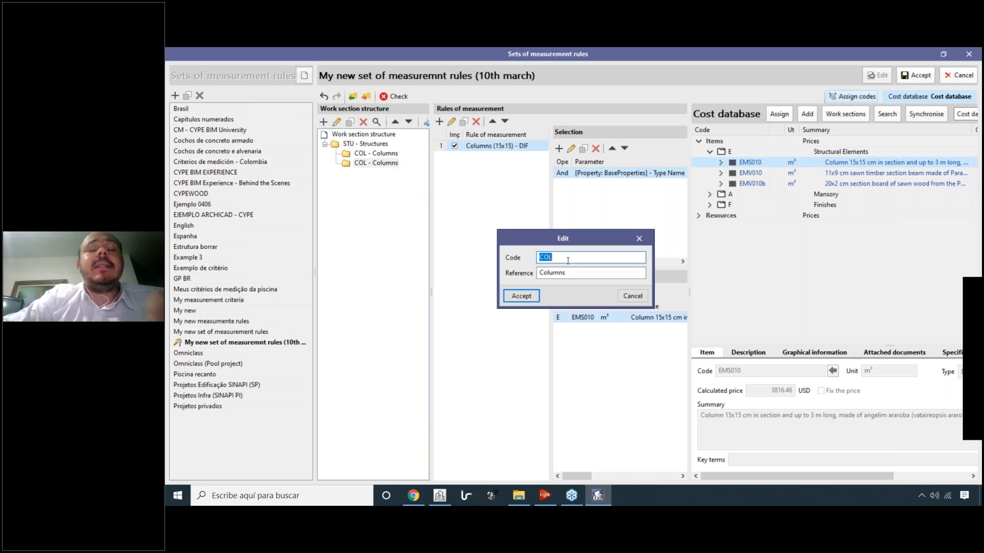
text(BEA)
key(Tab)
text(Bea)
click(520, 297)
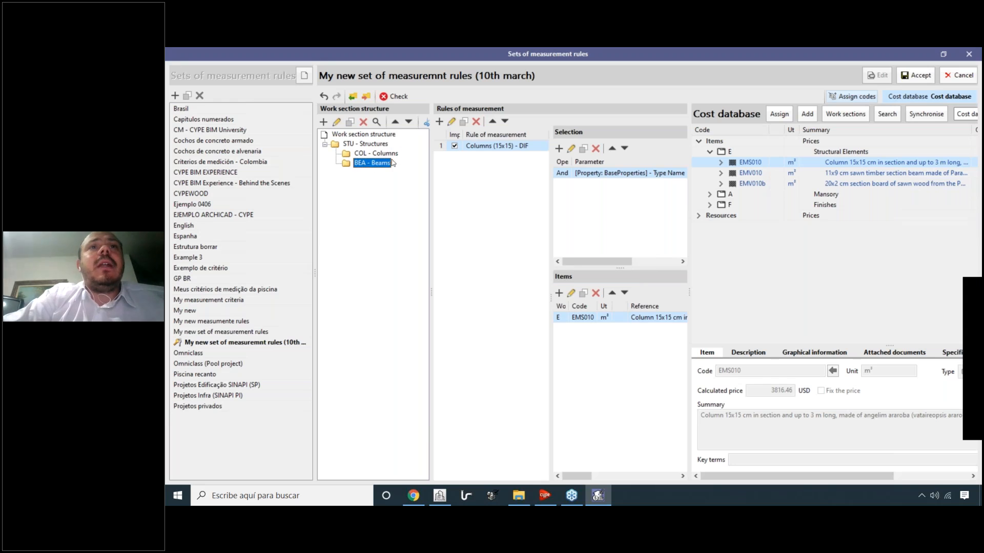
Add a rule of measurement named Beams to the BEA - Beams section.
click(439, 121)
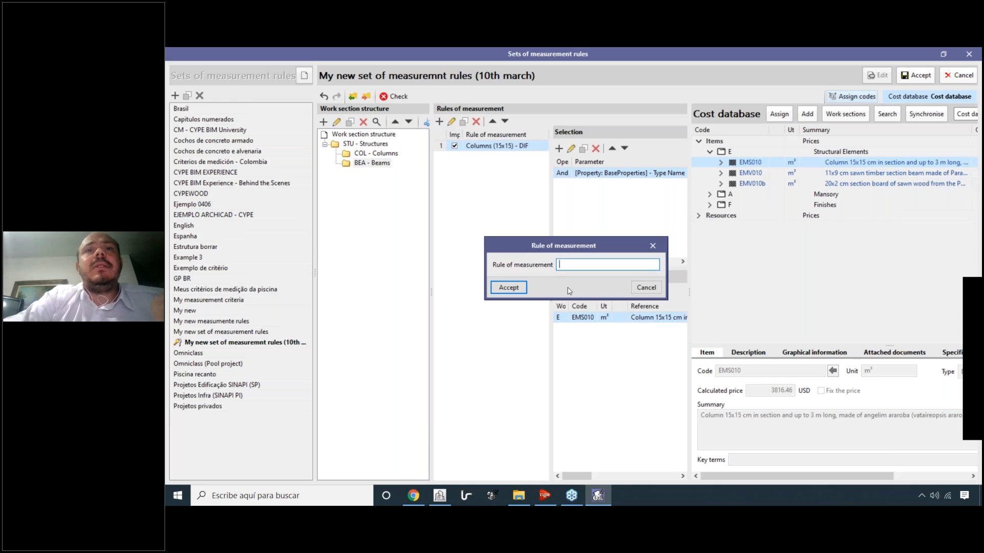
text(Beams)
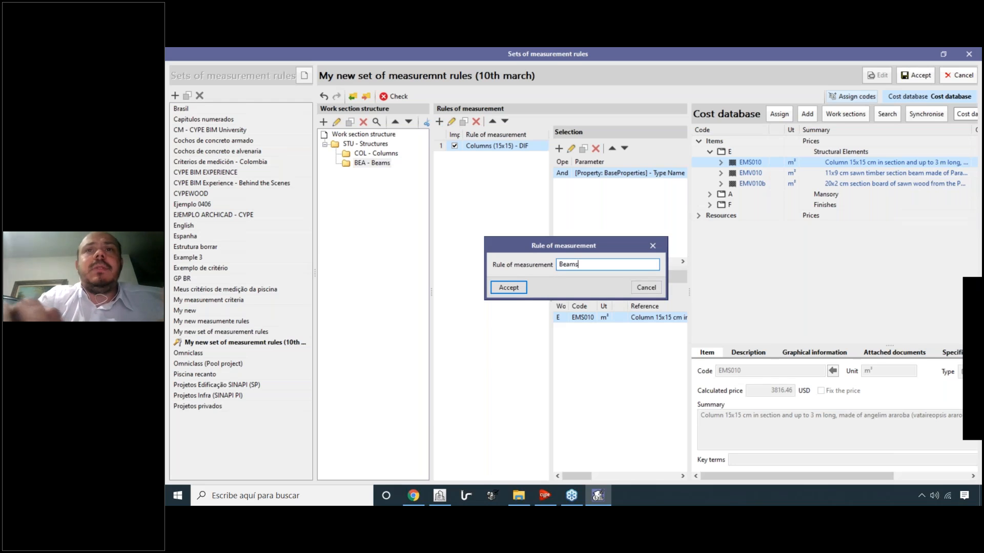
click(510, 287)
Add a selection condition to the Beams rule requiring the BaseProperties parameter Type Name to equal Longitudinal Beams.
click(558, 148)
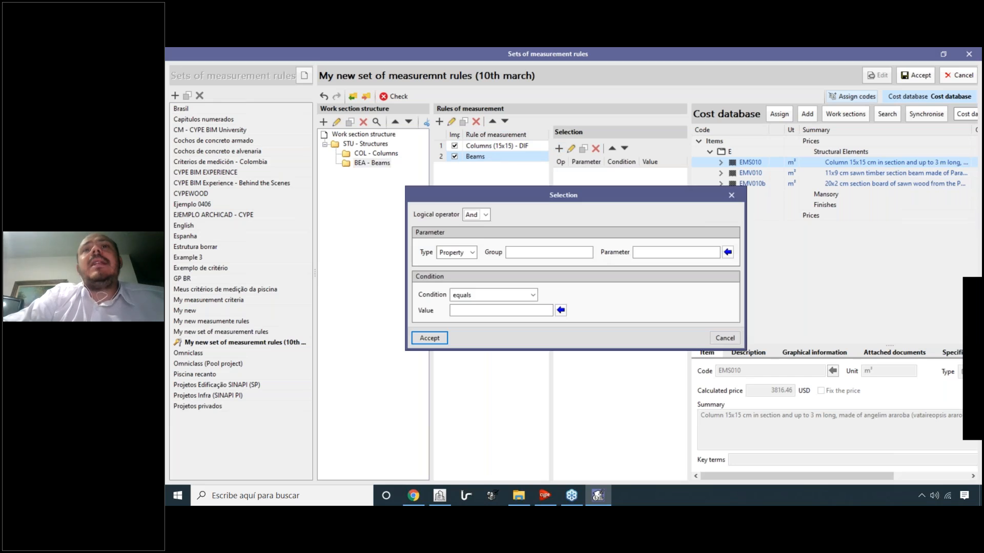
click(727, 252)
text(type)
click(743, 281)
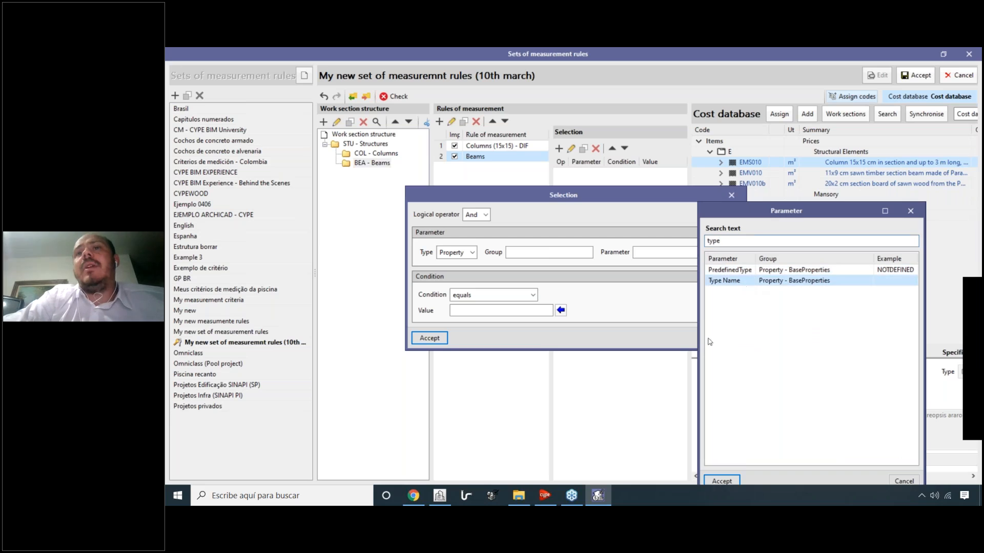
click(720, 480)
drag(598, 200, 563, 168)
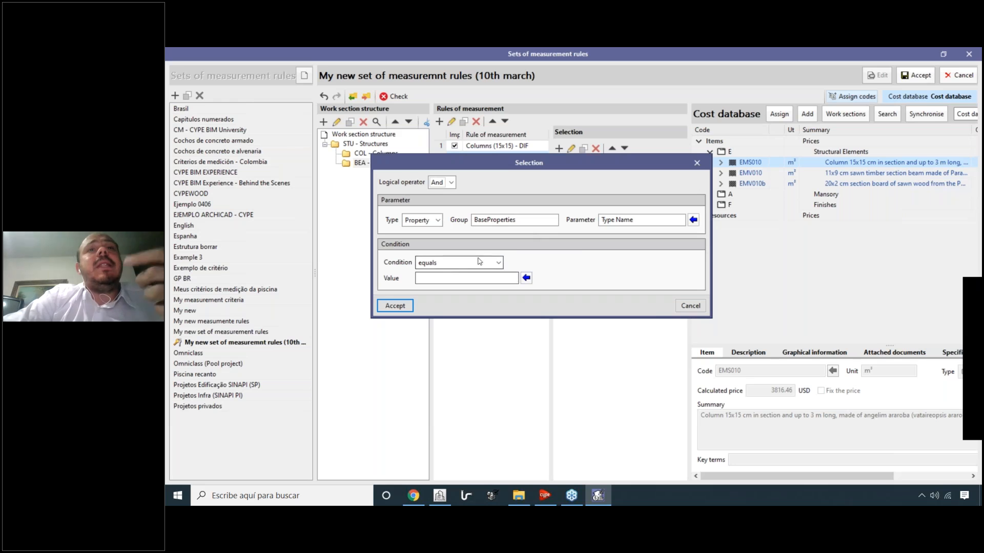
click(526, 278)
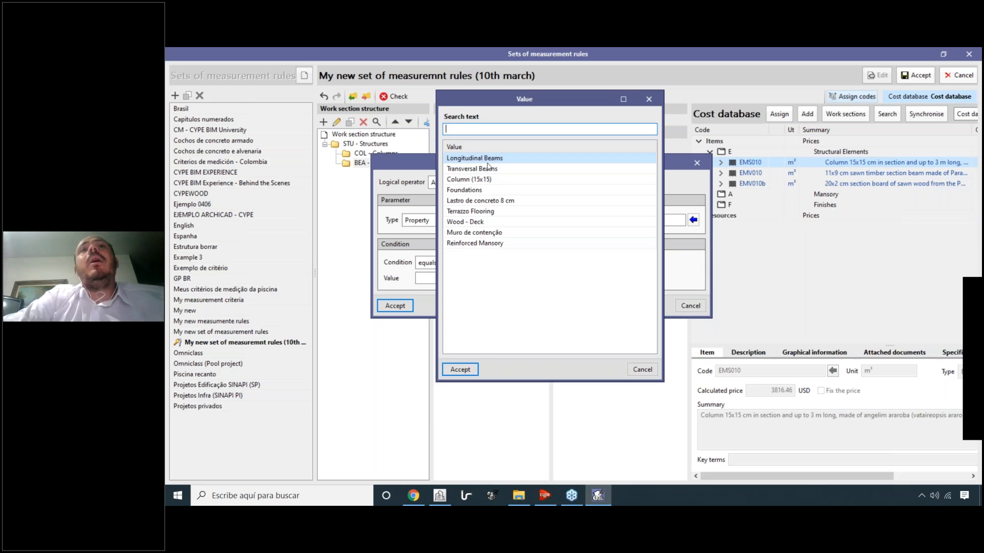
click(459, 370)
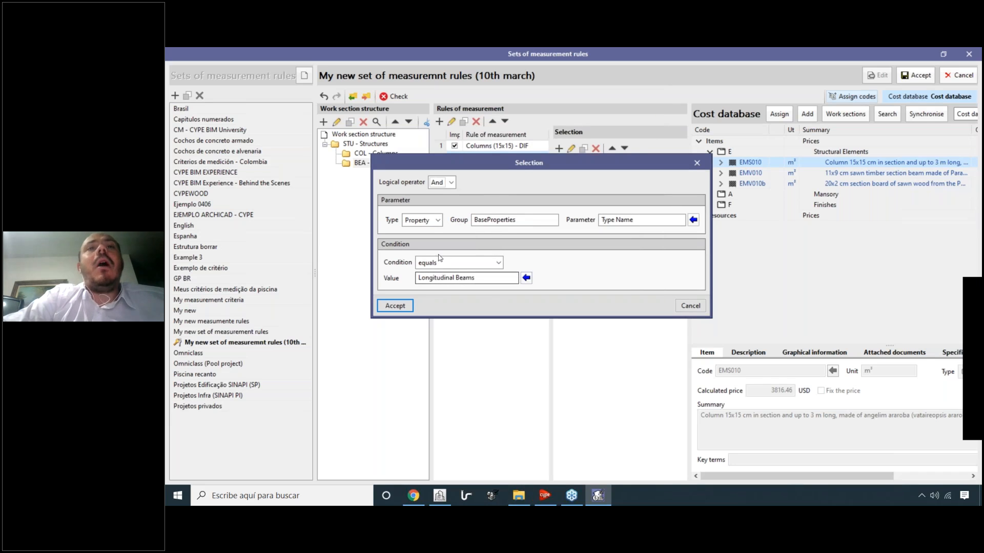
click(395, 306)
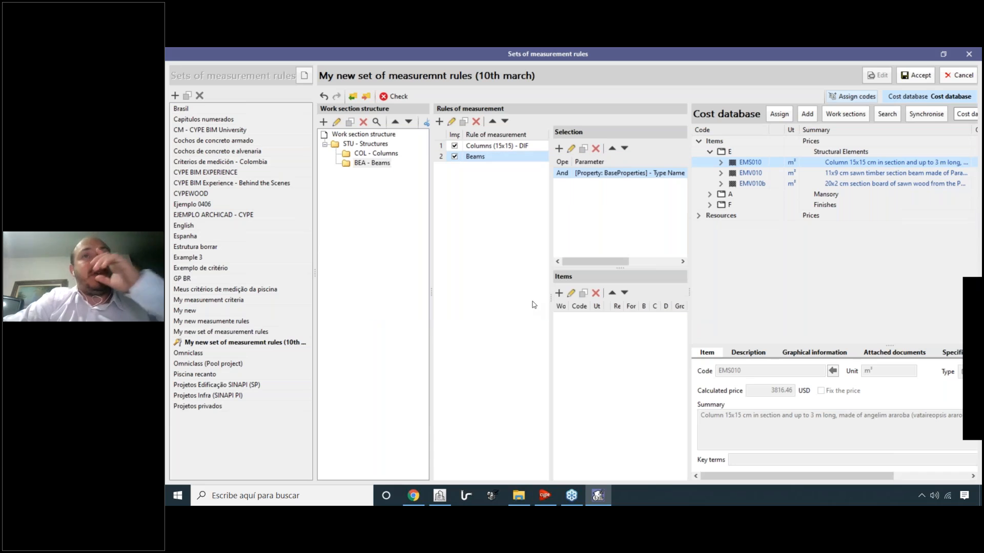
Add the 11x9 cm sawn timber beam item EMV010 from the cost database to the Beams rule.
drag(551, 315, 508, 308)
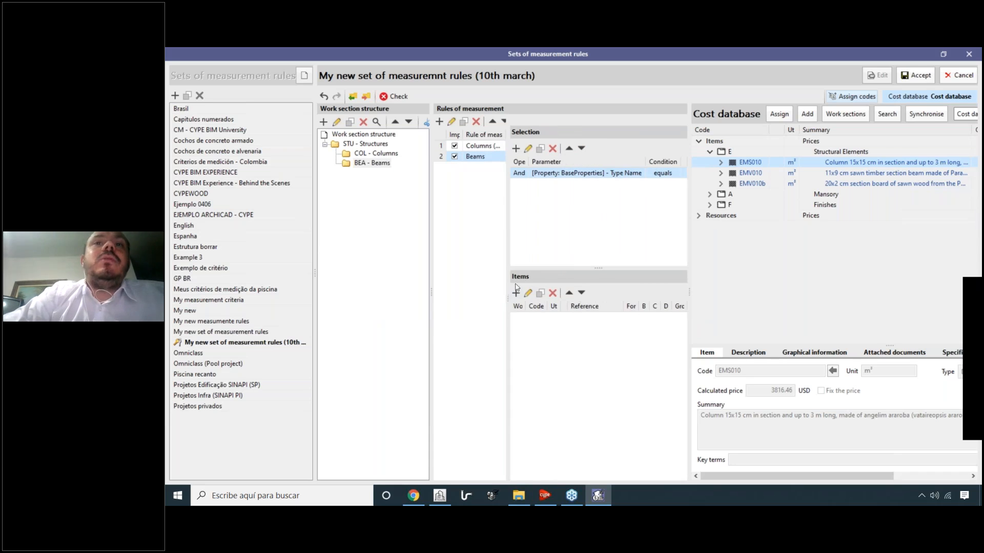
click(867, 173)
click(869, 185)
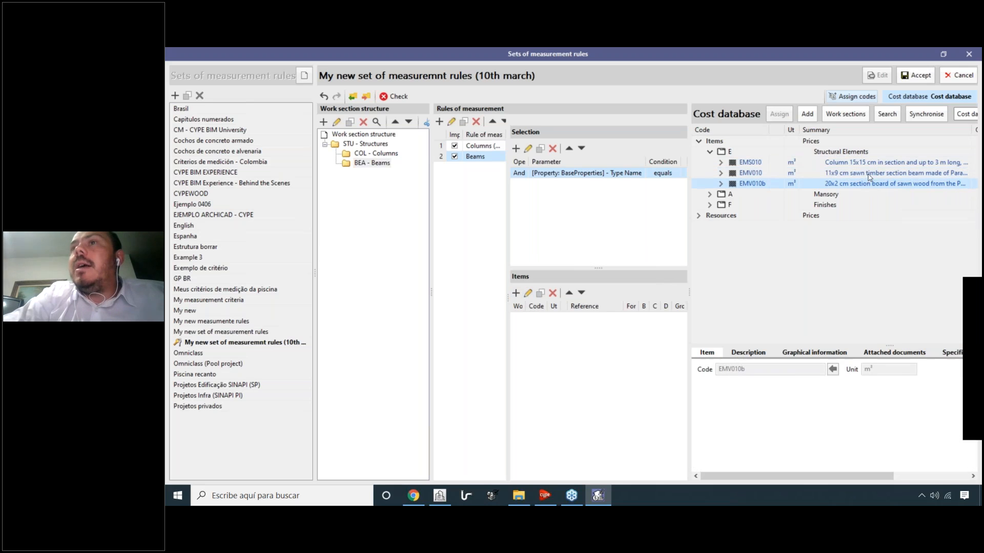
click(899, 172)
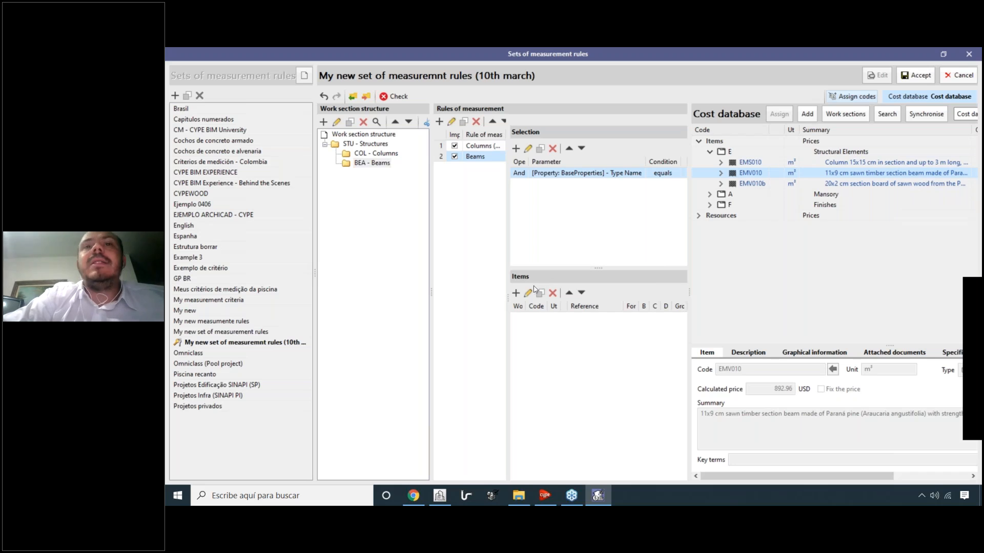
click(807, 113)
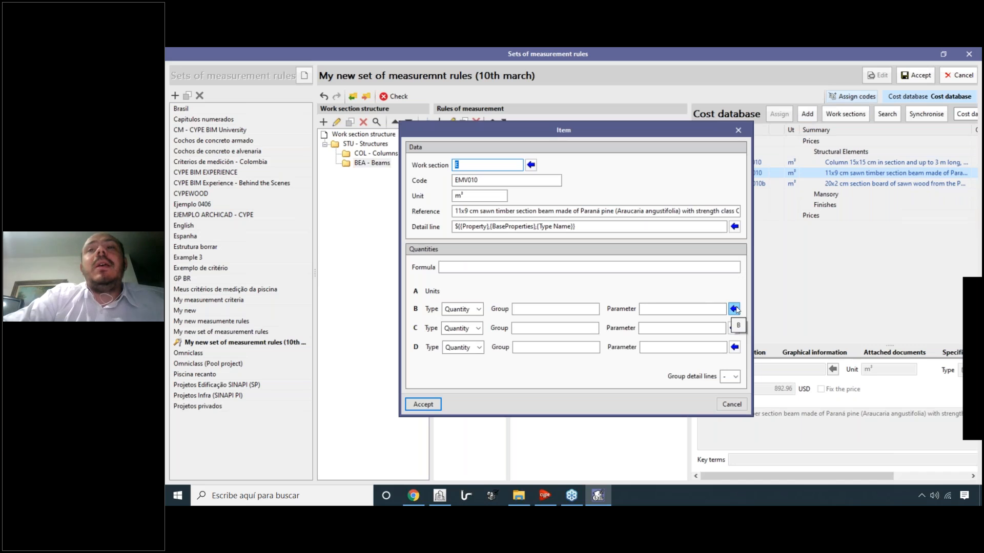
Assign NetVolume as quantity B of the EMV010 item, set its formula to B and accept the item.
click(734, 309)
click(725, 321)
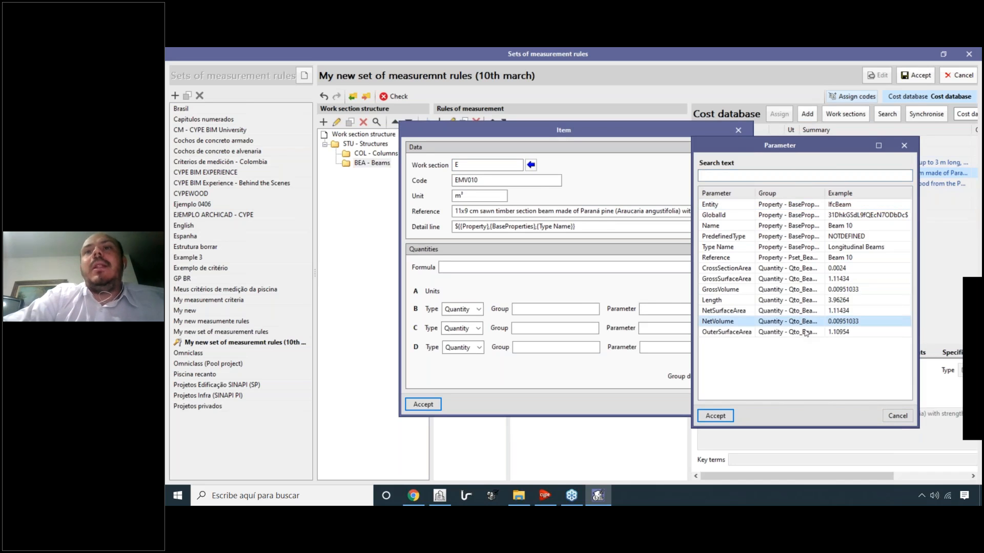
click(716, 416)
click(443, 267)
text(B)
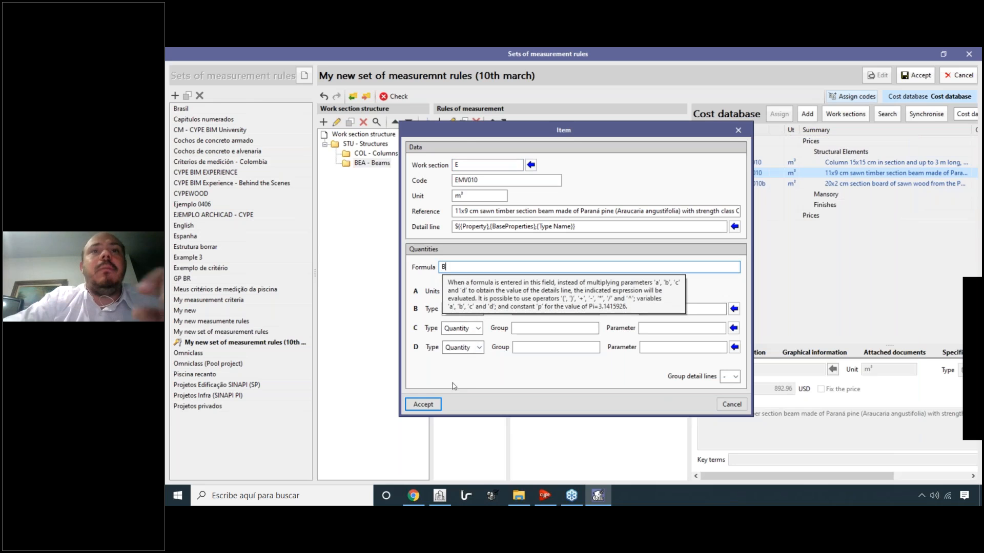
click(423, 404)
drag(509, 365, 527, 358)
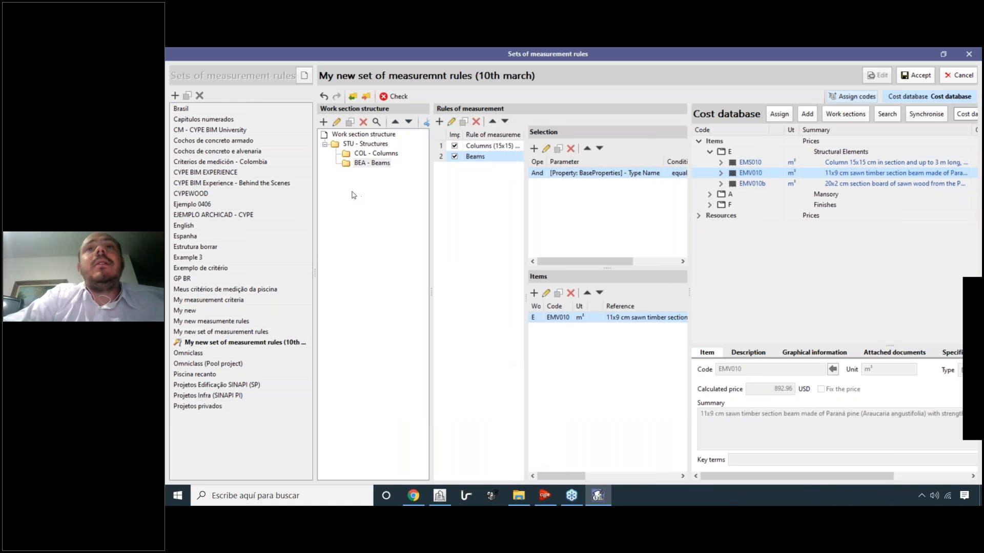
Try adding a finishes section with the code FIN inside Structures, and delete it.
click(350, 145)
click(324, 122)
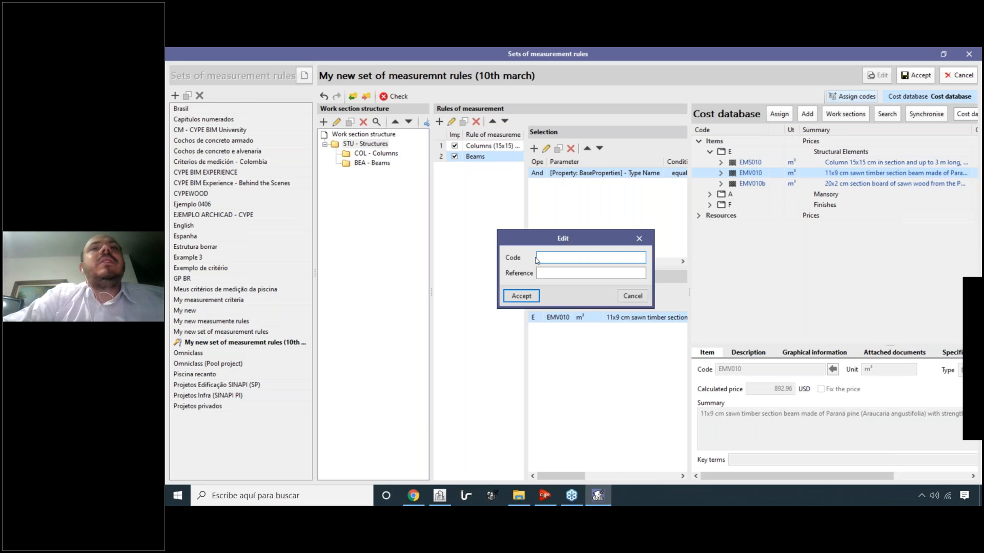
click(564, 275)
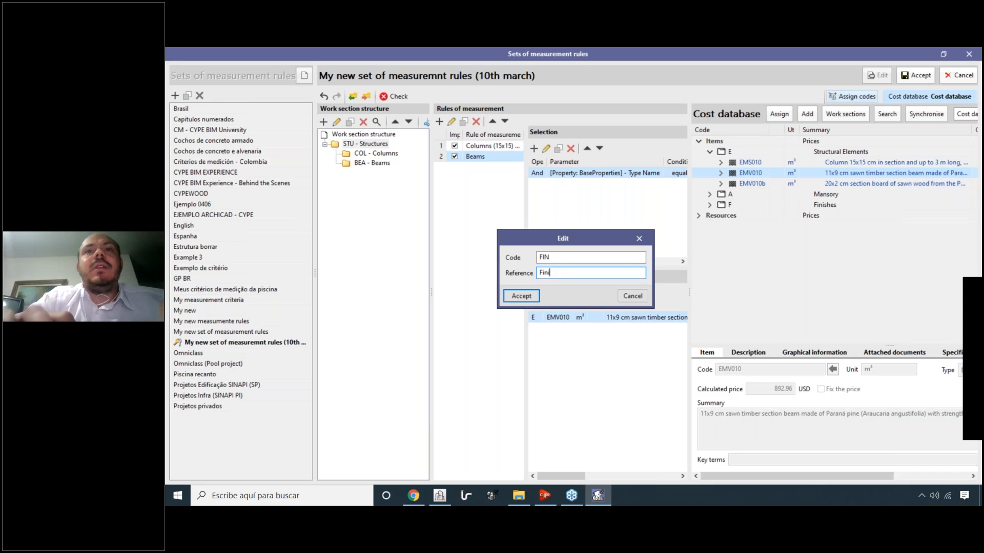
click(521, 296)
click(364, 122)
click(509, 297)
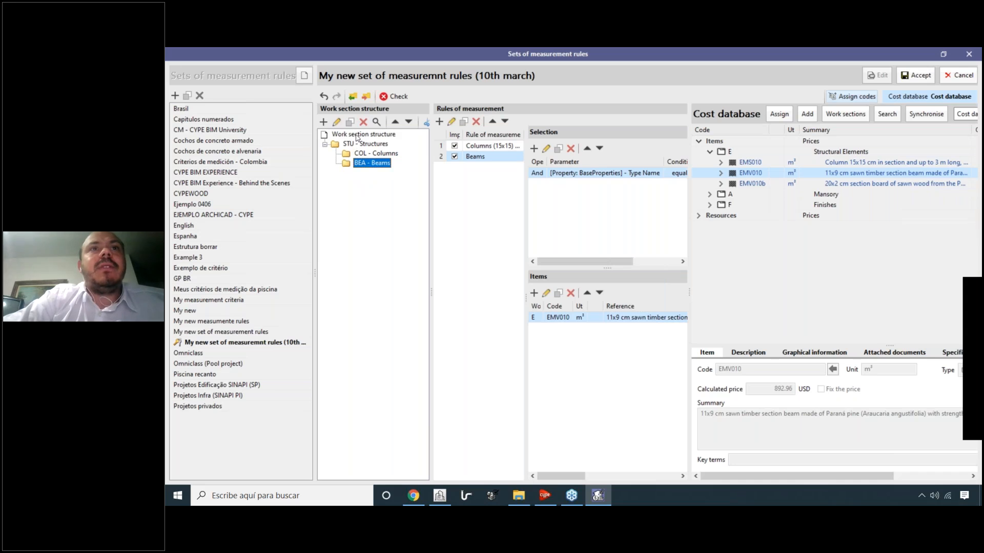
Add a section with the code FIN and the reference Finishes directly under the root of the work section structure.
click(356, 135)
click(324, 122)
text(F)
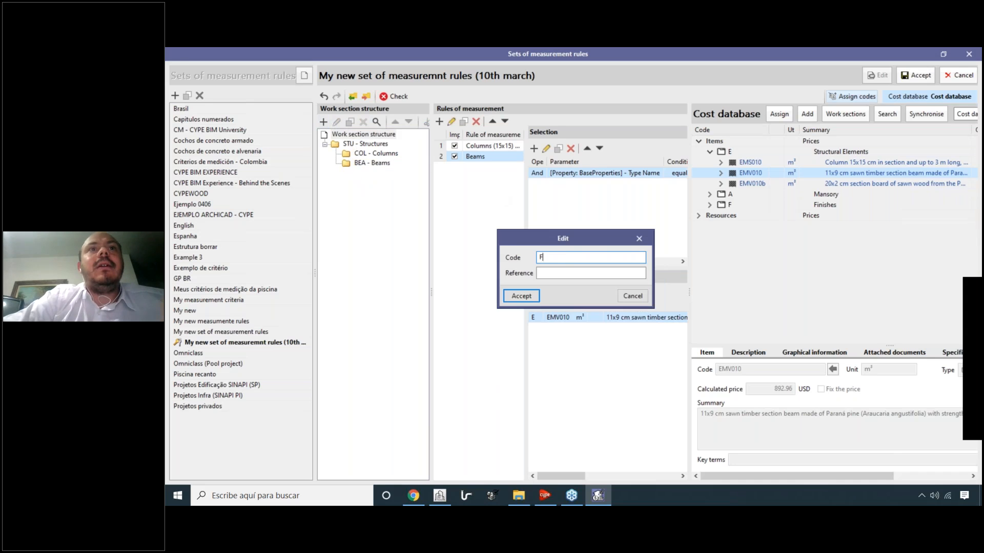
text(IN)
click(558, 270)
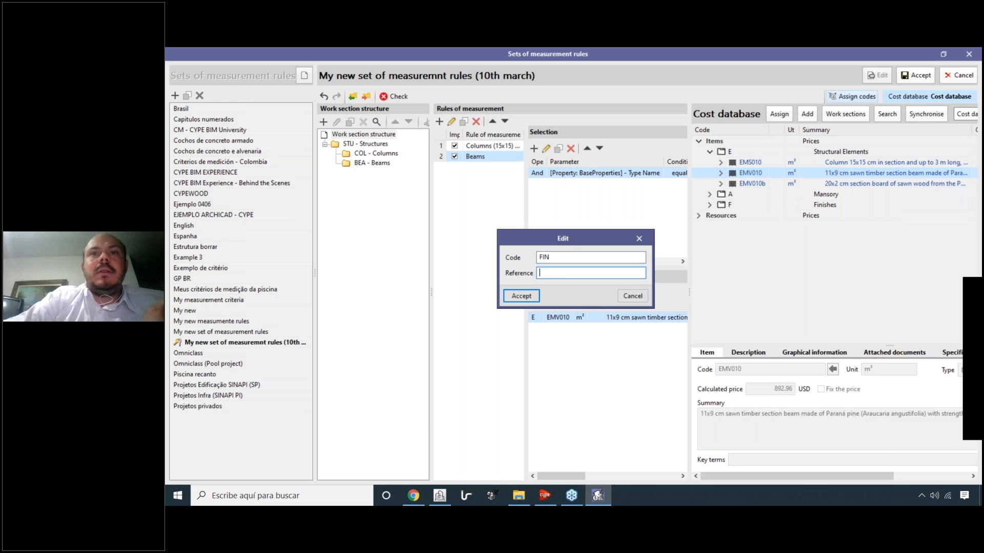
text(Finishes)
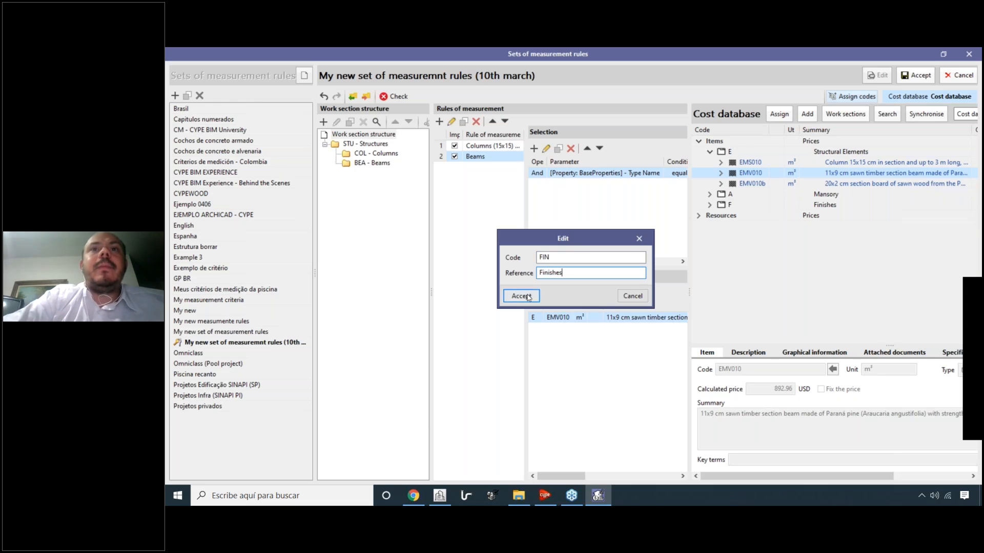
click(521, 296)
Add a rule of measurement named Terazzo to the Finishes section and start a new selection condition for it.
click(440, 121)
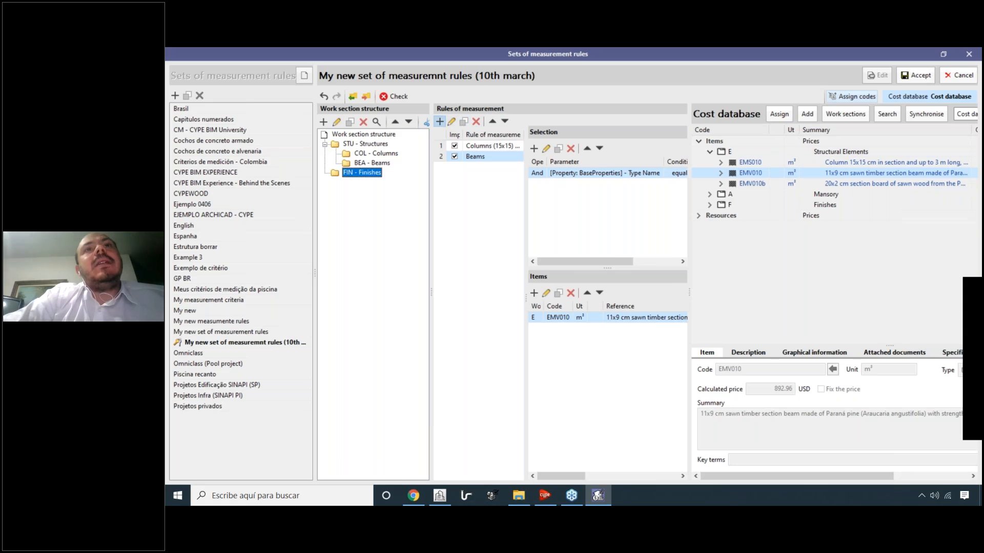
text(Stone)
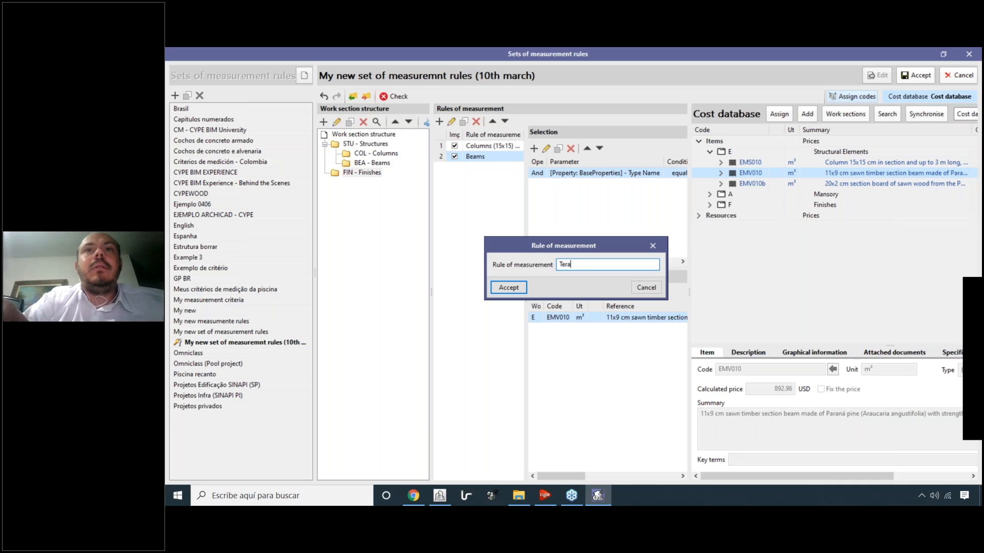
drag(590, 265, 535, 264)
click(577, 264)
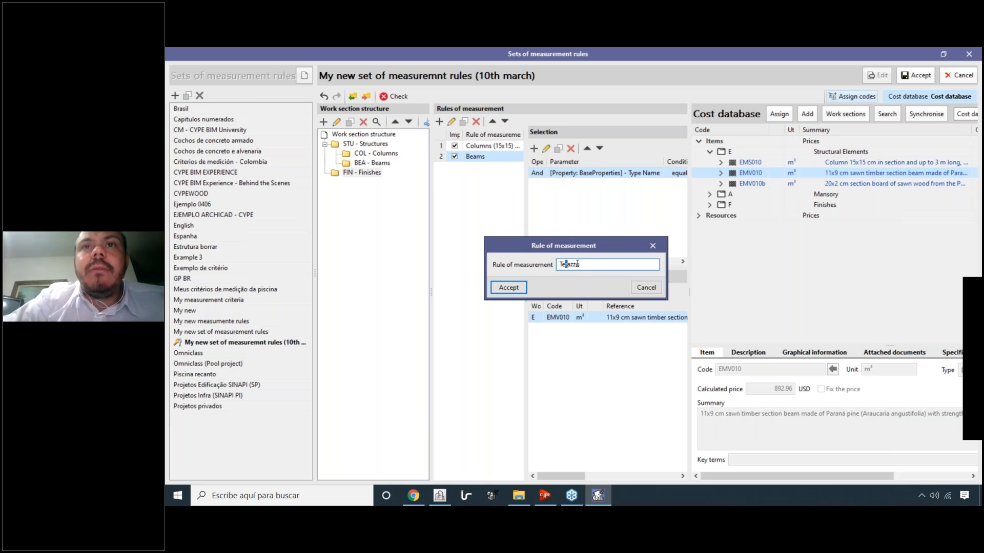
click(509, 288)
click(534, 149)
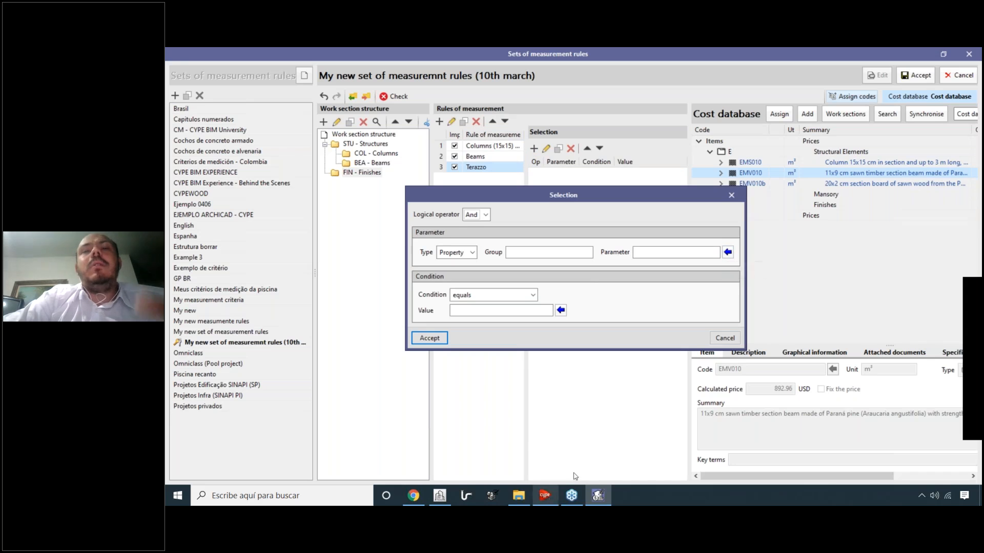
Switch to CYPE Architecture, check the label of the floor slab around the pool, and return to the measurement rules.
click(439, 495)
middle_drag(530, 365, 478, 268)
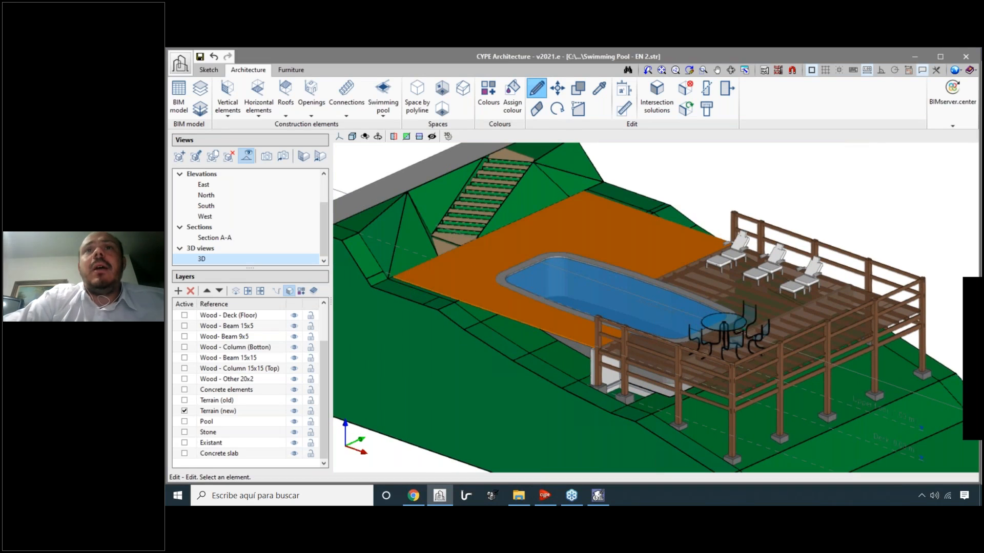
triple_click(587, 192)
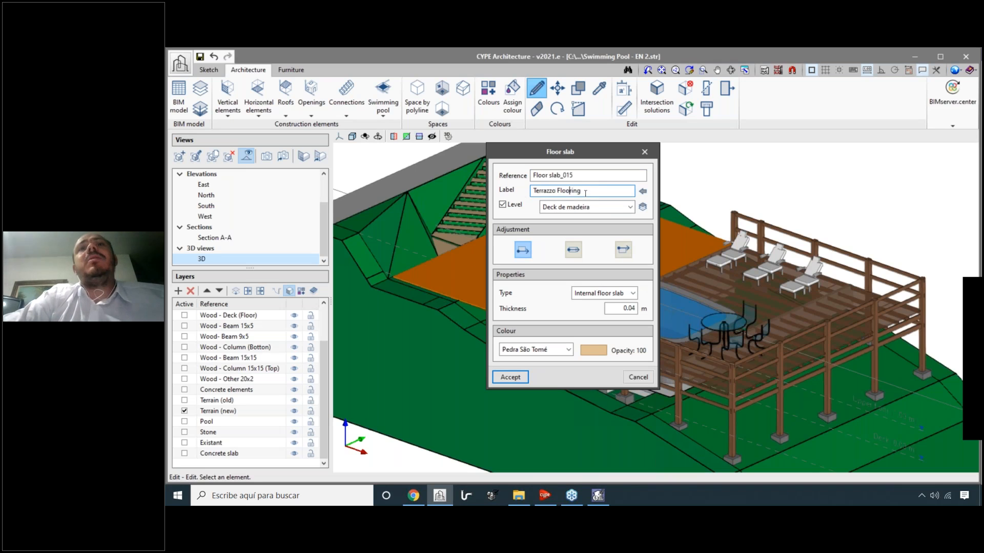
click(598, 495)
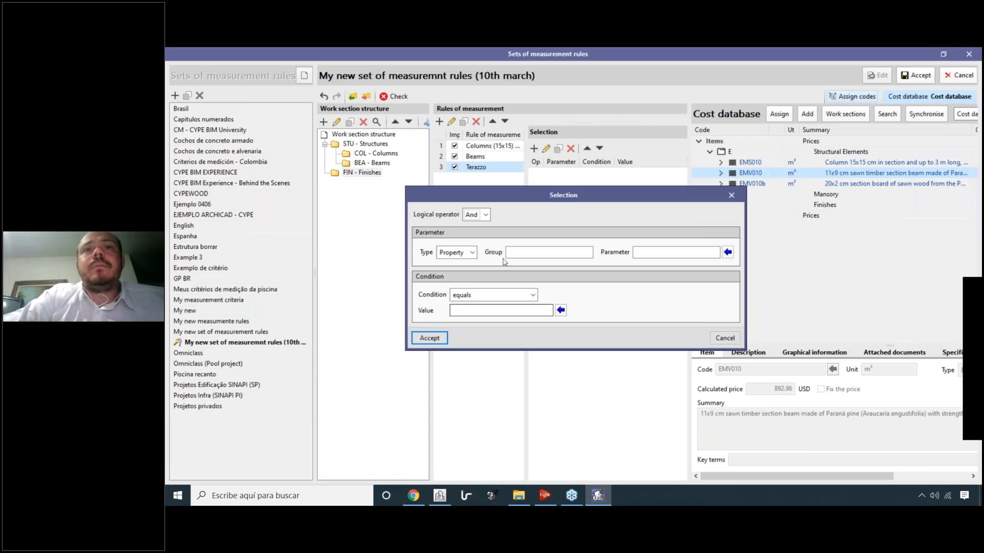
Set the Terazzo rule's selection condition so that the BaseProperties parameter Type Name equals Terrazzo Flooring, and accept it.
click(727, 252)
text(type)
click(738, 281)
click(721, 481)
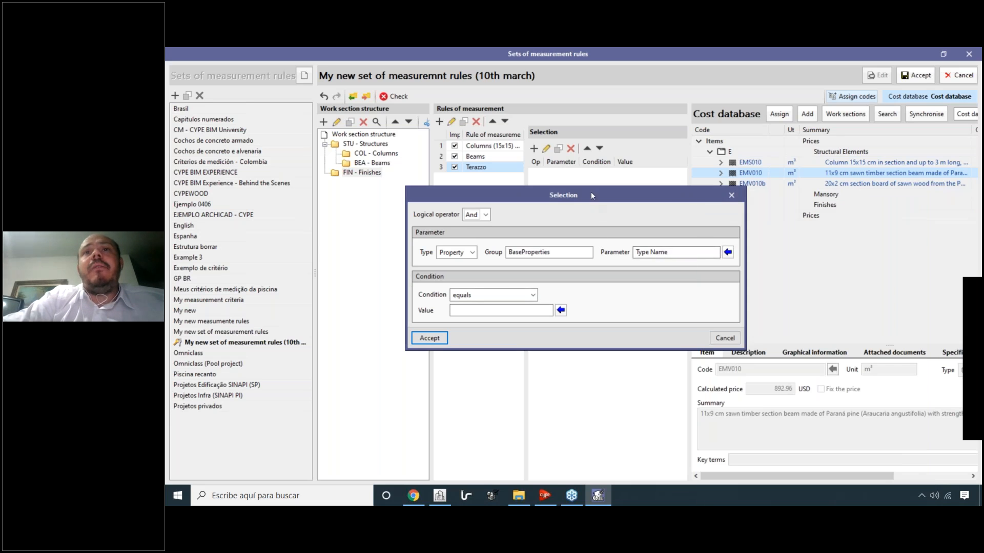
drag(591, 195, 557, 165)
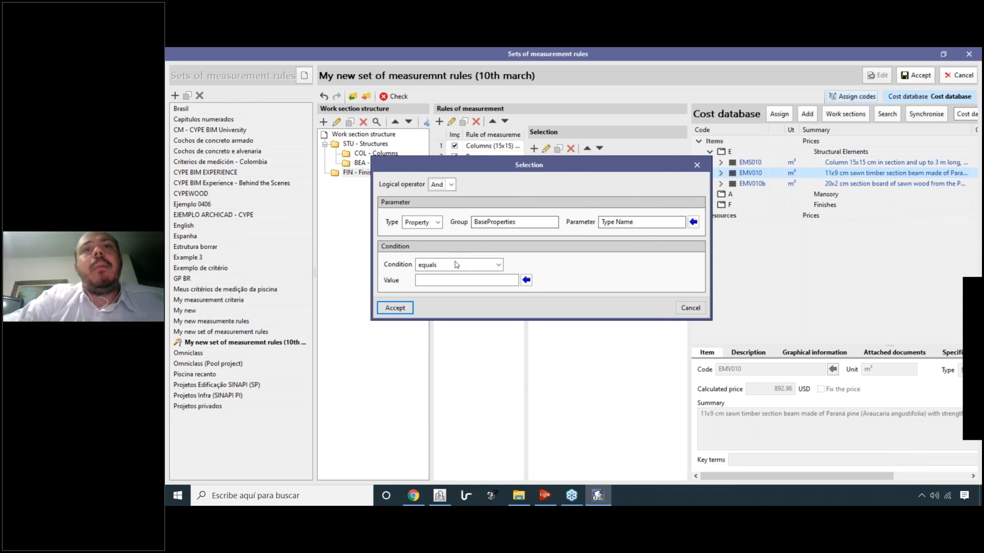
click(526, 280)
text(te)
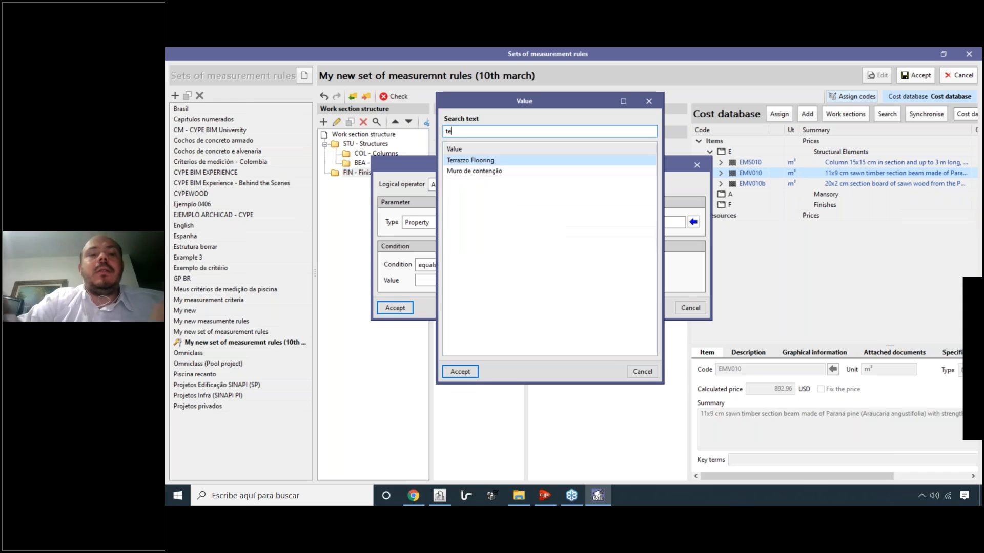
click(460, 371)
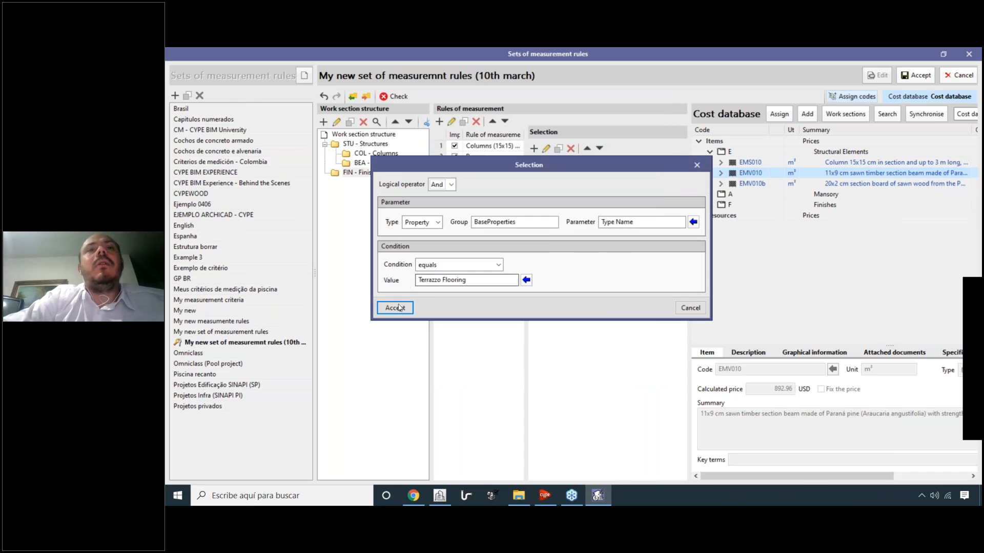
click(395, 308)
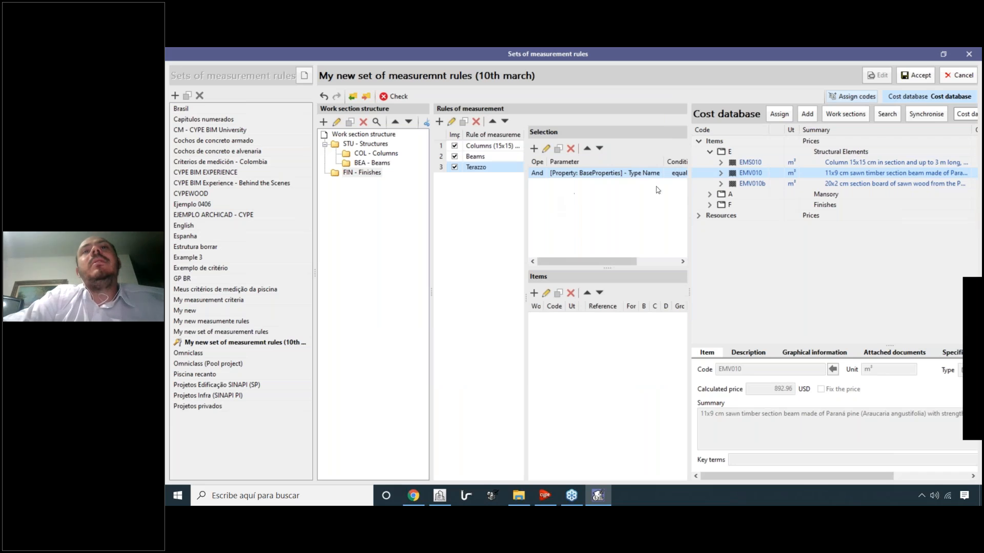
drag(736, 201, 738, 202)
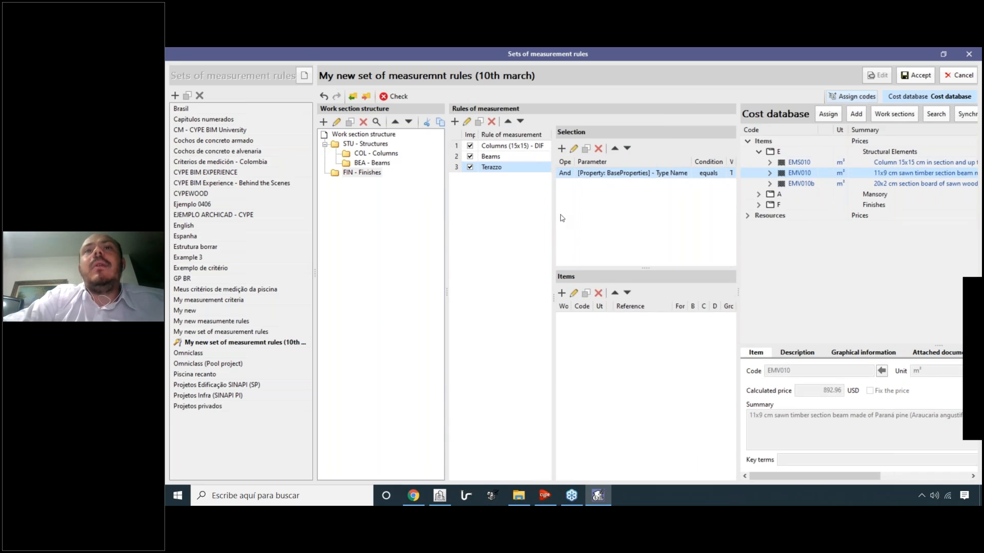
drag(572, 220, 564, 226)
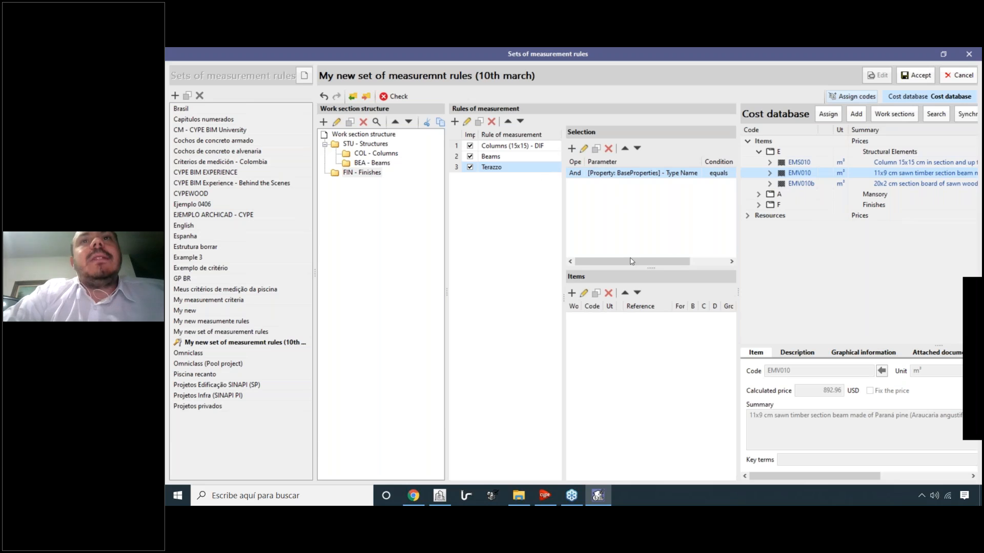
Add the Terrazzo floor item T001 from the cost database's Finishes section to the Terazzo rule.
drag(564, 245, 551, 231)
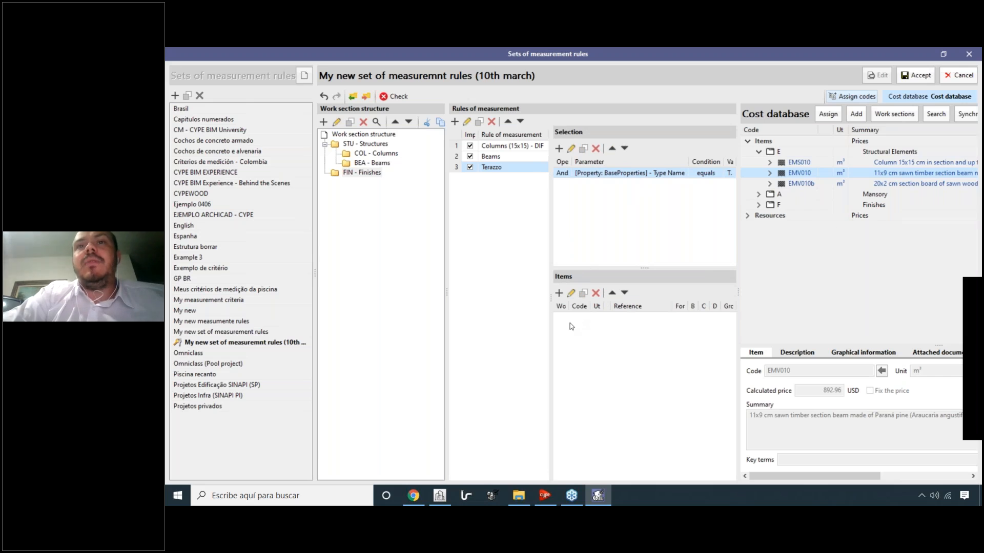
double_click(778, 205)
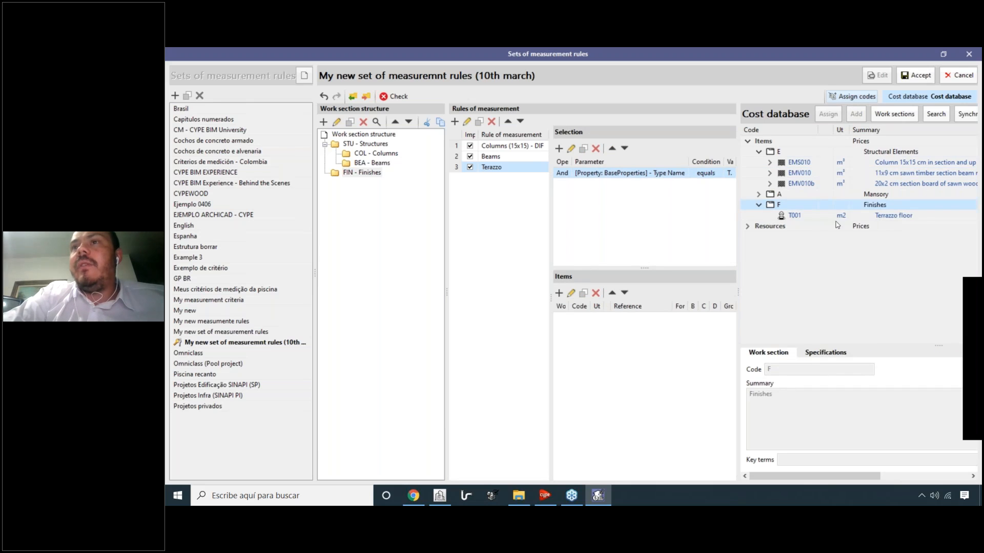
click(840, 216)
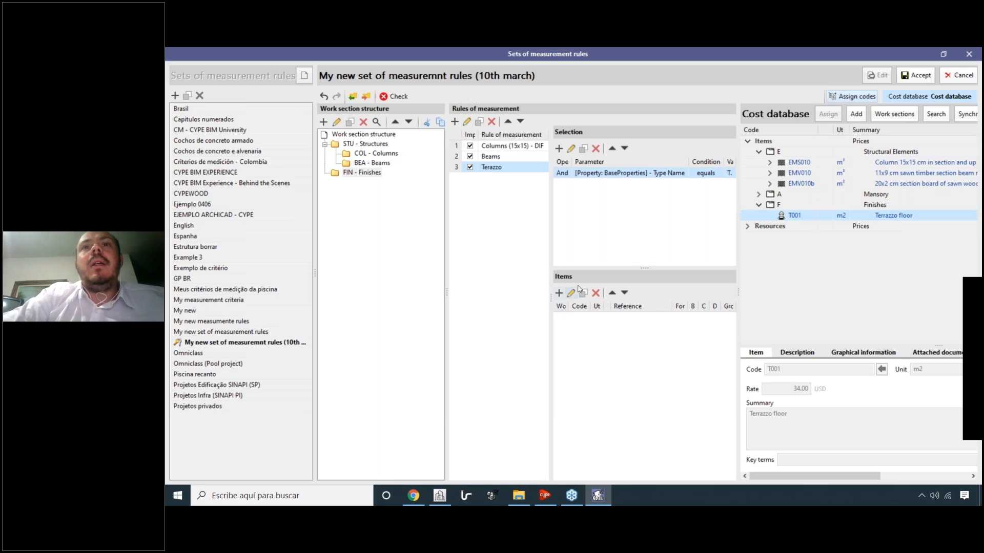
click(856, 114)
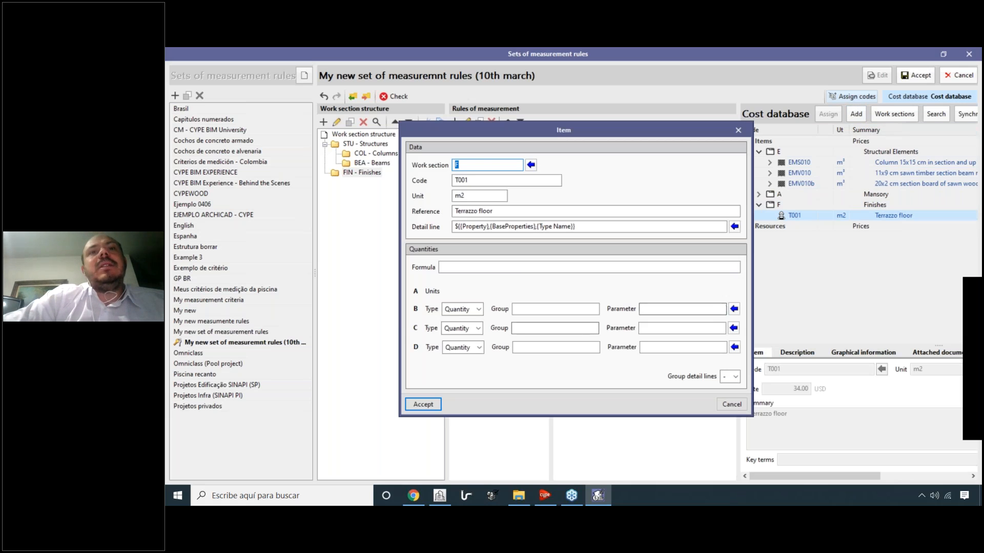
Set quantity B of the T001 item to the NetArea parameter, enter B as the formula, and accept the item.
click(734, 309)
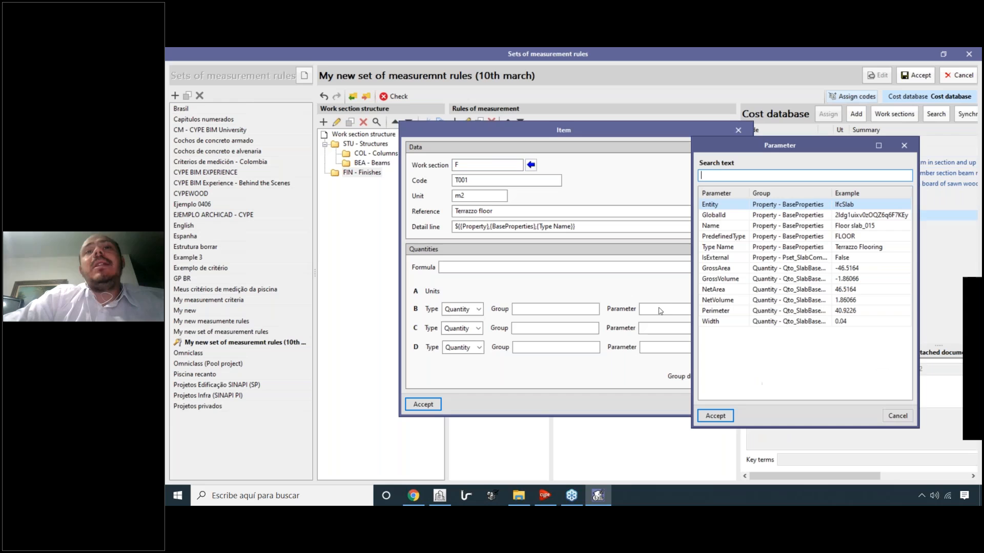
click(720, 290)
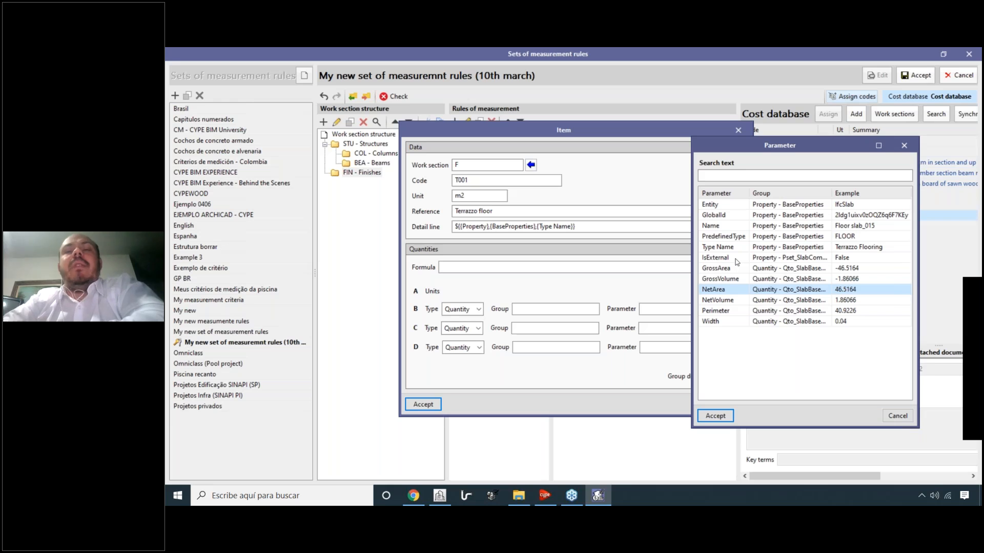
click(715, 415)
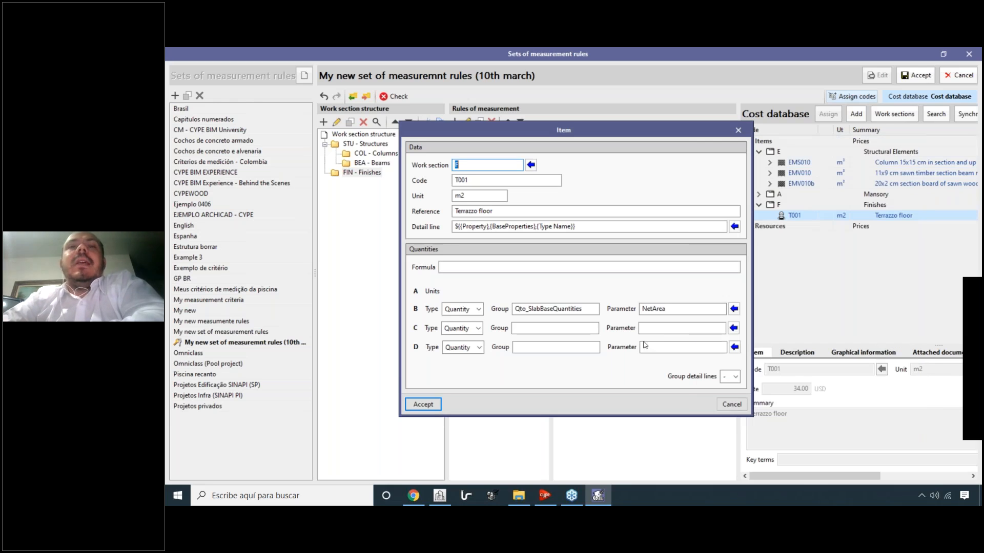
click(577, 267)
text(B)
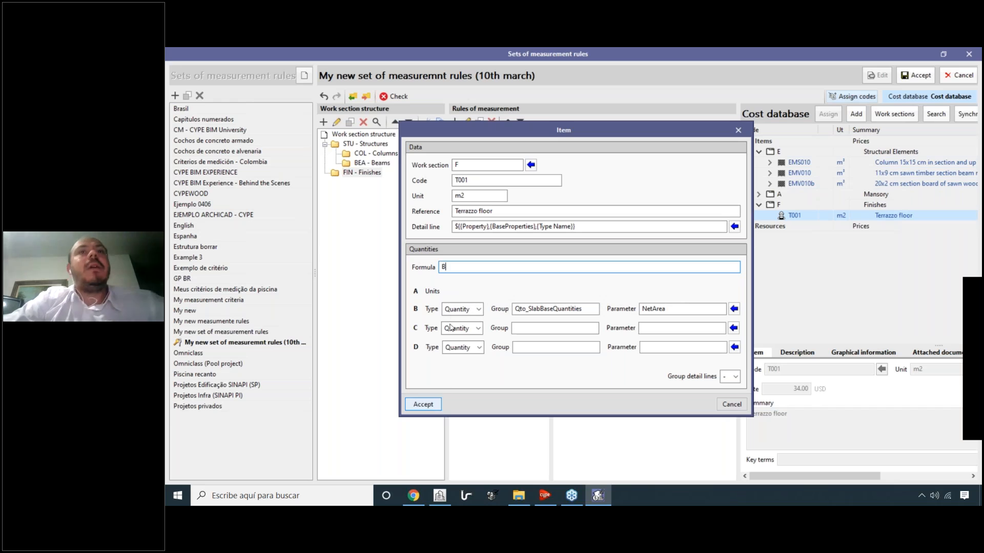
click(424, 404)
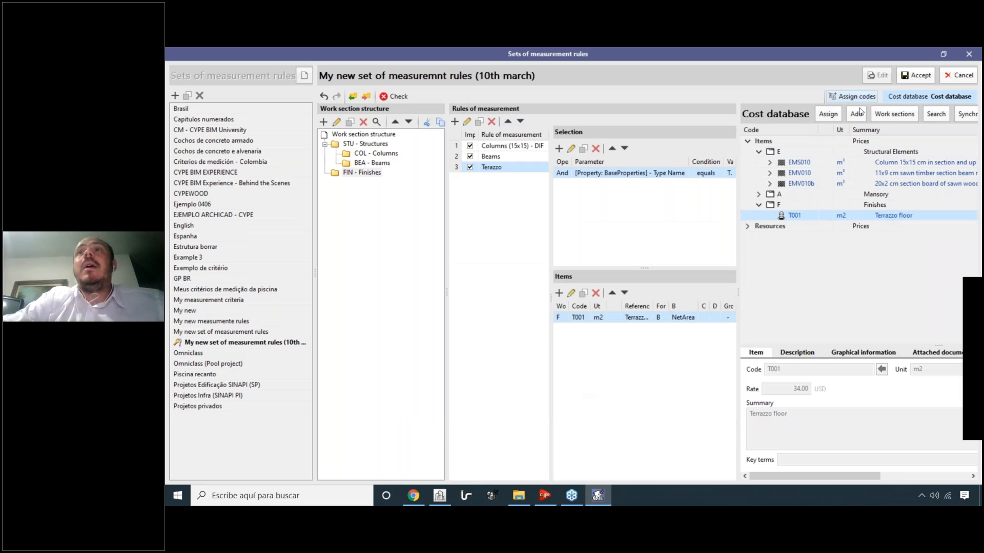
Save the edited set of measurement rules despite the reported errors and return to the BIM model quantities.
click(916, 75)
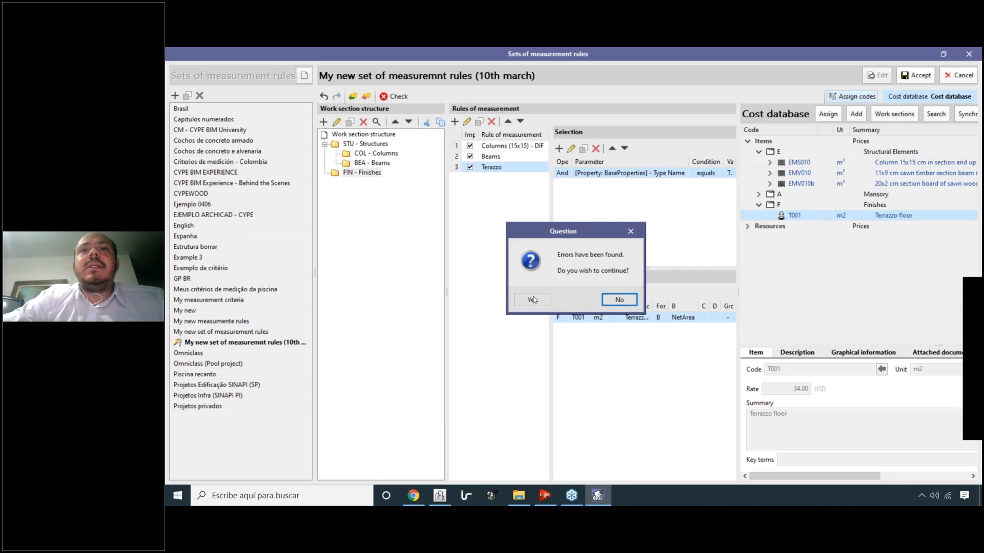
click(533, 300)
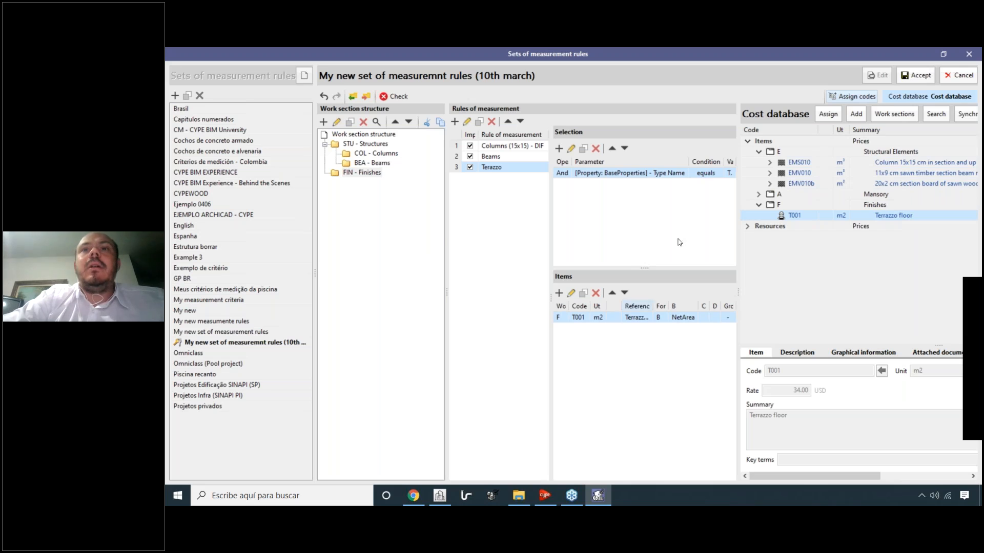
drag(448, 231, 454, 232)
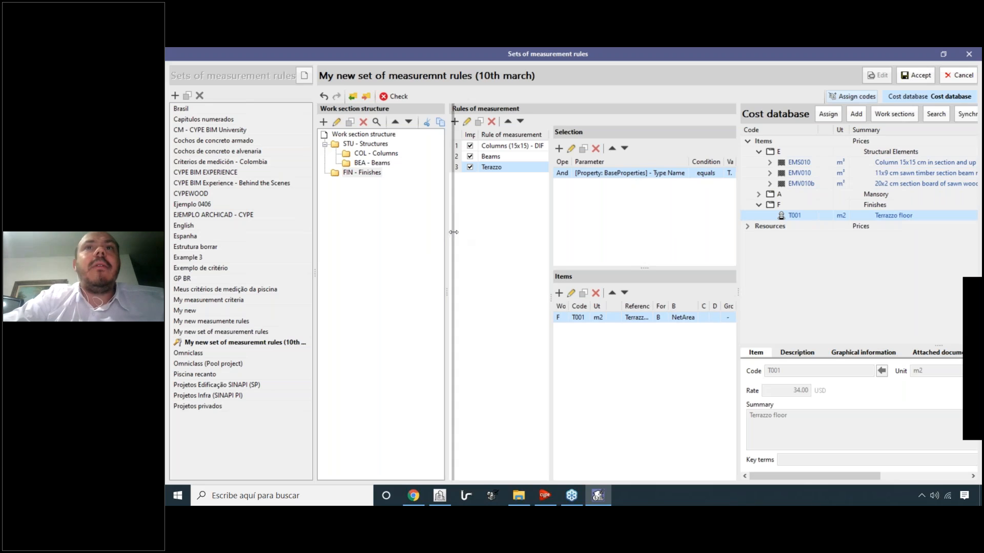
drag(551, 241, 513, 243)
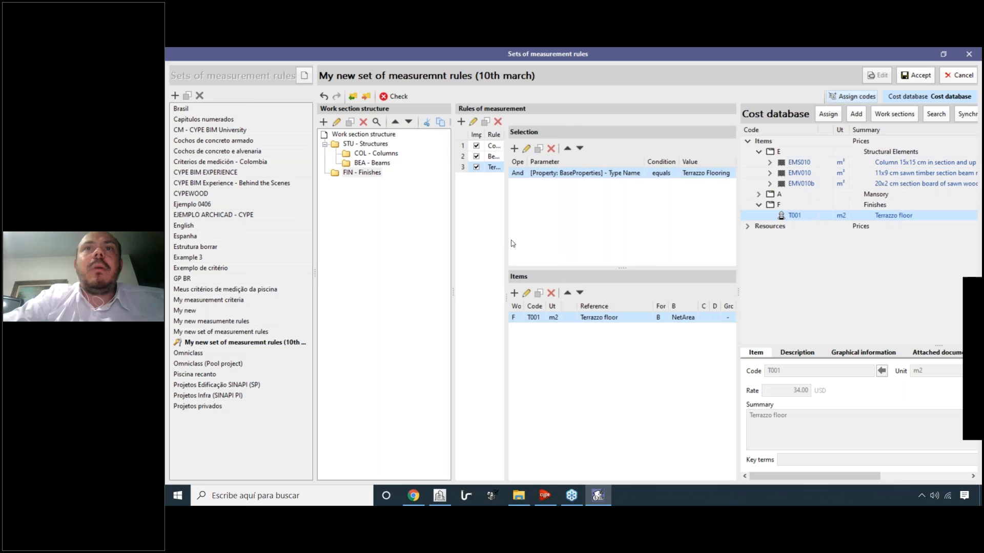
click(450, 193)
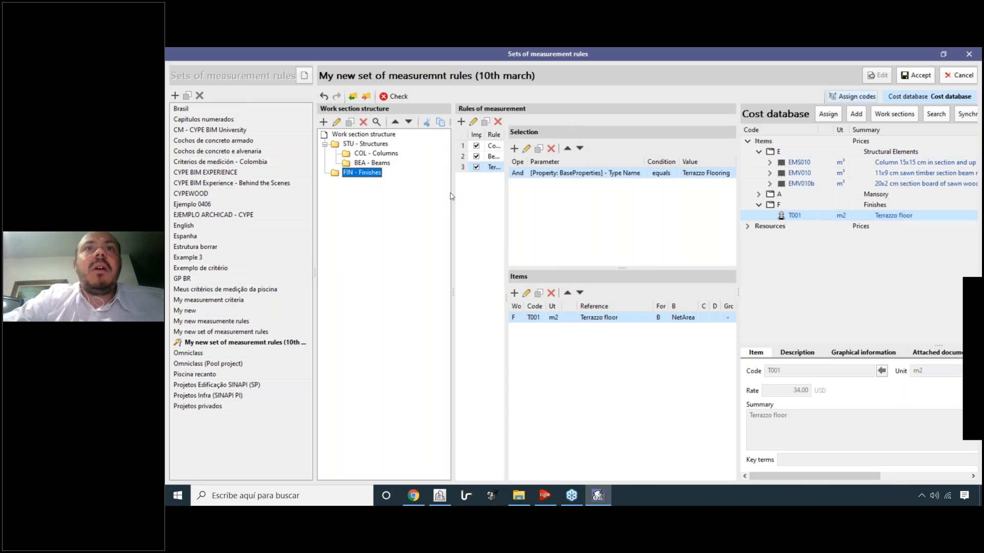
click(915, 76)
click(528, 302)
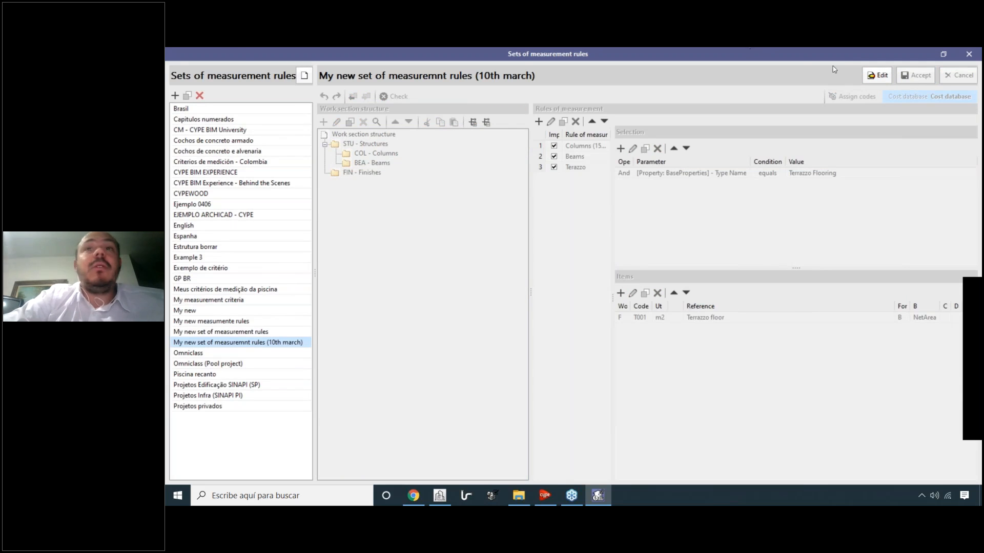
click(963, 58)
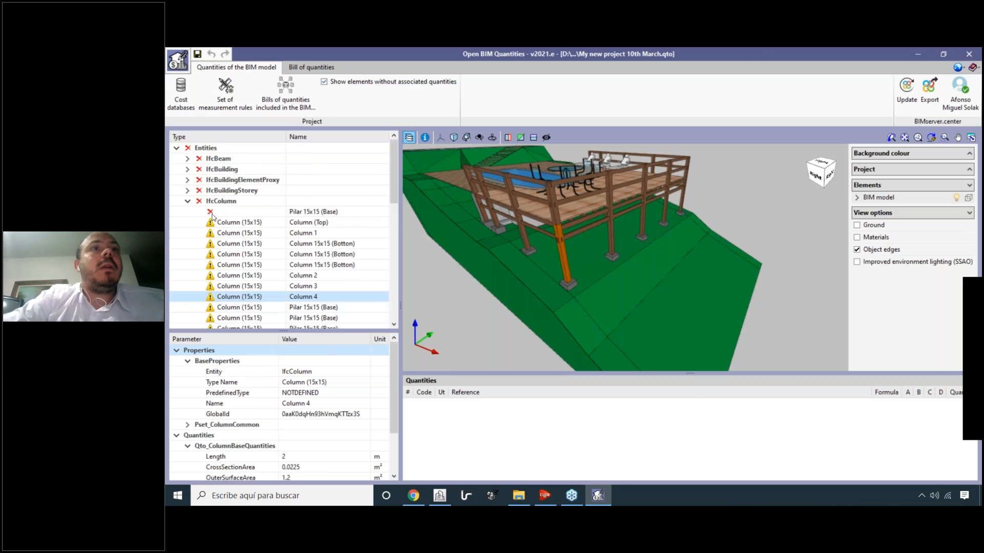
Look through the IfcColumn elements and check the properties of a Pilar 15x15 (Topo) column.
scroll(257, 241, down, 6)
scroll(256, 250, up, 5)
click(241, 233)
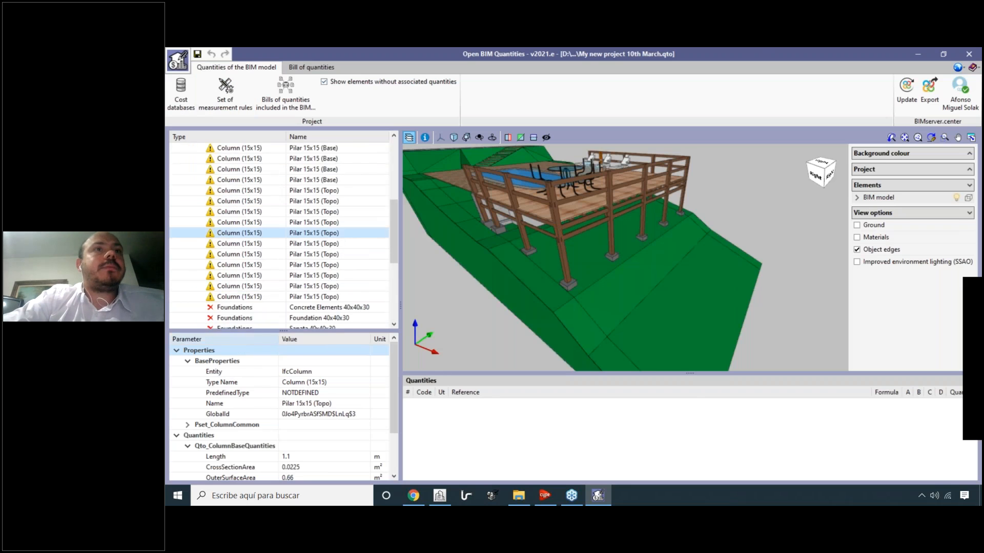
scroll(456, 241, up, 3)
scroll(456, 241, down, 5)
scroll(308, 246, down, 4)
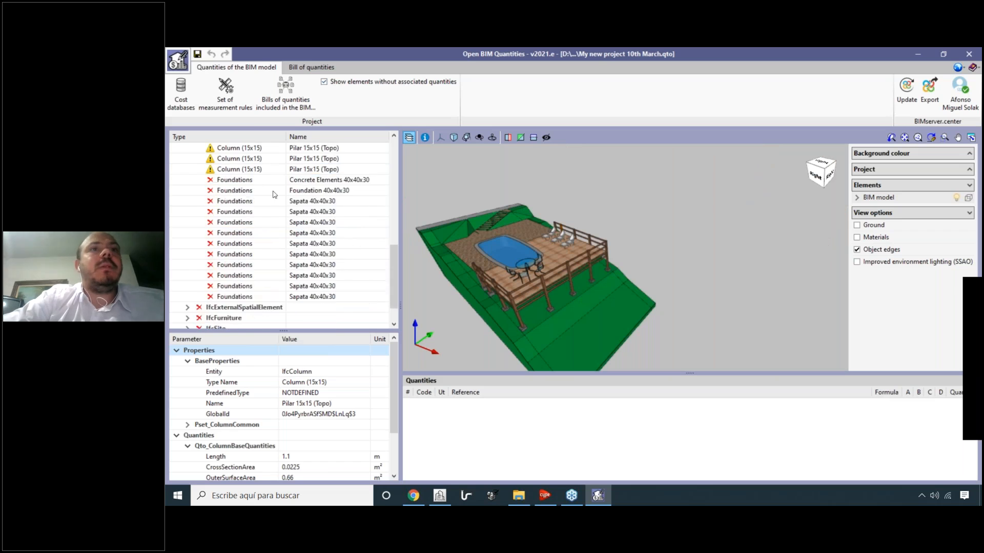
scroll(273, 192, up, 8)
Reopen the 10th march set of measurement rules for editing, expand the Structures section, and widen the rules list.
click(227, 93)
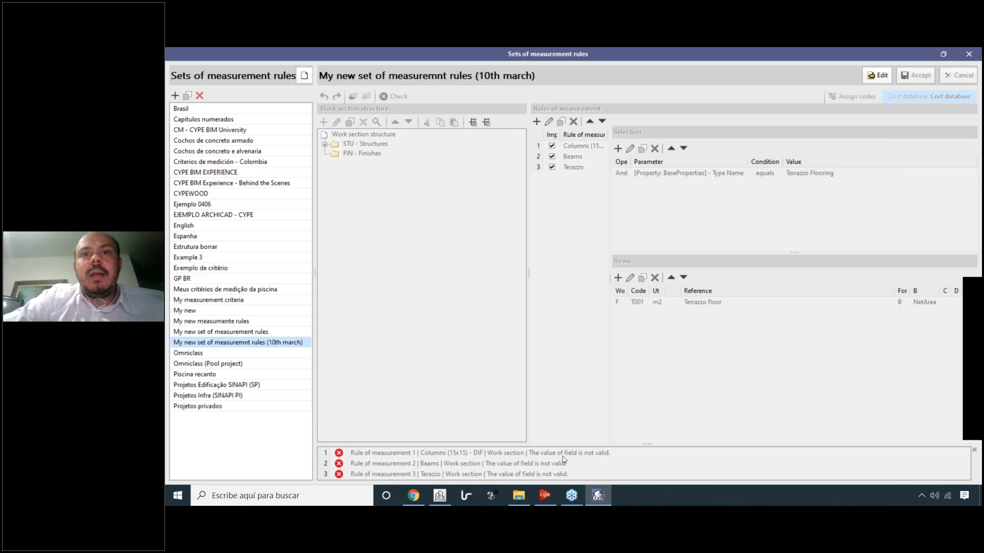
click(866, 77)
double_click(349, 144)
click(373, 163)
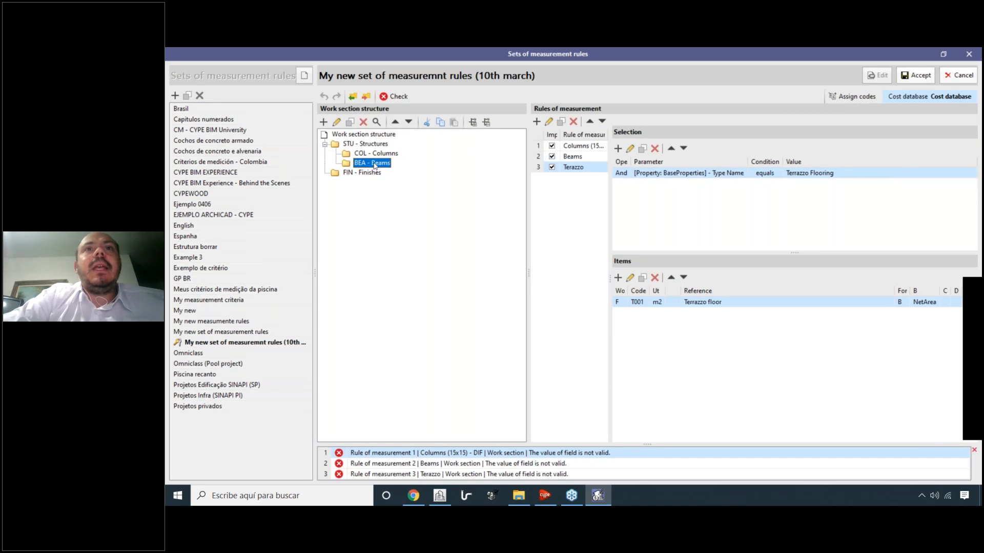
drag(513, 192, 465, 193)
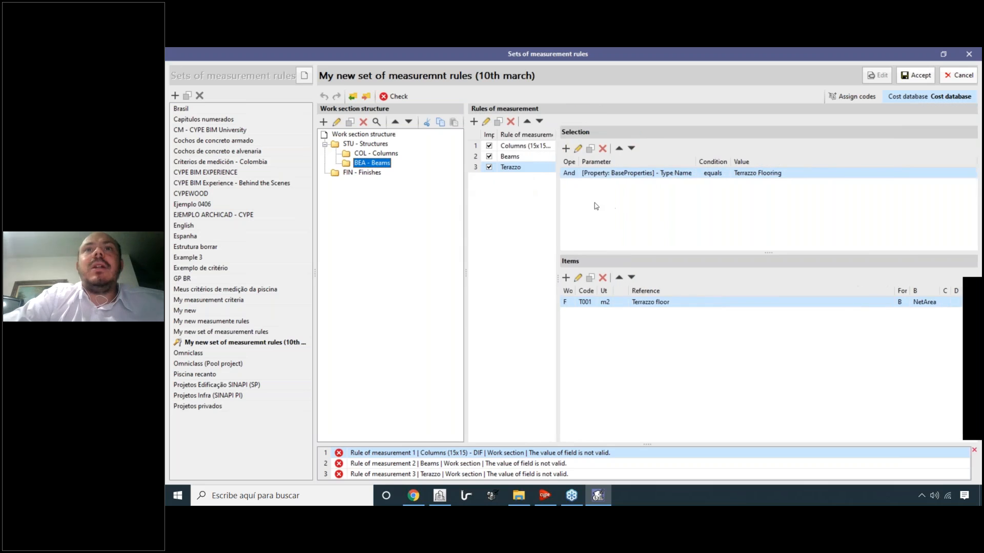
drag(558, 204, 667, 205)
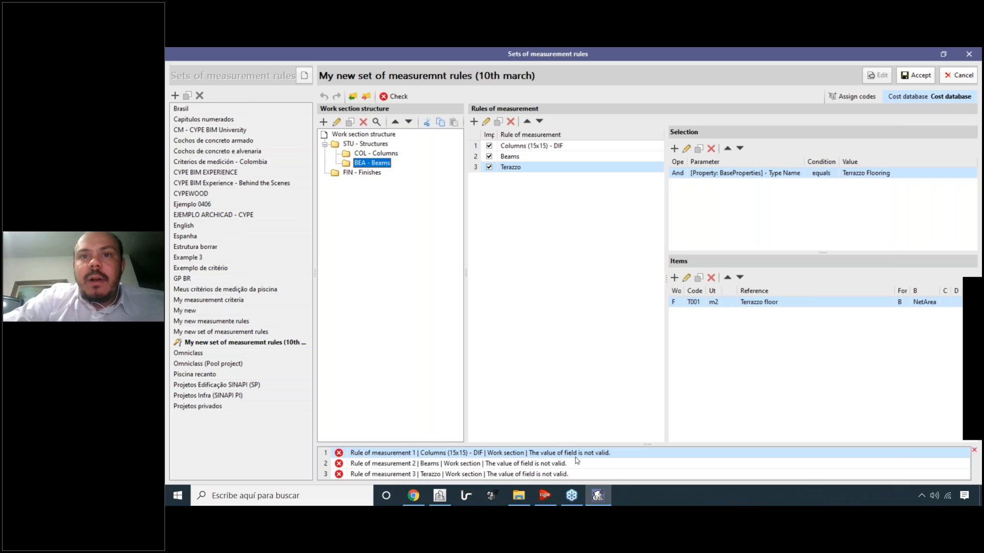
Review the Structures, Columns, Beams and Finishes sections against the Columns (15x15) - DIF rule, then close the rule sets.
click(364, 154)
click(366, 161)
click(367, 170)
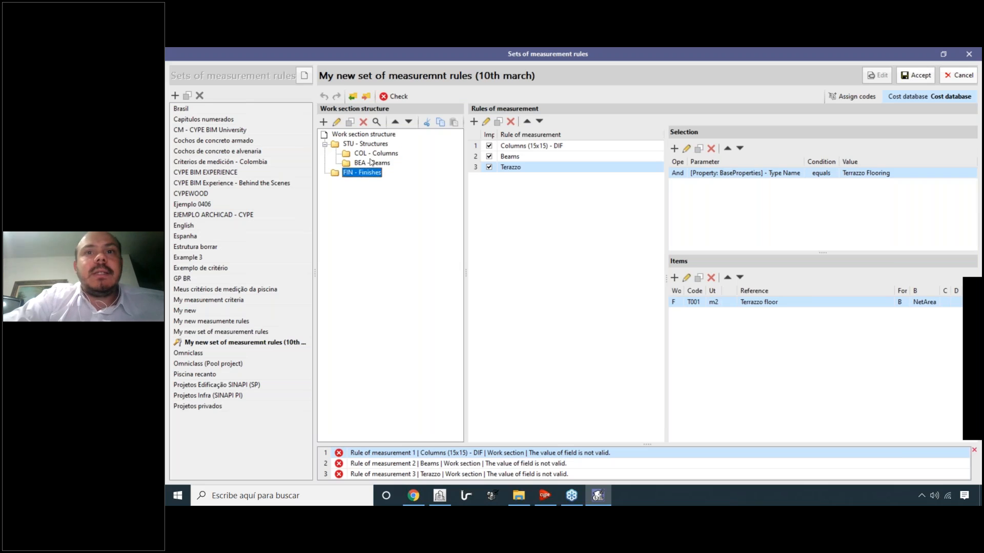
click(370, 155)
click(372, 148)
click(395, 153)
click(514, 149)
click(371, 154)
click(371, 162)
click(369, 145)
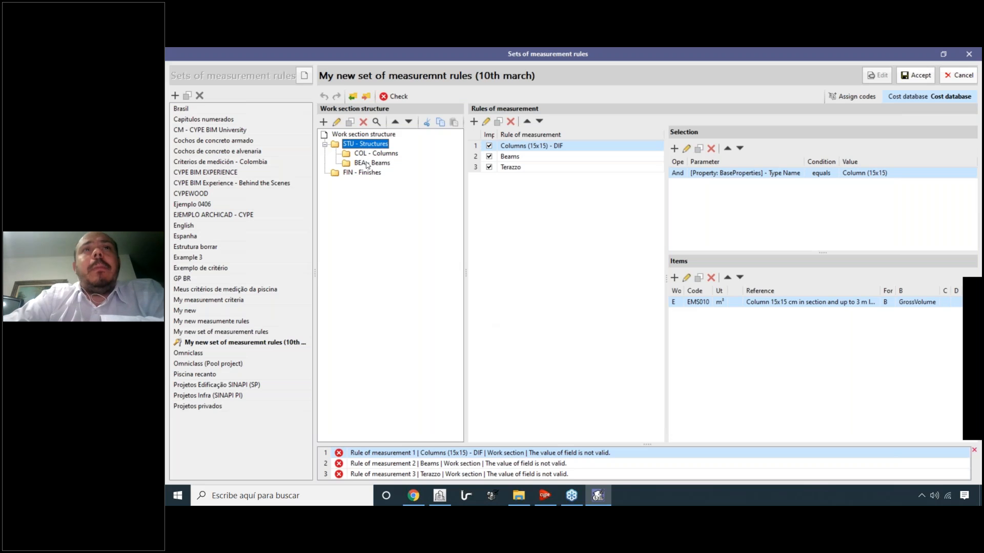
click(969, 54)
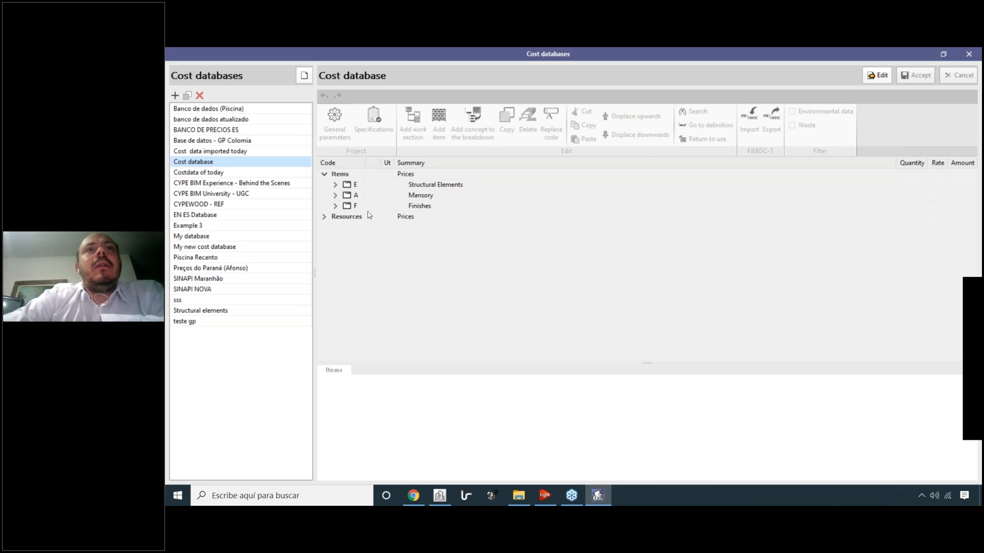
Export the cost database in FIEBDC-3 format as a bc3 file named Structure on the desktop, and close the cost databases.
click(877, 76)
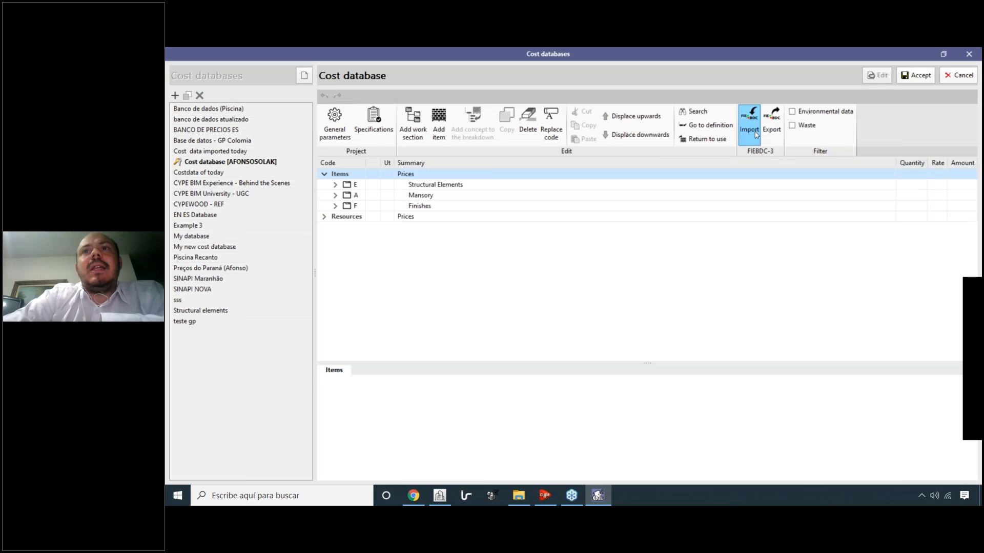
click(771, 122)
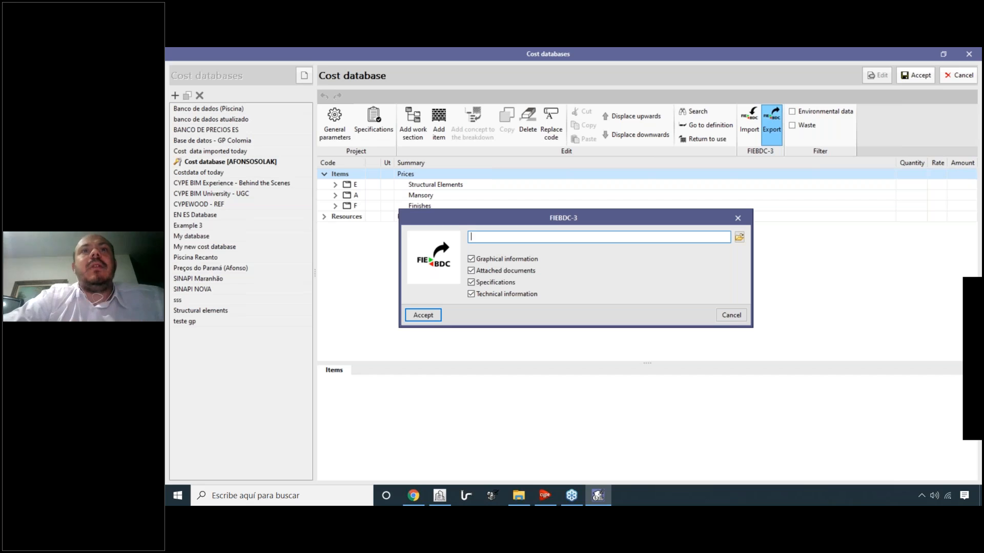
text(Structure)
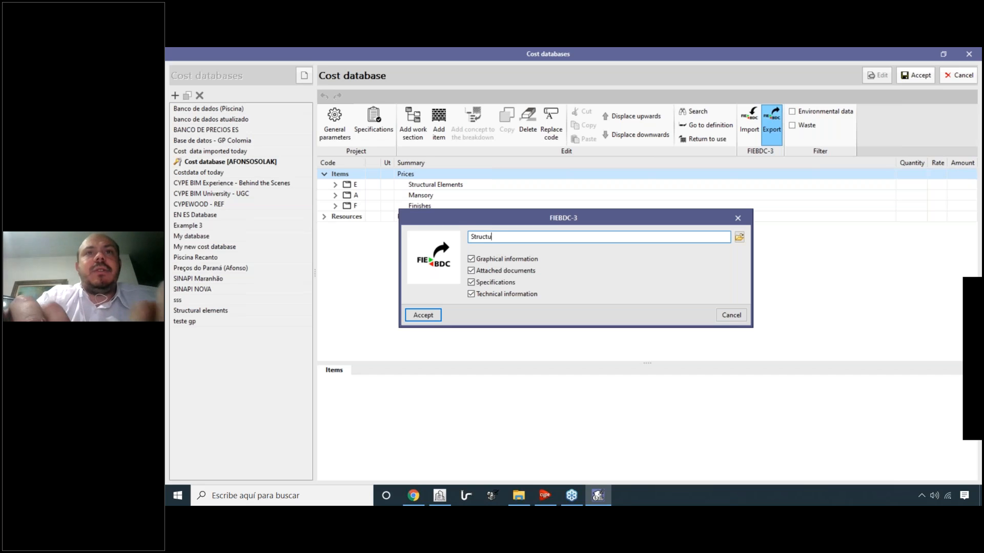
click(739, 237)
scroll(451, 281, up, 5)
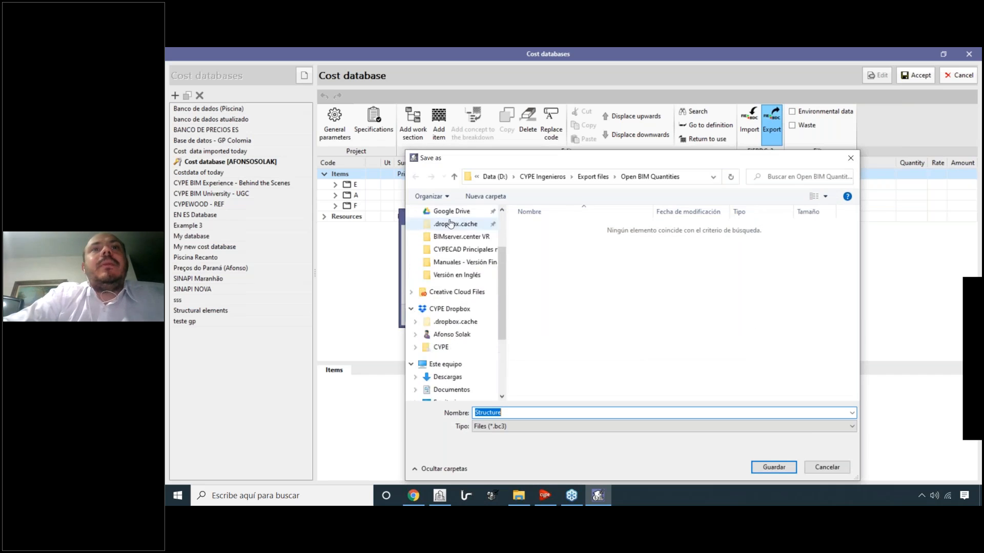
click(446, 232)
click(774, 467)
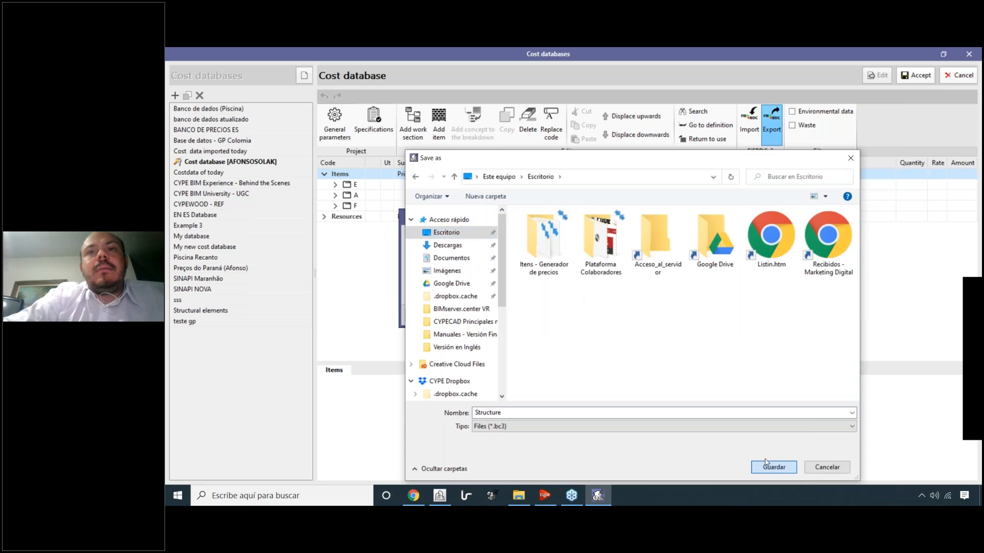
click(422, 314)
click(576, 298)
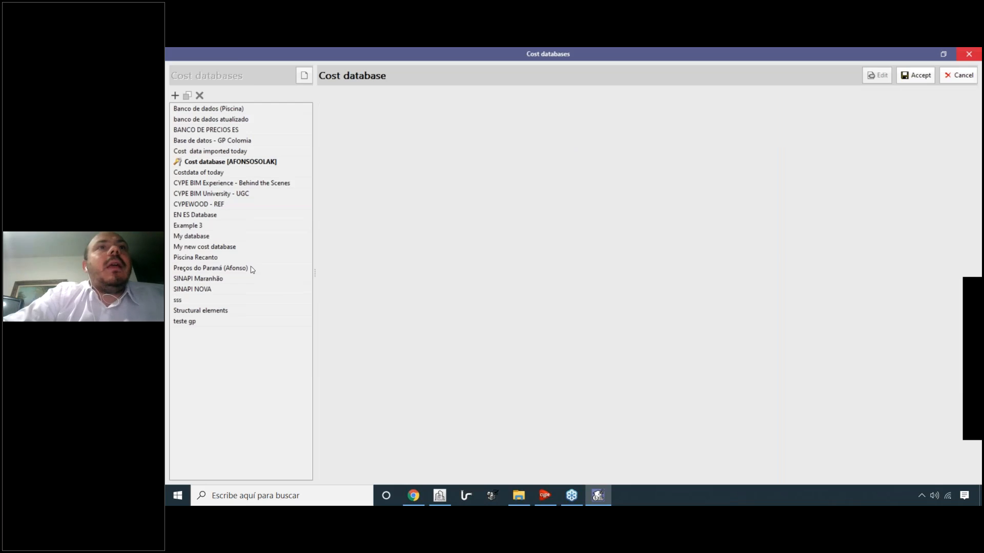
click(226, 96)
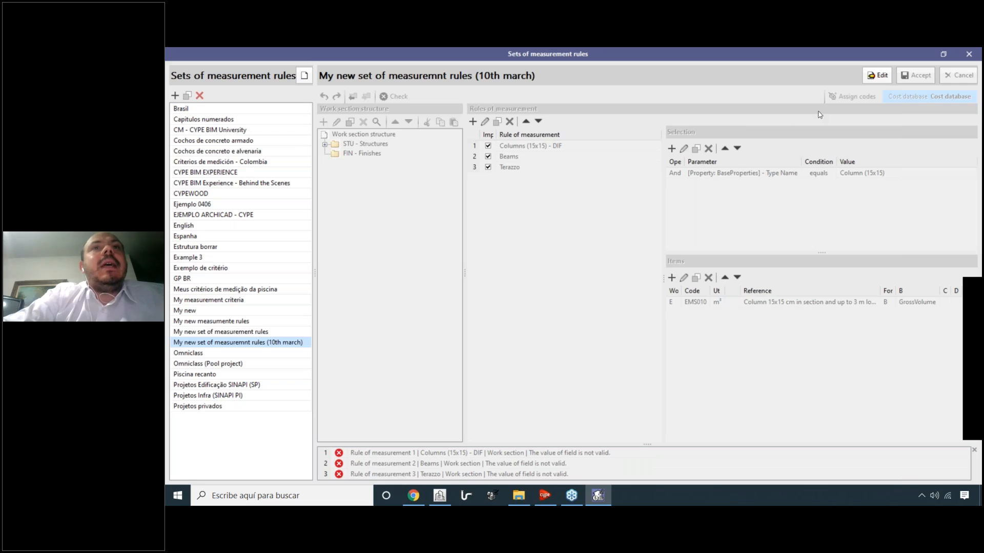
click(878, 75)
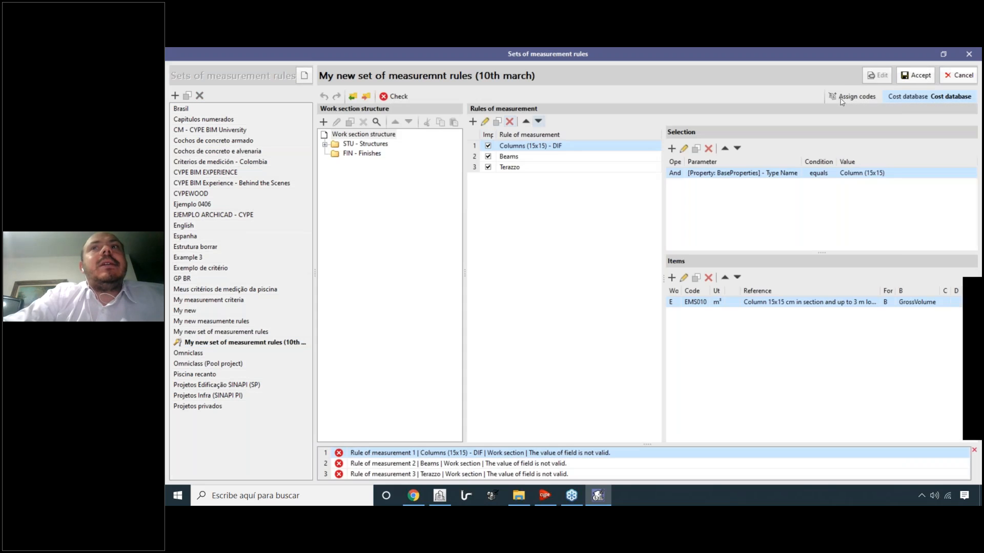
click(974, 58)
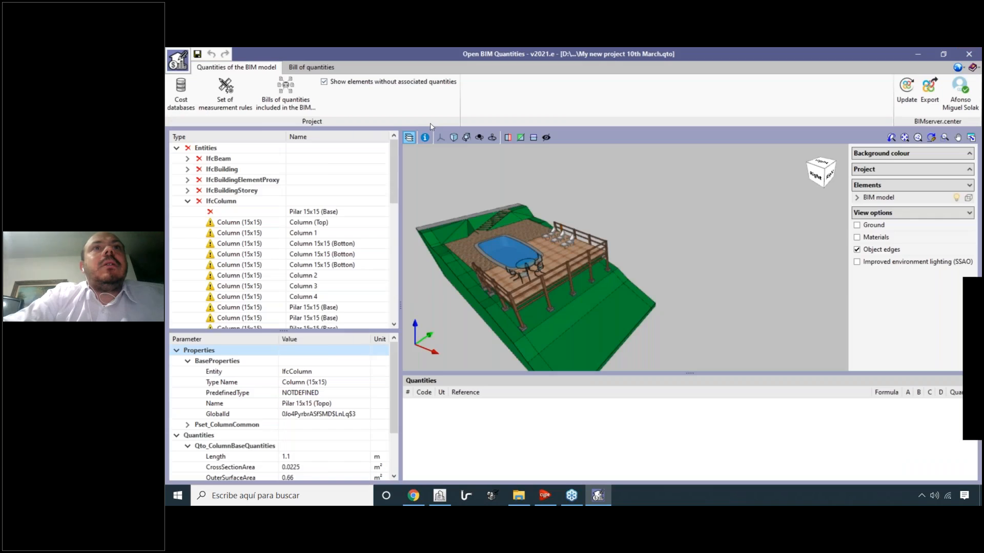
Create a set of measurement rules named My new structure, importing its work section structure from Structure.bc3 on the desktop.
click(239, 101)
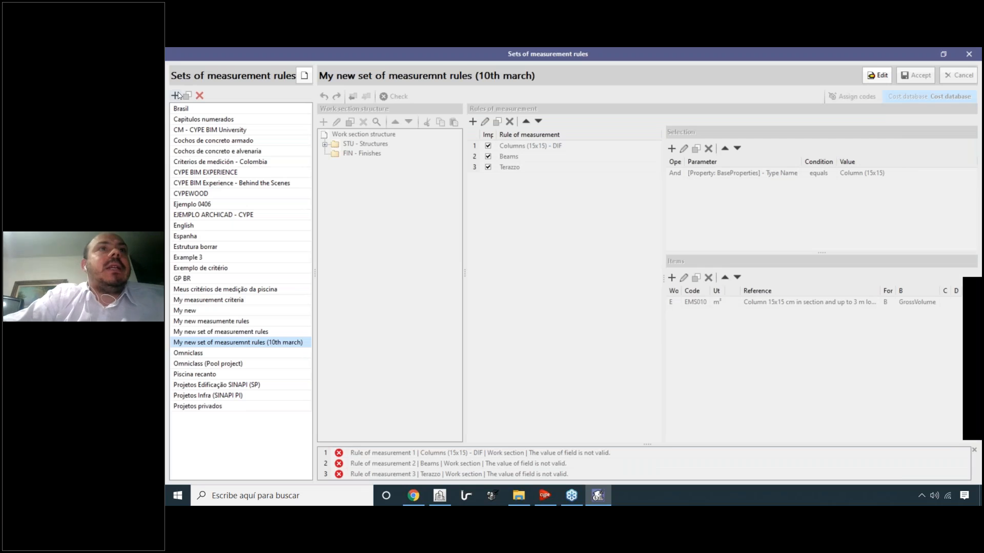
click(176, 95)
click(464, 300)
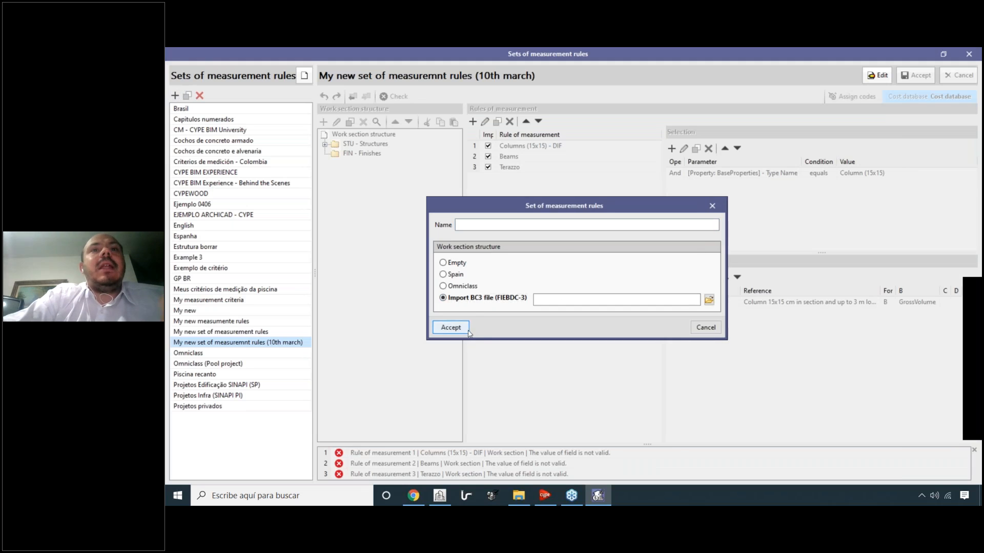
click(709, 300)
click(666, 308)
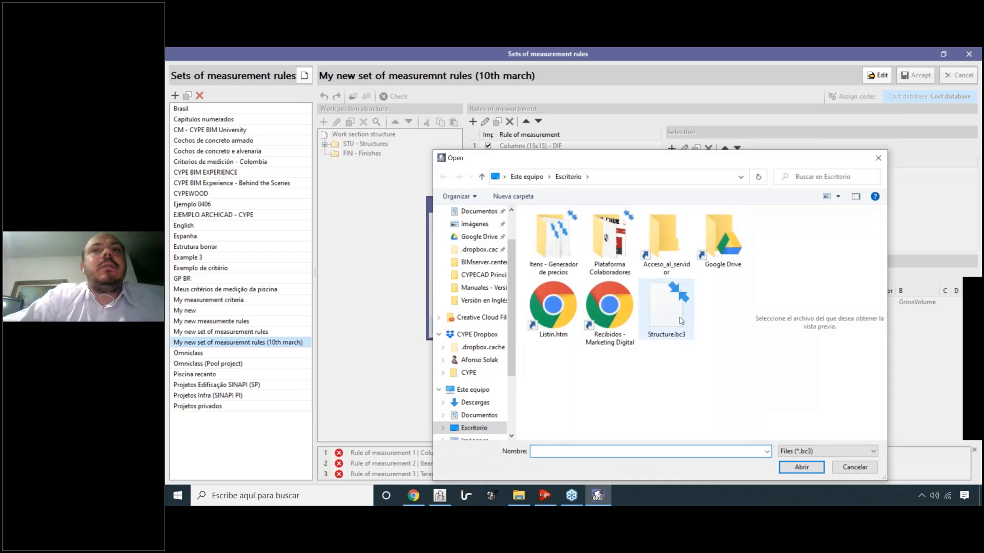
click(802, 467)
click(490, 226)
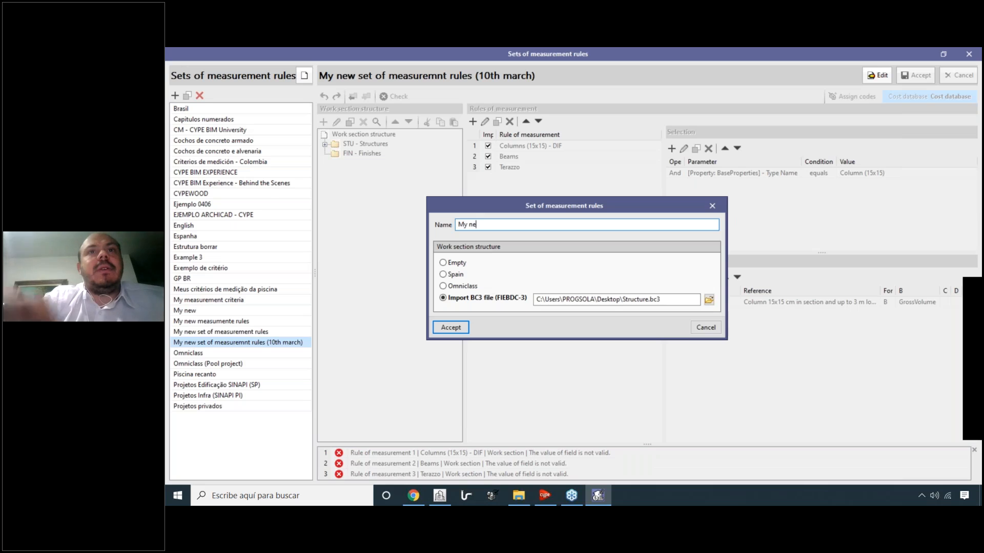
click(461, 327)
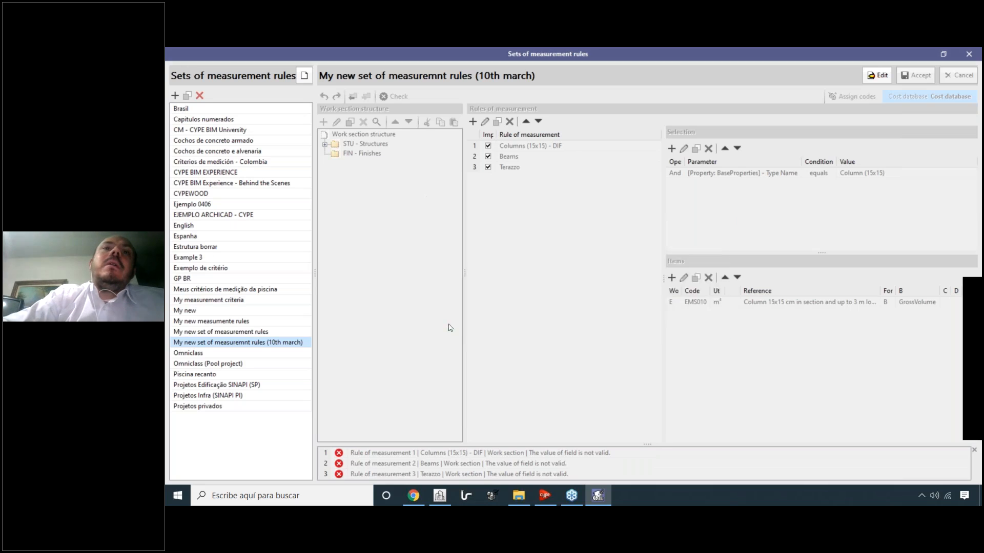
Open My new structure for editing, check the code and reference of its Structural Elements section, and leave without changes.
click(877, 75)
click(367, 162)
click(366, 144)
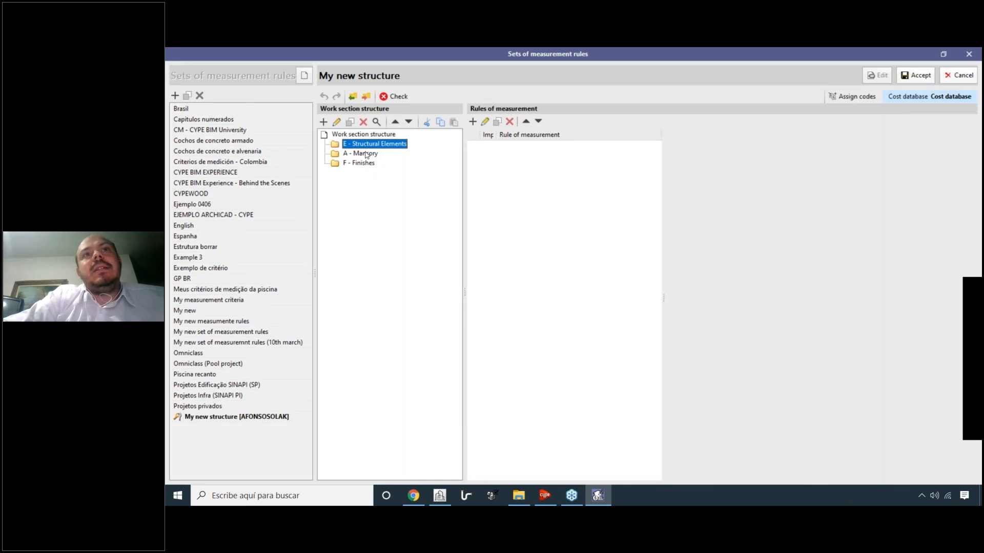
click(367, 162)
click(364, 145)
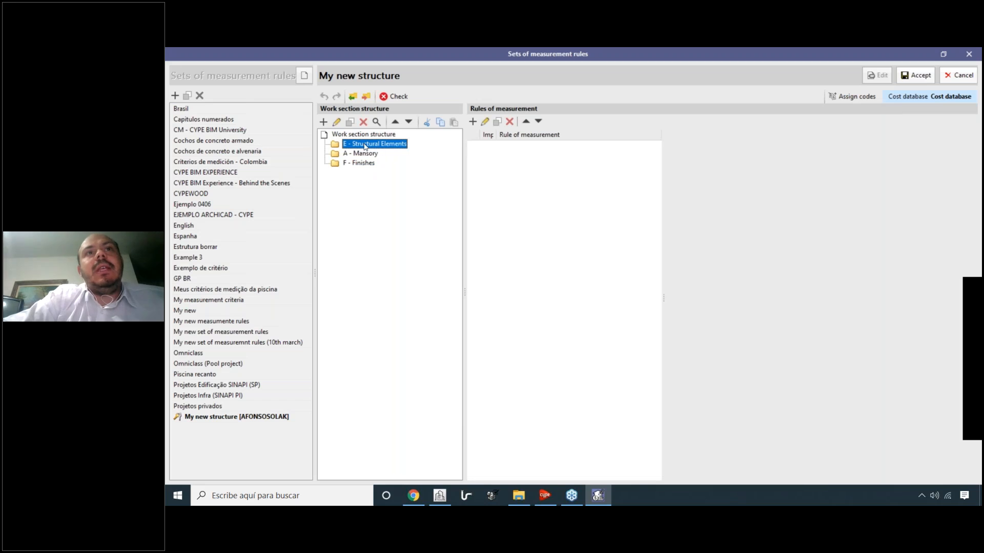
double_click(365, 145)
key(Tab)
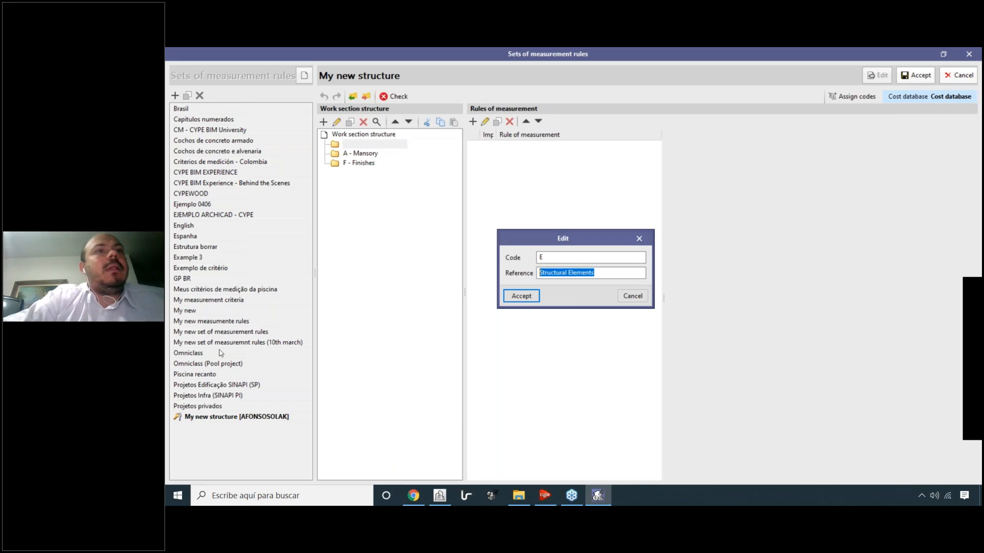
key(Return)
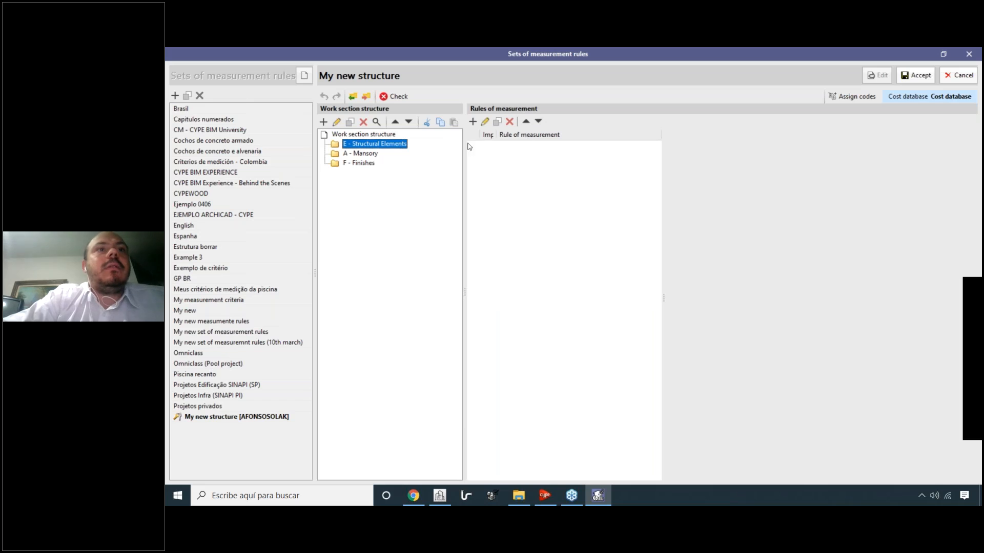
click(958, 75)
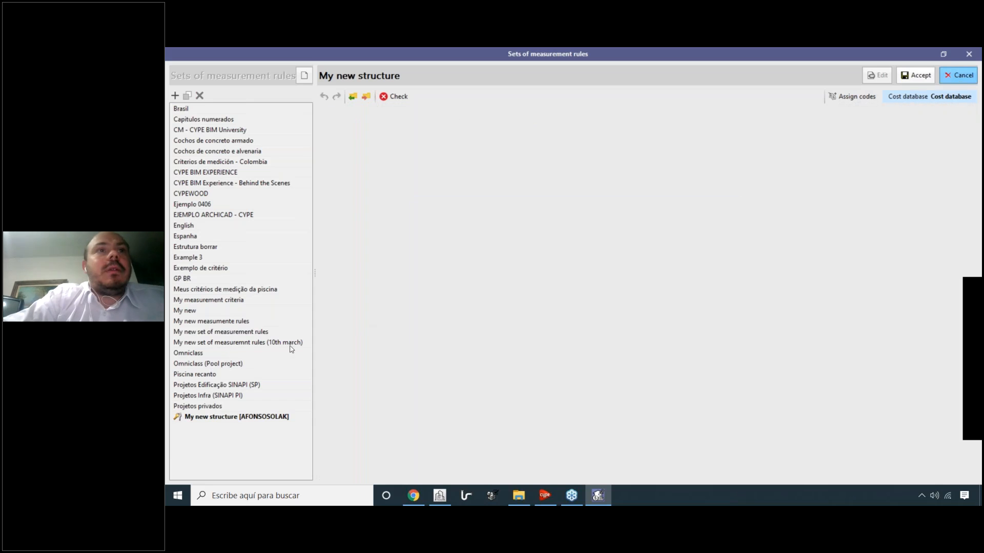
In the 10th march set of measurement rules, change the Structures section to code E and reference Structural Elements.
click(274, 342)
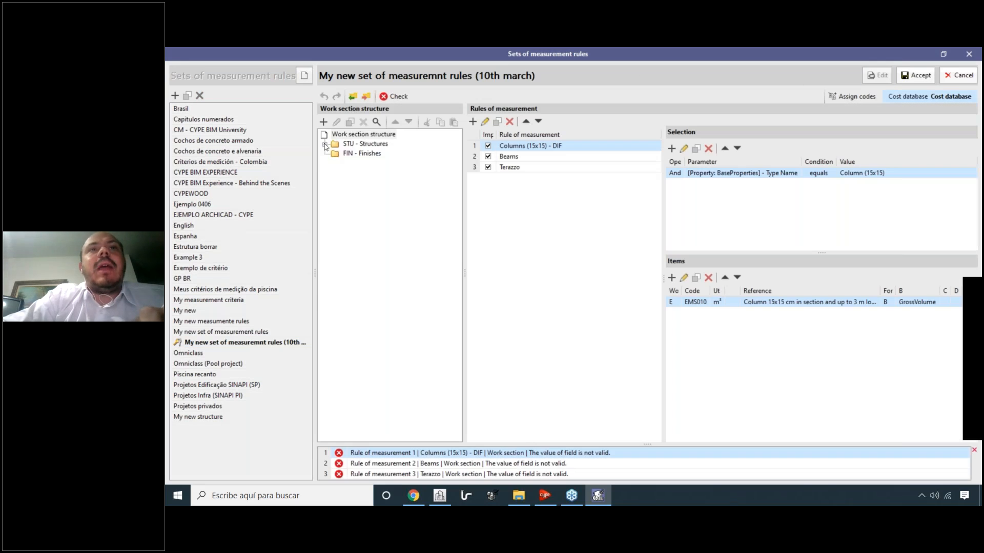
click(325, 145)
click(368, 146)
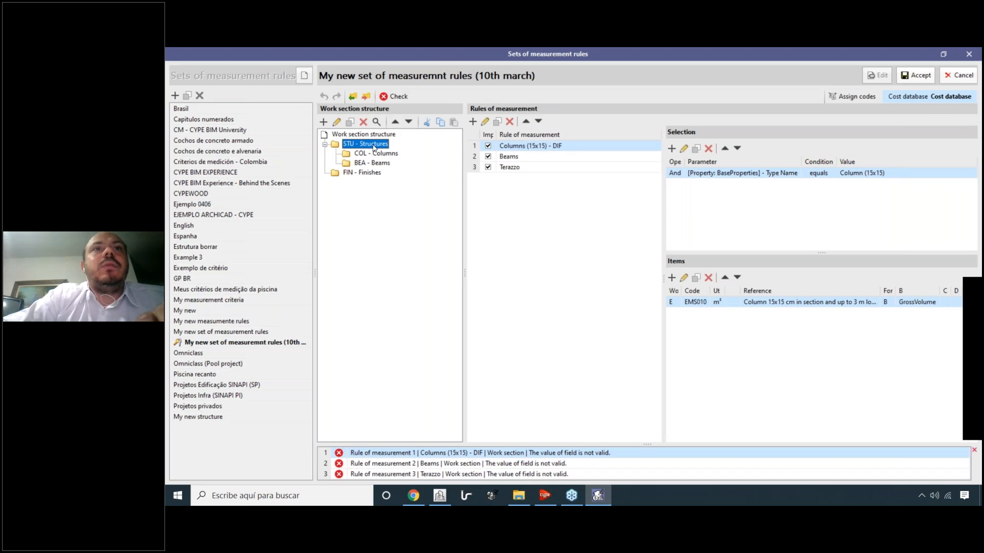
right_click(363, 146)
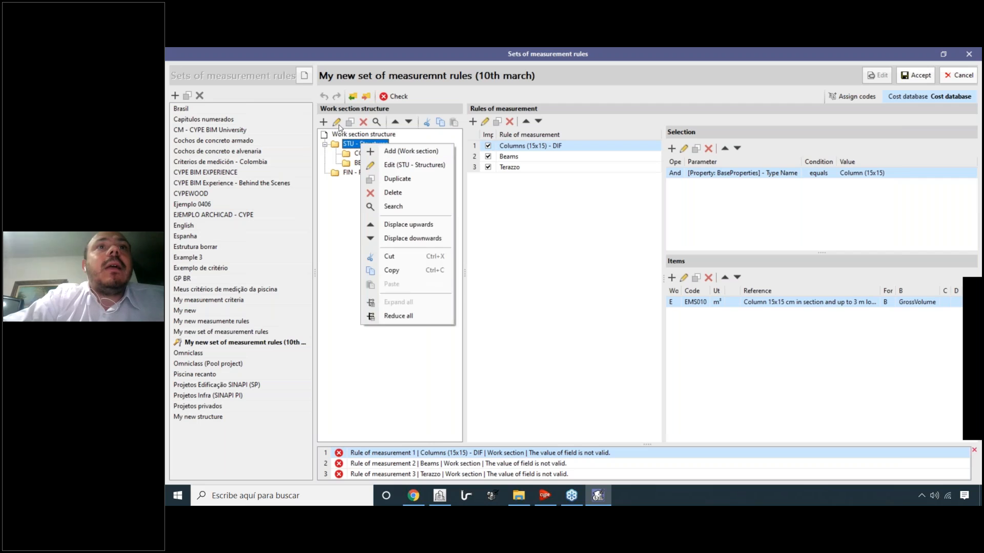
click(337, 123)
text(E)
key(Tab)
text(Structural Elements)
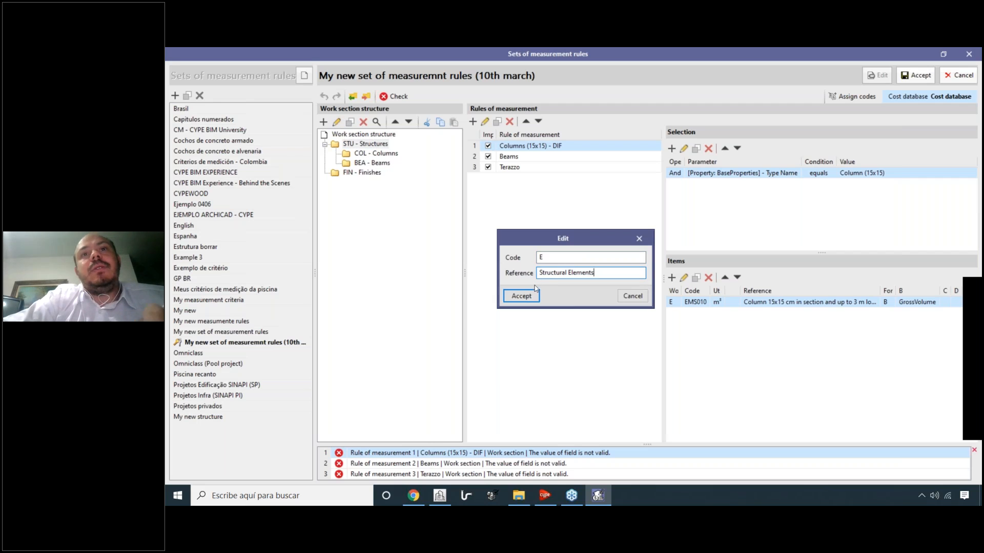
click(525, 296)
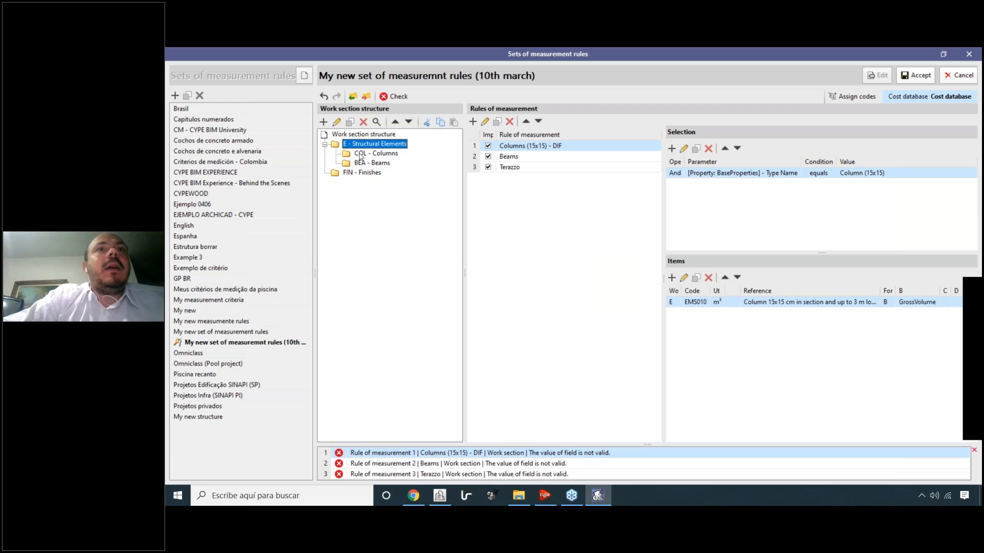
Delete the Columns and Beams subsections from the Structural Elements section.
click(380, 154)
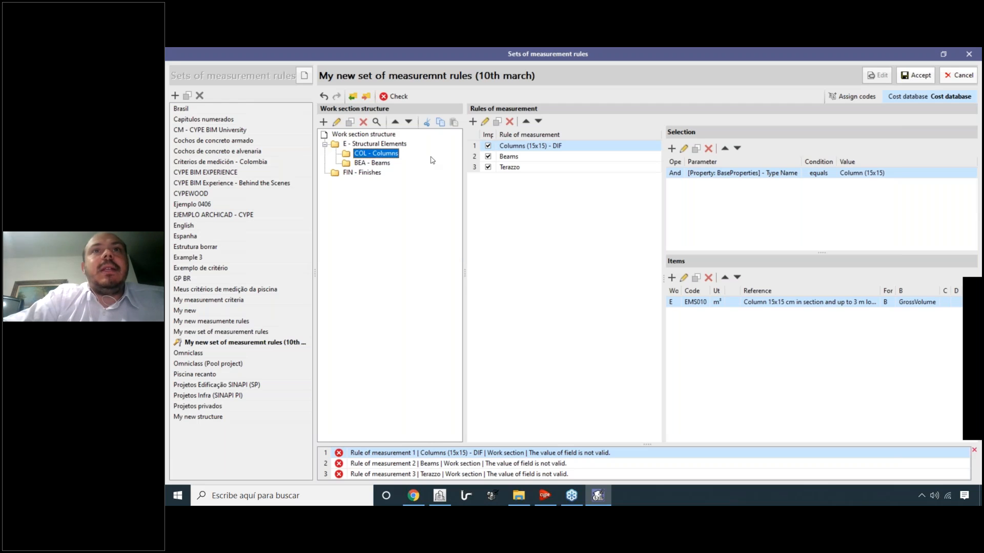
click(363, 122)
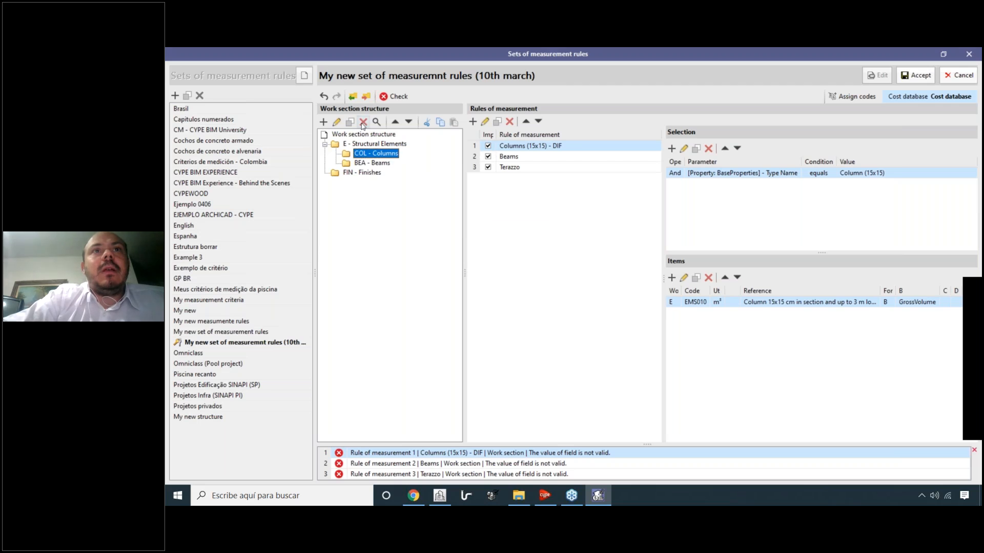
click(509, 297)
click(363, 122)
click(511, 299)
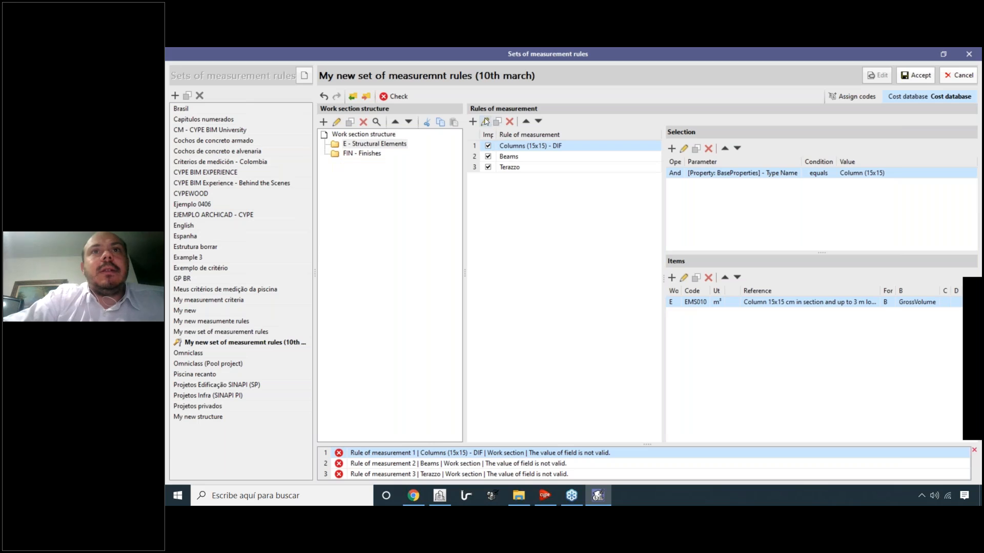
Widen the selection and items area beside the rules list, and save the changes to the 10th march set.
click(484, 121)
key(Escape)
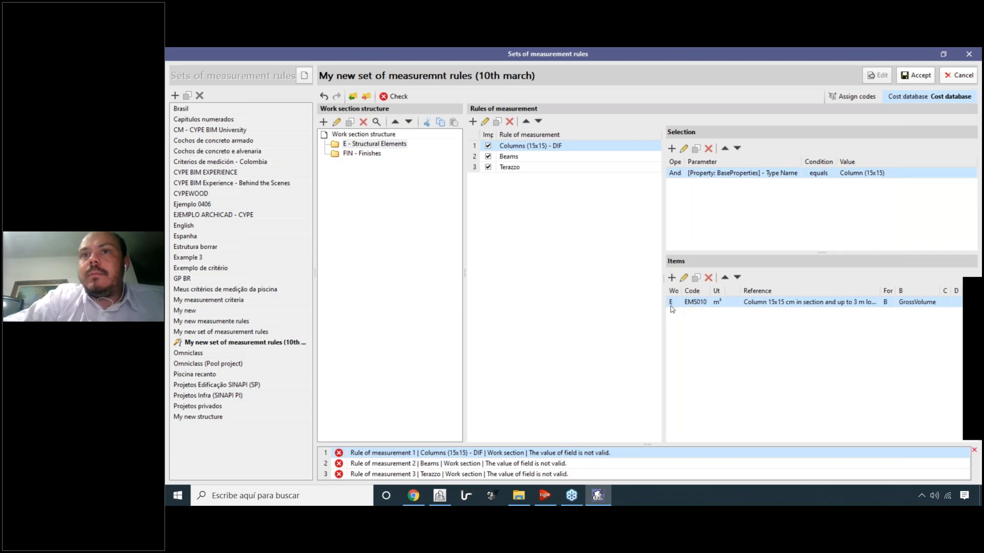
drag(665, 308, 567, 308)
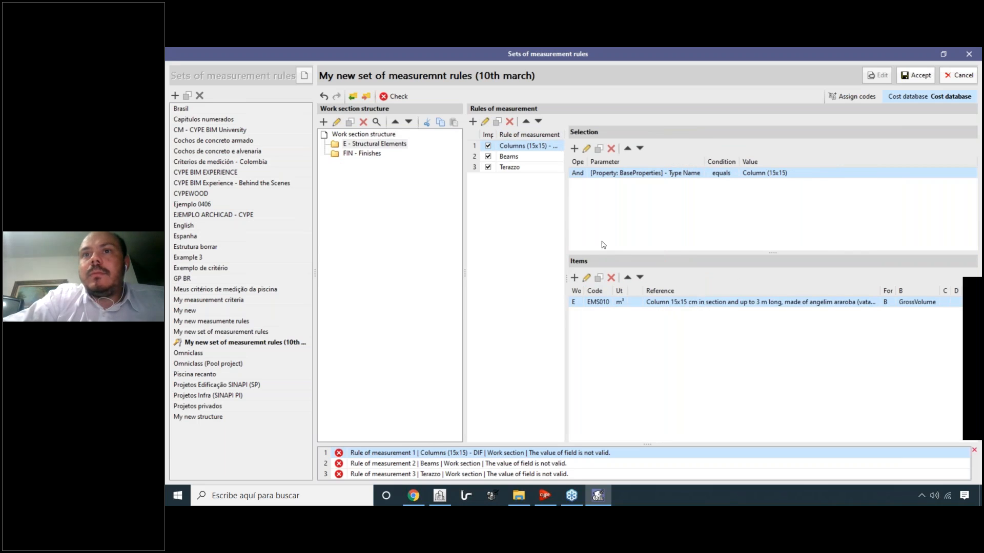
click(368, 154)
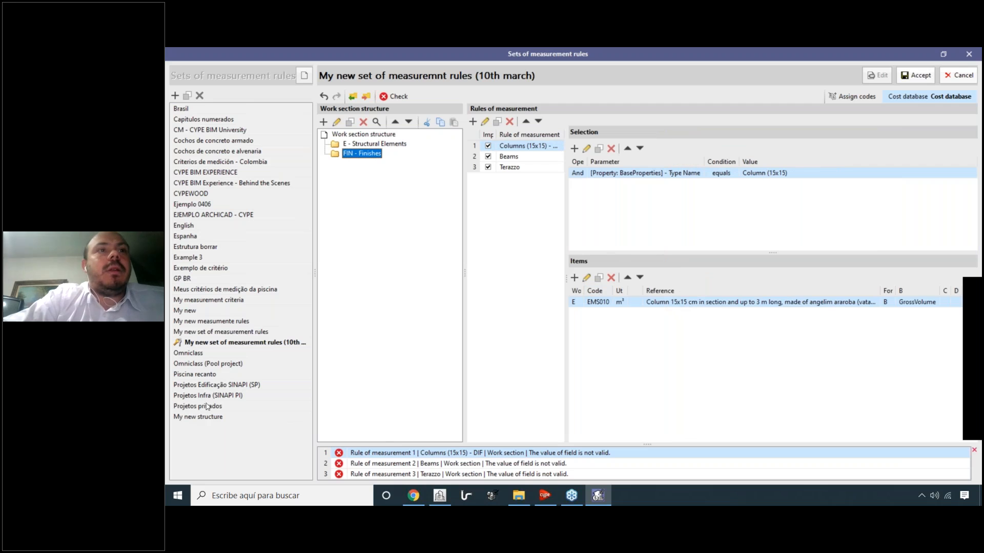
click(917, 76)
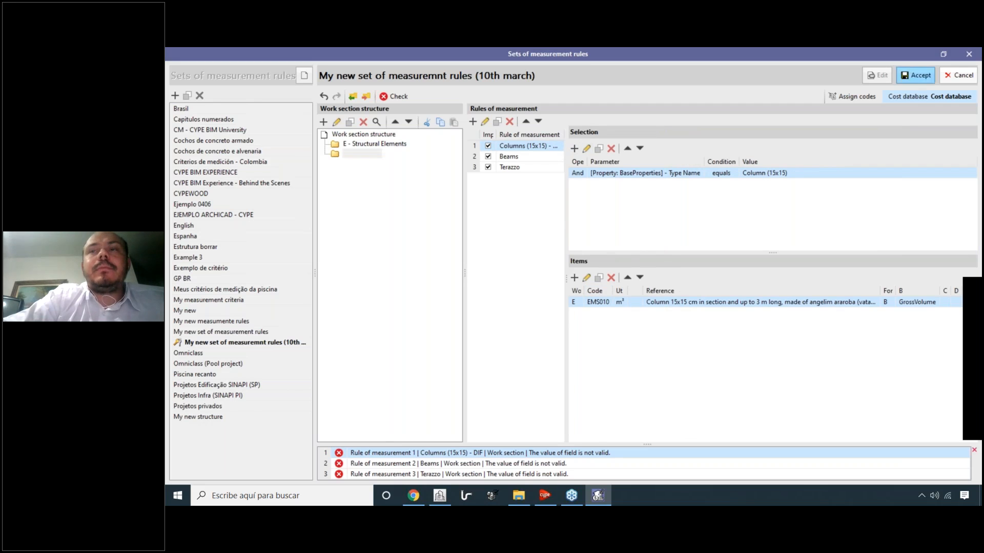
click(532, 300)
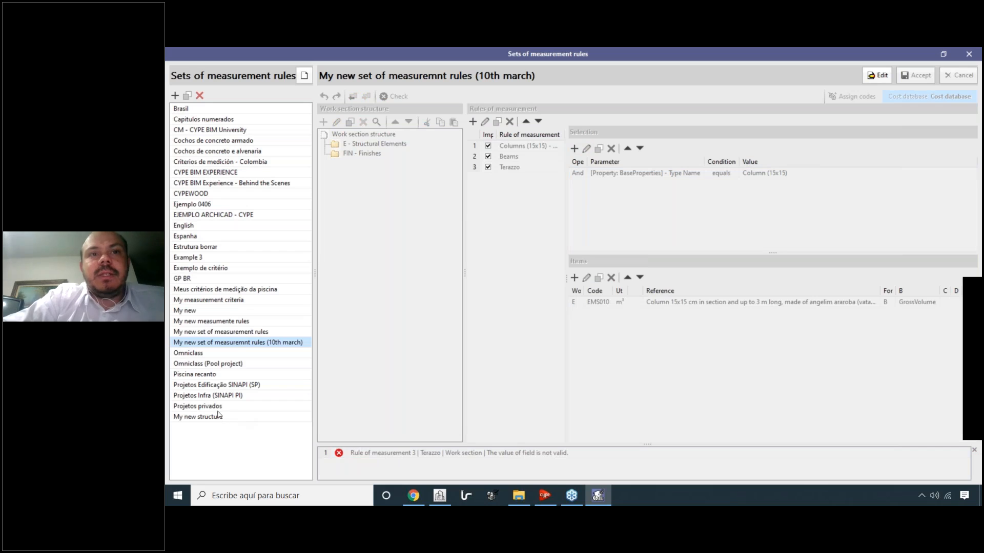
Check the code and reference of the Finishes section in My new structure, leaving the set without changes.
click(877, 76)
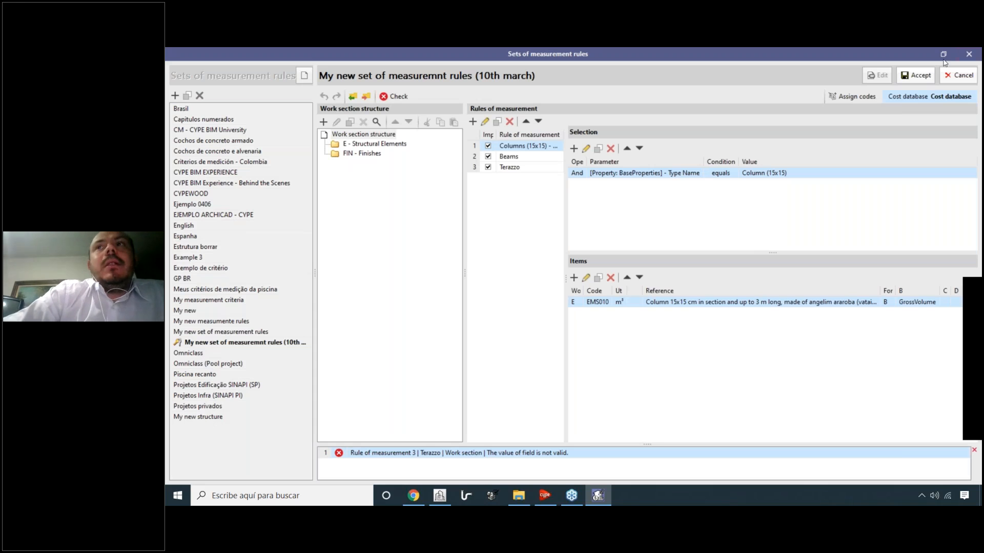
click(958, 75)
click(205, 416)
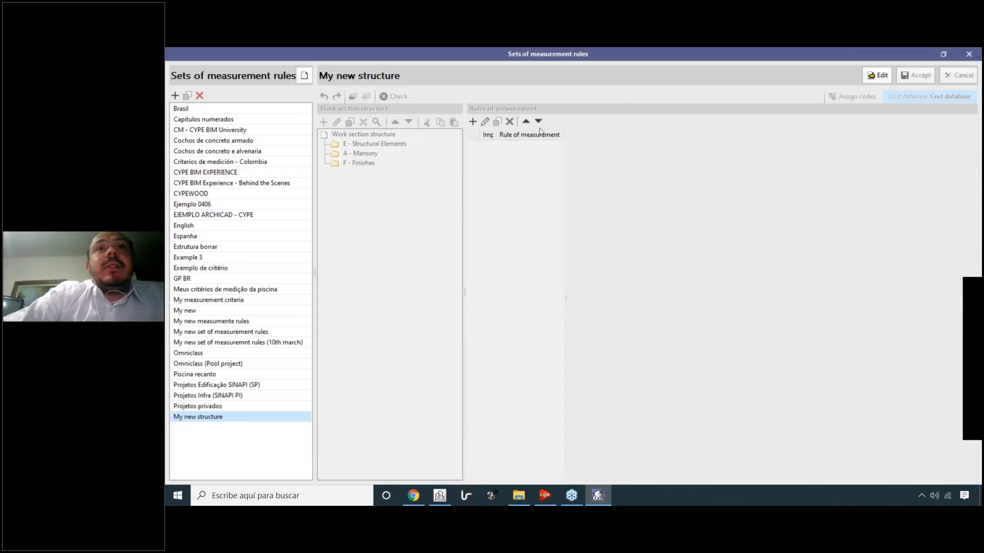
click(877, 76)
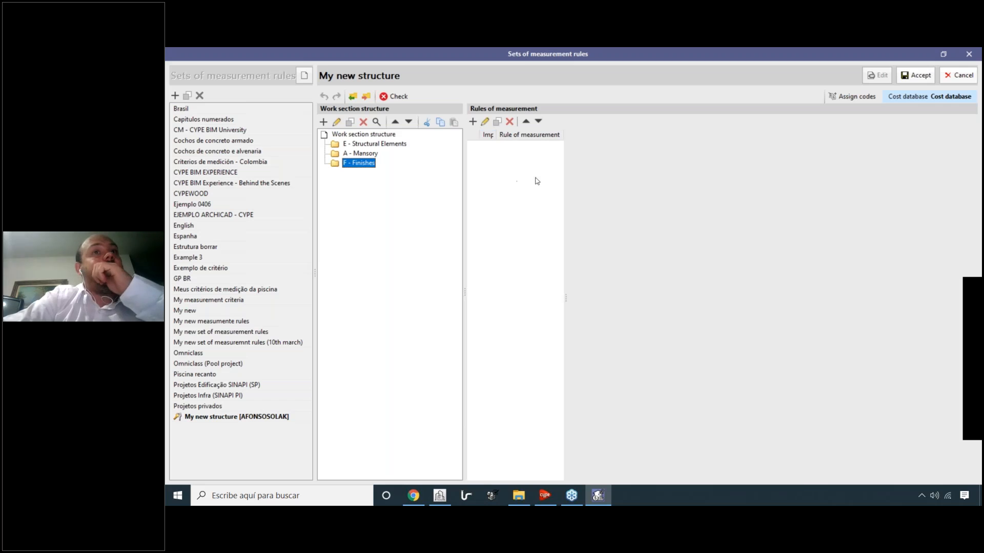
click(363, 154)
double_click(362, 164)
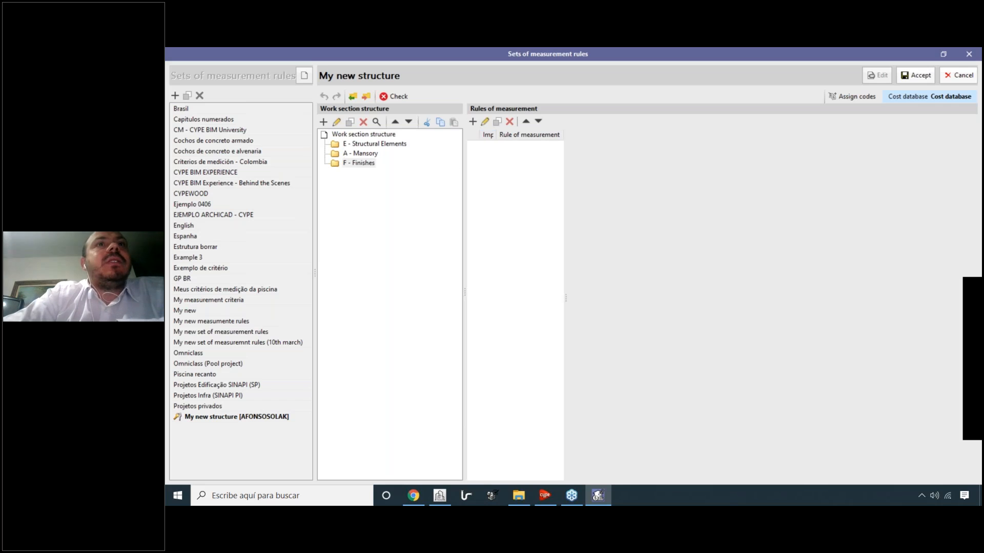
key(Tab)
key(Return)
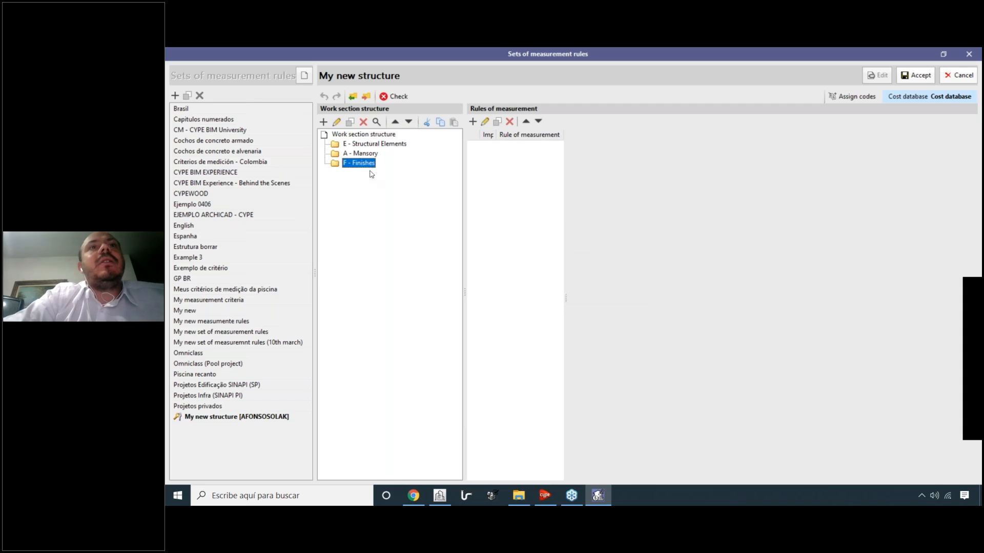
click(965, 74)
Set the Finishes section's code to F in the 10th march set, save it, and close the sets of measurement rules.
click(299, 342)
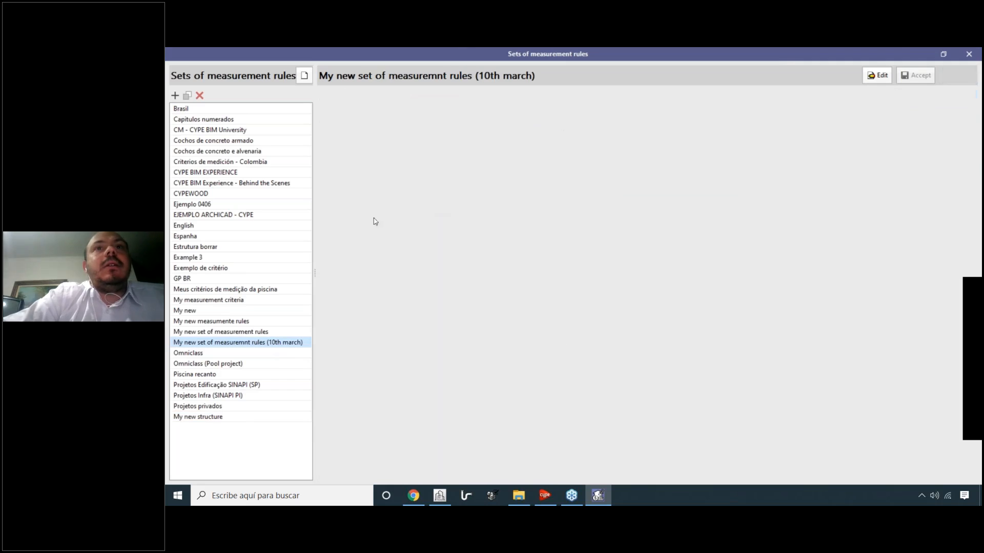
click(877, 75)
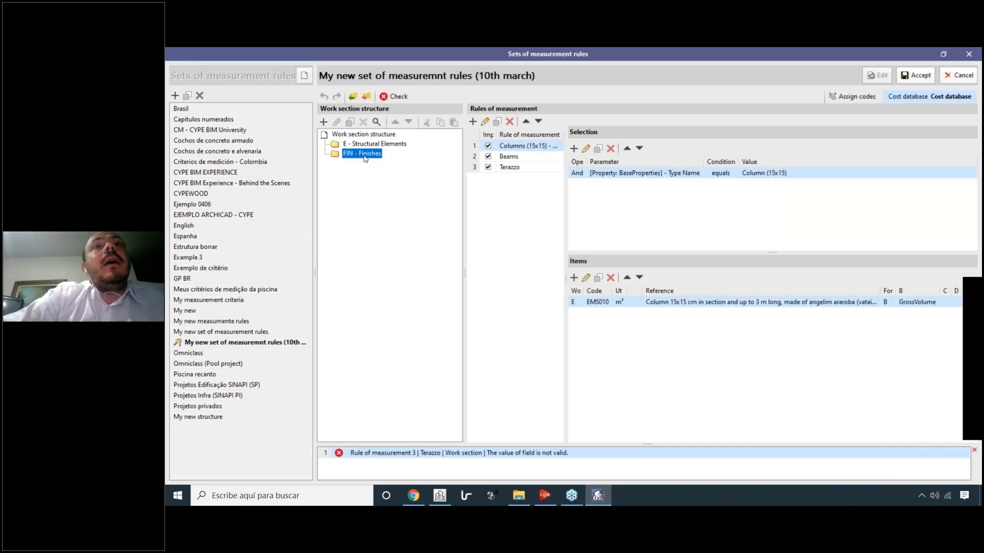
double_click(363, 153)
text(F)
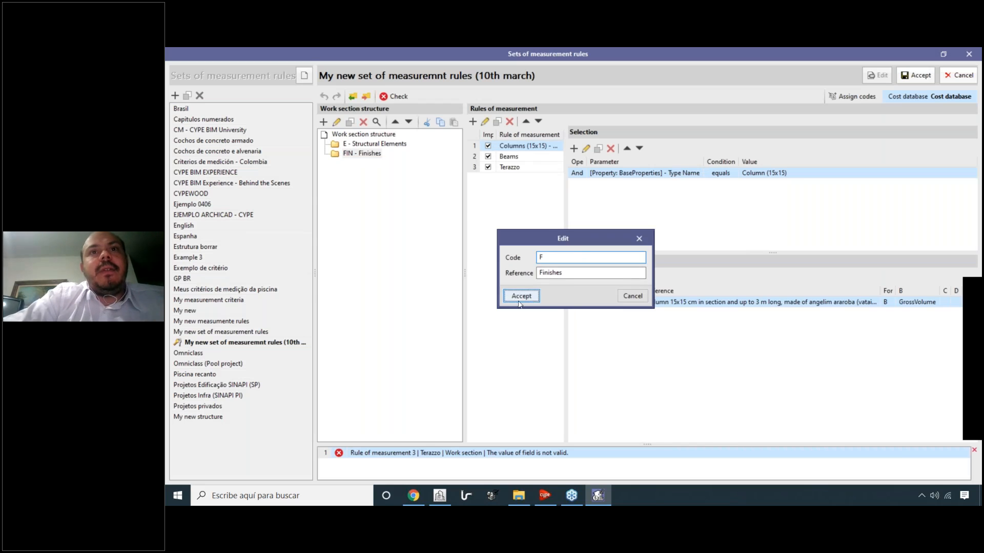
click(508, 297)
click(919, 80)
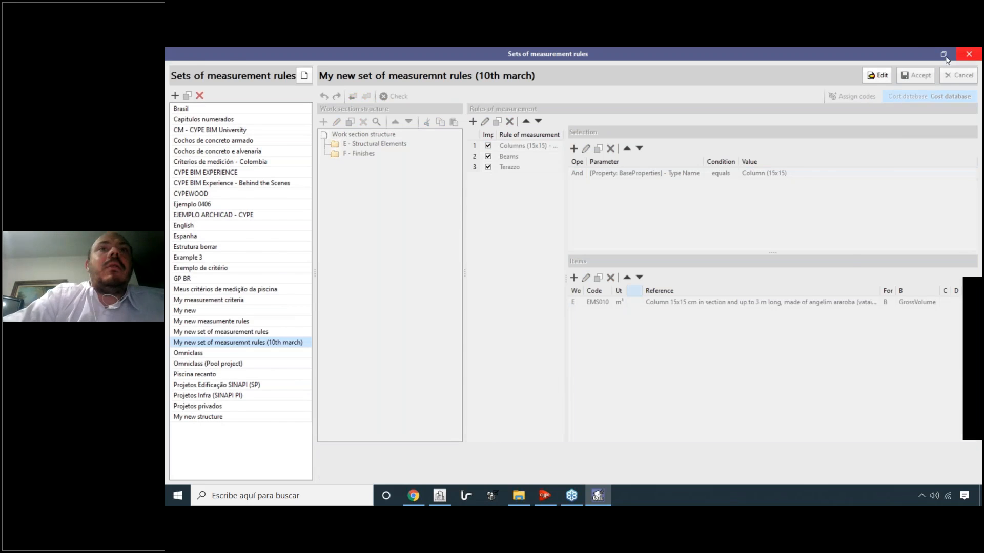
click(968, 54)
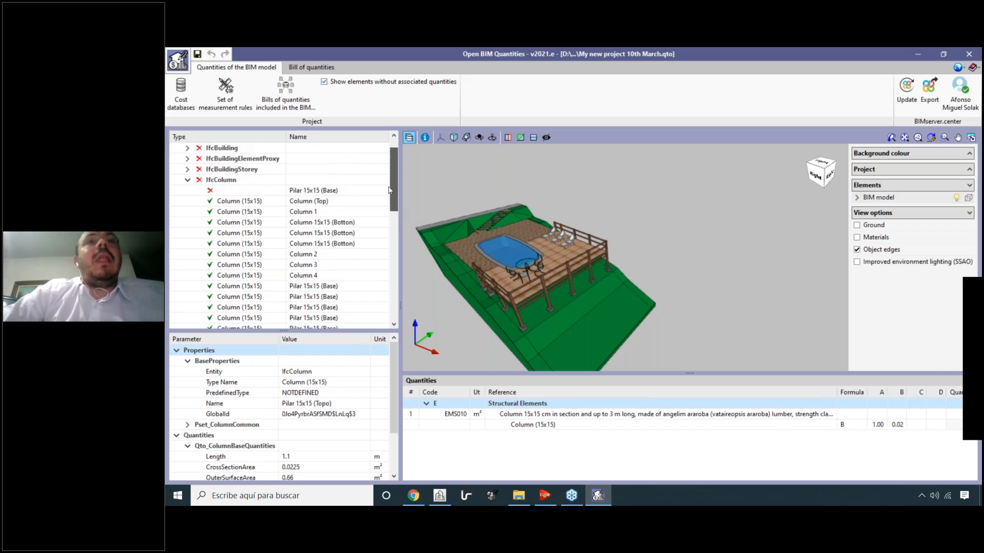
Review the IfcColumn elements in the entity tree, then collapse the group and view its associated quantities.
scroll(388, 190, up, 1)
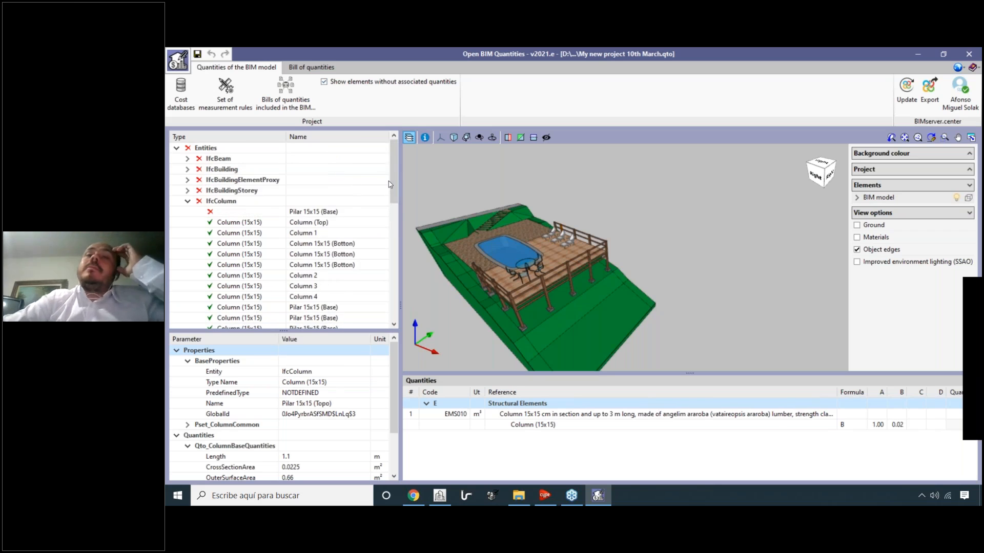
scroll(390, 185, down, 2)
scroll(189, 217, up, 1)
double_click(214, 202)
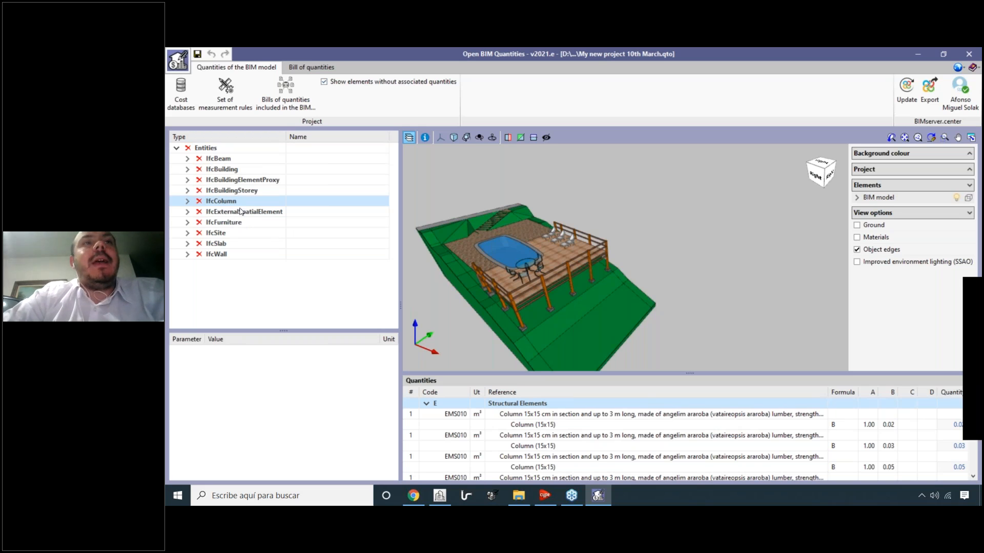
Review the 15x15 column elements in the IfcColumn group and check the properties and associated quantities of Column 3, then collapse the group.
click(188, 201)
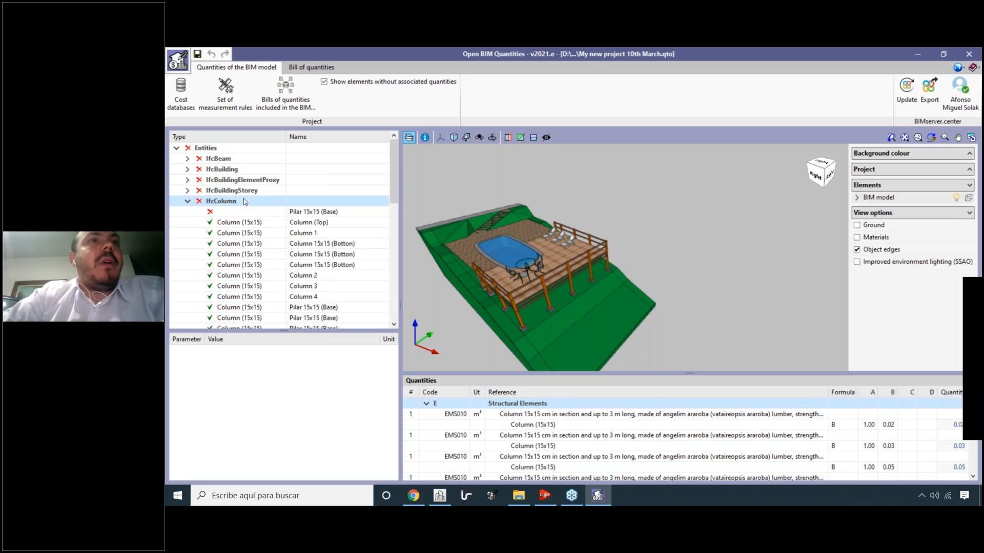
scroll(250, 204, down, 2)
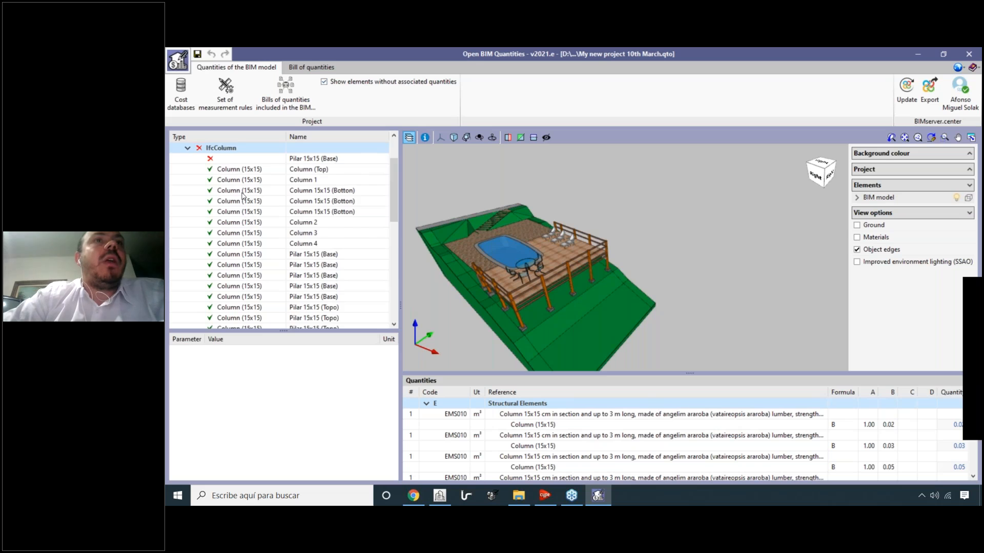
scroll(243, 196, down, 5)
scroll(235, 215, up, 4)
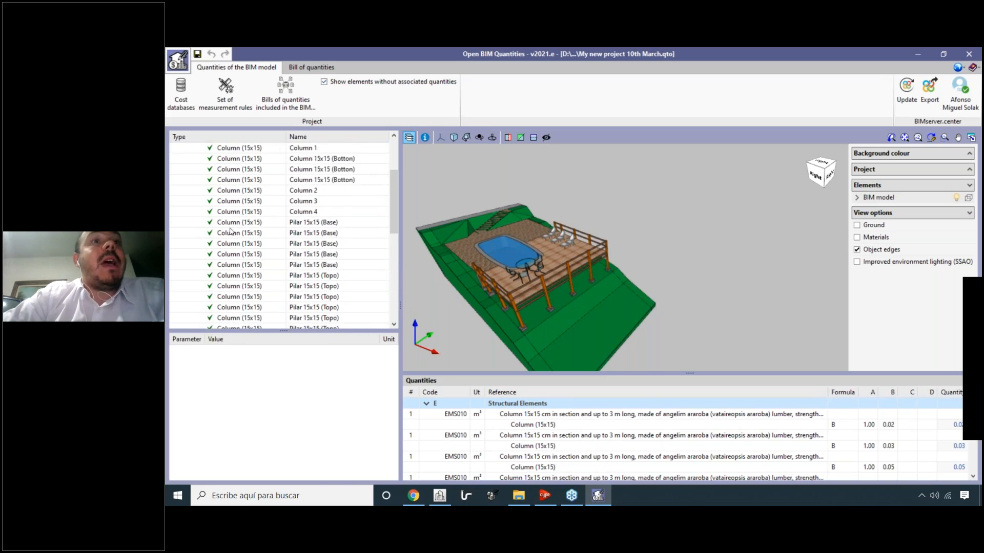
scroll(230, 232, up, 1)
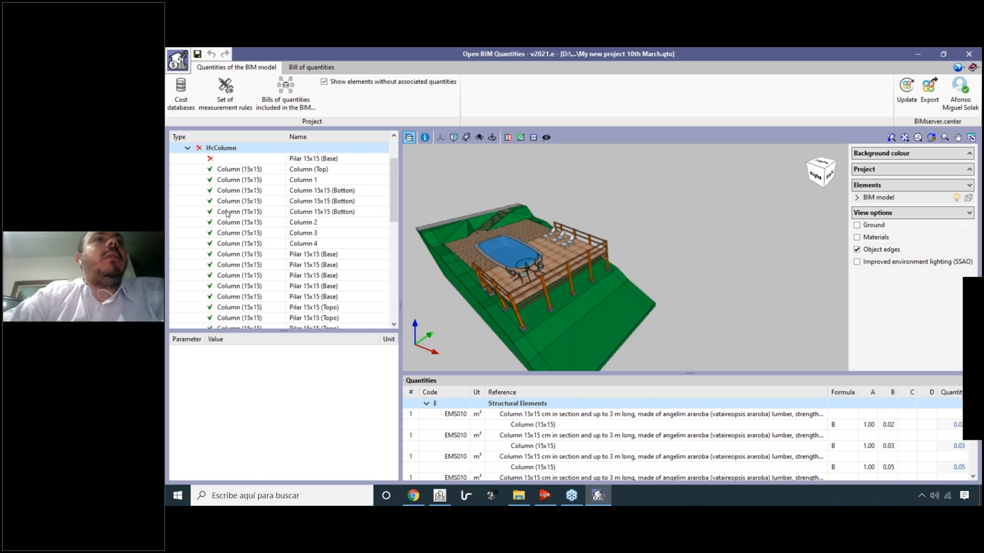
click(233, 233)
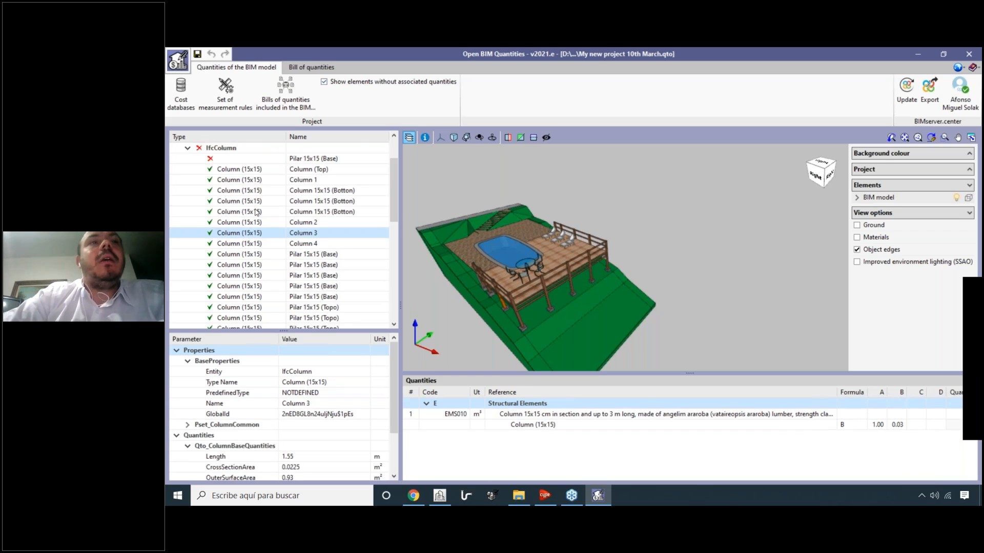
scroll(256, 211, down, 2)
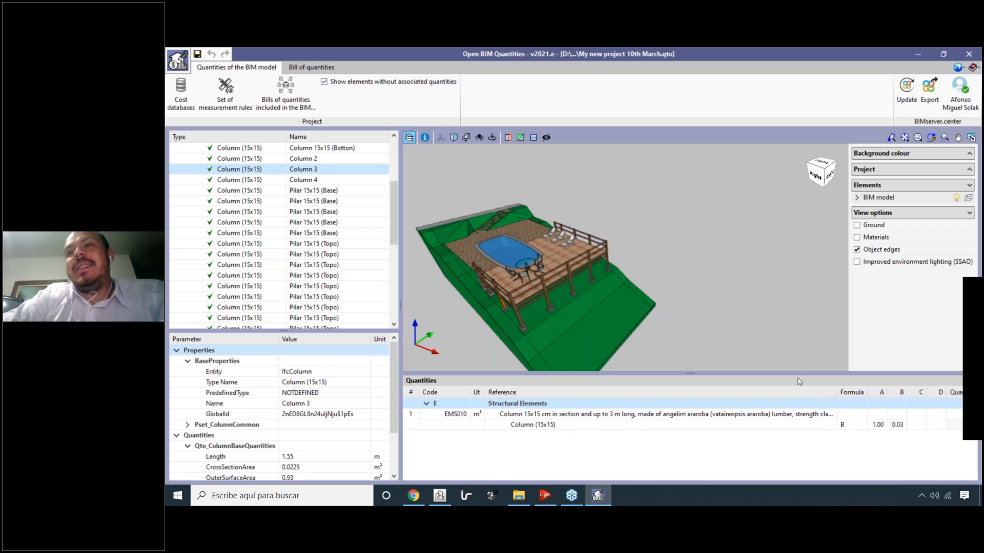
scroll(245, 218, up, 2)
scroll(245, 217, up, 2)
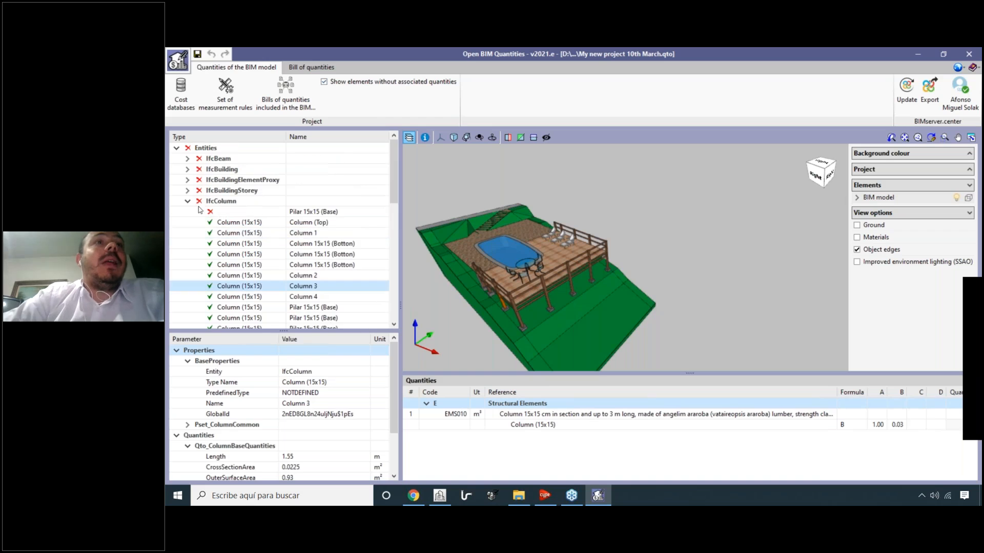
click(189, 201)
Check the quantities of longitudinal Beam 19, review the transversal beams in the IfcBeam group, and collapse the group.
scroll(253, 225, down, 3)
click(255, 223)
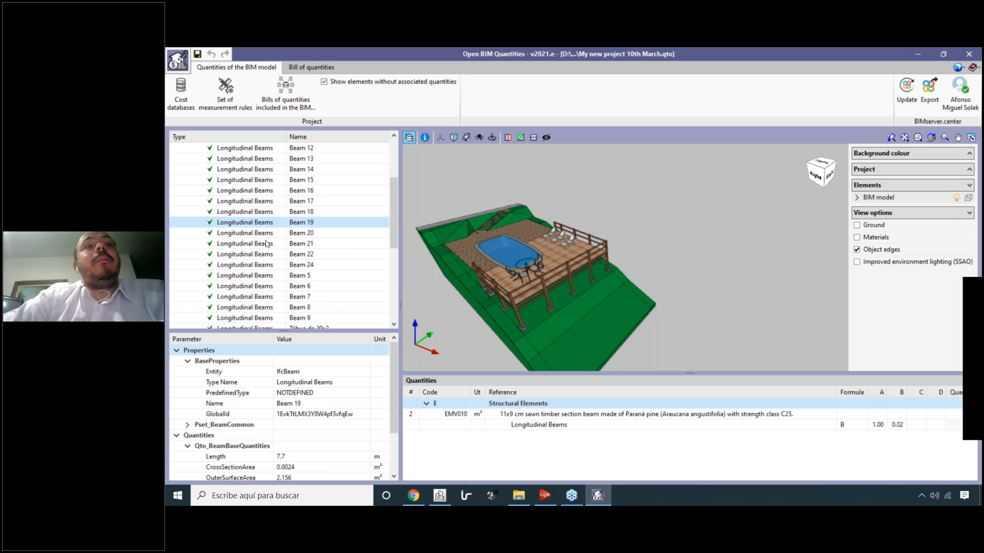
scroll(255, 251, down, 1)
scroll(255, 251, down, 5)
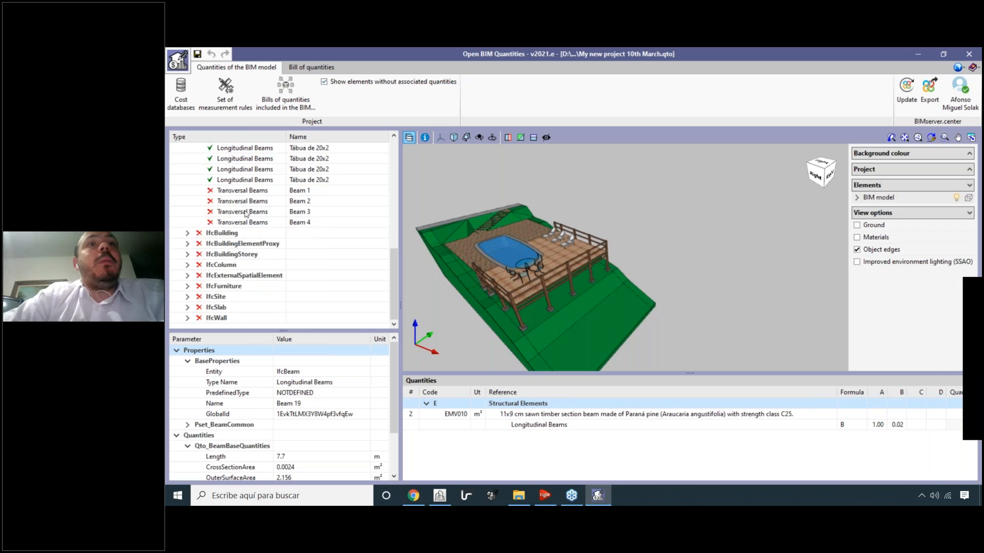
scroll(246, 215, up, 1)
mouse_move(253, 246)
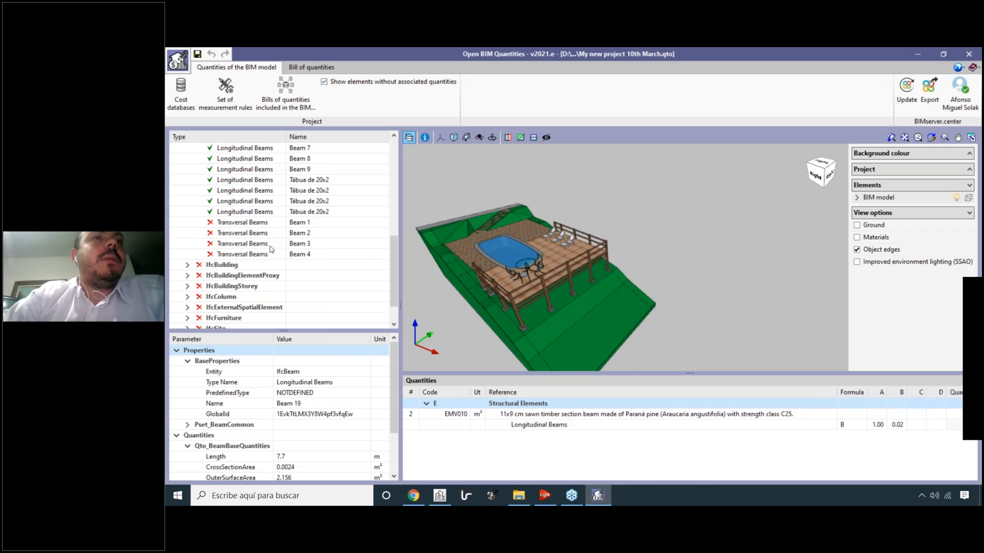
scroll(261, 200, up, 4)
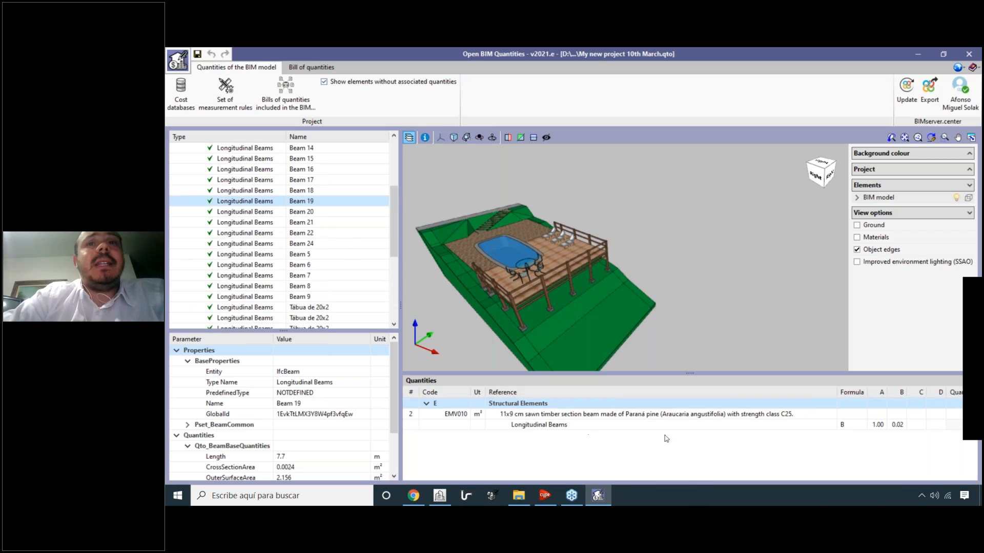
scroll(183, 189, up, 4)
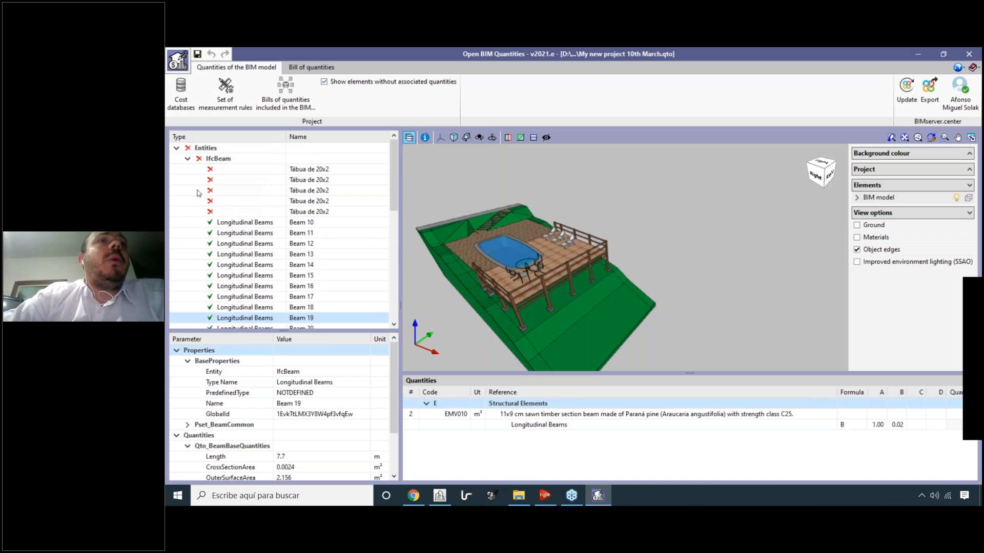
click(188, 159)
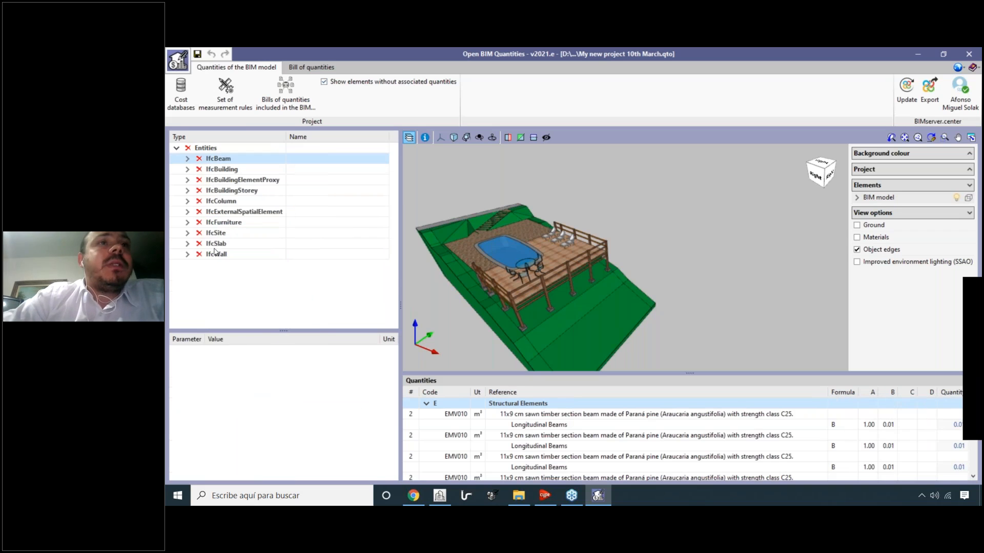
Expand the IfcSlab group and check the terrazzo quantities of the stair slabs Forjado_042, Forjado_031 and Forjado_029.
click(185, 245)
click(186, 243)
scroll(240, 205, down, 5)
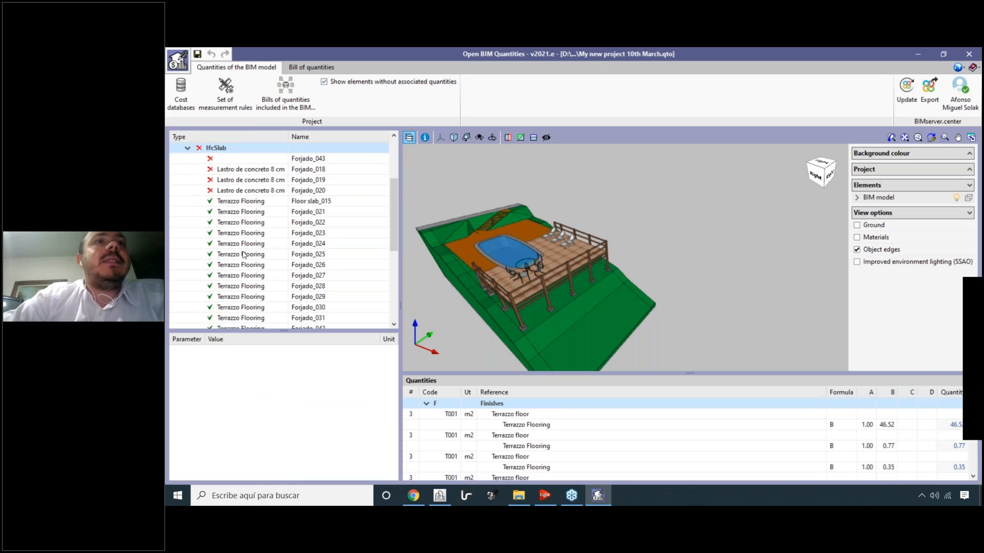
click(242, 202)
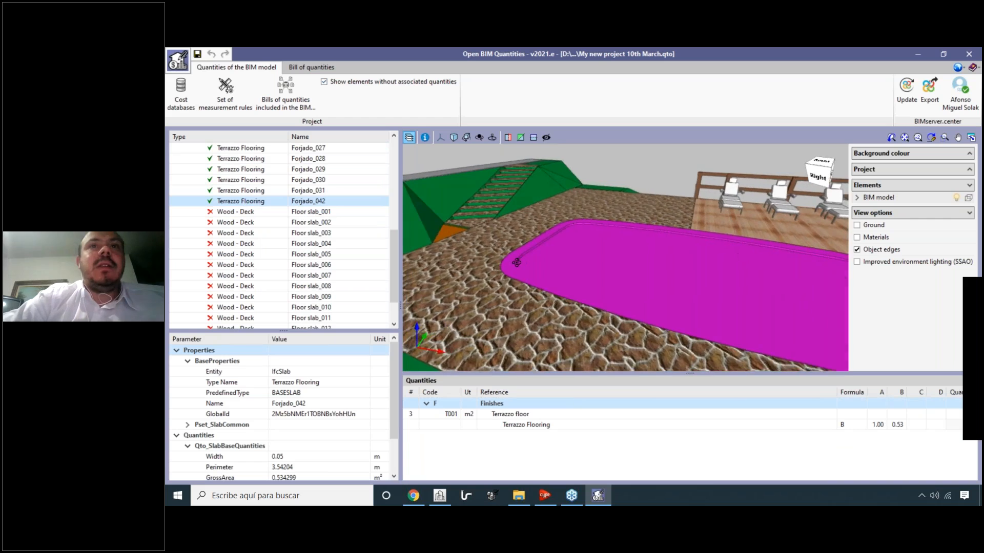
click(479, 230)
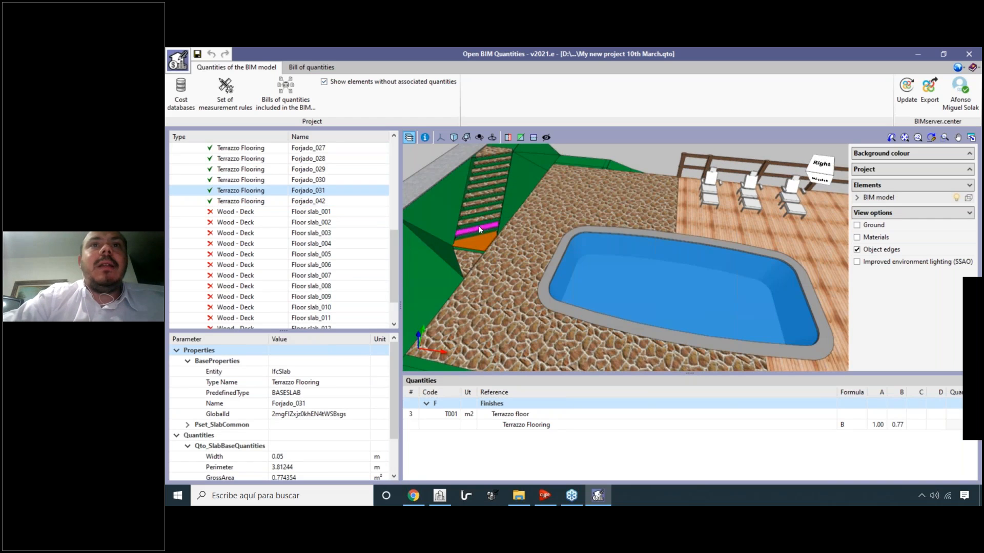
click(479, 220)
scroll(222, 294, up, 4)
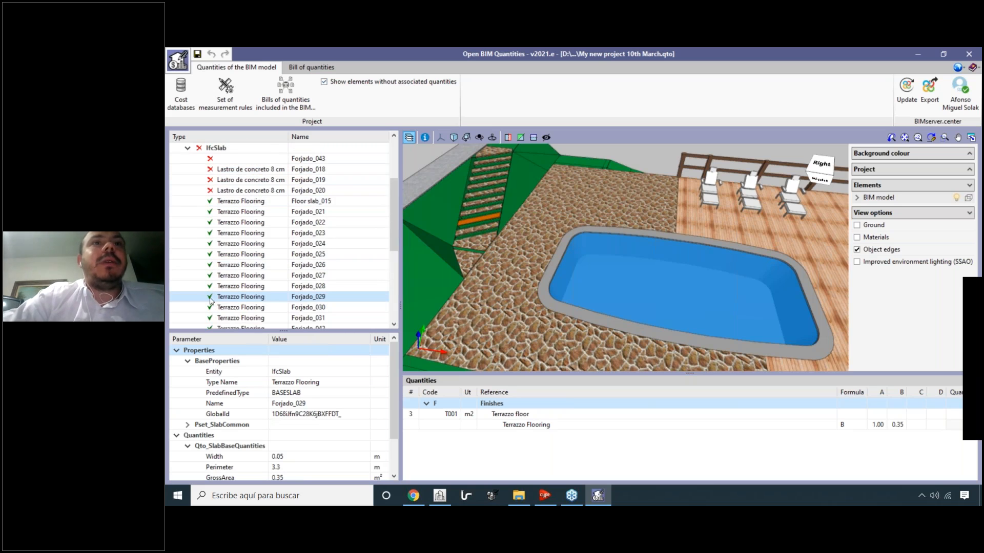
Check the terrazzo quantities of Floor slab_015 around the pool, then collapse the IfcSlab group.
click(509, 295)
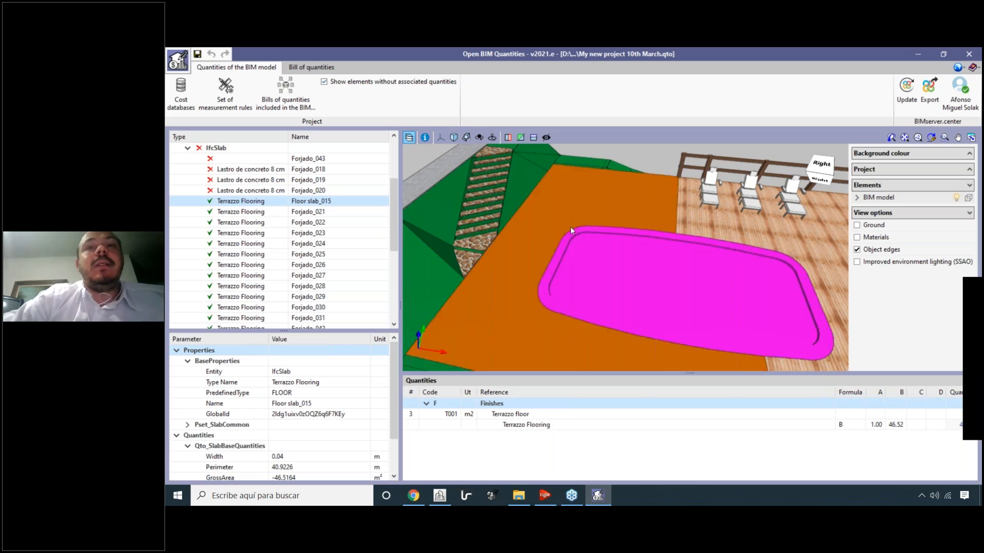
scroll(509, 251, down, 3)
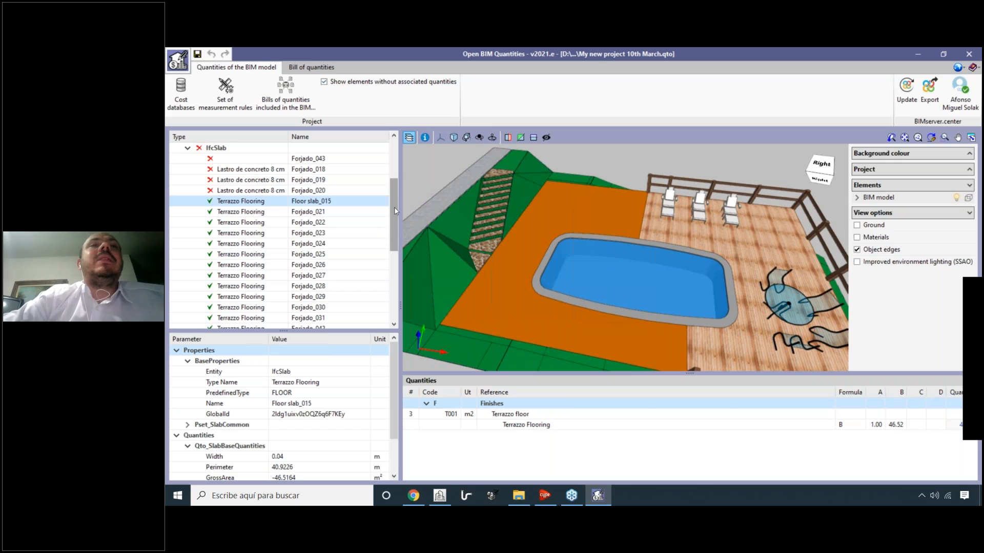
scroll(394, 207, down, 1)
middle_drag(540, 301, 502, 277)
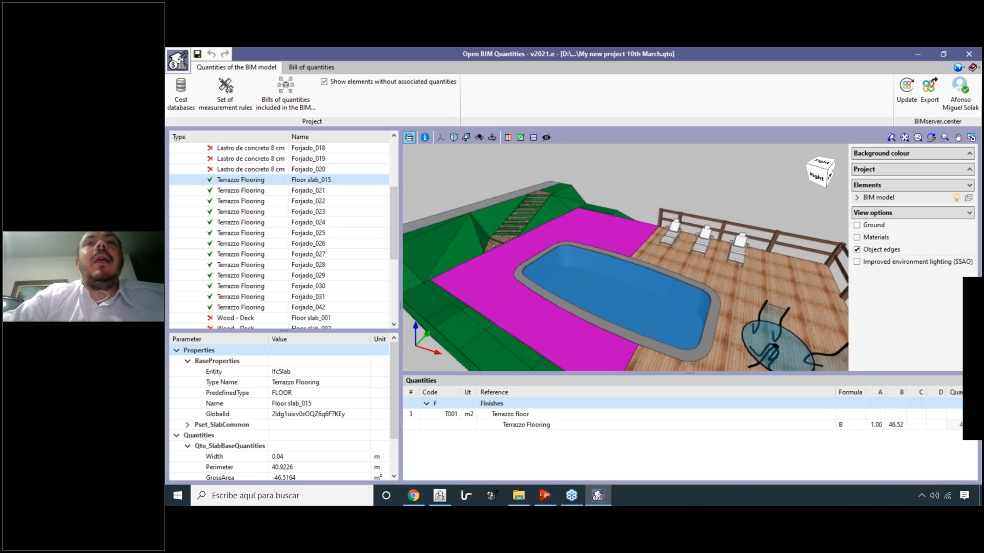
scroll(312, 216, up, 4)
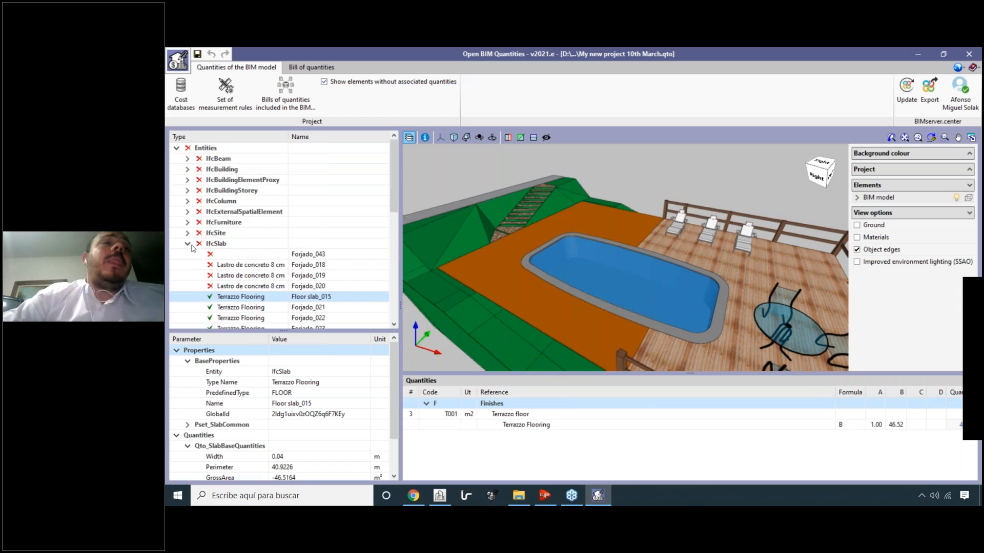
click(187, 244)
Review the wall elements in the IfcWall group and inspect the walls beneath the deck in the model, then collapse the group.
click(187, 255)
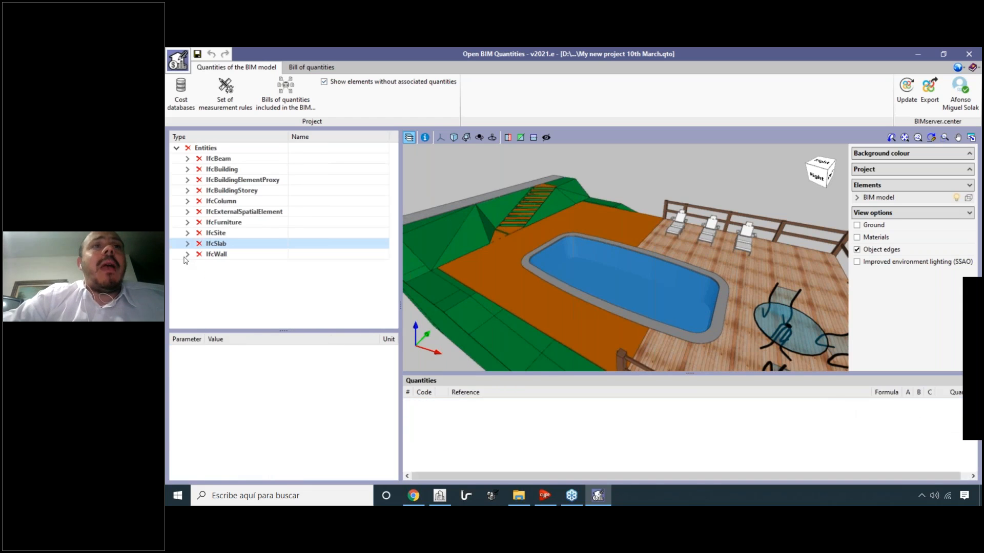
scroll(364, 272, down, 1)
scroll(543, 232, down, 4)
middle_drag(616, 281, 584, 232)
scroll(559, 249, up, 5)
scroll(556, 252, down, 2)
scroll(556, 252, down, 4)
scroll(212, 195, up, 1)
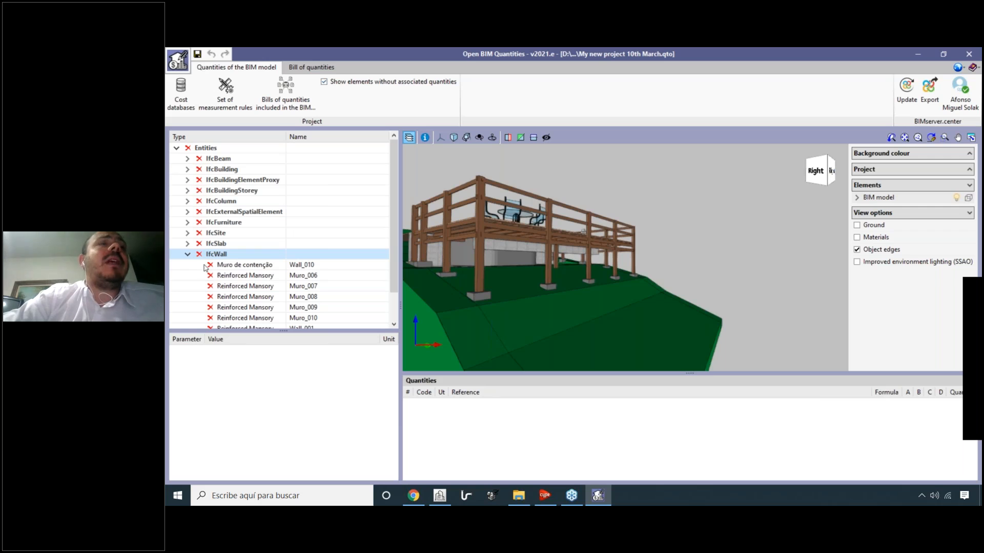
middle_drag(505, 259, 536, 215)
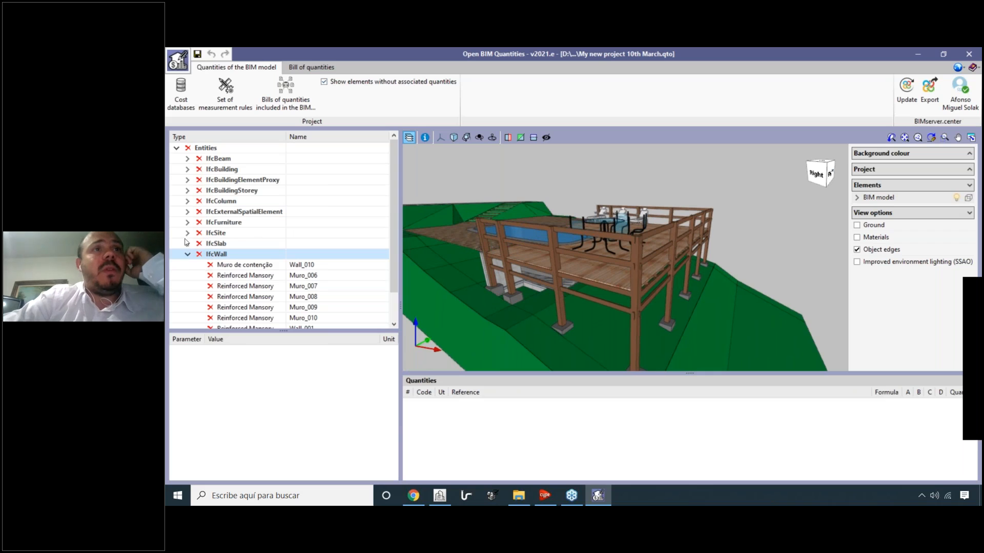
click(187, 254)
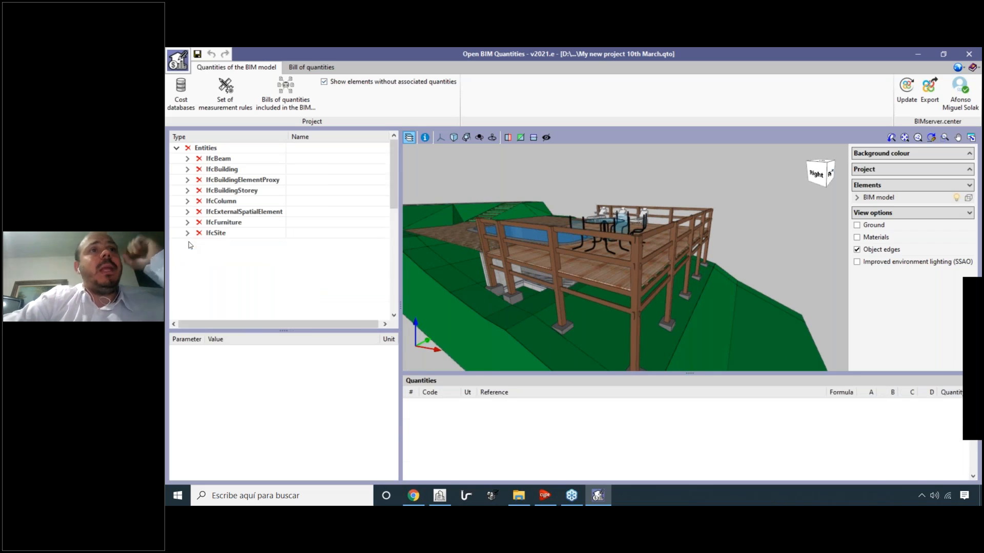
Expand the IfcSlab group again and review which concrete, terrazzo and wood deck slabs have associated quantities.
click(187, 243)
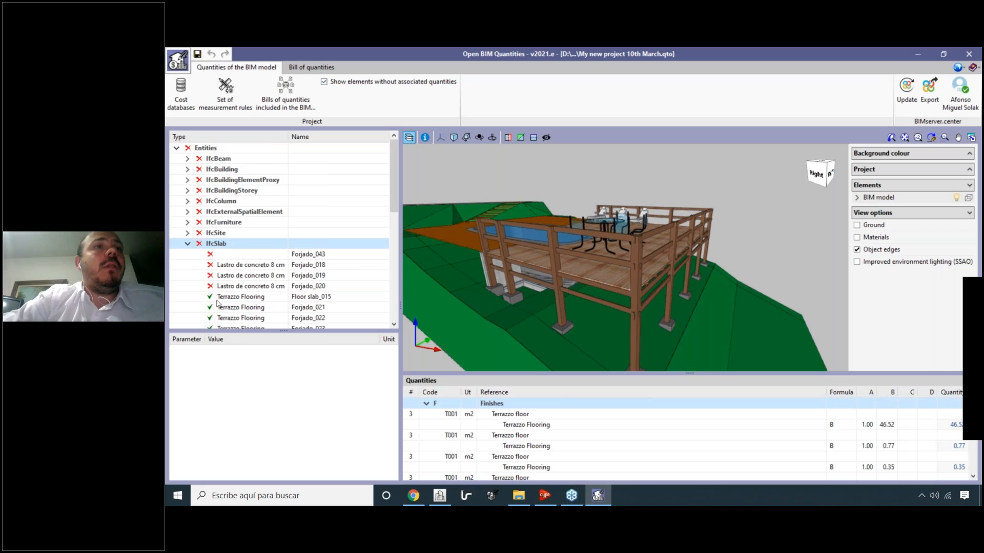
scroll(215, 259, down, 4)
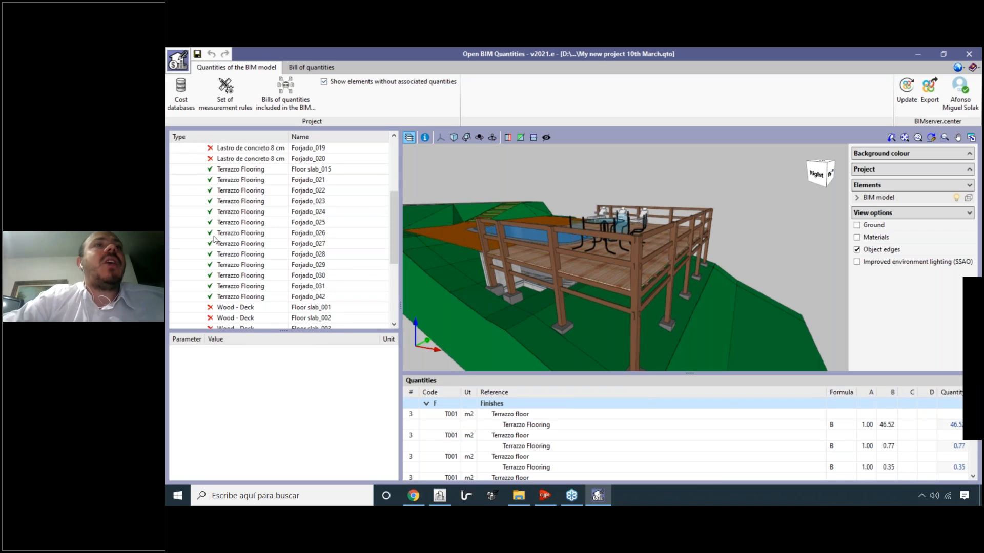
scroll(214, 242, up, 1)
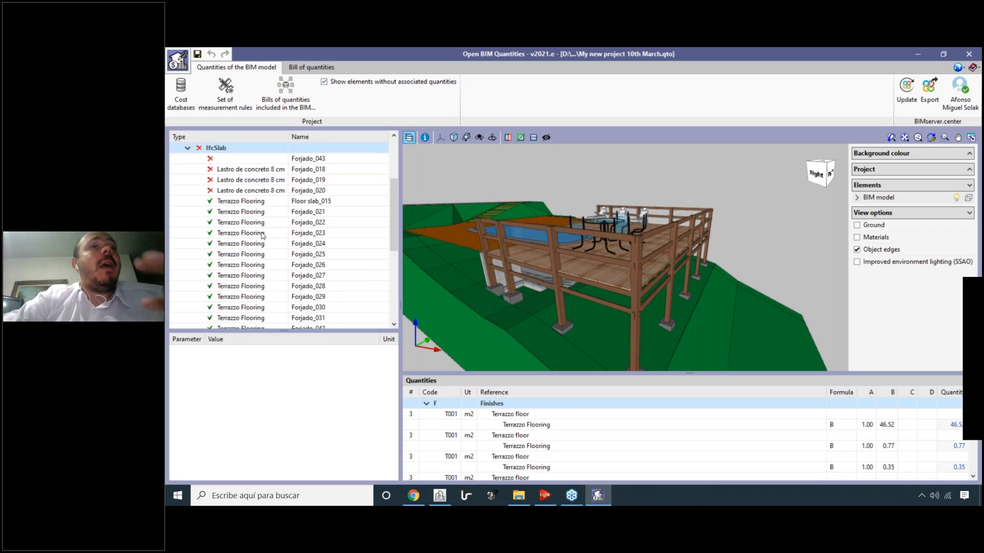
scroll(262, 235, up, 2)
scroll(262, 242, down, 2)
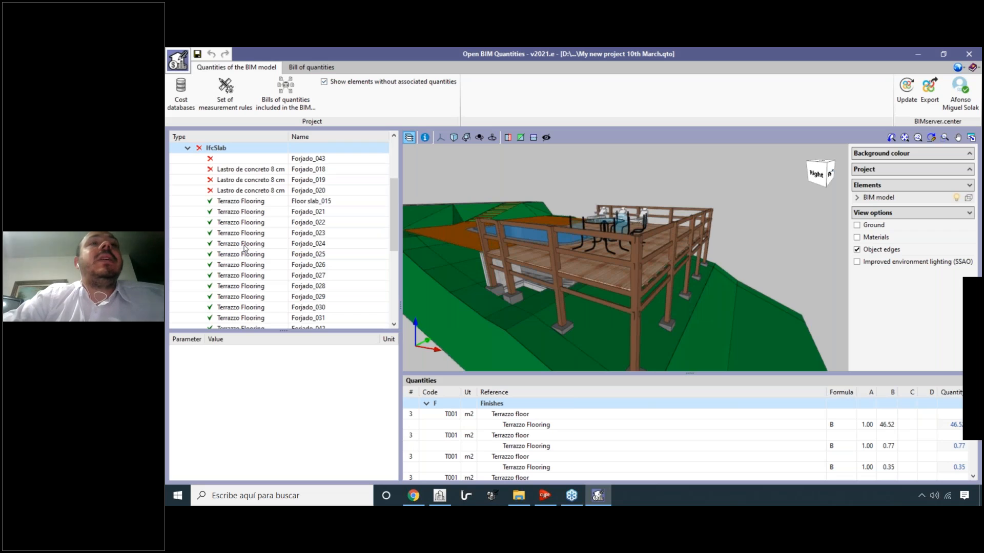
scroll(251, 254, up, 1)
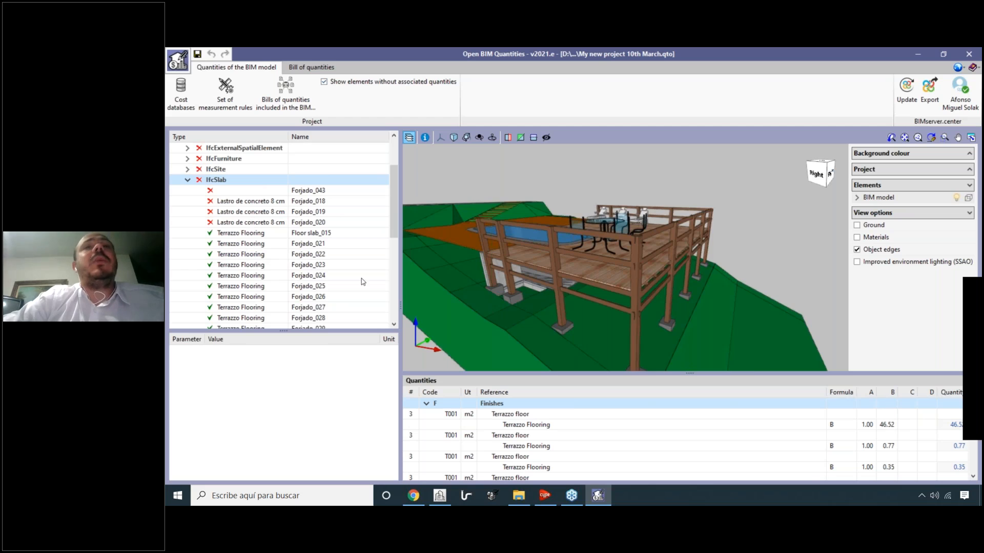
scroll(751, 258, down, 2)
middle_drag(752, 258, 724, 236)
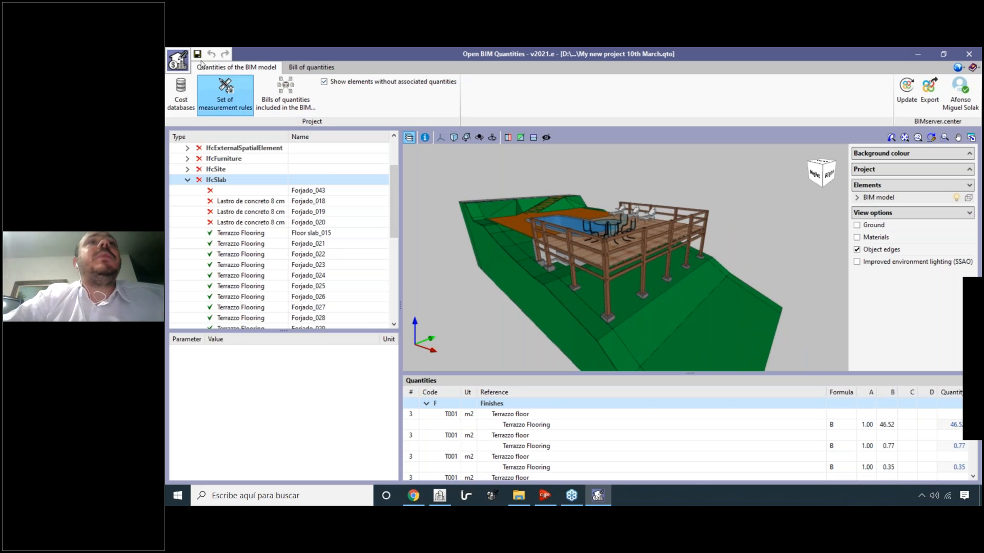
Show the project's bill of quantities, with its table slightly widened and the 3D model enlarged.
click(234, 81)
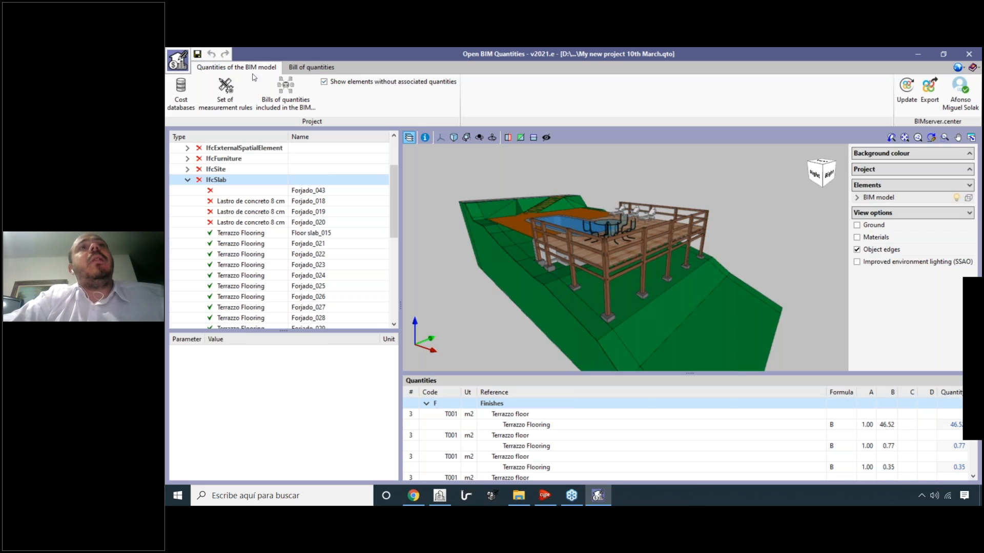
click(312, 69)
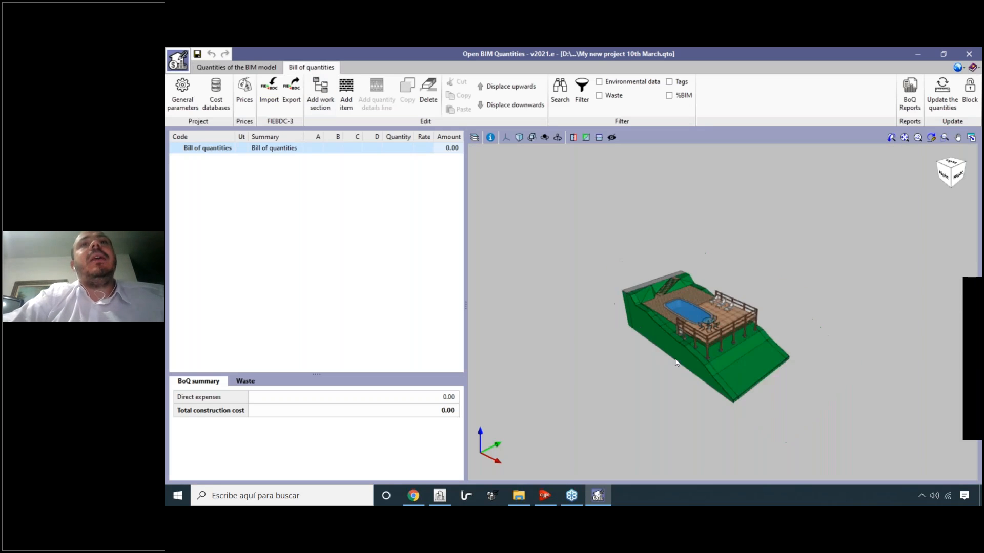
drag(465, 296, 470, 297)
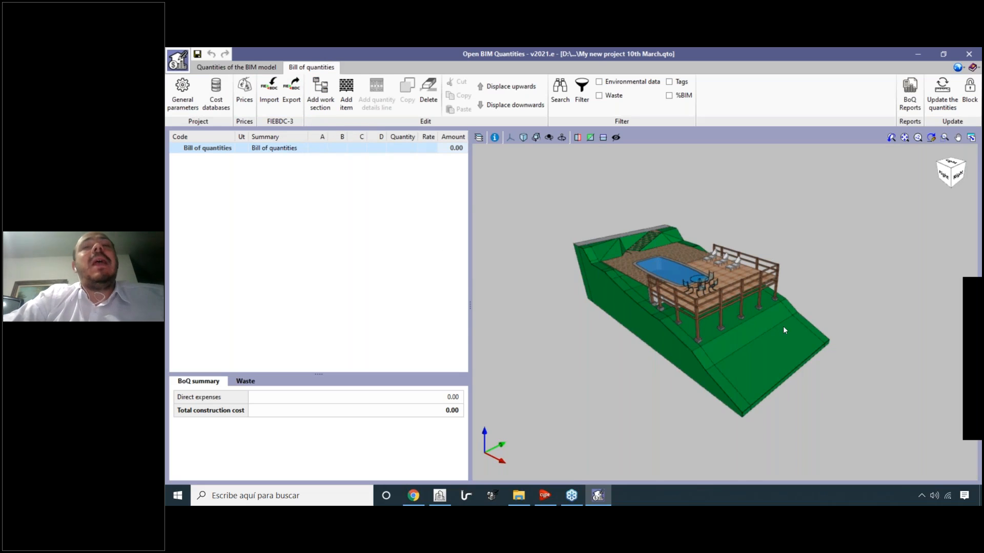
scroll(783, 323, up, 3)
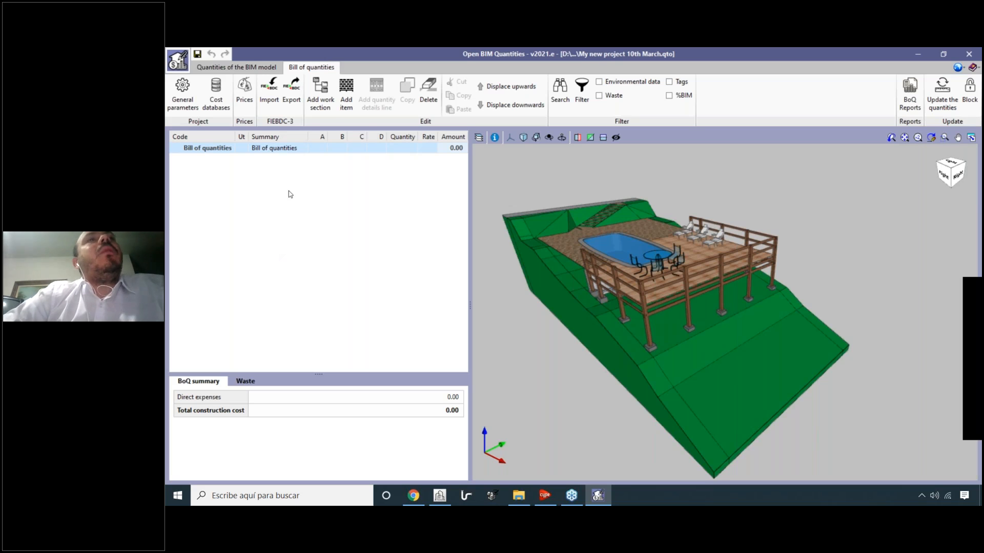
click(320, 95)
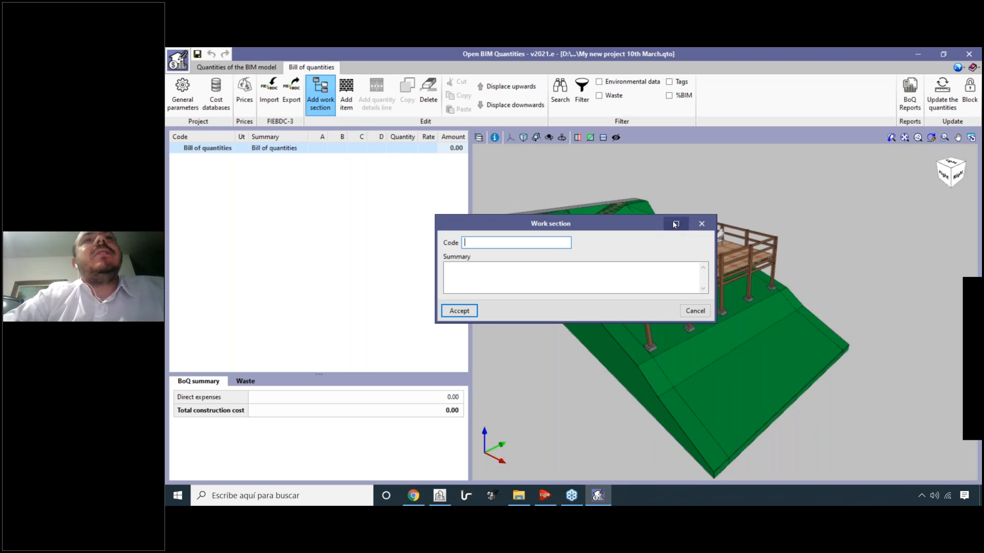
key(Escape)
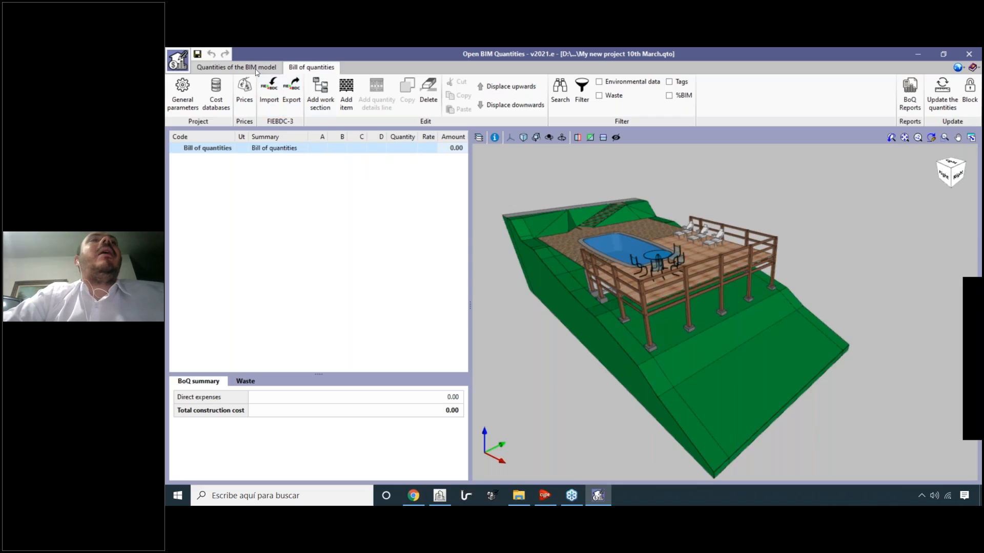
click(236, 67)
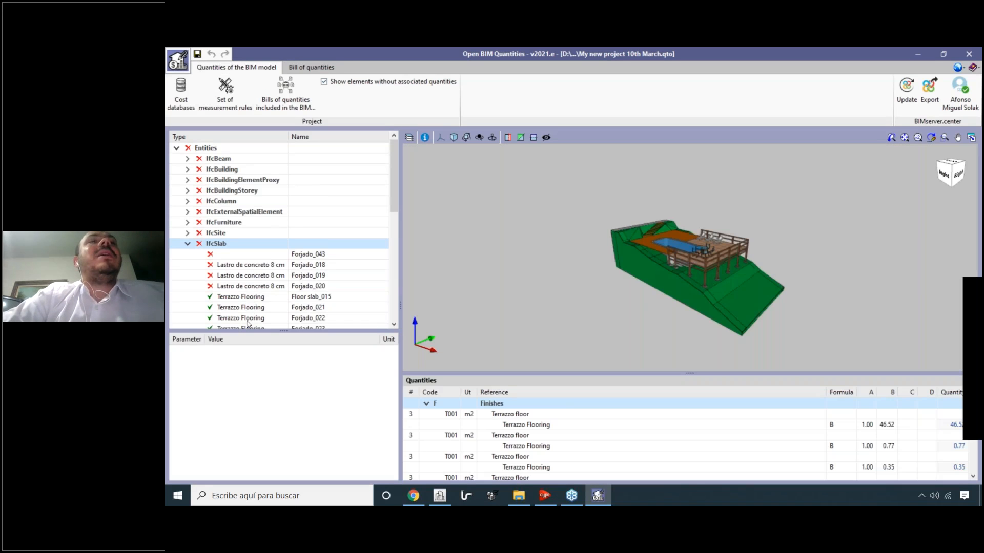
click(285, 92)
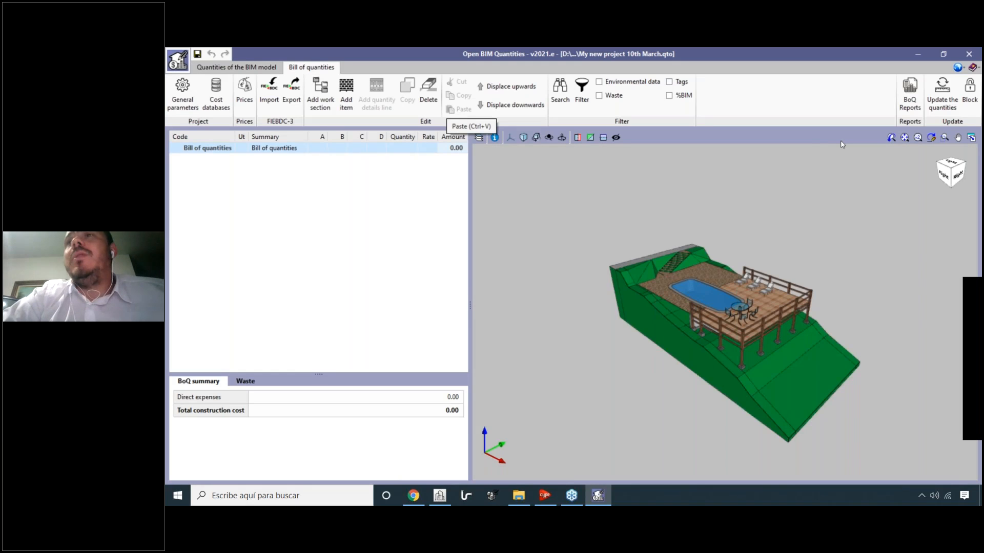
Update the quantities, deleting the current bill's data and using the Cost database with a currency exchange rate of 1.000000.
click(942, 100)
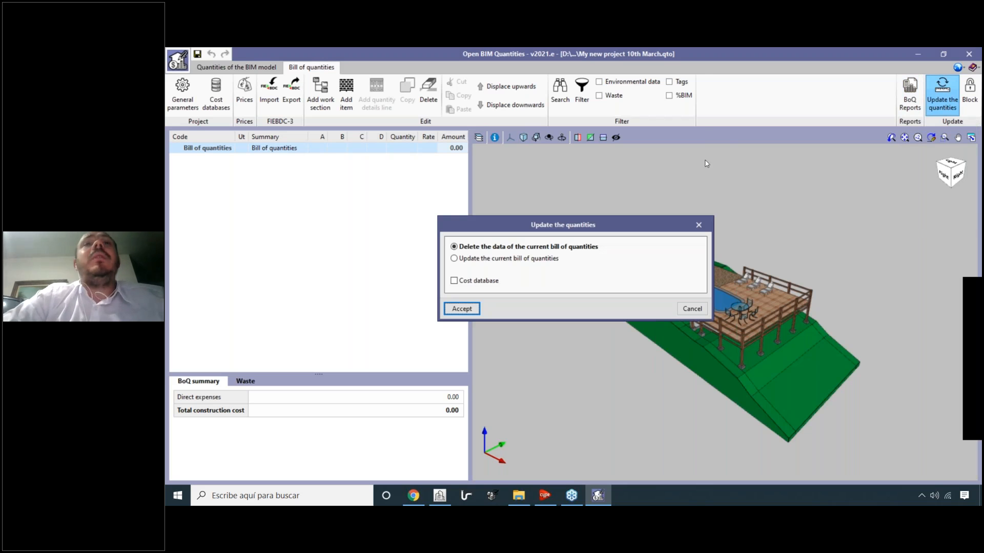
click(467, 284)
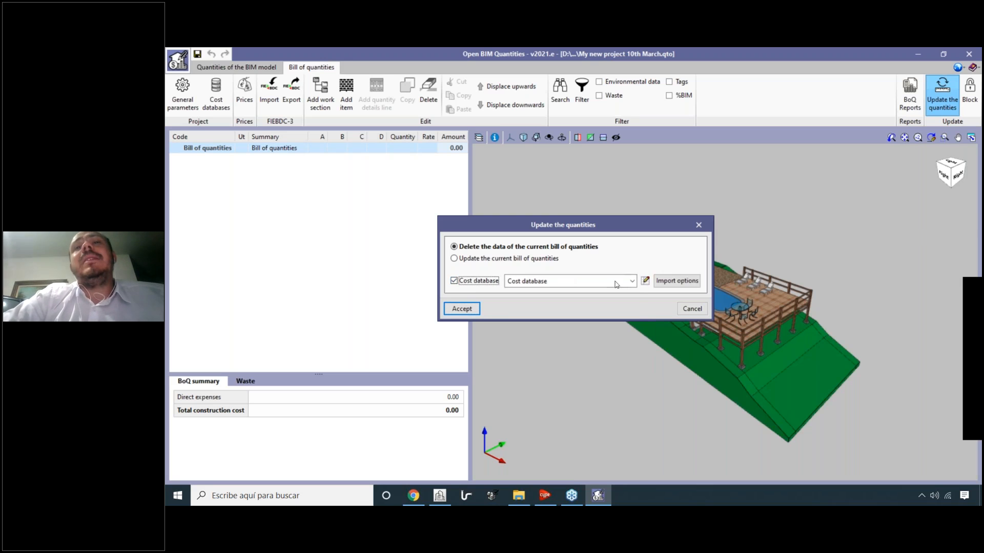
click(632, 281)
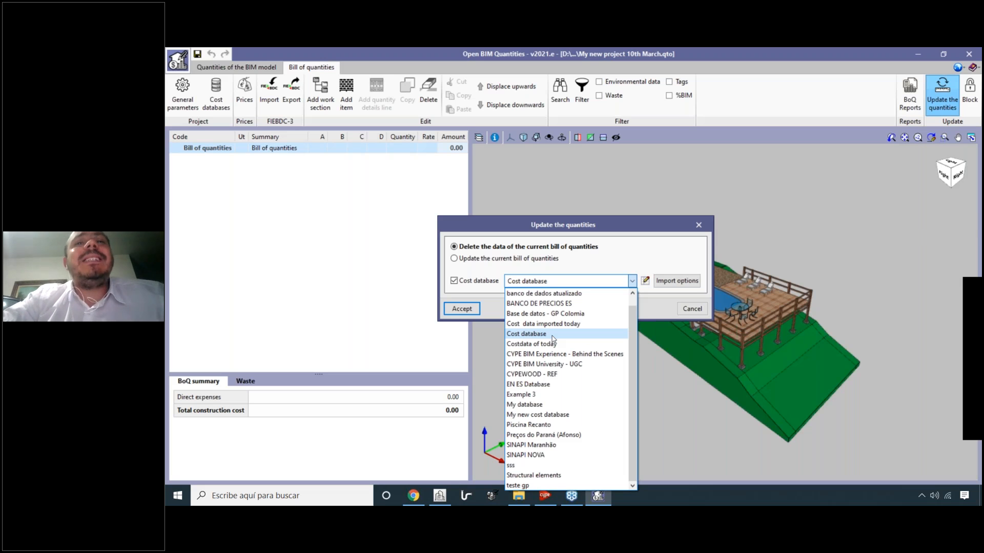
click(582, 335)
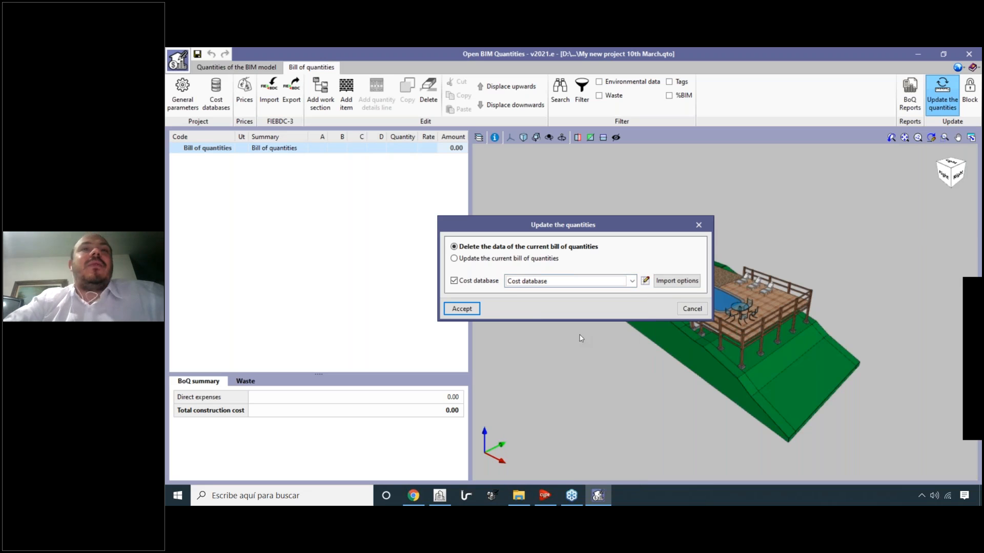
click(463, 309)
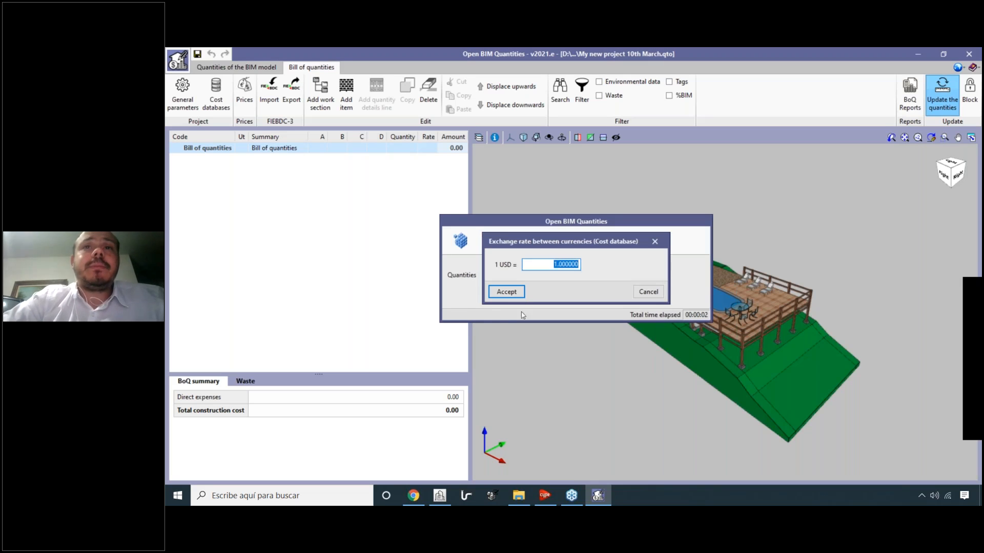
drag(553, 265, 588, 271)
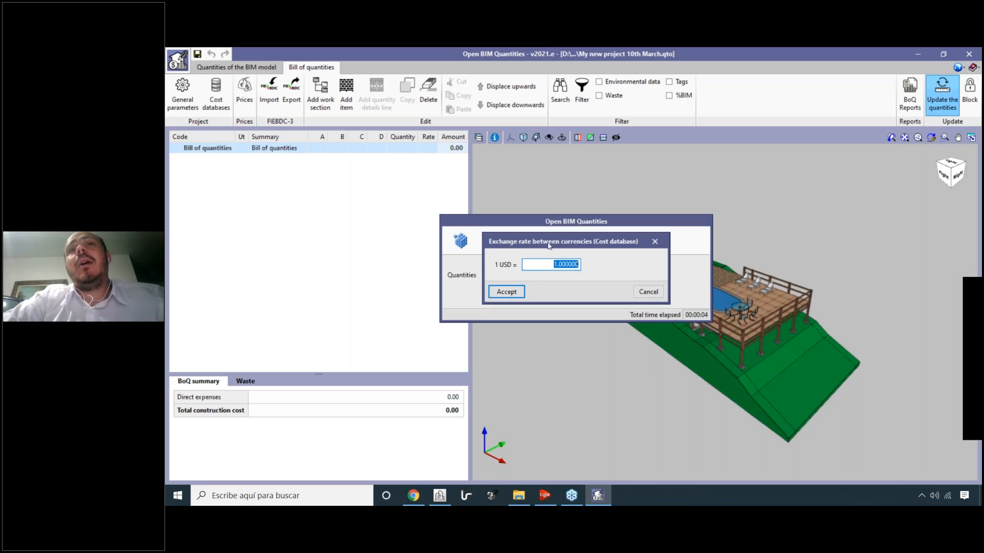
click(505, 291)
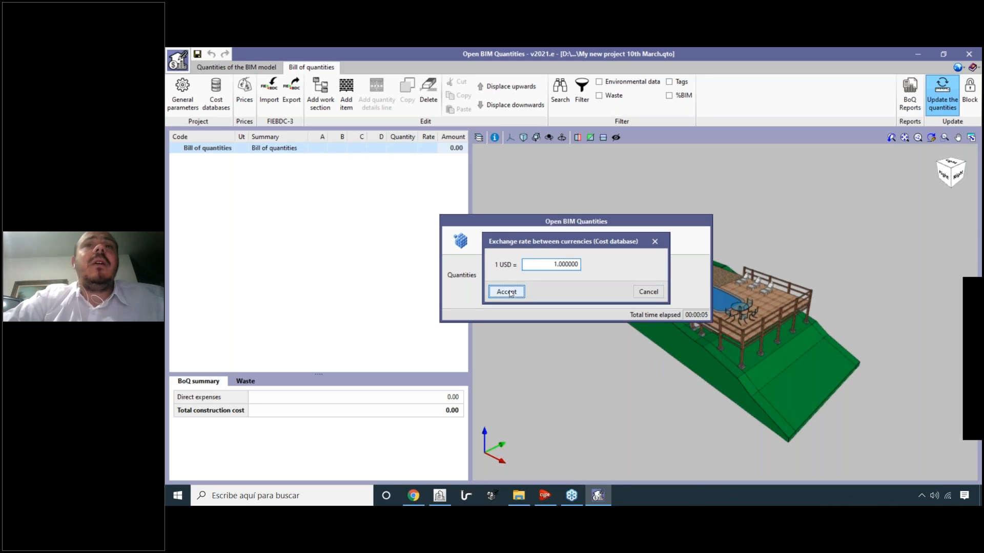
click(575, 299)
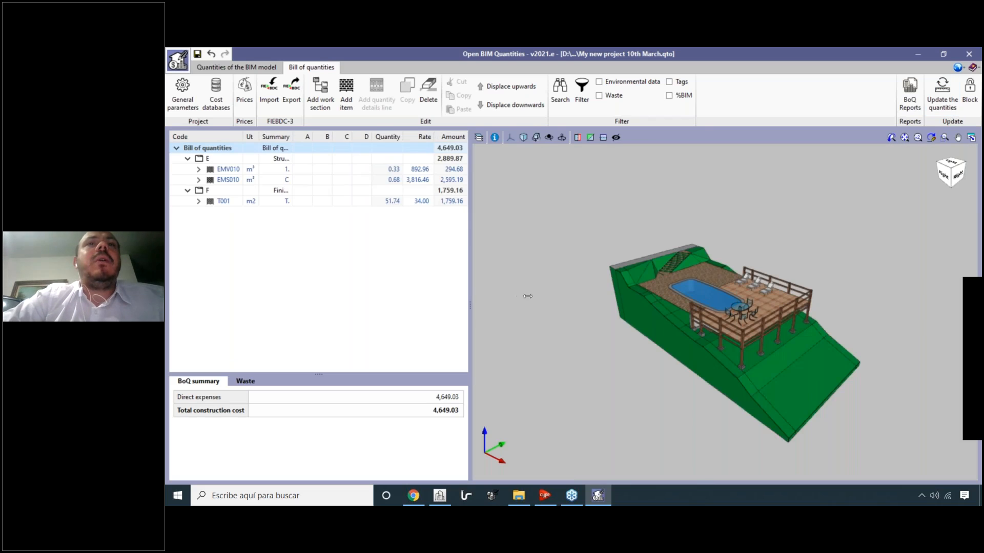
Widen the bill of quantities table and its Summary column, and expand the sawn timber beam item EMV010.
drag(527, 296, 528, 296)
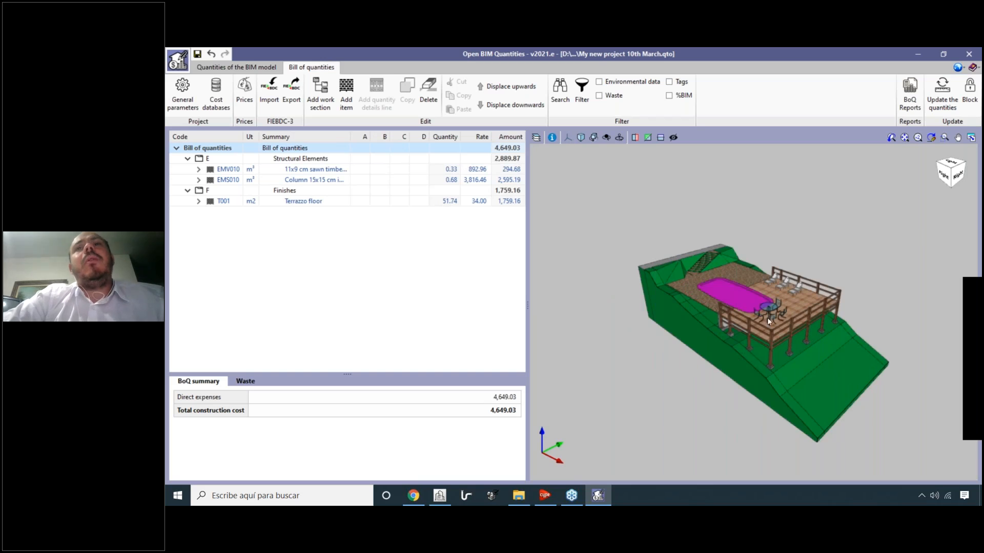
scroll(842, 347, up, 2)
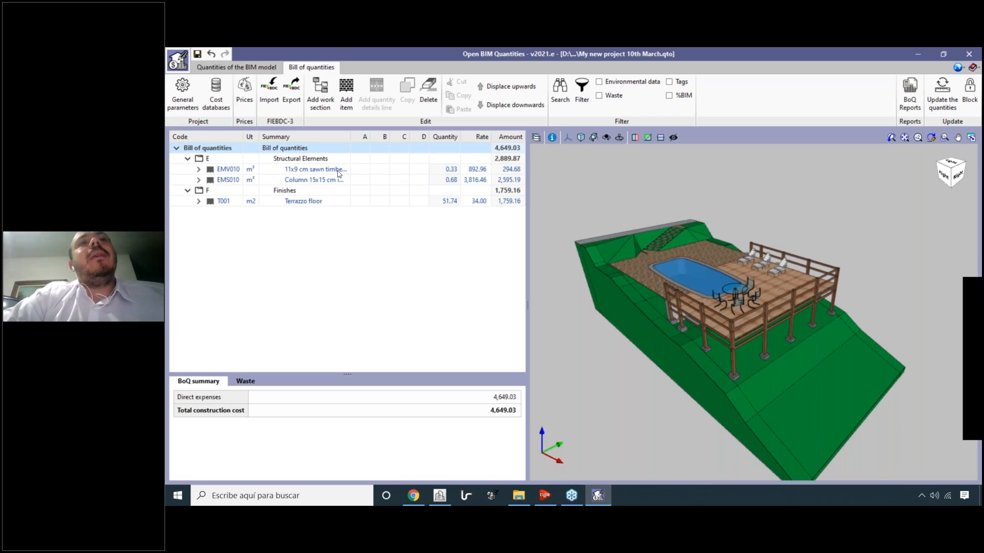
click(199, 170)
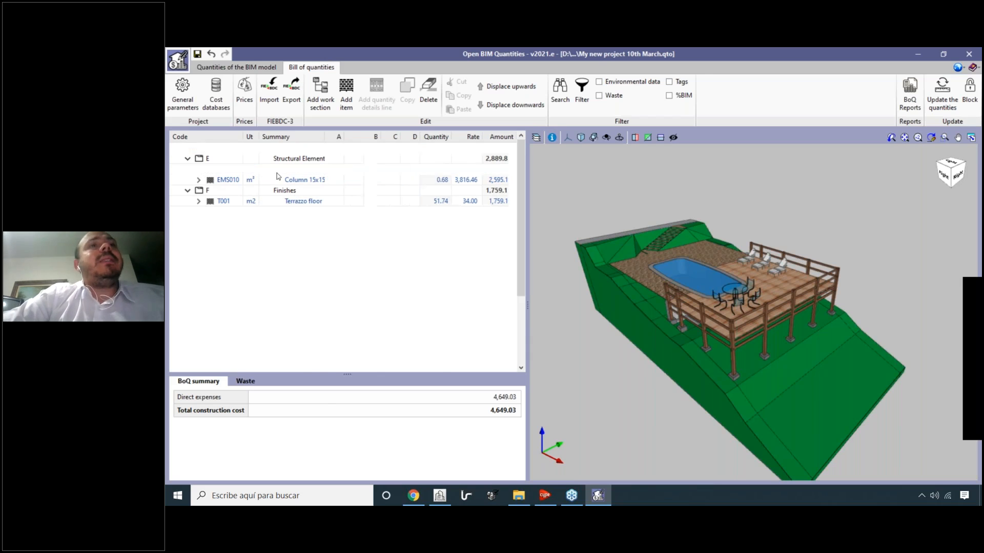
drag(324, 136, 398, 136)
Examine the longitudinal beam detail lines of item EMV010 and the matching beams in the 3D model, then collapse the item.
scroll(812, 343, up, 3)
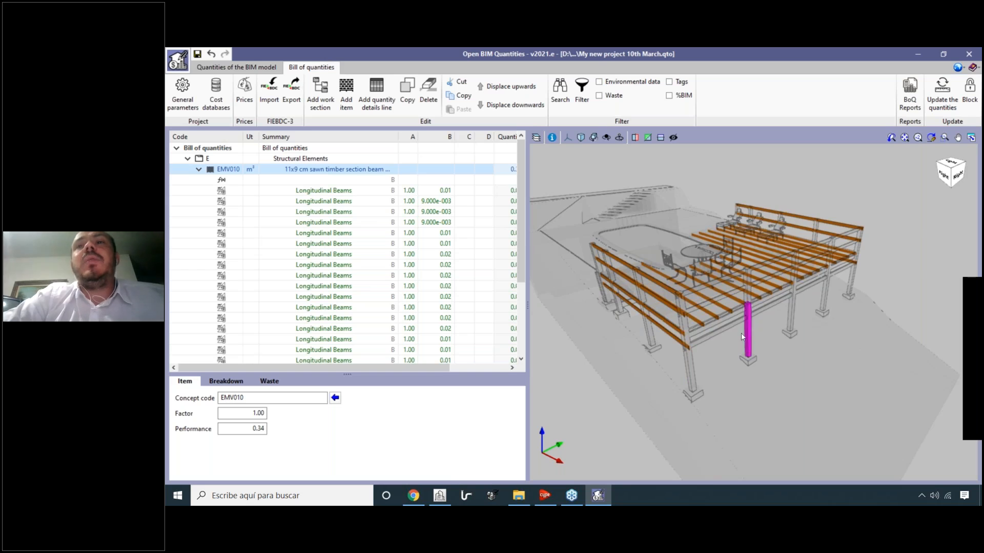
scroll(718, 336, up, 3)
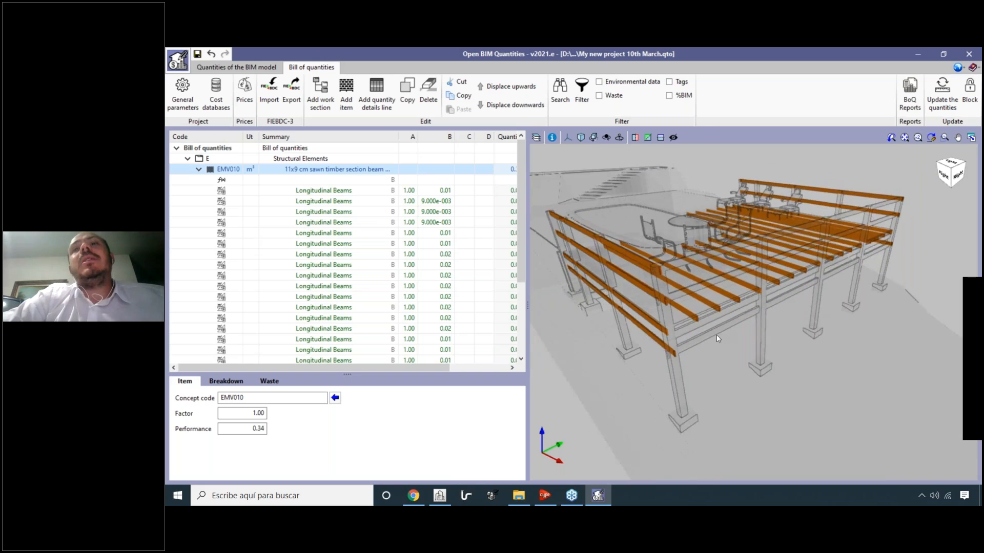
scroll(521, 208, down, 1)
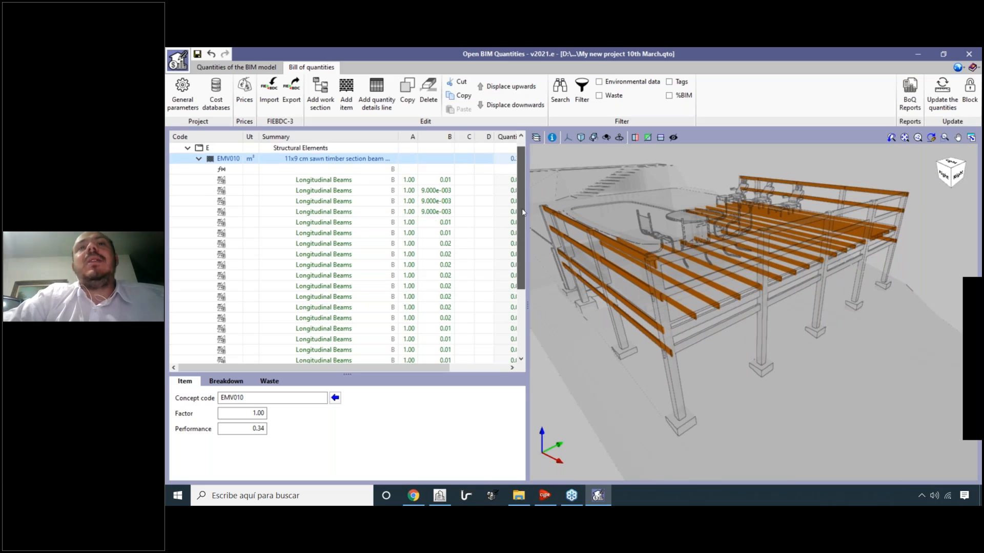
scroll(522, 210, down, 1)
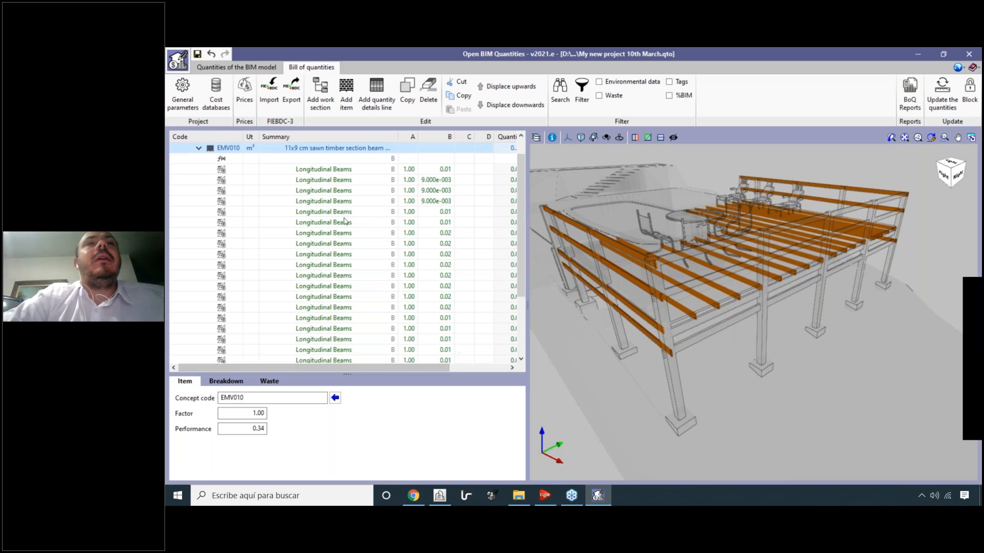
scroll(349, 226, down, 2)
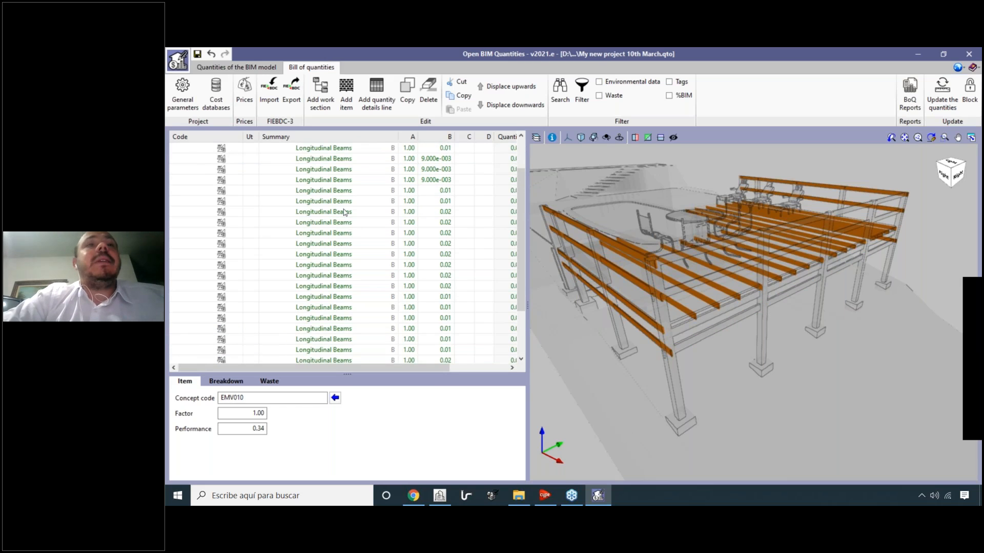
scroll(344, 212, up, 3)
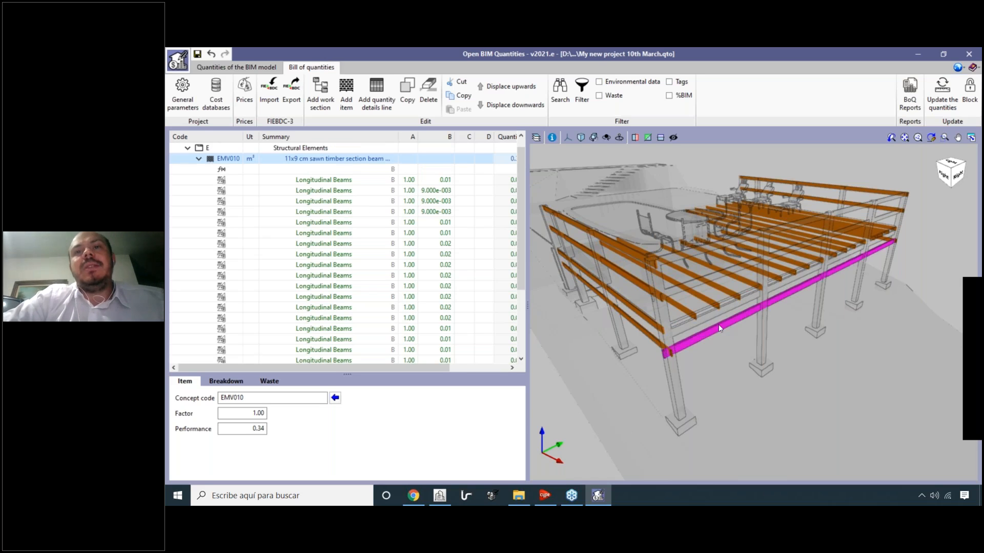
scroll(200, 172, up, 1)
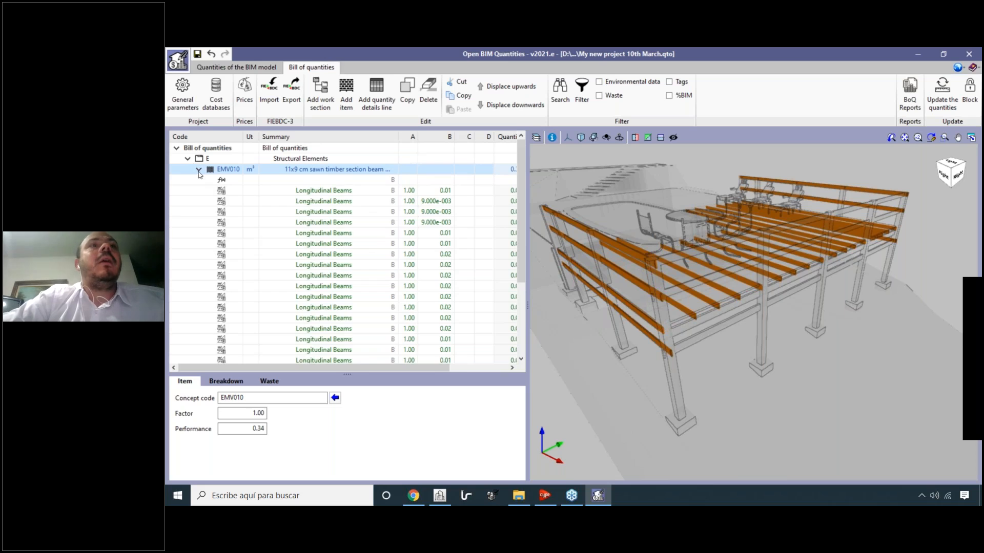
click(198, 170)
Expand column item EMS010, fit the Summary column to its text, and check individual Column (15x15) lines against the 3D model.
click(199, 180)
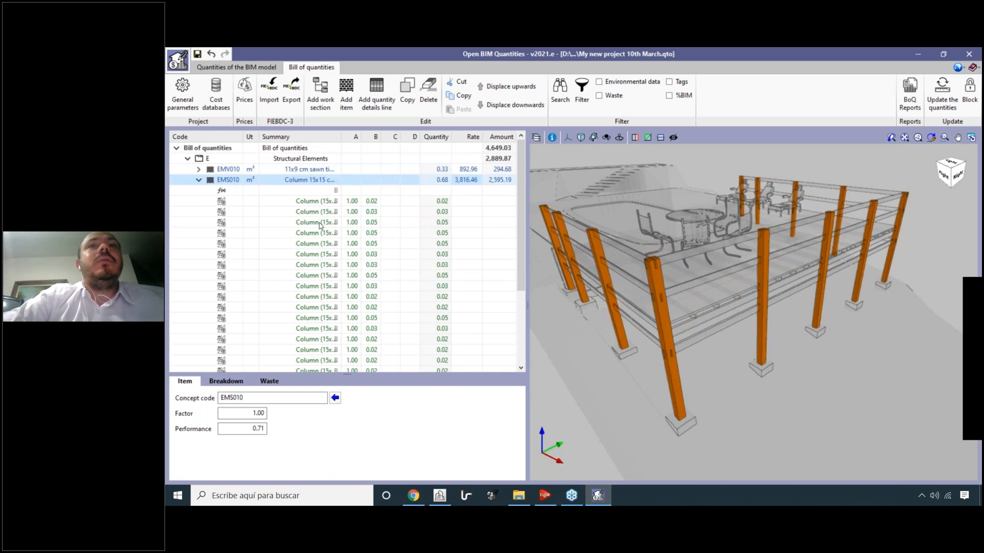
click(313, 222)
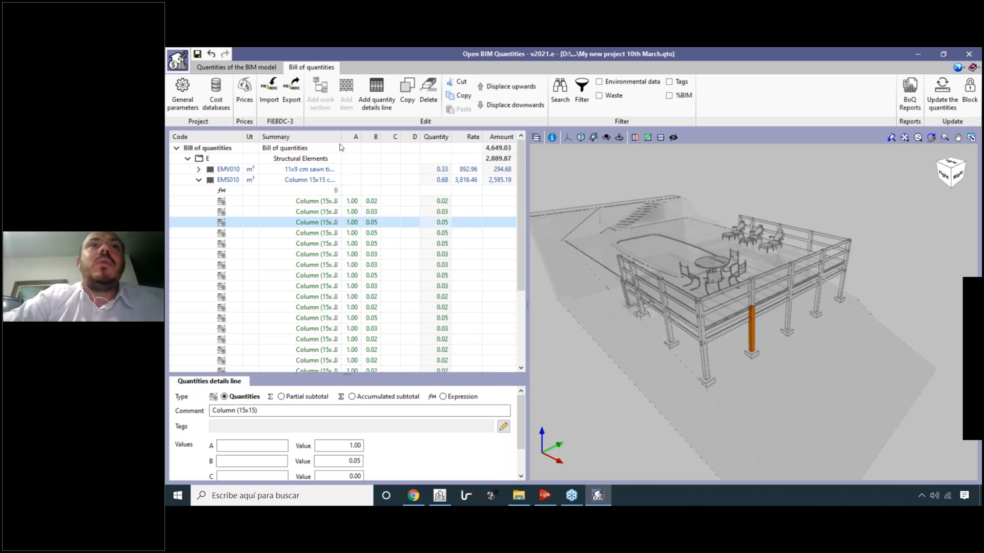
double_click(341, 136)
click(333, 202)
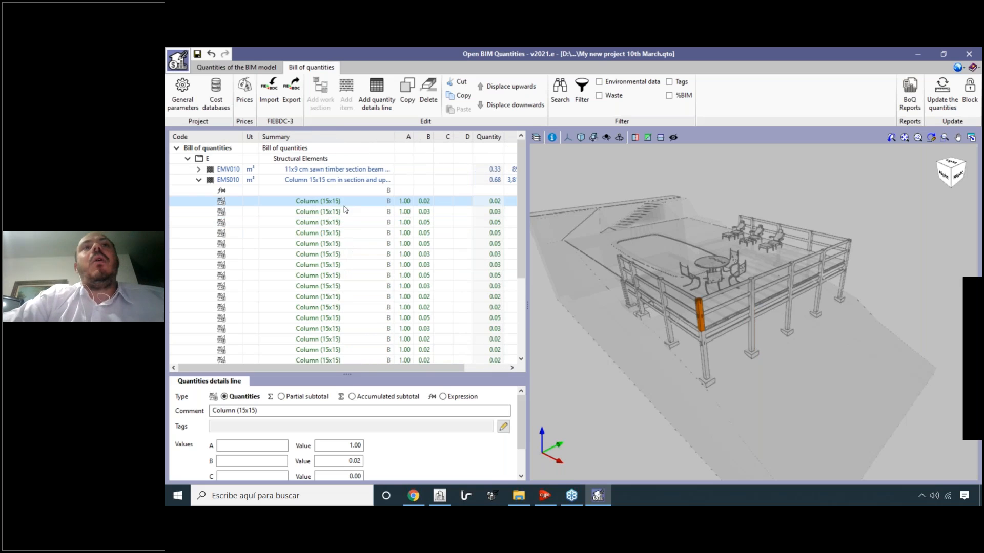
scroll(719, 368, up, 3)
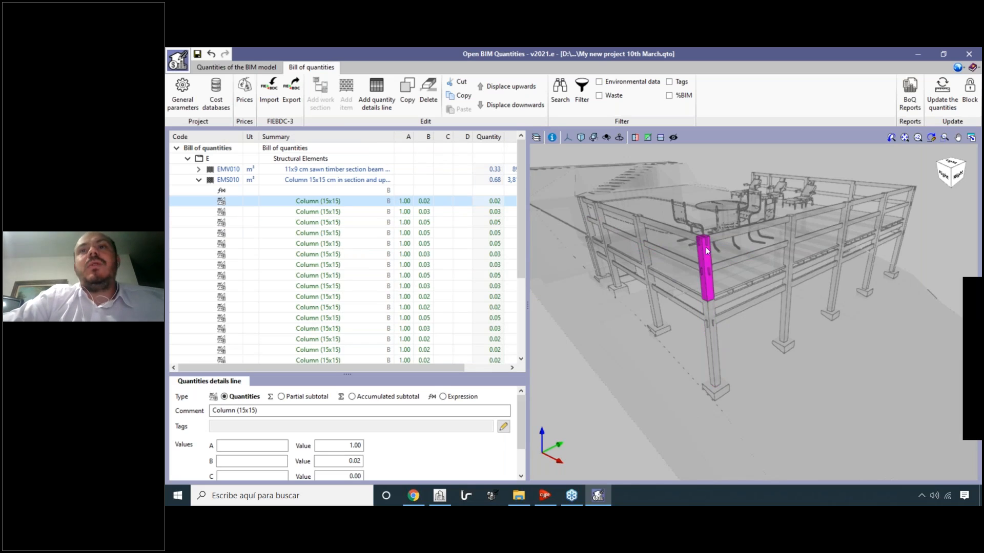
scroll(689, 254, down, 3)
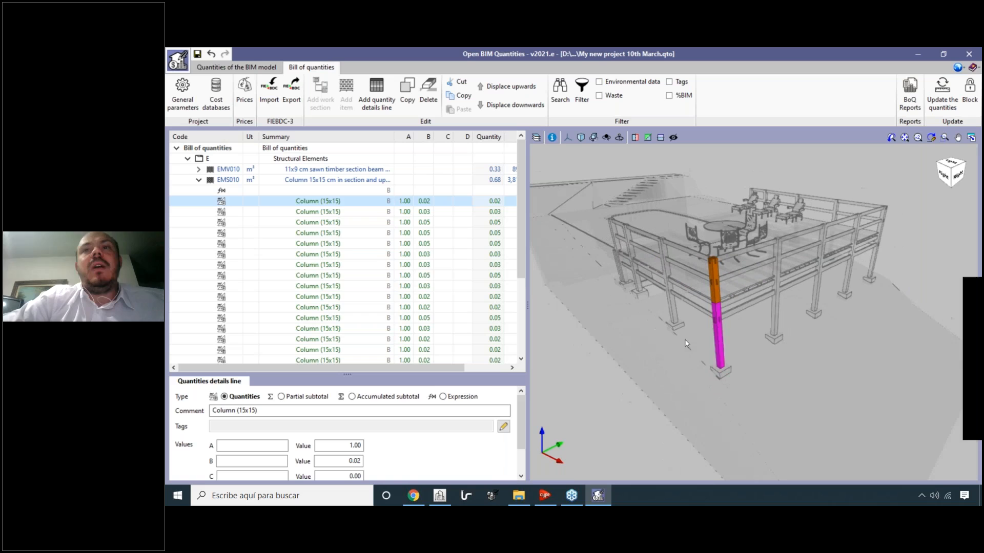
click(341, 276)
click(341, 309)
scroll(354, 246, down, 4)
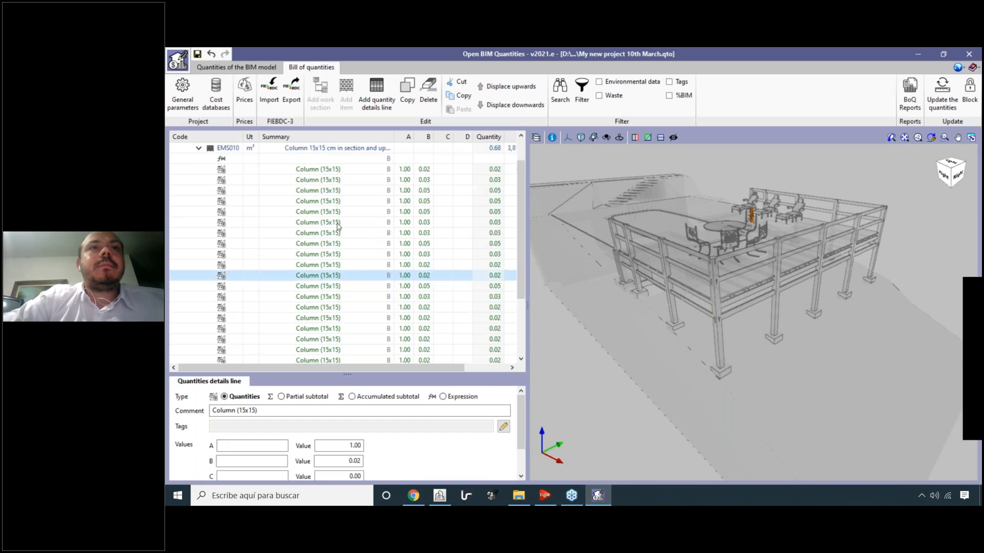
scroll(353, 266, up, 5)
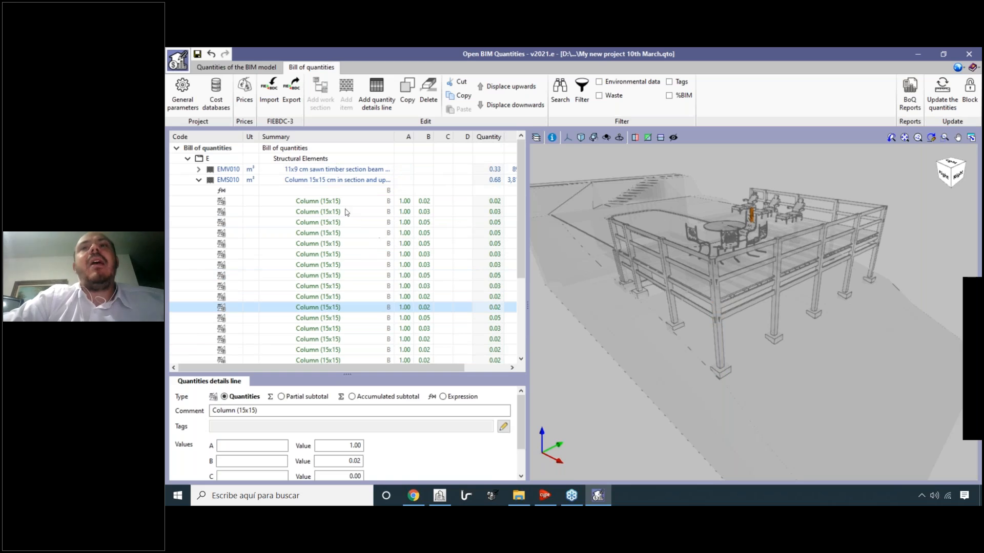
Highlight all columns of item EMS010, review the item's rate and amount, then collapse it.
click(330, 182)
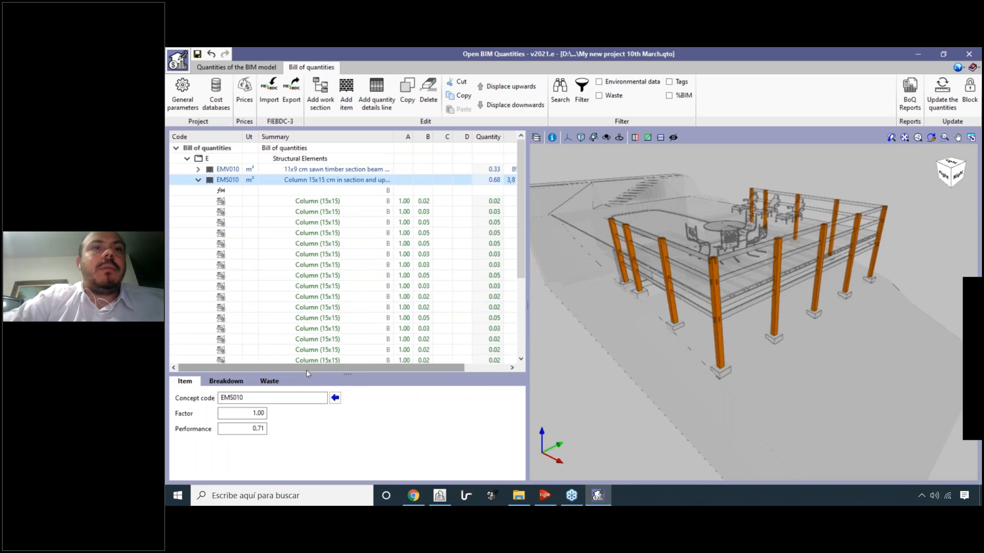
drag(302, 369, 351, 369)
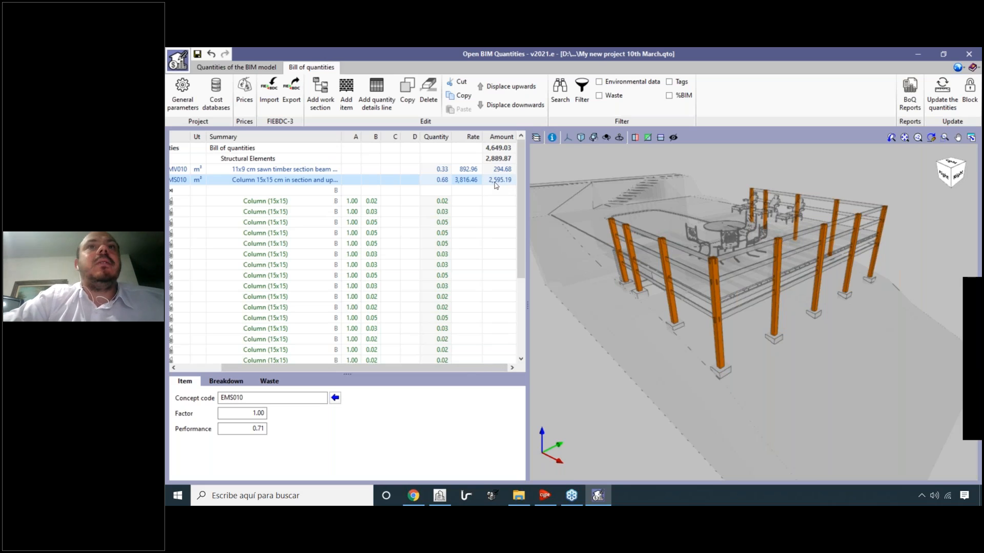
drag(482, 368, 436, 367)
click(198, 180)
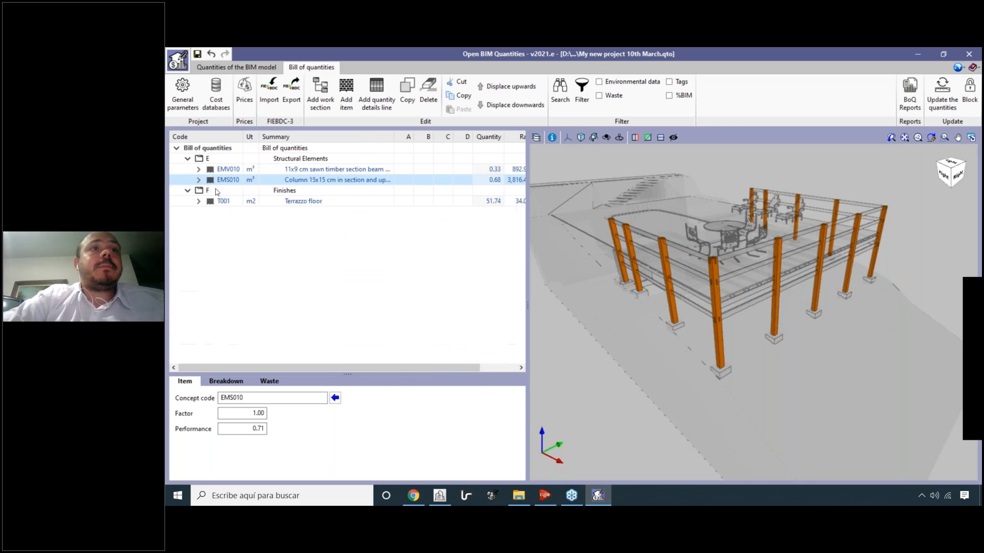
Select the terrazzo floor item T001 and inspect its highlighted floor around the pool and stairs in the 3D model.
click(297, 203)
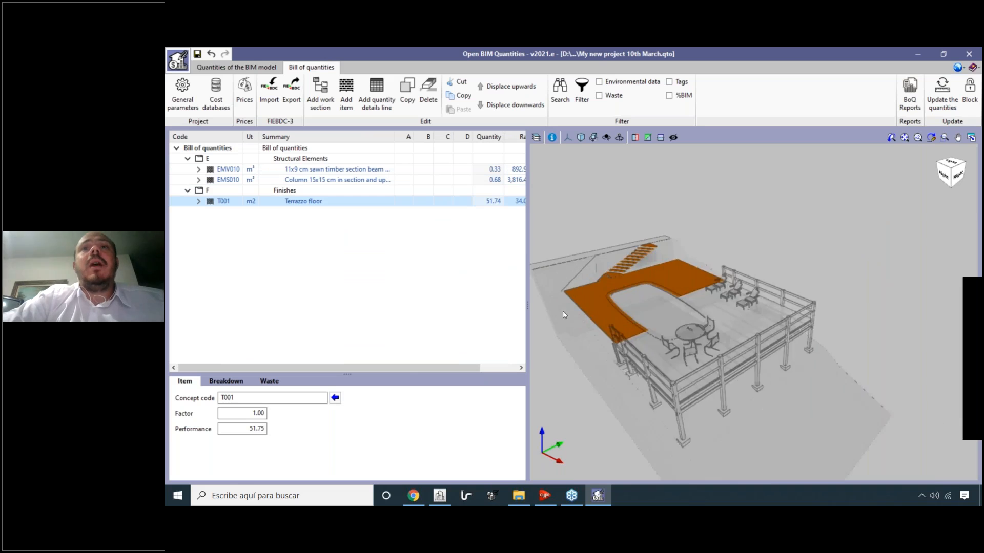
scroll(571, 317, up, 2)
middle_drag(599, 320, 647, 328)
scroll(641, 239, up, 2)
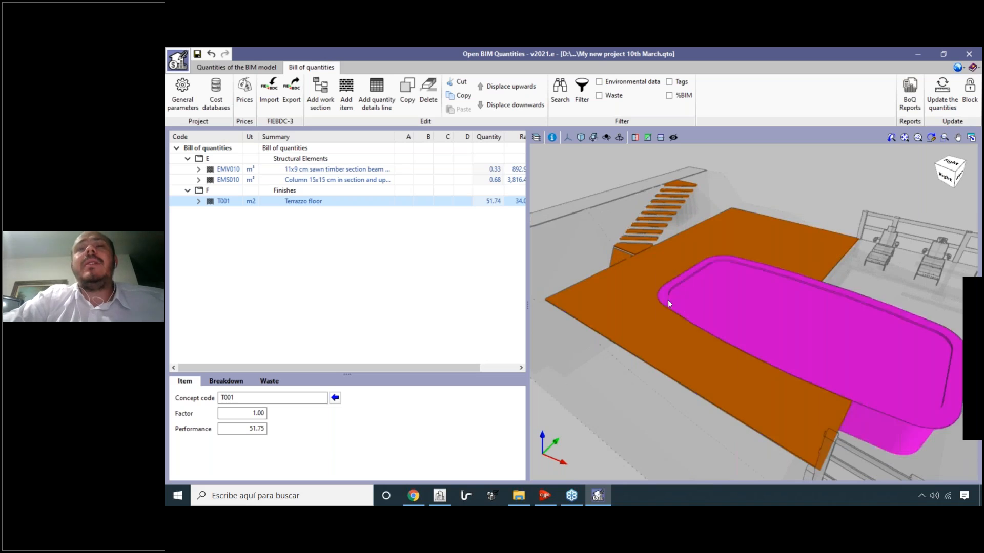
scroll(763, 229, up, 2)
scroll(764, 238, down, 2)
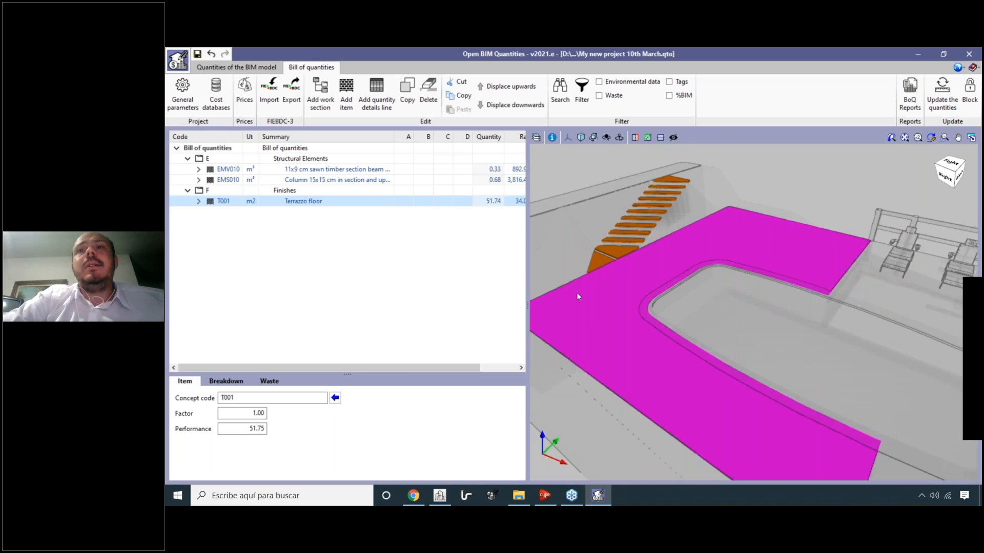
Expand terrazzo item T001 and compare its large pool-floor line and first stair lines with the 3D model.
click(199, 201)
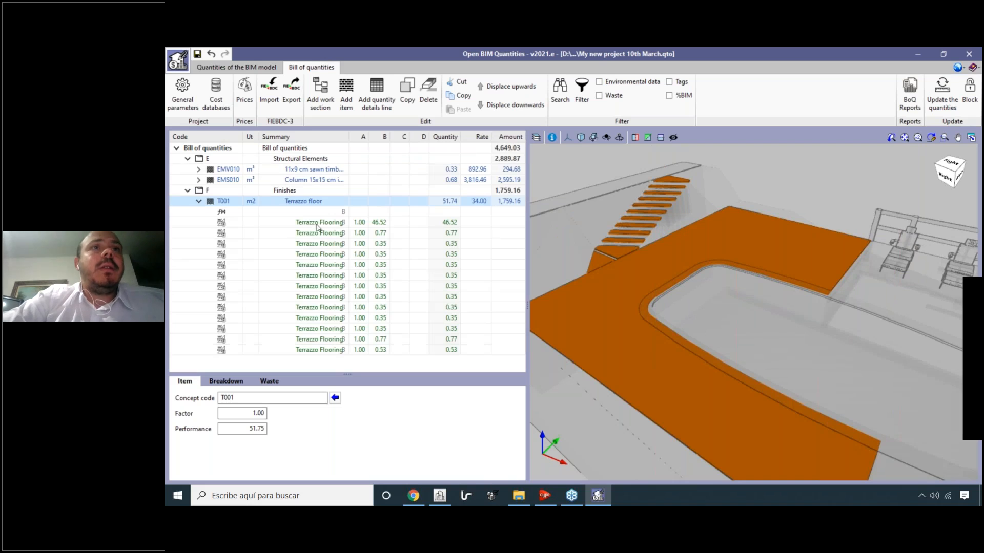
scroll(660, 274, down, 1)
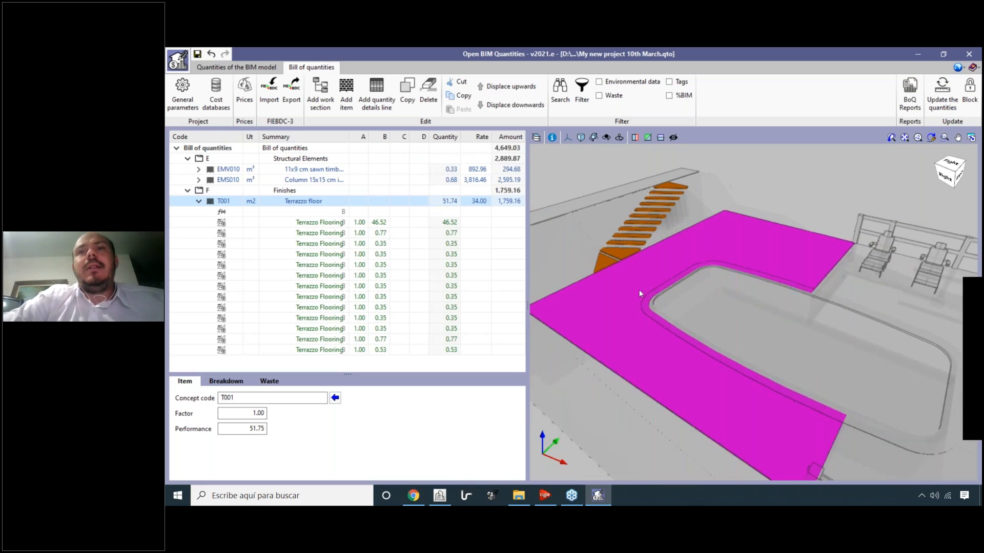
click(323, 223)
click(326, 244)
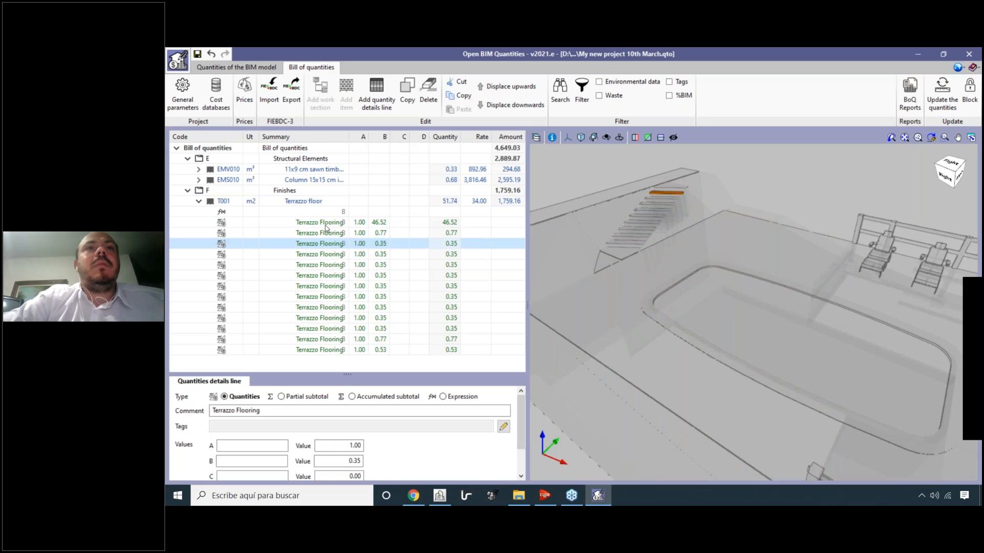
click(326, 225)
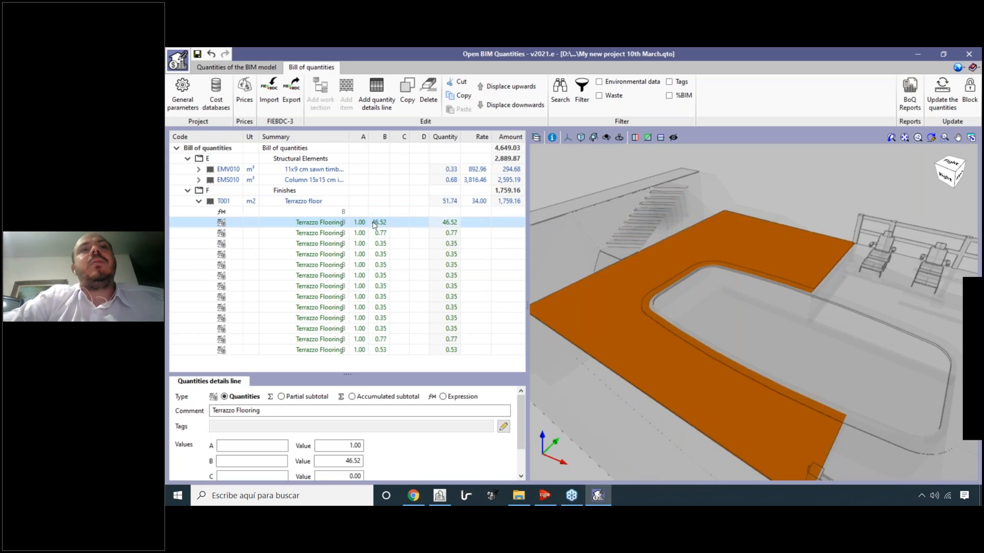
click(330, 233)
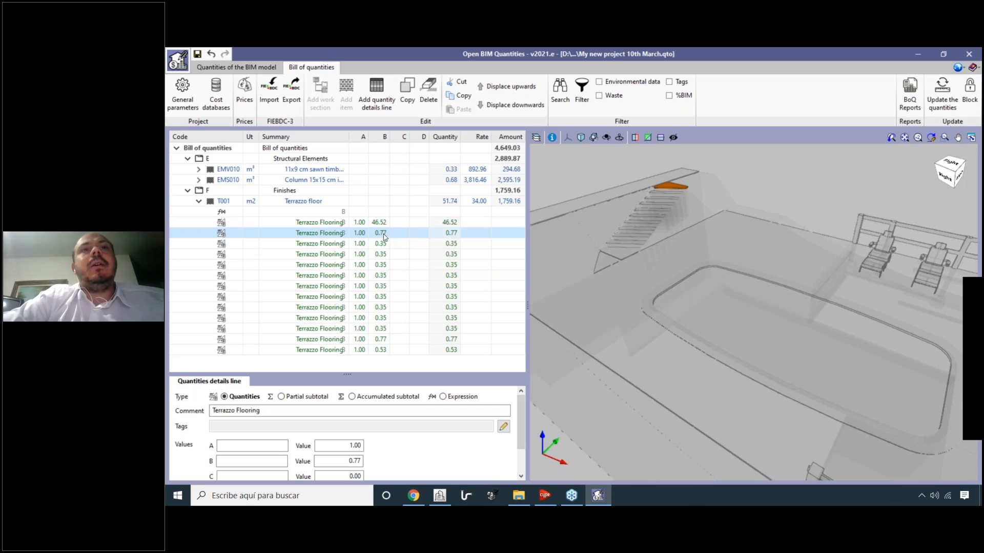
Check the remaining 0.35 Terrazzo Flooring lines one by one against the individual stair treads in the 3D model.
click(386, 256)
click(386, 266)
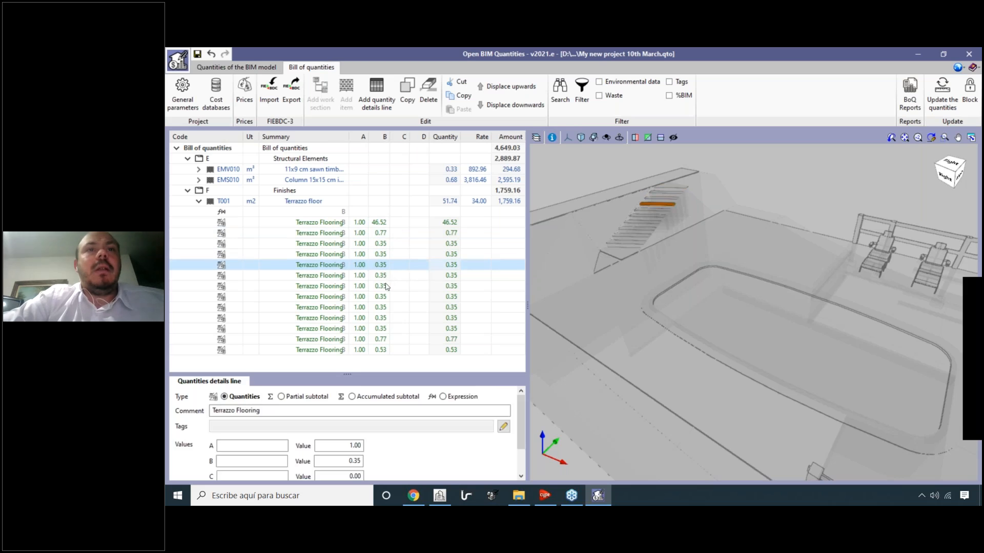
click(386, 278)
click(383, 287)
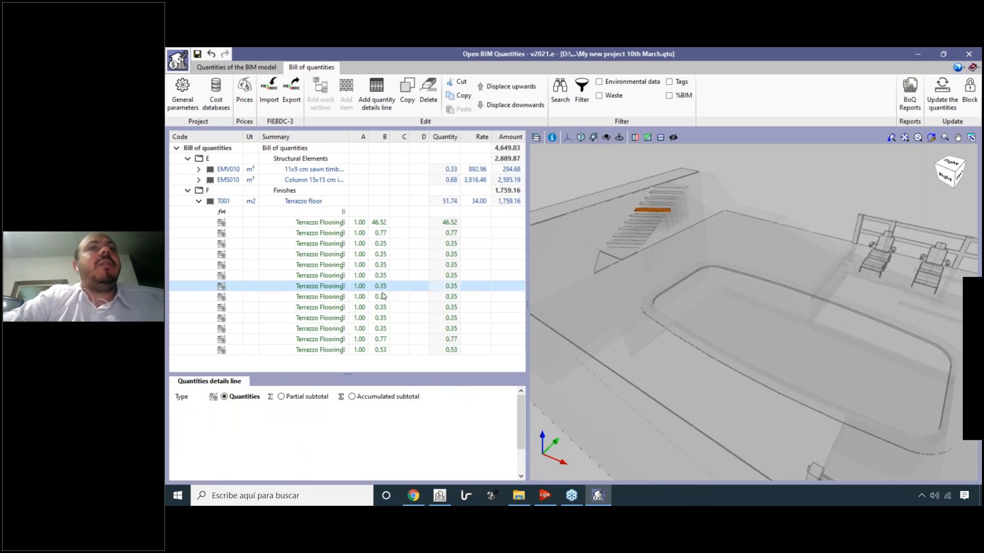
click(386, 295)
scroll(635, 242, down, 3)
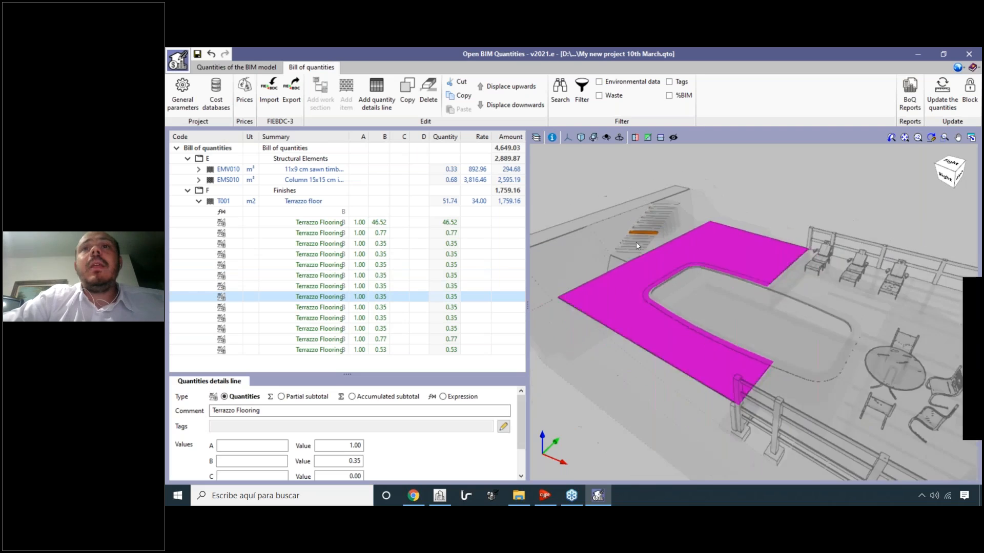
scroll(634, 235, up, 4)
scroll(633, 229, down, 2)
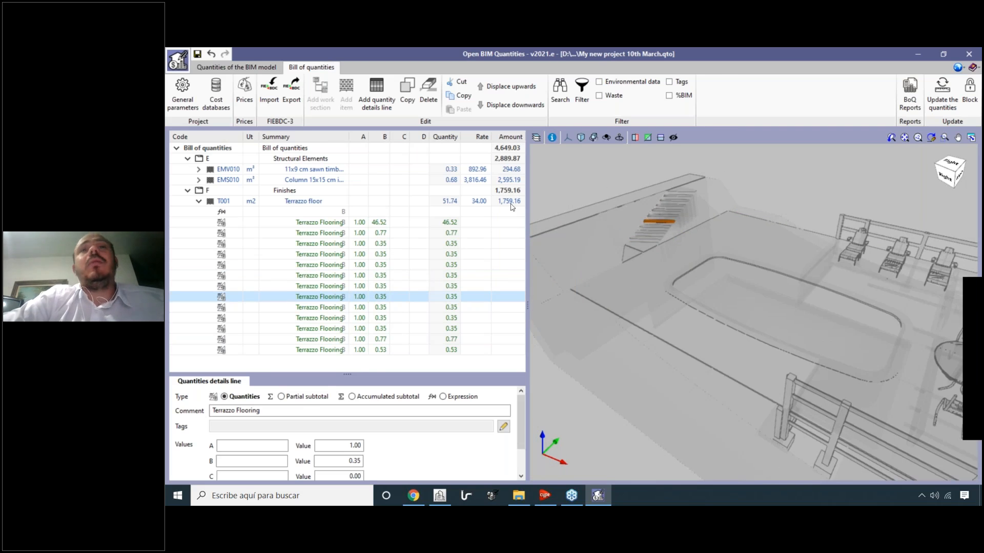
Highlight the whole terrazzo item T001, review its amount, and inspect the deck's supporting beams in the 3D model.
click(495, 203)
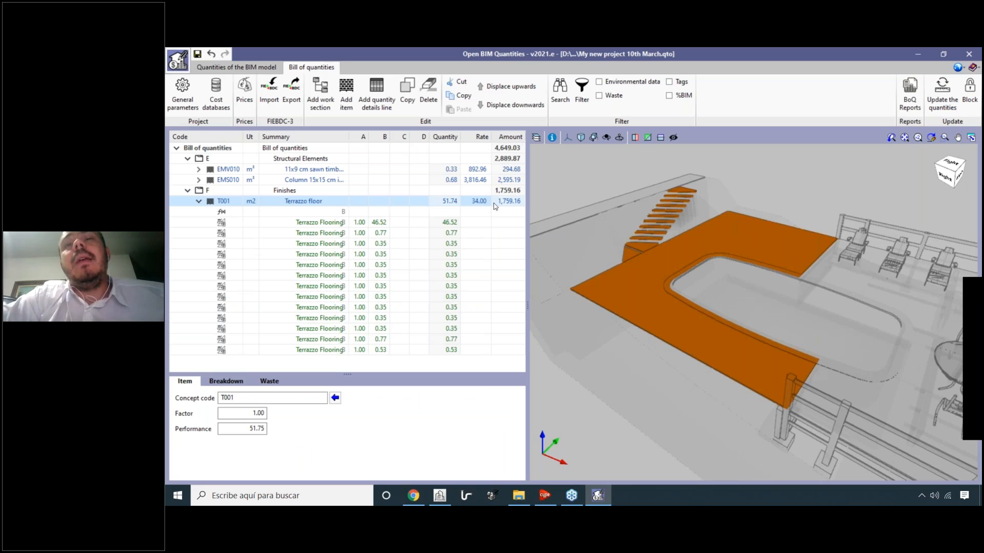
scroll(572, 289, down, 3)
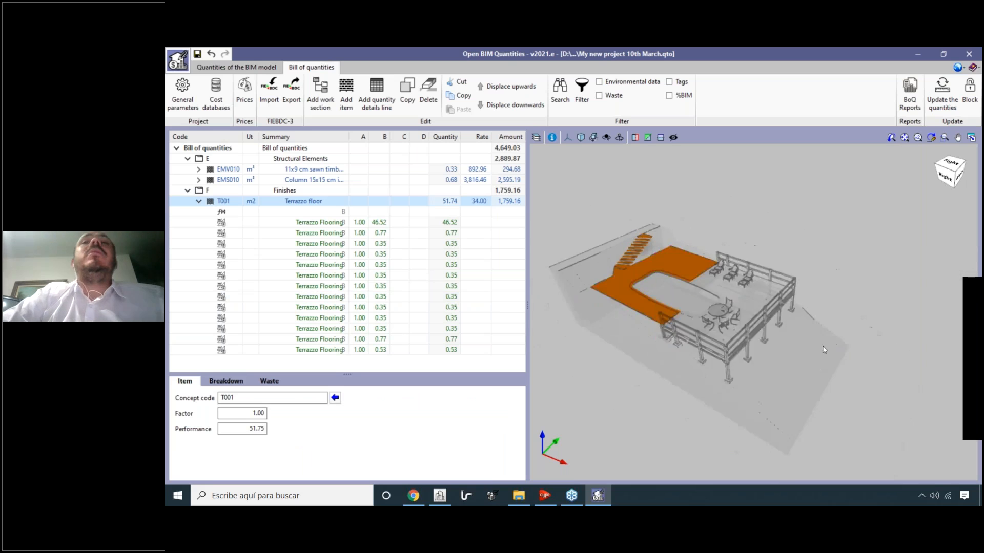
scroll(805, 341, up, 3)
middle_drag(796, 330, 729, 301)
scroll(815, 289, up, 4)
scroll(730, 299, down, 2)
scroll(662, 312, up, 1)
scroll(662, 312, down, 1)
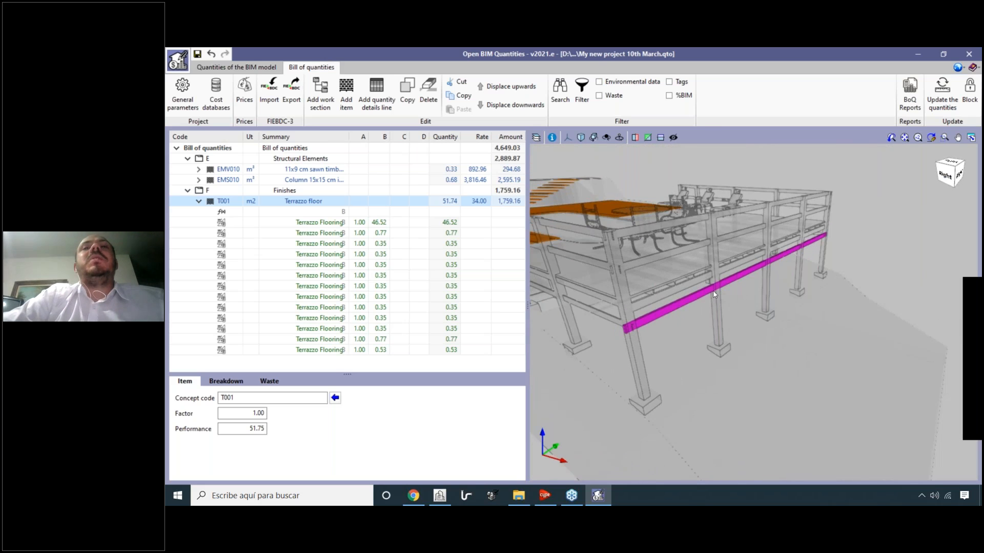
scroll(661, 303, down, 5)
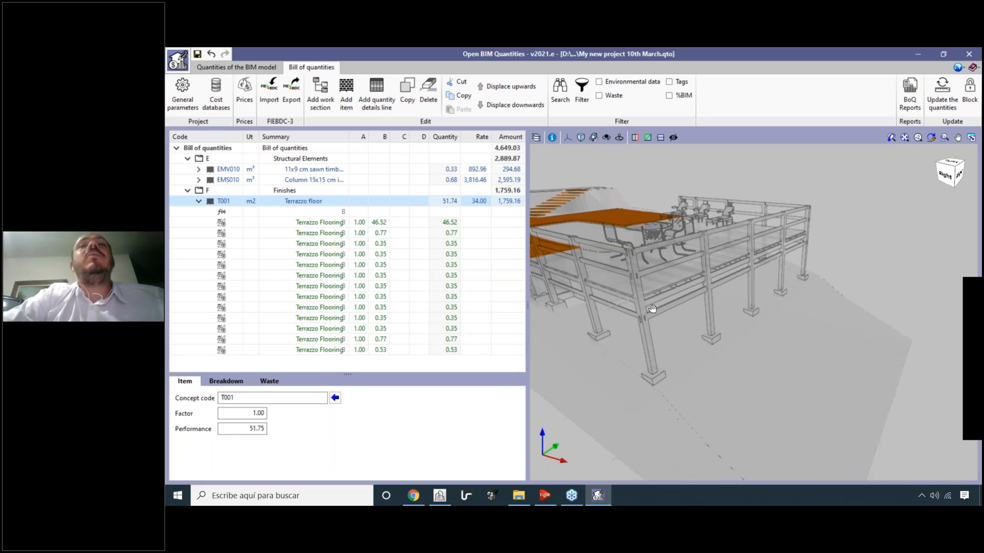
middle_drag(695, 321, 674, 312)
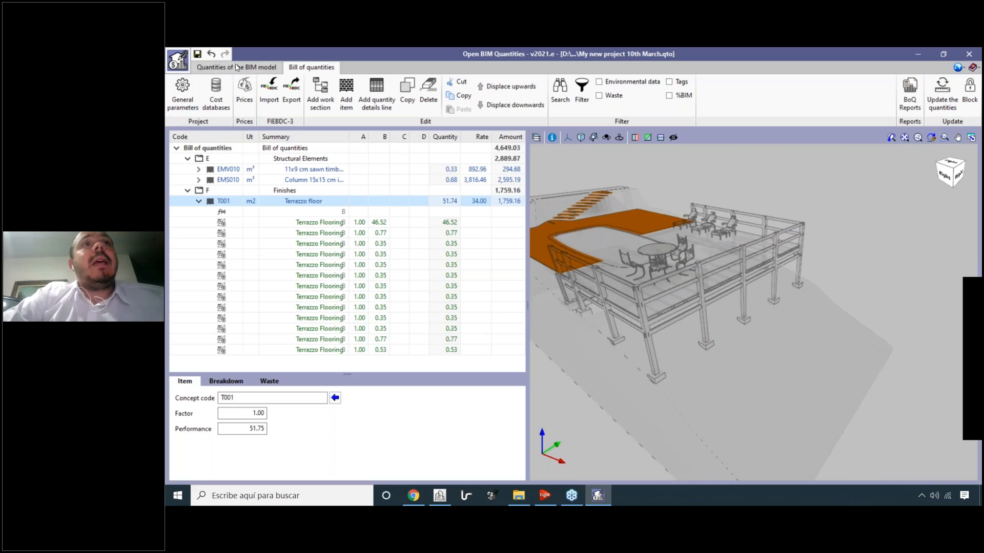
Open the rule set "My new set of measuremnt rules (10th march)" for editing and select its Beams rule.
click(236, 68)
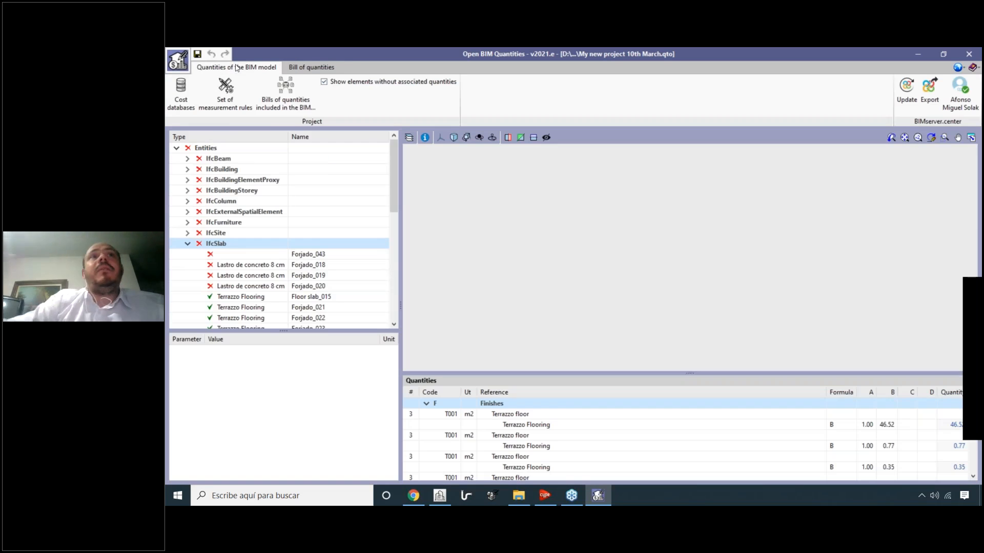
scroll(234, 270, down, 1)
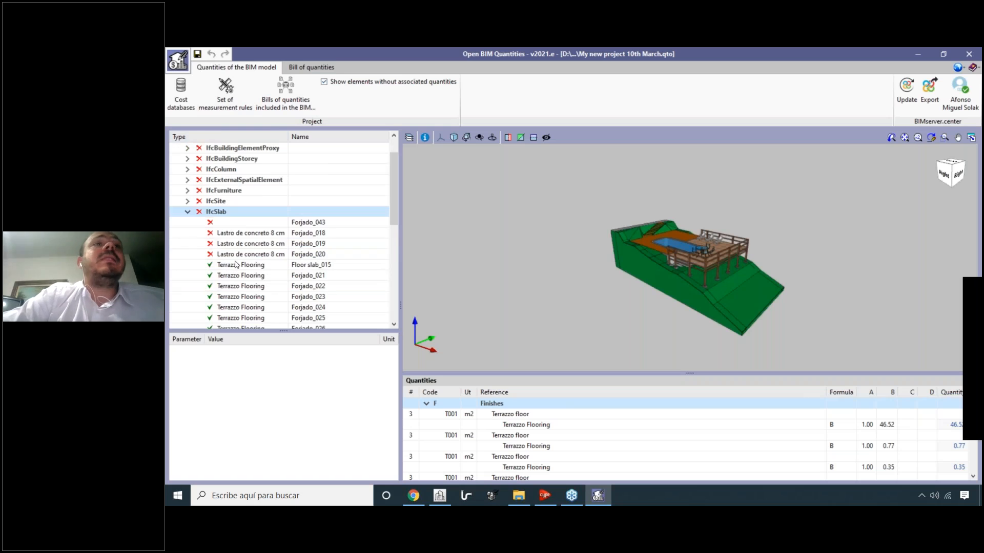
click(236, 109)
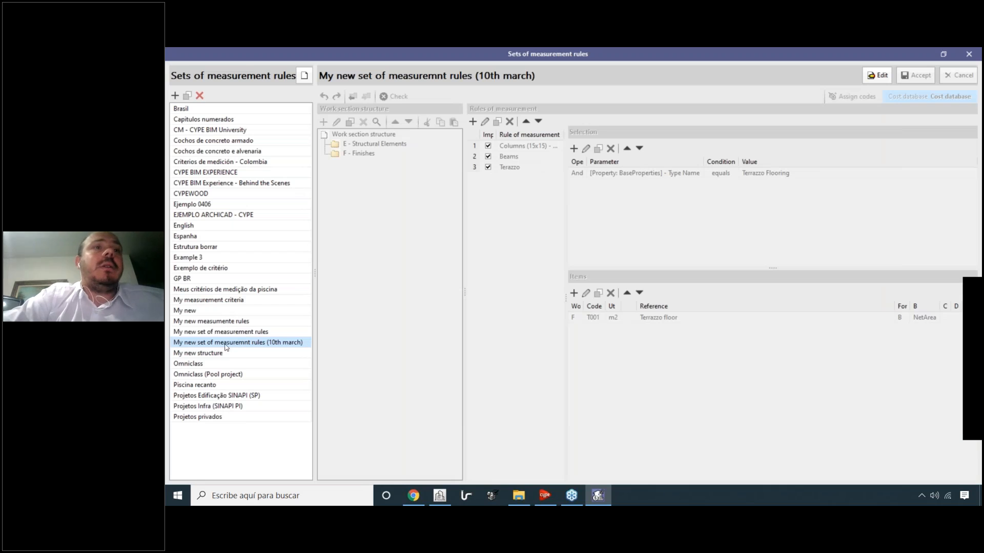
click(876, 76)
click(374, 144)
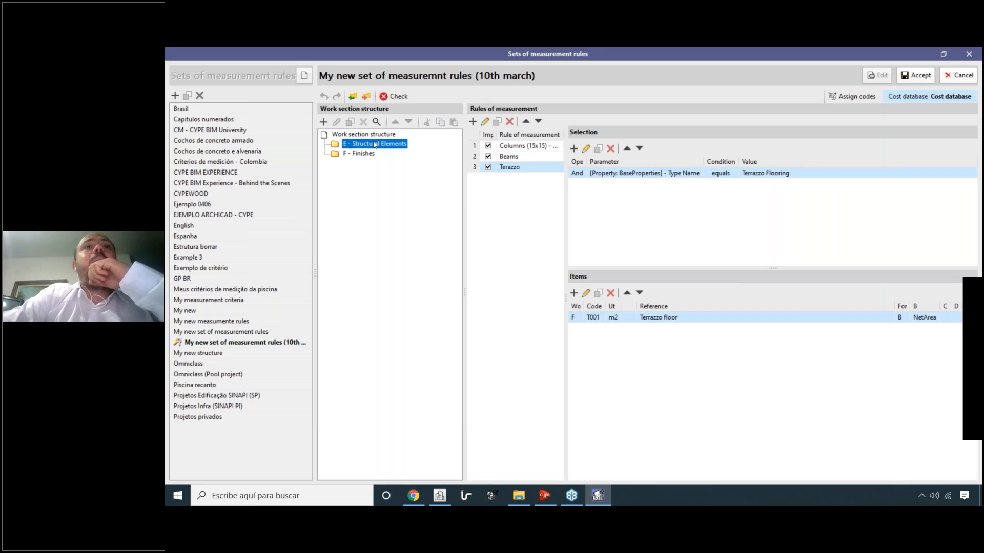
click(513, 159)
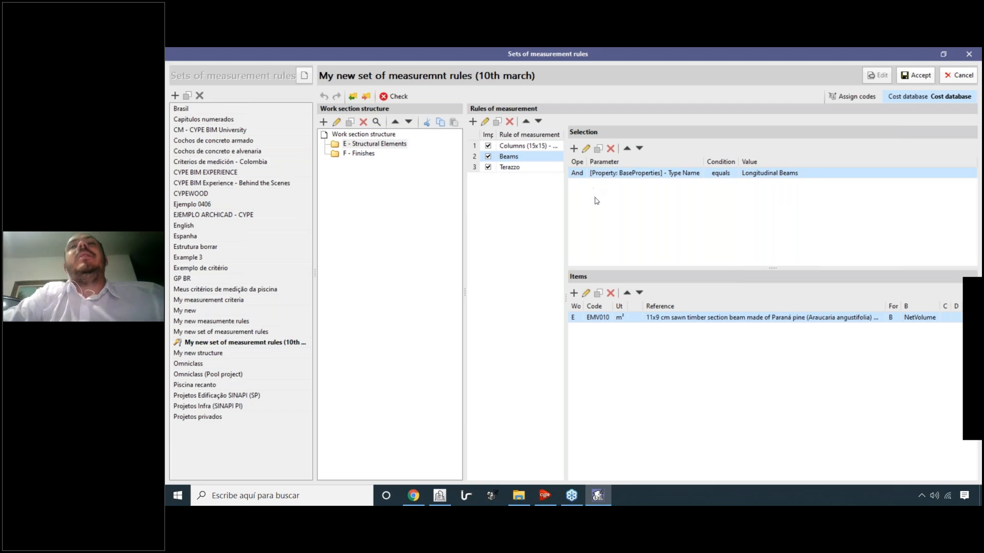
Duplicate the Longitudinal Beams condition of the Beams rule and set the copy's Type Name value to Transversal Beams.
click(586, 148)
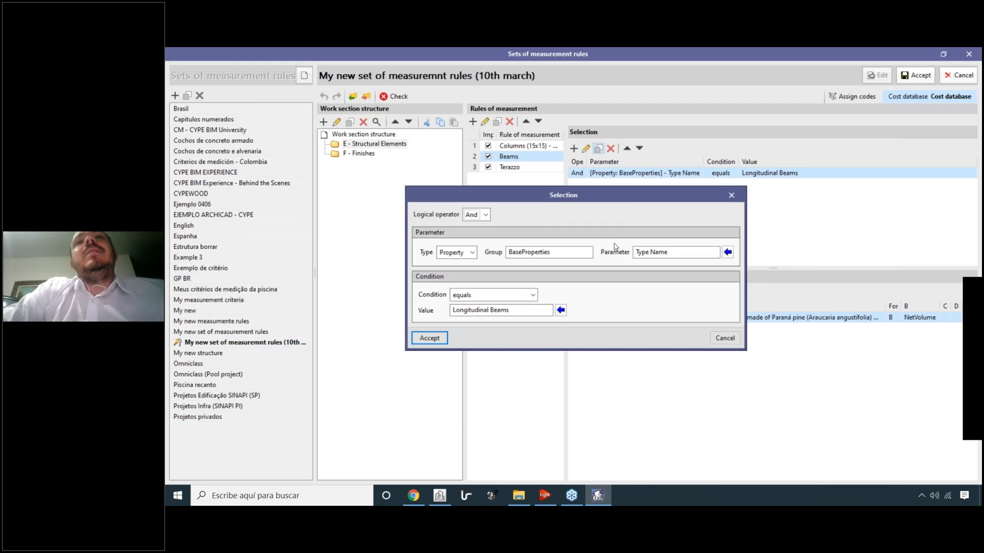
drag(626, 199, 627, 239)
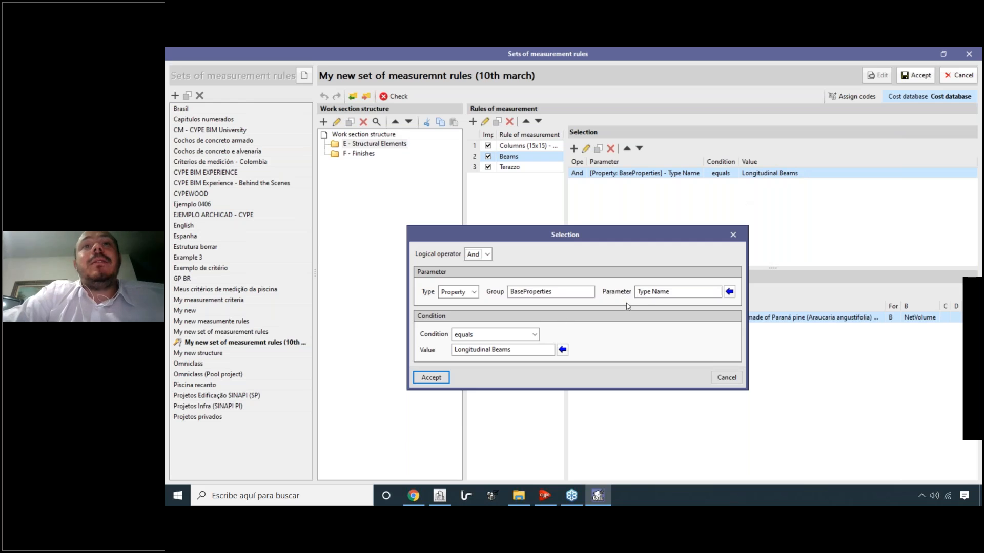
click(563, 350)
text(trans)
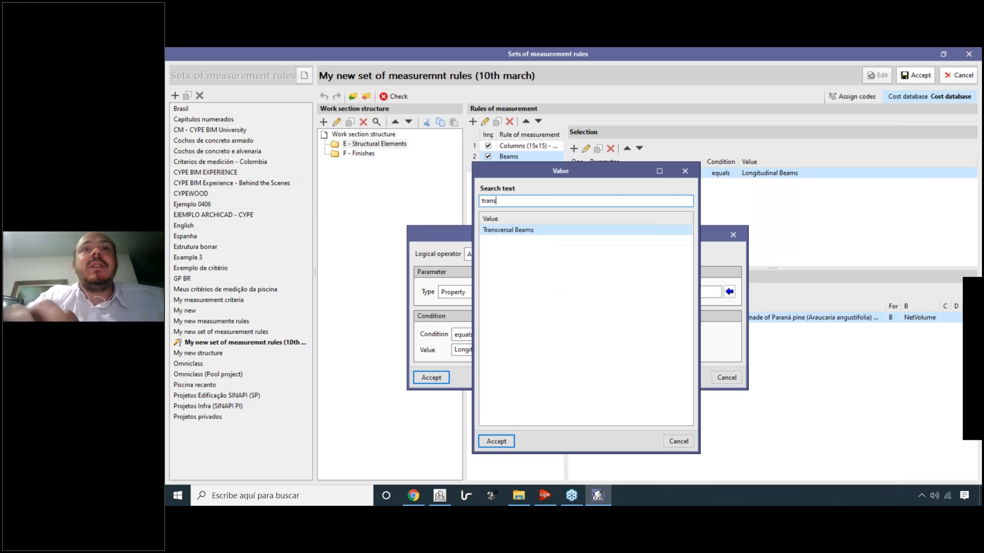
double_click(537, 231)
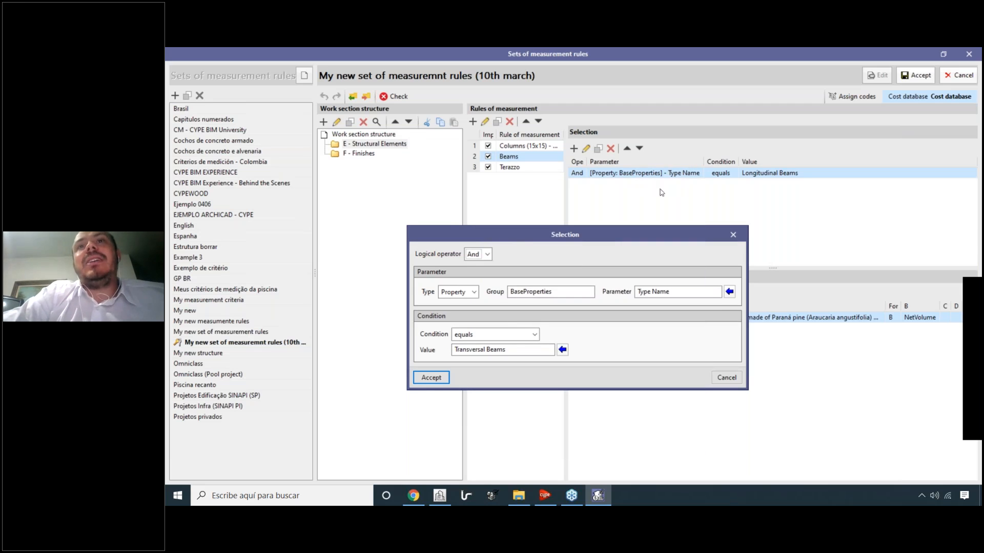
click(431, 378)
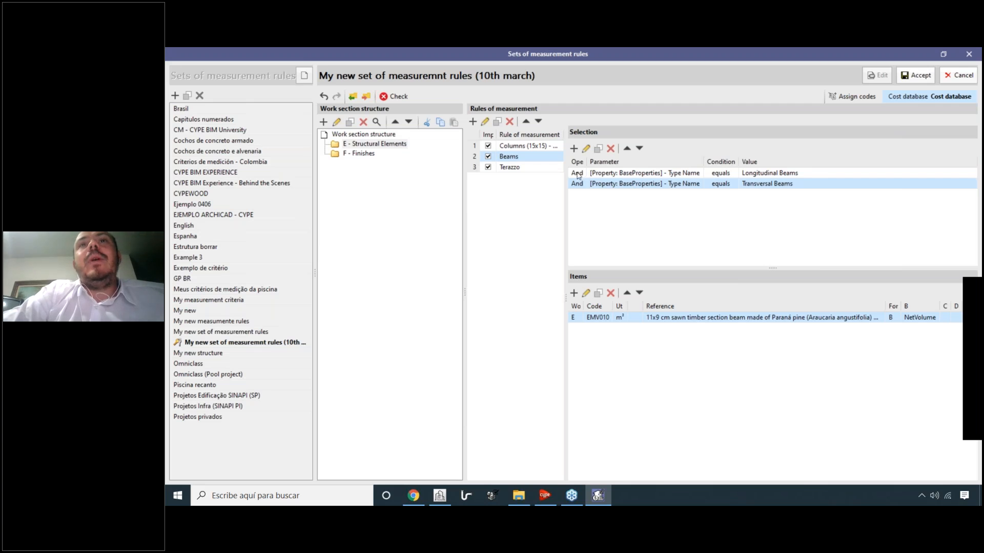
Widen the Operator column and change the logical operator of the Longitudinal Beams condition to Or.
drag(585, 161, 644, 162)
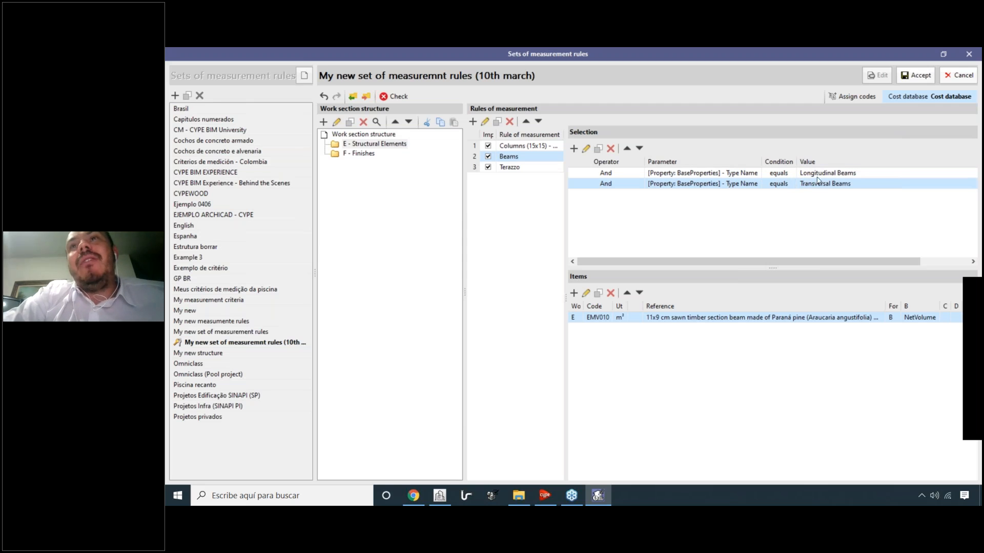
click(647, 174)
click(646, 186)
click(643, 175)
click(641, 187)
click(640, 176)
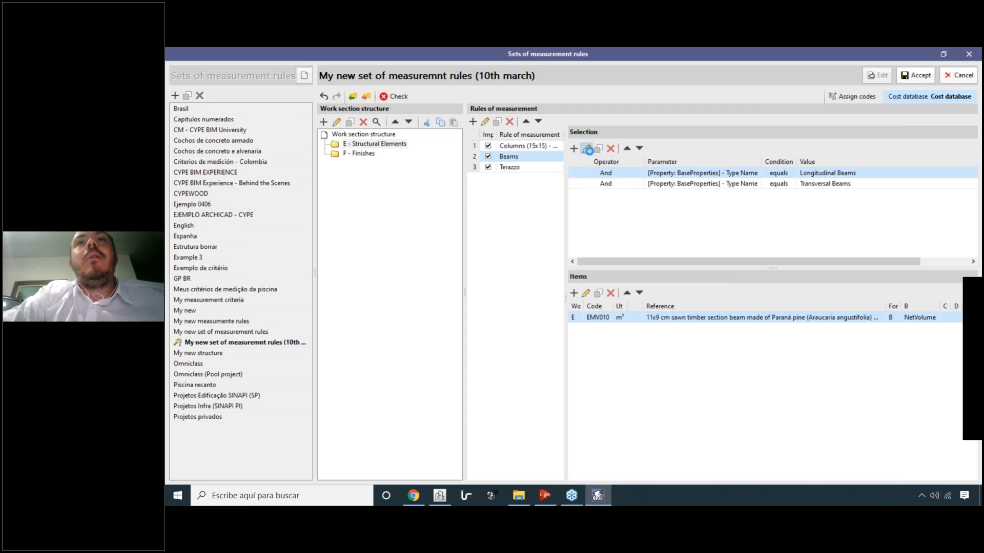
click(585, 149)
click(484, 214)
click(482, 237)
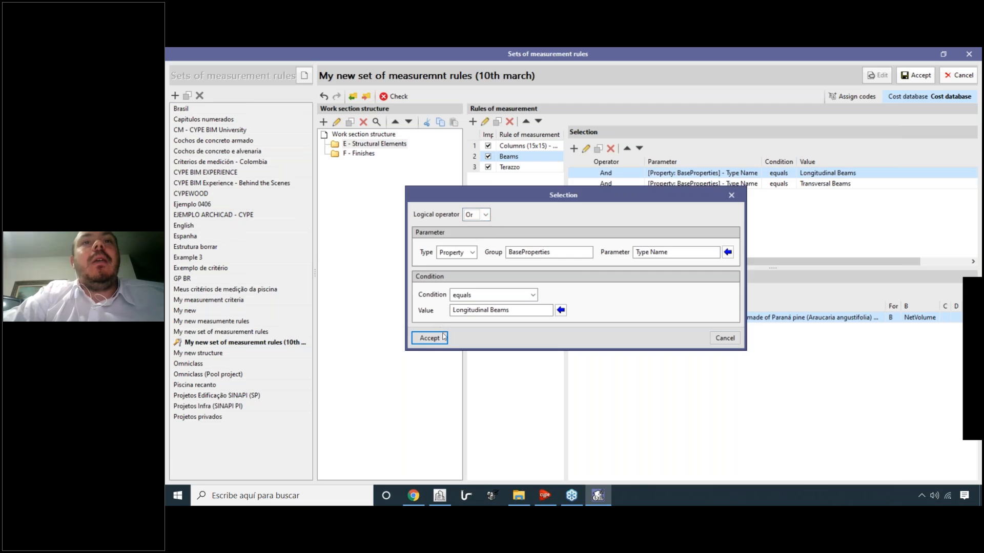
click(430, 338)
Change the logical operator of the Transversal Beams condition to Or.
click(603, 185)
click(585, 149)
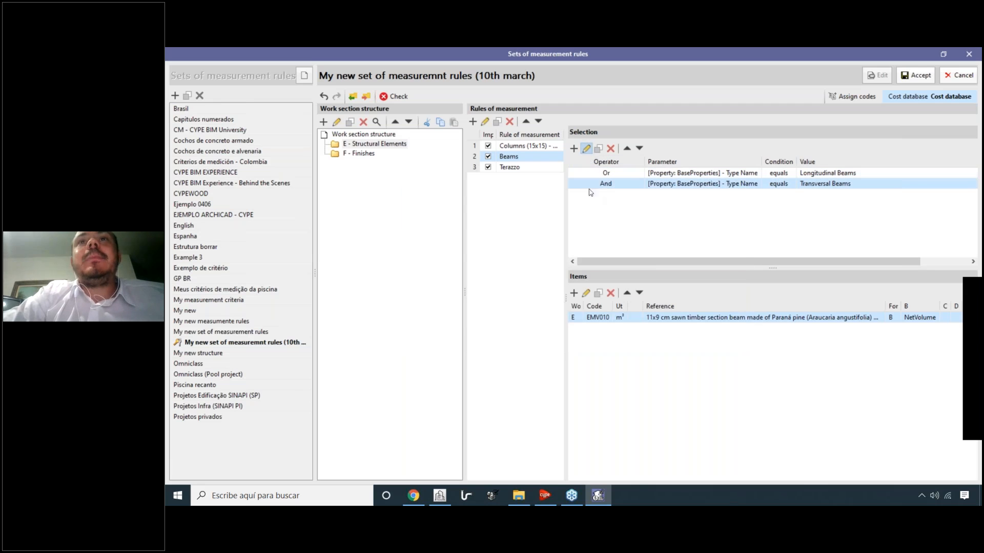
click(485, 215)
click(479, 235)
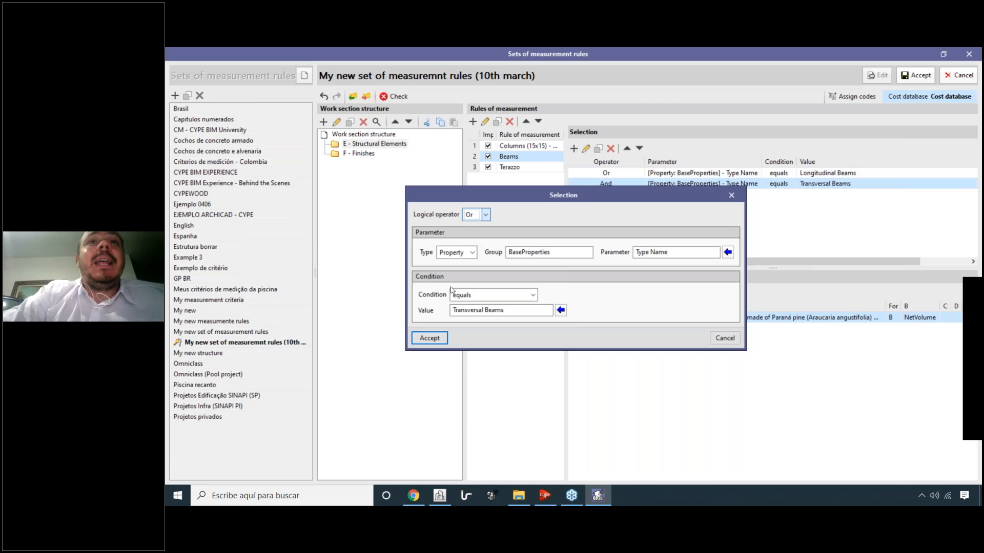
click(437, 338)
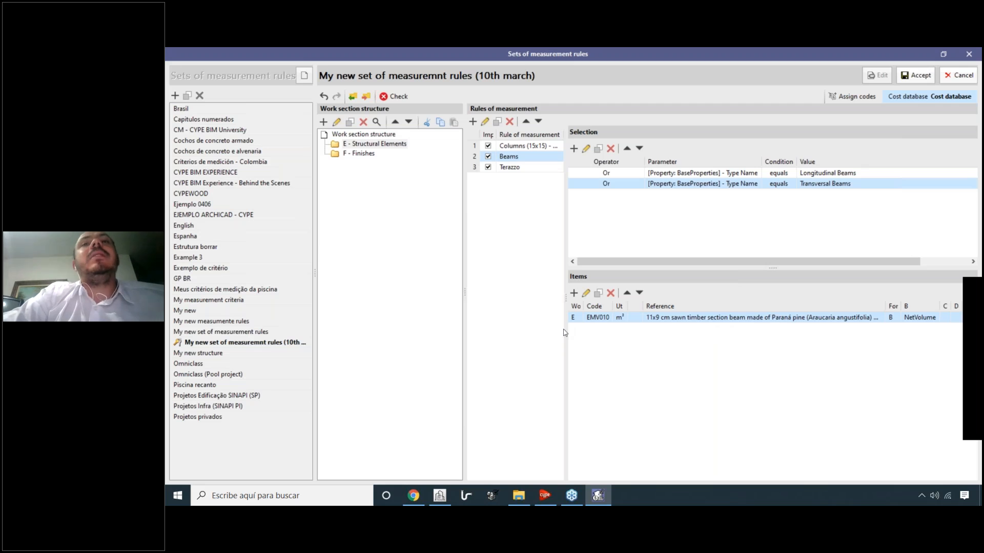
Save the edited set of measurement rules and close the rule editor.
drag(565, 326, 560, 326)
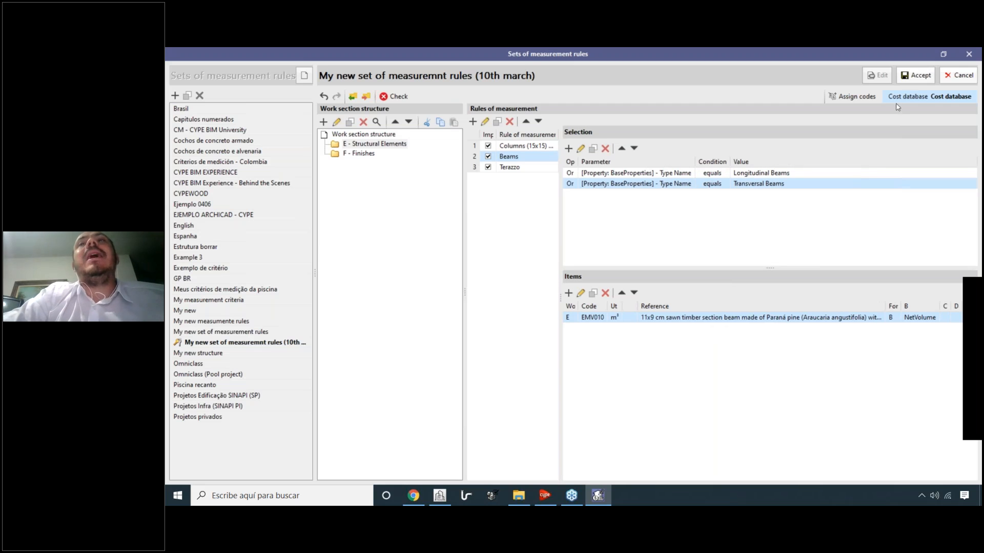
click(909, 77)
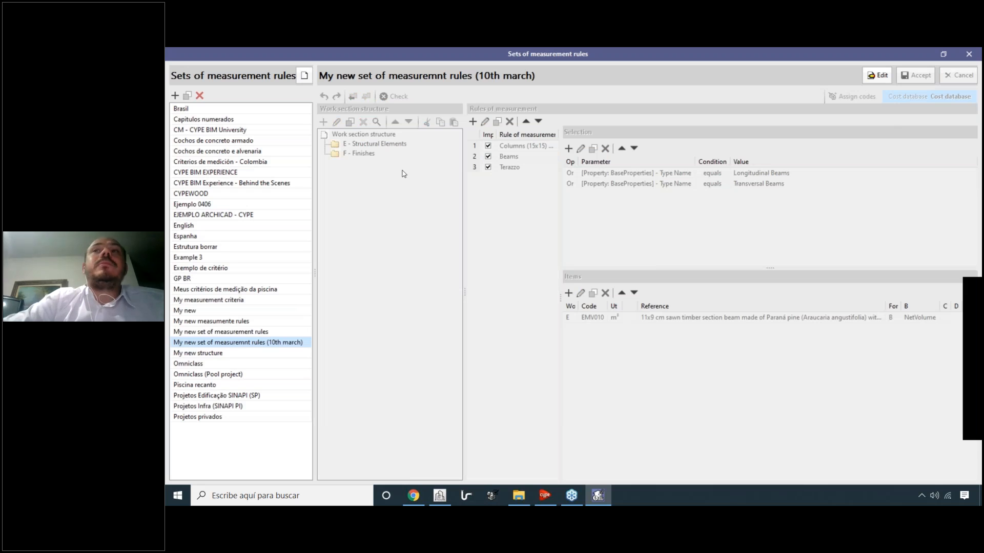
click(958, 56)
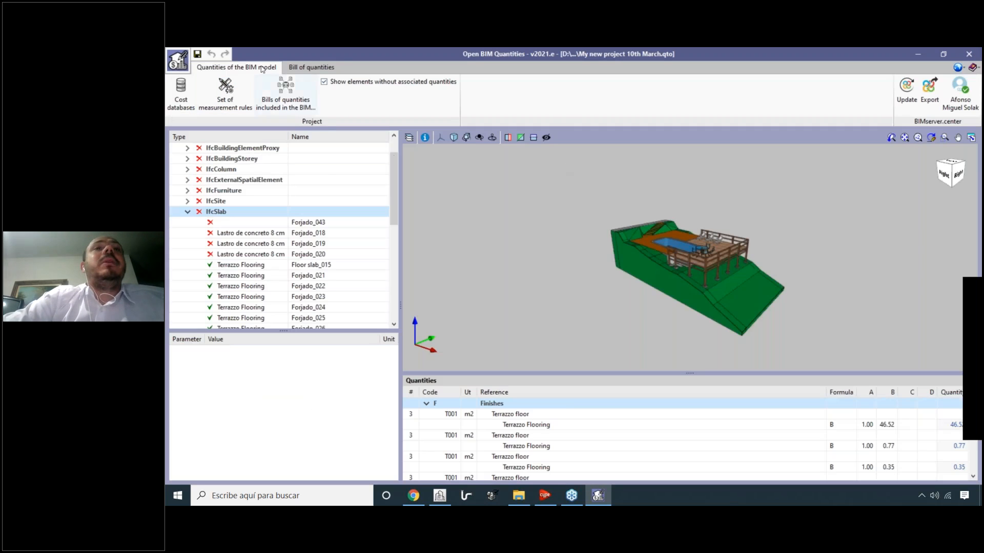
Update the quantities in the bill of quantities, deleting its current data and using the cost database.
click(304, 68)
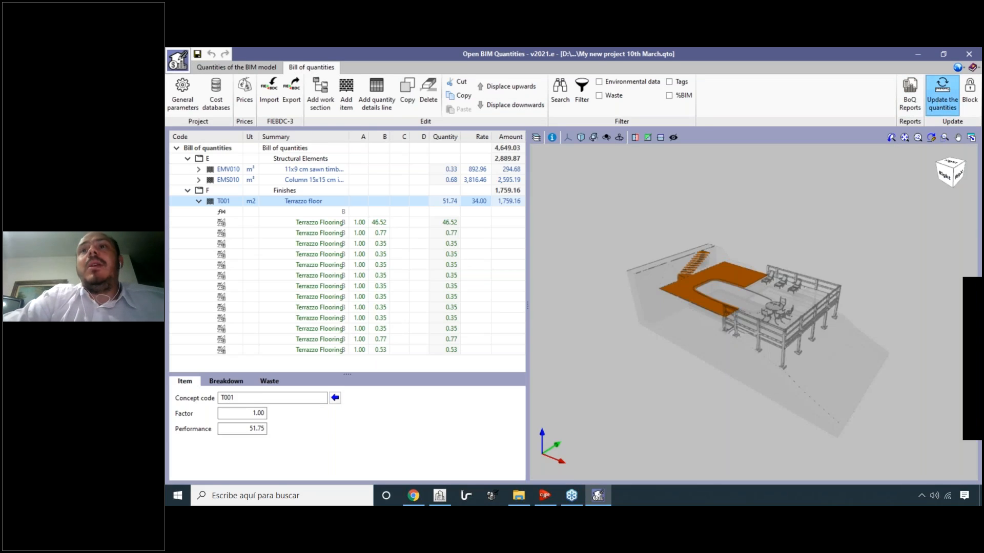
click(942, 92)
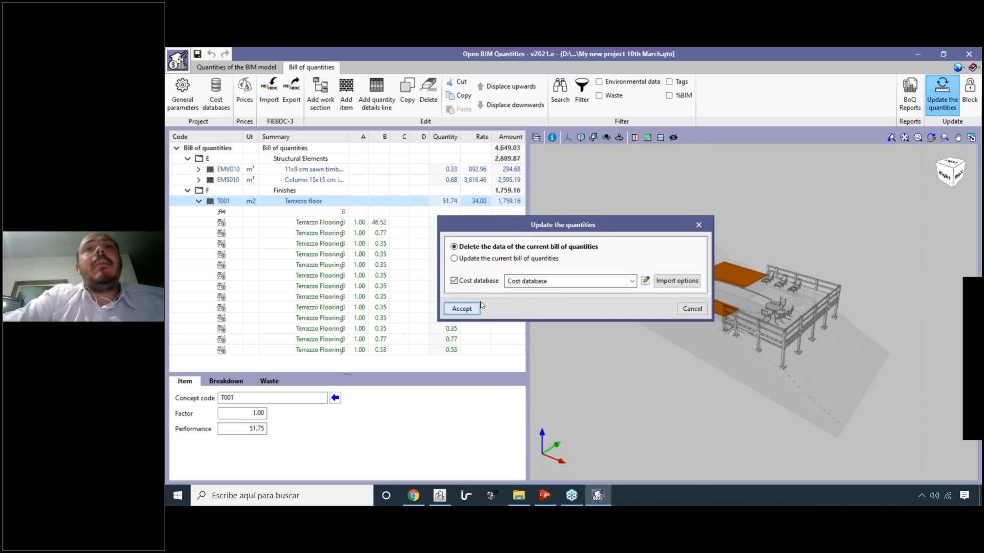
click(464, 310)
click(505, 290)
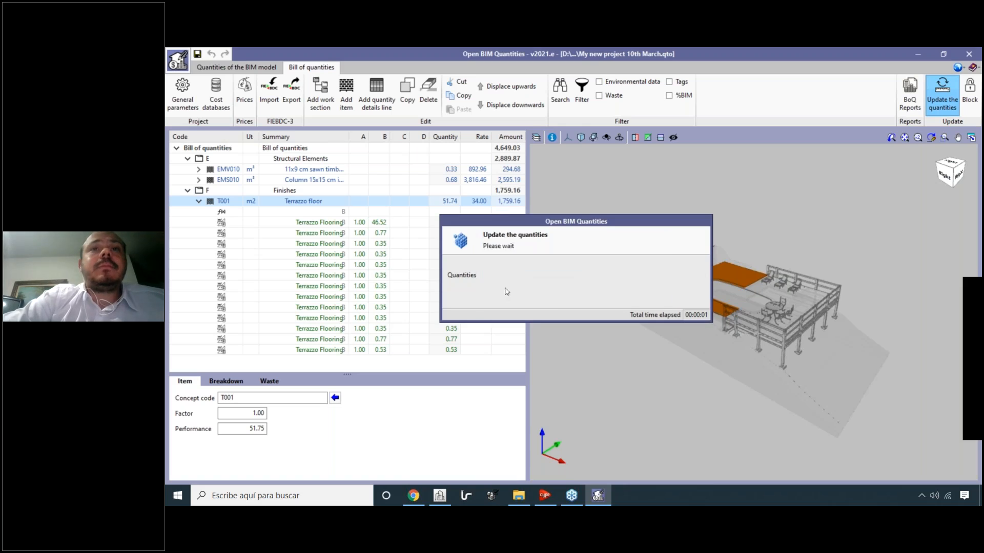
click(576, 300)
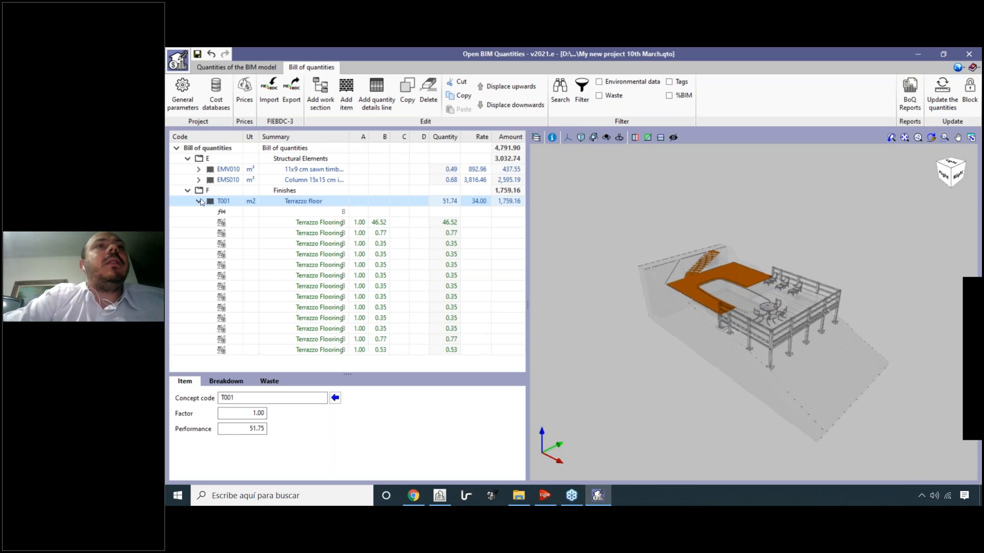
Highlight the elements of timber beam item EMV010 in the 3D view and inspect which deck beams it covers.
click(296, 171)
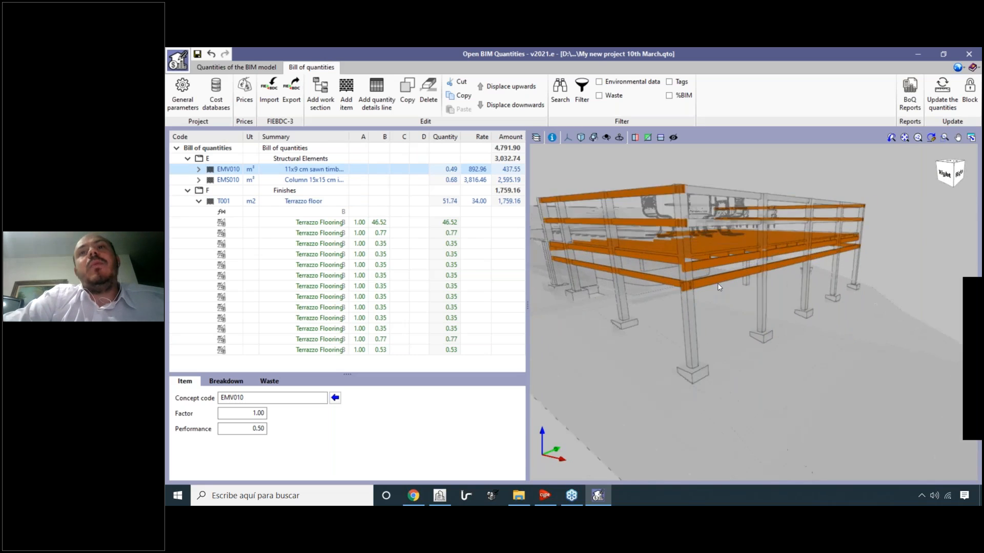
scroll(719, 286, up, 4)
scroll(721, 285, down, 2)
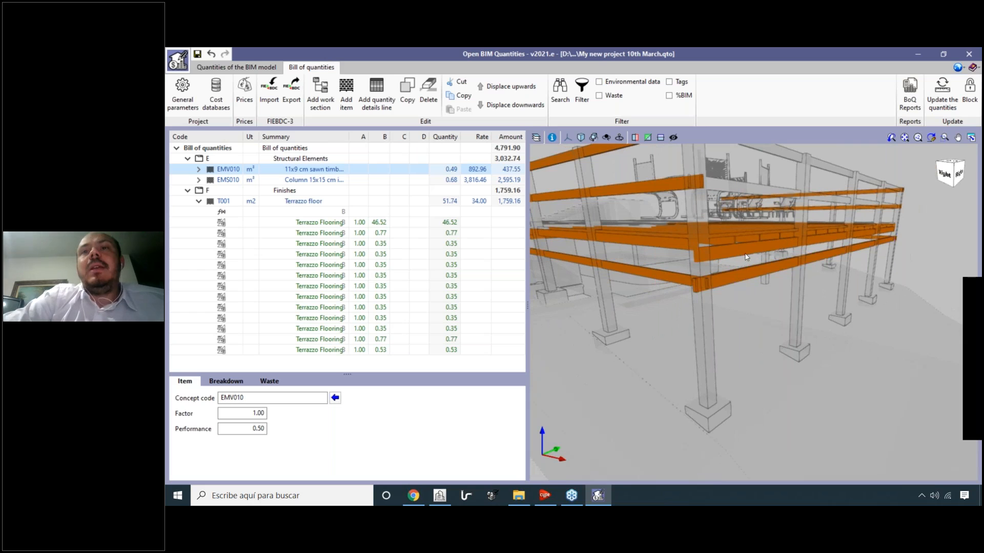
middle_drag(724, 285, 752, 311)
scroll(759, 319, down, 2)
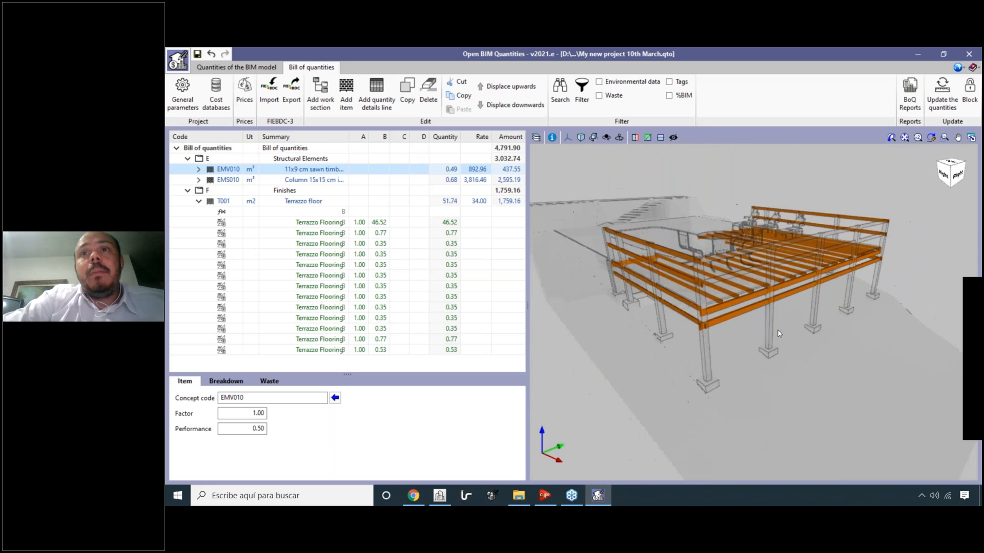
middle_drag(830, 346, 799, 370)
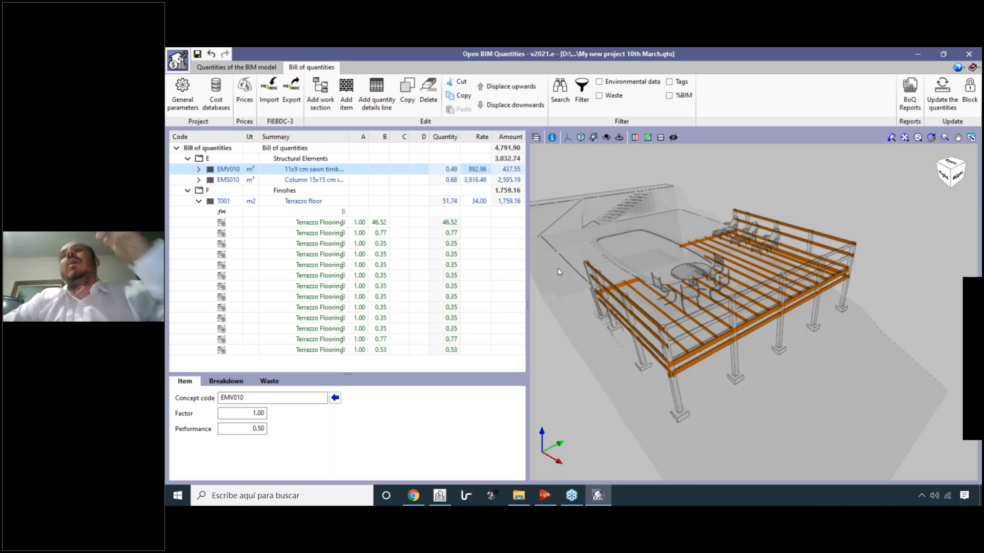
Switch to CYPE Architecture and bring the wooden deck's outer corner columns into close view.
click(440, 496)
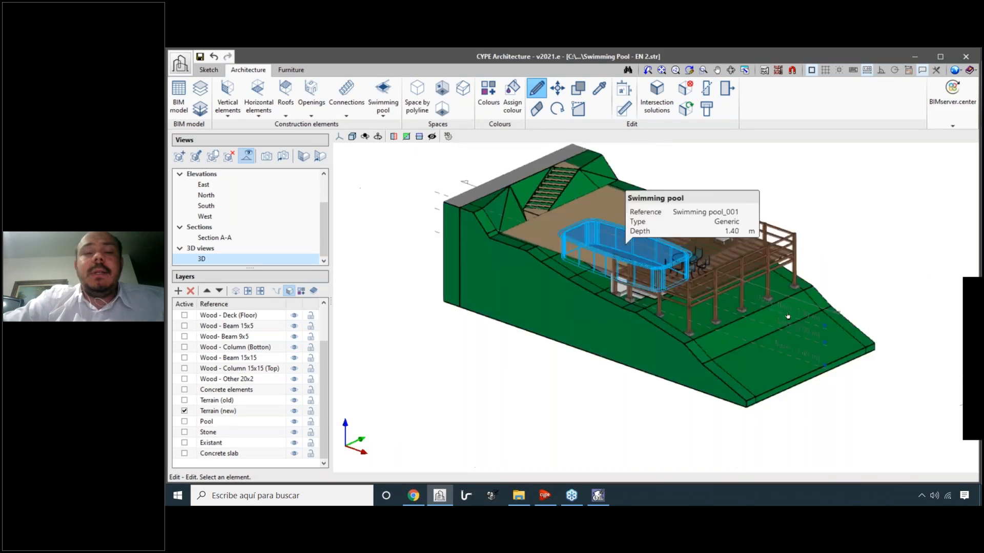
scroll(690, 306, up, 10)
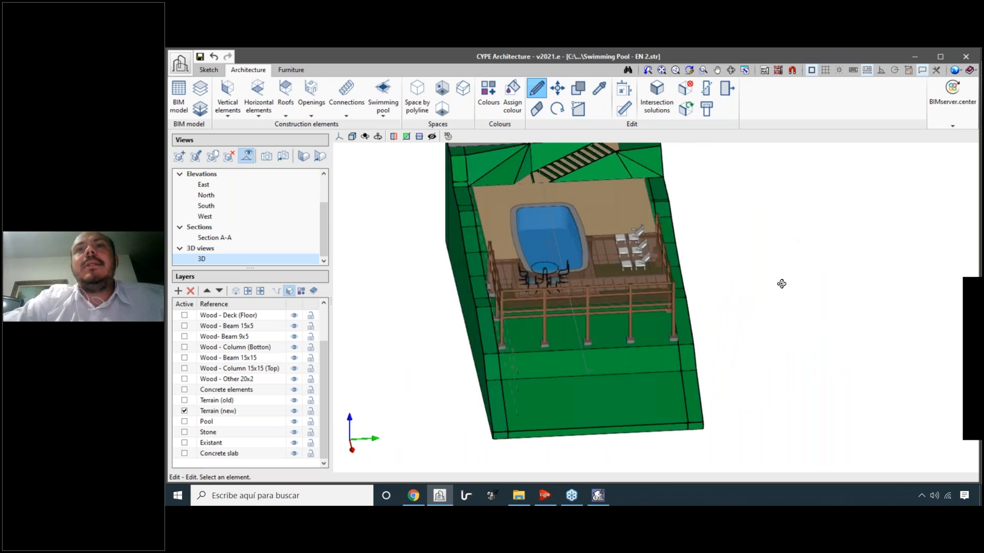
shift+middle_drag(779, 277, 797, 268)
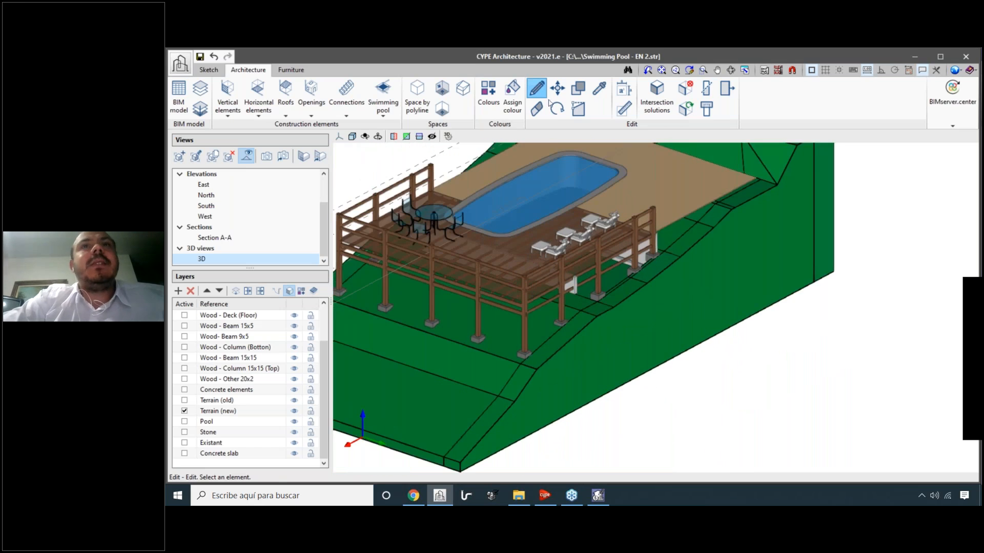
scroll(539, 307, up, 3)
Copy the lower wooden columns along the deck's side edge 1.05 m inward along the front edge.
click(519, 327)
click(566, 297)
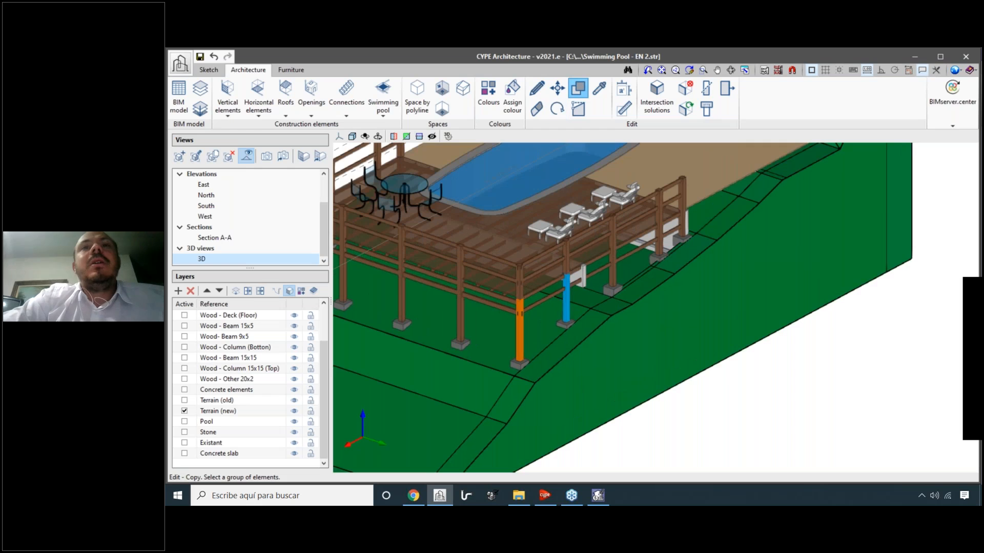
scroll(607, 280, up, 1)
click(611, 279)
scroll(611, 279, up, 2)
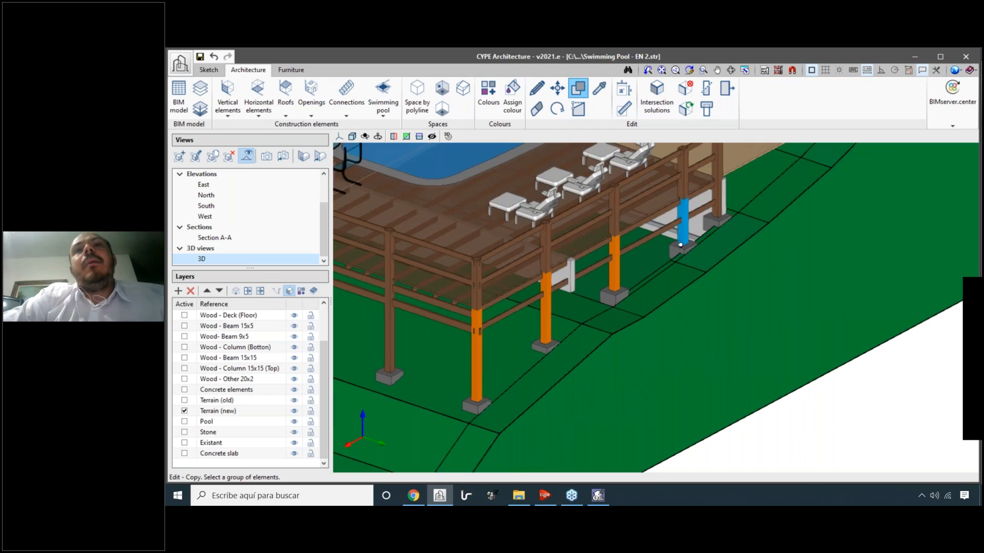
click(719, 203)
scroll(741, 230, down, 4)
scroll(544, 291, up, 1)
scroll(543, 291, up, 4)
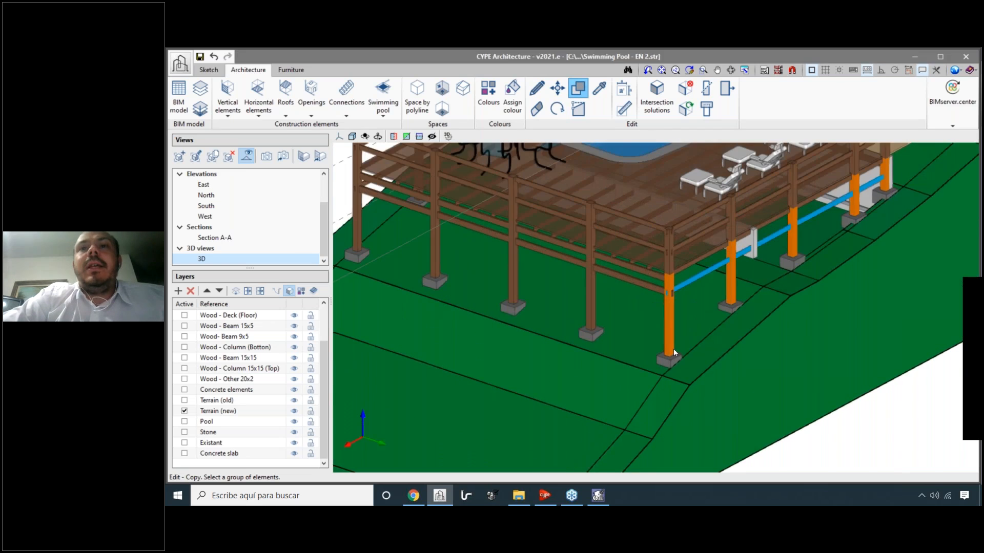
right_click(673, 349)
click(670, 364)
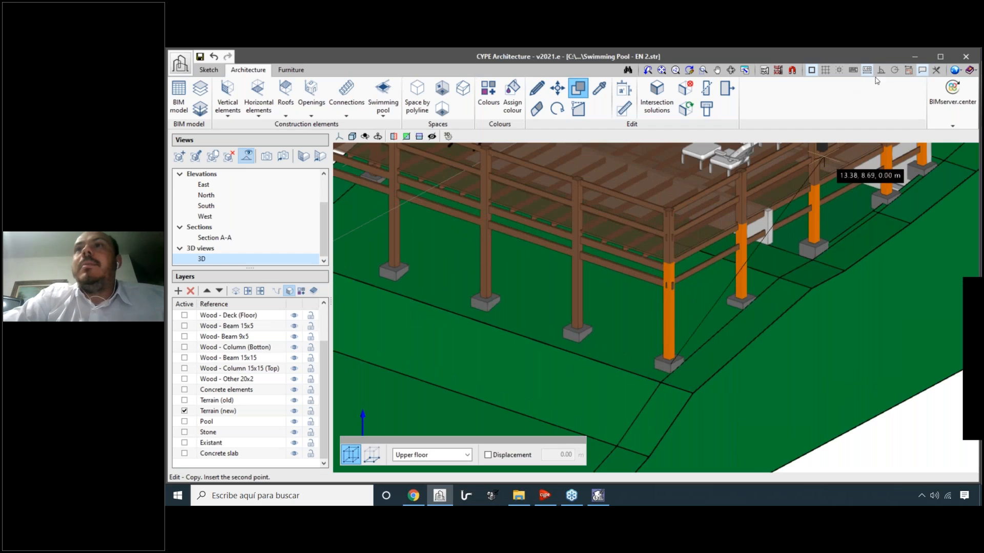
click(625, 347)
text(1)
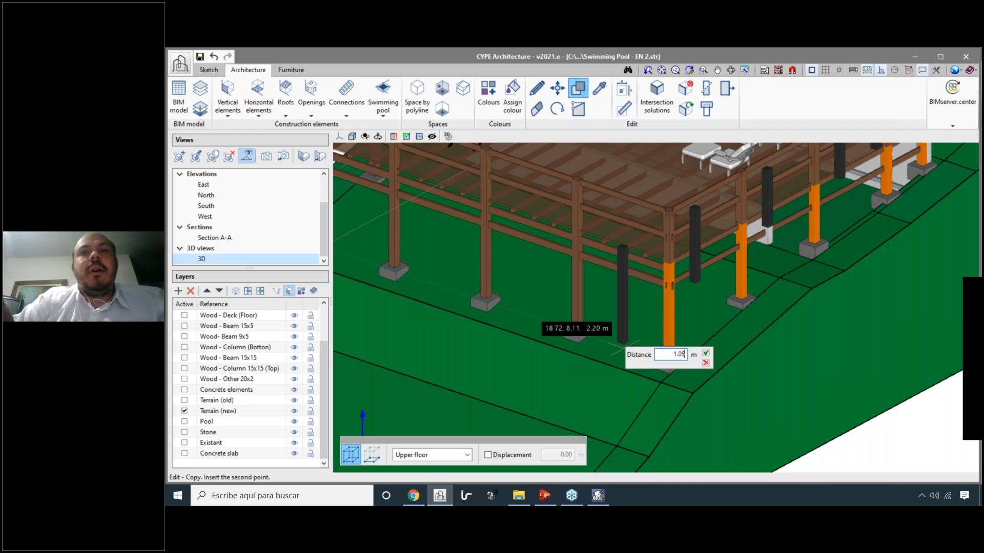
text(.05)
key(Return)
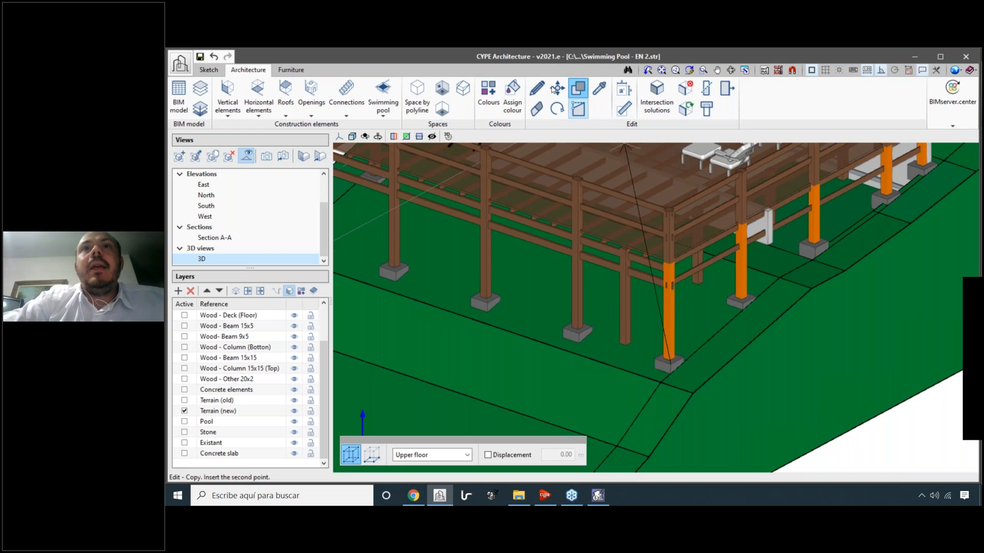
click(577, 88)
click(578, 89)
click(627, 314)
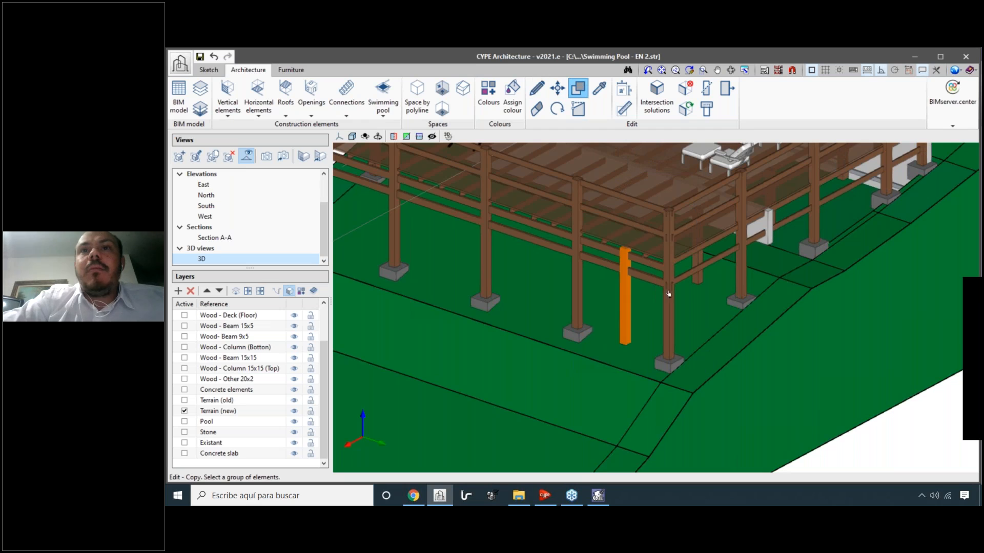
scroll(698, 284, up, 2)
click(696, 277)
scroll(696, 287, down, 4)
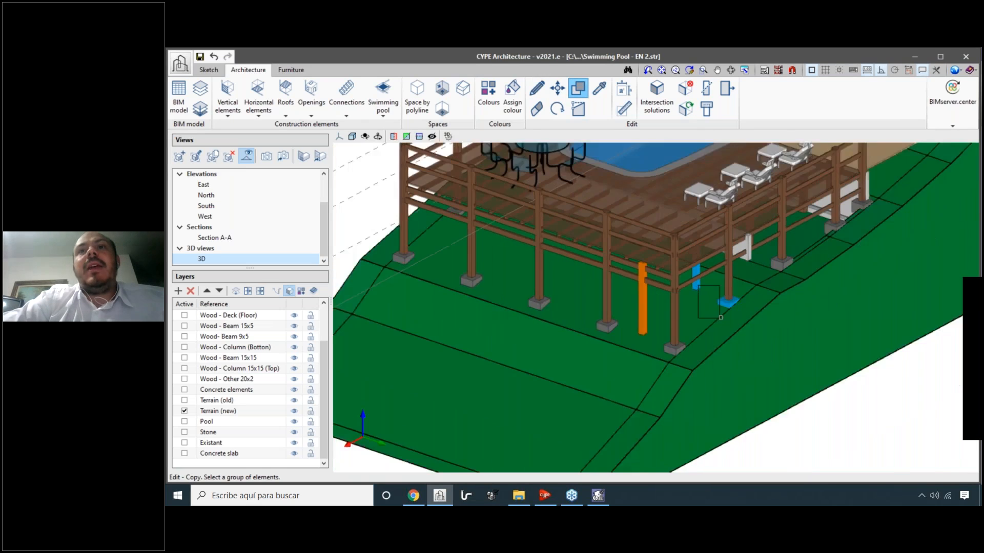
scroll(769, 322, up, 1)
middle_drag(756, 314, 730, 290)
scroll(758, 246, up, 2)
click(753, 226)
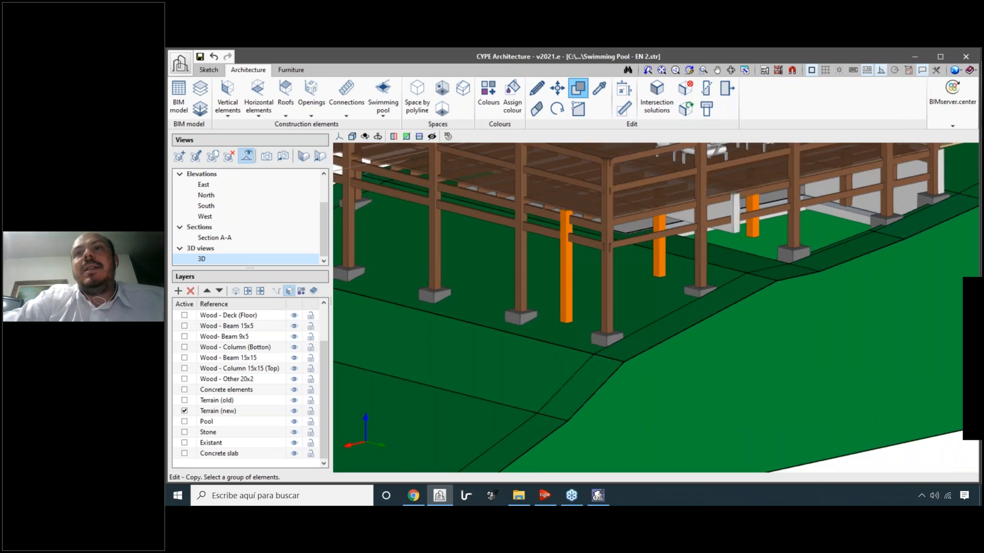
scroll(850, 204, up, 1)
scroll(853, 204, up, 1)
click(852, 193)
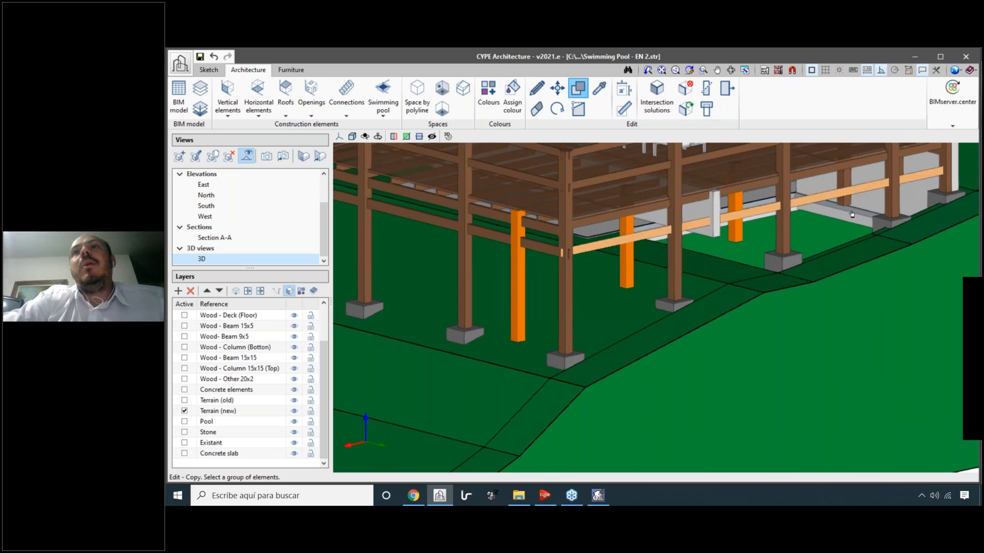
right_click(851, 206)
key(Escape)
Copy the newly added row of lower columns into the remaining bays between the footings along the deck's front edge.
click(520, 279)
click(627, 256)
scroll(730, 233, up, 1)
click(737, 234)
scroll(846, 256, down, 2)
scroll(819, 203, up, 3)
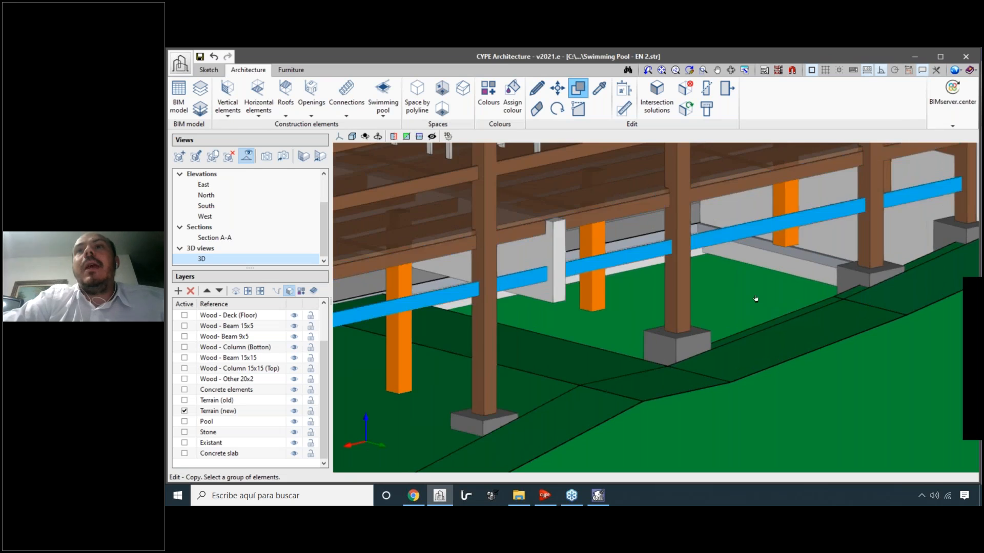
scroll(794, 203, down, 3)
scroll(810, 218, up, 2)
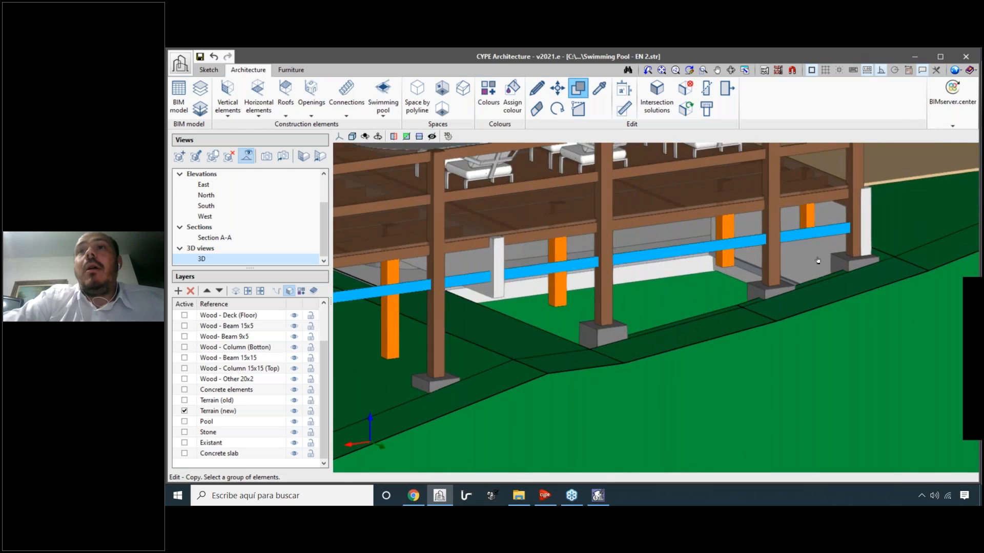
scroll(809, 220, down, 3)
scroll(641, 287, up, 2)
scroll(614, 363, up, 2)
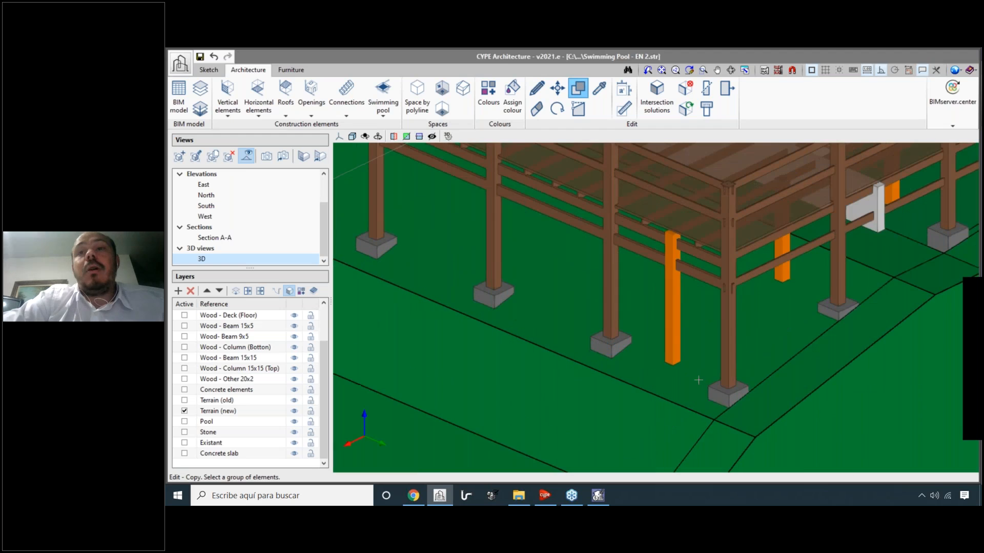
right_click(726, 393)
click(702, 380)
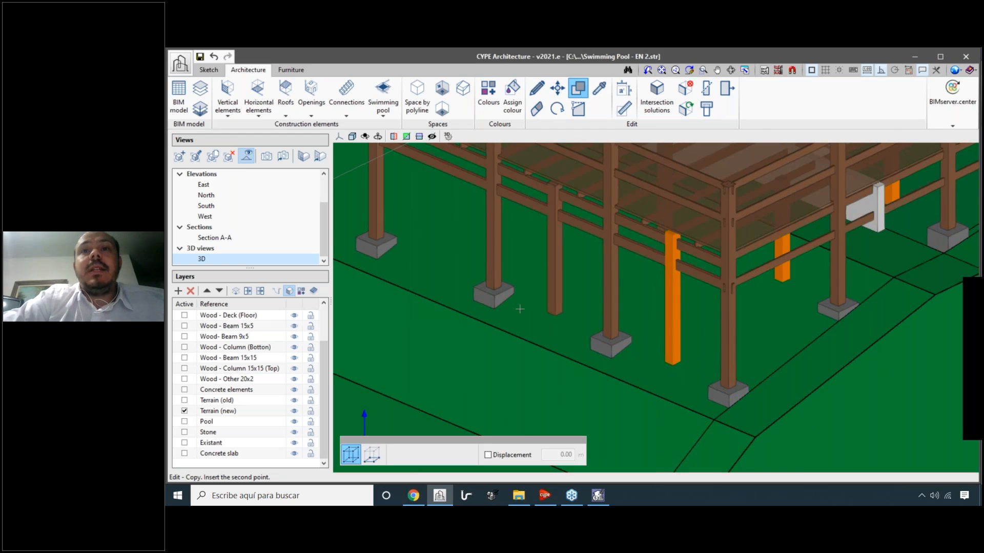
click(548, 314)
scroll(677, 367, down, 3)
scroll(475, 285, up, 2)
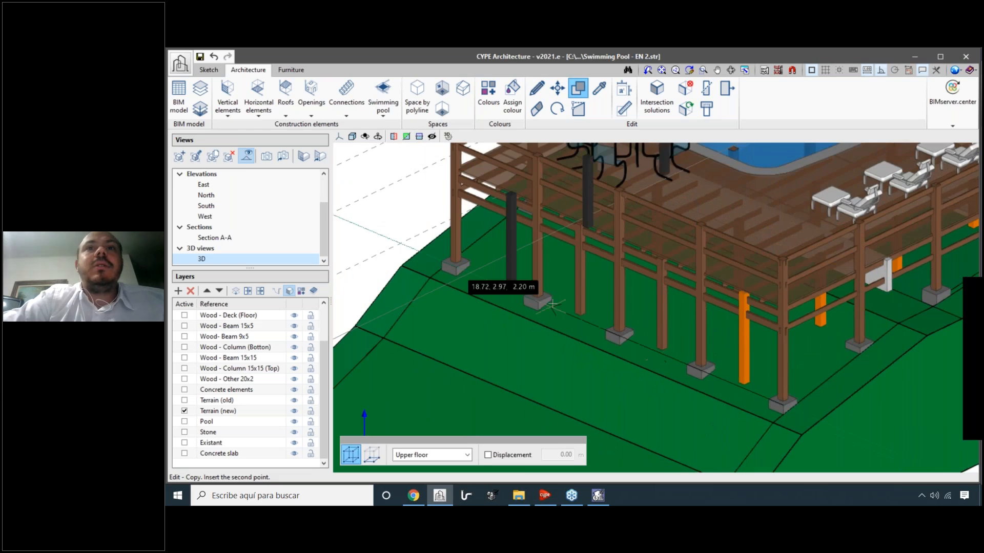
middle_drag(553, 297, 655, 309)
scroll(652, 343, down, 3)
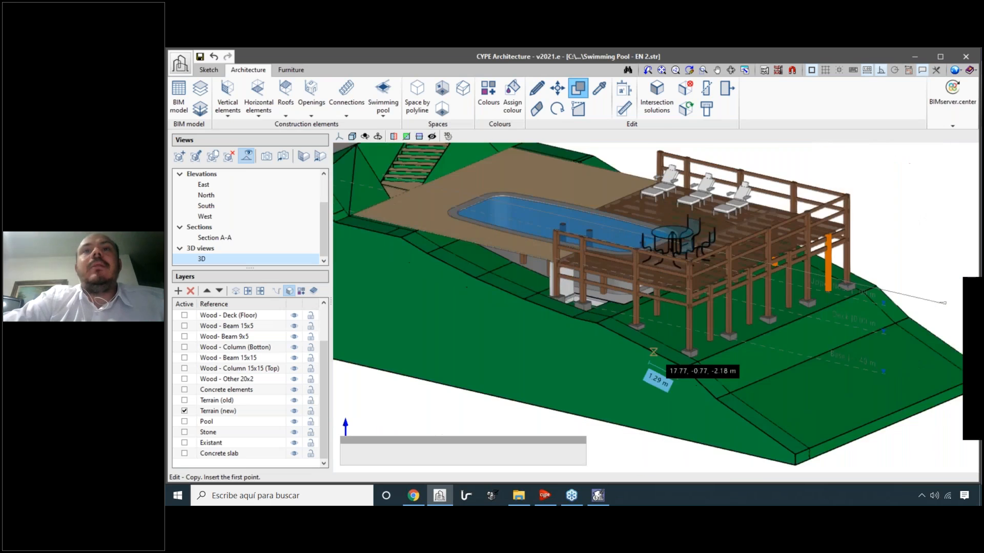
Save the architectural model and review the added columns beneath the deck.
middle_drag(651, 350, 597, 362)
click(200, 60)
scroll(677, 331, up, 3)
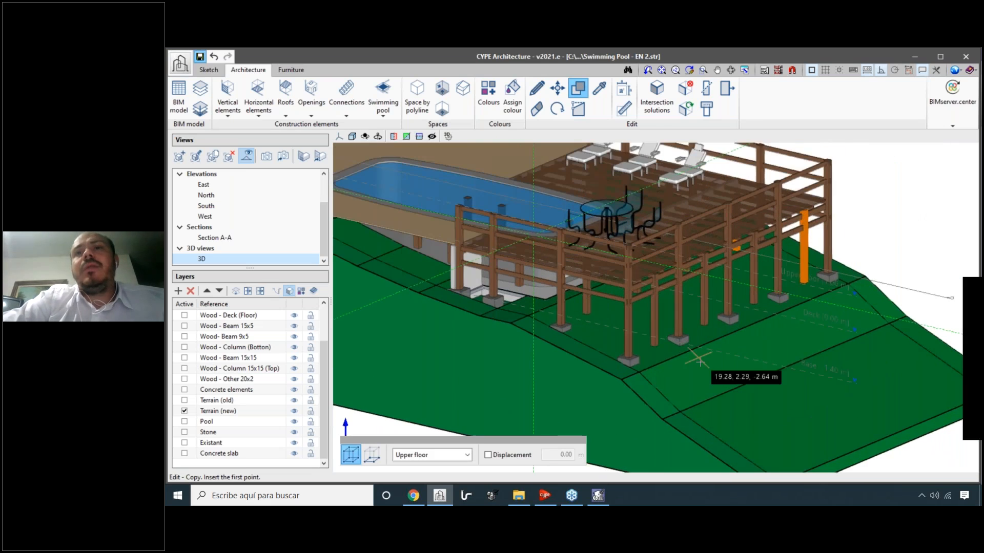
scroll(679, 331, down, 2)
middle_drag(780, 349, 693, 345)
scroll(677, 290, up, 3)
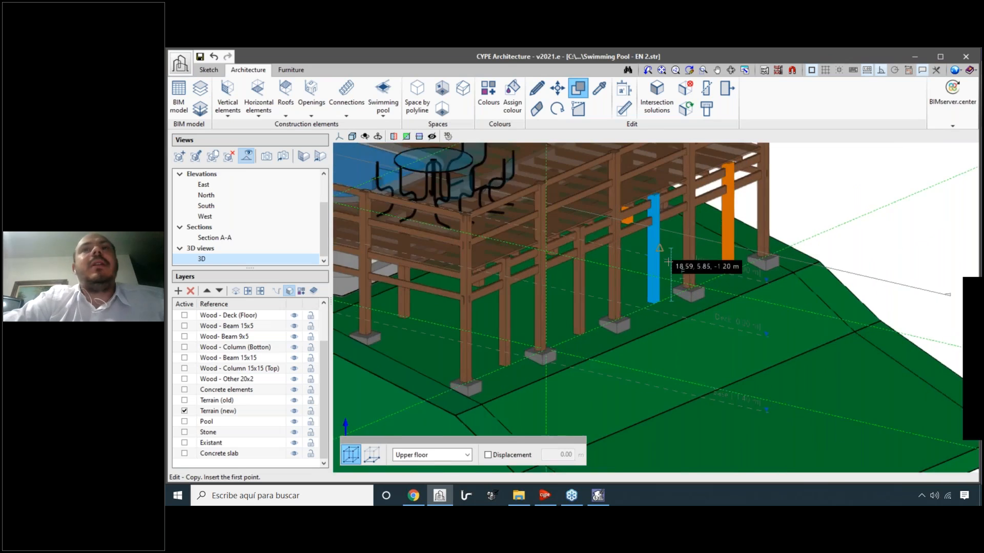
scroll(654, 256, down, 2)
scroll(725, 340, down, 3)
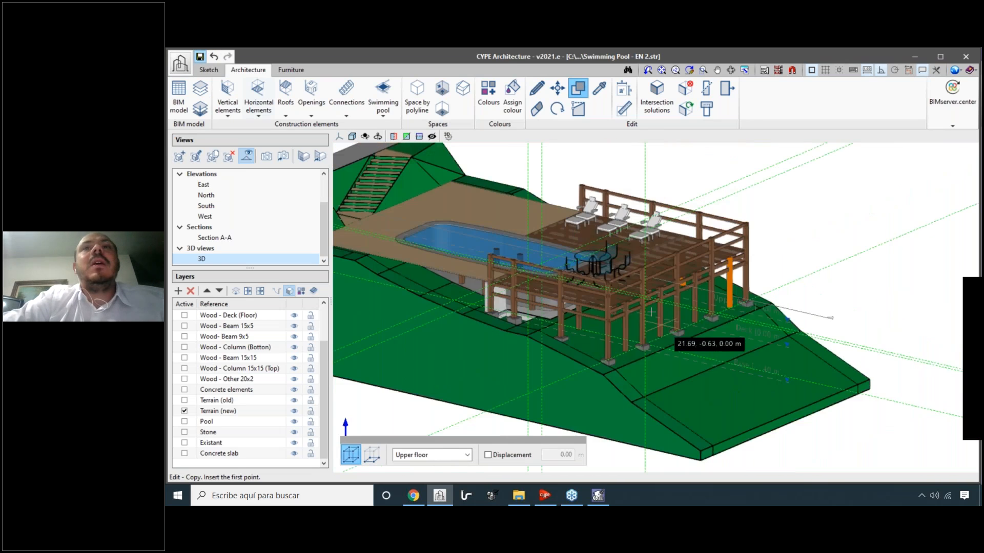
scroll(655, 369, up, 2)
scroll(579, 232, down, 2)
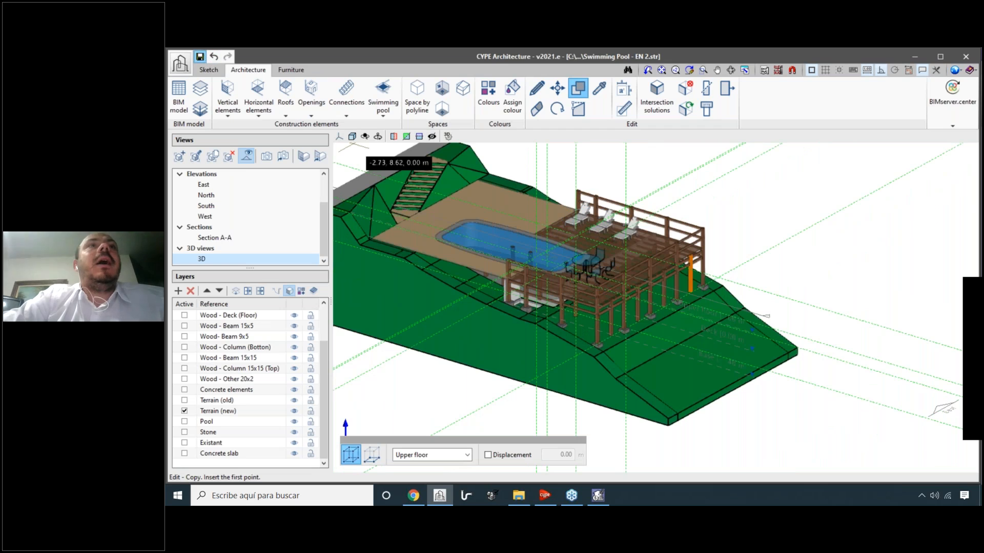
Export the architectural model to the BIMserver.center project, overwriting the existing Architectural model file.
click(952, 108)
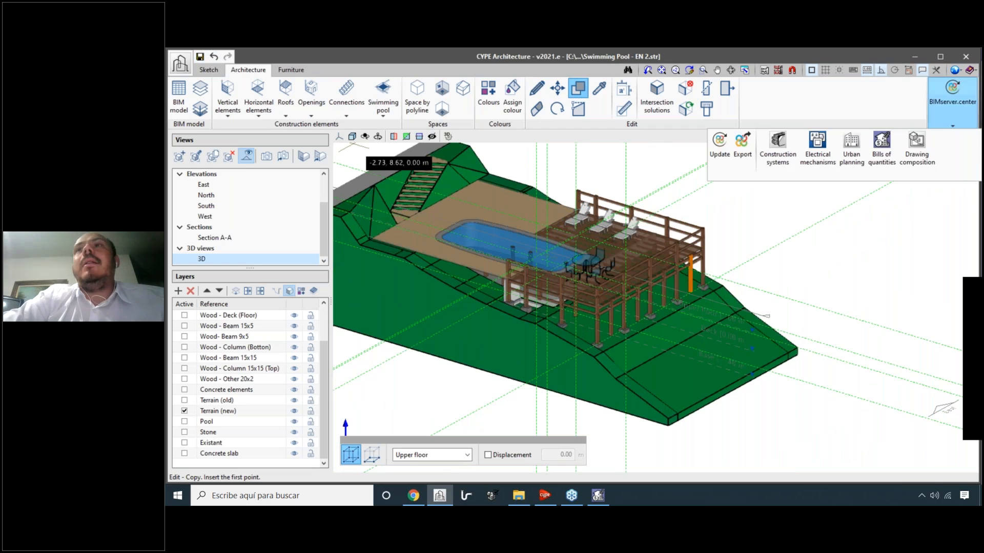
click(743, 146)
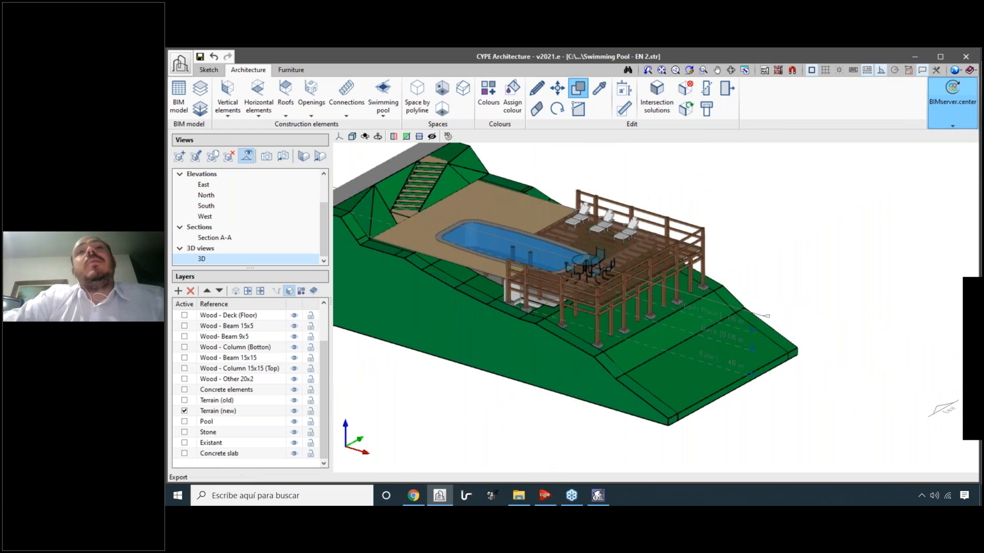
click(411, 401)
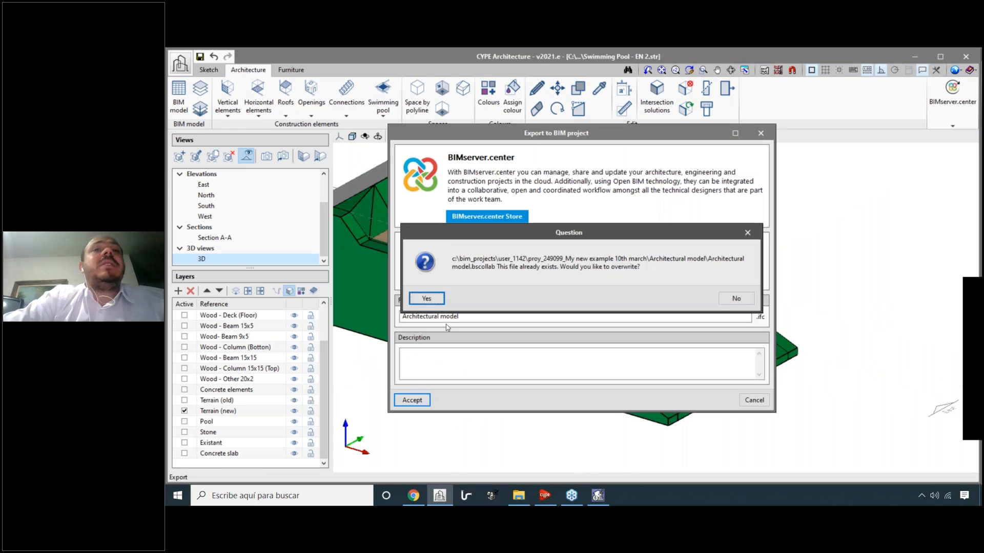
click(438, 301)
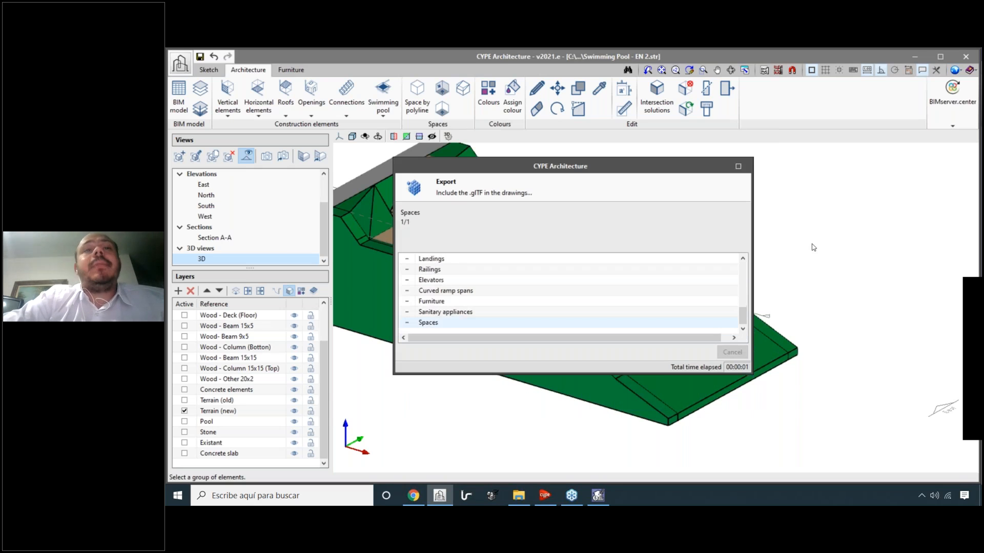
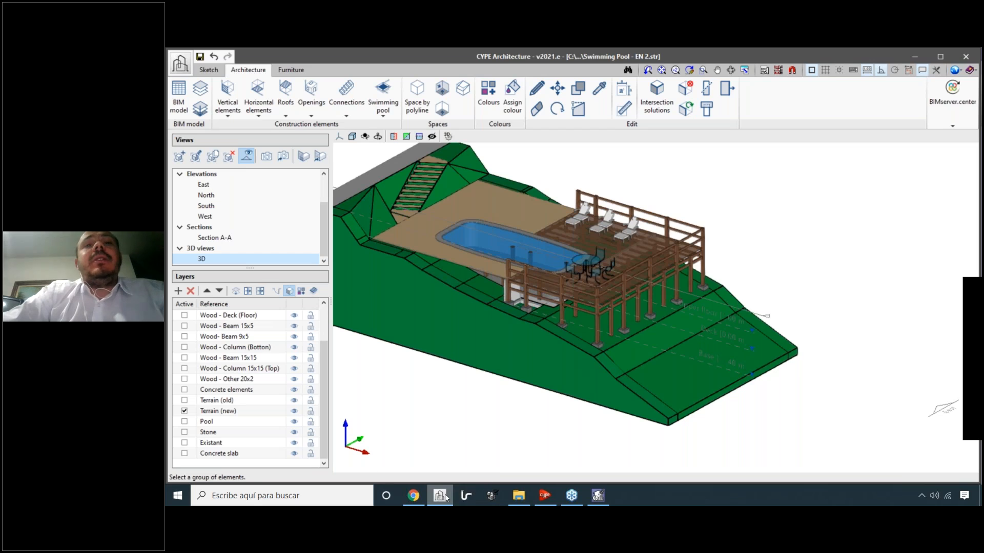
Finish the Architectural model export by accepting its completion messages, and review the deck in the 3D view.
mouse_move(446, 496)
click(432, 444)
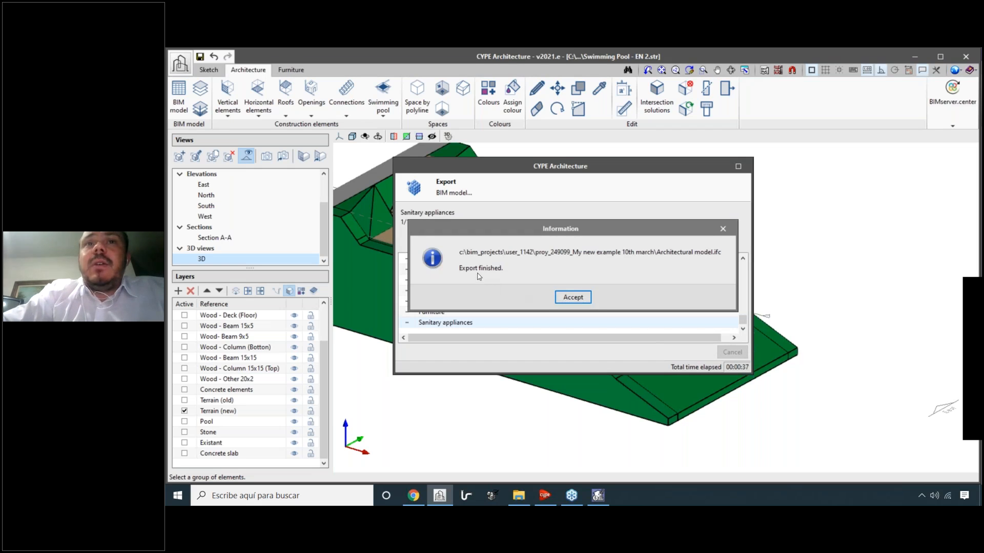
click(576, 292)
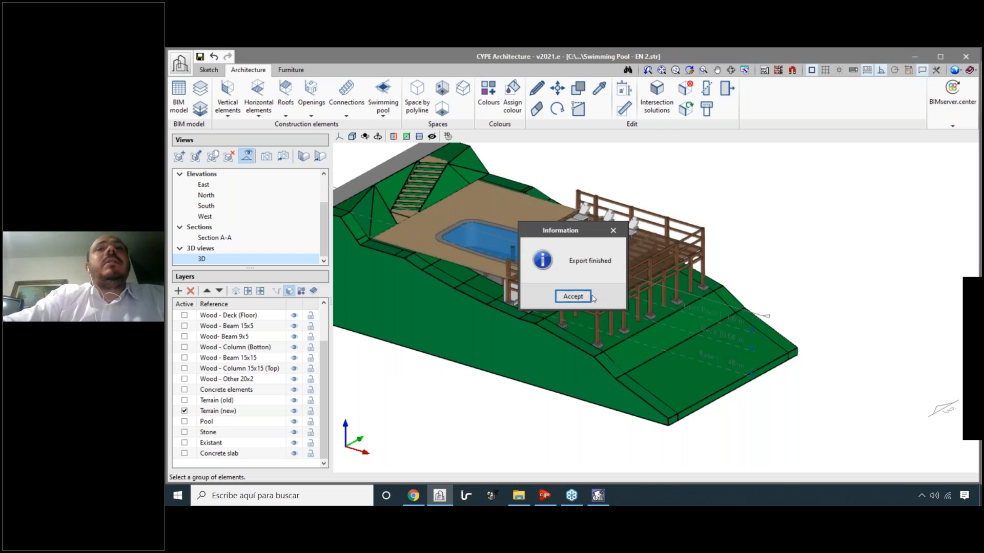
click(589, 297)
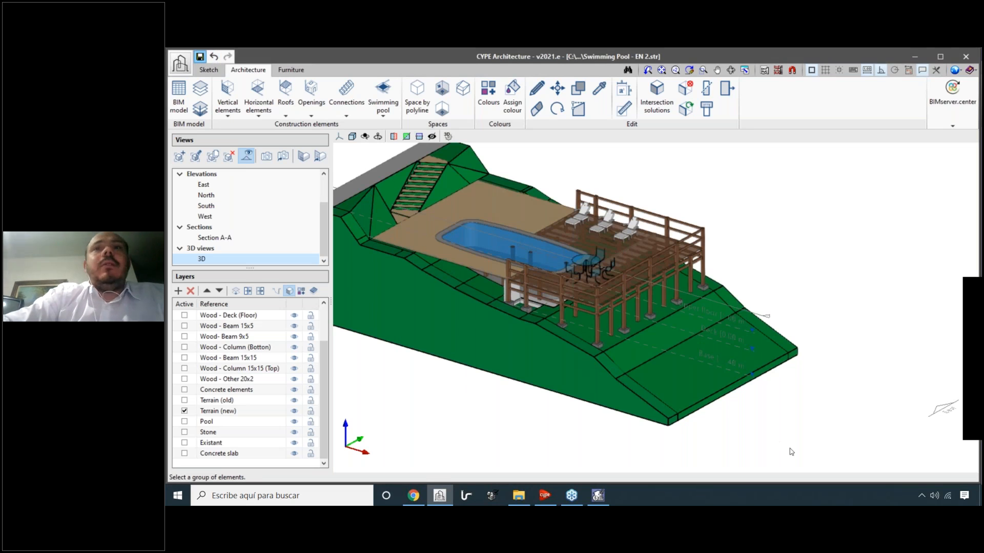
scroll(715, 373, up, 4)
scroll(630, 346, down, 5)
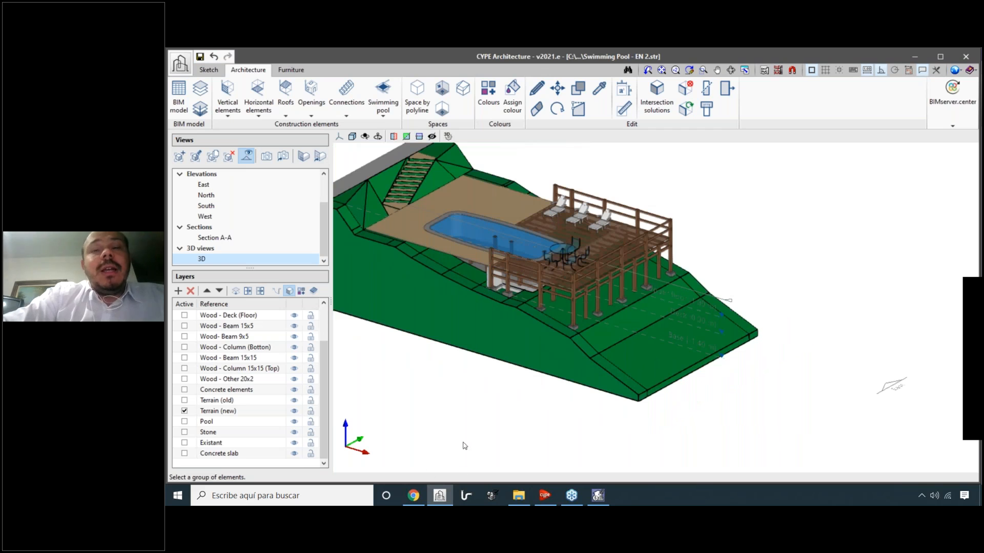
Switch to Open BIM Quantities and update the BIM model with the changed Architectural model file.
click(598, 496)
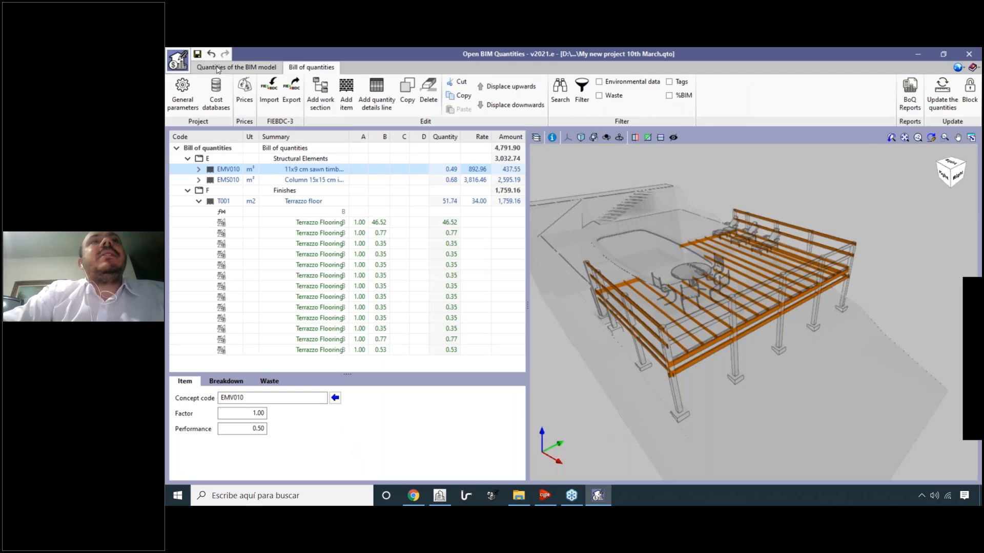
click(217, 69)
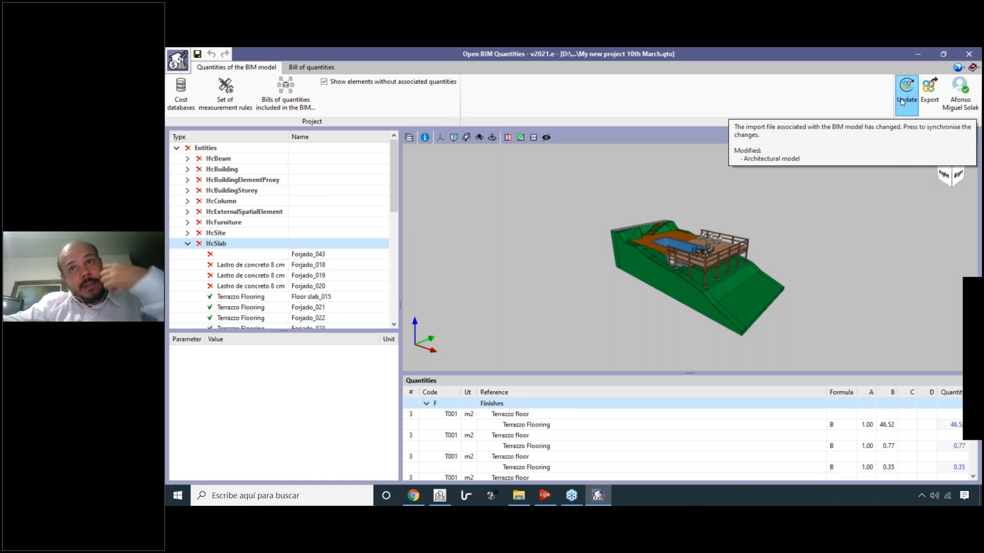
click(903, 102)
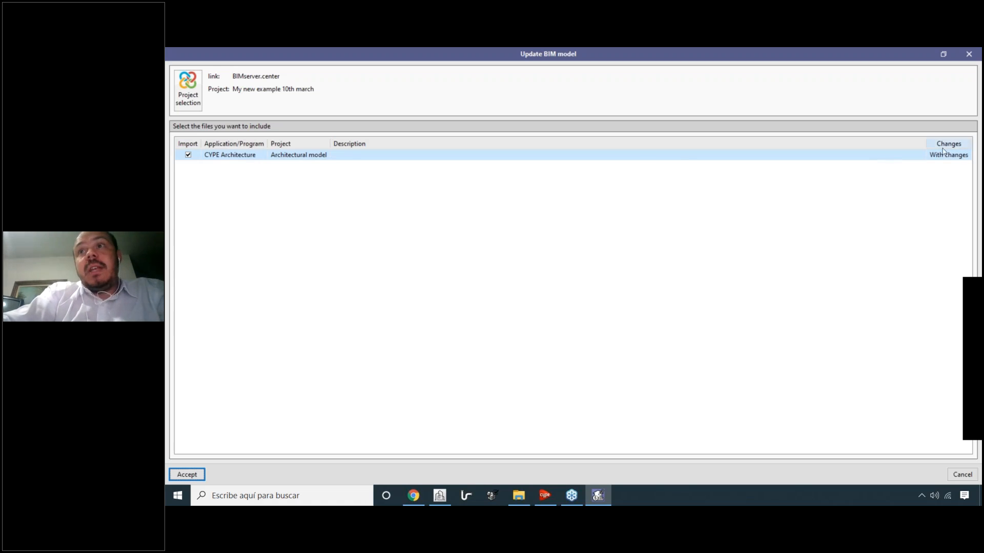
click(186, 475)
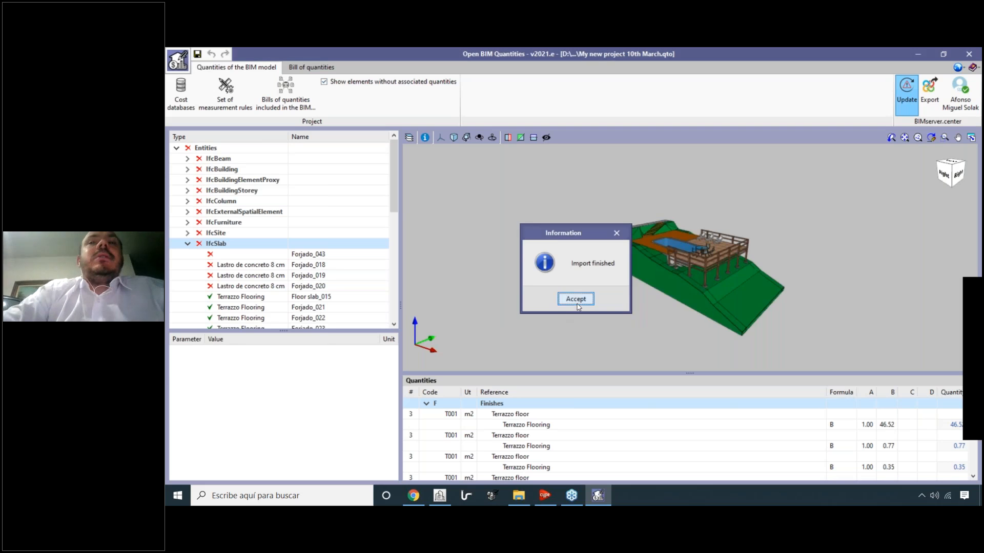
click(576, 300)
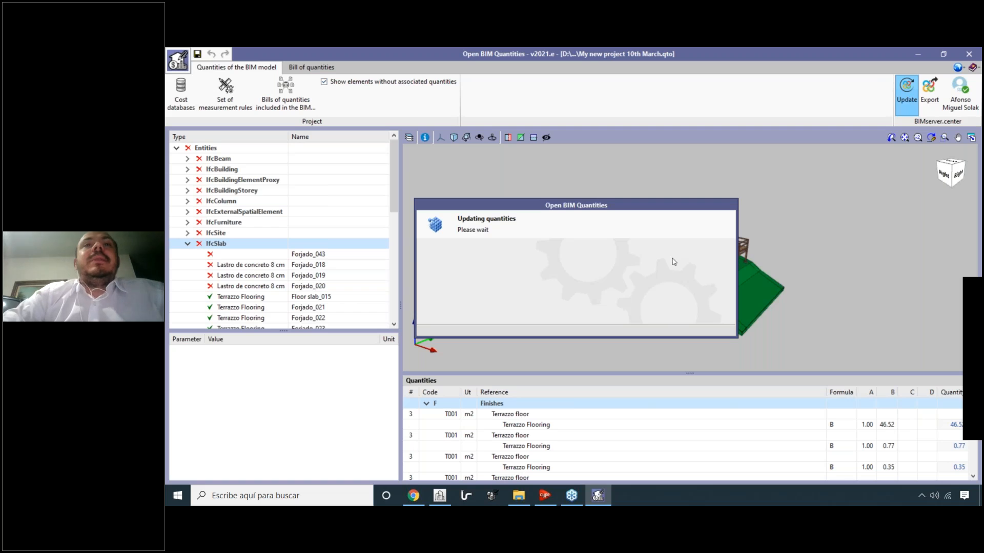
Examine the added columns beneath the deck's front edge and check one column's properties and assigned quantities.
scroll(752, 279, up, 5)
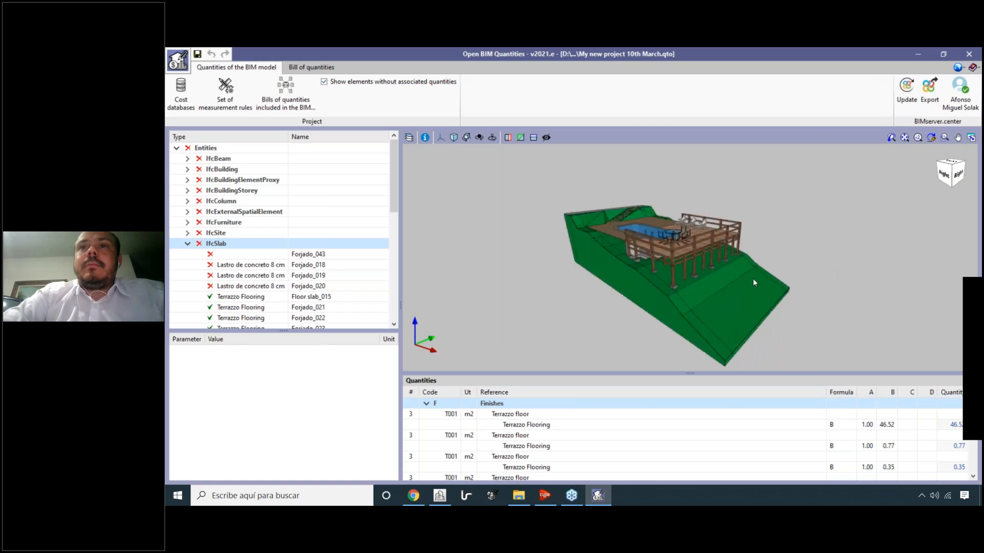
scroll(703, 265, down, 3)
scroll(635, 272, up, 5)
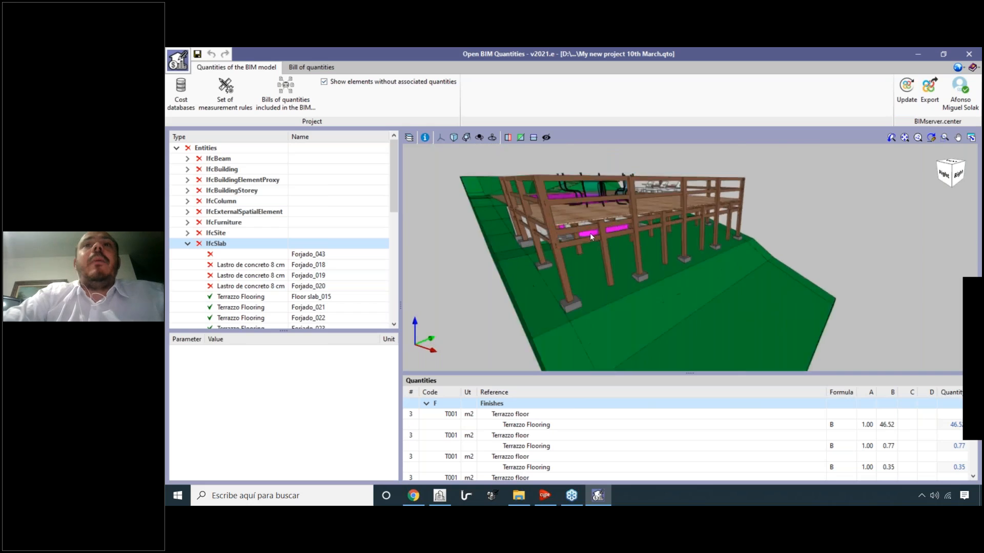
scroll(666, 262, down, 4)
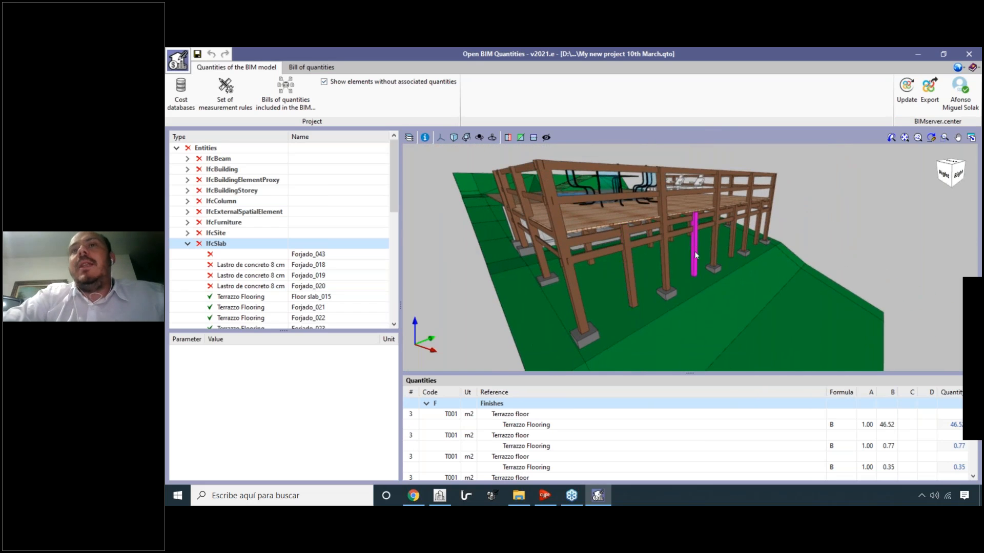
click(626, 263)
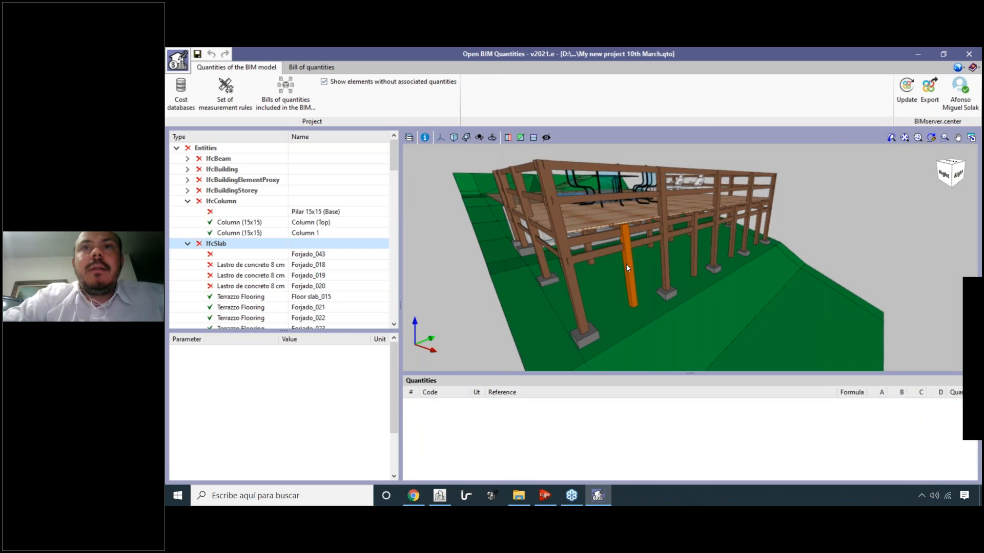
scroll(217, 297, down, 1)
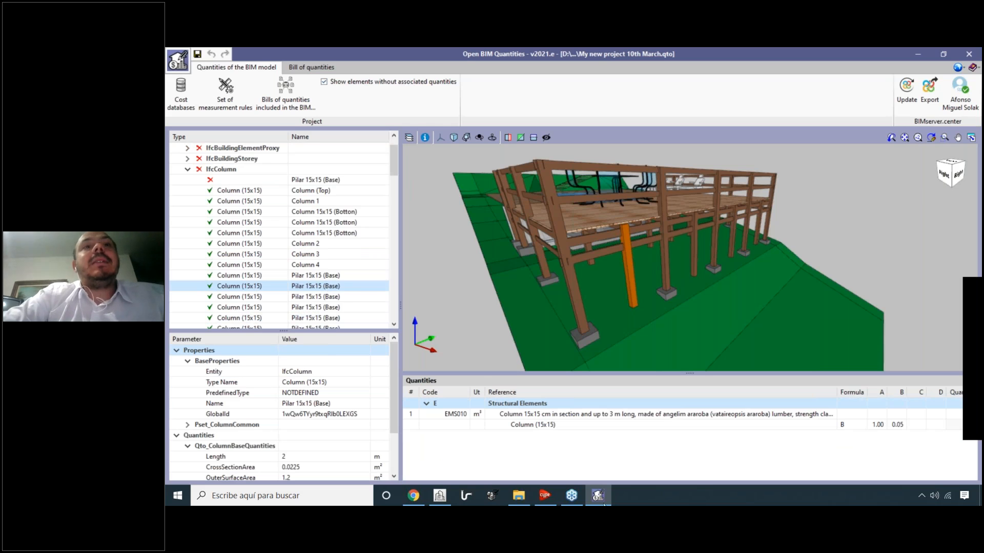
Switch to CYPE Architecture and inspect the copyable properties and label of an added lower column without changing them.
click(443, 499)
scroll(586, 309, up, 5)
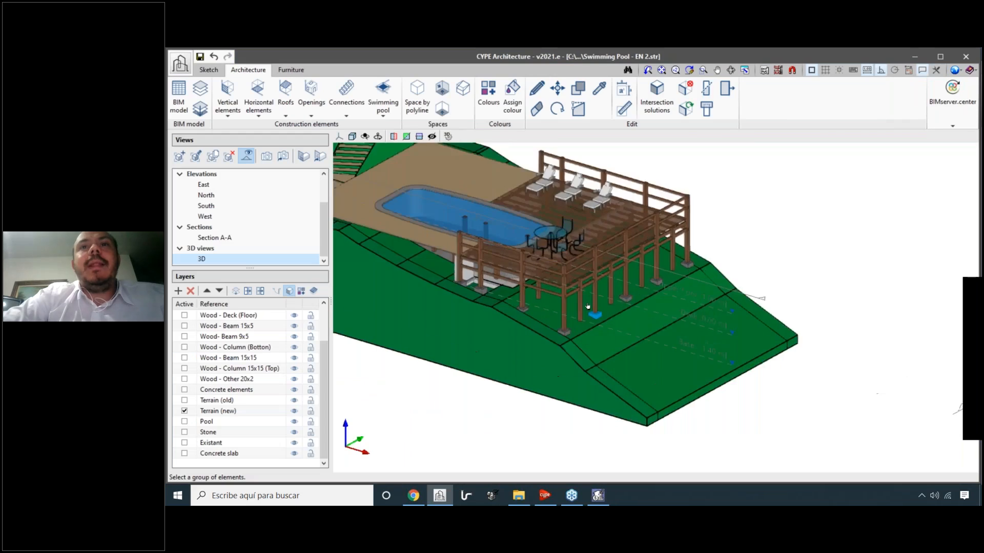
click(600, 89)
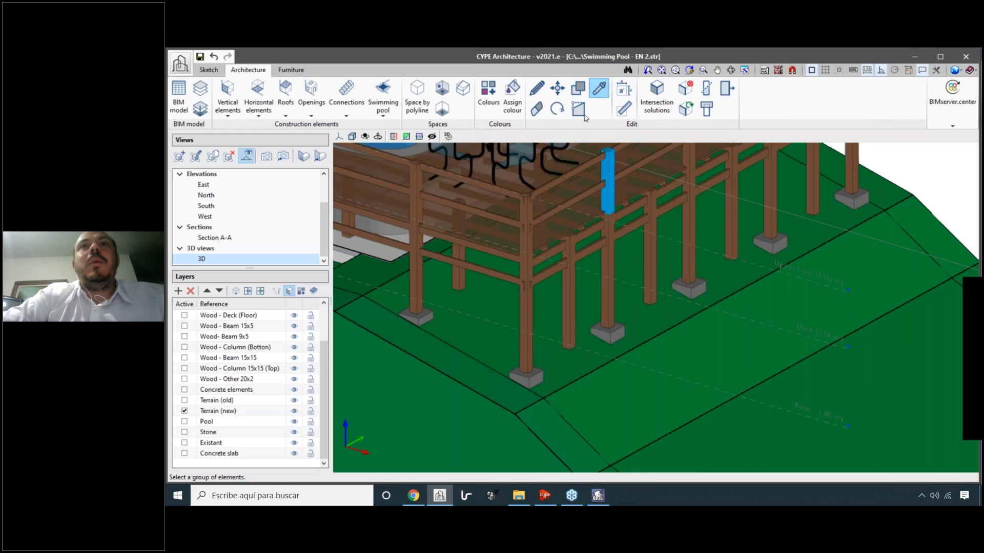
click(572, 311)
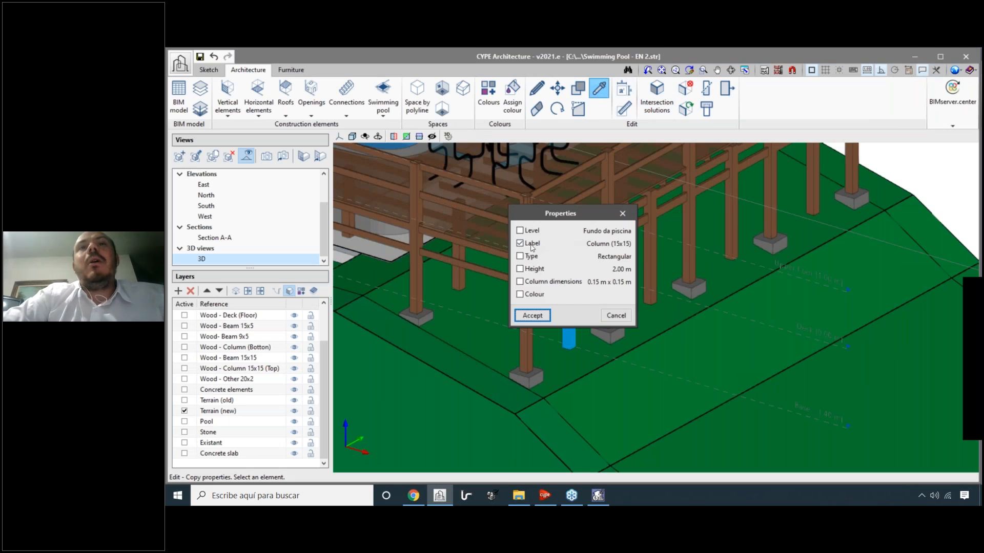
click(622, 213)
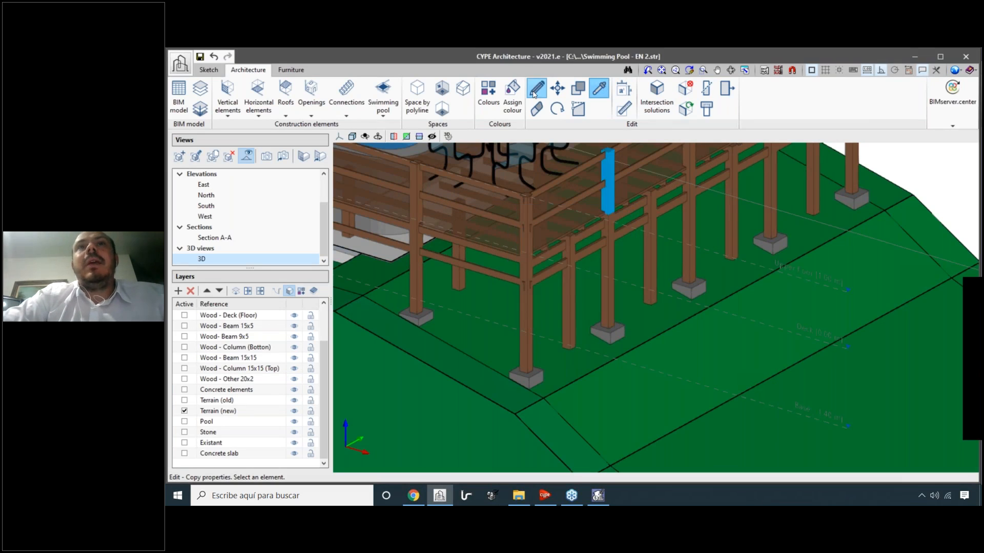
click(558, 268)
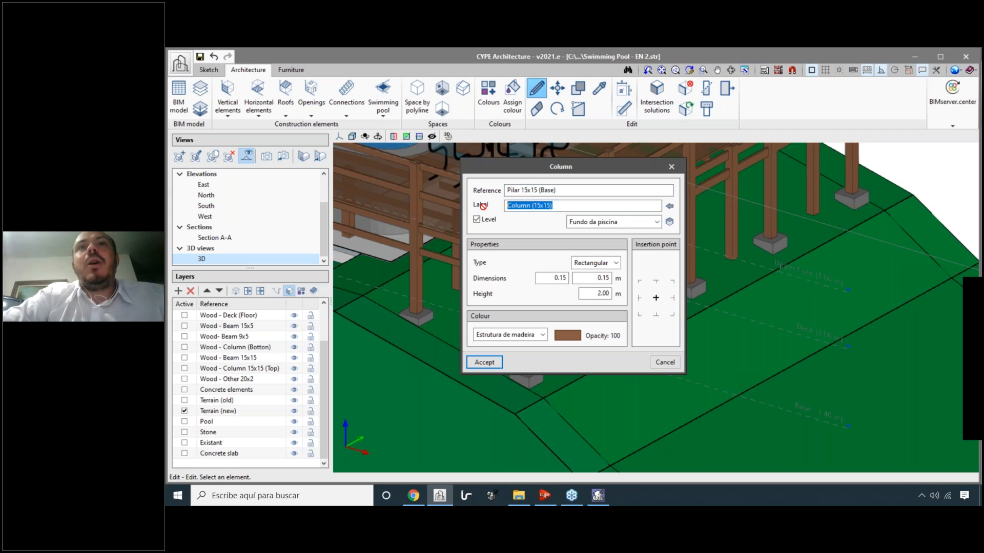
click(669, 171)
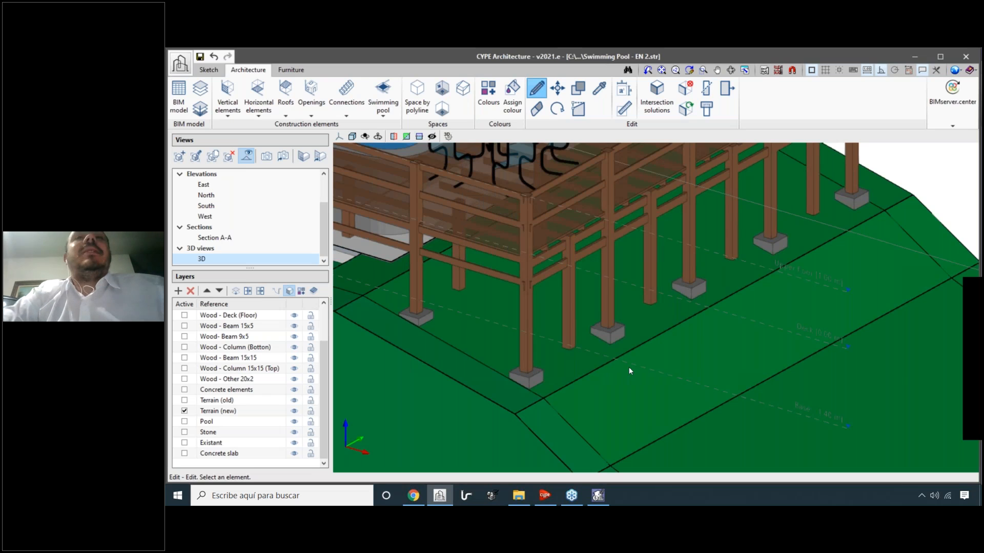
Compare the column's entry in Open BIM Quantities with its reference and label in CYPE Architecture's column data.
click(604, 497)
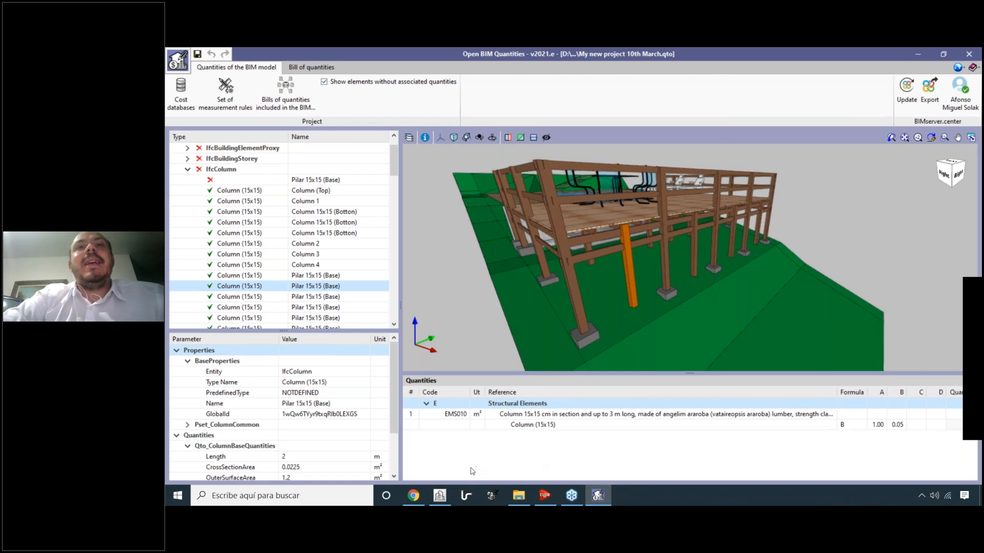
click(449, 494)
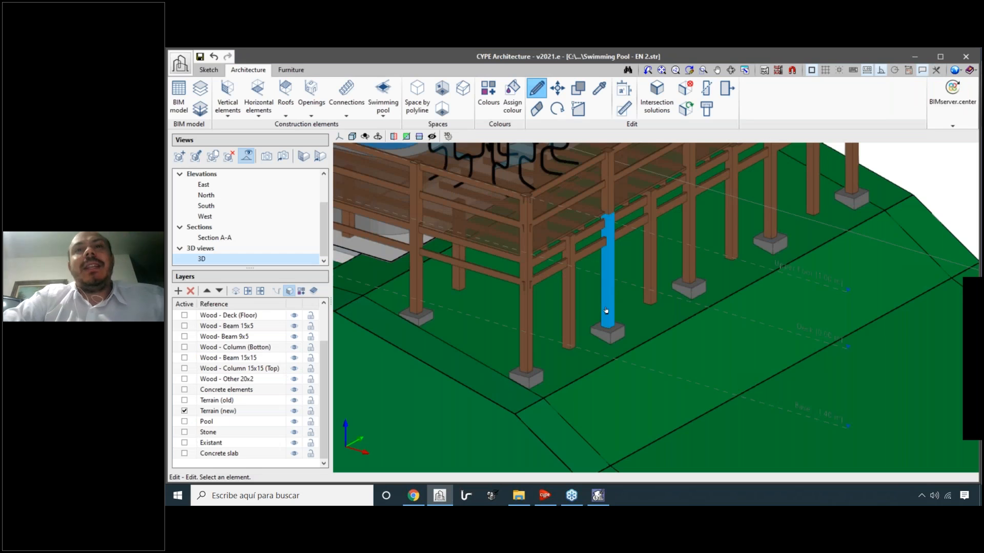
middle_drag(606, 310, 578, 322)
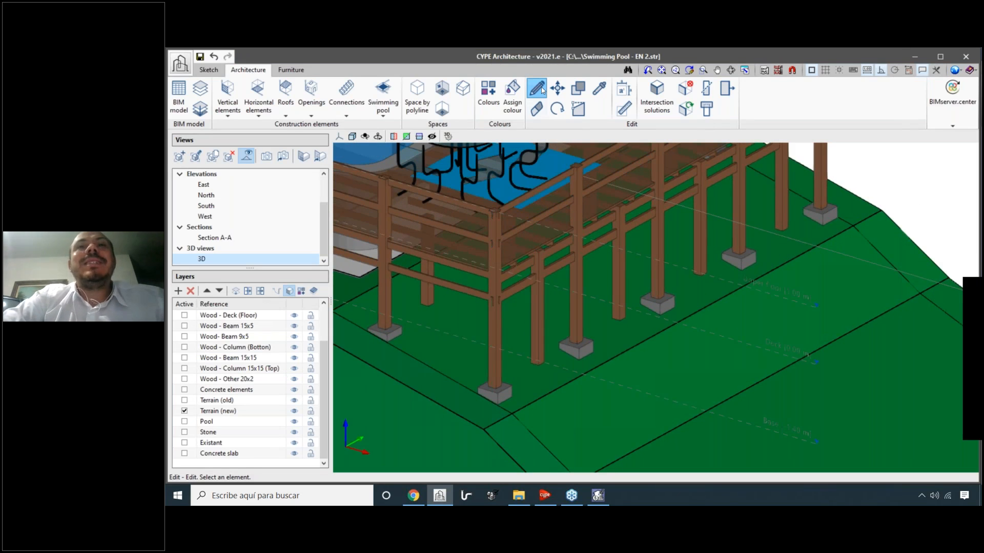
click(536, 353)
click(578, 206)
click(583, 191)
click(564, 206)
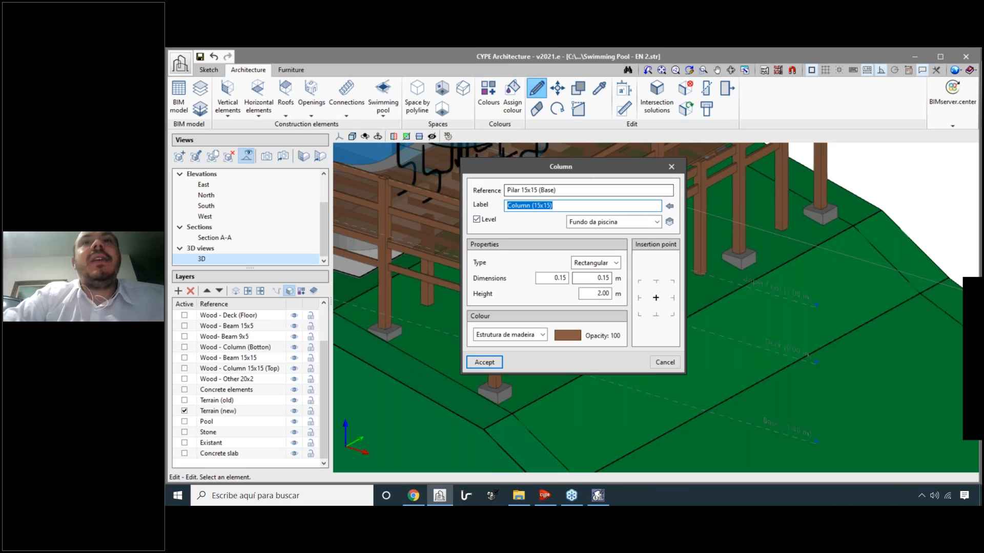
click(671, 167)
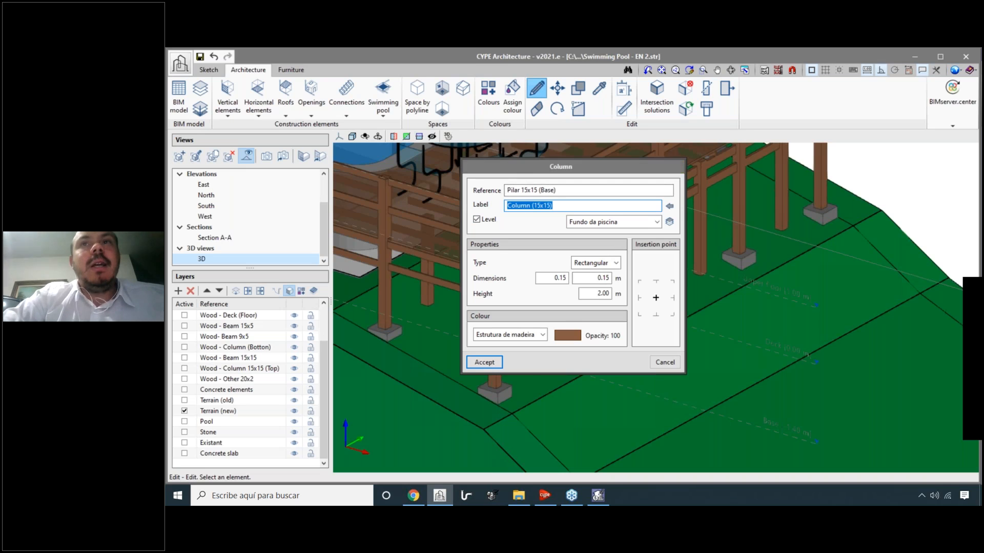
Return to Open BIM Quantities and review the listed IfcColumn elements against the deck's columns in the 3D model.
click(598, 496)
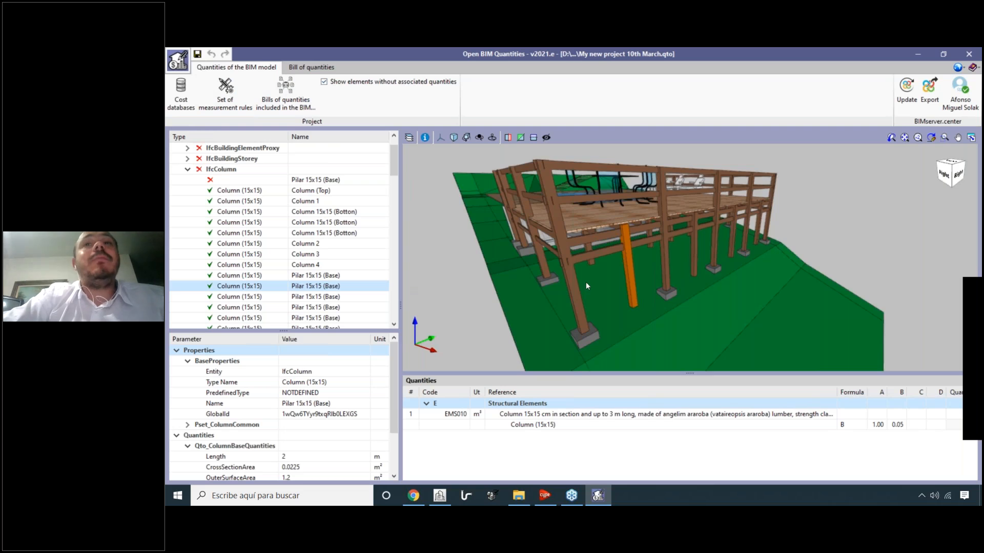
scroll(702, 315, down, 3)
scroll(768, 259, up, 2)
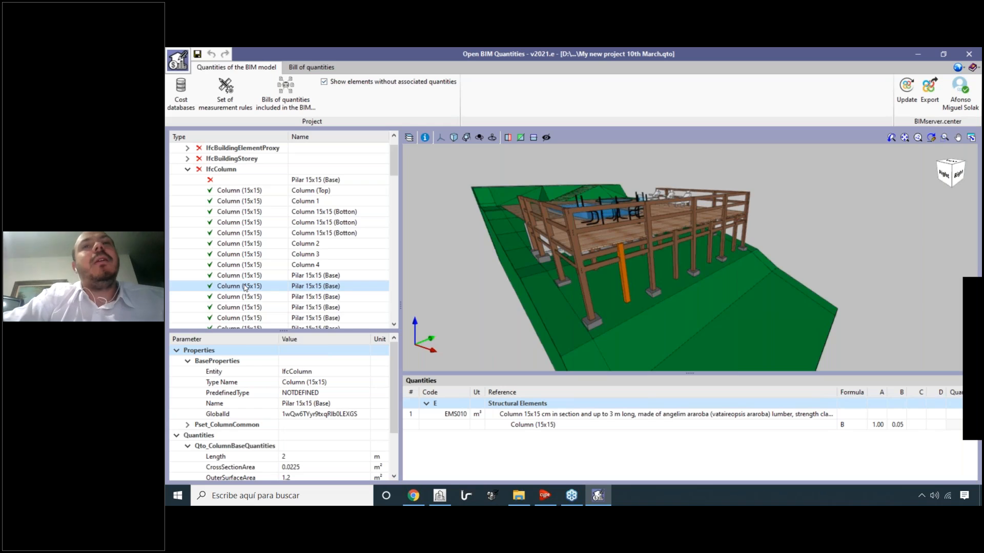
mouse_move(875, 241)
middle_down()
mouse_move(841, 242)
mouse_move(864, 236)
middle_up()
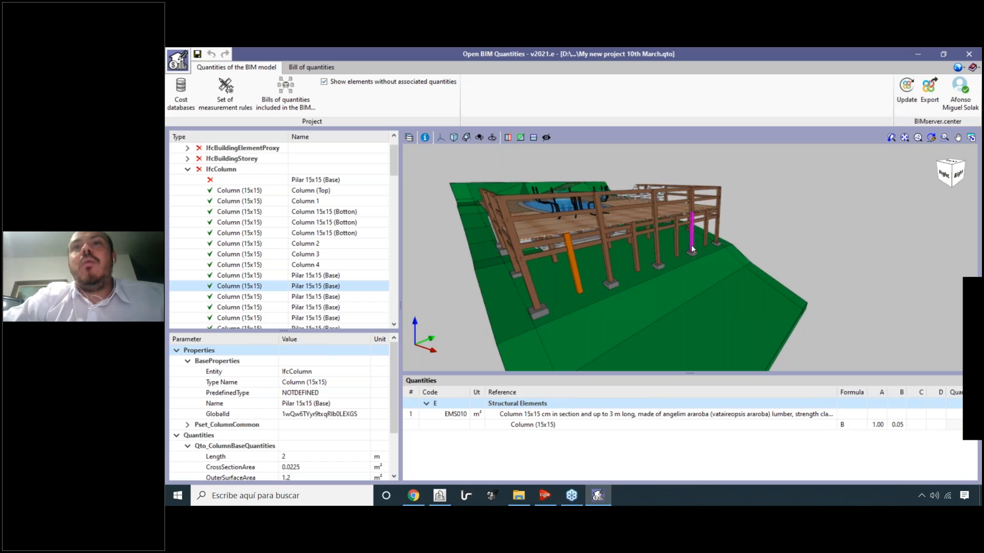
Capture the bill of quantities' current quantity, rate and amount columns with the Windows snipping tool and keep the capture minimised.
click(295, 70)
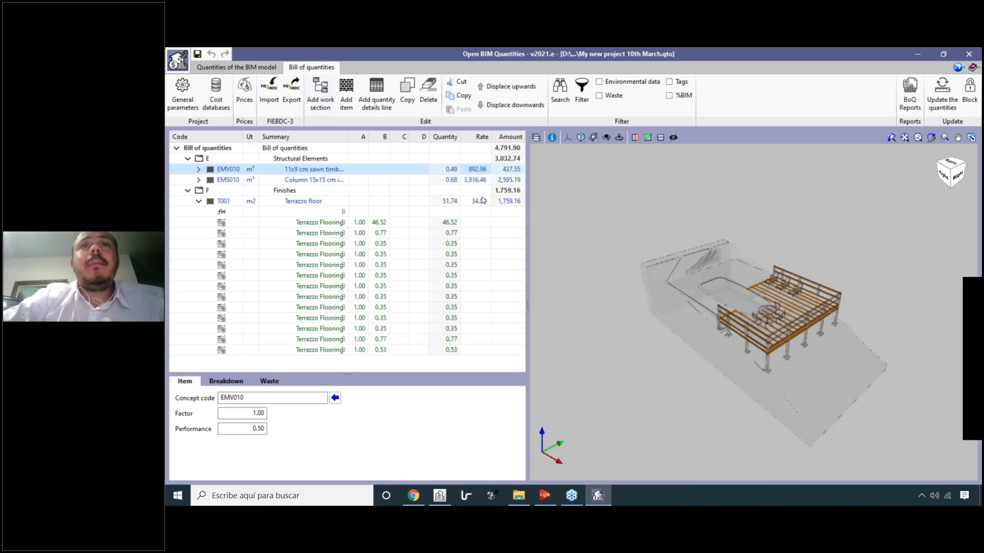
click(352, 500)
text(recot)
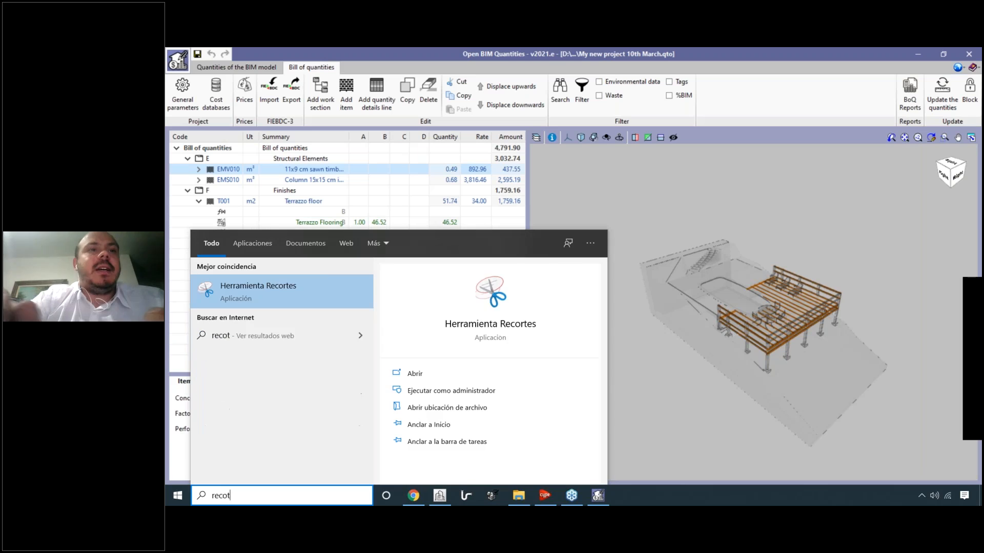
click(287, 291)
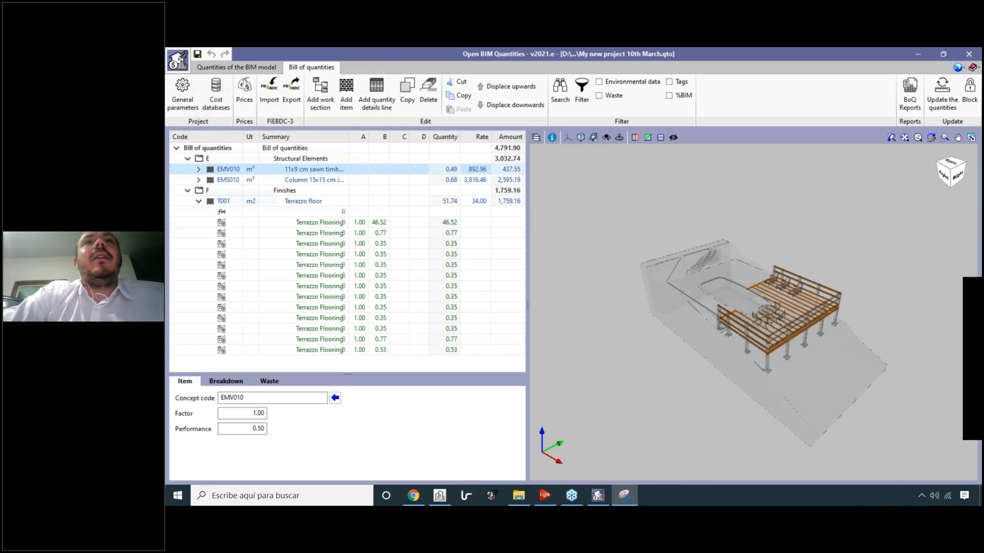
click(189, 88)
drag(435, 133, 535, 223)
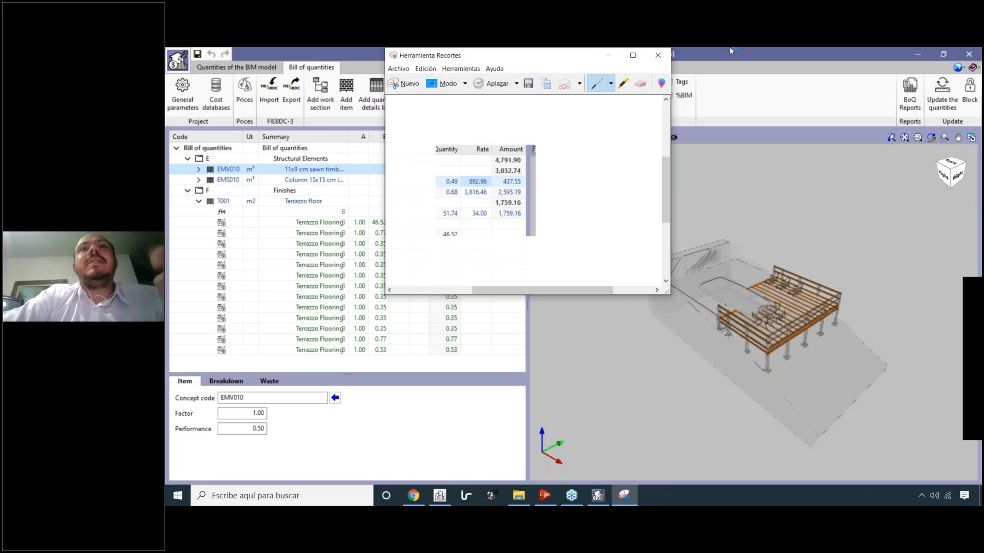
click(609, 55)
Update the quantities by deleting the current bill of quantities' data and using the Cost database.
click(942, 95)
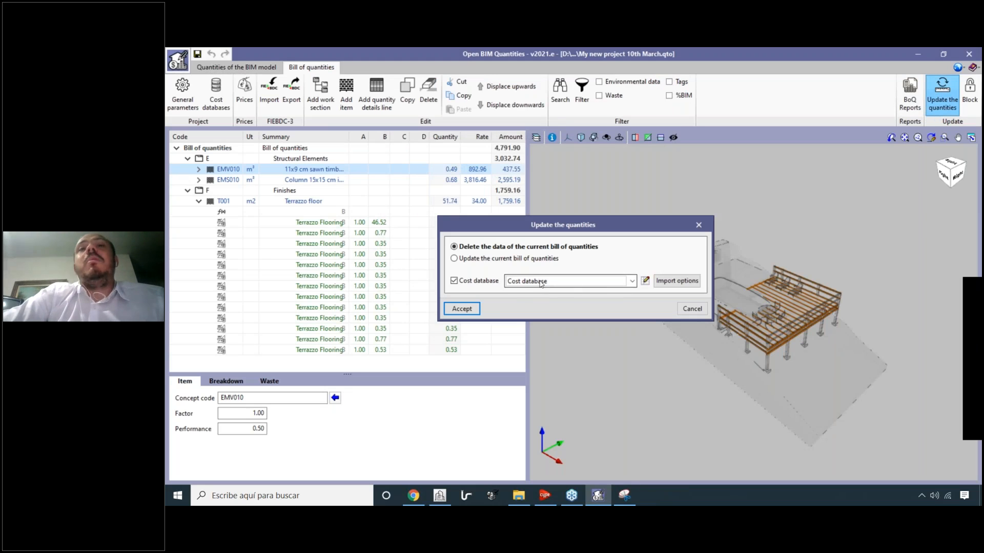
click(470, 310)
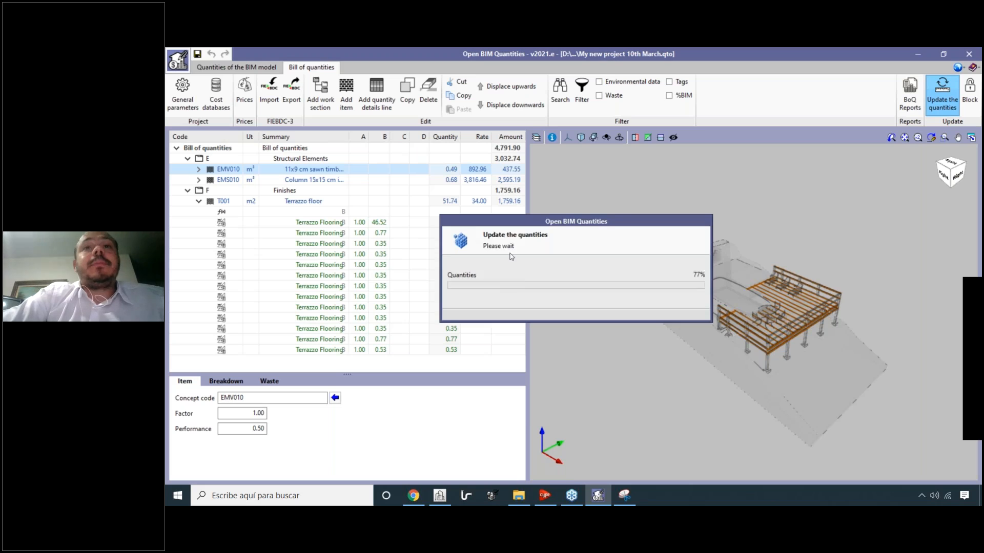
Complete the update of the bill of quantities by accepting the finished import.
click(506, 292)
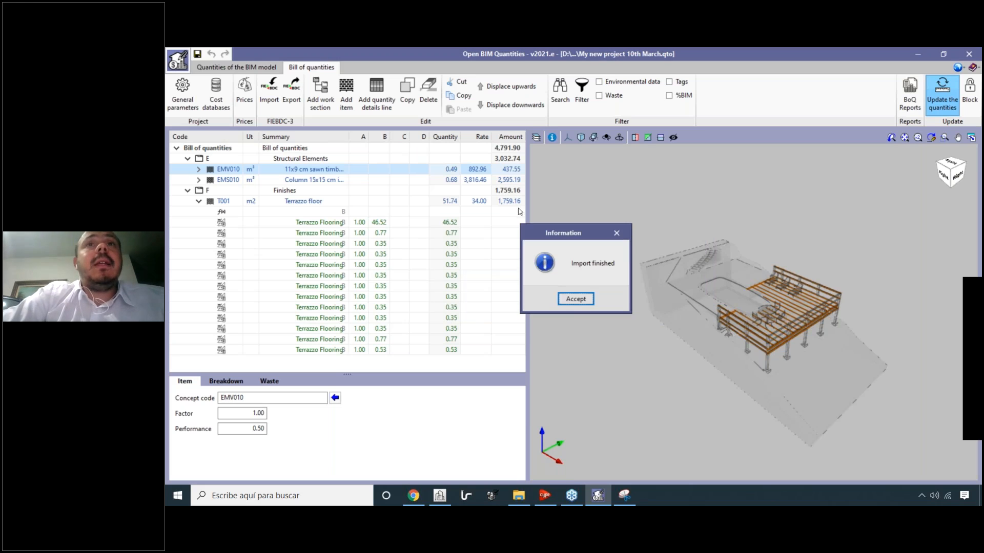
click(574, 298)
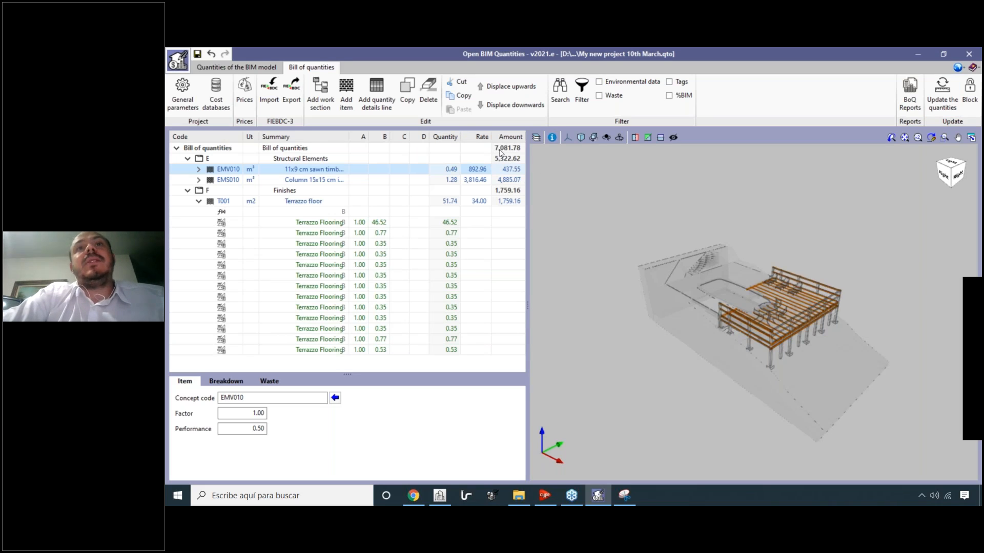
Compare the refreshed amounts with the captured ones, circling the column item's old amount, and close the capture without saving.
click(624, 495)
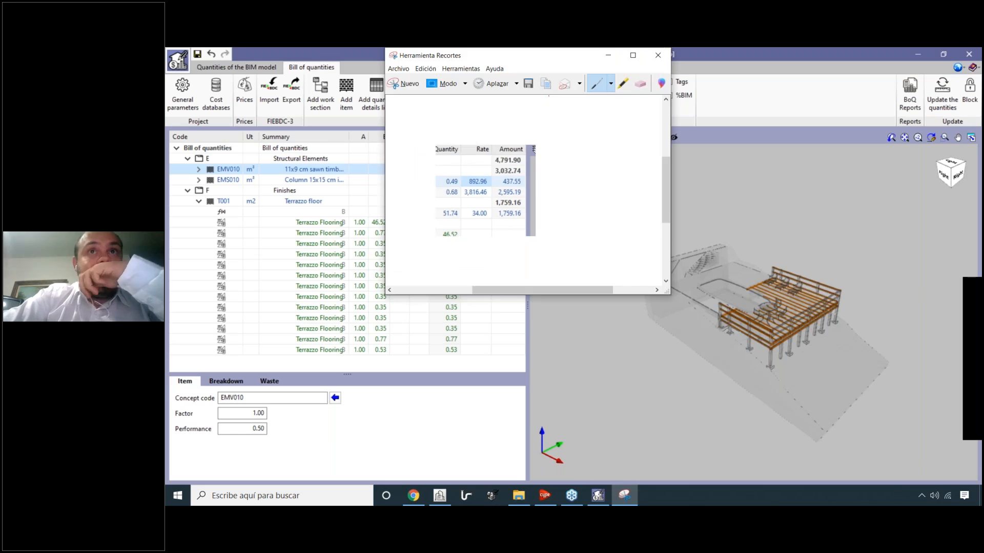
drag(539, 58, 697, 159)
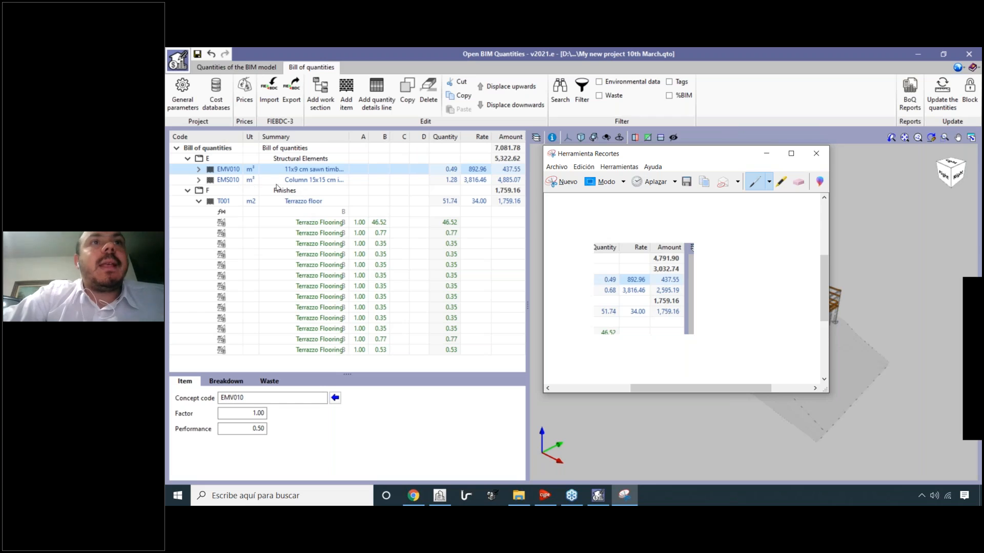
mouse_move(654, 288)
mouse_down()
mouse_move(683, 294)
mouse_move(653, 288)
mouse_up()
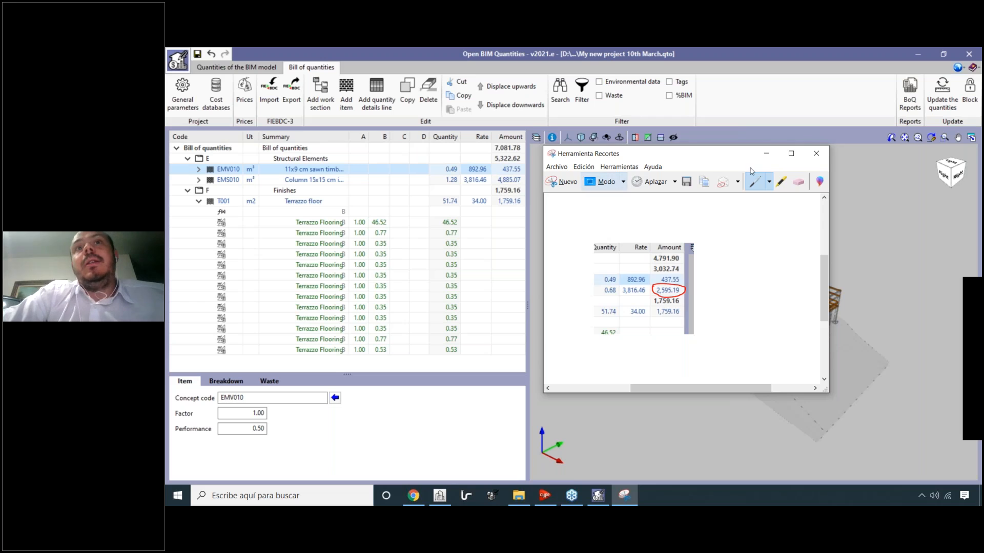
click(816, 153)
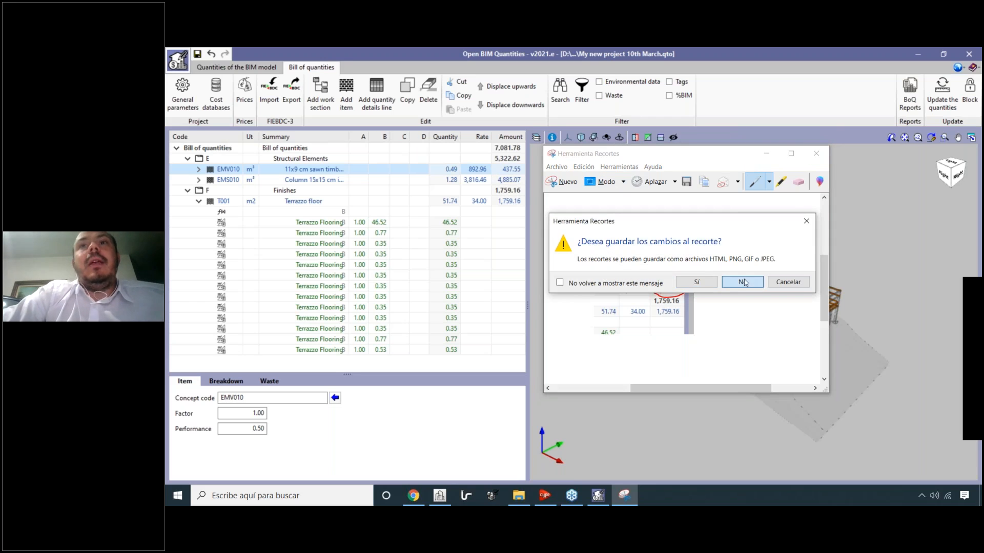
click(742, 282)
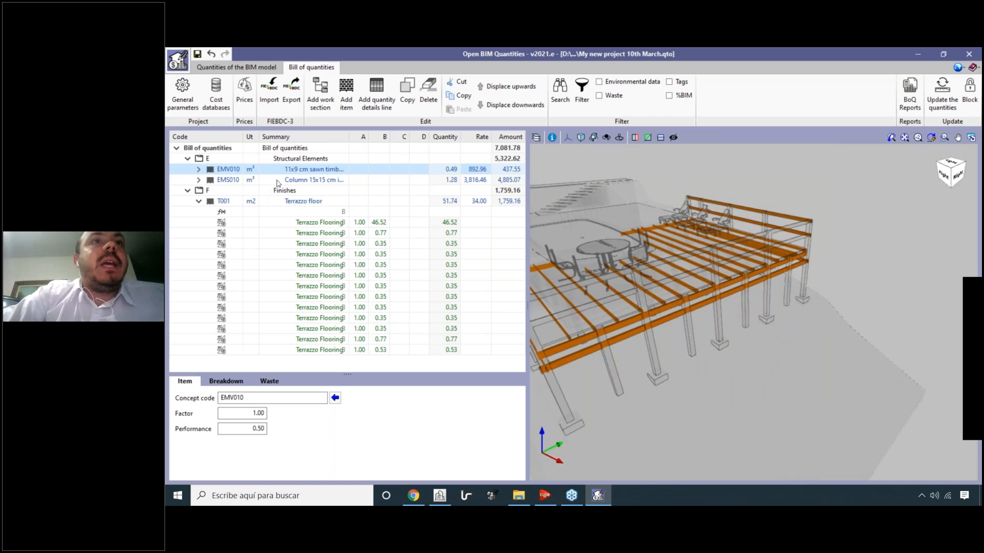
Inspect the columns belonging to item EMS010 in the 3D model and briefly revisit the BIM model's quantities.
click(302, 181)
scroll(746, 374, down, 3)
middle_drag(727, 378, 737, 348)
scroll(675, 268, down, 4)
scroll(737, 348, up, 4)
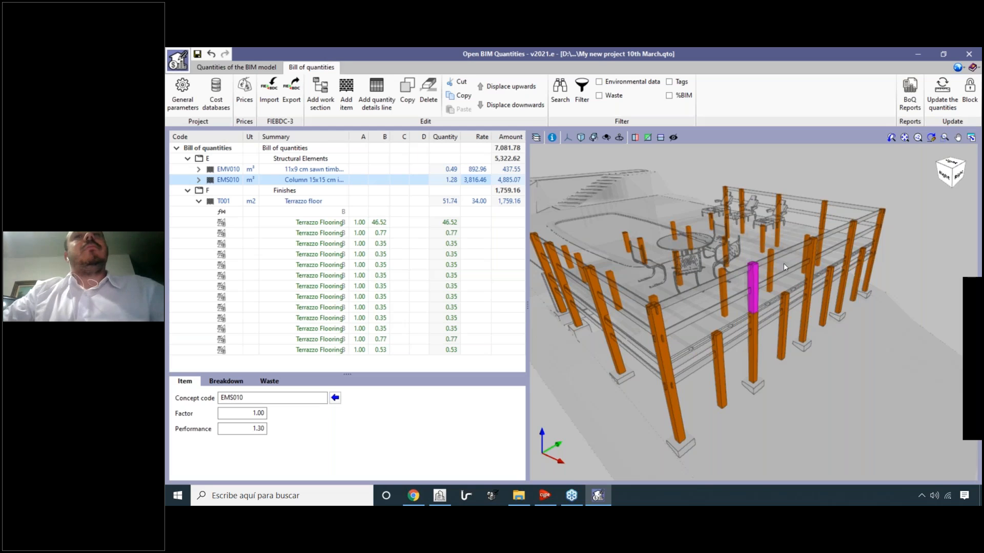
scroll(800, 371, down, 2)
middle_drag(820, 414, 775, 398)
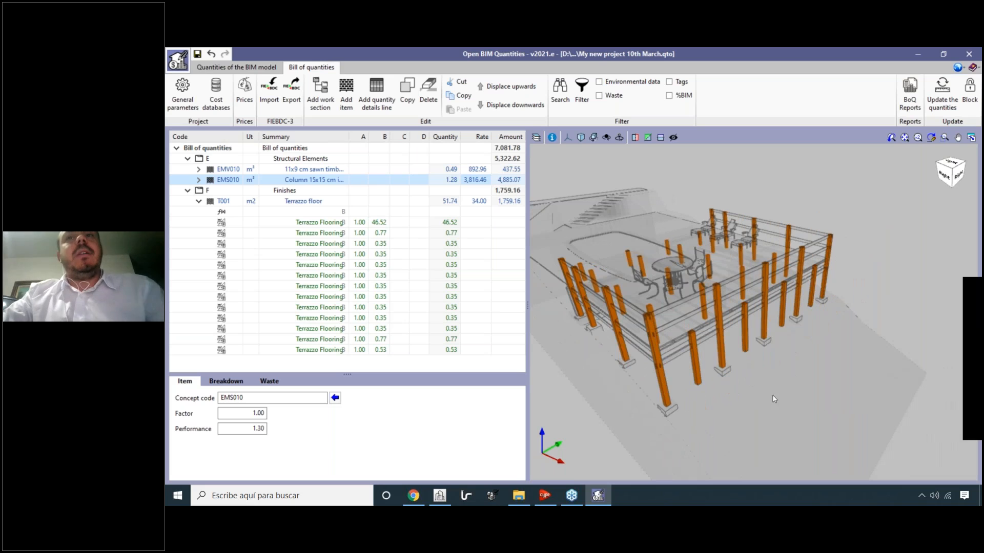
click(240, 69)
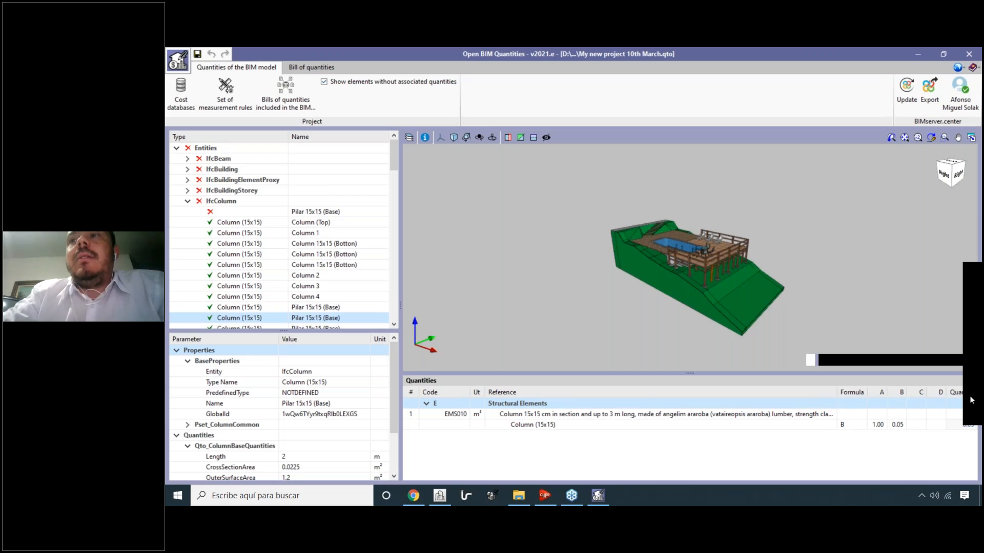
click(311, 67)
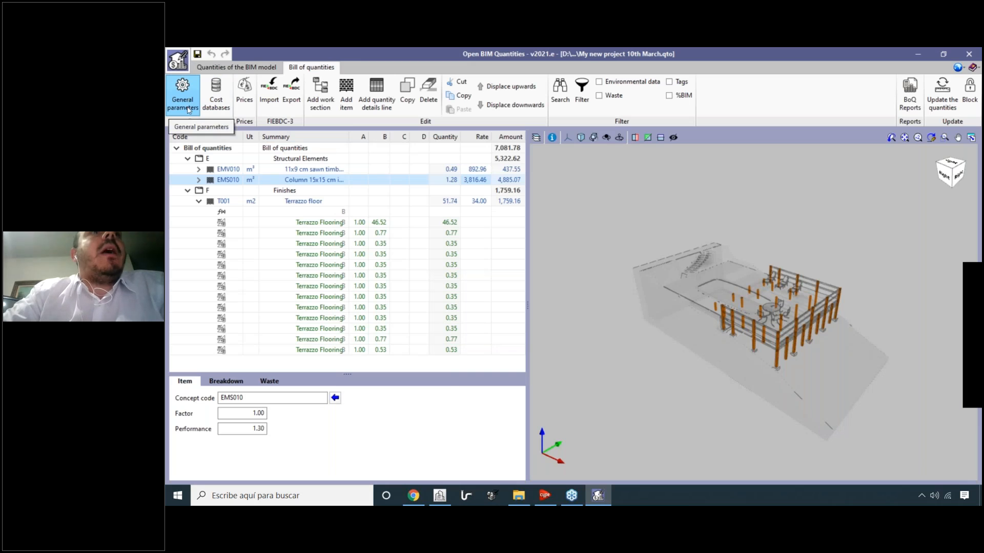
Open the project's general parameters and browse the predefined currencies, searching them for "india".
click(189, 109)
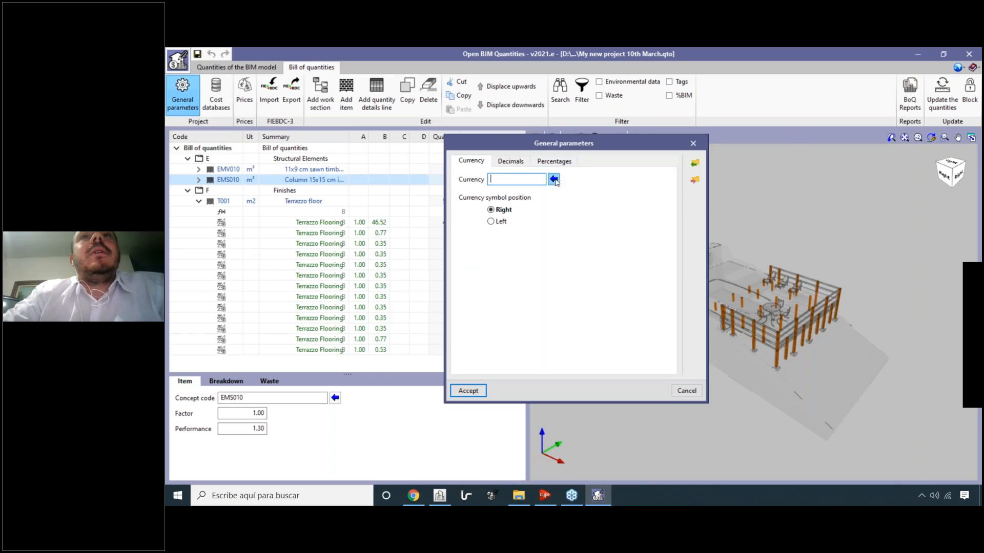
click(554, 179)
text(india)
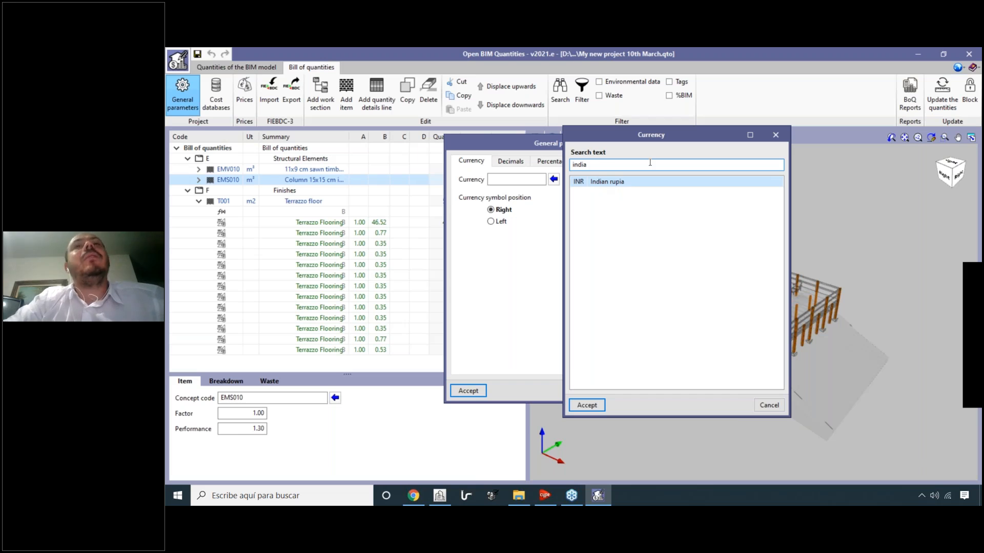
key(BackSpace)
key(BackSpace)
key(BackSpace)
key(BackSpace)
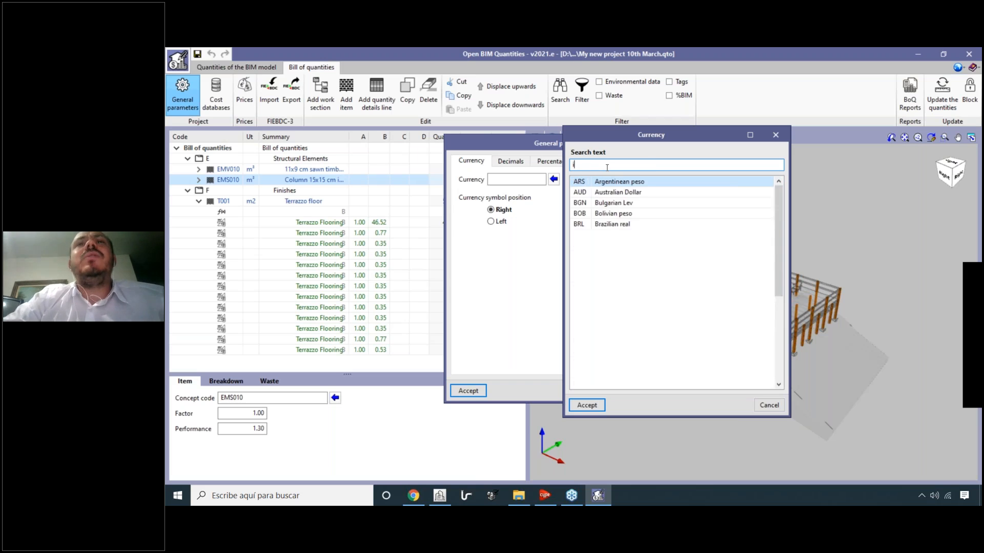
scroll(618, 241, down, 8)
scroll(620, 253, up, 6)
scroll(620, 252, up, 1)
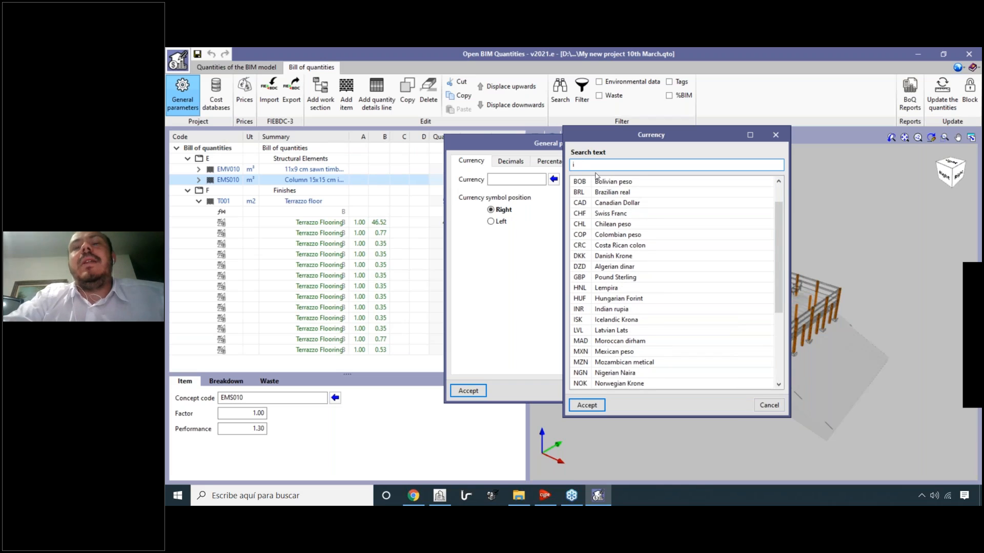
key(BackSpace)
scroll(637, 288, down, 13)
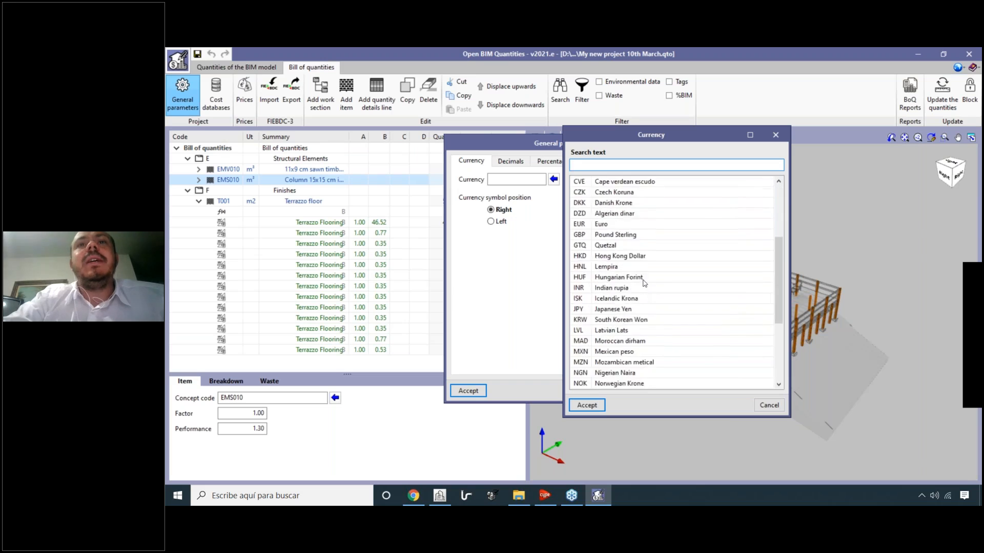
scroll(637, 288, up, 13)
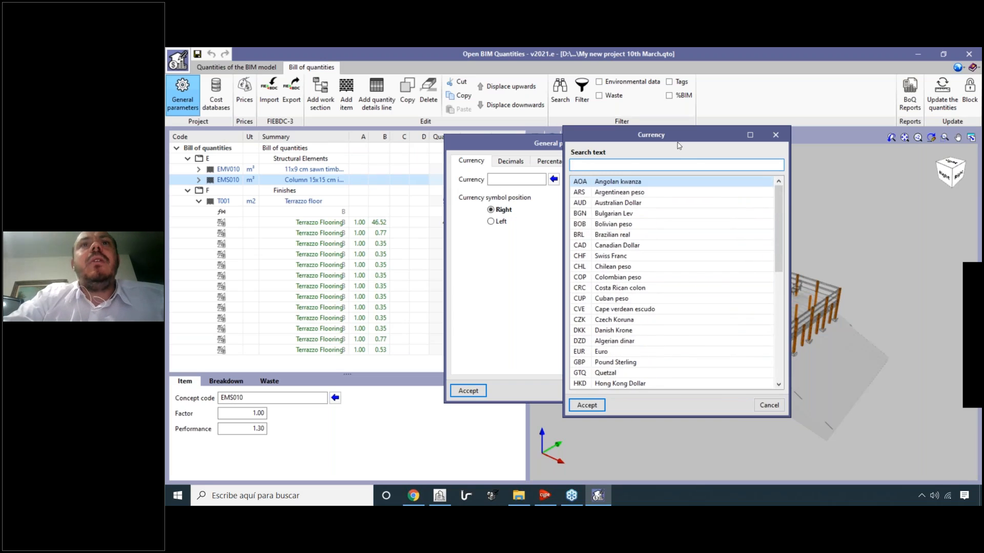
Enter MNC as a custom currency in the general parameters.
click(522, 179)
text(fdhfjdh)
key(BackSpace)
key(BackSpace)
key(BackSpace)
key(BackSpace)
key(BackSpace)
key(BackSpace)
key(BackSpace)
text(MNC)
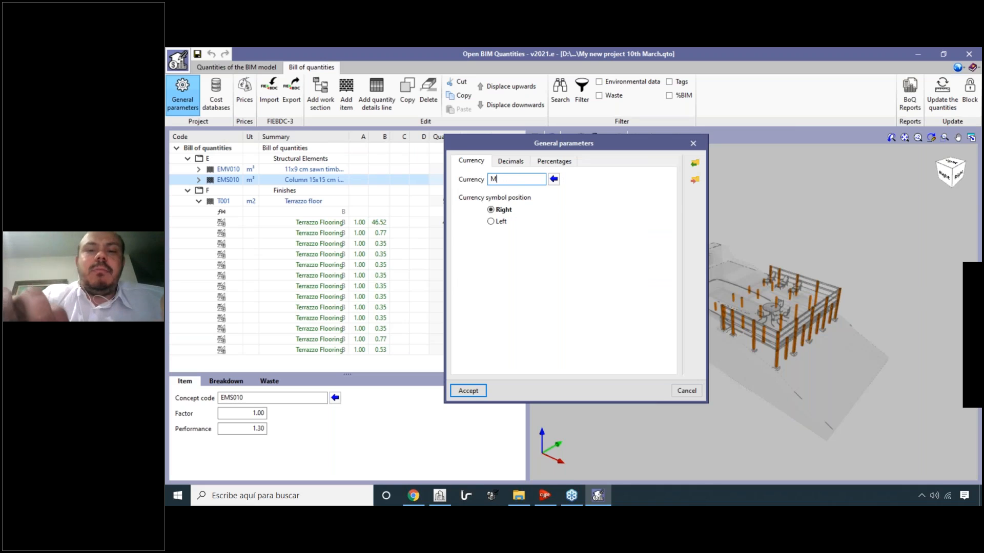
double_click(518, 180)
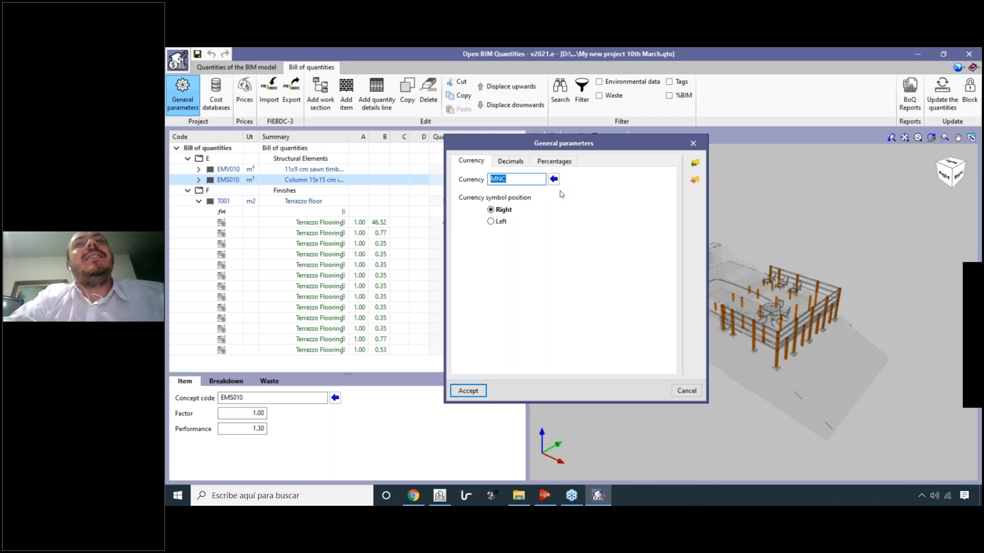
Review the decimals and percentages settings in the general parameters and return to the currency settings.
click(509, 160)
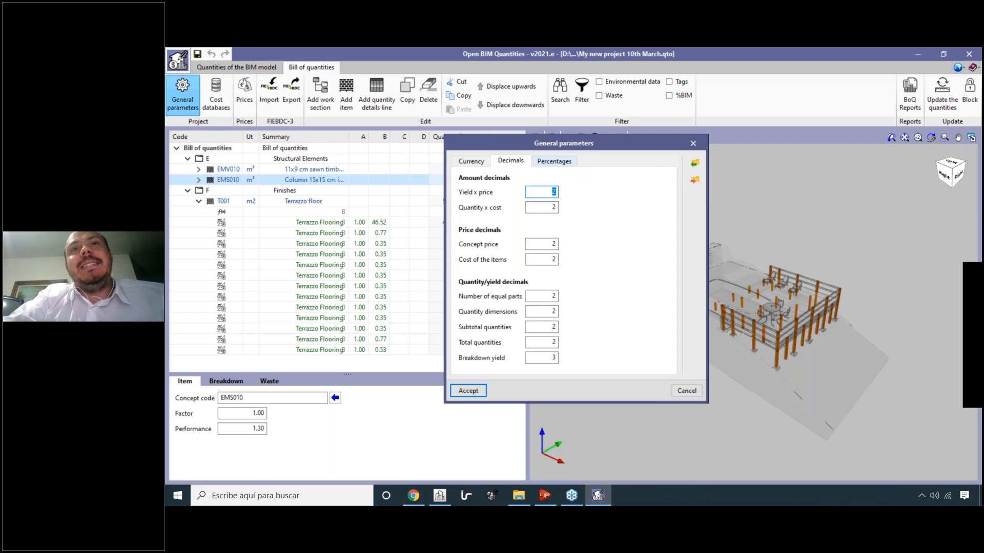
click(553, 162)
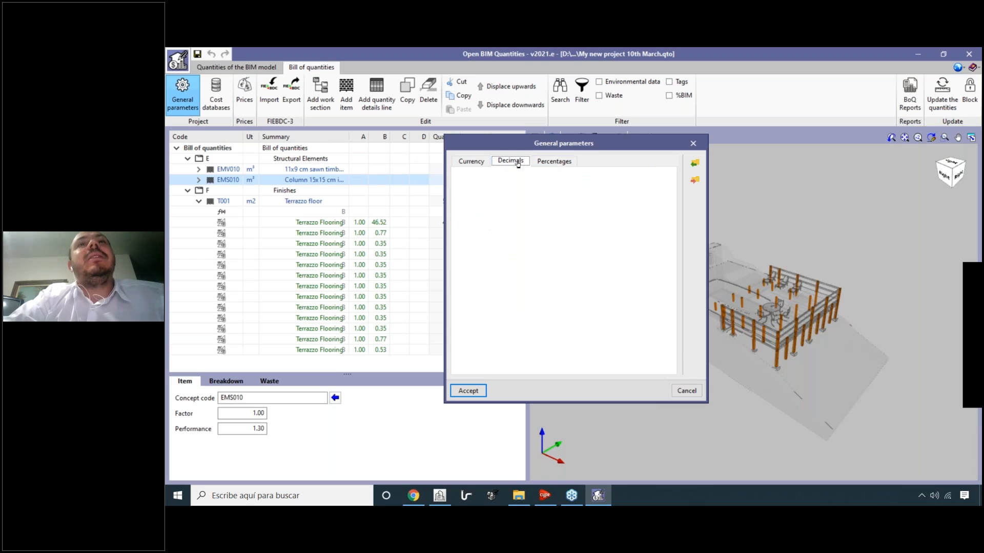
click(510, 161)
click(552, 162)
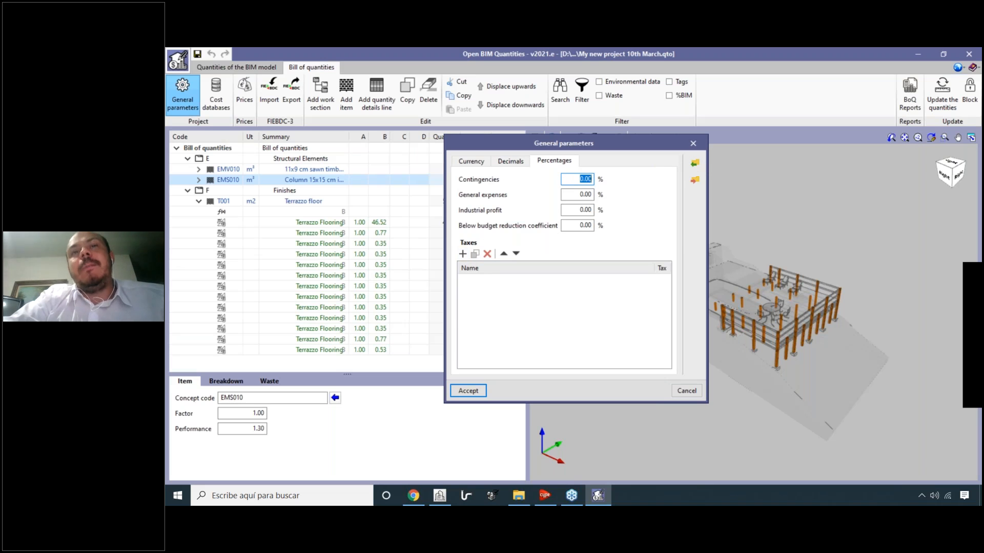
click(471, 161)
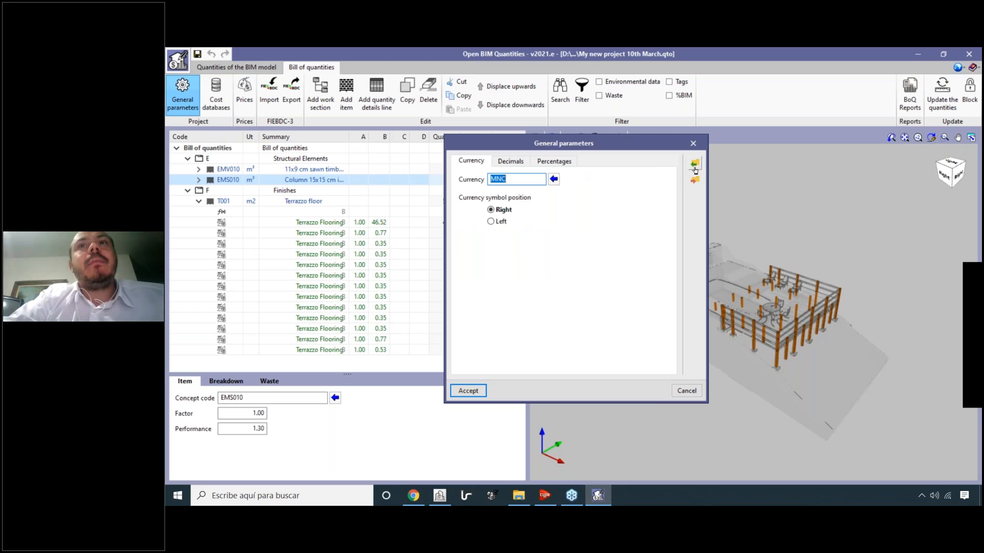